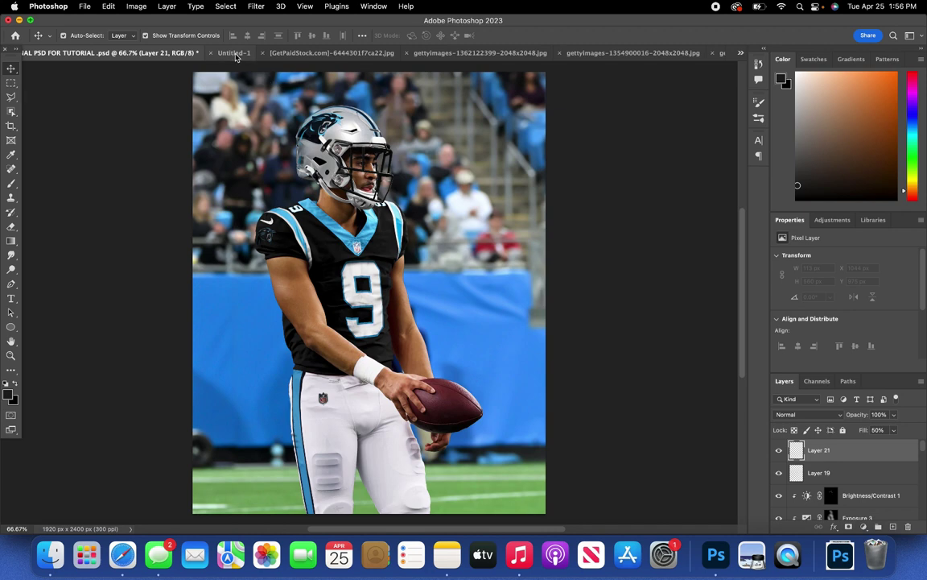
- Bring up the GetPaidStock version of the red-jersey player photo and unlock its background layer
{"action": "left_click", "coordinate": [236, 54]}
{"action": "left_click", "coordinate": [268, 53]}
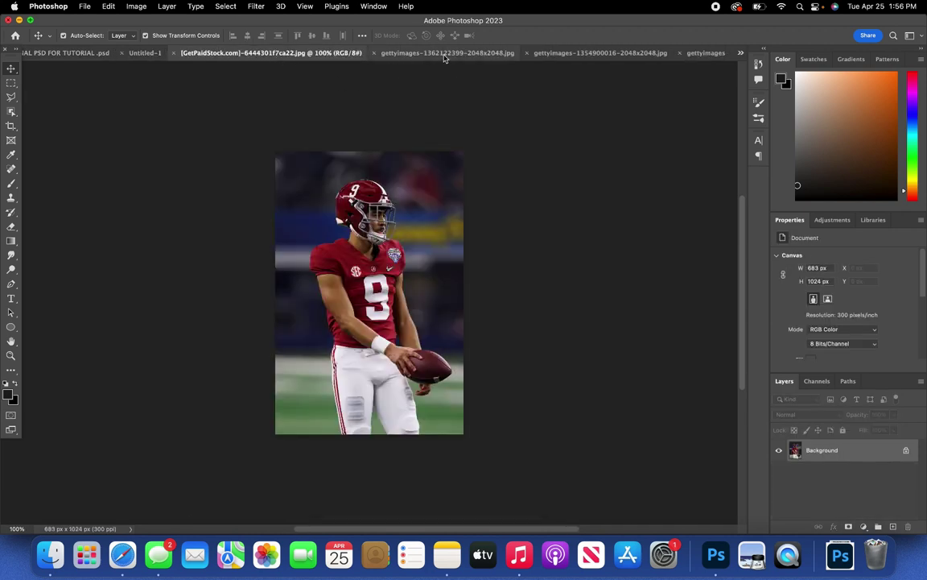
{"action": "left_click", "coordinate": [907, 452]}
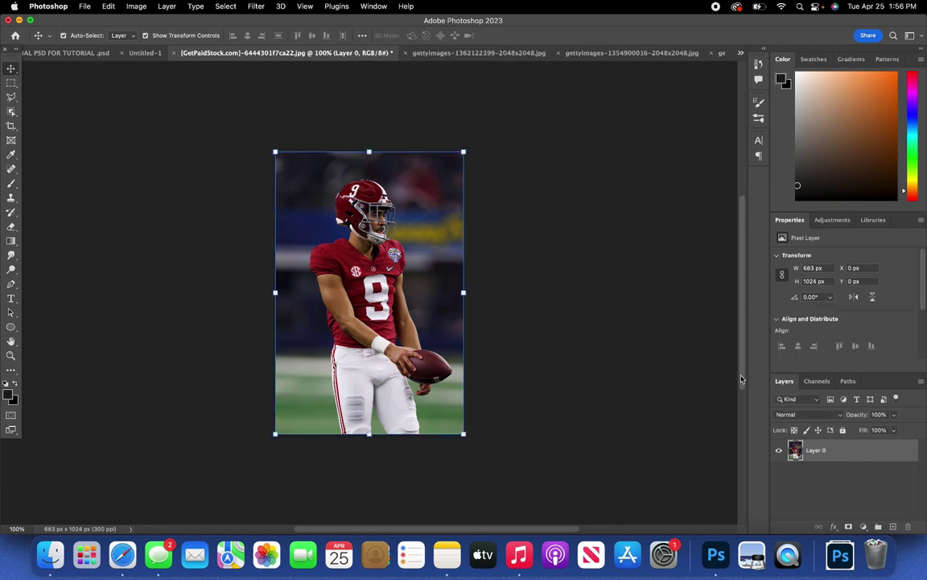
{"action": "left_click", "coordinate": [445, 55]}
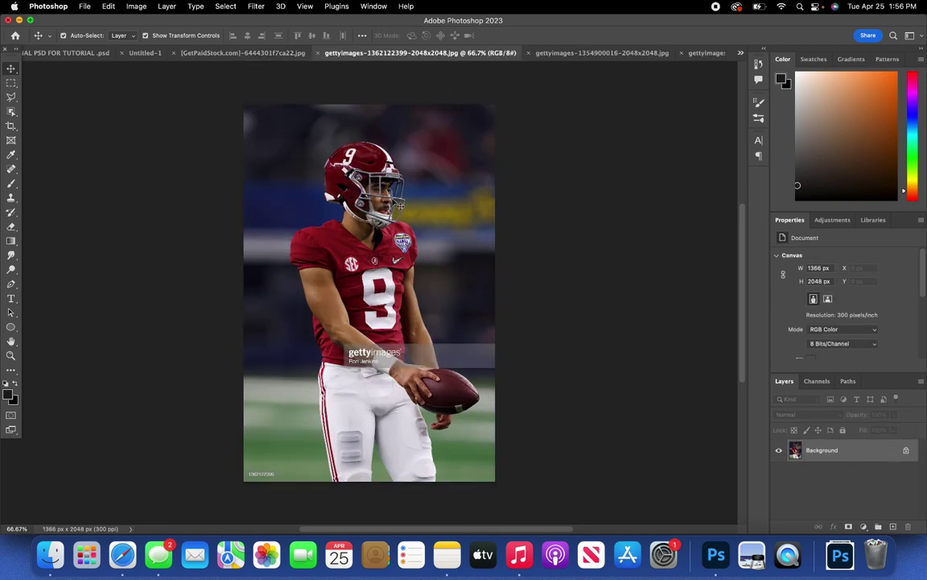
{"action": "left_click", "coordinate": [272, 54]}
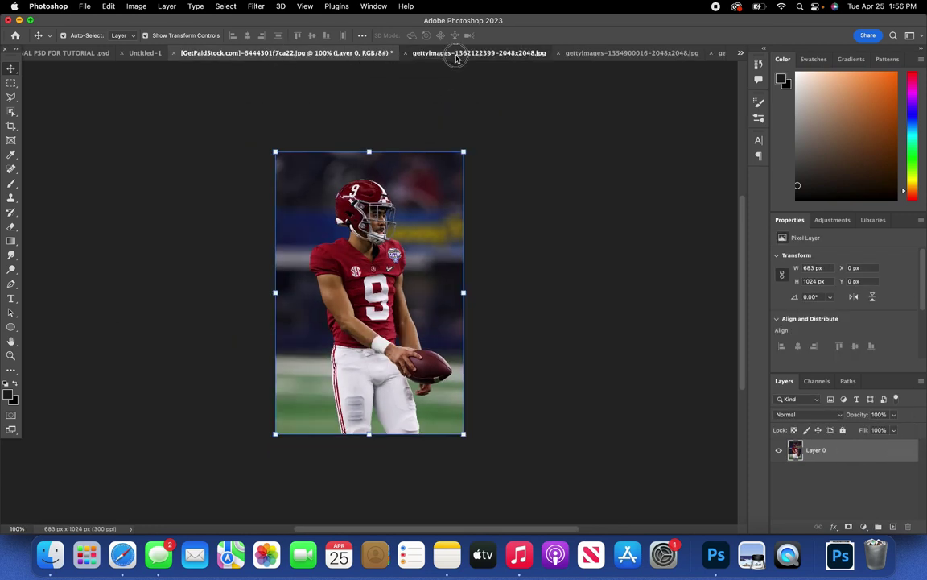
{"action": "left_click", "coordinate": [456, 55]}
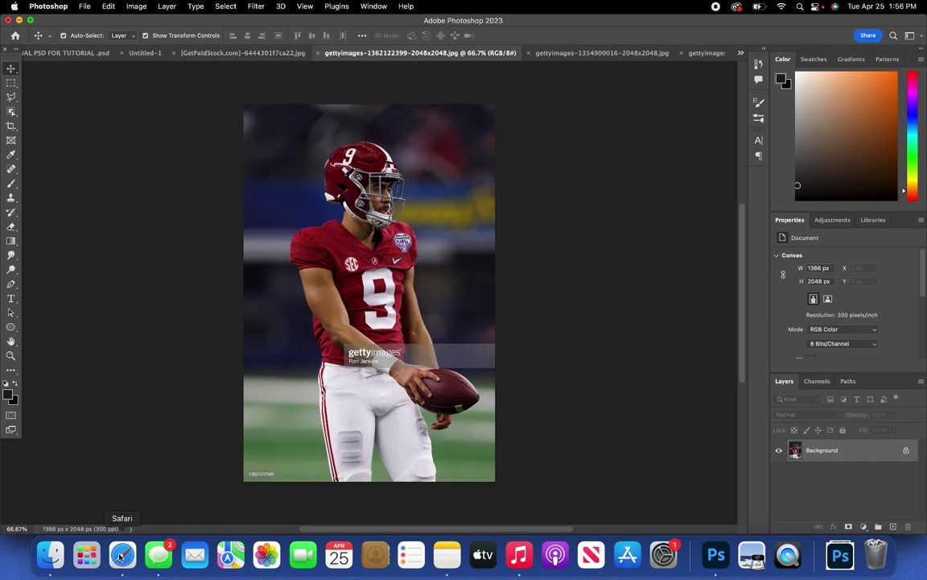
- Switch to Safari, open gettyimages.com and expand the browser window to full screen
{"action": "left_click", "coordinate": [123, 555]}
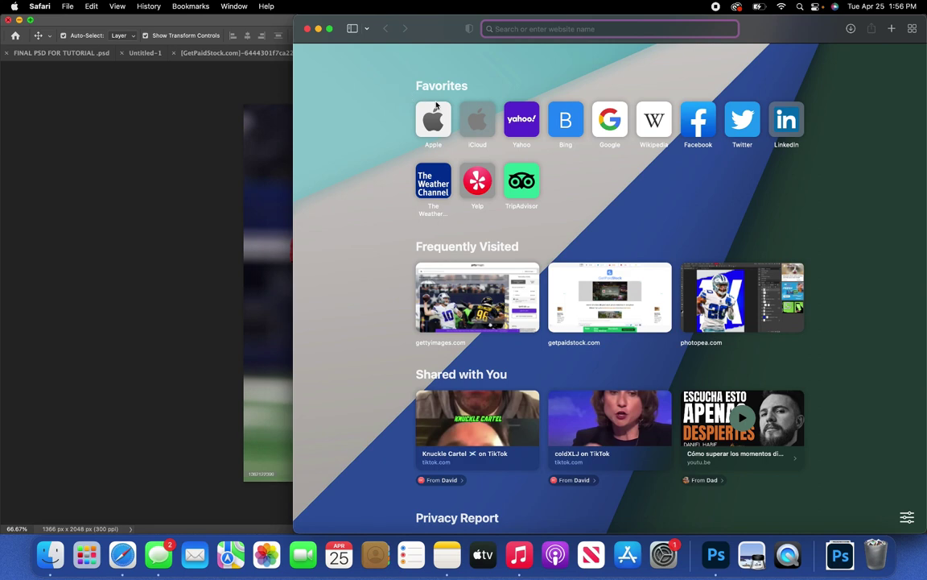
{"action": "type", "text": "getyy"}
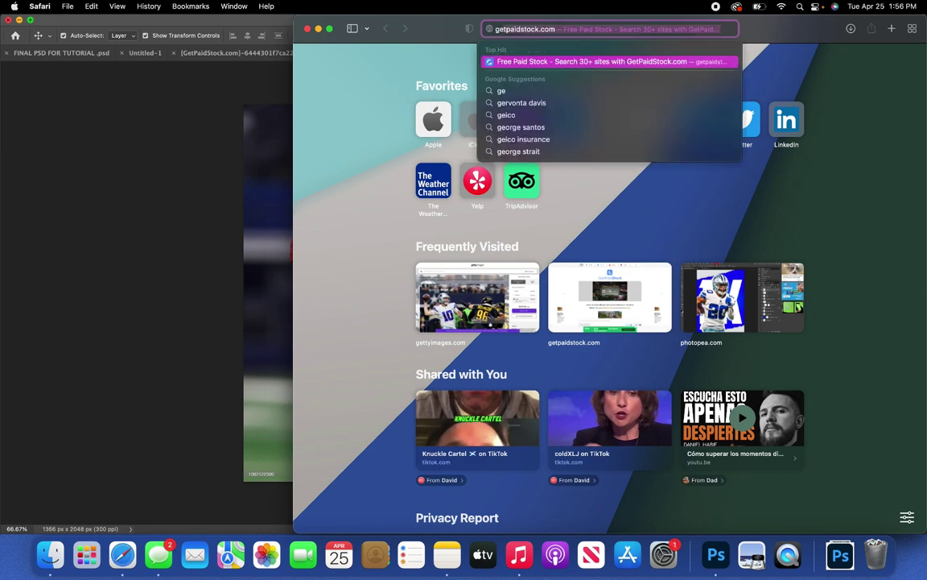
{"action": "key", "text": "BackSpace"}
{"action": "key", "text": "BackSpace"}
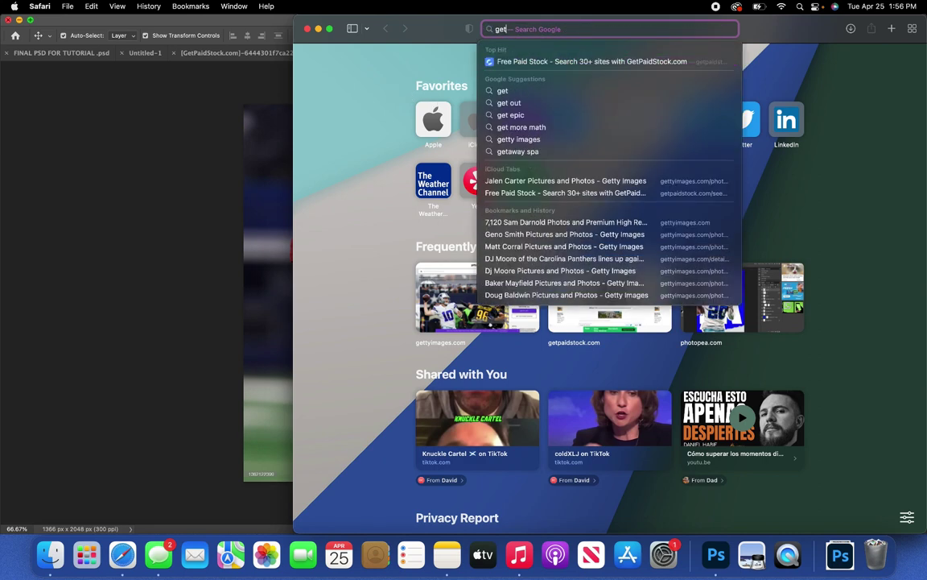
{"action": "type", "text": "tyimages.com"}
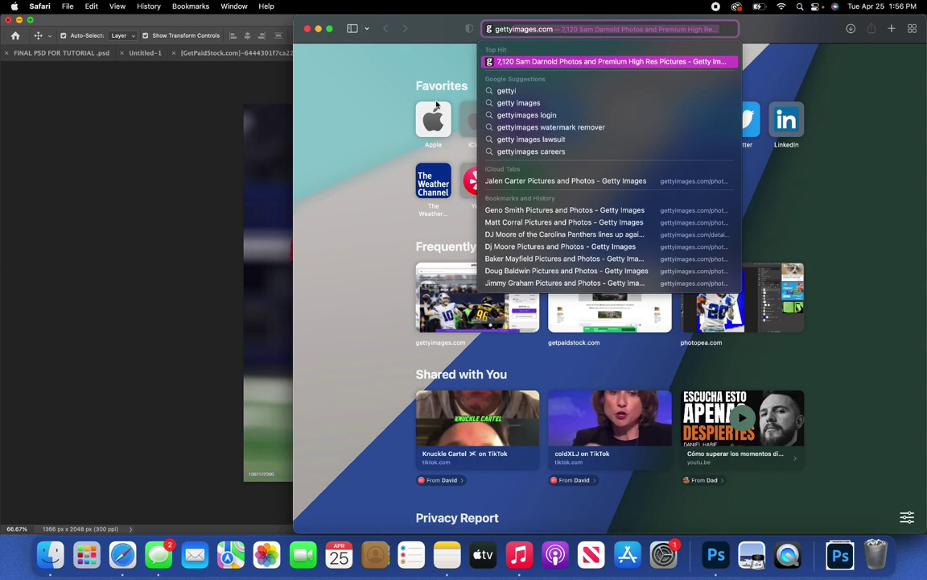
{"action": "key", "text": "Return"}
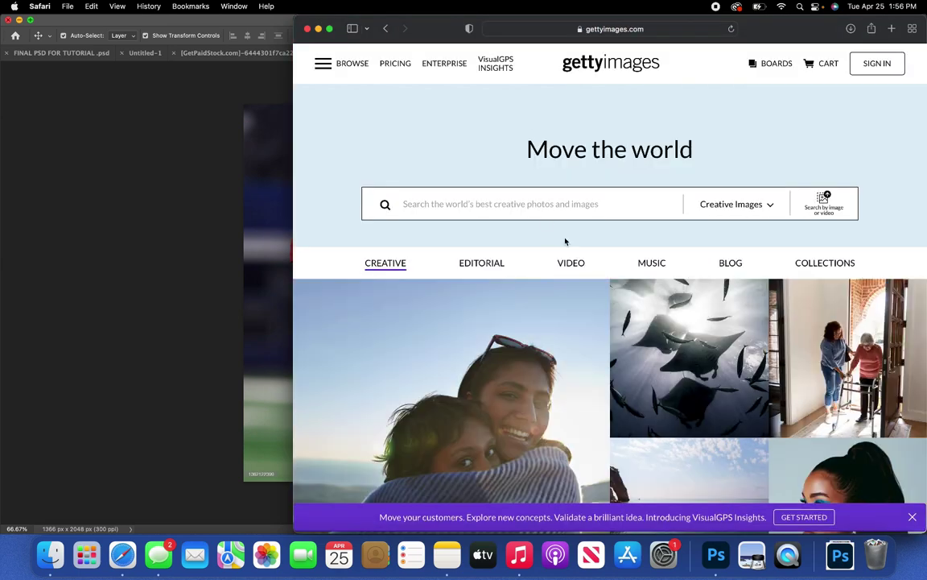
{"action": "left_click", "coordinate": [330, 29]}
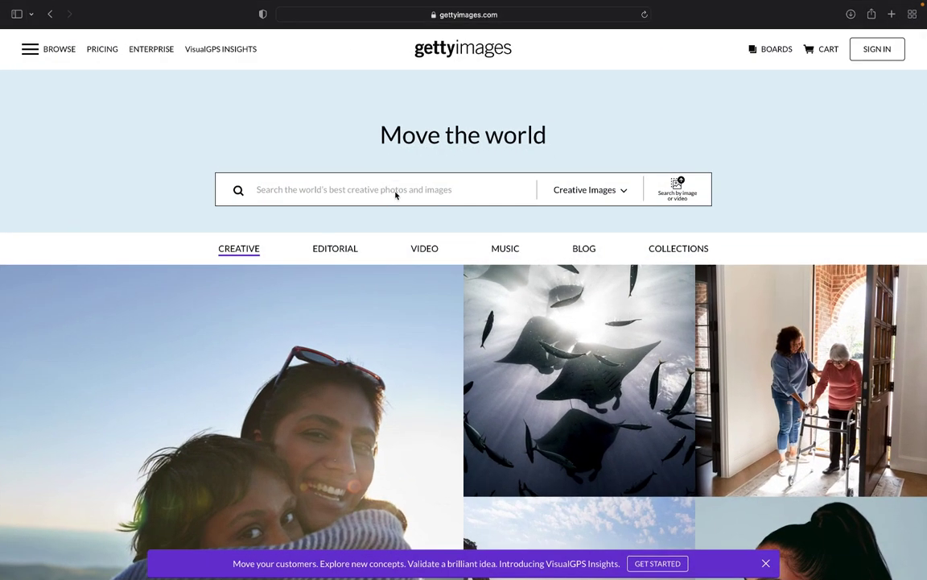
{"action": "left_click", "coordinate": [383, 189]}
{"action": "left_click", "coordinate": [302, 139]}
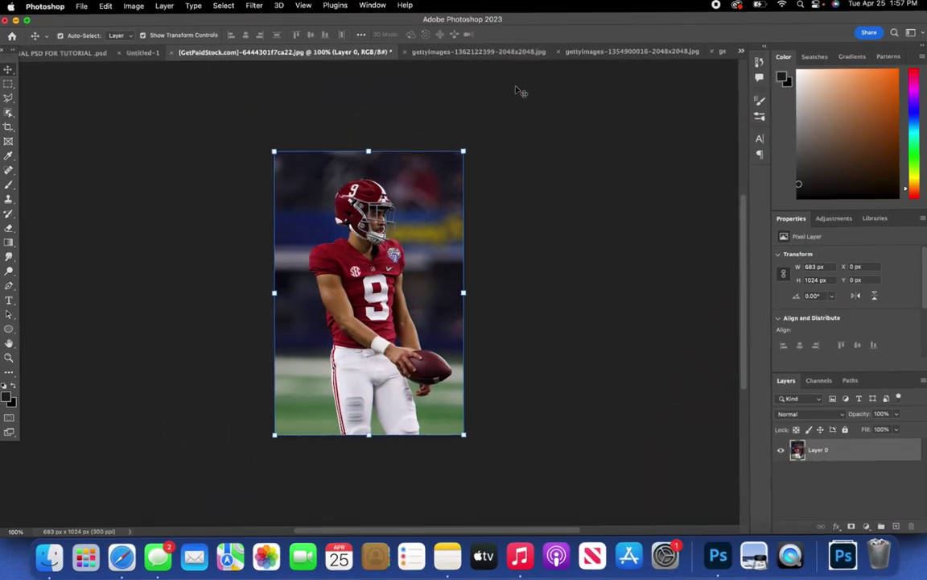
{"action": "left_click", "coordinate": [467, 54]}
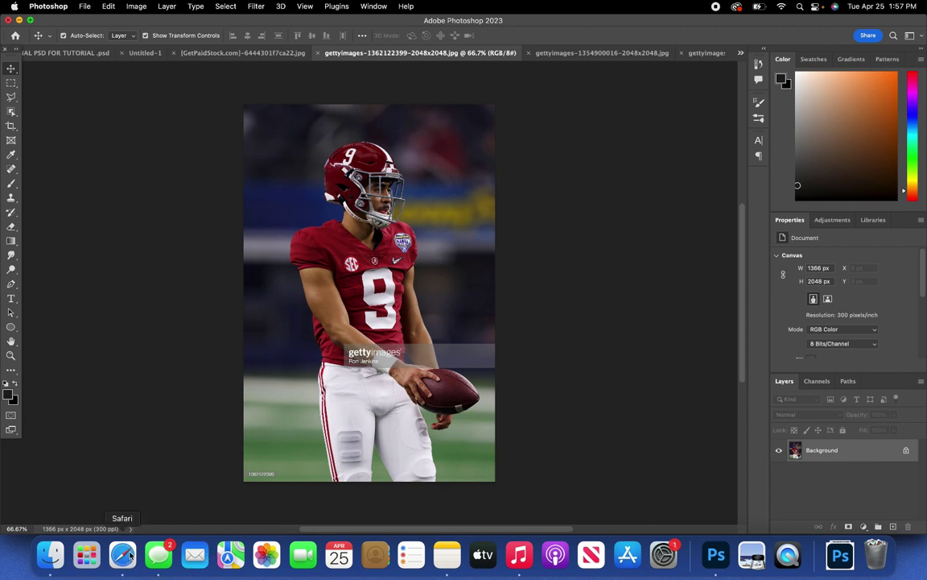
{"action": "left_click", "coordinate": [123, 554]}
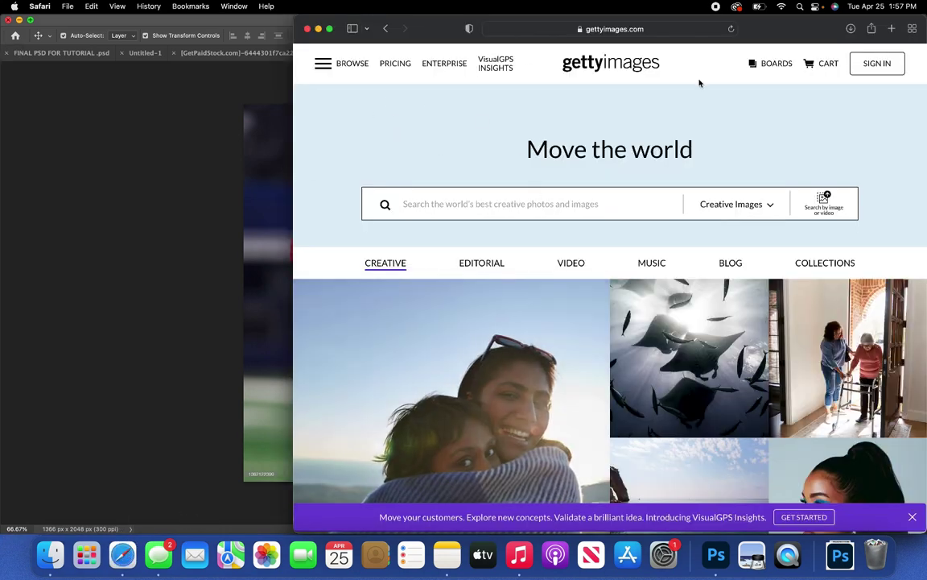
{"action": "left_click", "coordinate": [329, 29]}
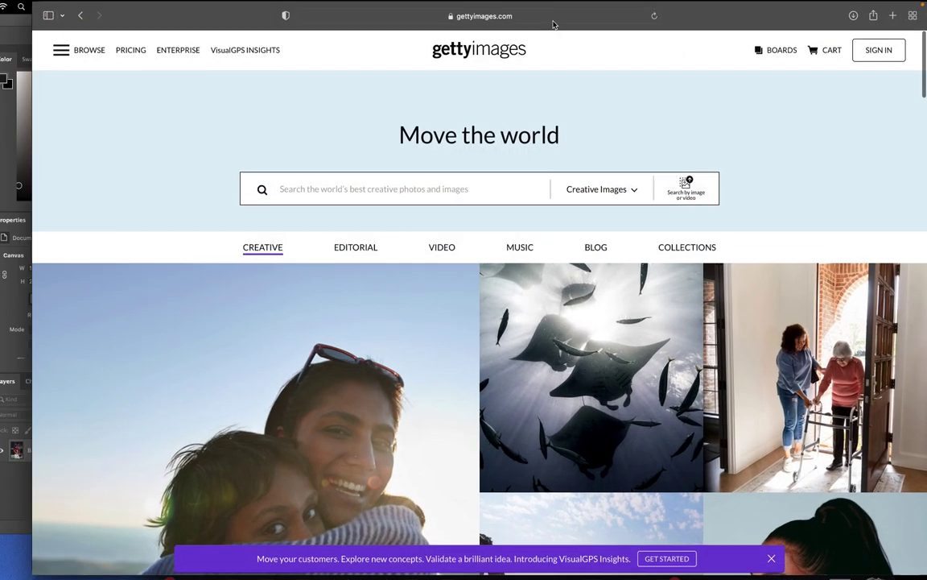
- Open the recently viewed Carolina Panthers touchdown celebration photo from the search suggestions and enlarge it
{"action": "left_click", "coordinate": [439, 191]}
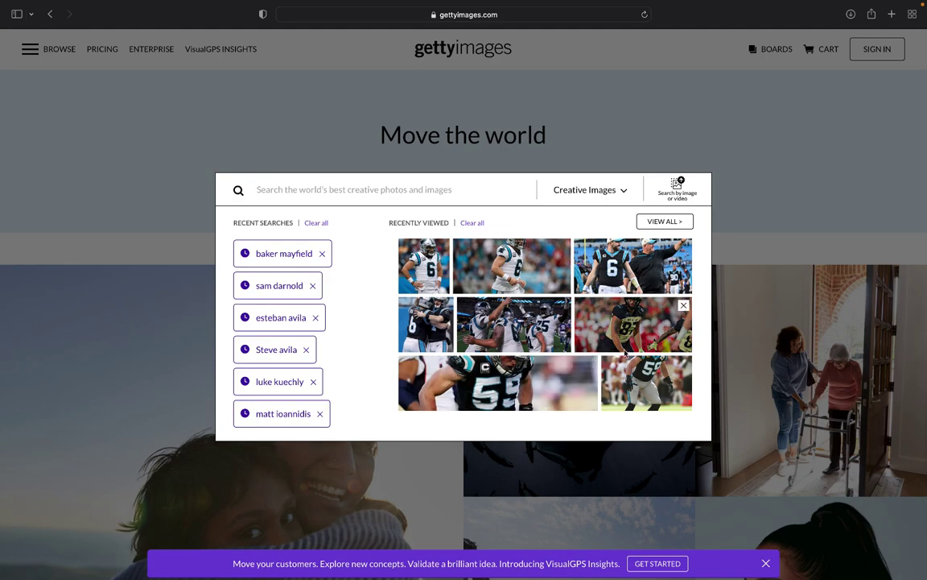
{"action": "left_click", "coordinate": [465, 294]}
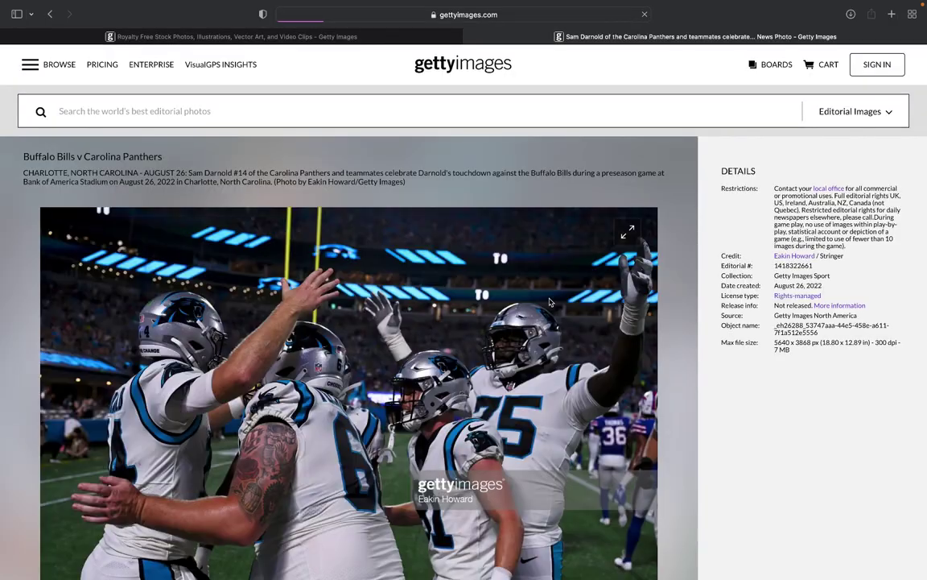
{"action": "scroll", "coordinate": [567, 277], "scroll_direction": "down", "scroll_amount": 3}
{"action": "left_click", "coordinate": [568, 277]}
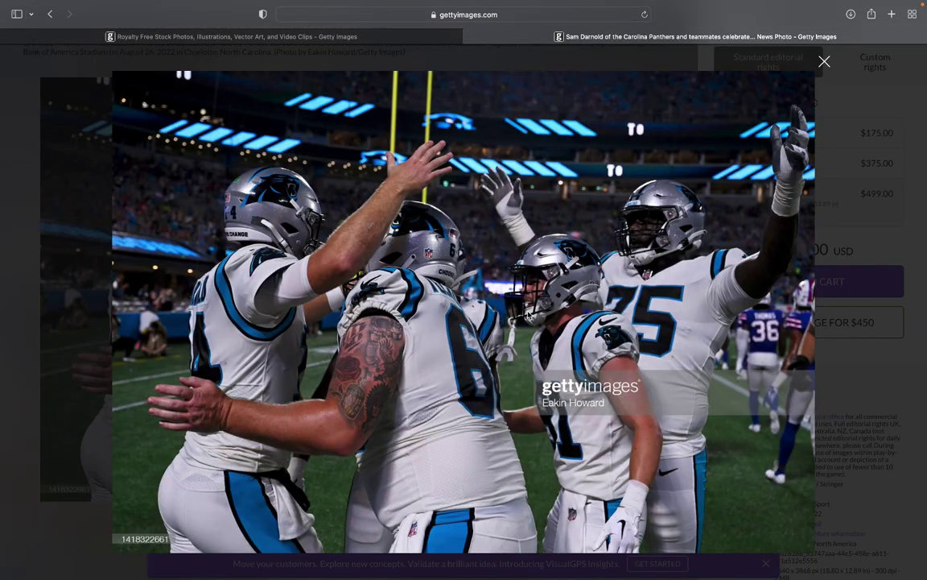
- Save the enlarged watermarked Panthers photo to Downloads and close the enlarged view
{"action": "right_click", "coordinate": [528, 307]}
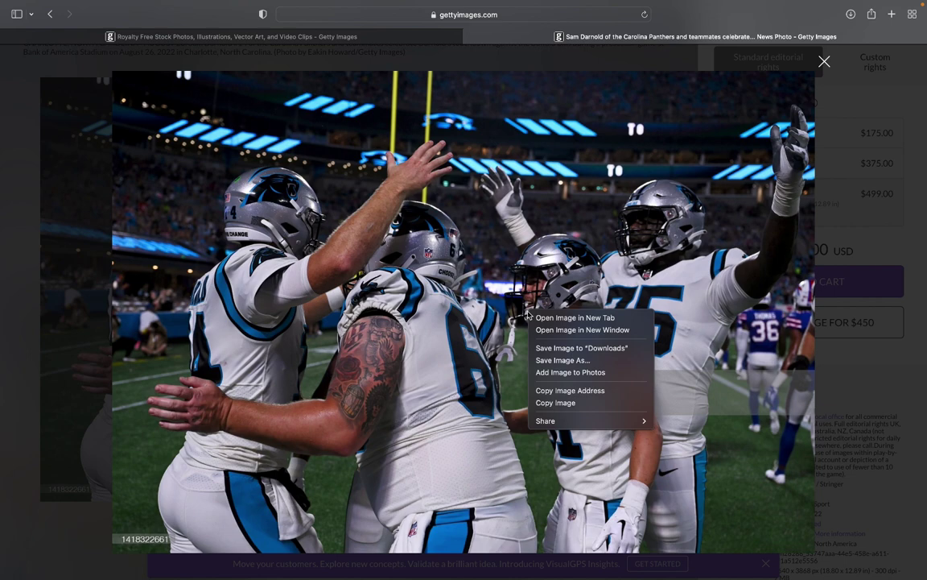
{"action": "left_click", "coordinate": [632, 348]}
{"action": "left_click", "coordinate": [488, 80]}
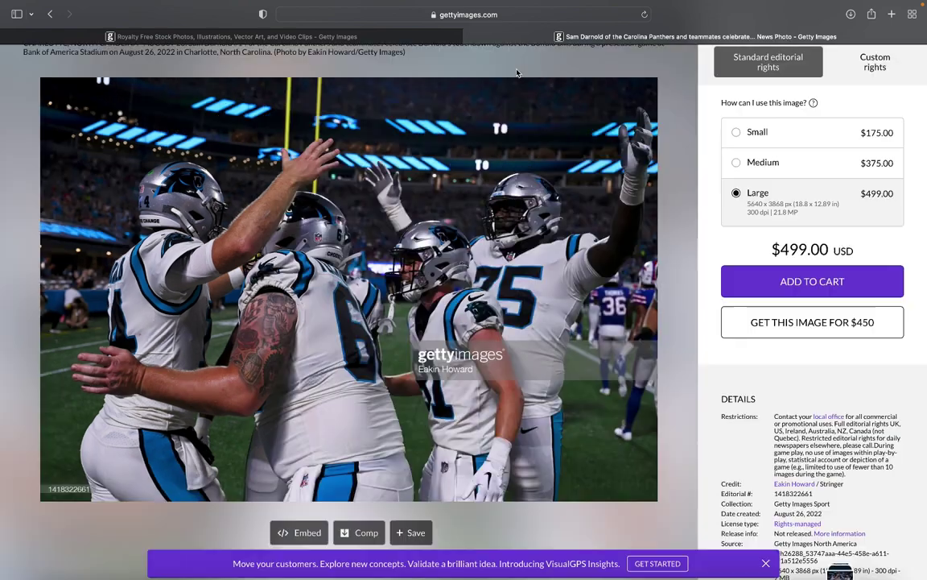
- Copy the web address of the Panthers celebration photo page
{"action": "left_click", "coordinate": [526, 14]}
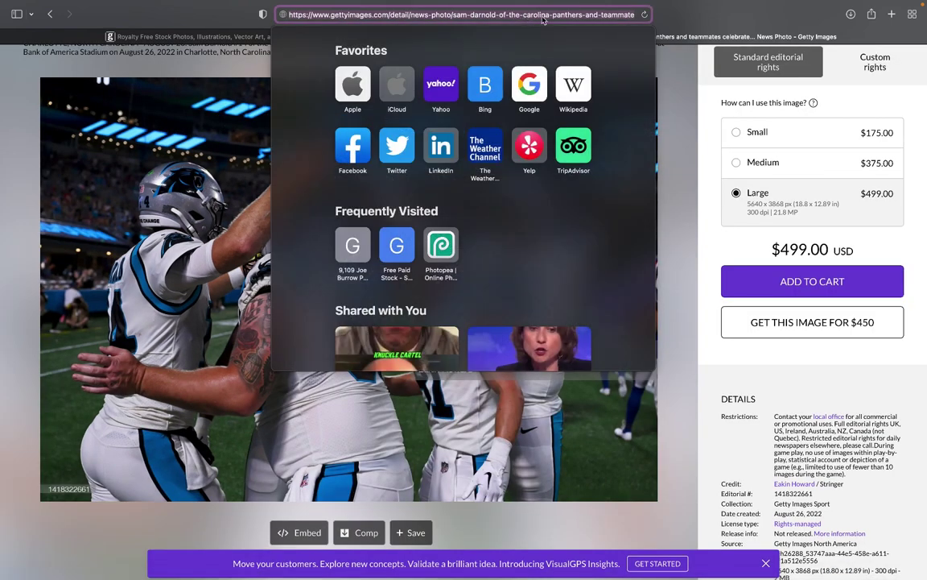
{"action": "right_click", "coordinate": [545, 14]}
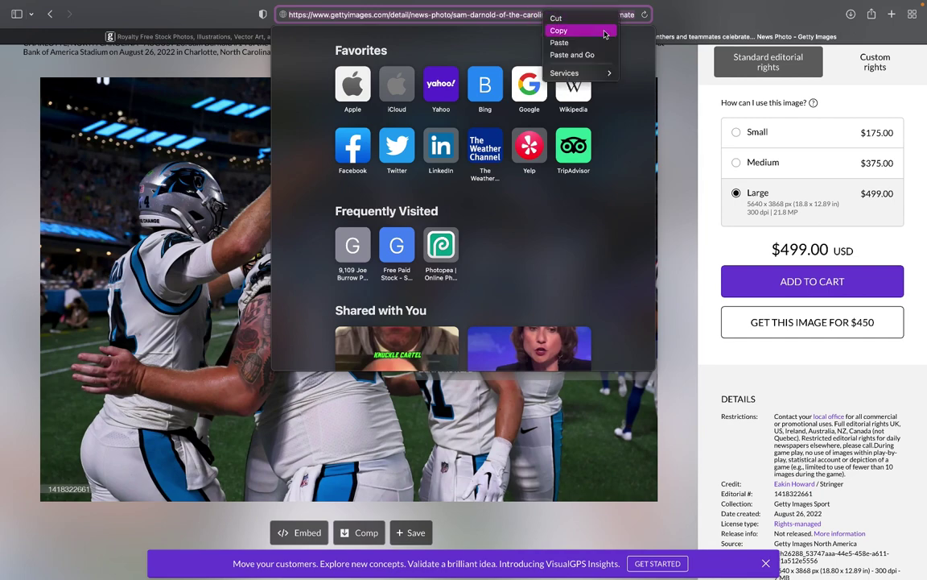
{"action": "left_click", "coordinate": [559, 30]}
- Open getpaidstock.com in a new browser tab
{"action": "left_click", "coordinate": [892, 16]}
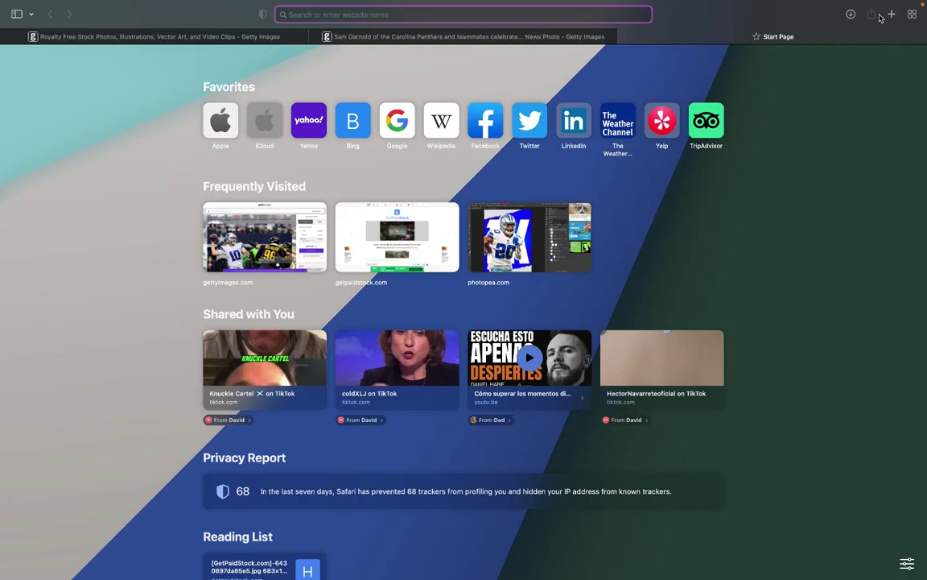
{"action": "type", "text": "getpai"}
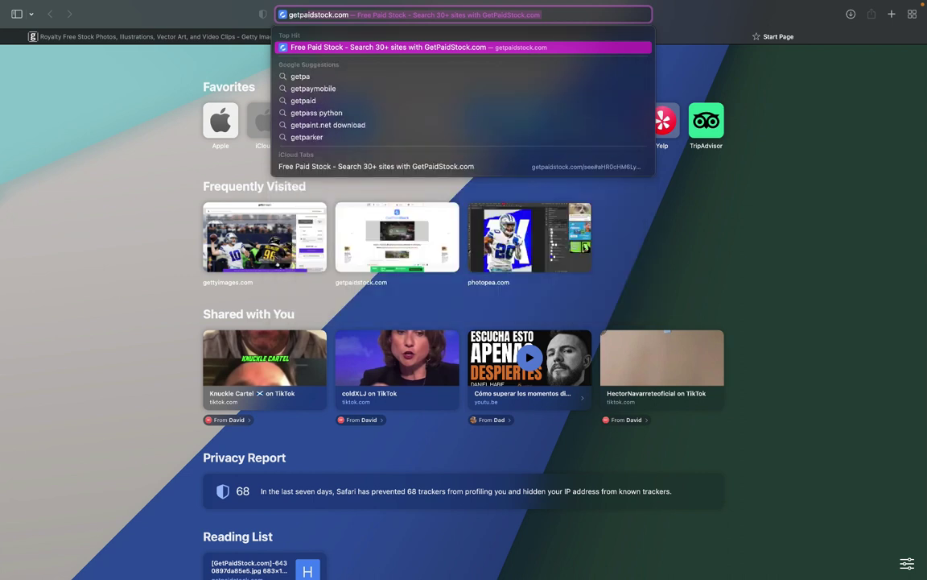
{"action": "type", "text": "dstock"}
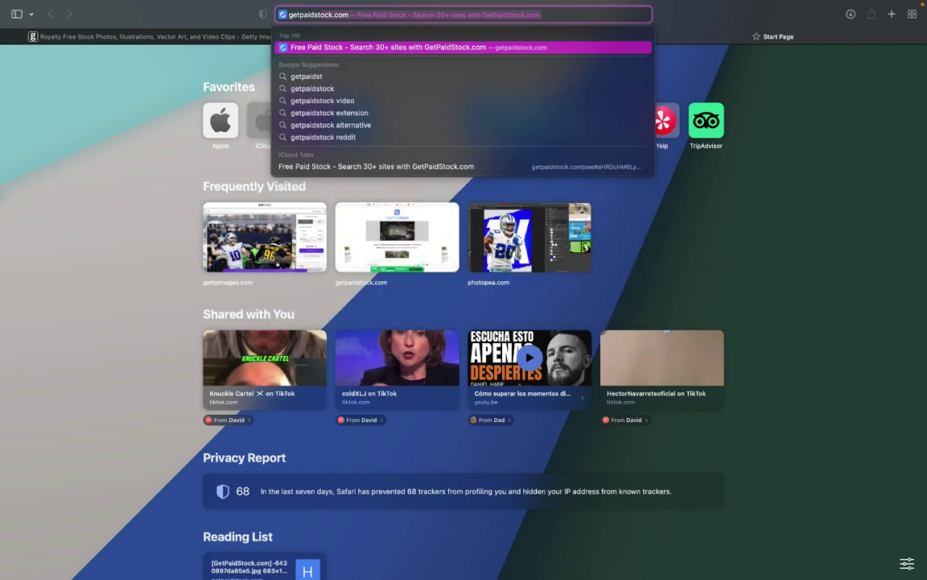
{"action": "type", "text": ".com"}
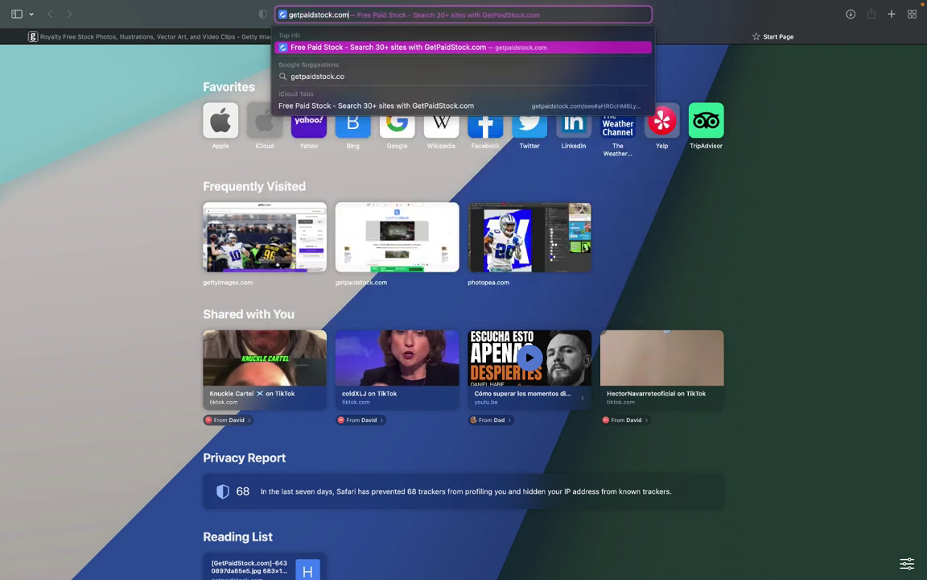
{"action": "key", "text": "Return"}
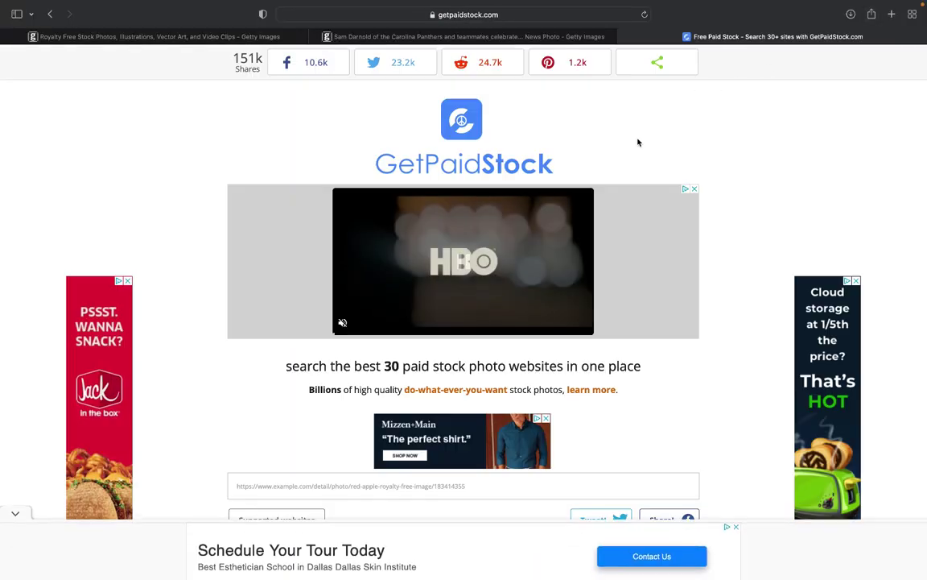
- Paste the copied Getty Images address into the GetPaidStock photo link field and search for the photo
{"action": "scroll", "coordinate": [636, 153], "scroll_direction": "down", "scroll_amount": 4}
{"action": "scroll", "coordinate": [301, 282], "scroll_direction": "down", "scroll_amount": 1}
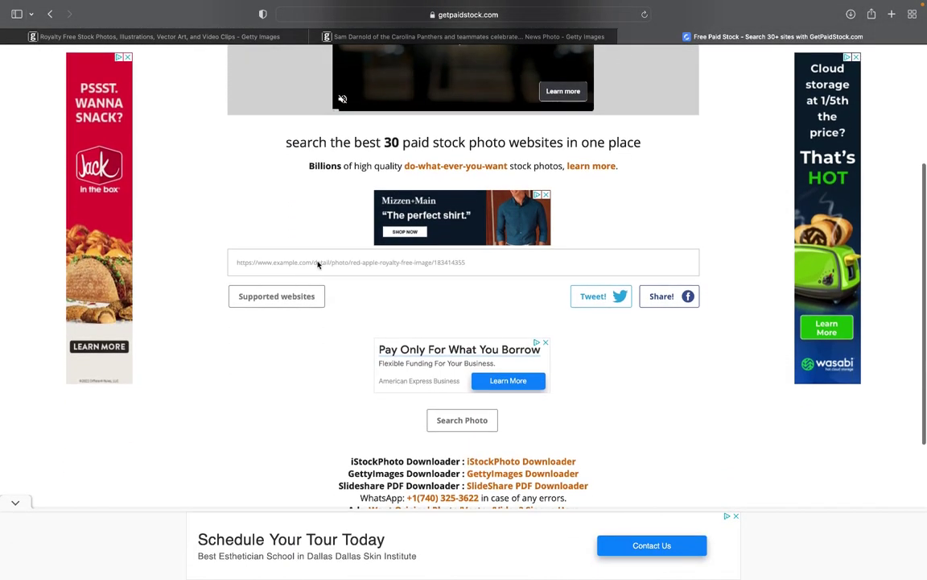
{"action": "left_click", "coordinate": [318, 264]}
{"action": "right_click", "coordinate": [375, 265]}
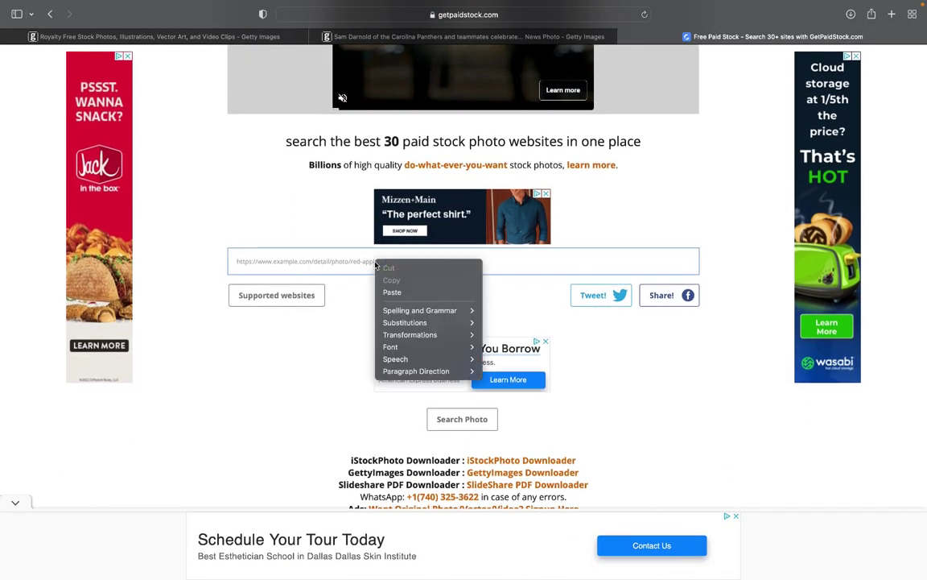
{"action": "left_click", "coordinate": [392, 291]}
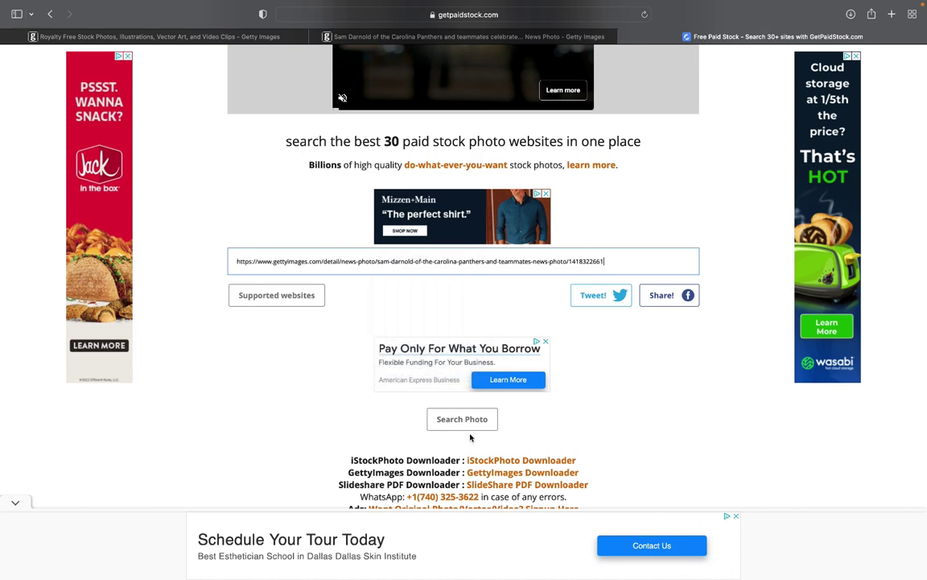
{"action": "left_click", "coordinate": [475, 419]}
- Open the generated photo for download, dismissing the advertisement that covers the page
{"action": "scroll", "coordinate": [593, 348], "scroll_direction": "down", "scroll_amount": 4}
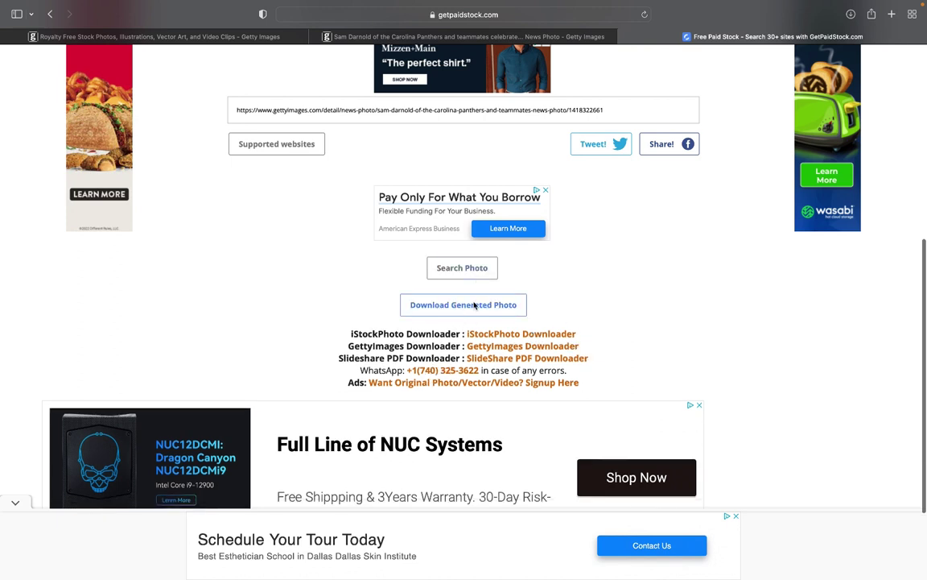
{"action": "left_click", "coordinate": [472, 305]}
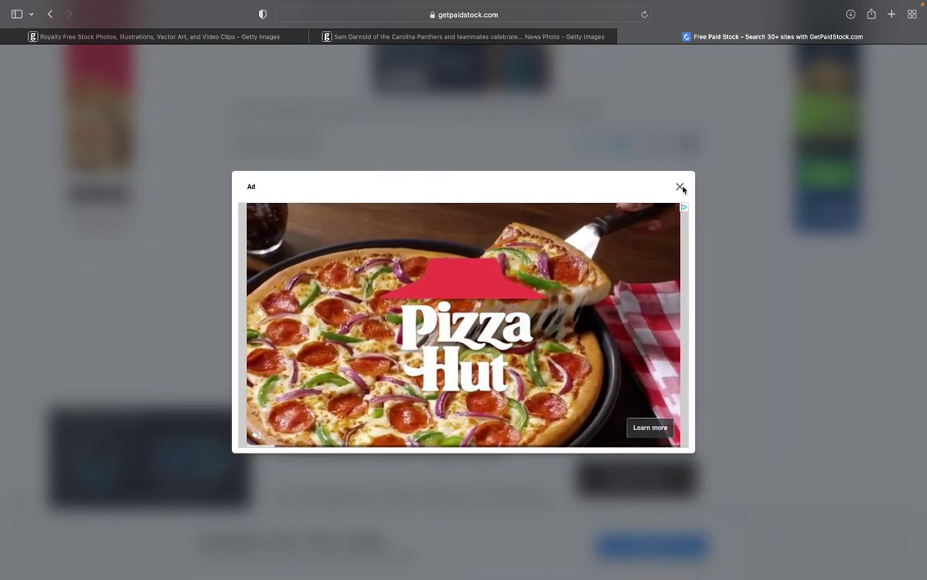
{"action": "left_click", "coordinate": [679, 186]}
{"action": "scroll", "coordinate": [538, 272], "scroll_direction": "down", "scroll_amount": 3}
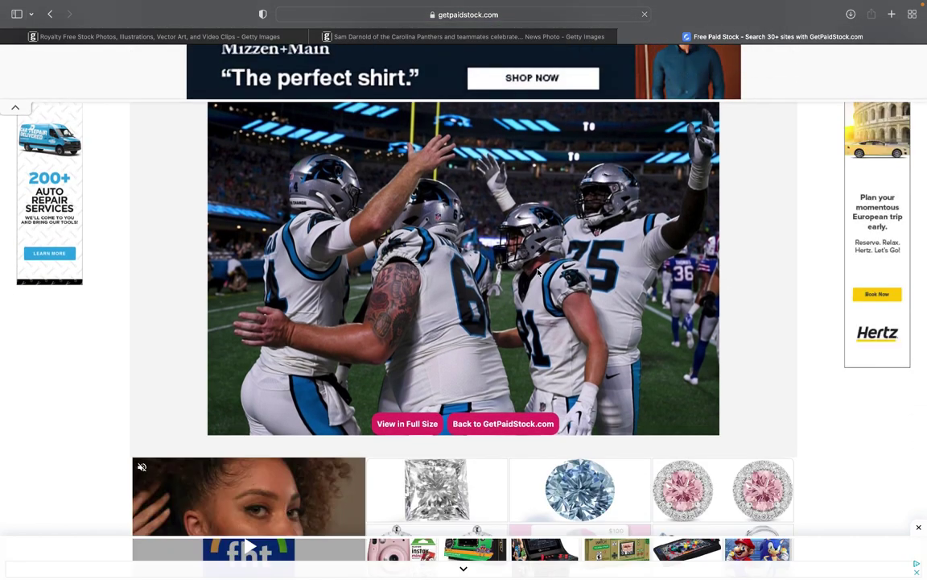
- Check the options for saving the generated Panthers photo and dismiss them
{"action": "right_click", "coordinate": [537, 272]}
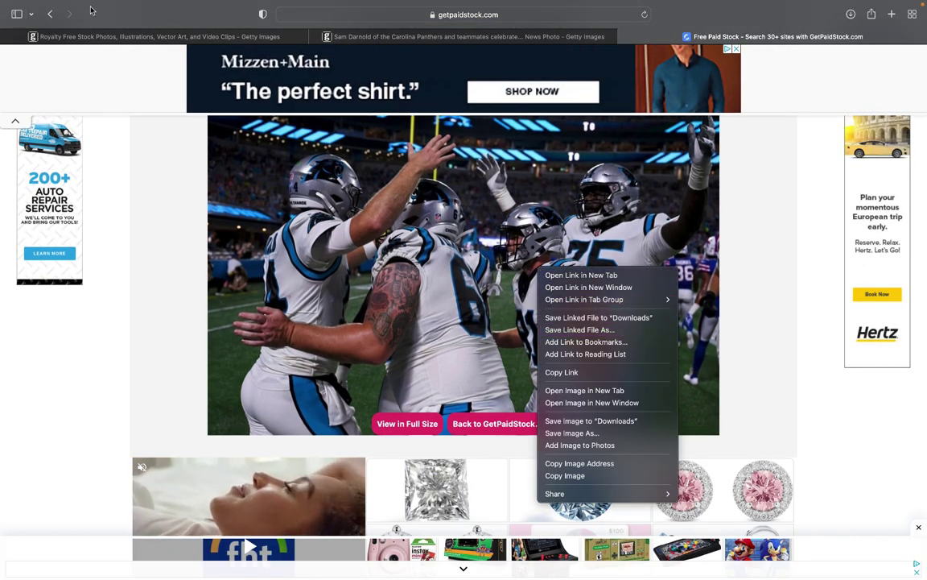
{"action": "left_click", "coordinate": [22, 3]}
{"action": "mouse_move", "coordinate": [22, 3]}
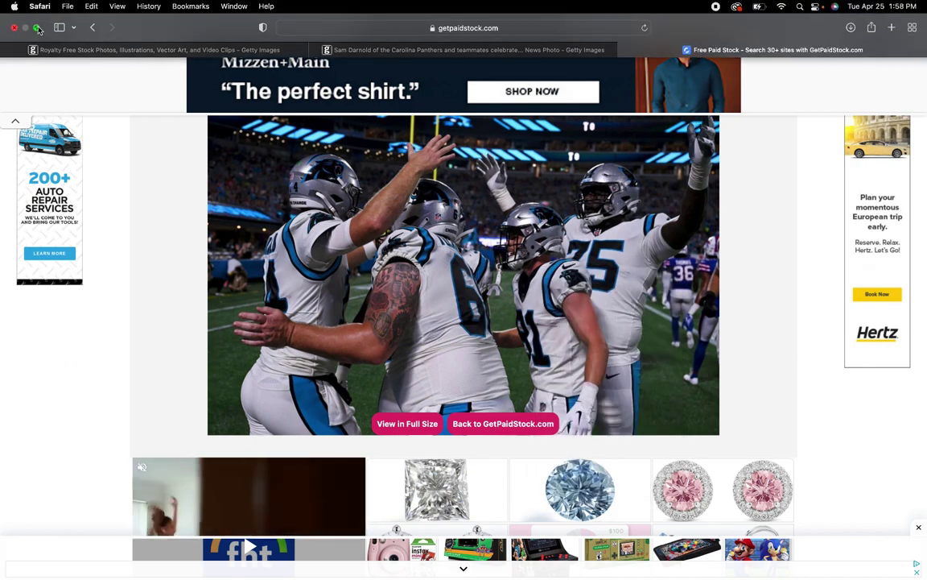
{"action": "left_click", "coordinate": [37, 29]}
{"action": "left_click", "coordinate": [199, 197]}
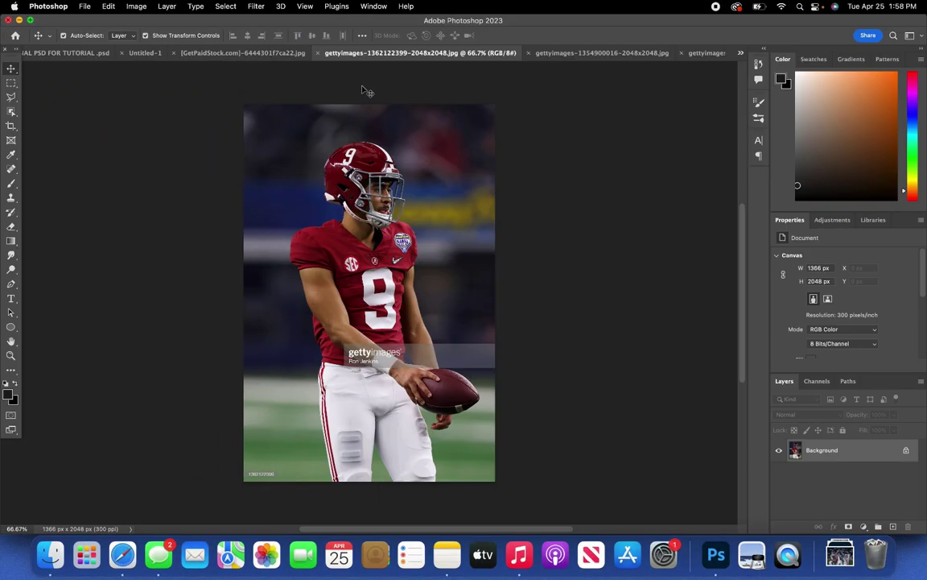
{"action": "left_click", "coordinate": [253, 53]}
{"action": "left_click_drag", "start_coordinate": [831, 452], "coordinate": [375, 293]}
- Scale the added photo layer to 200% and align it so it covers the watermarked image exactly
{"action": "left_click_drag", "start_coordinate": [435, 291], "coordinate": [495, 297]}
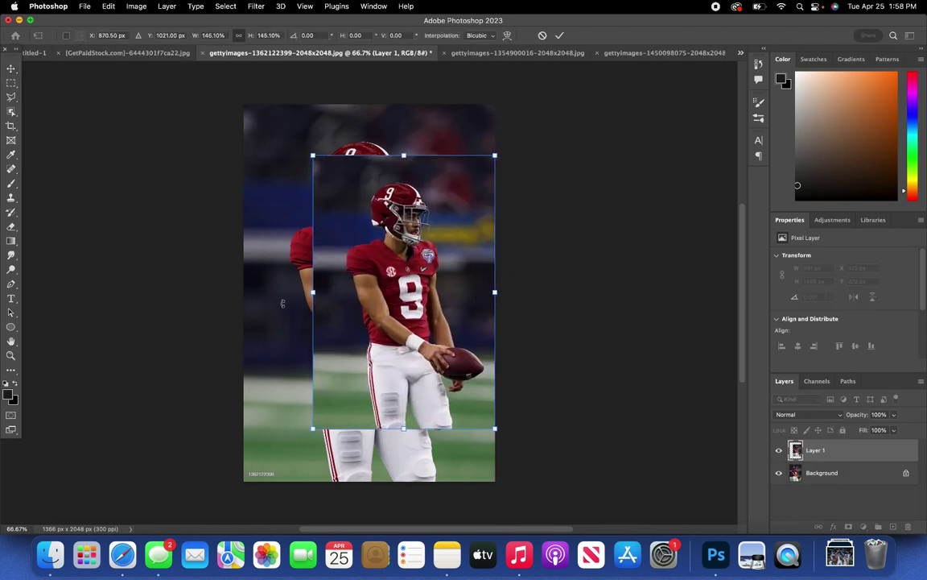
{"action": "left_click_drag", "start_coordinate": [313, 294], "coordinate": [245, 296]}
{"action": "left_click_drag", "start_coordinate": [396, 289], "coordinate": [395, 290]}
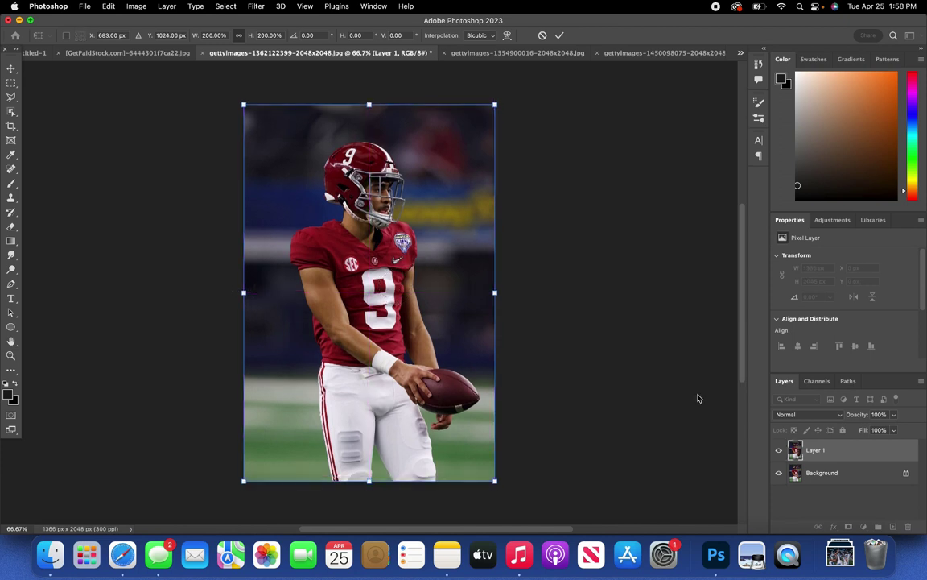
{"action": "key", "text": "Return"}
- Unlock the background layer and give Layer 1 an inverted, fully black layer mask
{"action": "left_click", "coordinate": [906, 472]}
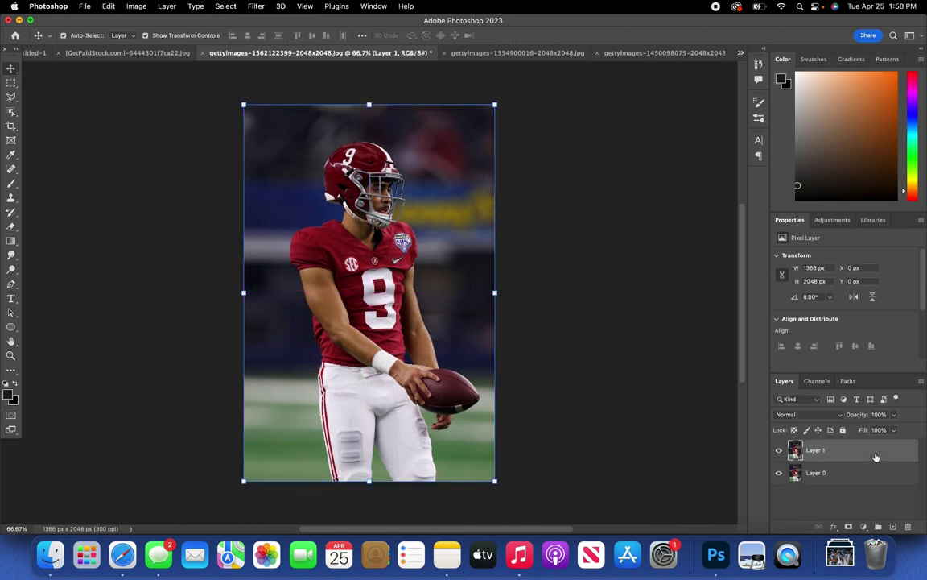
{"action": "left_click", "coordinate": [849, 527]}
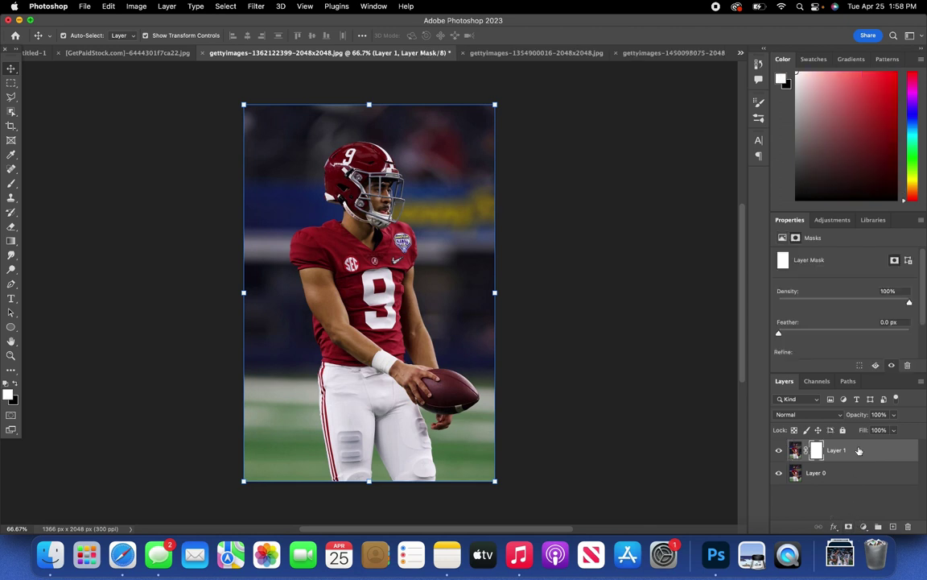
{"action": "key", "text": "super+i"}
- Paint white on Layer 1's mask with a 159 px brush over the Getty Images watermark band and the image number
{"action": "key", "text": "b"}
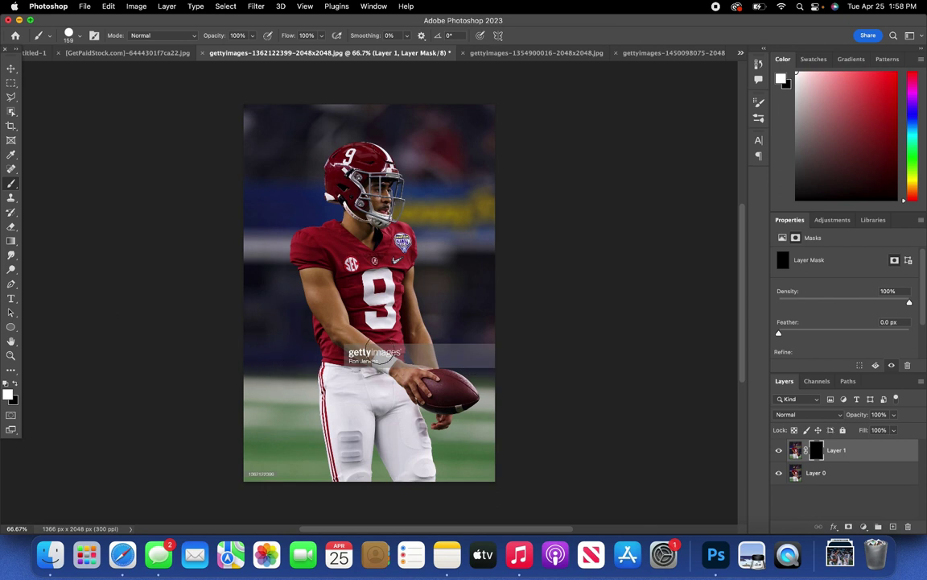
{"action": "scroll", "coordinate": [380, 351], "scroll_direction": "up", "scroll_amount": 3}
{"action": "scroll", "coordinate": [379, 346], "scroll_direction": "down", "scroll_amount": 3}
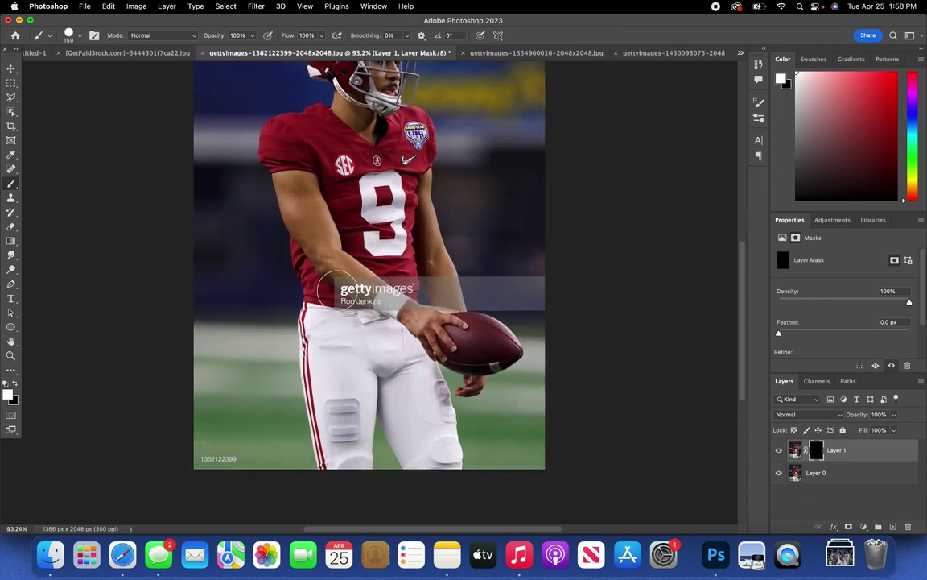
{"action": "left_click_drag", "start_coordinate": [335, 290], "coordinate": [530, 289]}
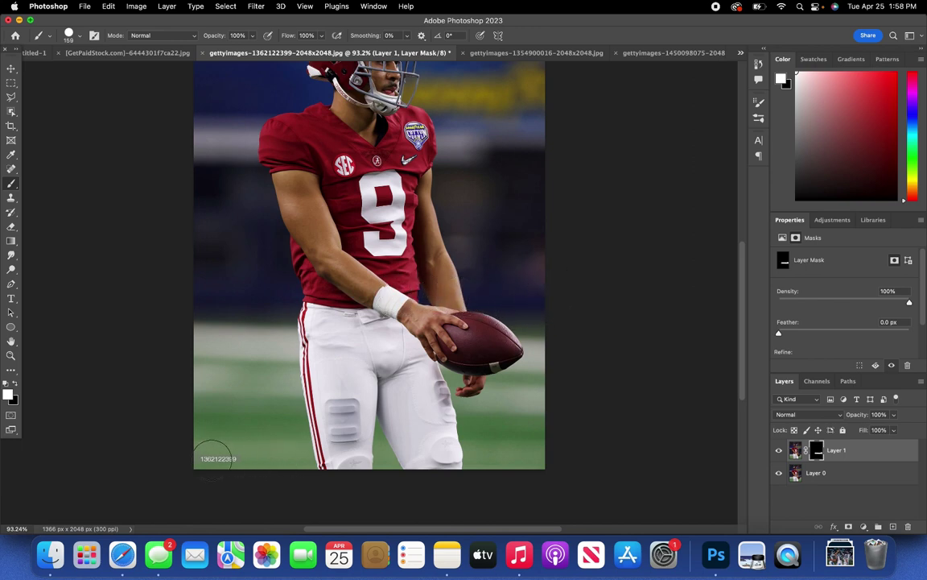
- Merge Layer 1 down into the photo layer beneath it and close the GetPaidStock document without saving
{"action": "left_click", "coordinate": [11, 68]}
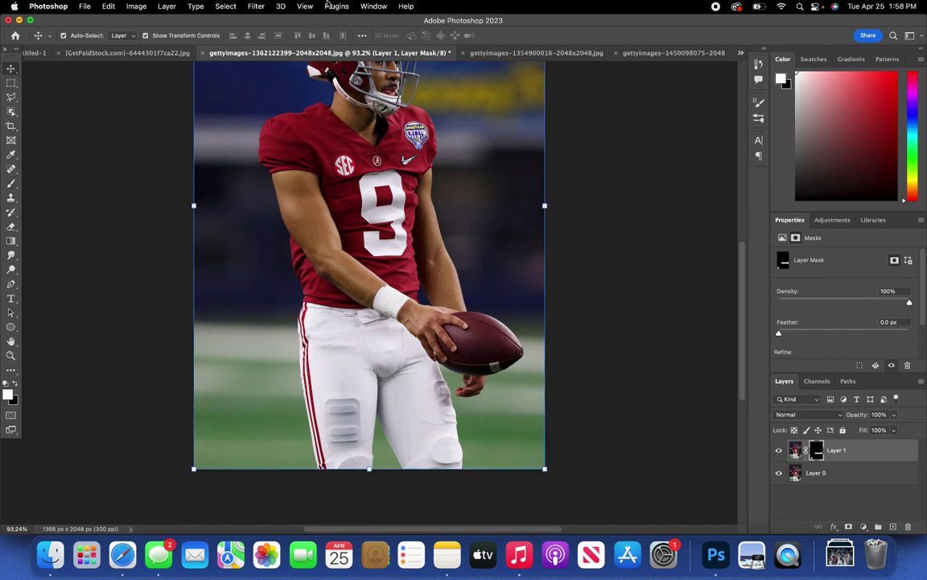
{"action": "left_click", "coordinate": [304, 7]}
{"action": "left_click", "coordinate": [318, 106]}
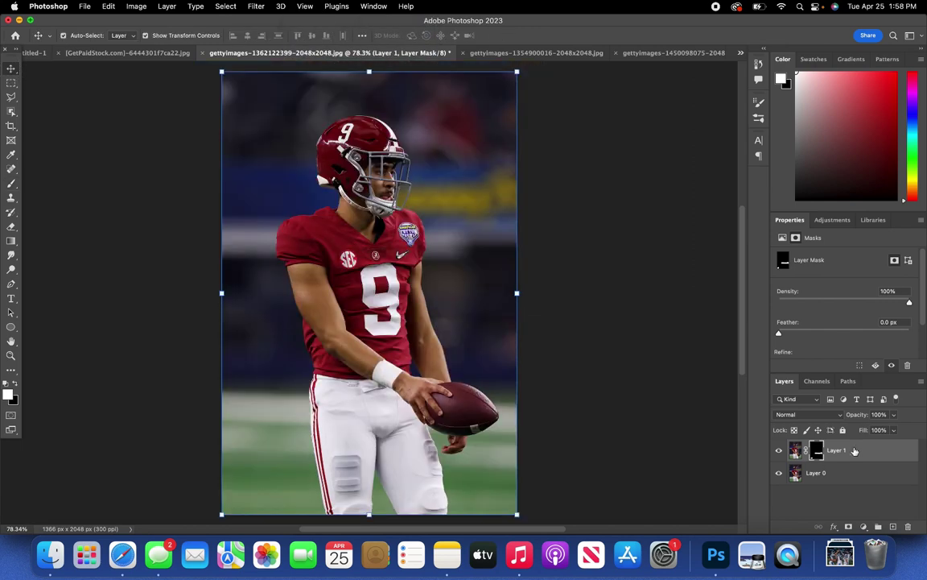
{"action": "left_click", "coordinate": [855, 451]}
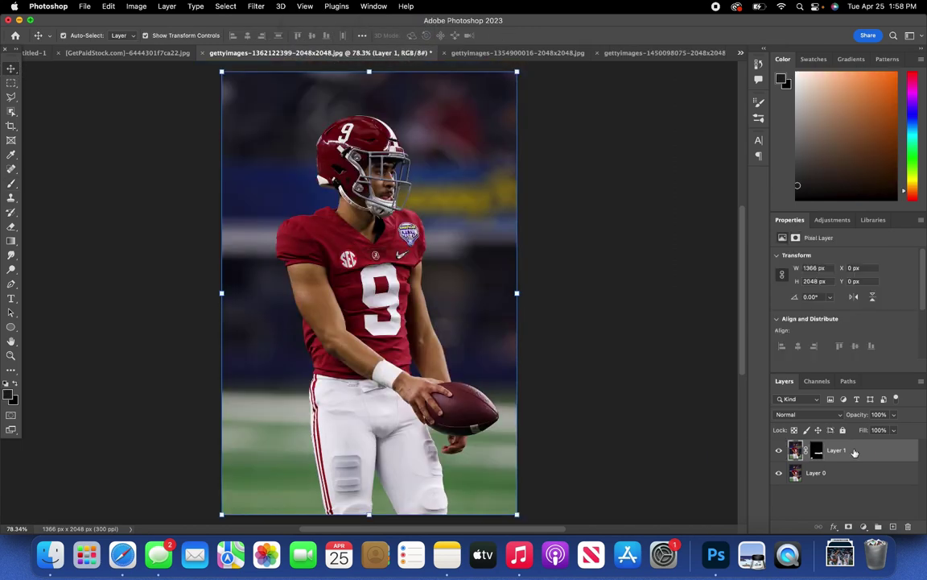
{"action": "right_click", "coordinate": [855, 452]}
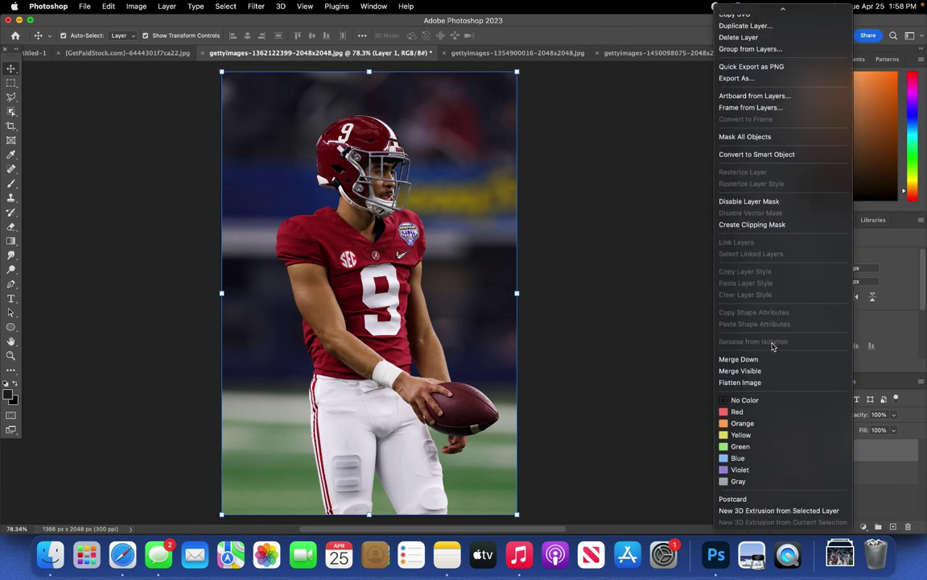
{"action": "left_click", "coordinate": [738, 359]}
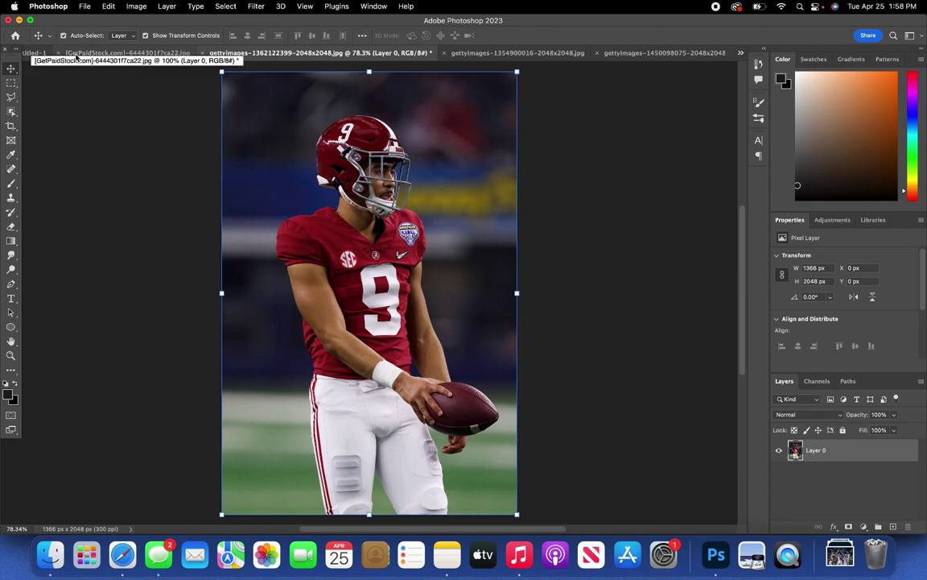
{"action": "left_click", "coordinate": [60, 53]}
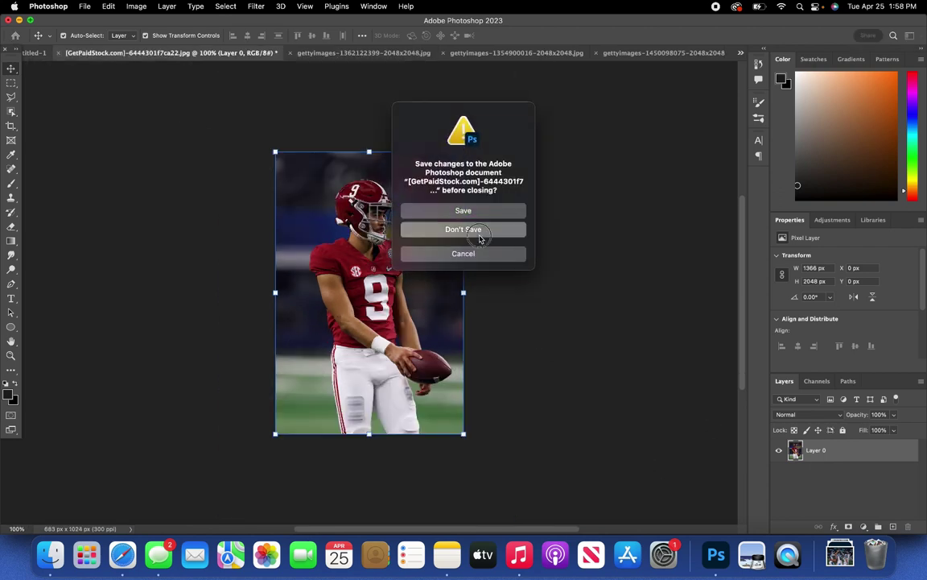
{"action": "left_click", "coordinate": [471, 231]}
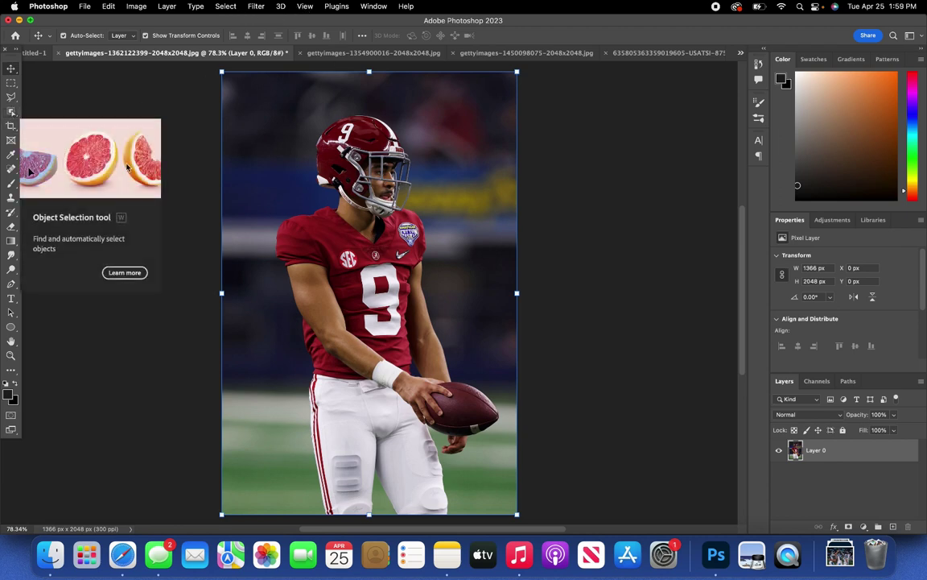
- Select the player with Select Subject and examine the selection edge around the facemask in Select and Mask
{"action": "left_click", "coordinate": [12, 115]}
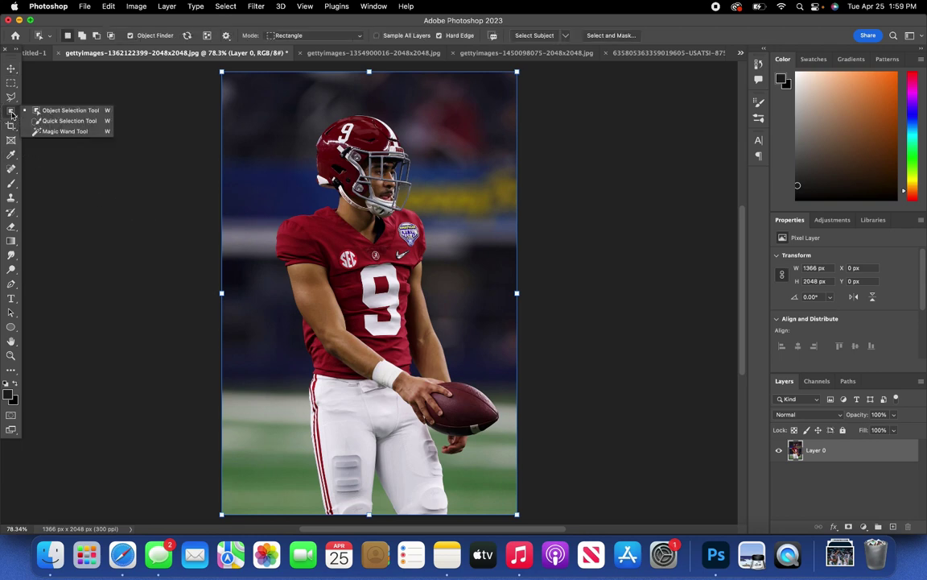
{"action": "left_click", "coordinate": [545, 36]}
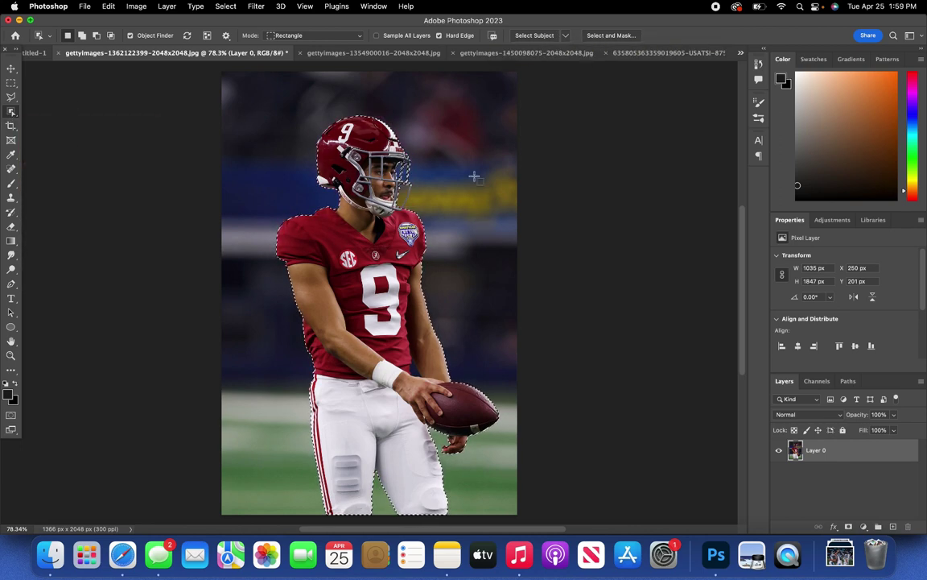
{"action": "left_click", "coordinate": [612, 35]}
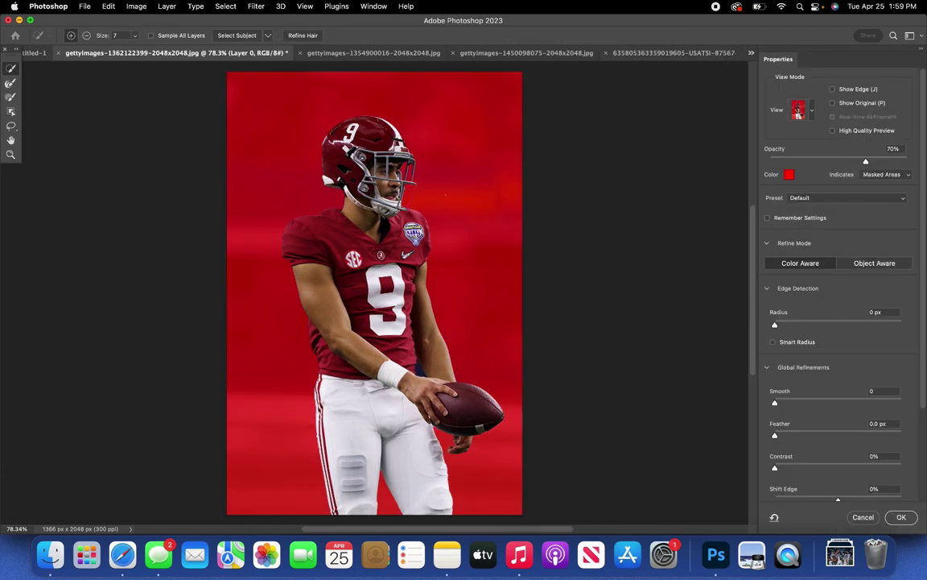
{"action": "scroll", "coordinate": [438, 194], "scroll_direction": "up", "scroll_amount": 10}
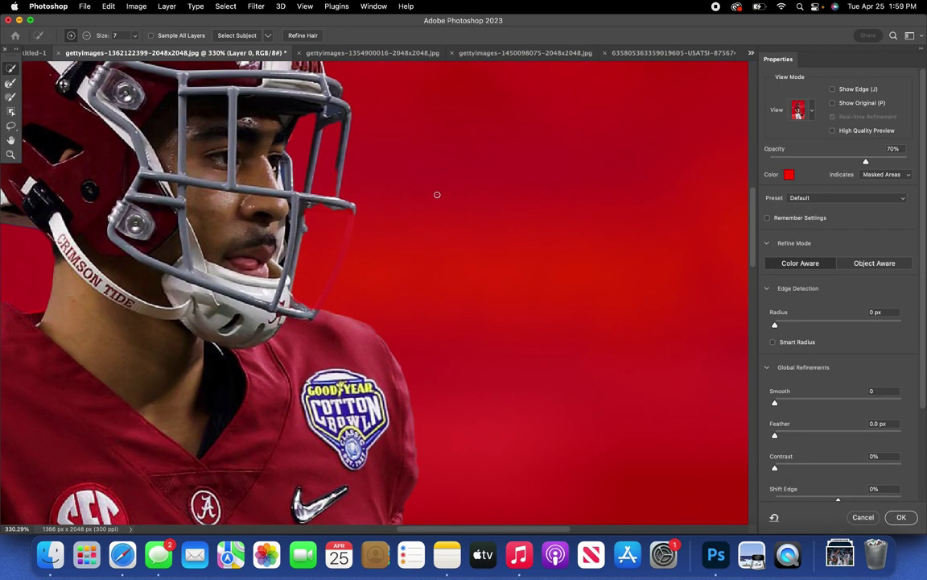
{"action": "scroll", "coordinate": [437, 194], "scroll_direction": "up", "scroll_amount": 3}
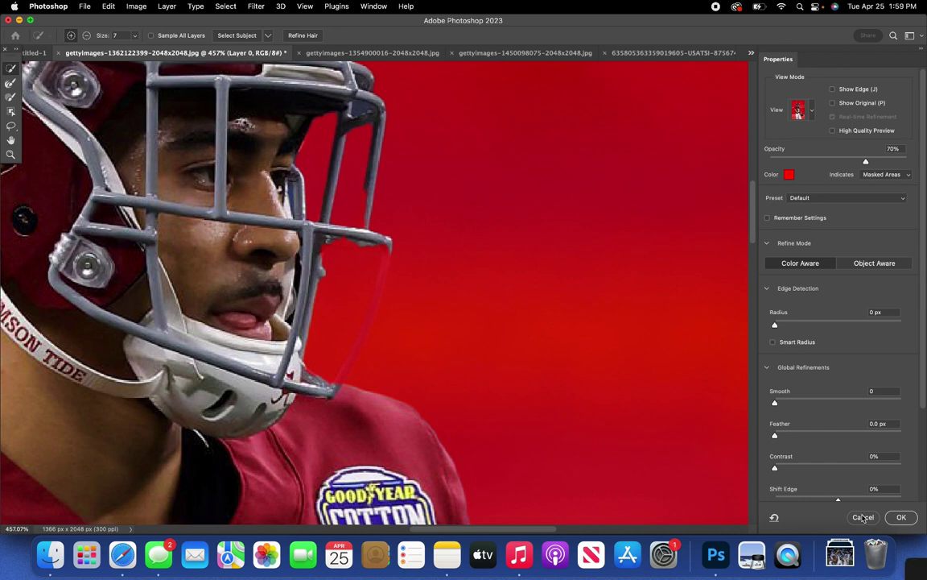
{"action": "left_click", "coordinate": [863, 517]}
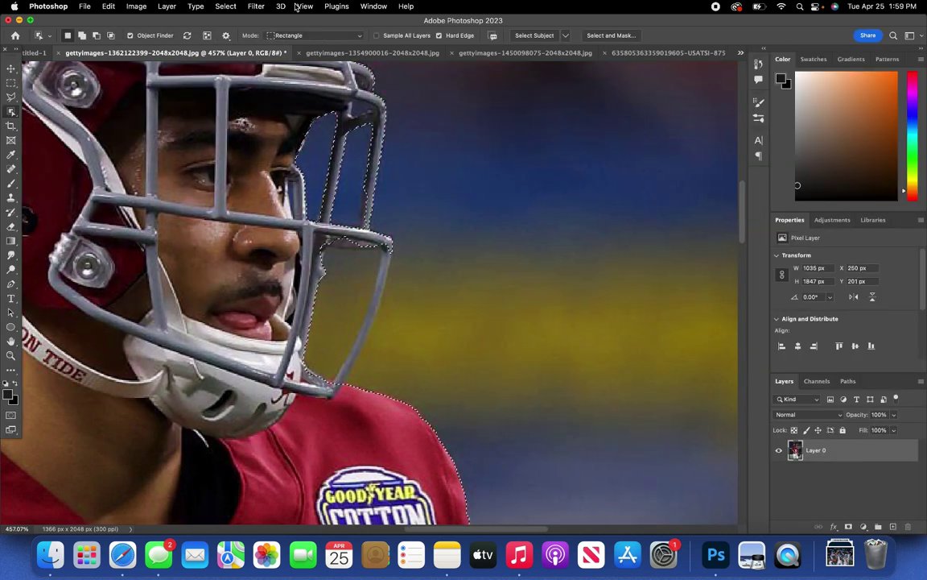
- Deselect the player
{"action": "left_click", "coordinate": [305, 6]}
{"action": "left_click", "coordinate": [321, 108]}
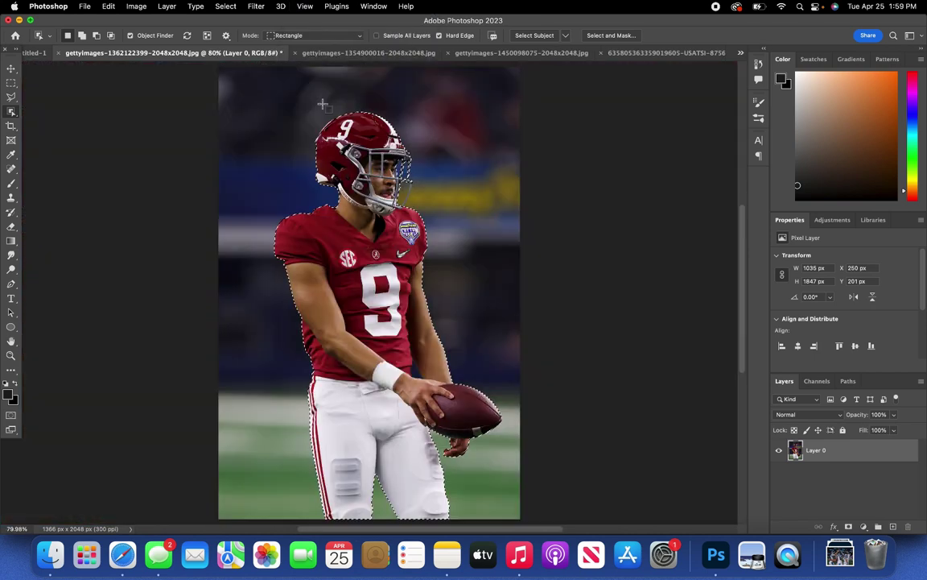
{"action": "left_click", "coordinate": [11, 69]}
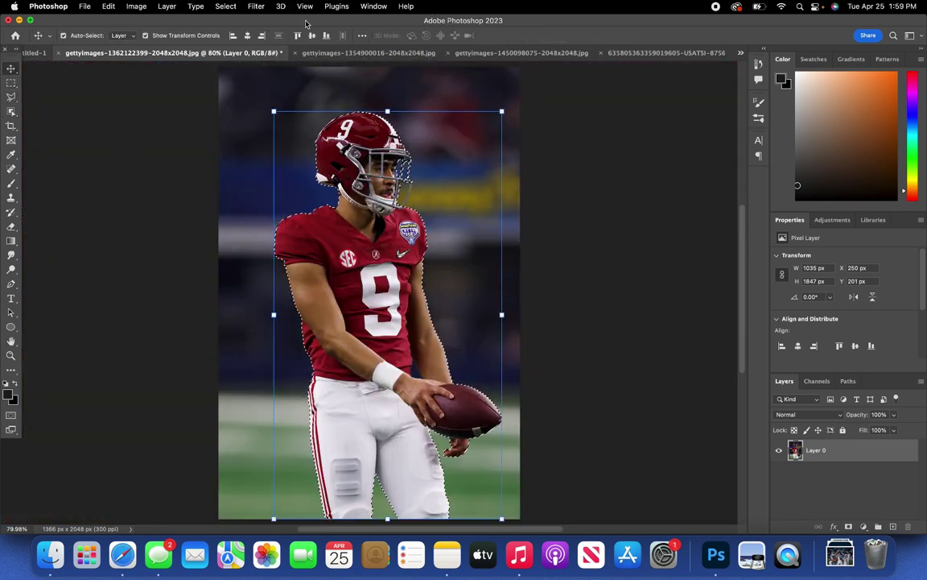
{"action": "left_click", "coordinate": [225, 6]}
{"action": "left_click", "coordinate": [242, 31]}
- Copy the red-jersey player cutout from FINAL PSD FOR TUTORIAL .psd into Untitled-1 and unlock its white background layer
{"action": "left_click", "coordinate": [32, 53]}
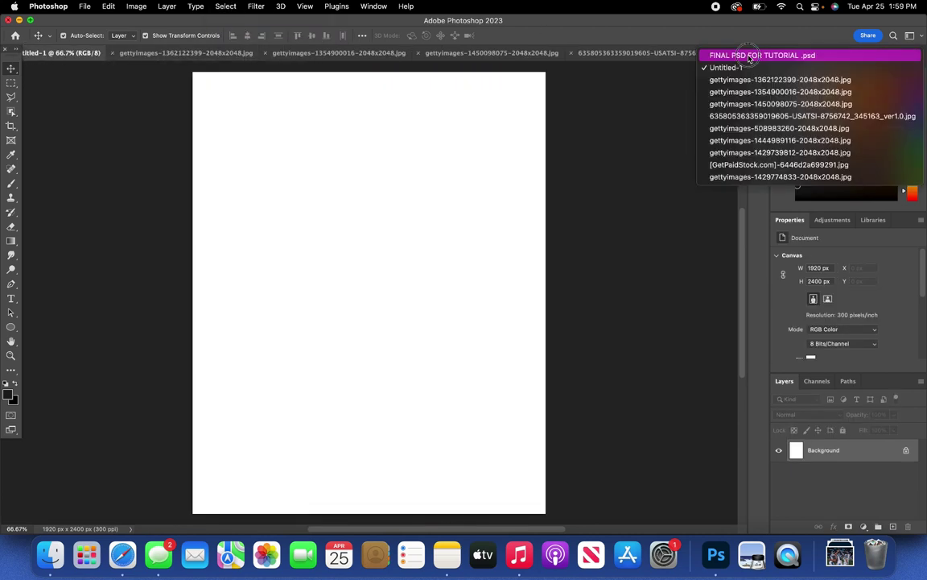
{"action": "left_click", "coordinate": [744, 56]}
{"action": "scroll", "coordinate": [873, 480], "scroll_direction": "down", "scroll_amount": 5}
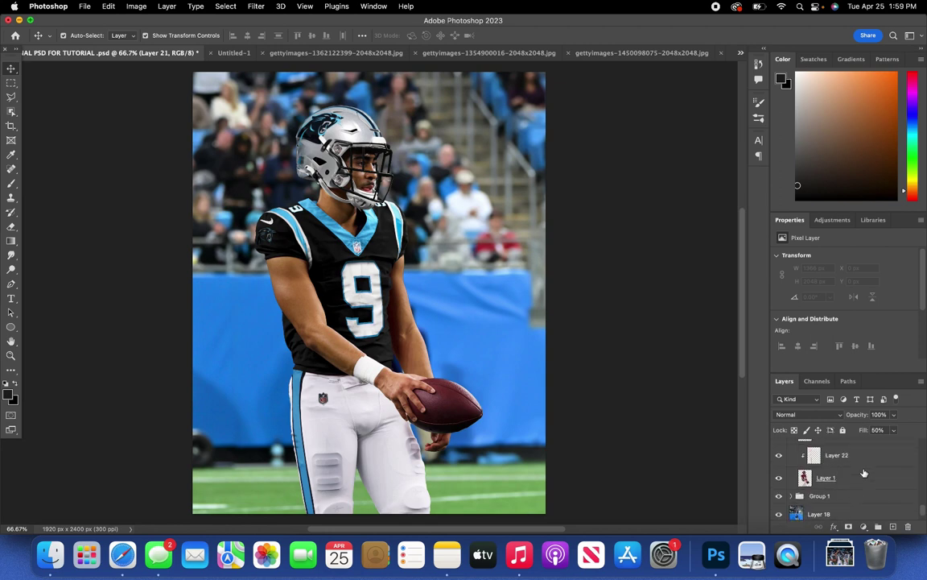
{"action": "left_click", "coordinate": [847, 456]}
{"action": "left_click_drag", "start_coordinate": [838, 453], "coordinate": [375, 278]}
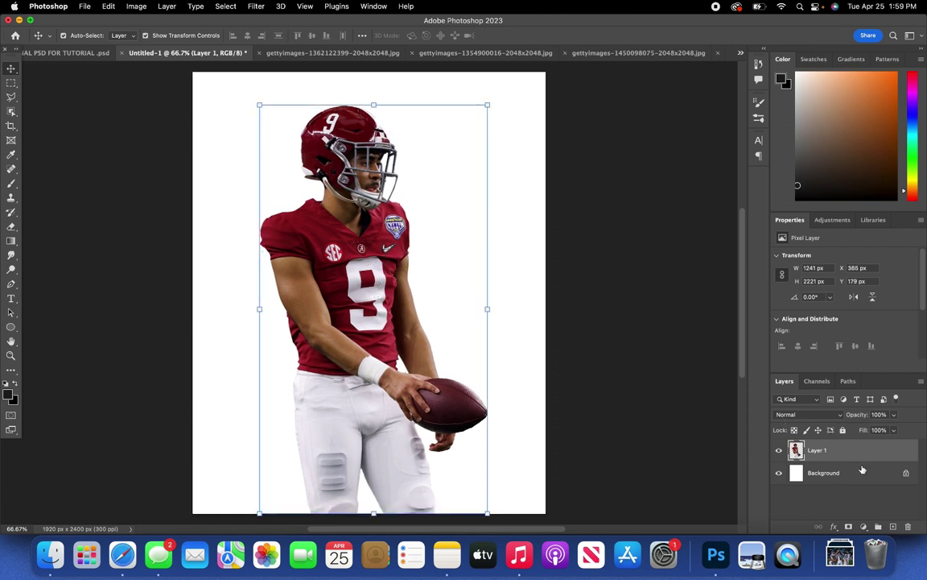
{"action": "left_click", "coordinate": [906, 473]}
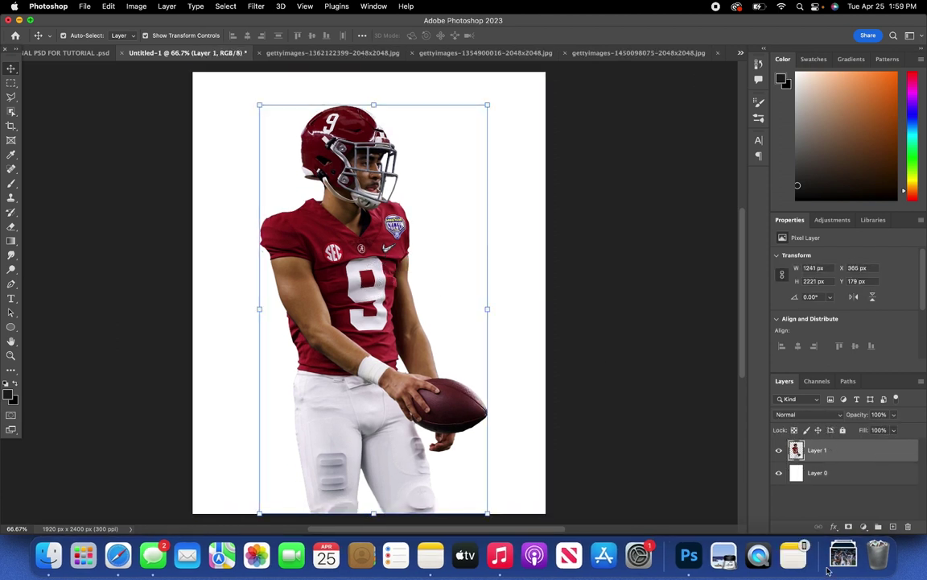
{"action": "scroll", "coordinate": [360, 204], "scroll_direction": "left", "scroll_amount": 2}
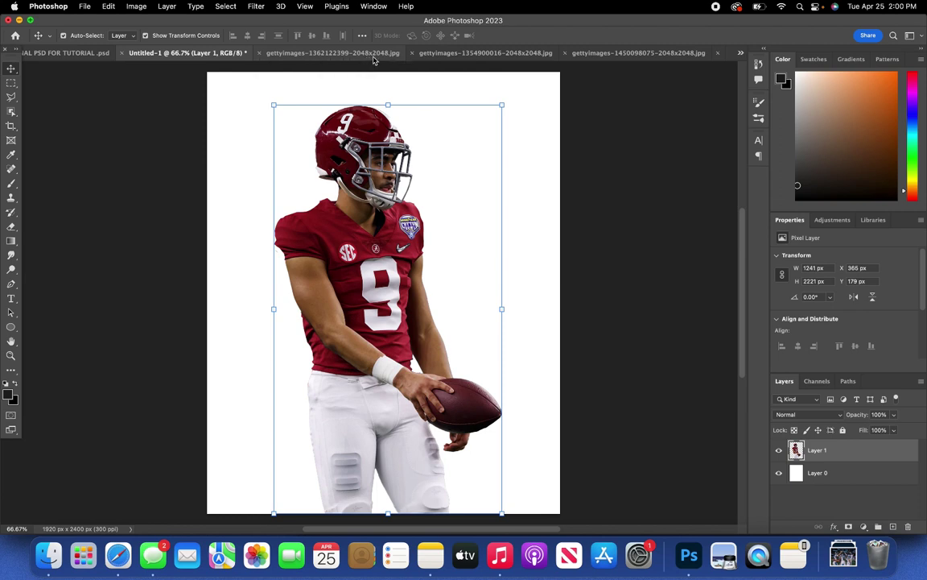
{"action": "left_click", "coordinate": [326, 53]}
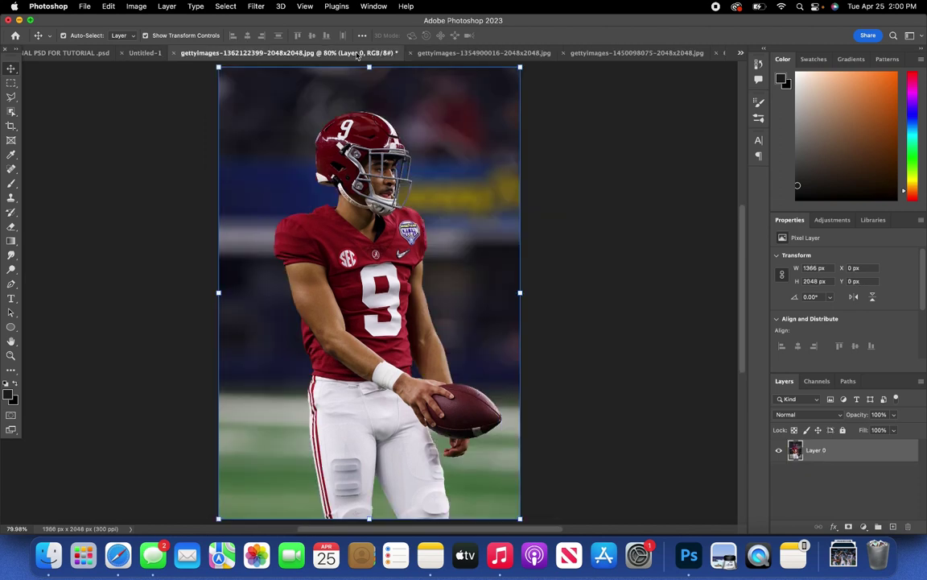
{"action": "left_click", "coordinate": [174, 54]}
{"action": "left_click", "coordinate": [467, 230]}
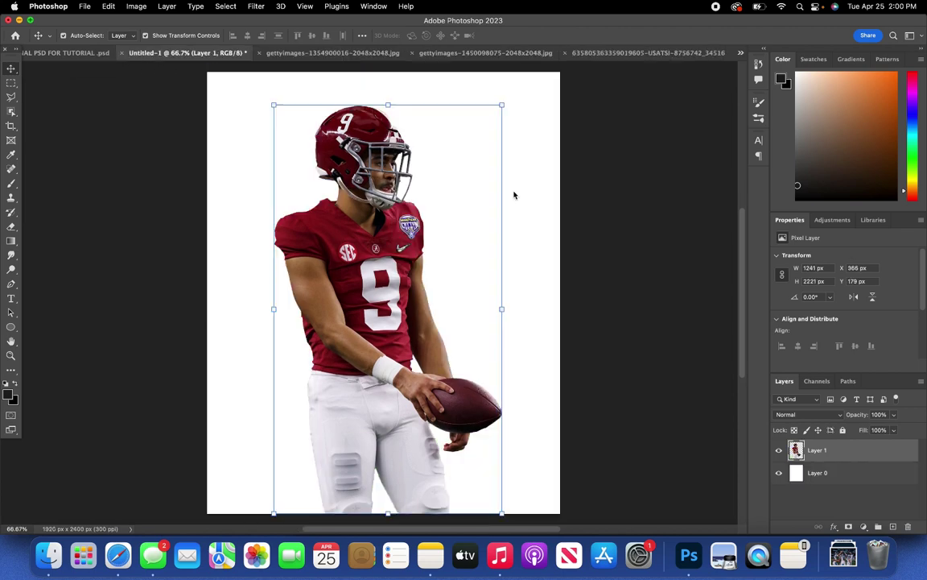
{"action": "left_click", "coordinate": [337, 54]}
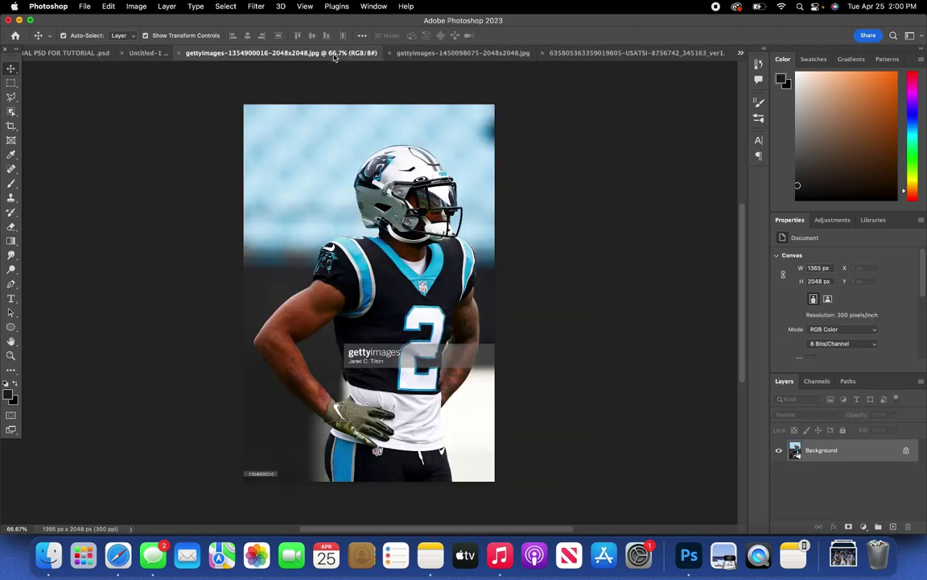
{"action": "left_click", "coordinate": [447, 54]}
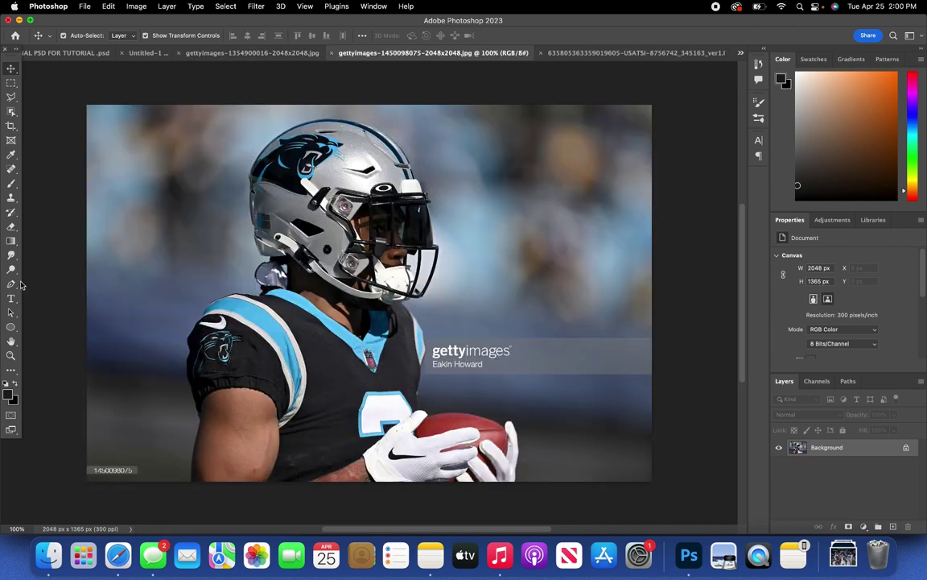
{"action": "left_click", "coordinate": [11, 285]}
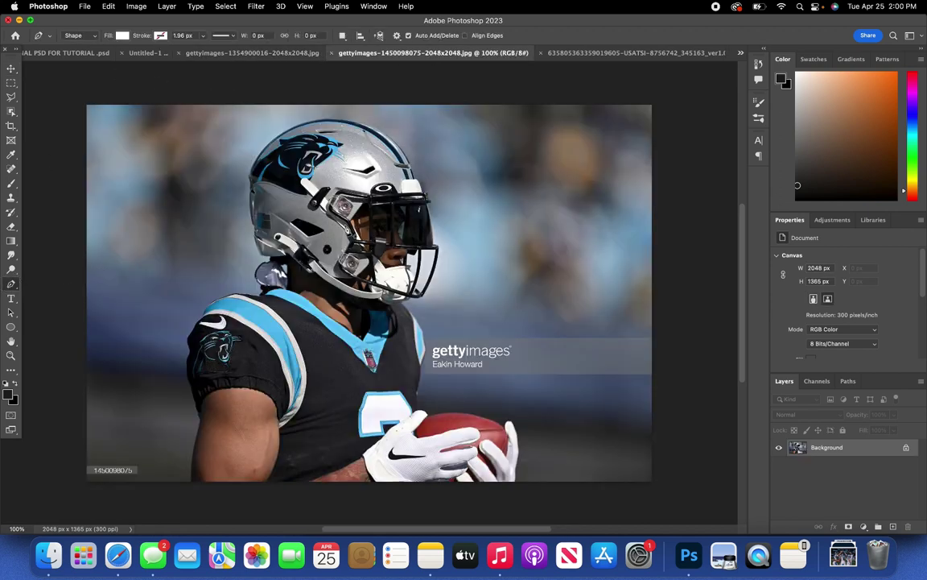
{"action": "scroll", "coordinate": [335, 207], "scroll_direction": "up", "scroll_amount": 10}
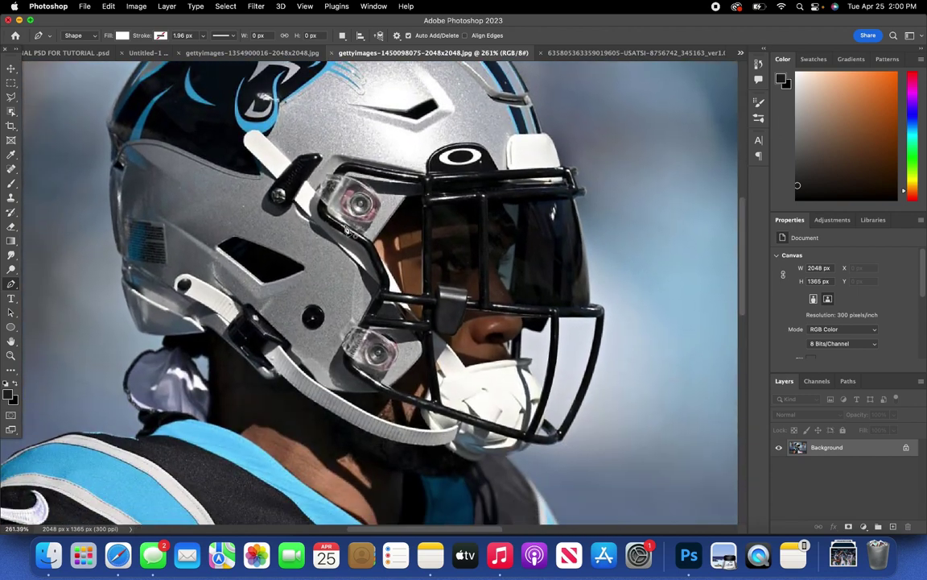
{"action": "scroll", "coordinate": [299, 216], "scroll_direction": "up", "scroll_amount": 2}
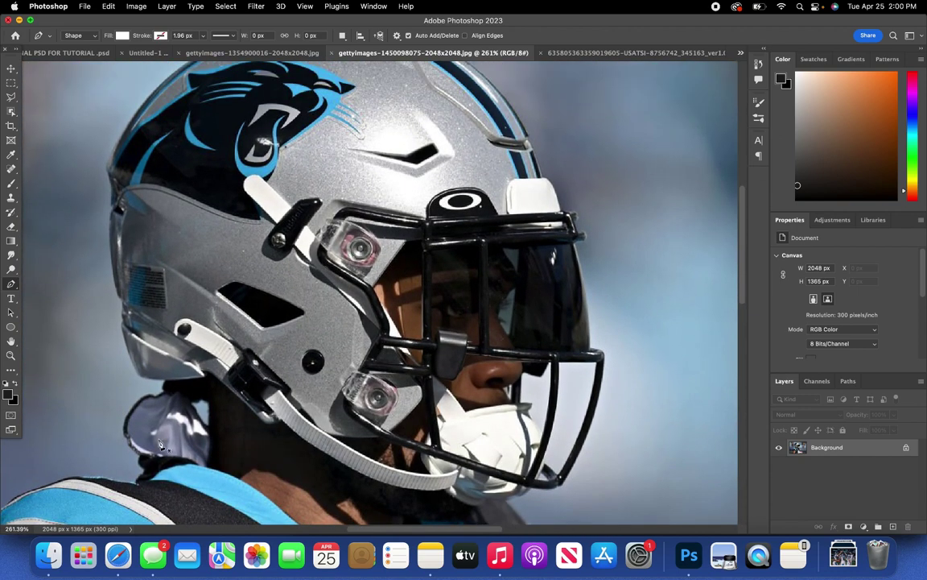
{"action": "left_click", "coordinate": [137, 376]}
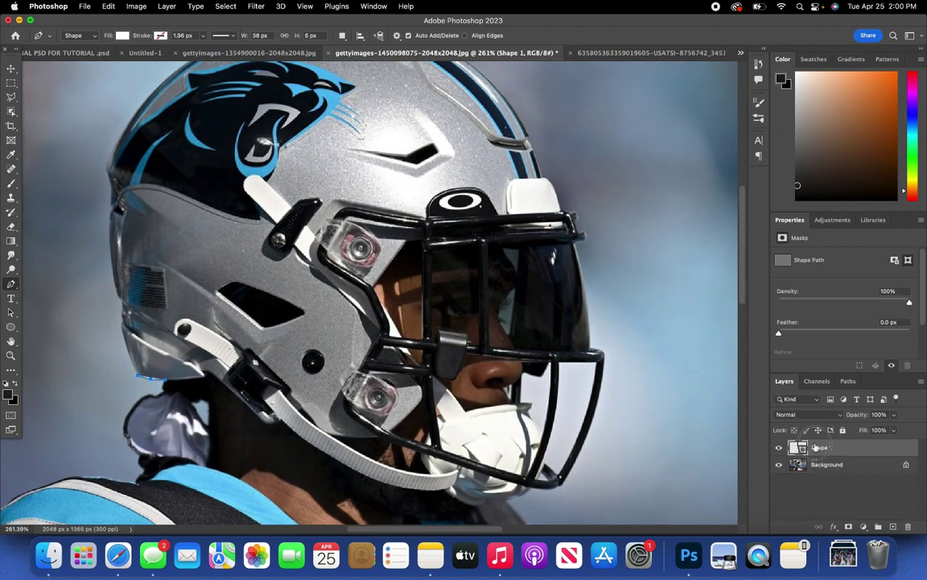
{"action": "key", "text": "BackSpace"}
{"action": "left_click", "coordinate": [906, 446]}
{"action": "left_click", "coordinate": [80, 35]}
{"action": "left_click", "coordinate": [74, 58]}
- Trace the lower rim of the Panthers helmet shell with the Pen tool, from the back corner past the chin-strap buckle
{"action": "left_click", "coordinate": [138, 374]}
{"action": "left_click", "coordinate": [151, 377]}
{"action": "left_click", "coordinate": [164, 379]}
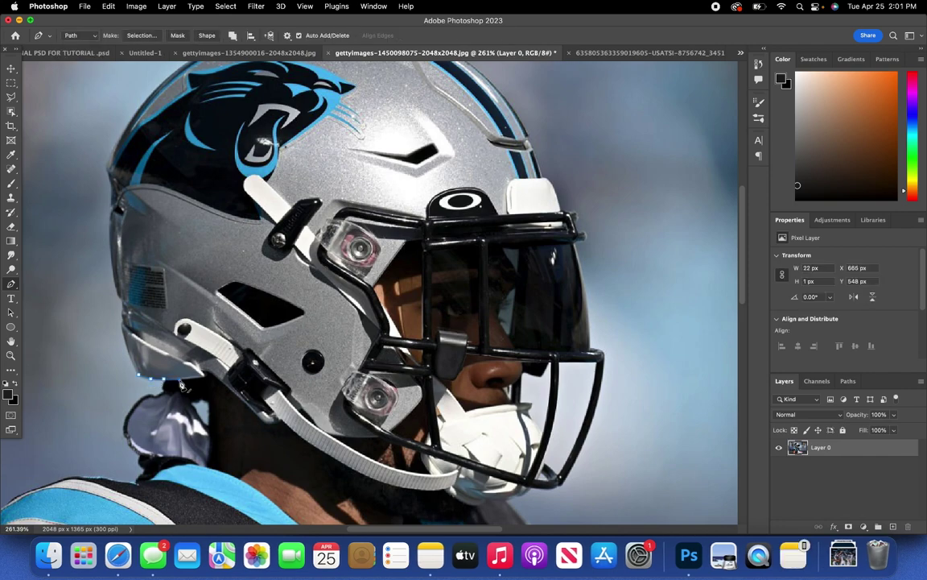
{"action": "left_click", "coordinate": [198, 376]}
{"action": "left_click", "coordinate": [203, 371]}
{"action": "left_click", "coordinate": [210, 374]}
{"action": "left_click", "coordinate": [222, 384]}
{"action": "left_click", "coordinate": [237, 397]}
{"action": "left_click", "coordinate": [249, 409]}
{"action": "left_click", "coordinate": [262, 421]}
{"action": "left_click", "coordinate": [267, 424]}
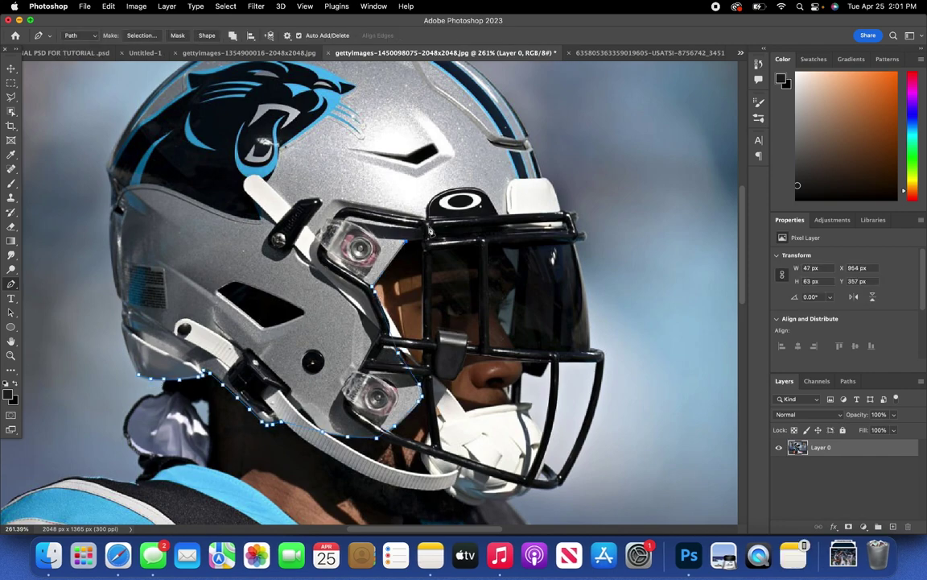
- Continue the pen path around the face opening, front bumper, crown and back of the helmet shell, closing the outline
{"action": "mouse_move", "coordinate": [430, 231]}
{"action": "left_mouse_down"}
{"action": "mouse_move", "coordinate": [553, 188]}
{"action": "mouse_move", "coordinate": [537, 158]}
{"action": "mouse_move", "coordinate": [511, 169]}
{"action": "mouse_move", "coordinate": [449, 114]}
{"action": "mouse_move", "coordinate": [334, 86]}
{"action": "mouse_move", "coordinate": [276, 91]}
{"action": "mouse_move", "coordinate": [161, 153]}
{"action": "left_mouse_up"}
{"action": "scroll", "coordinate": [475, 145], "scroll_direction": "up", "scroll_amount": 3}
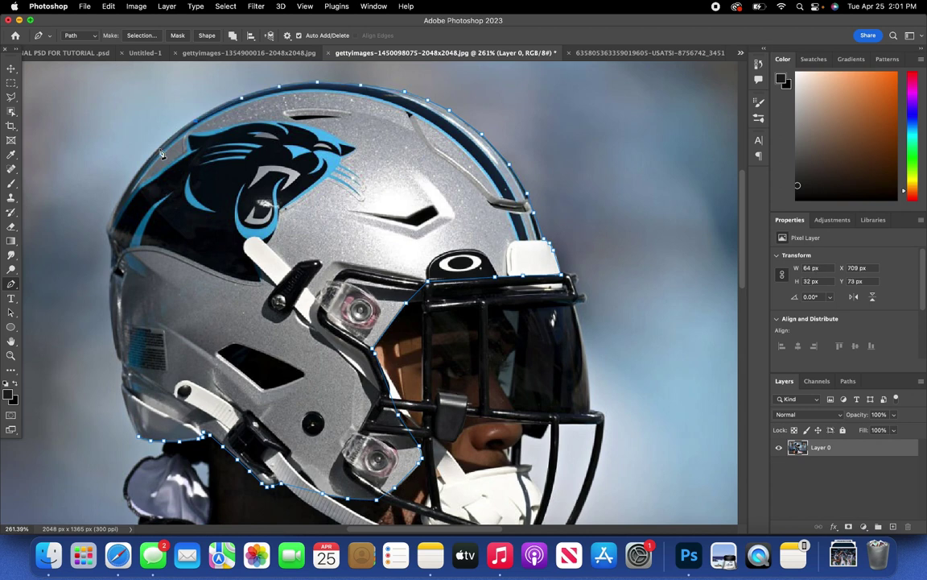
{"action": "left_click", "coordinate": [161, 153]}
{"action": "scroll", "coordinate": [161, 153], "scroll_direction": "left", "scroll_amount": 2}
{"action": "left_click", "coordinate": [151, 202]}
{"action": "left_click", "coordinate": [145, 257]}
{"action": "left_click", "coordinate": [158, 373]}
{"action": "left_click", "coordinate": [173, 436]}
- Turn the helmet path into a selection and copy the selected helmet shell onto a new layer
{"action": "key", "text": "super+Return"}
{"action": "scroll", "coordinate": [306, 322], "scroll_direction": "down", "scroll_amount": 2}
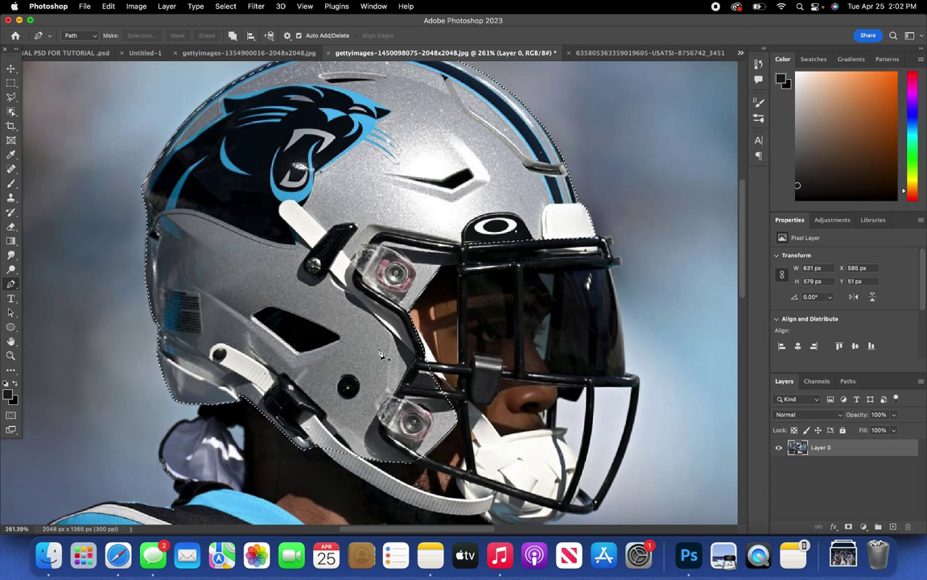
{"action": "key", "text": "super+j"}
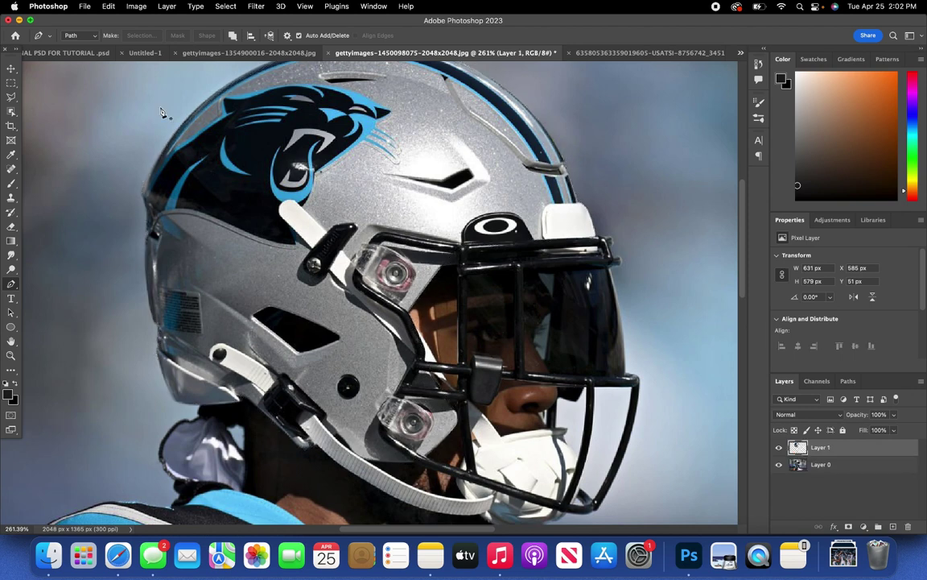
- Copy the Panthers helmet layer into Untitled-1 and scale it to about 80% over the player's helmet
{"action": "left_click", "coordinate": [12, 69]}
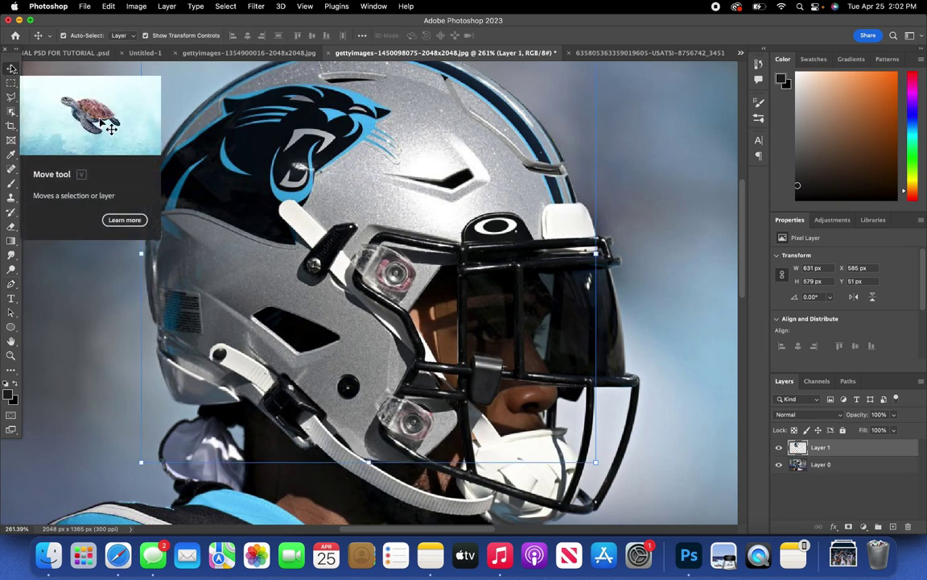
{"action": "left_click", "coordinate": [149, 53]}
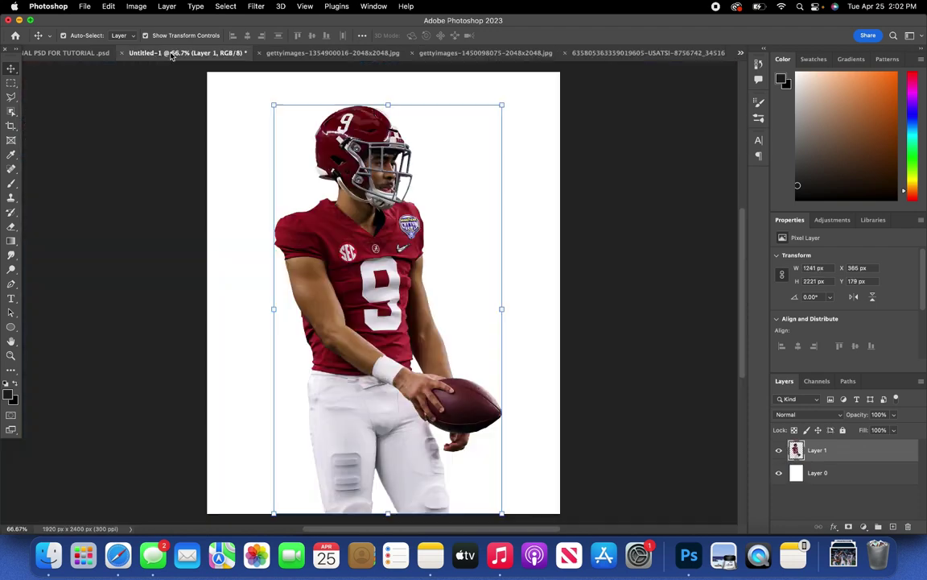
{"action": "left_click", "coordinate": [453, 53]}
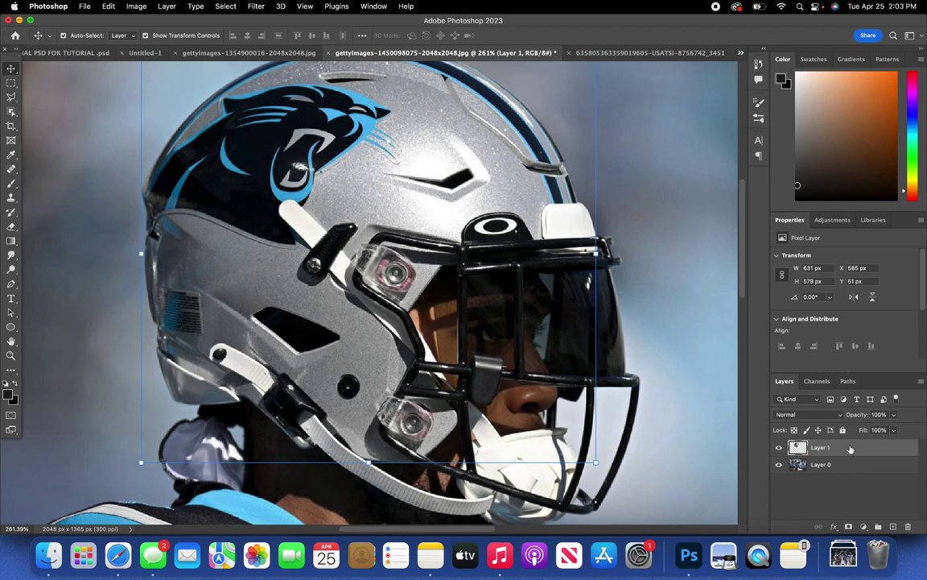
{"action": "left_click_drag", "start_coordinate": [851, 449], "coordinate": [310, 142]}
{"action": "left_click", "coordinate": [360, 208]}
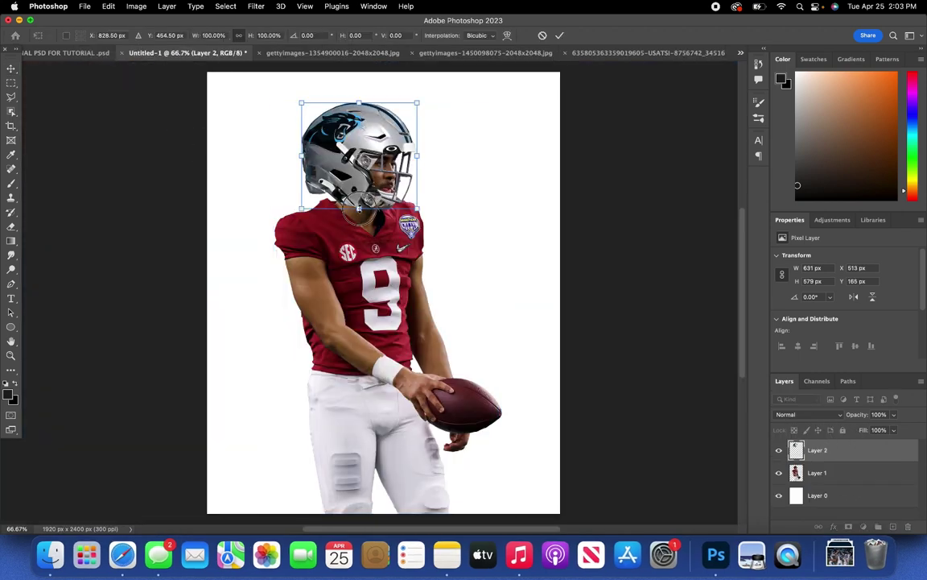
{"action": "left_click_drag", "start_coordinate": [359, 207], "coordinate": [350, 172]}
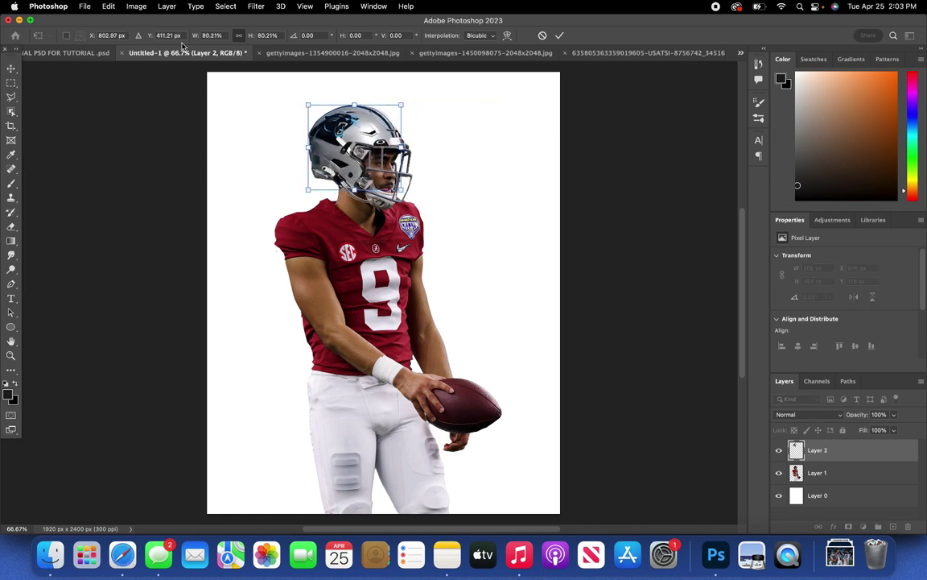
- Warp the back and upper rear of the Panthers helmet inward to follow the outline of the player's helmet
{"action": "scroll", "coordinate": [504, 275], "scroll_direction": "up", "scroll_amount": 5}
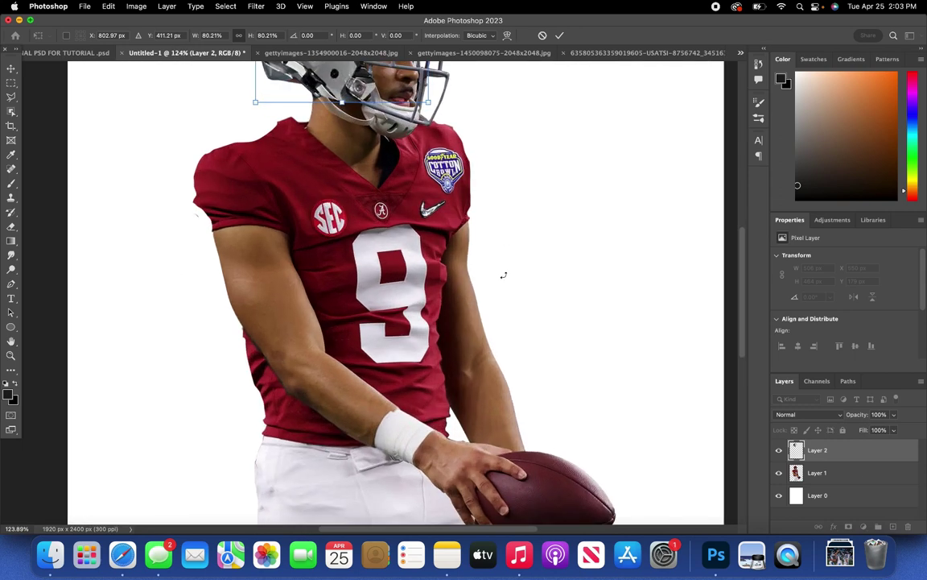
{"action": "scroll", "coordinate": [503, 273], "scroll_direction": "up", "scroll_amount": 5}
{"action": "scroll", "coordinate": [502, 266], "scroll_direction": "up", "scroll_amount": 4}
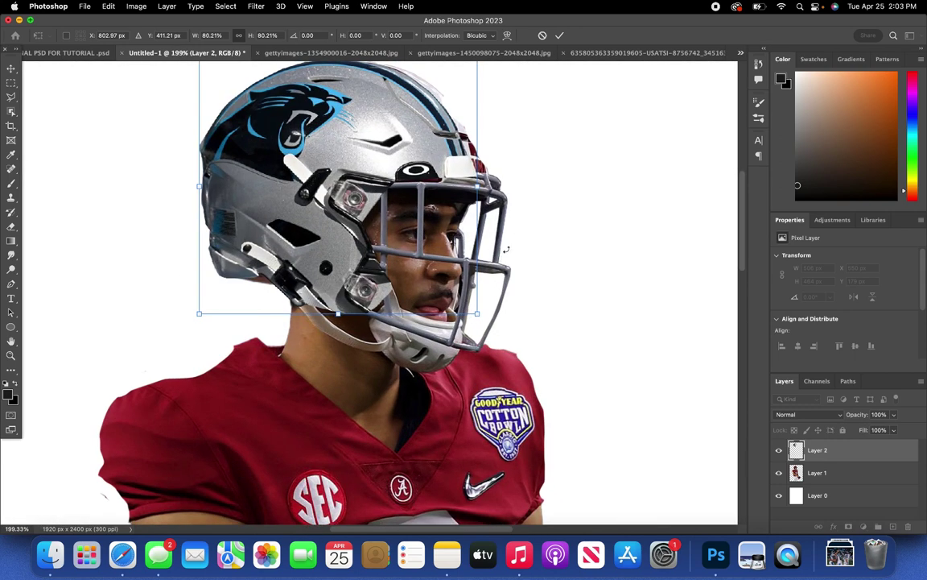
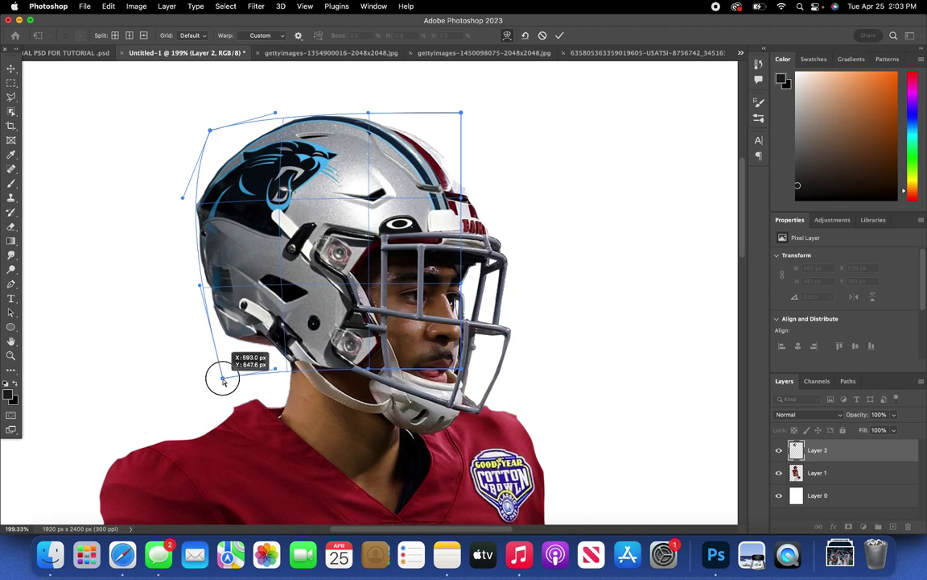
{"action": "left_click_drag", "start_coordinate": [183, 198], "coordinate": [206, 204]}
{"action": "left_click_drag", "start_coordinate": [208, 133], "coordinate": [233, 139]}
{"action": "left_click_drag", "start_coordinate": [200, 287], "coordinate": [213, 287]}
{"action": "left_click_drag", "start_coordinate": [205, 204], "coordinate": [199, 203]}
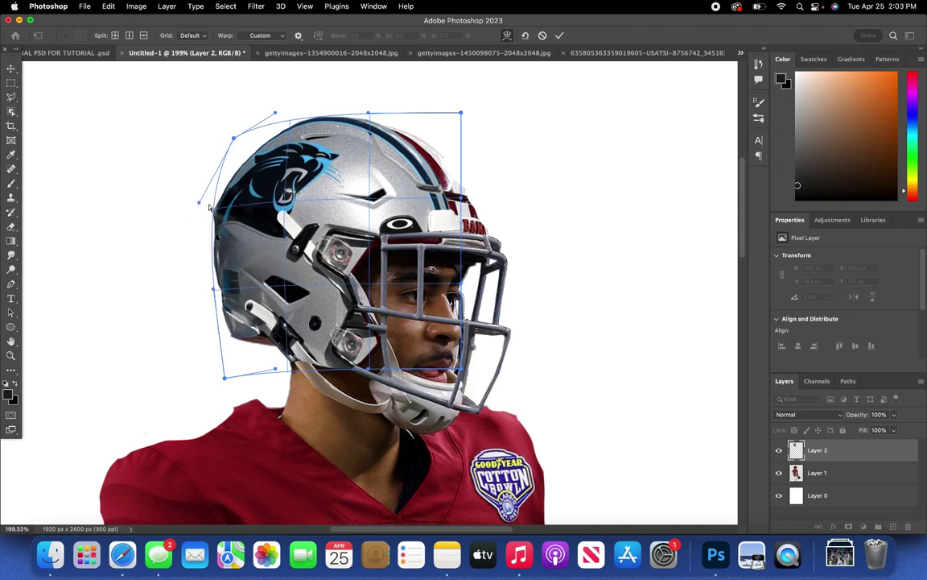
{"action": "left_click_drag", "start_coordinate": [282, 115], "coordinate": [286, 128]}
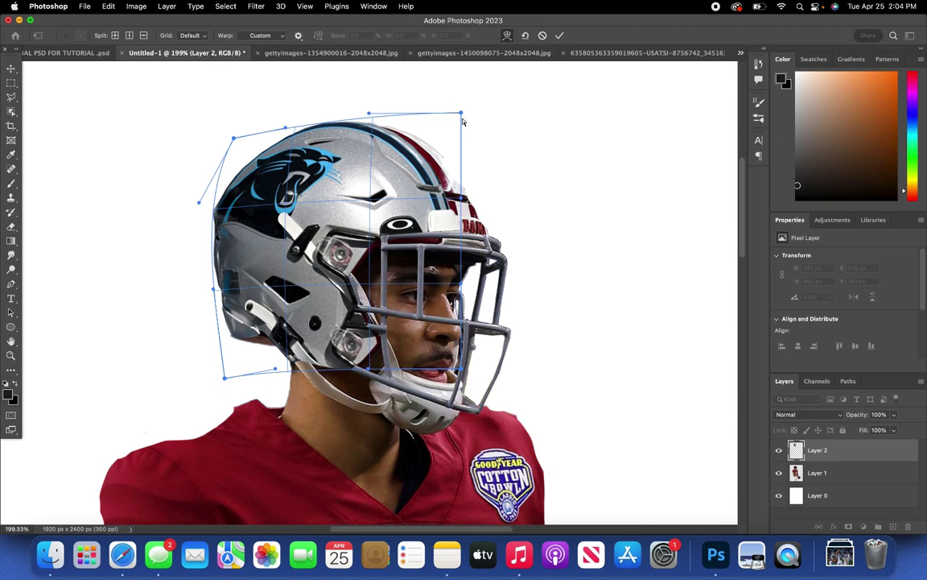
- Warp the front and crown of the Panthers helmet outward to cover the red front of the original helmet
{"action": "left_click_drag", "start_coordinate": [462, 114], "coordinate": [481, 124]}
{"action": "left_click_drag", "start_coordinate": [368, 113], "coordinate": [385, 109]}
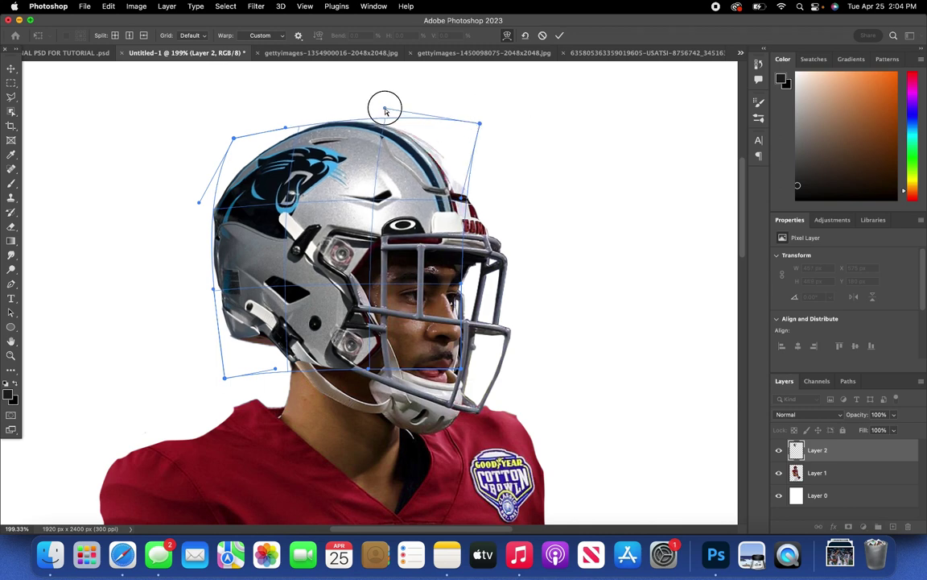
{"action": "left_click_drag", "start_coordinate": [461, 198], "coordinate": [490, 202]}
{"action": "left_click_drag", "start_coordinate": [402, 216], "coordinate": [436, 214]}
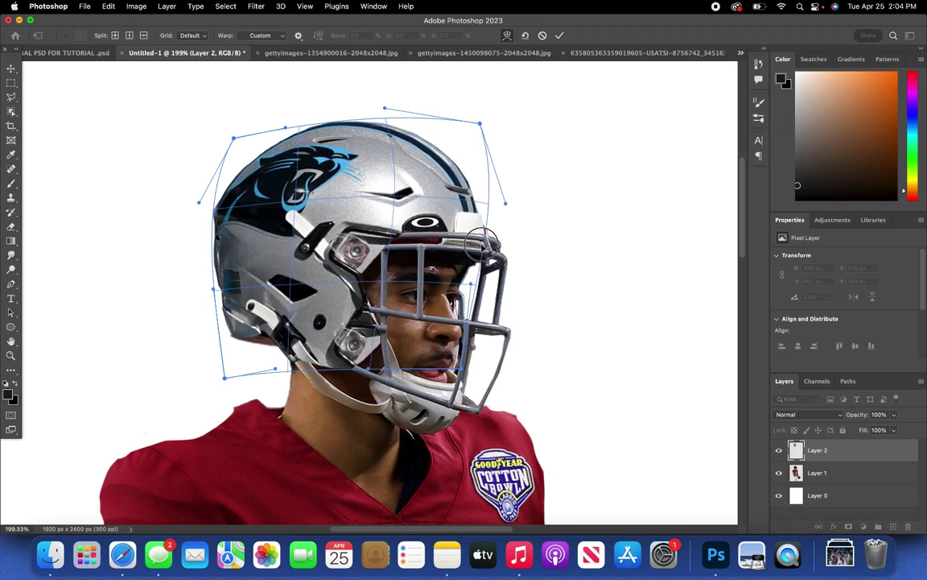
{"action": "left_click_drag", "start_coordinate": [481, 124], "coordinate": [465, 132]}
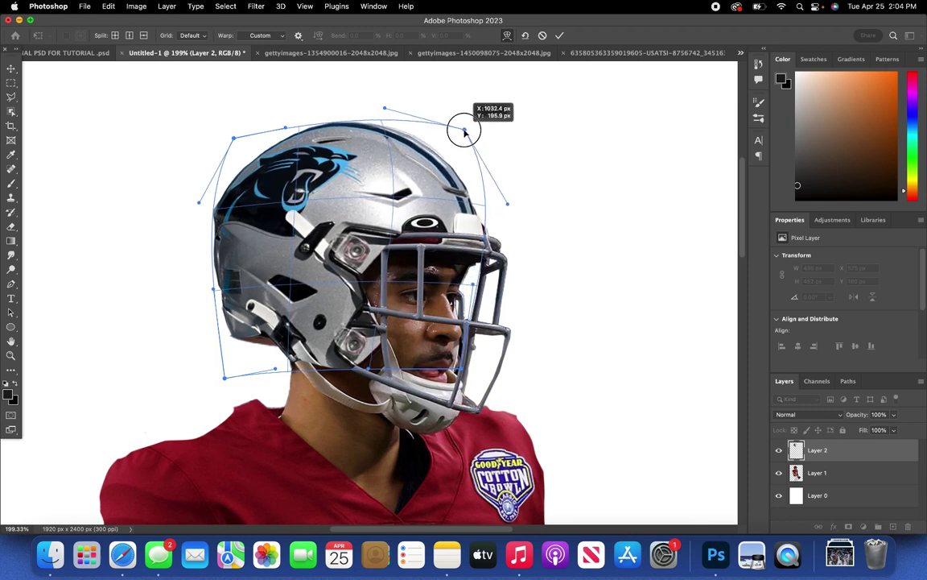
{"action": "left_click_drag", "start_coordinate": [508, 204], "coordinate": [514, 201]}
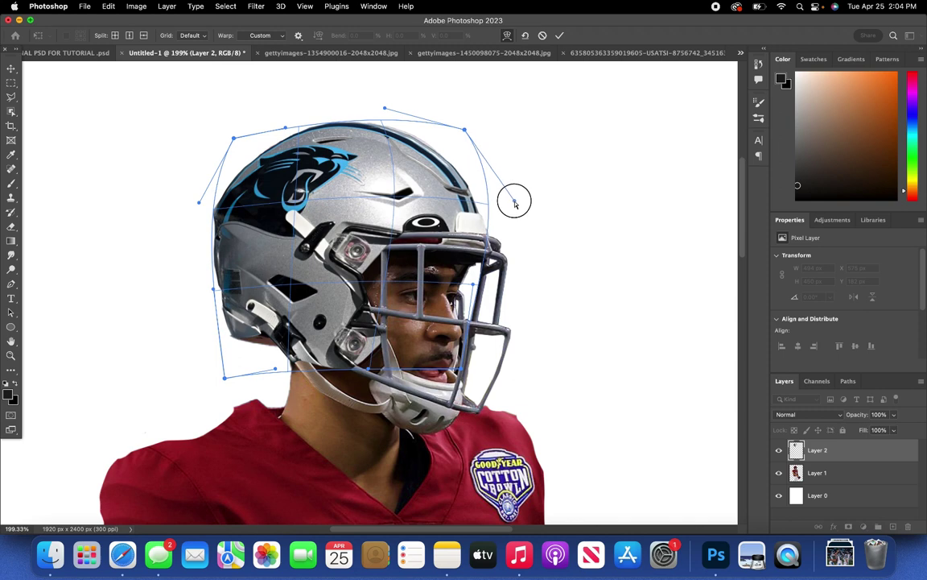
{"action": "left_click_drag", "start_coordinate": [330, 213], "coordinate": [387, 224]}
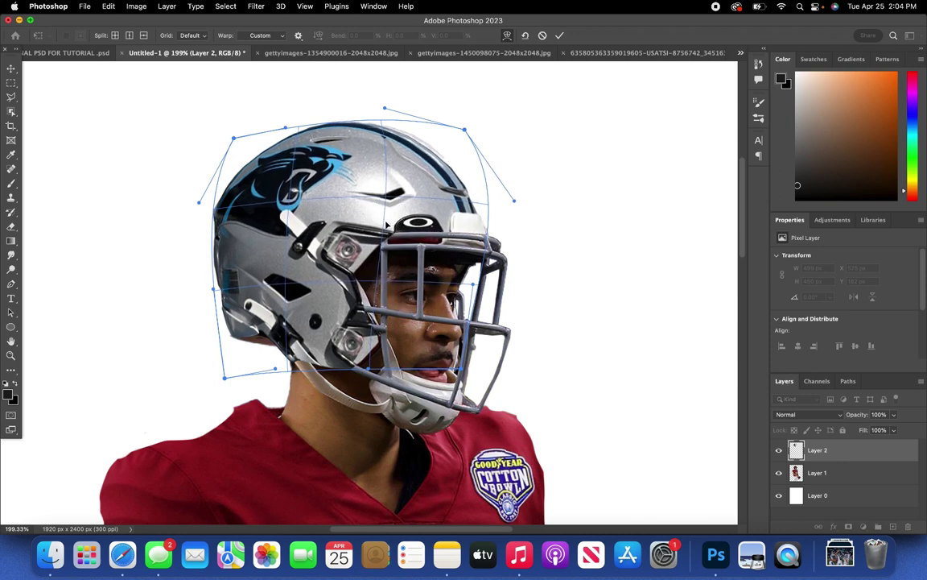
- Warp the helmet's lower edge at the jaw and lower back to line up with the original chin strap and rim
{"action": "scroll", "coordinate": [387, 225], "scroll_direction": "up", "scroll_amount": 5}
{"action": "scroll", "coordinate": [386, 225], "scroll_direction": "down", "scroll_amount": 2}
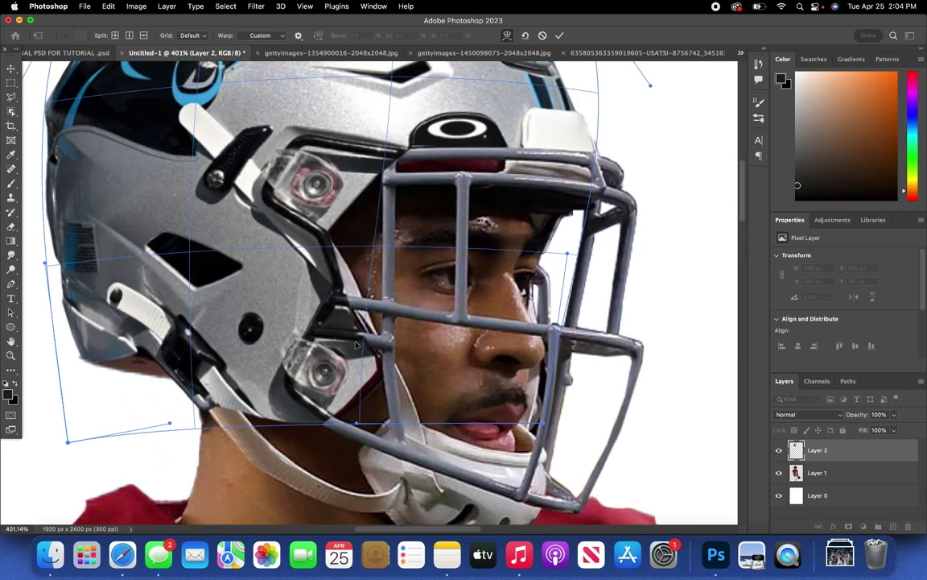
{"action": "left_click_drag", "start_coordinate": [356, 423], "coordinate": [370, 430]}
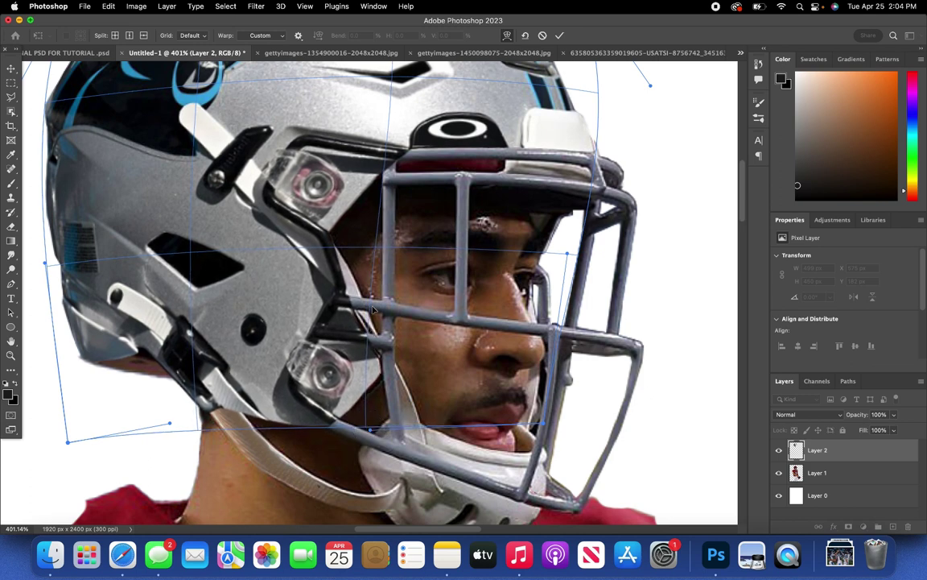
{"action": "scroll", "coordinate": [372, 310], "scroll_direction": "up", "scroll_amount": 2}
{"action": "mouse_move", "coordinate": [68, 466]}
{"action": "left_mouse_down"}
{"action": "mouse_move", "coordinate": [84, 430]}
{"action": "mouse_move", "coordinate": [62, 460]}
{"action": "mouse_move", "coordinate": [65, 451]}
{"action": "left_mouse_up"}
{"action": "scroll", "coordinate": [71, 413], "scroll_direction": "up", "scroll_amount": 7}
{"action": "mouse_move", "coordinate": [46, 368]}
{"action": "left_mouse_down"}
{"action": "mouse_move", "coordinate": [58, 369]}
{"action": "mouse_move", "coordinate": [47, 368]}
{"action": "left_mouse_up"}
- Refine the warp along the helmet's upper back edge behind the panther logo to match the original outline
{"action": "scroll", "coordinate": [72, 371], "scroll_direction": "left", "scroll_amount": 10}
{"action": "scroll", "coordinate": [72, 371], "scroll_direction": "up", "scroll_amount": 4}
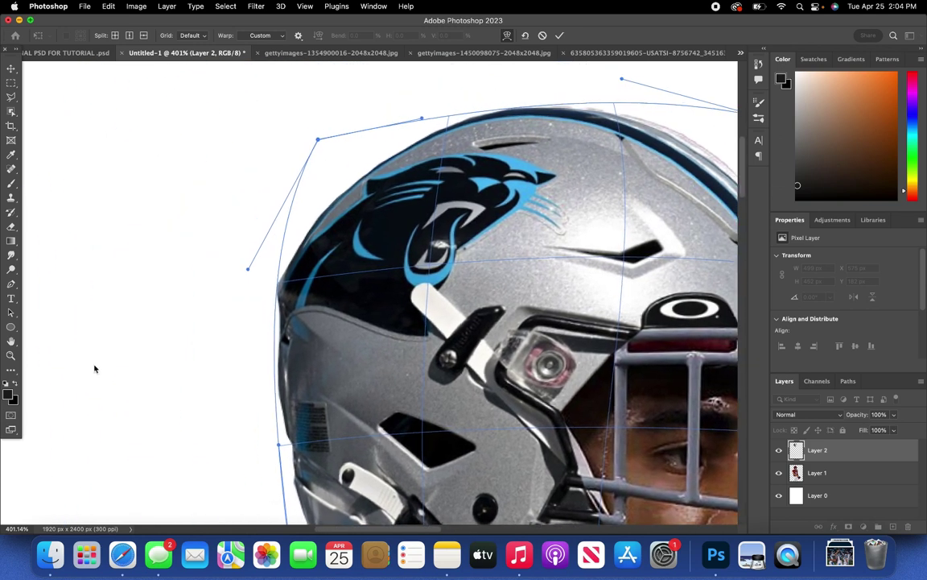
{"action": "left_click_drag", "start_coordinate": [262, 286], "coordinate": [289, 278]}
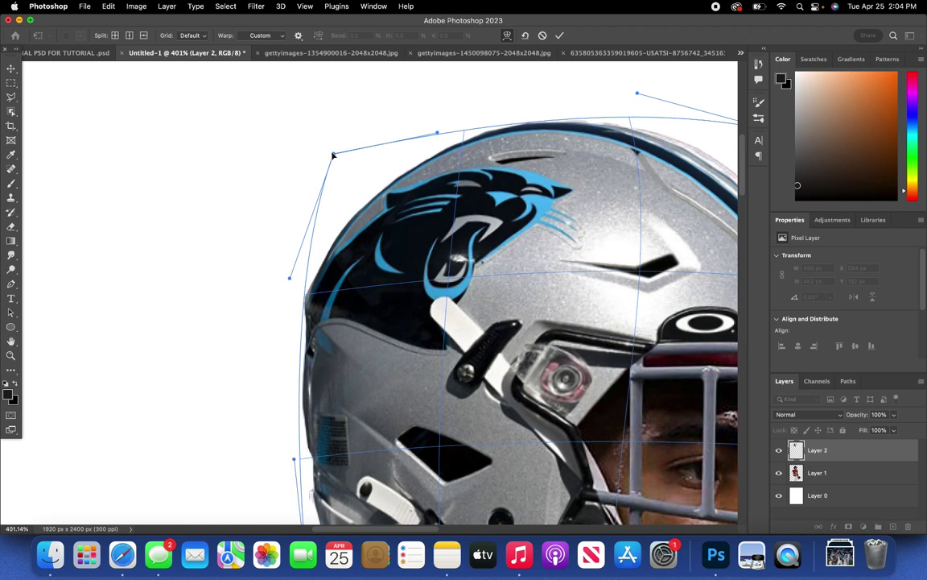
{"action": "mouse_move", "coordinate": [333, 155]}
{"action": "left_mouse_down"}
{"action": "mouse_move", "coordinate": [345, 159]}
{"action": "mouse_move", "coordinate": [335, 147]}
{"action": "left_mouse_up"}
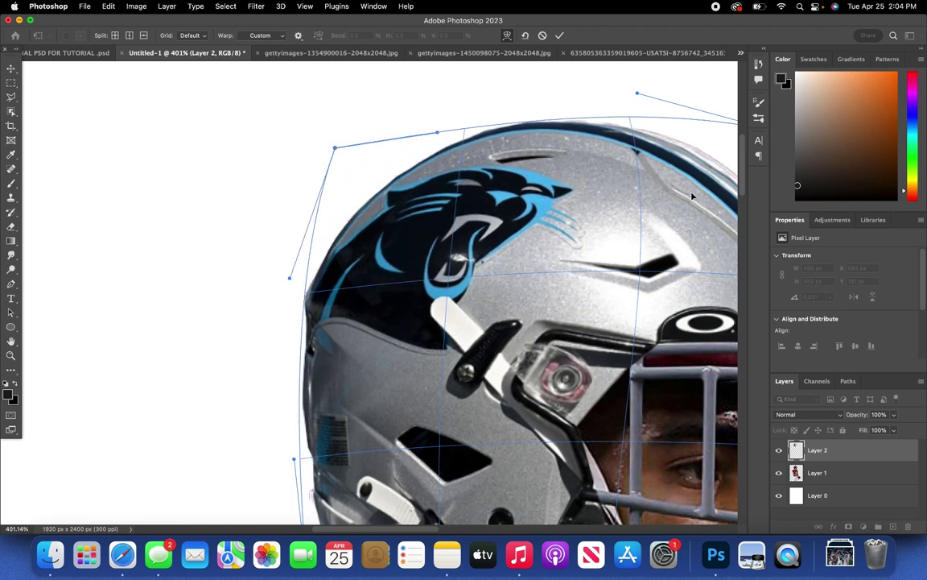
- Refine the warp along the helmet's crown and upper front to cover the original helmet's edge
{"action": "scroll", "coordinate": [692, 196], "scroll_direction": "right", "scroll_amount": 5}
{"action": "scroll", "coordinate": [614, 209], "scroll_direction": "down", "scroll_amount": 1}
{"action": "left_click_drag", "start_coordinate": [537, 79], "coordinate": [557, 74]}
{"action": "scroll", "coordinate": [599, 169], "scroll_direction": "right", "scroll_amount": 1}
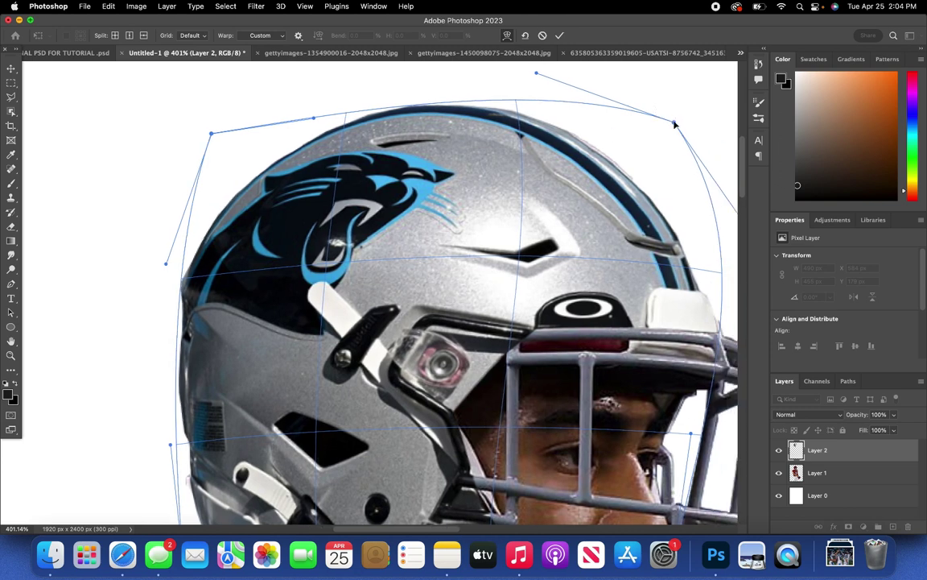
{"action": "mouse_move", "coordinate": [673, 121]}
{"action": "left_mouse_down"}
{"action": "mouse_move", "coordinate": [681, 114]}
{"action": "mouse_move", "coordinate": [677, 120]}
{"action": "left_mouse_up"}
{"action": "scroll", "coordinate": [644, 169], "scroll_direction": "right", "scroll_amount": 1}
{"action": "scroll", "coordinate": [644, 169], "scroll_direction": "down", "scroll_amount": 1}
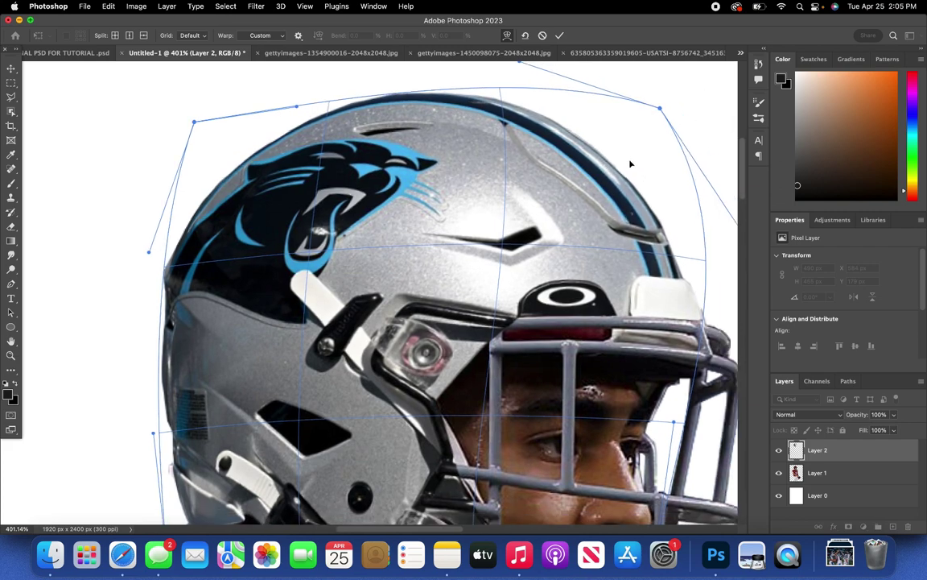
{"action": "scroll", "coordinate": [632, 164], "scroll_direction": "right", "scroll_amount": 5}
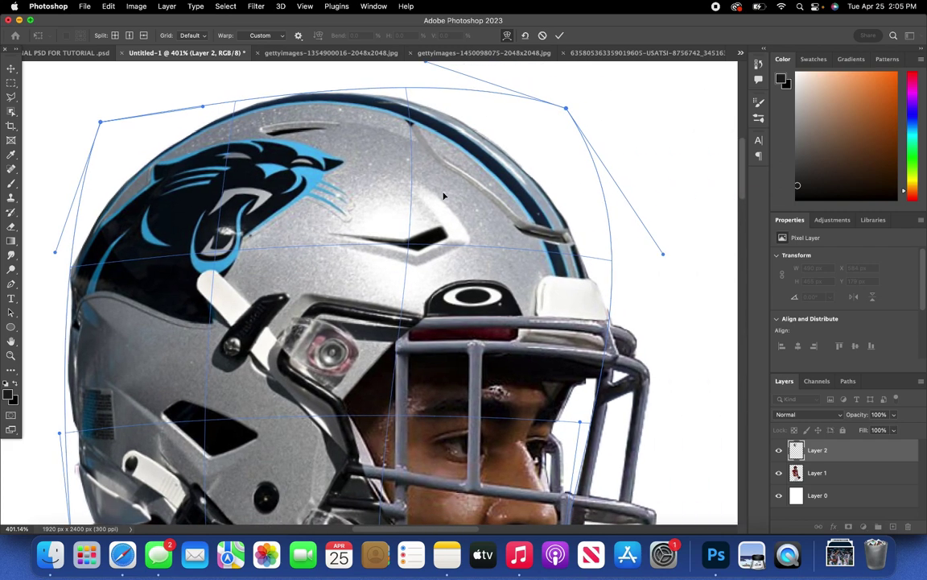
{"action": "scroll", "coordinate": [444, 195], "scroll_direction": "down", "scroll_amount": 10}
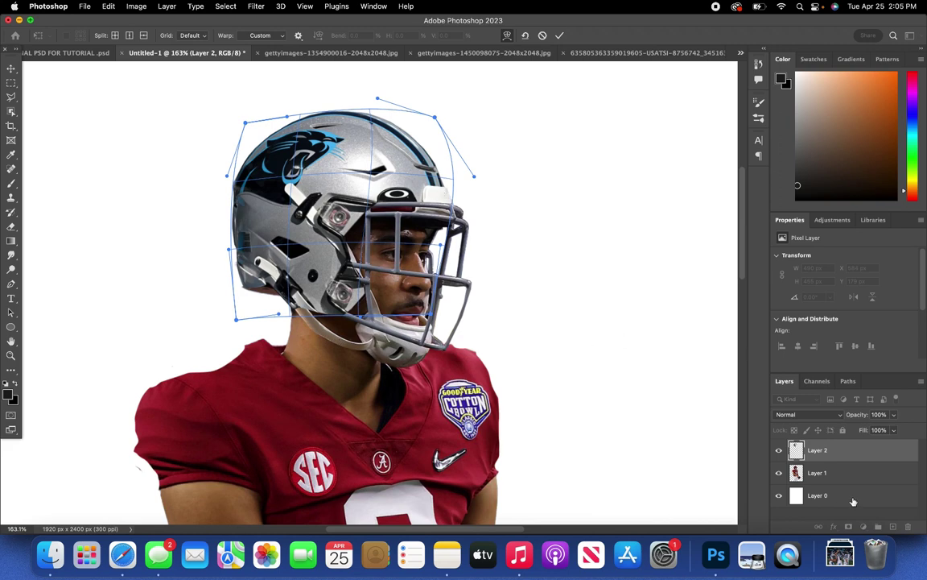
- Apply the helmet warp, make Layer 1 with the player active, and hide the Panthers helmet on Layer 2
{"action": "key", "text": "Return"}
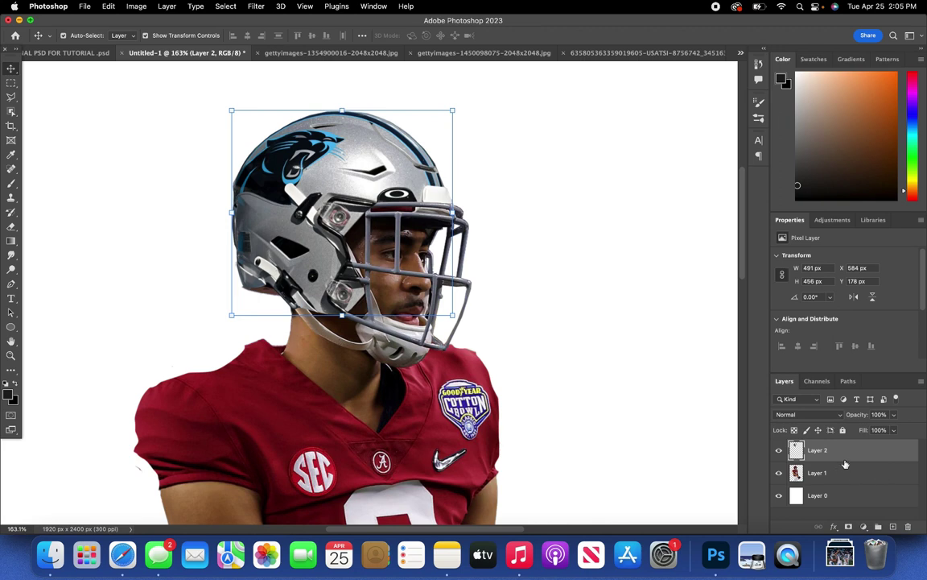
{"action": "left_click", "coordinate": [893, 430]}
{"action": "left_click", "coordinate": [849, 474]}
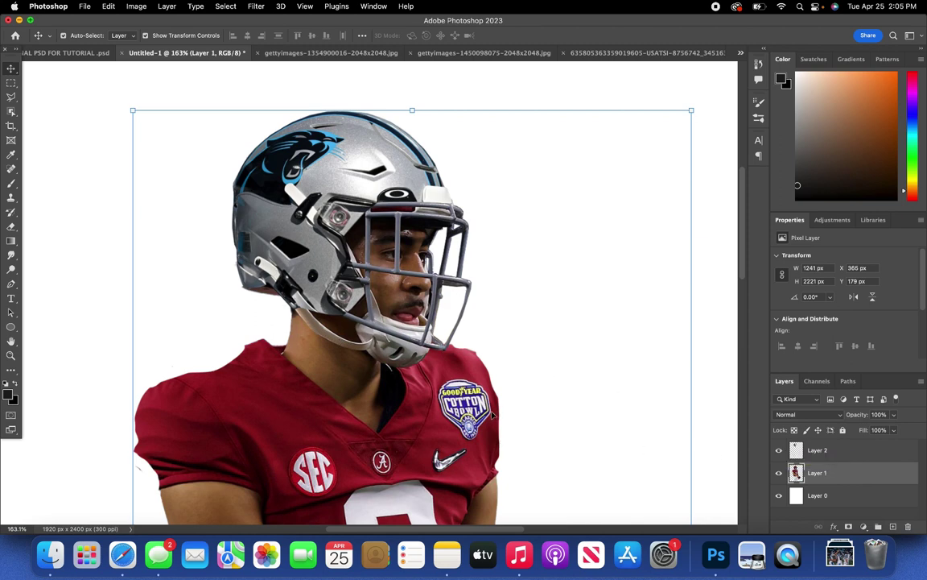
{"action": "key", "text": "p"}
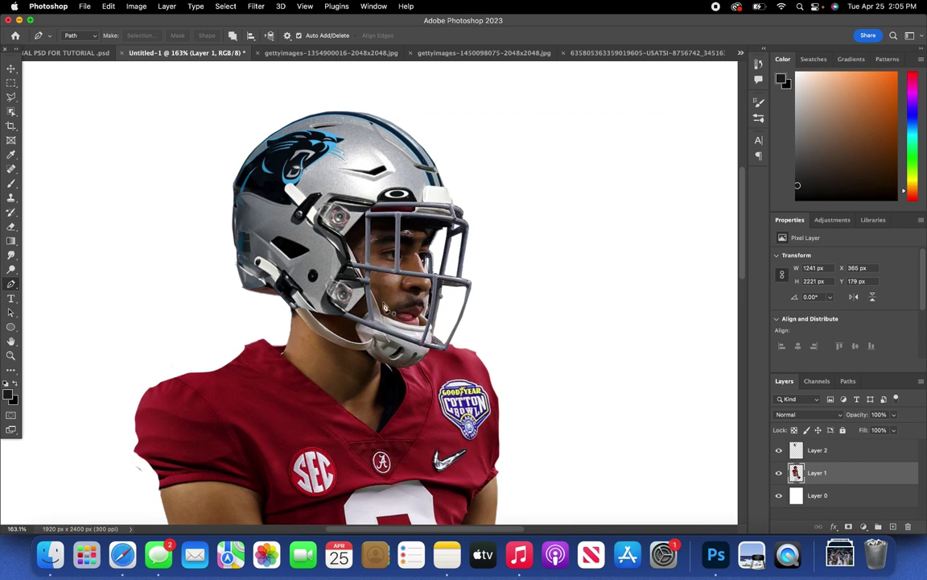
{"action": "left_click", "coordinate": [778, 451]}
- Trace a Pen path along the facemask's upper bar and down its front outer edge to the middle corner
{"action": "scroll", "coordinate": [576, 312], "scroll_direction": "up", "scroll_amount": 10}
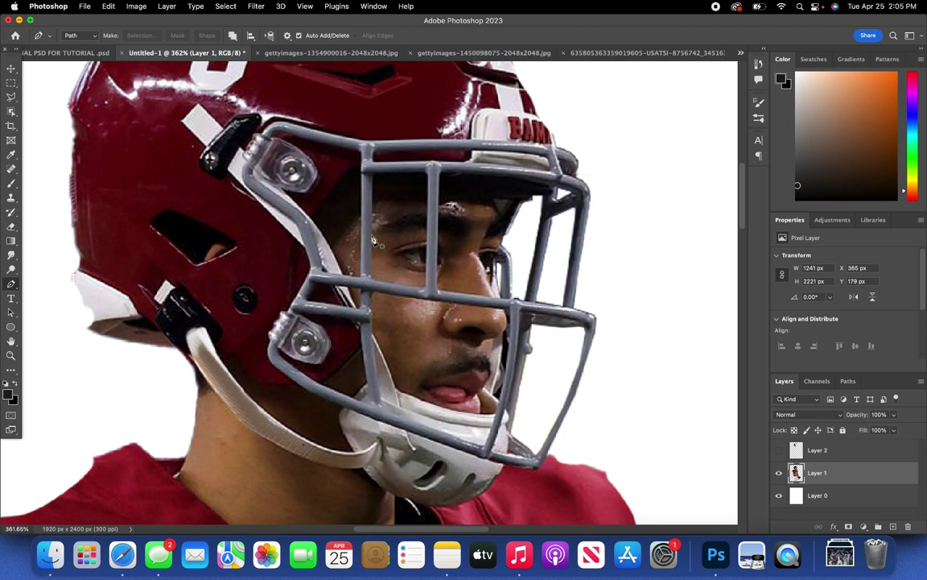
{"action": "left_click", "coordinate": [274, 121]}
{"action": "left_click", "coordinate": [299, 129]}
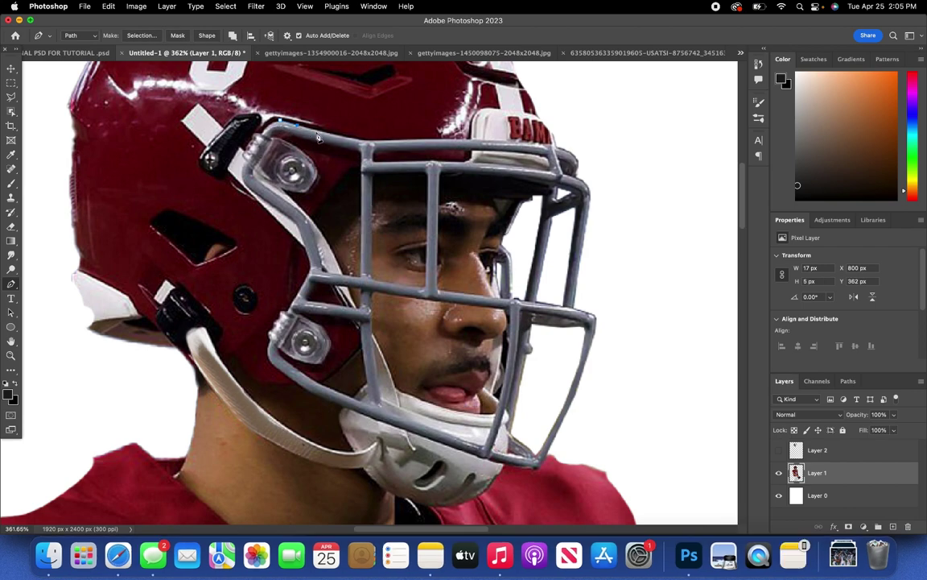
{"action": "left_click", "coordinate": [316, 131]}
{"action": "left_click", "coordinate": [337, 135]}
{"action": "left_click", "coordinate": [354, 140]}
{"action": "left_click", "coordinate": [365, 140]}
{"action": "left_click", "coordinate": [384, 140]}
{"action": "left_click", "coordinate": [410, 140]}
{"action": "left_click", "coordinate": [435, 139]}
{"action": "left_click", "coordinate": [463, 139]}
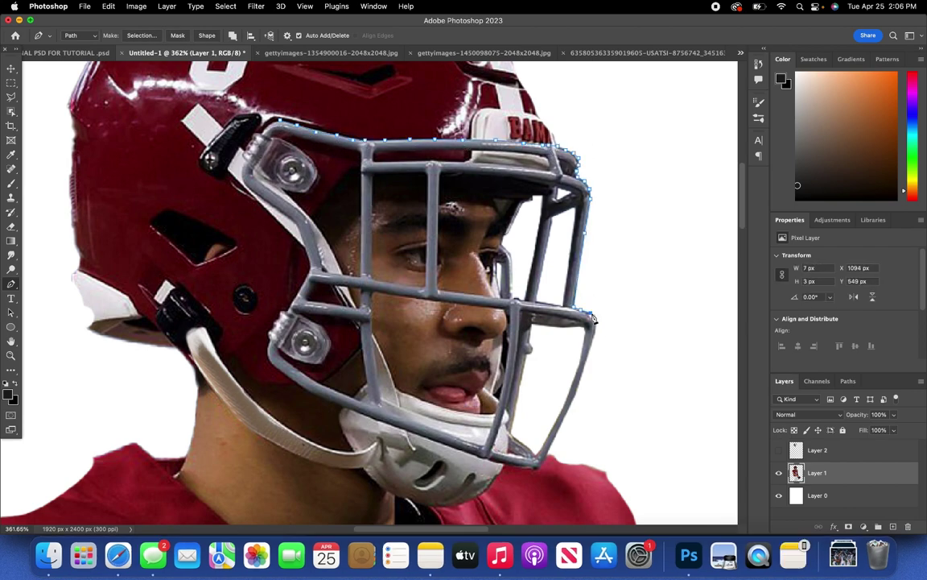
{"action": "left_click", "coordinate": [596, 316]}
{"action": "left_click", "coordinate": [596, 326]}
- Continue the Pen path down the facemask's lower front edge and back along its bottom bar
{"action": "scroll", "coordinate": [597, 325], "scroll_direction": "down", "scroll_amount": 3}
{"action": "left_click", "coordinate": [583, 248]}
{"action": "left_click", "coordinate": [558, 304]}
{"action": "left_click", "coordinate": [540, 341]}
{"action": "left_click", "coordinate": [535, 343]}
{"action": "left_click", "coordinate": [487, 333]}
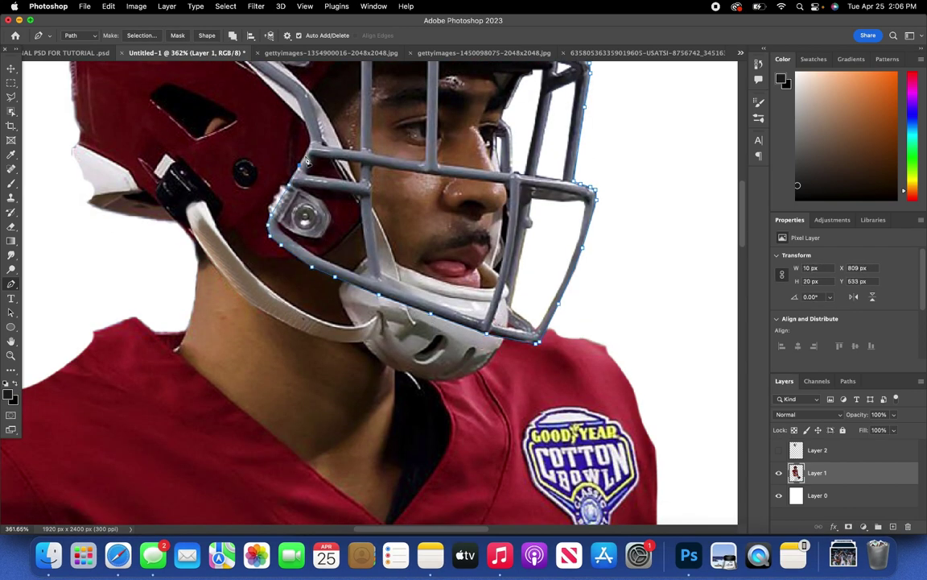
- Trace the Pen path up the facemask's rear bars past both fasteners and close it at the starting point
{"action": "left_click", "coordinate": [311, 139]}
{"action": "scroll", "coordinate": [308, 119], "scroll_direction": "up", "scroll_amount": 2}
{"action": "left_click", "coordinate": [299, 163]}
{"action": "left_click", "coordinate": [282, 149]}
{"action": "left_click", "coordinate": [256, 130]}
{"action": "left_click", "coordinate": [242, 110]}
{"action": "scroll", "coordinate": [243, 102], "scroll_direction": "up", "scroll_amount": 2}
{"action": "left_click", "coordinate": [264, 130]}
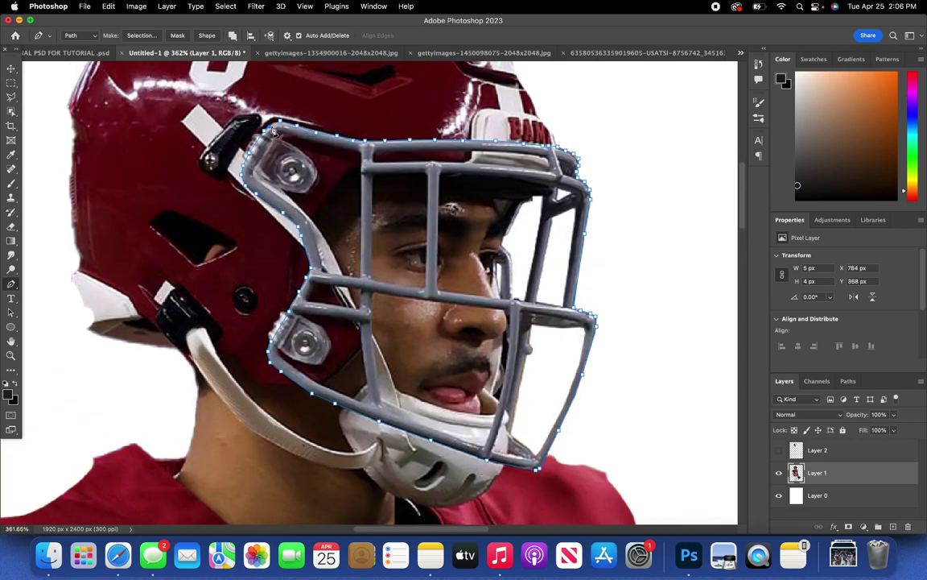
{"action": "mouse_move", "coordinate": [273, 130]}
{"action": "left_mouse_down"}
{"action": "mouse_move", "coordinate": [282, 125]}
{"action": "mouse_move", "coordinate": [274, 122]}
{"action": "left_mouse_up"}
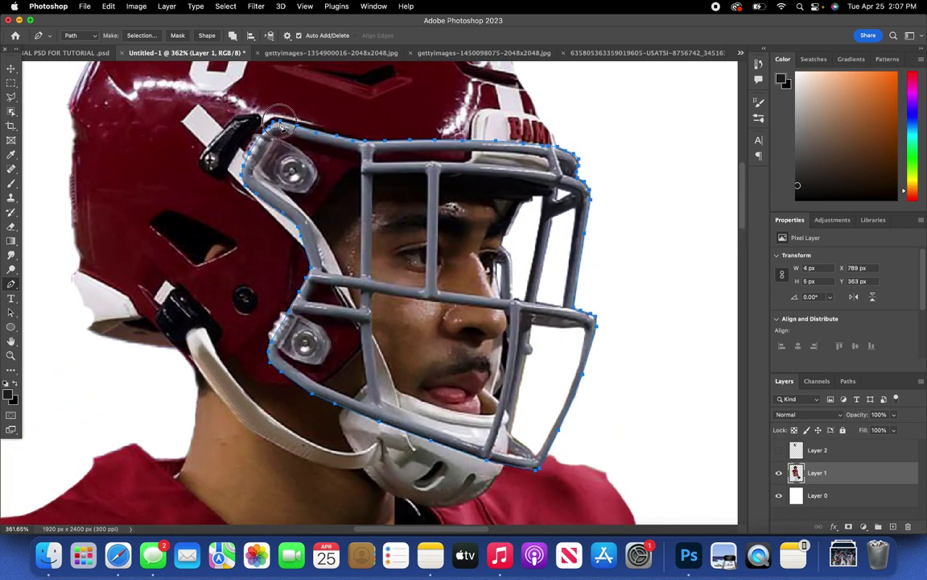
- Convert the facemask path into a selection with a 0-pixel feather and copy it to a new layer
{"action": "right_click", "coordinate": [405, 168]}
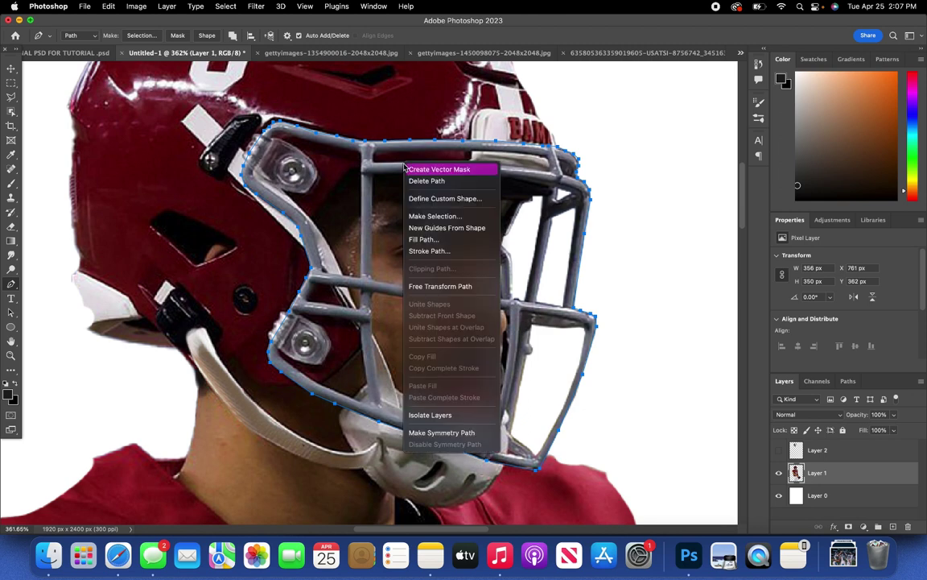
{"action": "left_click", "coordinate": [476, 217]}
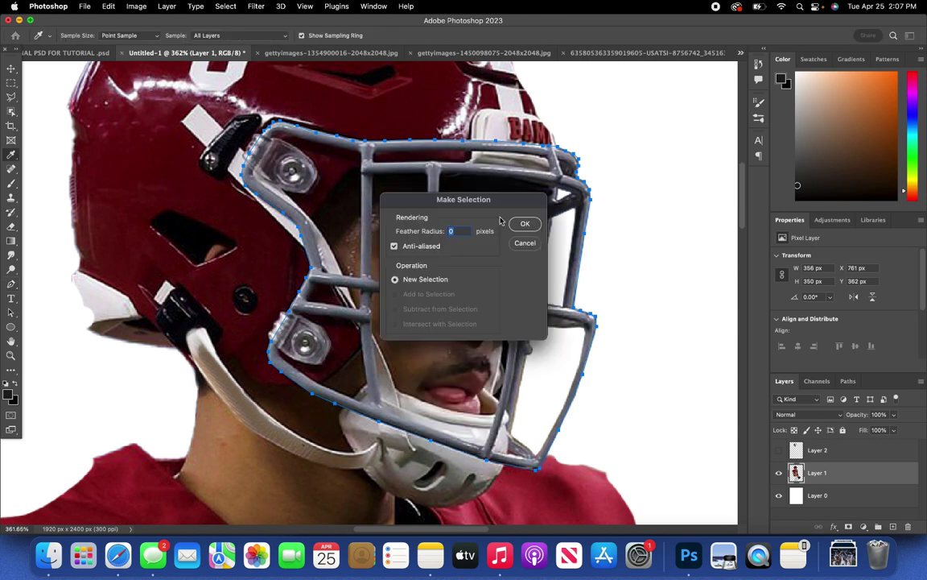
{"action": "left_click", "coordinate": [525, 221]}
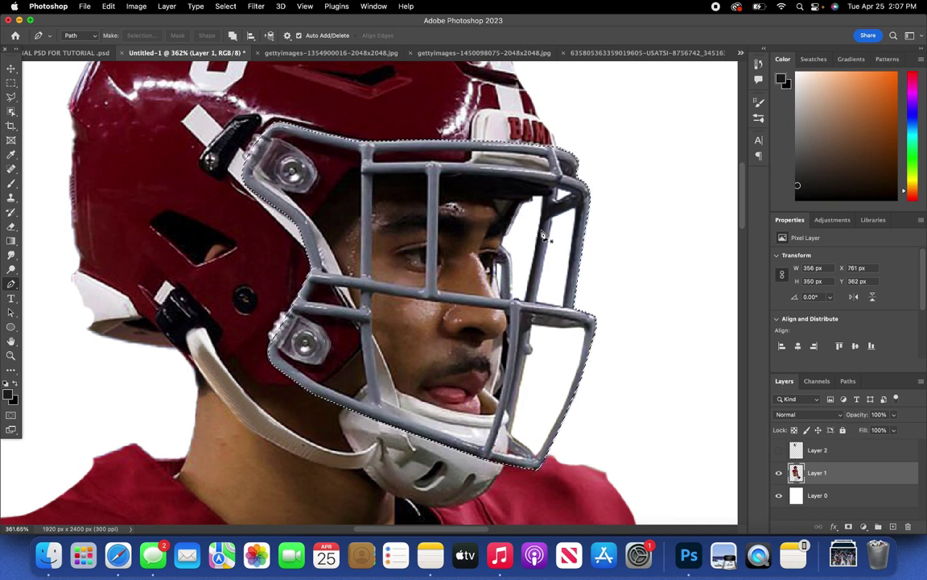
{"action": "key", "text": "j"}
{"action": "key", "text": "super+j"}
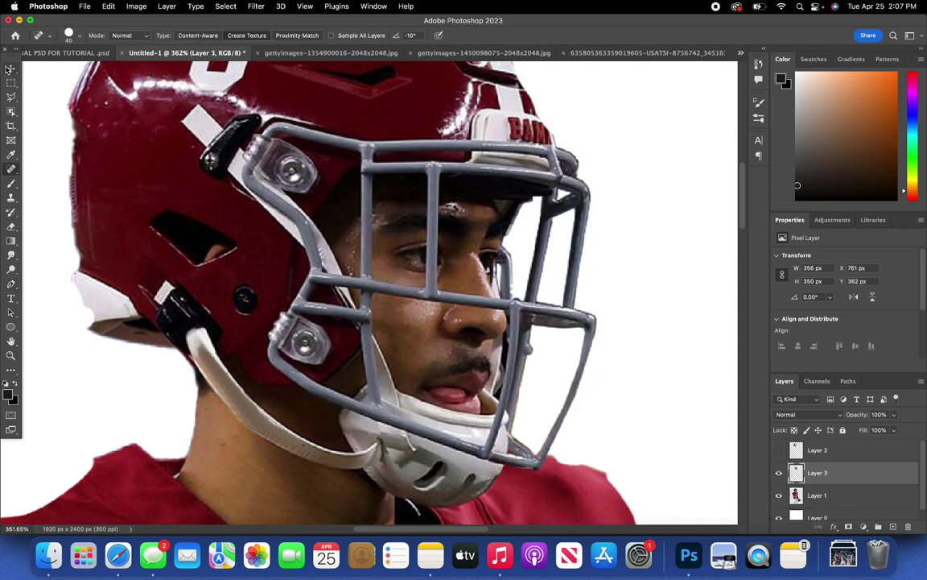
- Hide Layer 1 and trace a closed Pen path around the narrow gap between the facemask's top two bars
{"action": "left_click", "coordinate": [10, 68]}
{"action": "left_click", "coordinate": [11, 282]}
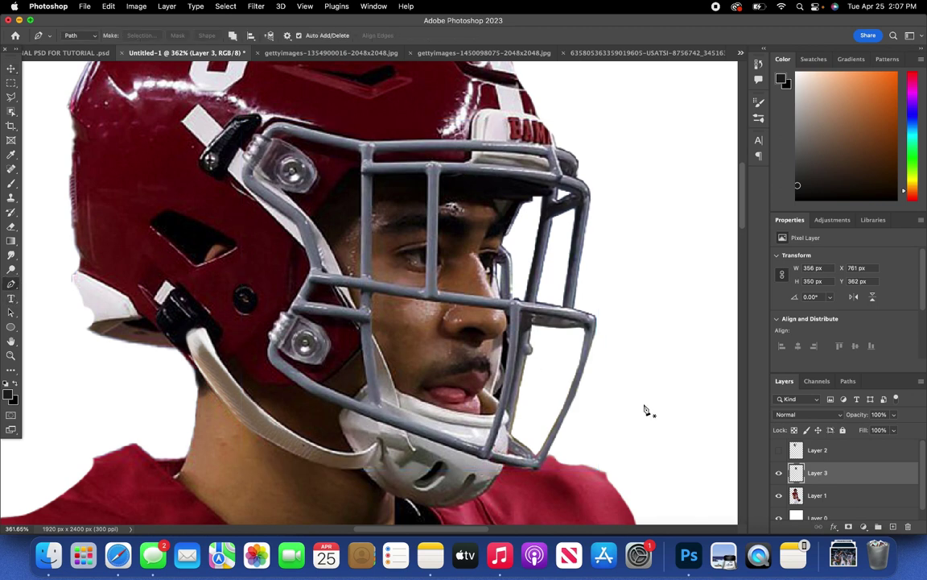
{"action": "left_click", "coordinate": [778, 495]}
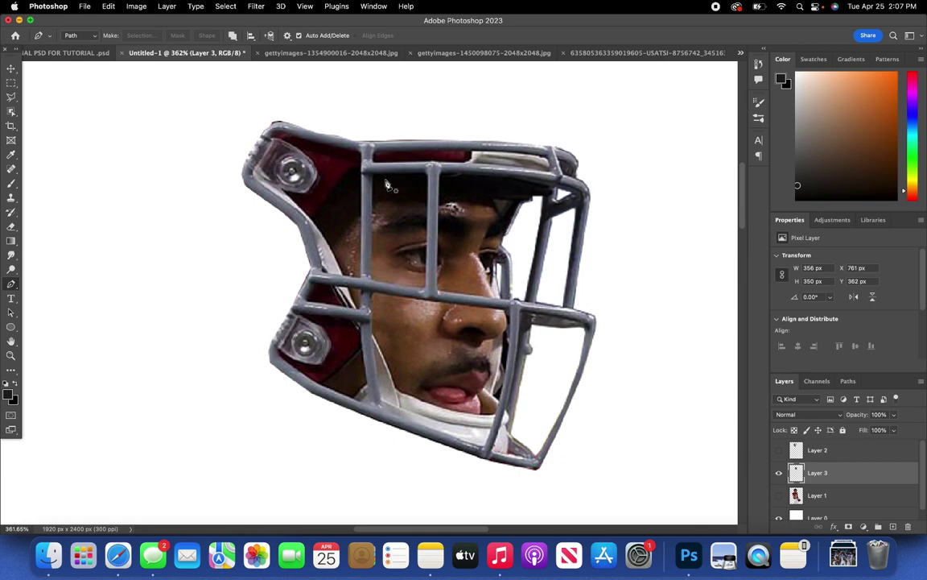
{"action": "left_click", "coordinate": [376, 151]}
{"action": "left_click", "coordinate": [439, 150]}
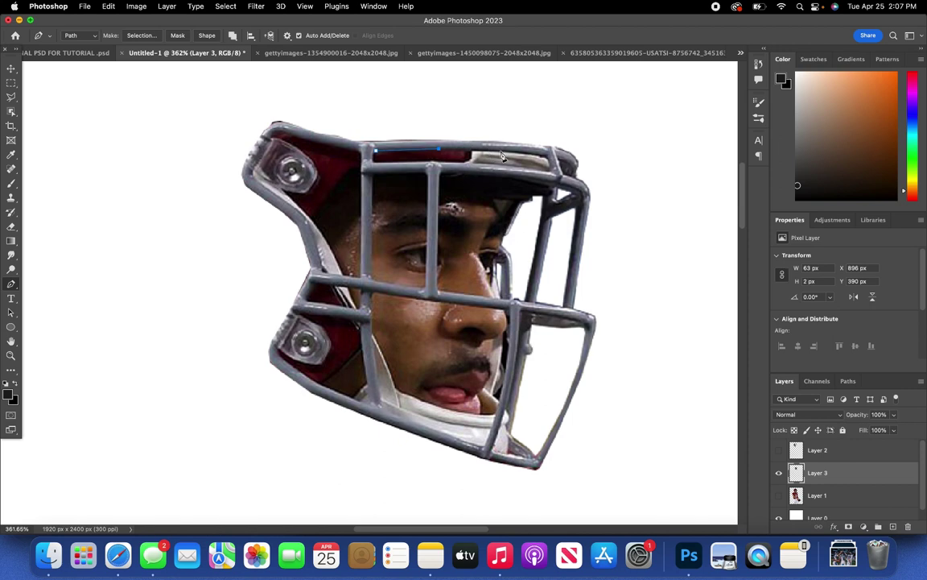
{"action": "left_click", "coordinate": [501, 152]}
{"action": "left_click", "coordinate": [531, 154]}
{"action": "left_click", "coordinate": [544, 156]}
{"action": "left_click", "coordinate": [548, 161]}
{"action": "left_click", "coordinate": [552, 172]}
{"action": "left_click", "coordinate": [504, 167]}
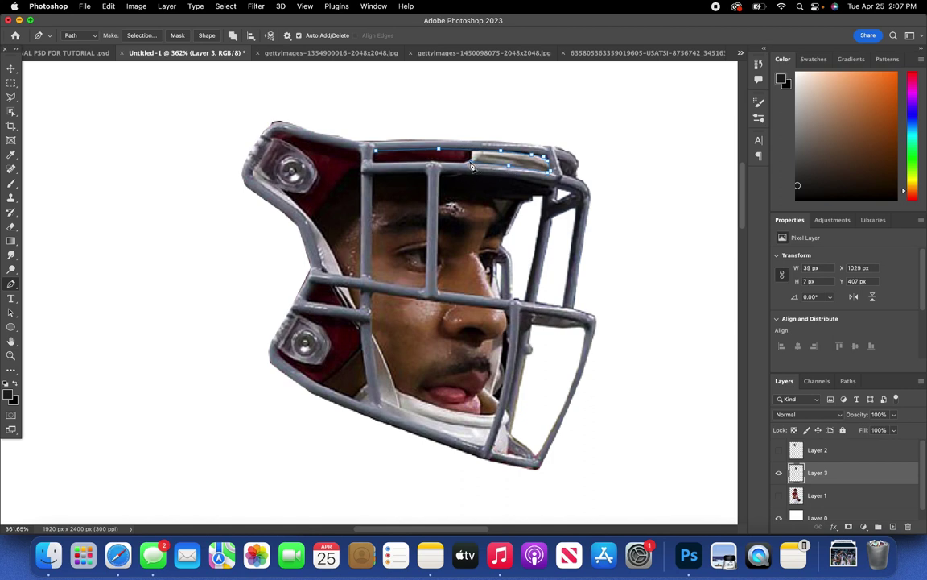
{"action": "left_click", "coordinate": [433, 165]}
{"action": "left_click", "coordinate": [430, 162]}
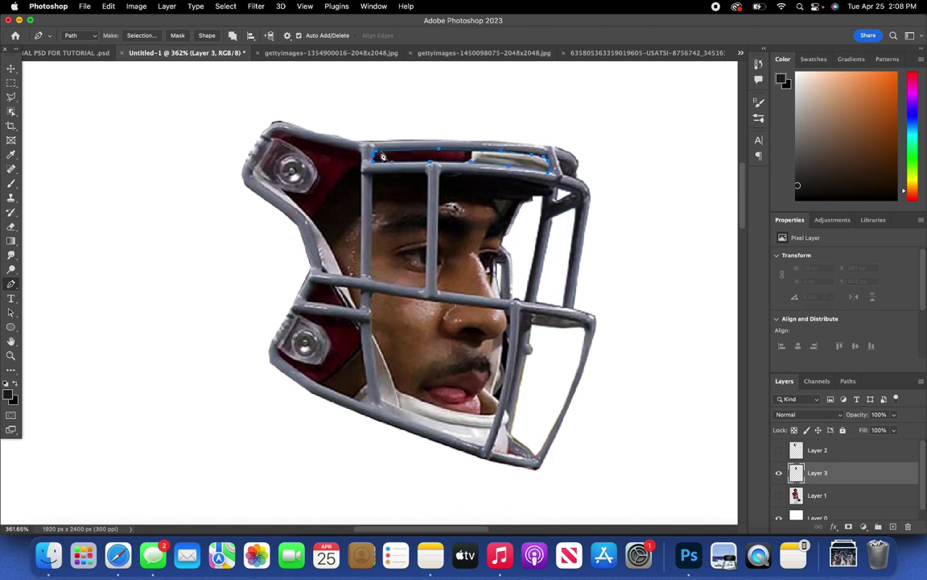
{"action": "left_click", "coordinate": [375, 158]}
- Convert the top gap's path into a selection, delete the helmet pixels inside it, and deselect
{"action": "right_click", "coordinate": [400, 157]}
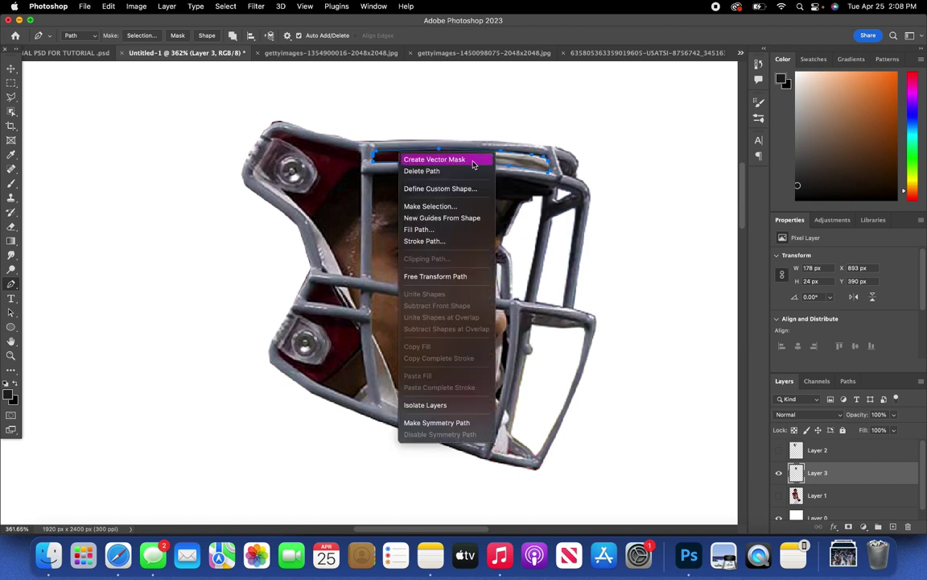
{"action": "left_click", "coordinate": [475, 206]}
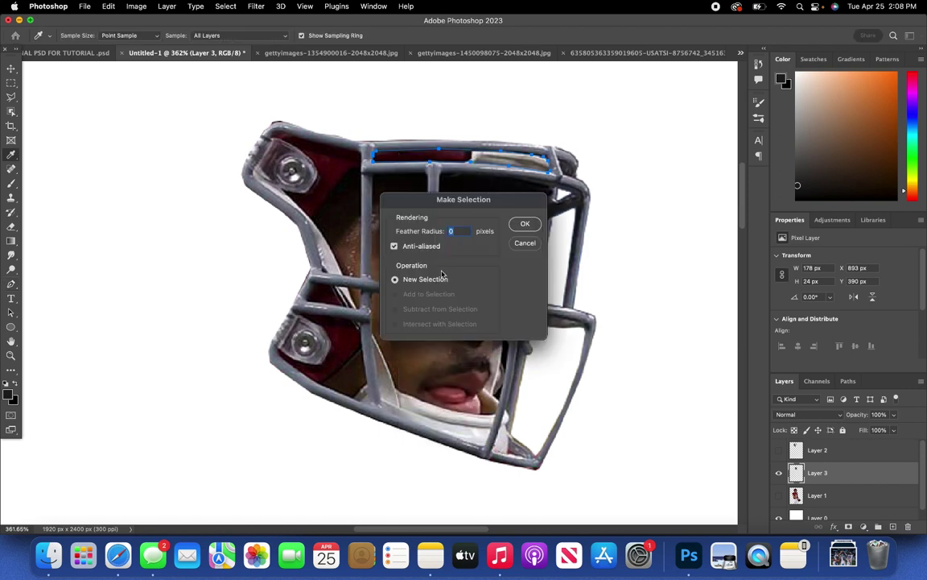
{"action": "left_click", "coordinate": [533, 225]}
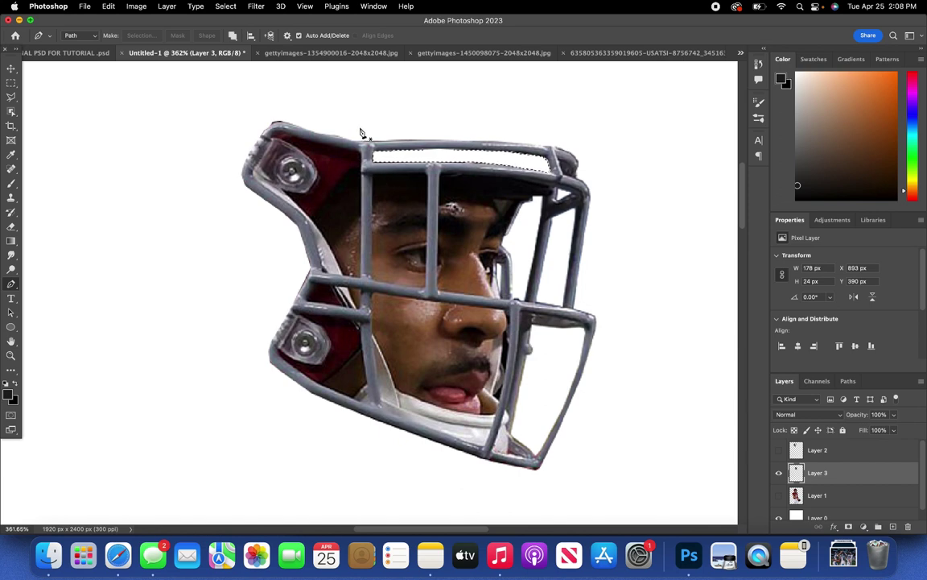
{"action": "left_click", "coordinate": [225, 5]}
{"action": "left_click", "coordinate": [236, 32]}
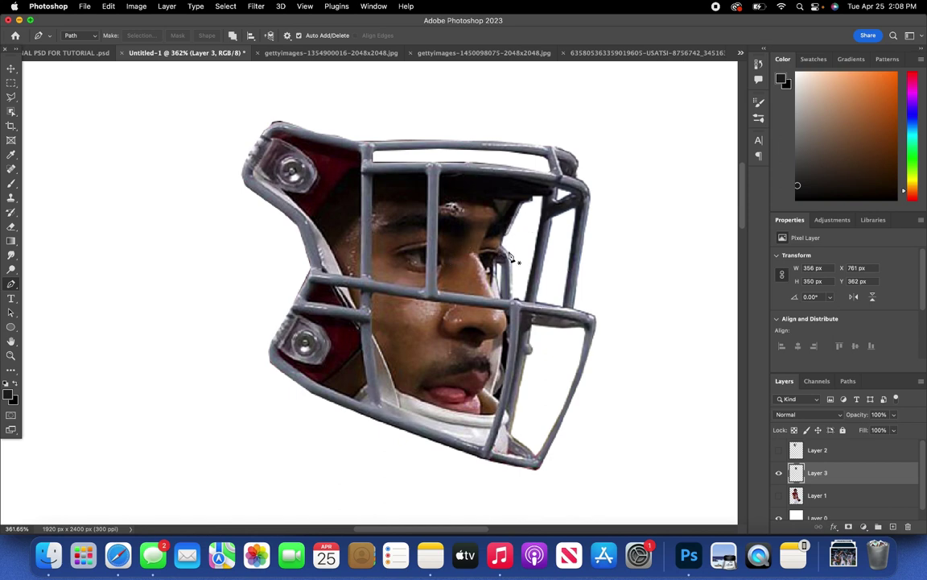
- Trace and clear the facemask's upper rear opening and the adjacent rectangular opening over the face
{"action": "left_click", "coordinate": [280, 132]}
{"action": "left_click", "coordinate": [306, 138]}
{"action": "left_click", "coordinate": [326, 143]}
{"action": "left_click", "coordinate": [359, 275]}
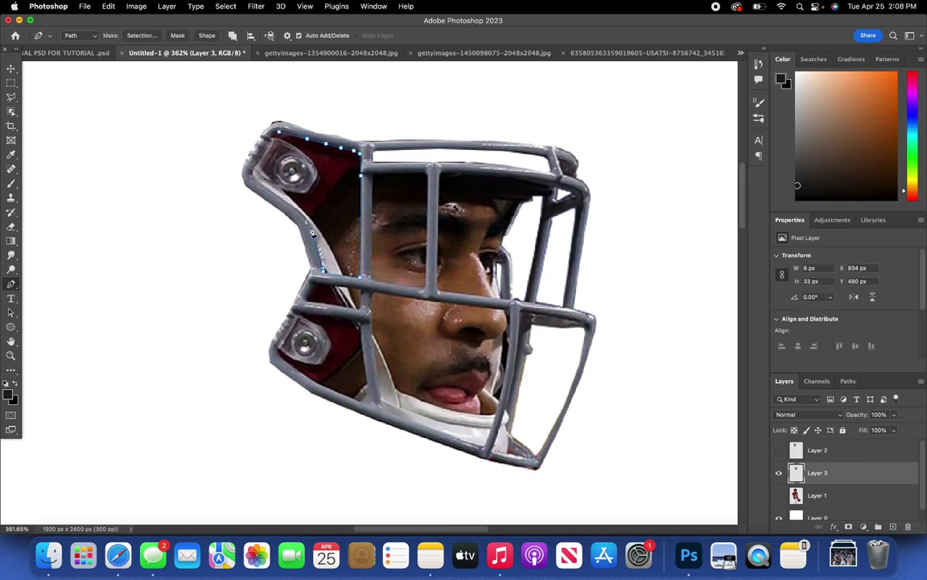
{"action": "left_click", "coordinate": [276, 194]}
{"action": "left_click", "coordinate": [255, 164]}
{"action": "left_click", "coordinate": [274, 131]}
{"action": "right_click", "coordinate": [295, 147]}
{"action": "left_click", "coordinate": [337, 200]}
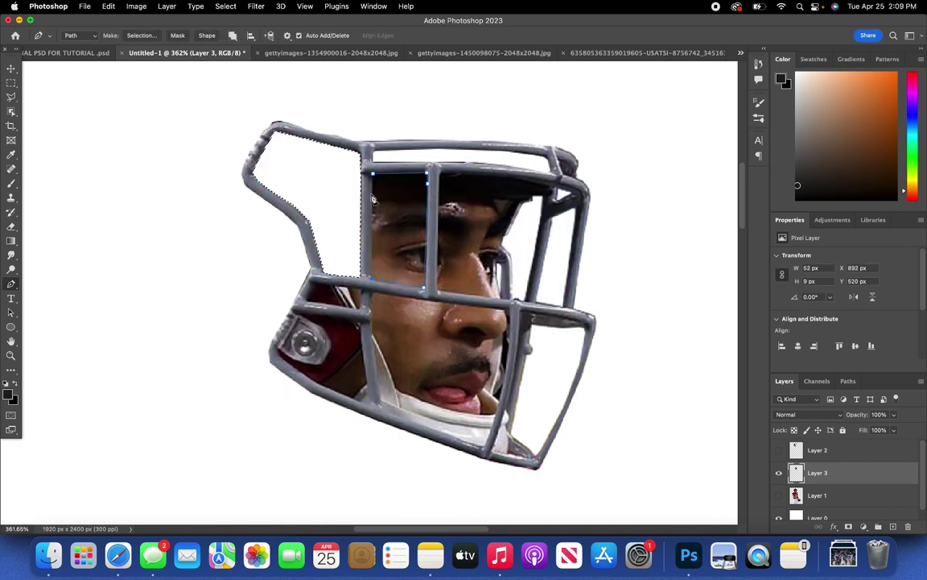
{"action": "left_click", "coordinate": [529, 220]}
- Trace the opening over the eyes and nose bridge, delete the face pixels inside it, and deselect
{"action": "left_click", "coordinate": [545, 185]}
{"action": "left_click", "coordinate": [544, 195]}
{"action": "left_click", "coordinate": [530, 205]}
{"action": "left_click", "coordinate": [500, 244]}
{"action": "left_click", "coordinate": [495, 257]}
{"action": "left_click", "coordinate": [494, 274]}
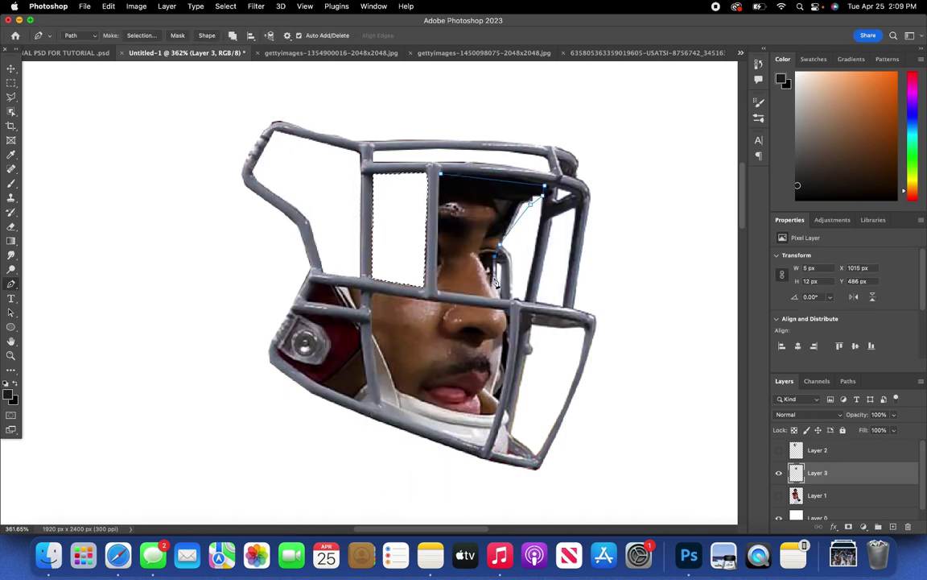
{"action": "left_click", "coordinate": [493, 290]}
{"action": "left_click", "coordinate": [498, 297]}
{"action": "left_click", "coordinate": [525, 224]}
{"action": "key", "text": "BackSpace"}
{"action": "left_click", "coordinate": [225, 6]}
{"action": "left_click", "coordinate": [234, 31]}
- Trace and clear the small gap between the facemask's rear bars and the larger opening around the lower fastener
{"action": "left_click", "coordinate": [313, 284]}
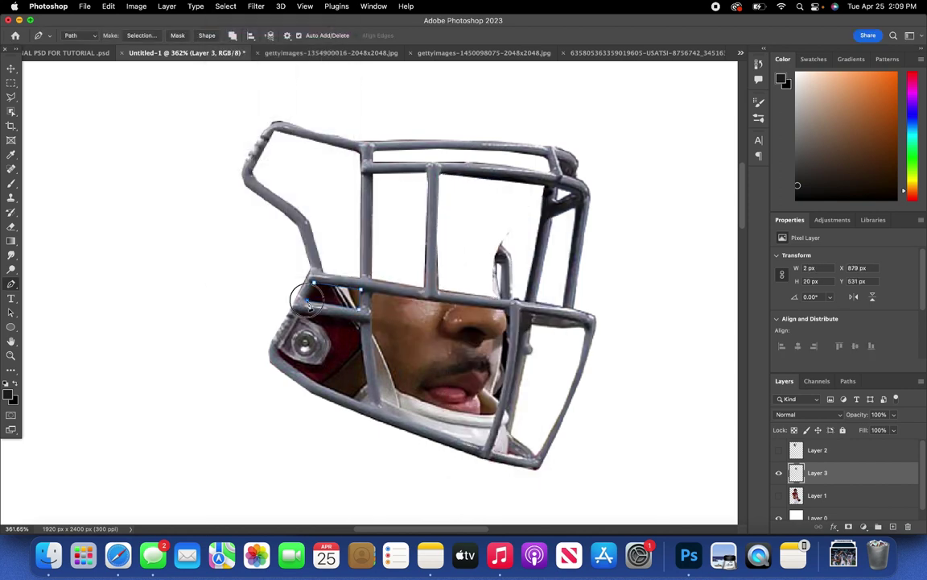
{"action": "left_click", "coordinate": [361, 291]}
{"action": "left_click", "coordinate": [359, 308]}
{"action": "left_click", "coordinate": [307, 301]}
{"action": "left_click", "coordinate": [369, 403]}
{"action": "left_click", "coordinate": [317, 383]}
{"action": "left_click", "coordinate": [279, 354]}
{"action": "left_click", "coordinate": [301, 312]}
{"action": "right_click", "coordinate": [310, 326]}
{"action": "left_click", "coordinate": [344, 375]}
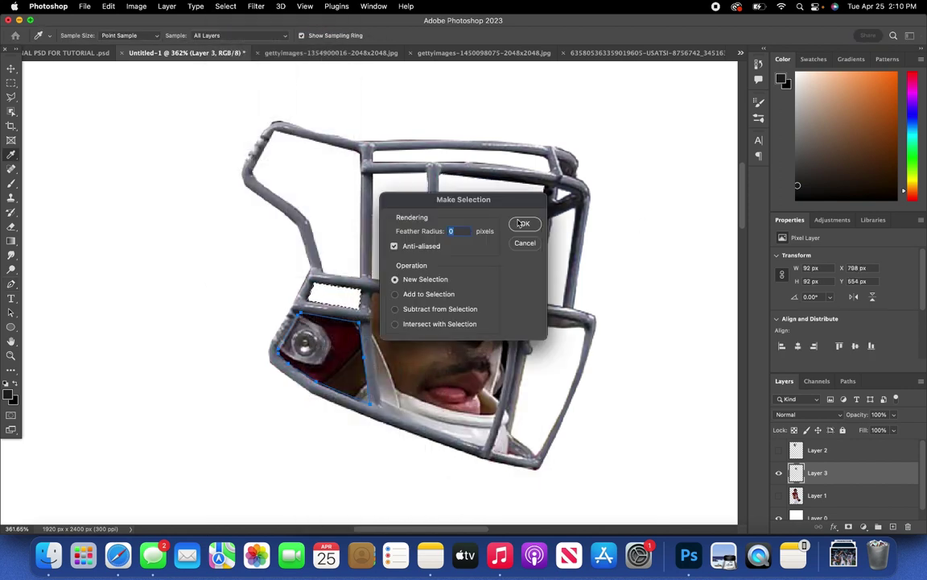
{"action": "left_click", "coordinate": [523, 224]}
{"action": "key", "text": "BackSpace"}
- Trace the large opening over the mouth and chin, select it, and delete the face pixels inside
{"action": "left_click", "coordinate": [486, 444]}
{"action": "left_click", "coordinate": [383, 407]}
{"action": "left_click", "coordinate": [374, 292]}
{"action": "right_click", "coordinate": [383, 301]}
{"action": "left_click", "coordinate": [418, 354]}
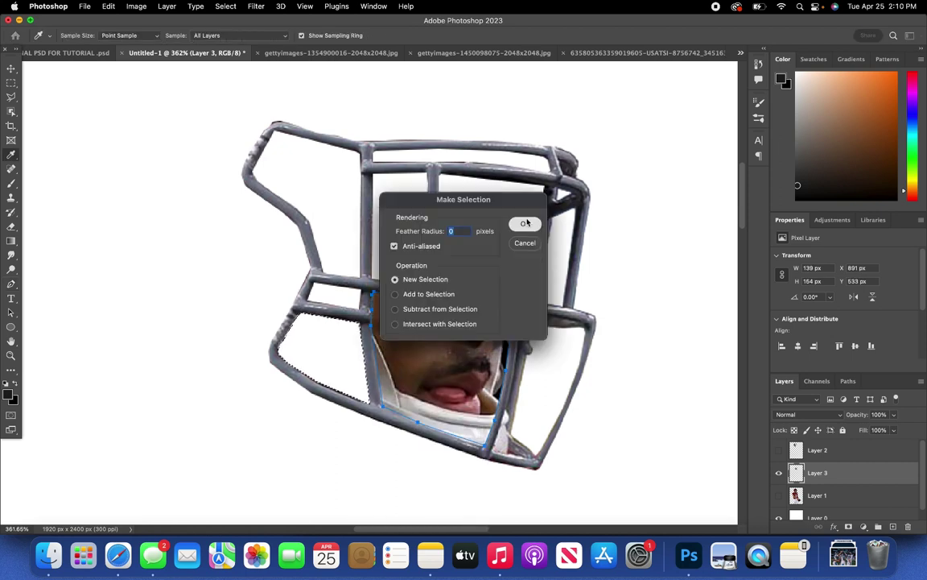
{"action": "left_click", "coordinate": [525, 224]}
{"action": "key", "text": "BackSpace"}
- Trace and clear the small white sliver between the facemask's lower front bars, then remove the selection
{"action": "left_click", "coordinate": [506, 408]}
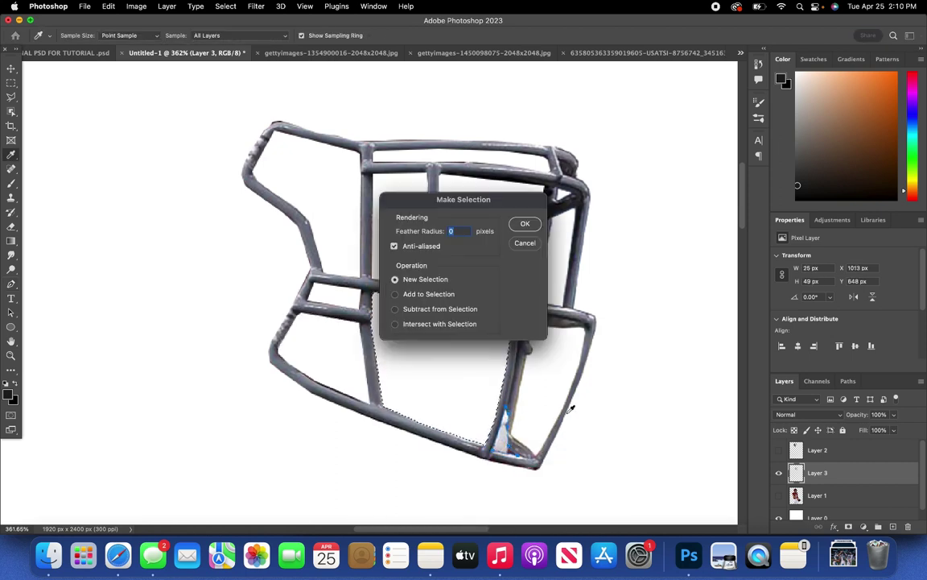
{"action": "left_click", "coordinate": [525, 223]}
{"action": "key", "text": "p"}
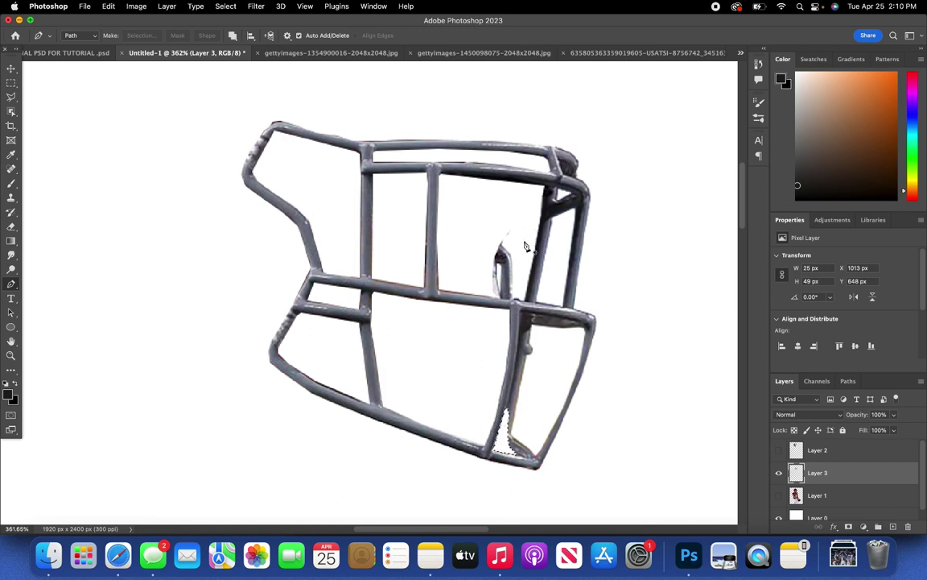
{"action": "left_click", "coordinate": [229, 5]}
{"action": "left_click", "coordinate": [230, 30]}
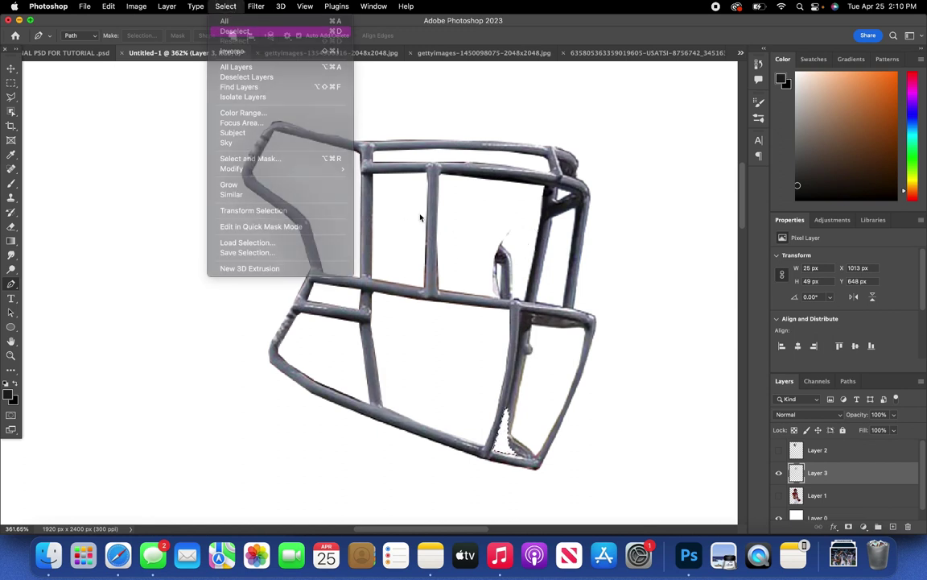
- Erase the stray specks left inside the eye opening with the Eraser at 22 px
{"action": "left_click", "coordinate": [11, 226]}
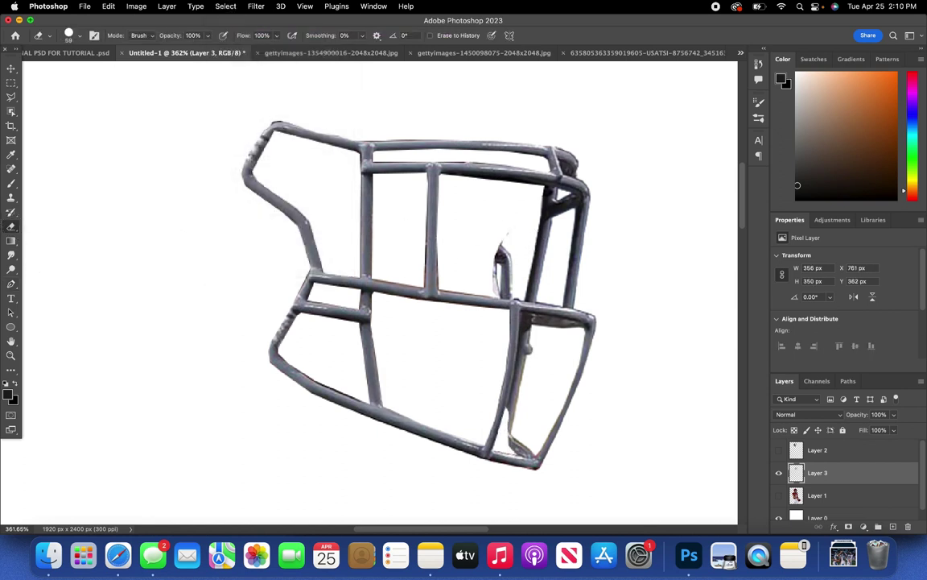
{"action": "left_click", "coordinate": [70, 35]}
{"action": "left_click_drag", "start_coordinate": [73, 72], "coordinate": [69, 71]}
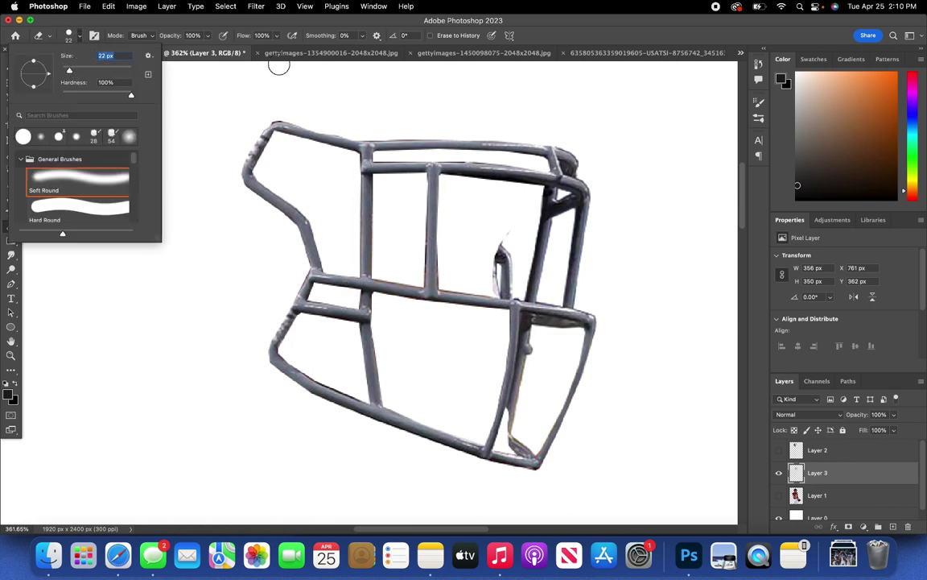
{"action": "left_click", "coordinate": [183, 25]}
{"action": "mouse_move", "coordinate": [516, 226]}
{"action": "left_mouse_down"}
{"action": "mouse_move", "coordinate": [493, 228]}
{"action": "mouse_move", "coordinate": [502, 231]}
{"action": "left_mouse_up"}
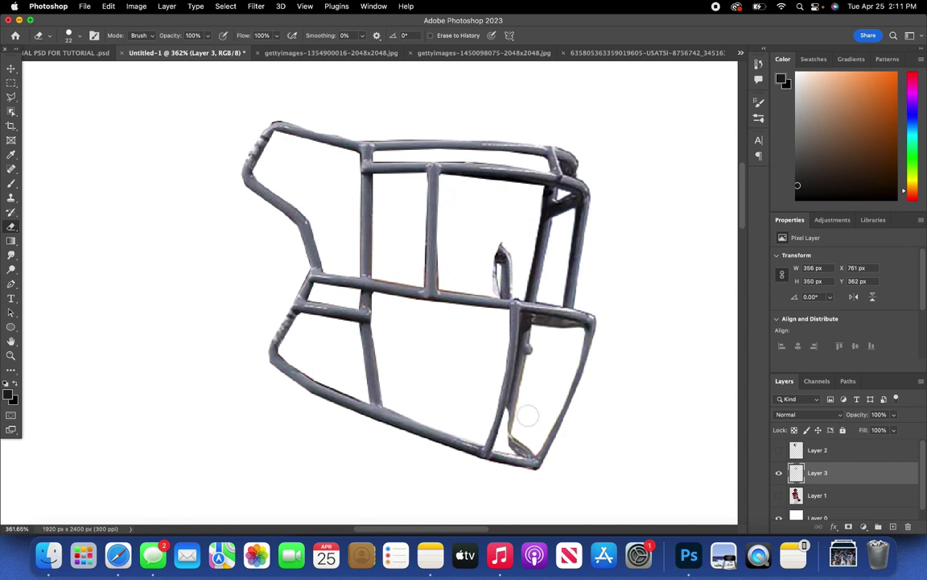
{"action": "left_click", "coordinate": [11, 69]}
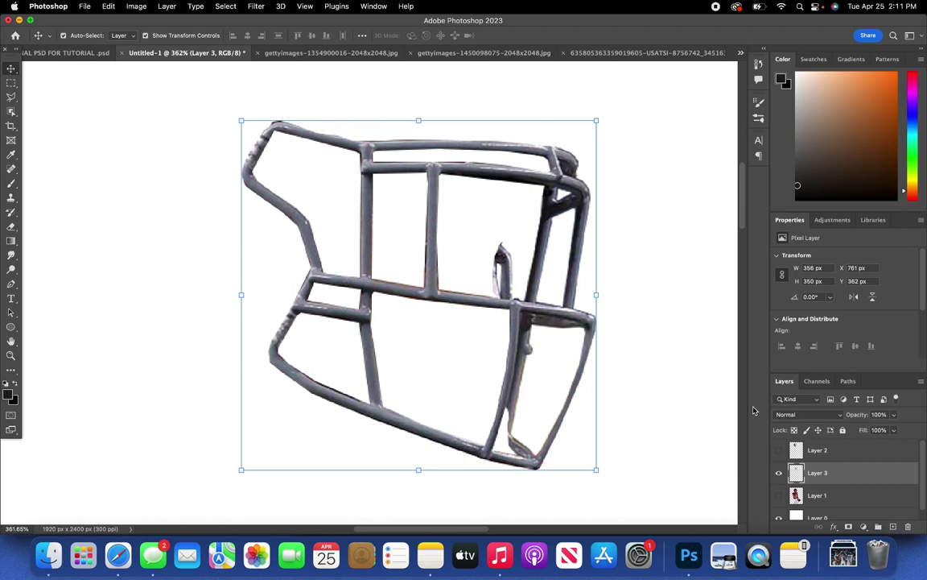
- Show the player layer and the Panthers helmet layer together with the isolated facemask again
{"action": "left_click", "coordinate": [778, 495]}
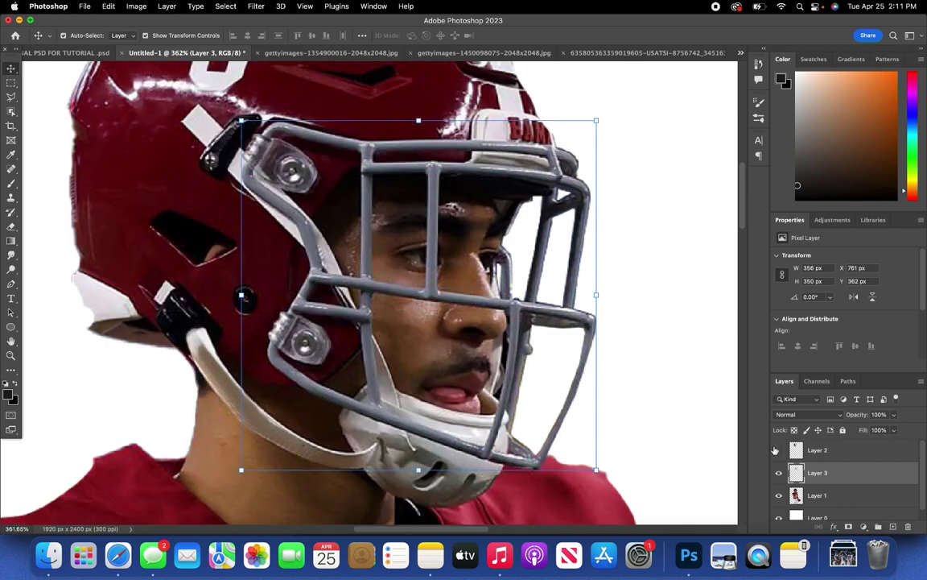
{"action": "left_click", "coordinate": [777, 450]}
{"action": "left_click", "coordinate": [305, 7]}
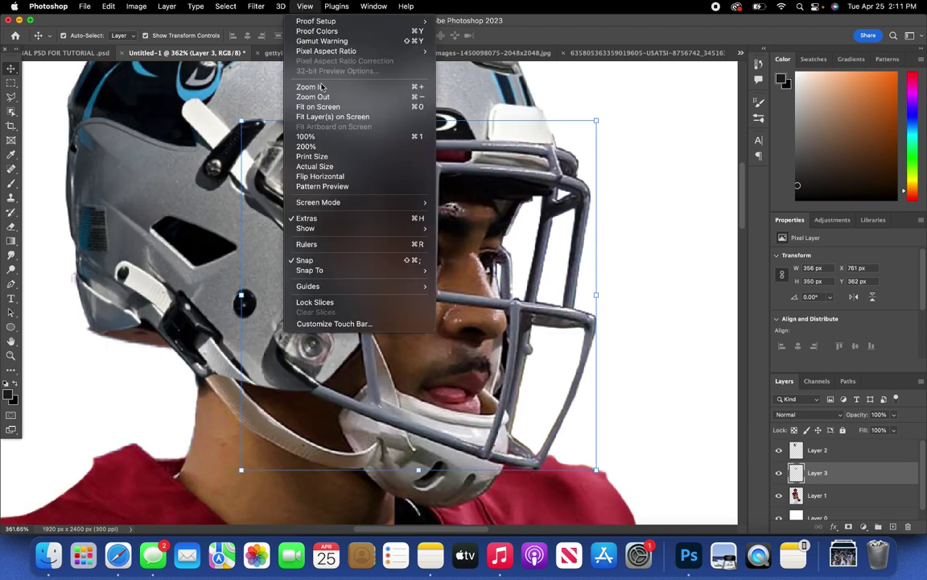
{"action": "left_click", "coordinate": [628, 143]}
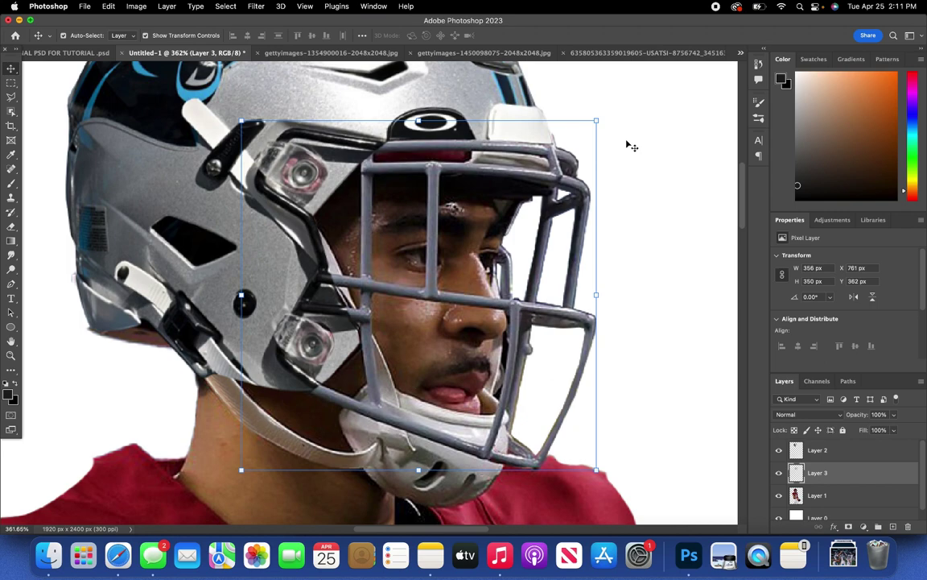
{"action": "scroll", "coordinate": [627, 145], "scroll_direction": "down", "scroll_amount": 4}
{"action": "scroll", "coordinate": [627, 145], "scroll_direction": "up", "scroll_amount": 2}
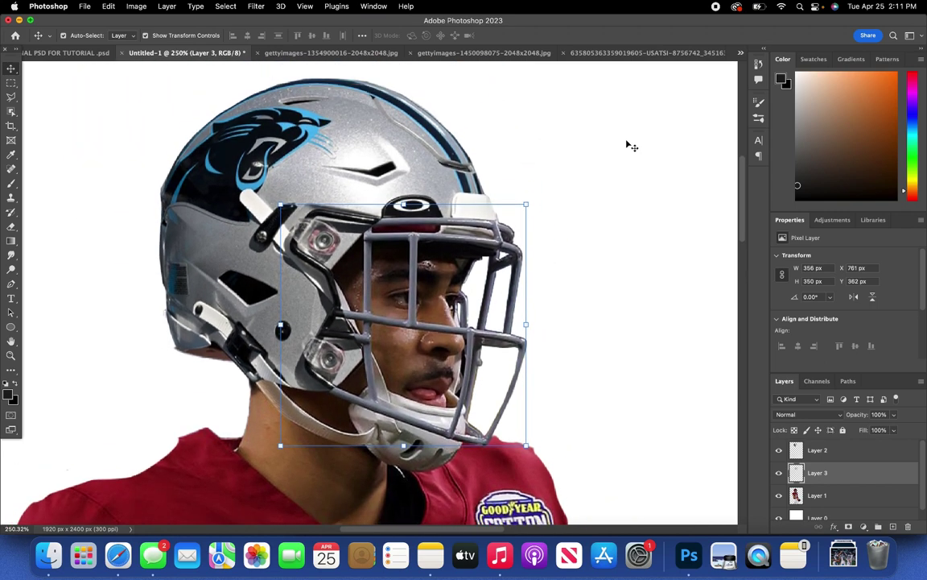
- Add a Gradient Map adjustment above the facemask layer, Layer 3, and clip it to that layer
{"action": "left_click", "coordinate": [865, 528]}
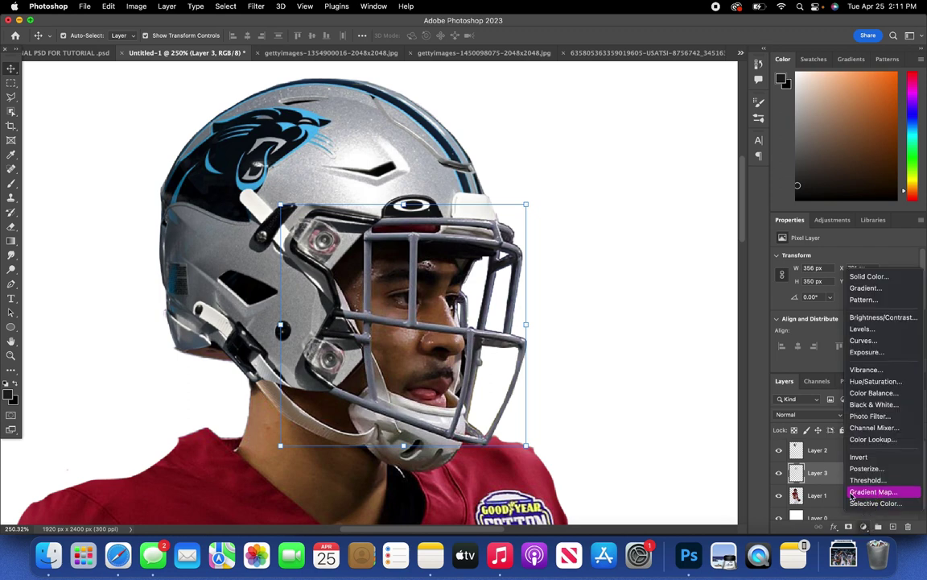
{"action": "left_click", "coordinate": [873, 491]}
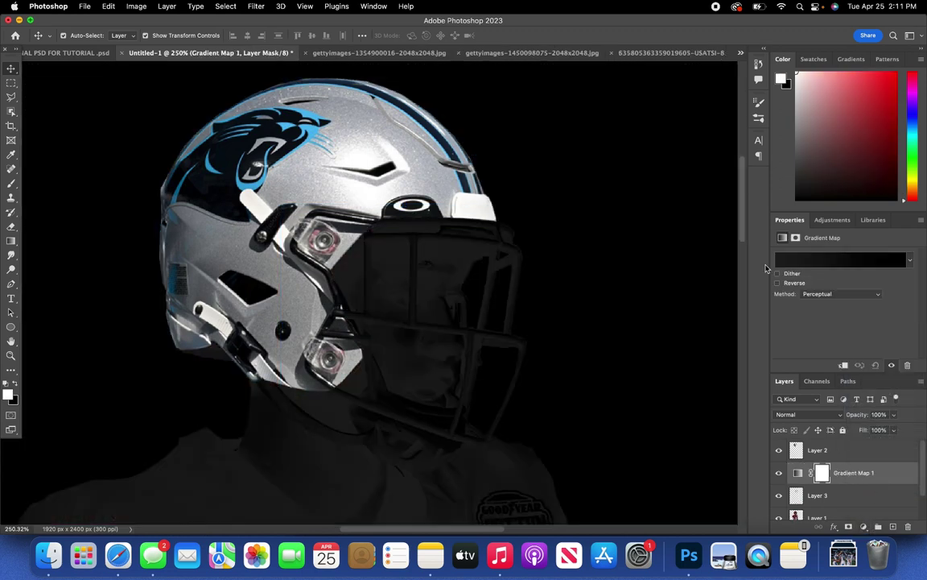
{"action": "key", "text": "super+alt+g"}
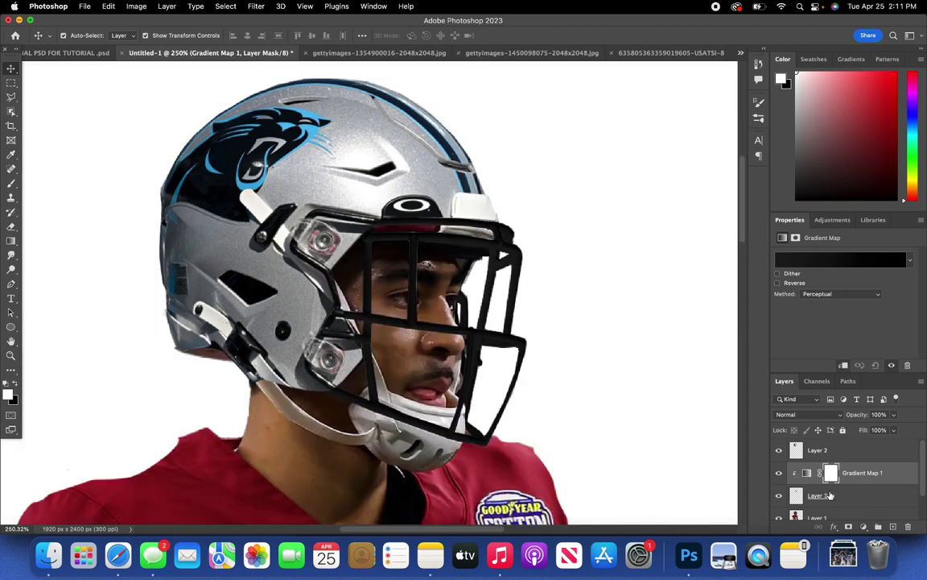
- Edit the facemask's gradient map and set the color of its starting stop to pure black, 000000
{"action": "left_click", "coordinate": [805, 474]}
{"action": "left_click", "coordinate": [813, 264]}
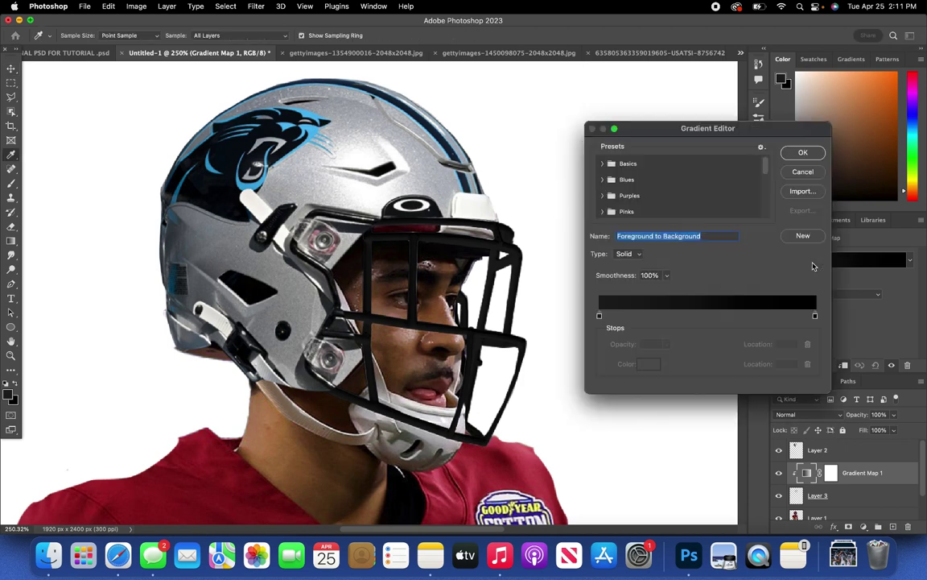
{"action": "left_click", "coordinate": [599, 316]}
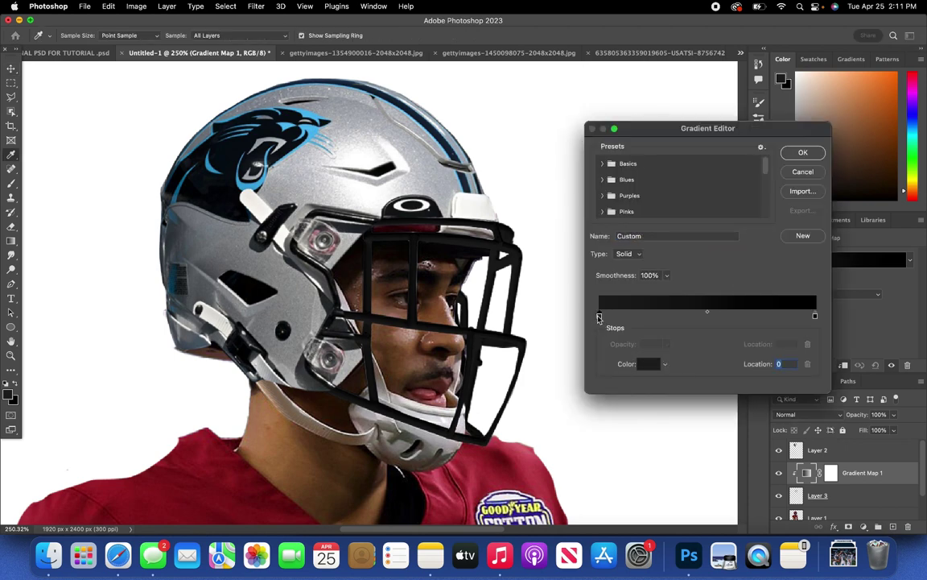
{"action": "left_click", "coordinate": [640, 364]}
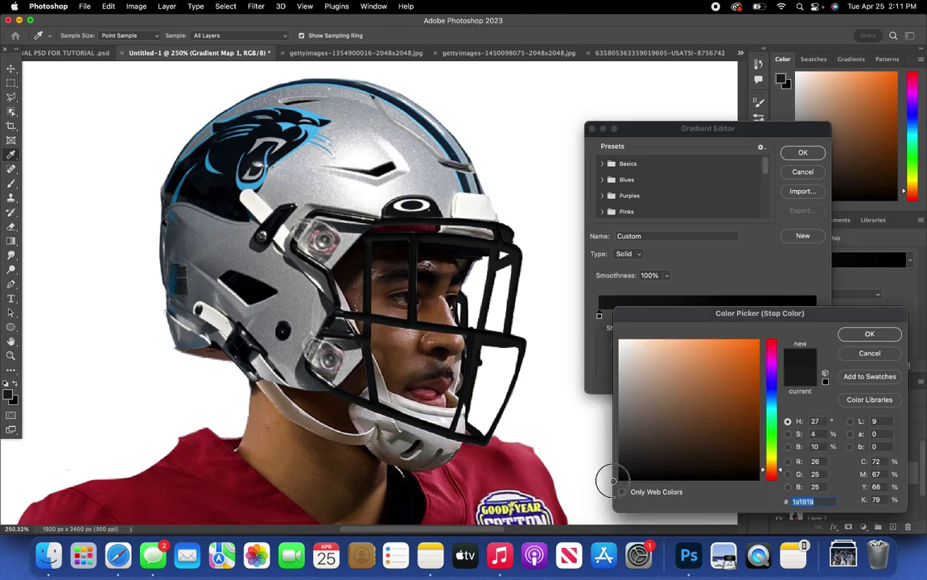
{"action": "left_click", "coordinate": [620, 479]}
{"action": "key", "text": "Return"}
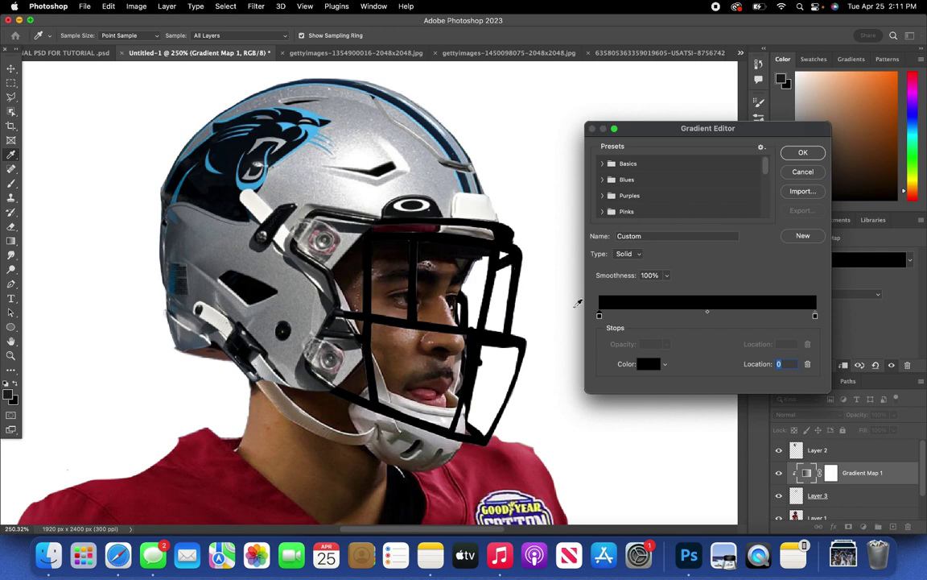
- Recolor the gradient's starting stop to dark red, 380c00
{"action": "left_click", "coordinate": [649, 364]}
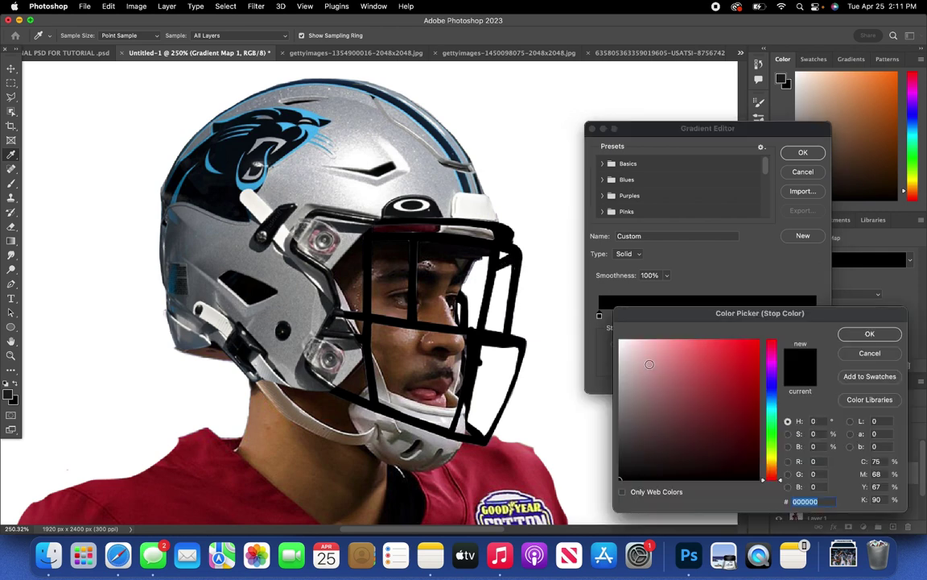
{"action": "left_click_drag", "start_coordinate": [772, 426], "coordinate": [775, 474]}
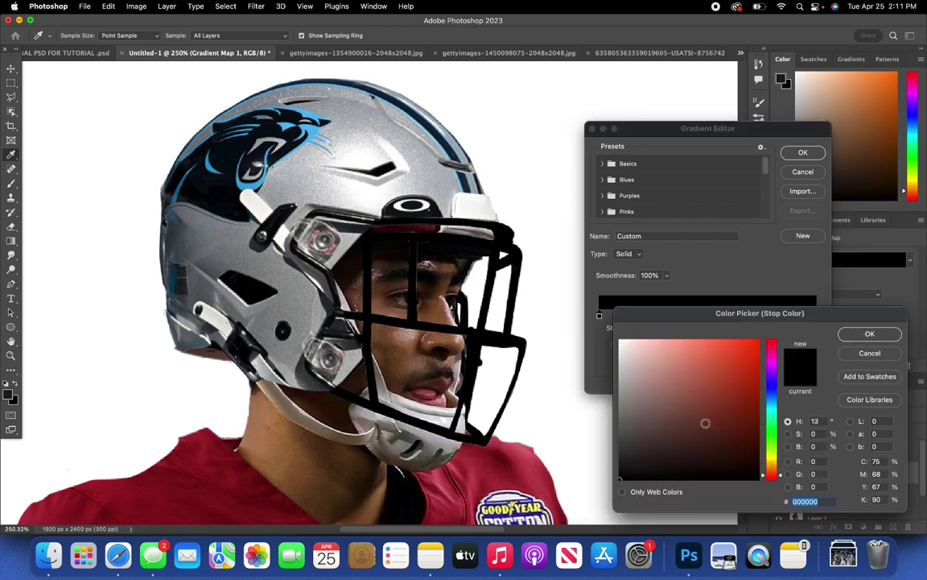
{"action": "left_click_drag", "start_coordinate": [706, 423], "coordinate": [785, 449]}
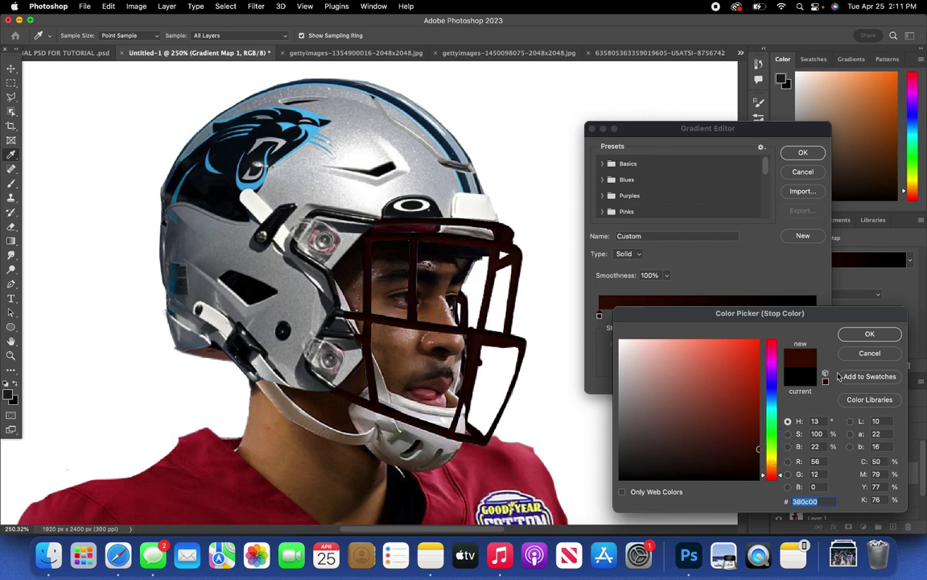
{"action": "left_click", "coordinate": [870, 334]}
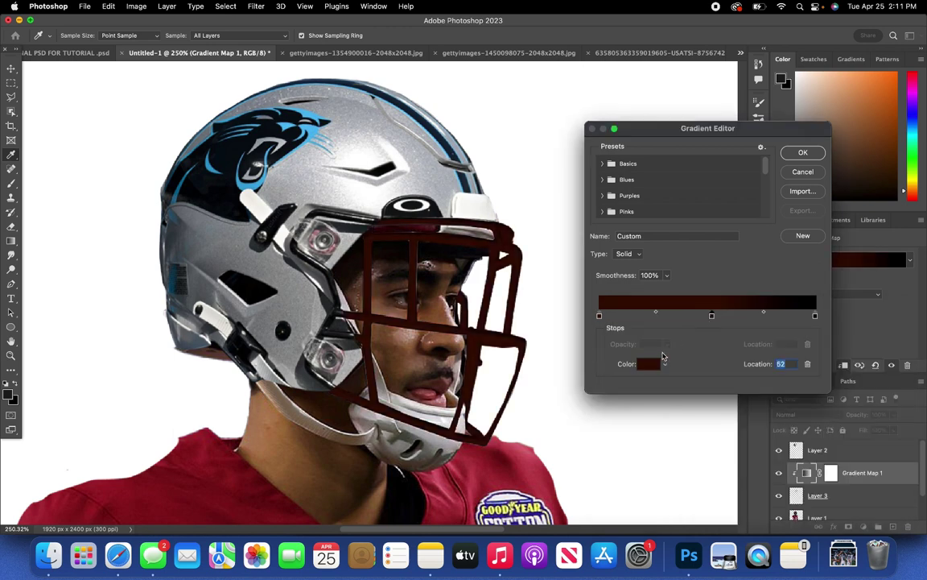
- Add a bright red middle stop at location 52 in the gradient
{"action": "double_click", "coordinate": [599, 316]}
{"action": "mouse_move", "coordinate": [769, 401]}
{"action": "left_mouse_down"}
{"action": "mouse_move", "coordinate": [771, 463]}
{"action": "mouse_move", "coordinate": [794, 479]}
{"action": "mouse_move", "coordinate": [753, 351]}
{"action": "mouse_move", "coordinate": [781, 288]}
{"action": "left_mouse_up"}
{"action": "left_click", "coordinate": [869, 335]}
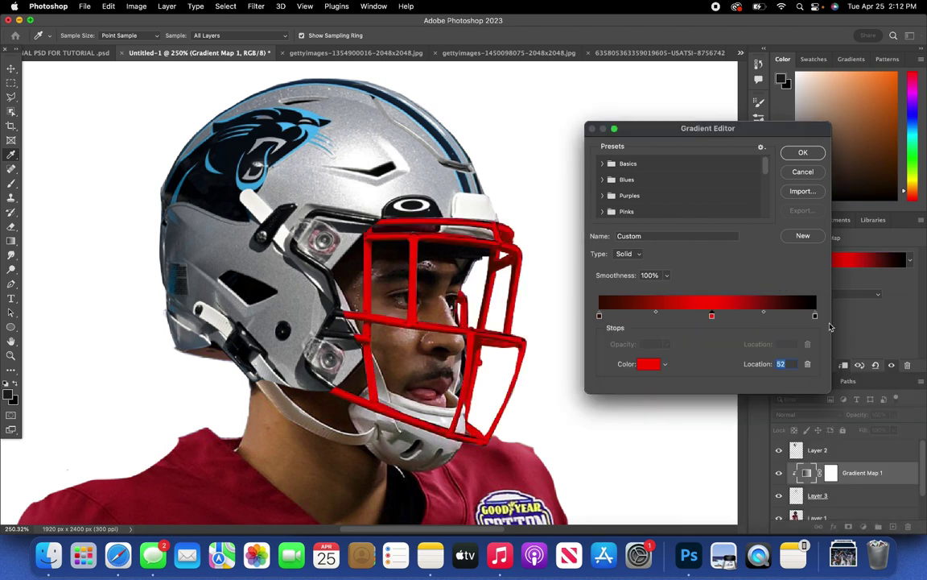
- Set the gradient's highlight stop to light pink, ff9494, at location 99
{"action": "left_click", "coordinate": [814, 316]}
{"action": "left_click", "coordinate": [651, 365]}
{"action": "left_click_drag", "start_coordinate": [616, 332], "coordinate": [678, 319]}
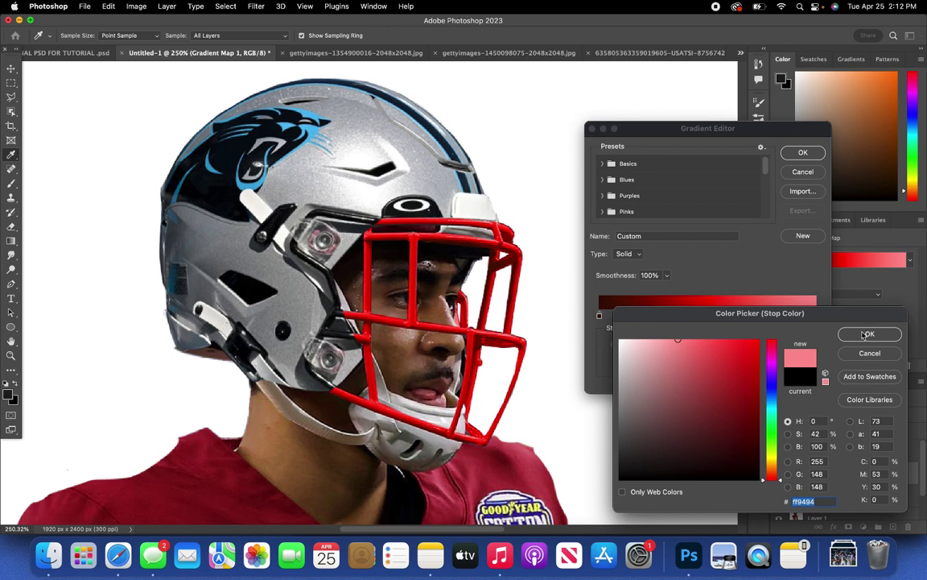
{"action": "left_click", "coordinate": [867, 334]}
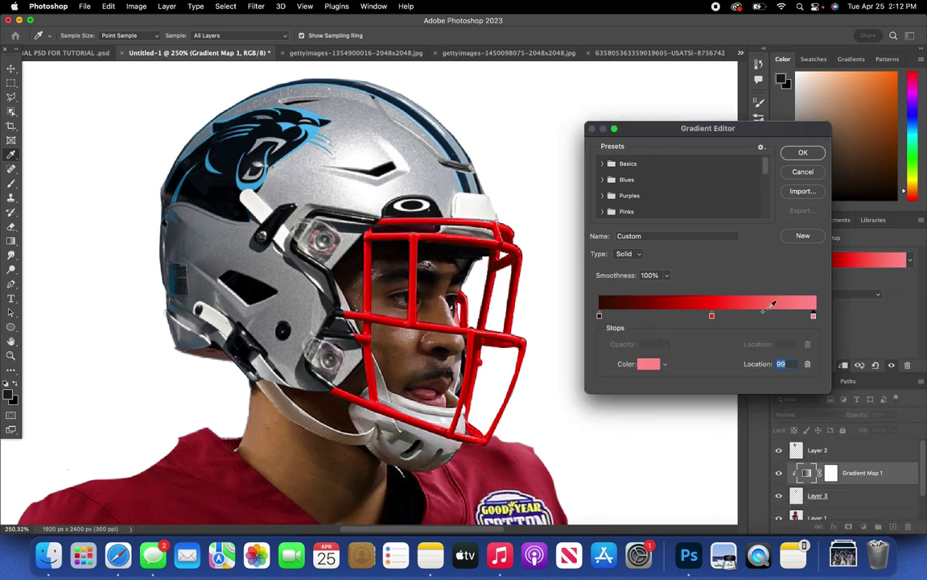
- Shift the midpoint between the middle and highlight stops slightly toward the highlight, and set the starting stop to black, 000000
{"action": "mouse_move", "coordinate": [763, 314]}
{"action": "left_mouse_down"}
{"action": "mouse_move", "coordinate": [742, 316]}
{"action": "mouse_move", "coordinate": [778, 314]}
{"action": "mouse_move", "coordinate": [770, 315]}
{"action": "left_mouse_up"}
{"action": "left_click", "coordinate": [598, 316]}
{"action": "double_click", "coordinate": [598, 316]}
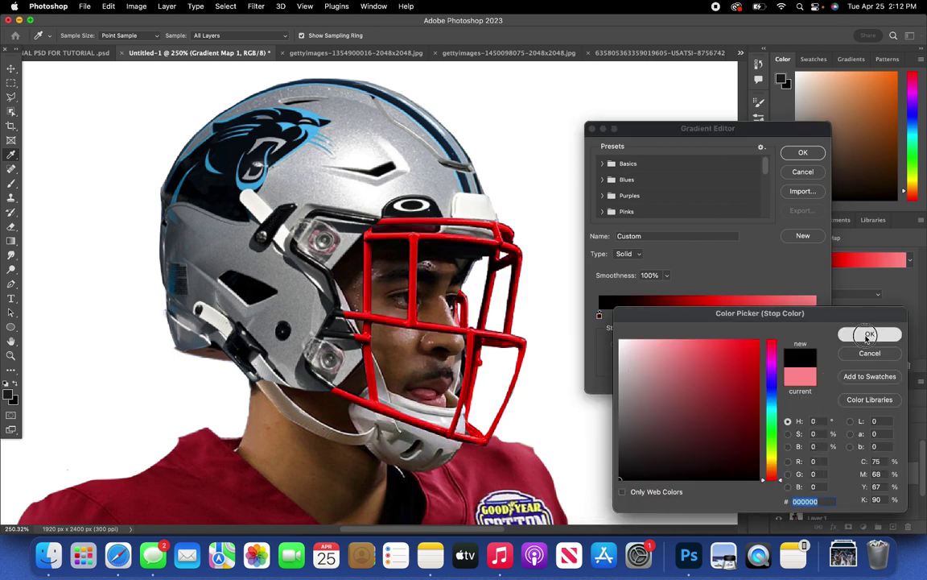
{"action": "left_click", "coordinate": [870, 333]}
- Recolor the gradient's middle stop to a neutral dark gray
{"action": "left_click", "coordinate": [812, 317]}
{"action": "left_click", "coordinate": [712, 316]}
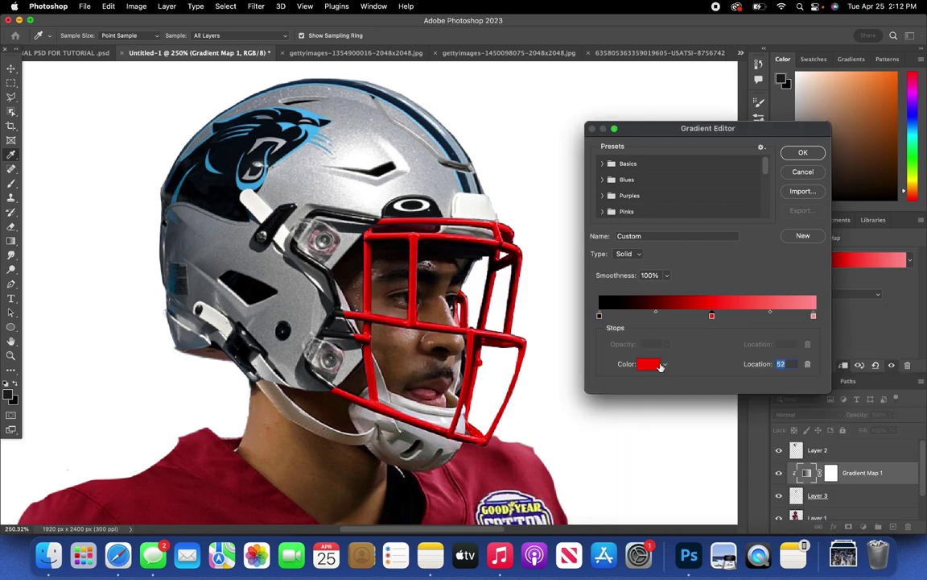
{"action": "left_click", "coordinate": [655, 365]}
{"action": "left_click_drag", "start_coordinate": [621, 437], "coordinate": [594, 444]}
{"action": "left_click", "coordinate": [870, 333]}
- Set the gradient's highlight stop to white, ffffff
{"action": "left_click", "coordinate": [812, 317]}
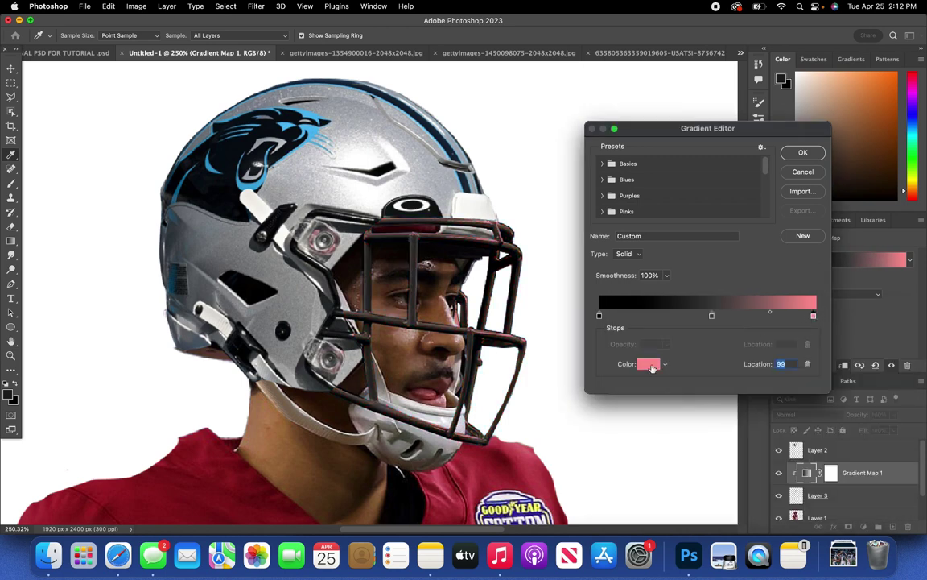
{"action": "double_click", "coordinate": [812, 317]}
{"action": "left_click", "coordinate": [551, 273]}
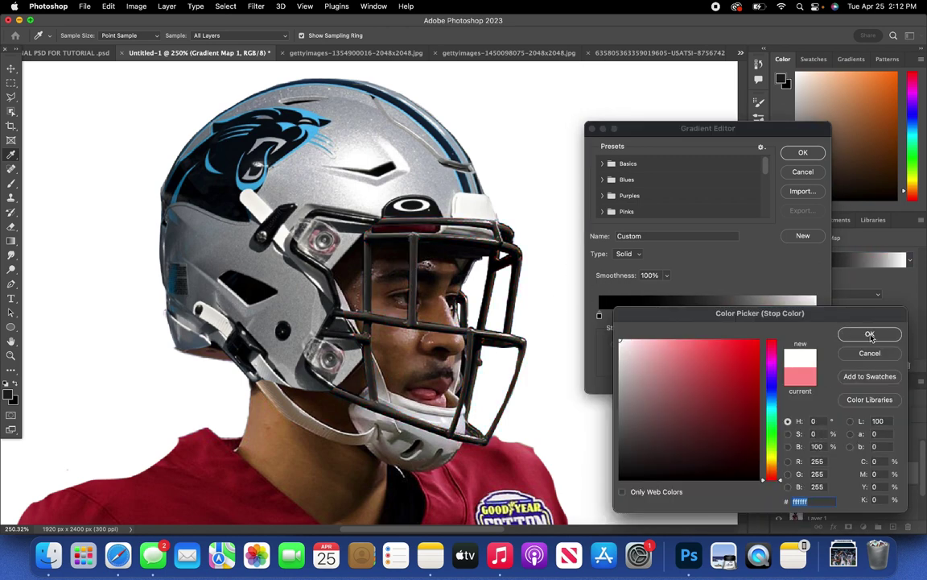
{"action": "left_click", "coordinate": [869, 334]}
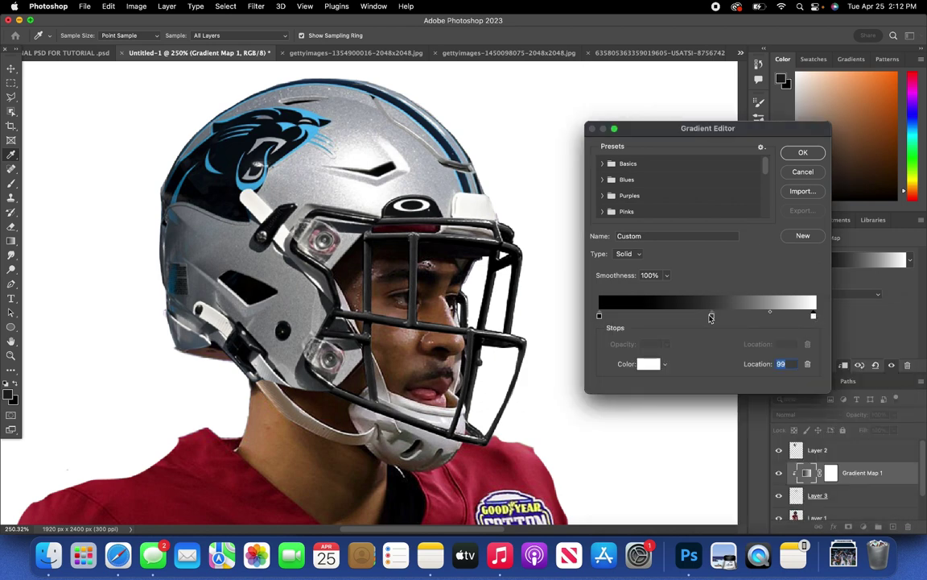
- Move the gradient's dark gray middle stop to location 63 and apply the gradient to the facemask
{"action": "mouse_move", "coordinate": [710, 317]}
{"action": "left_mouse_down"}
{"action": "mouse_move", "coordinate": [730, 316]}
{"action": "mouse_move", "coordinate": [644, 314]}
{"action": "mouse_move", "coordinate": [712, 316]}
{"action": "left_mouse_up"}
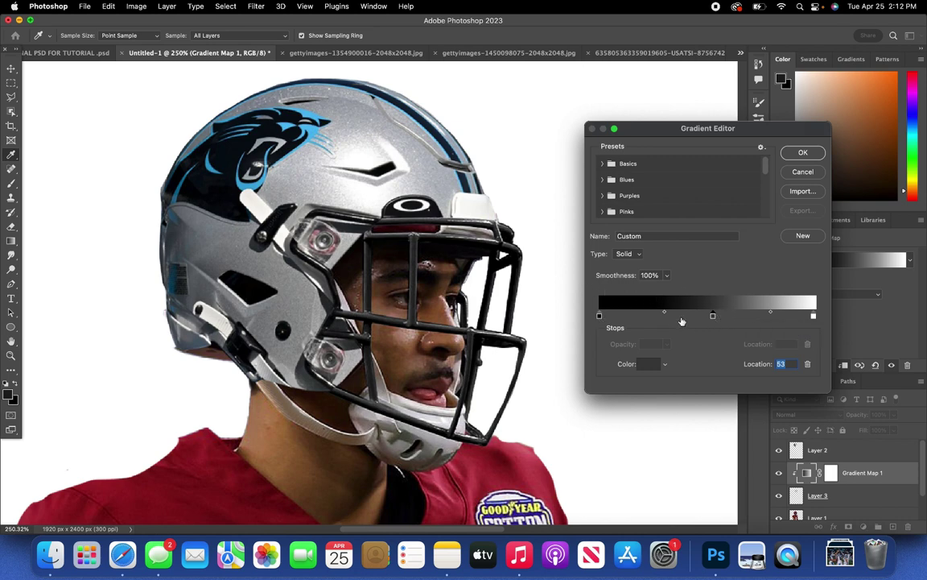
{"action": "left_click_drag", "start_coordinate": [713, 316], "coordinate": [747, 321]}
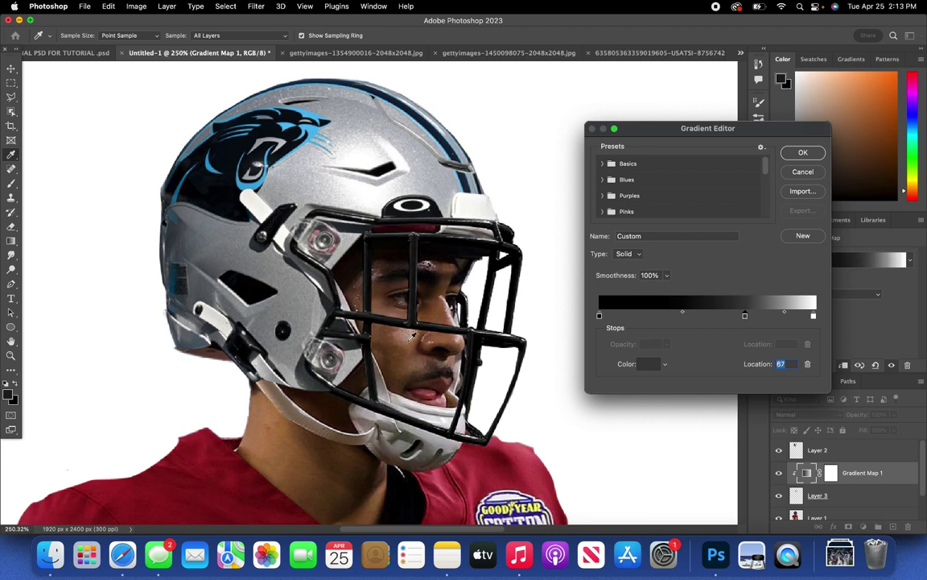
{"action": "mouse_move", "coordinate": [747, 317]}
{"action": "left_mouse_down"}
{"action": "mouse_move", "coordinate": [759, 317]}
{"action": "mouse_move", "coordinate": [749, 319]}
{"action": "left_mouse_up"}
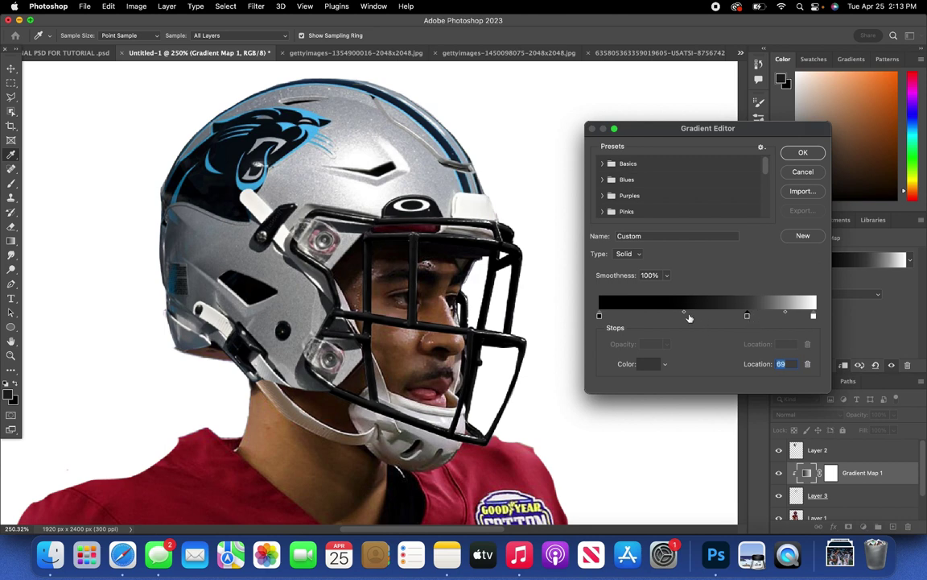
{"action": "left_click_drag", "start_coordinate": [685, 315], "coordinate": [736, 318]}
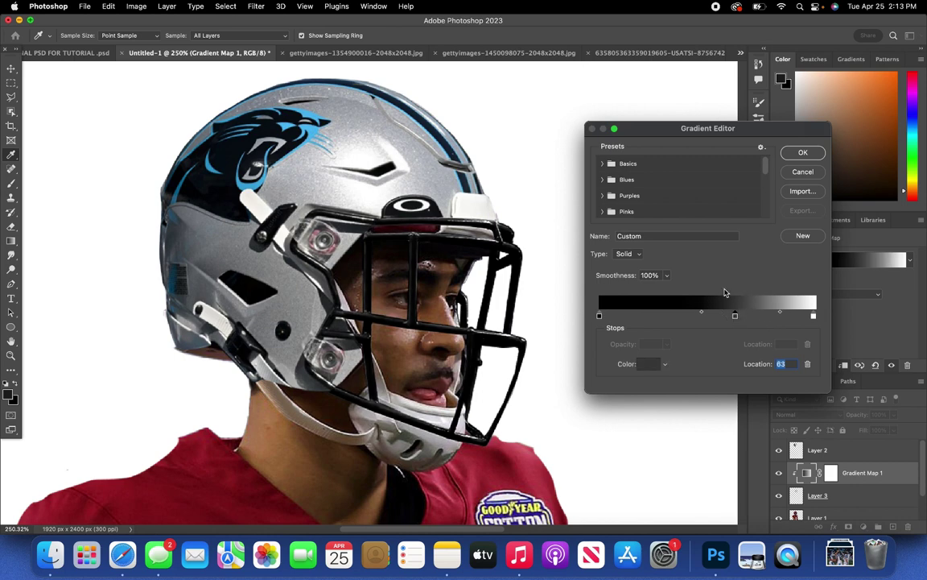
{"action": "left_click", "coordinate": [802, 152]}
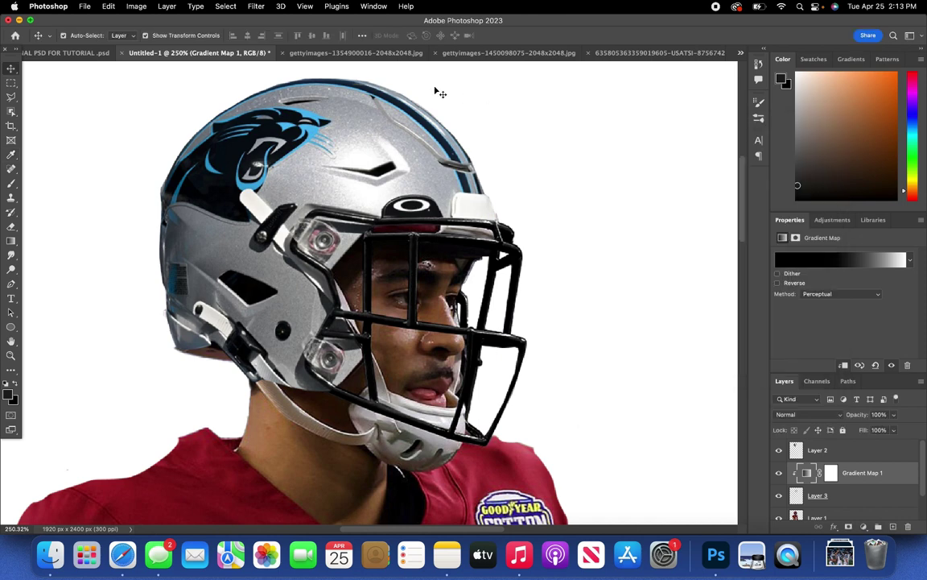
{"action": "left_click", "coordinate": [828, 505]}
{"action": "left_click", "coordinate": [842, 515]}
{"action": "scroll", "coordinate": [532, 320], "scroll_direction": "down", "scroll_amount": 2}
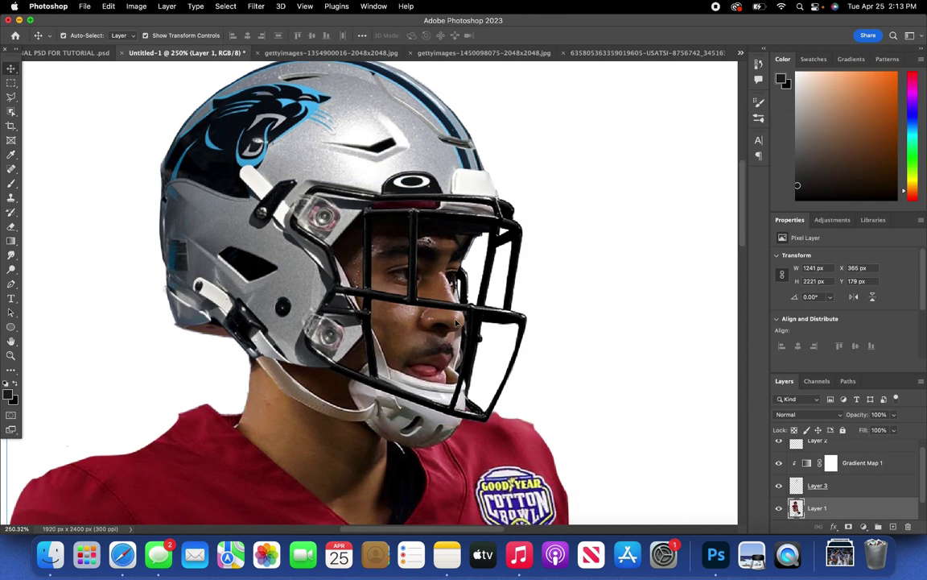
- Warp the Panthers helmet on Layer 2, pulling its front edge forward and adjusting the brow area around the facemask, and select Layer 3
{"action": "left_click", "coordinate": [818, 442]}
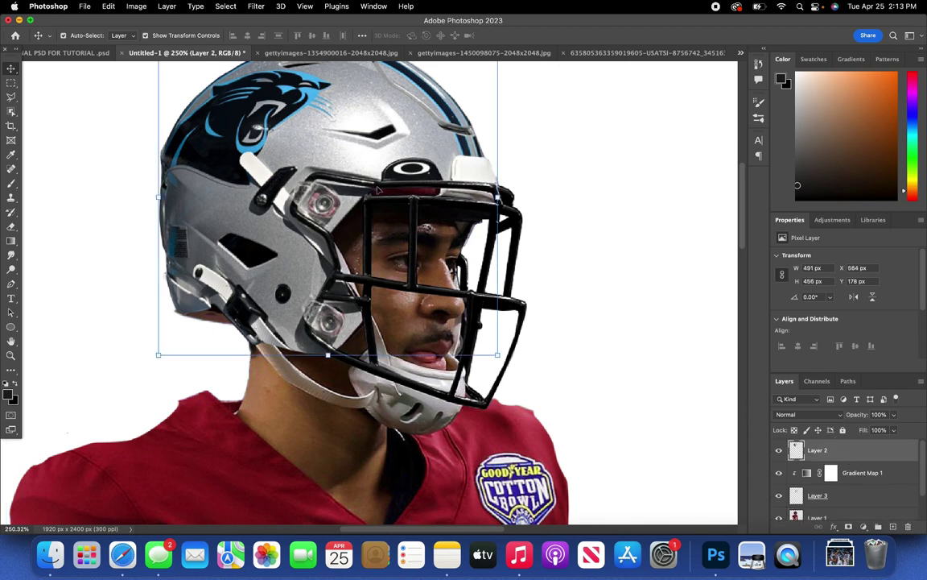
{"action": "left_click", "coordinate": [106, 6]}
{"action": "mouse_move", "coordinate": [175, 254]}
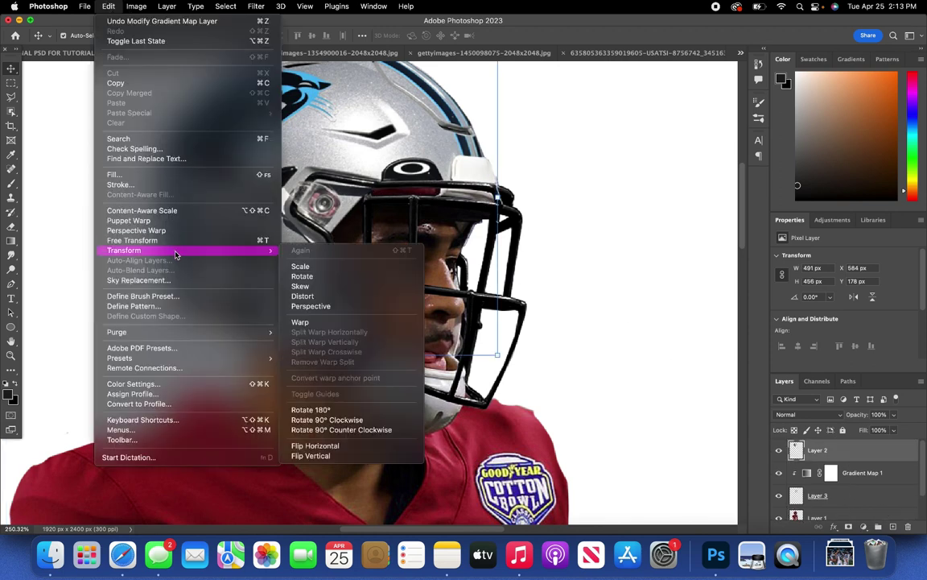
{"action": "left_click", "coordinate": [299, 322]}
{"action": "scroll", "coordinate": [473, 202], "scroll_direction": "up", "scroll_amount": 2}
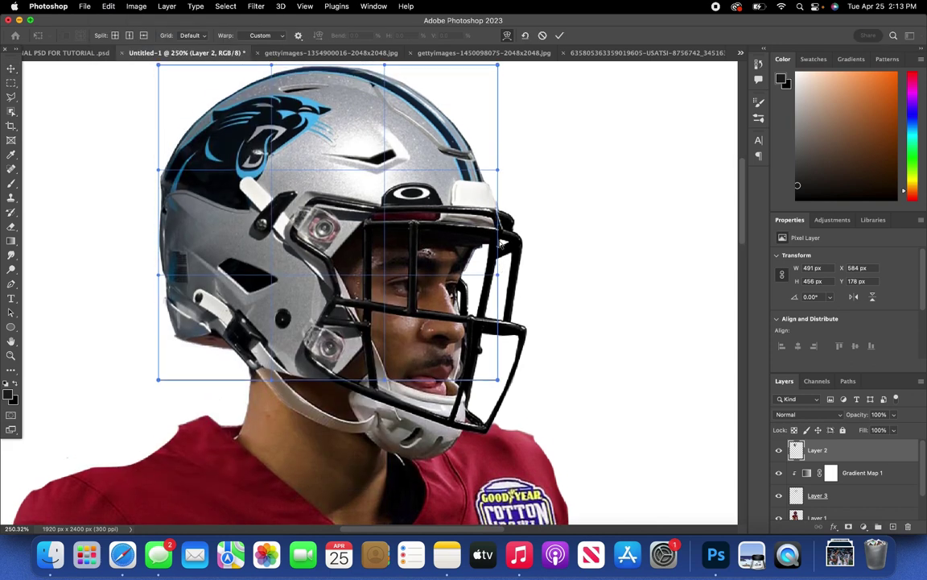
{"action": "left_click_drag", "start_coordinate": [471, 203], "coordinate": [464, 200]}
{"action": "left_click_drag", "start_coordinate": [479, 175], "coordinate": [485, 176]}
{"action": "left_click_drag", "start_coordinate": [492, 176], "coordinate": [503, 178]}
{"action": "left_click_drag", "start_coordinate": [455, 202], "coordinate": [441, 200]}
{"action": "left_click_drag", "start_coordinate": [491, 176], "coordinate": [511, 176]}
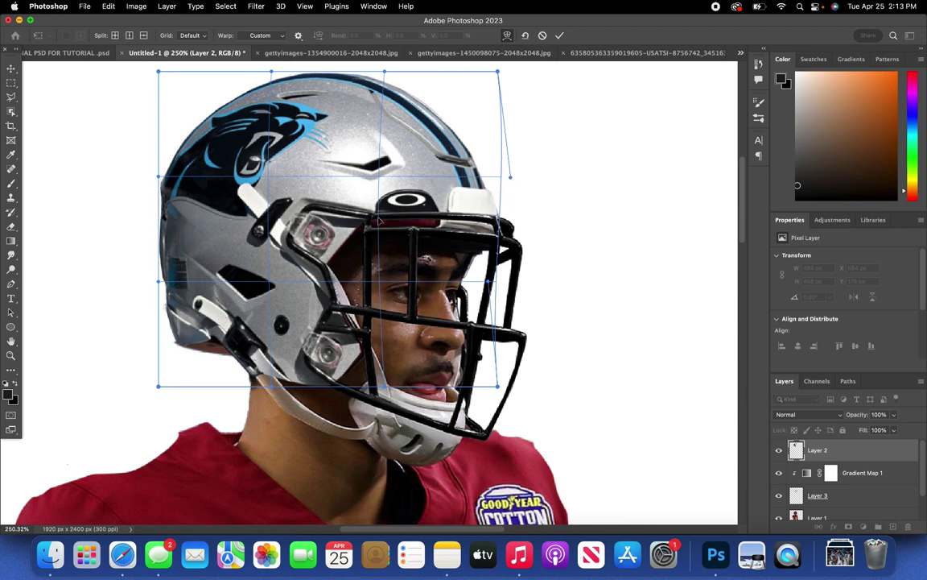
{"action": "left_click_drag", "start_coordinate": [378, 220], "coordinate": [380, 216]}
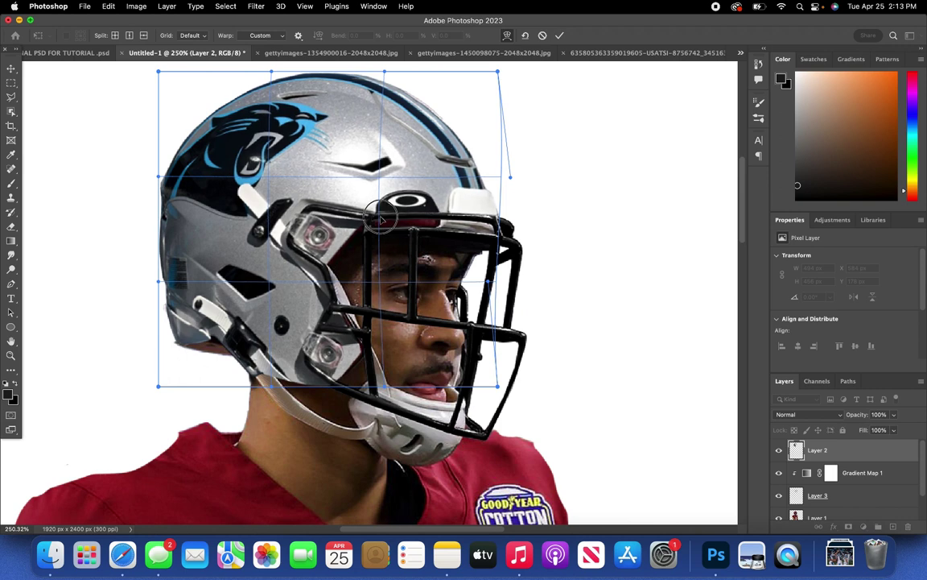
{"action": "left_click", "coordinate": [835, 509]}
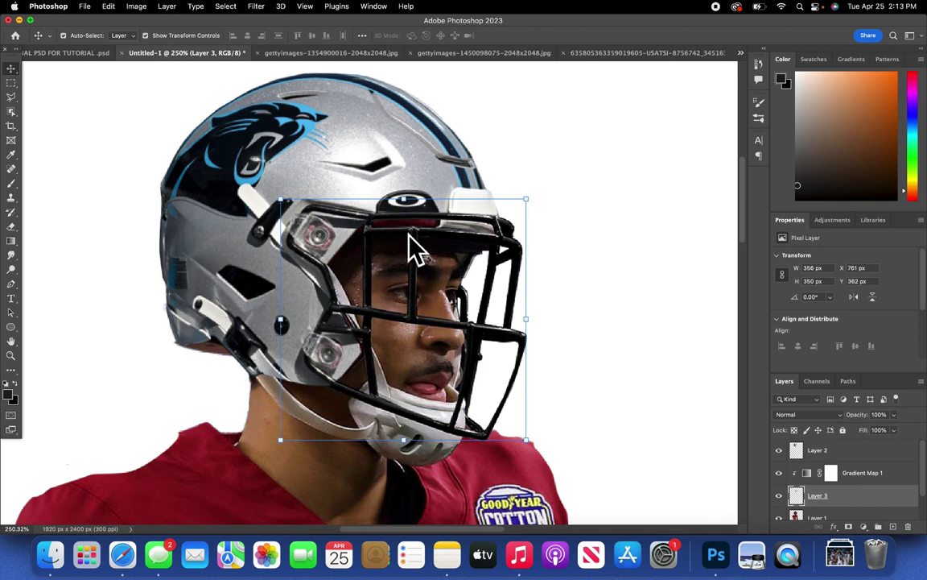
- Add a Black & White adjustment clipped to Layer 1, the player, and invert its mask to black
{"action": "scroll", "coordinate": [885, 487], "scroll_direction": "down", "scroll_amount": 1}
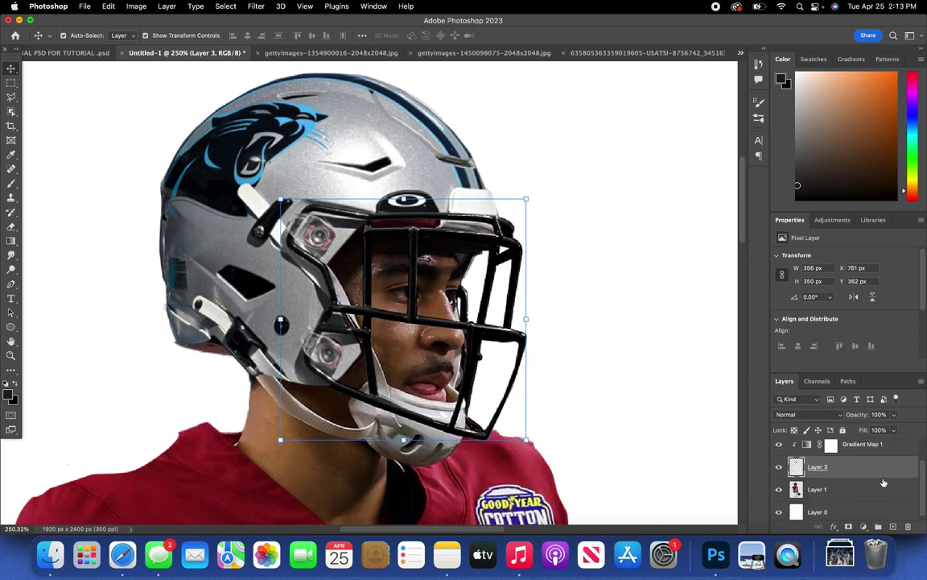
{"action": "left_click", "coordinate": [838, 488]}
{"action": "left_click", "coordinate": [864, 526]}
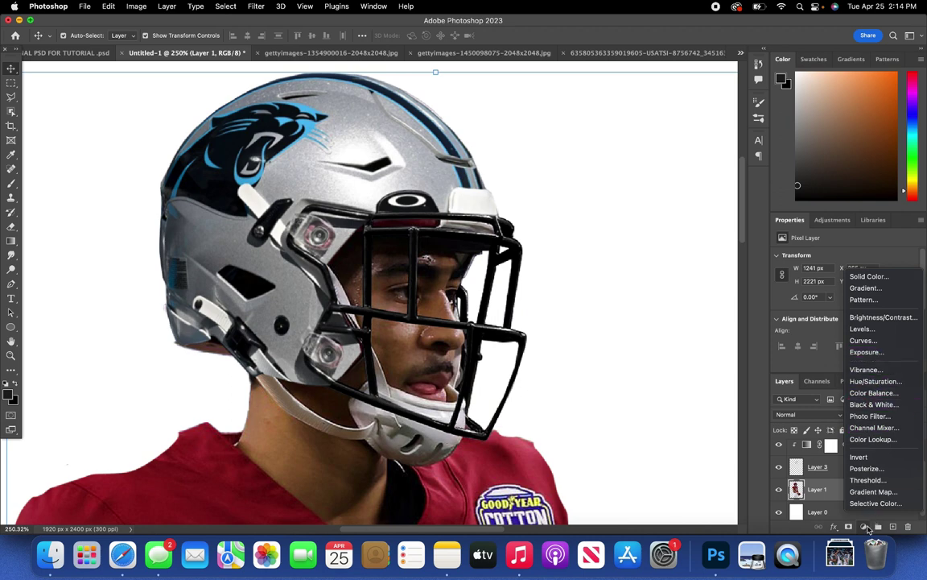
{"action": "left_click", "coordinate": [891, 409]}
{"action": "scroll", "coordinate": [862, 463], "scroll_direction": "down", "scroll_amount": 1}
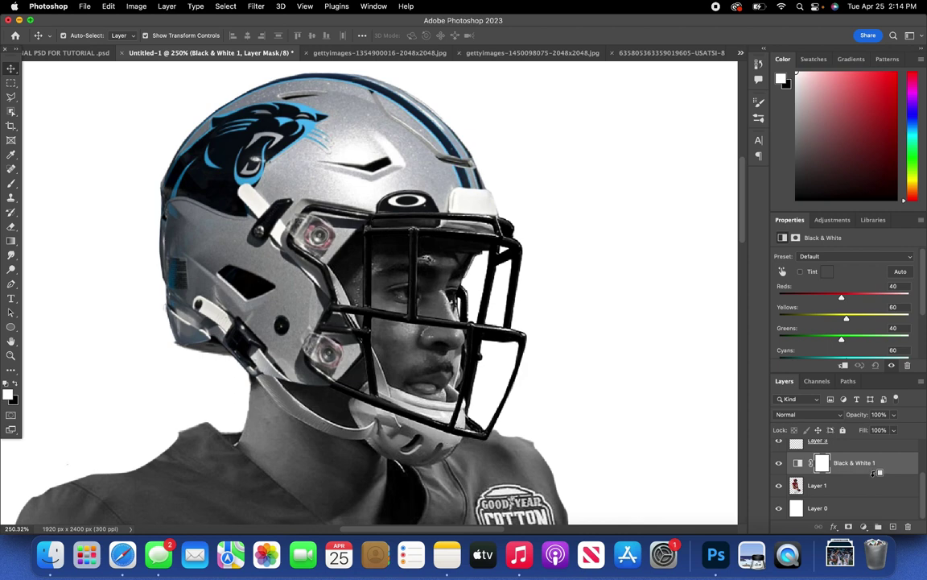
{"action": "left_click", "coordinate": [876, 473], "text": "alt"}
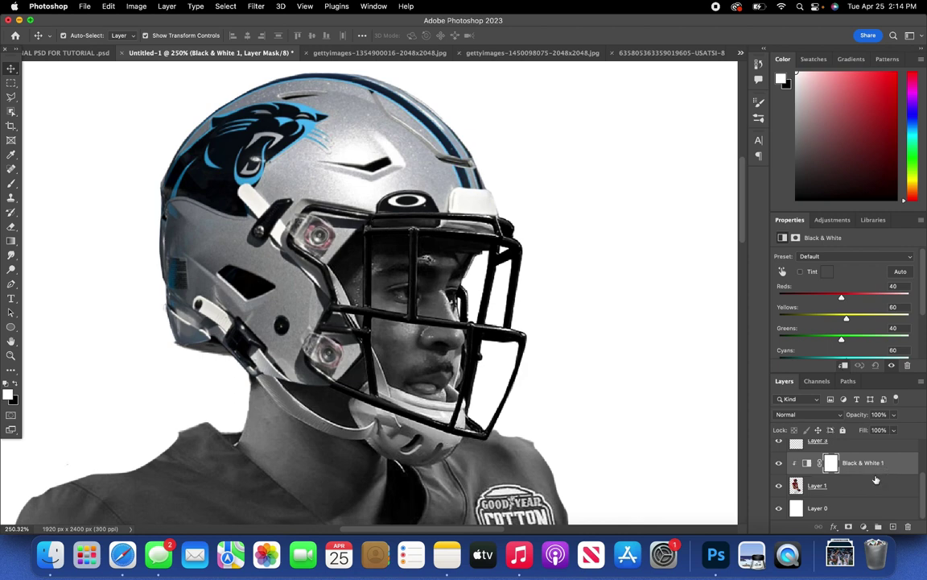
{"action": "key", "text": "super+i"}
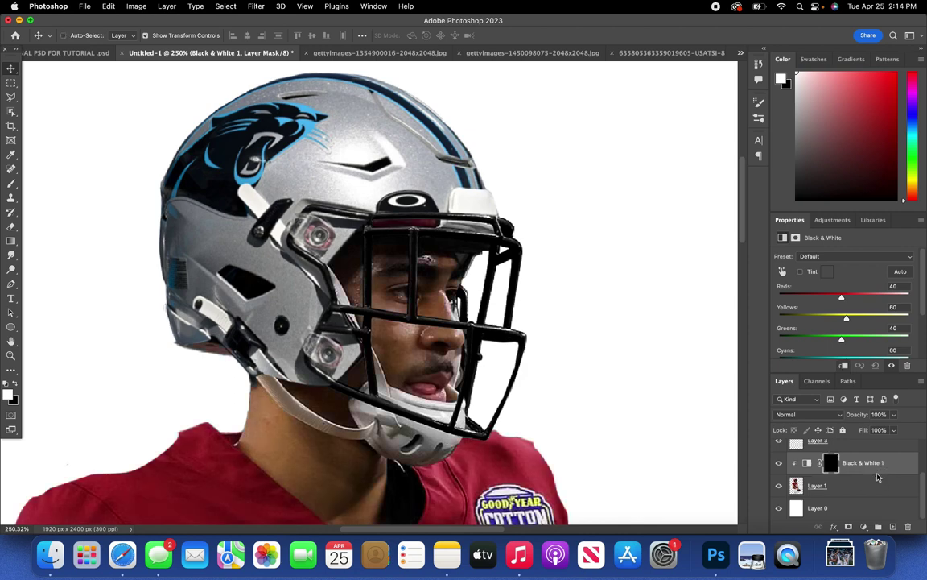
- Paint white on the mask over the maroon brow pad with a 28 px brush and raise the adjustment's Reds to about 200
{"action": "key", "text": "b"}
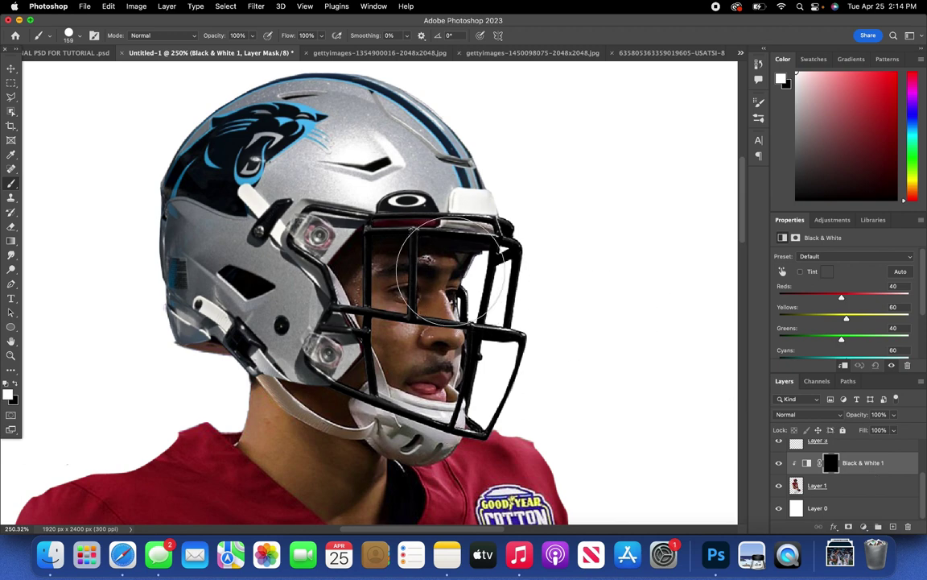
{"action": "left_click", "coordinate": [81, 37]}
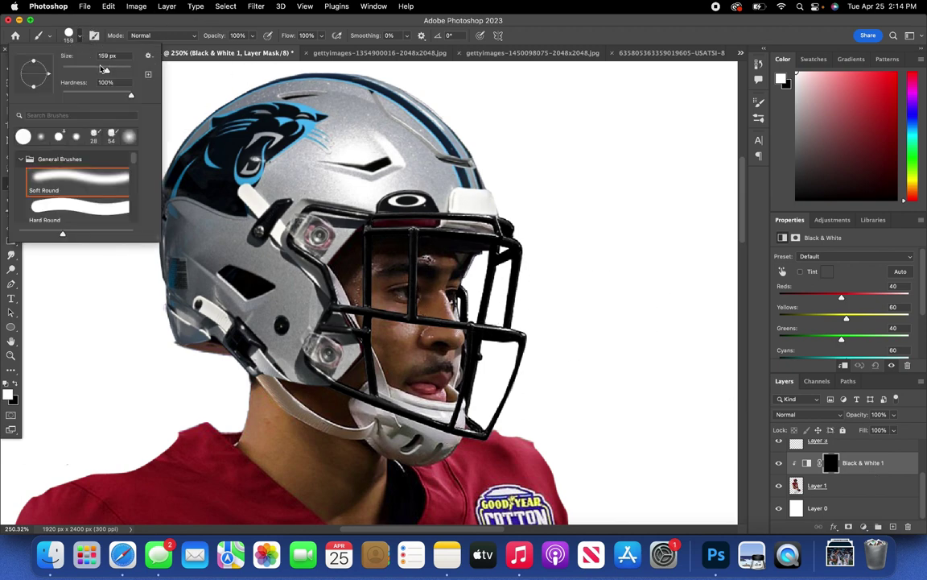
{"action": "left_click_drag", "start_coordinate": [103, 69], "coordinate": [68, 69]}
{"action": "left_click", "coordinate": [80, 34]}
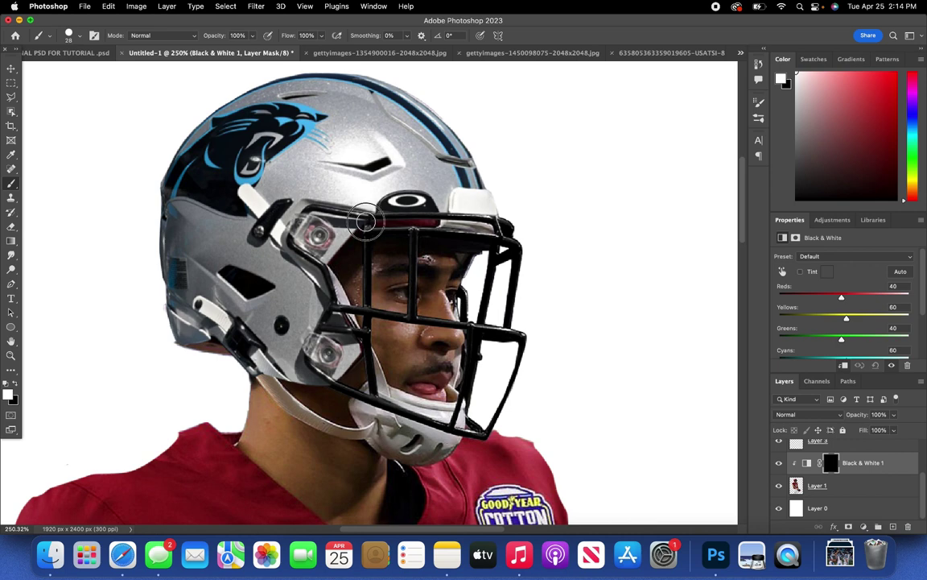
{"action": "left_click_drag", "start_coordinate": [365, 221], "coordinate": [498, 226]}
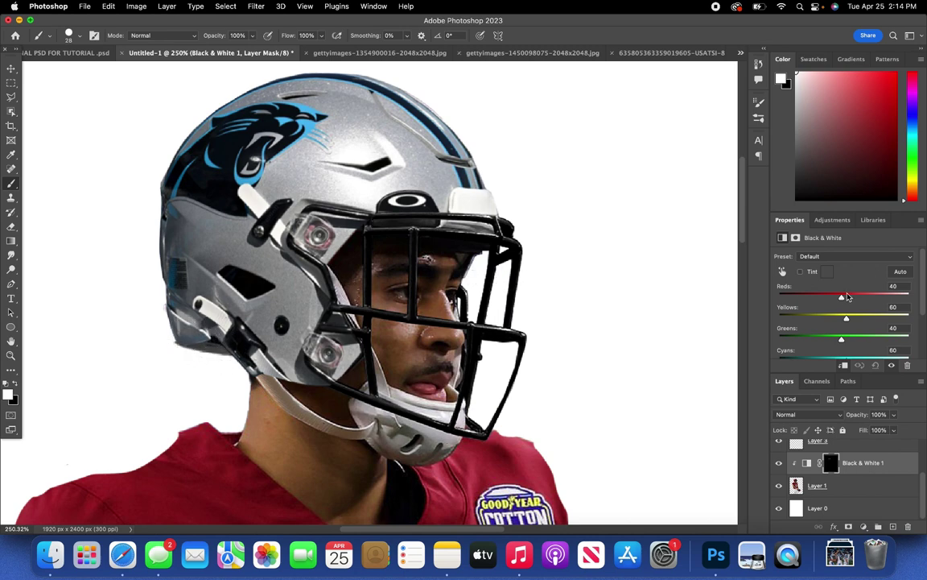
{"action": "left_click_drag", "start_coordinate": [845, 296], "coordinate": [883, 304]}
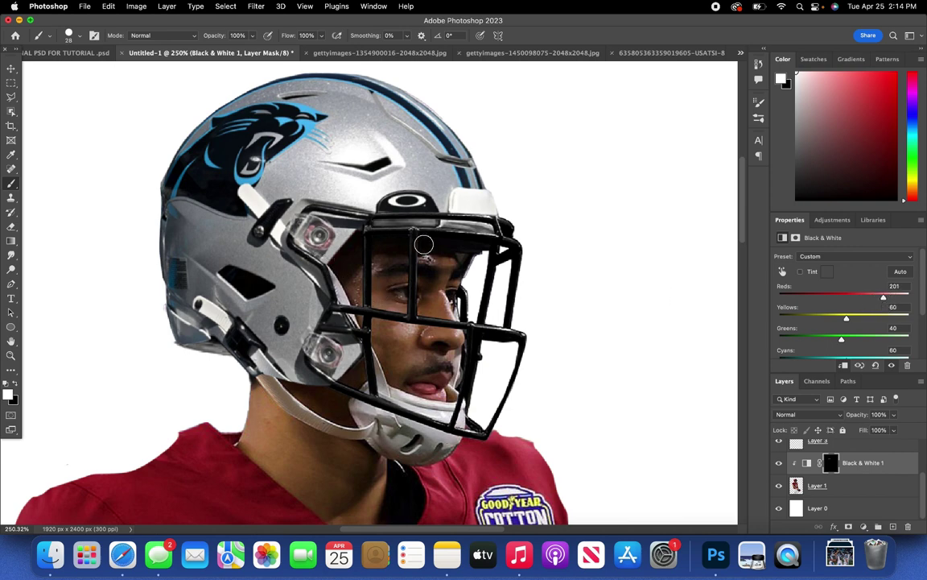
{"action": "mouse_move", "coordinate": [891, 304]}
{"action": "left_mouse_down"}
{"action": "mouse_move", "coordinate": [861, 299]}
{"action": "mouse_move", "coordinate": [915, 300]}
{"action": "mouse_move", "coordinate": [863, 300]}
{"action": "mouse_move", "coordinate": [889, 304]}
{"action": "left_mouse_up"}
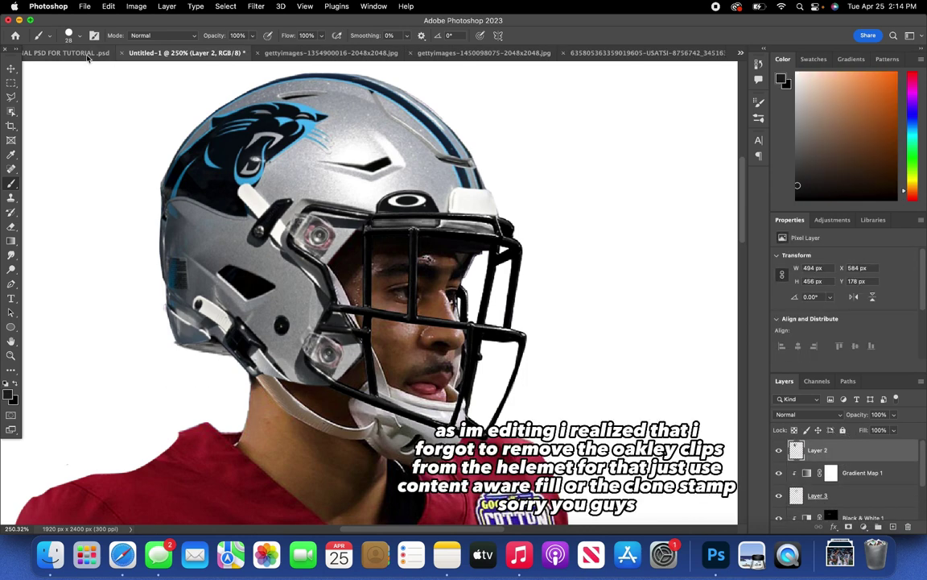
- Warp the Panthers helmet on Layer 2, nudging its lower edge above the chin strap and the jaw area beside the facemask
{"action": "left_click", "coordinate": [12, 69]}
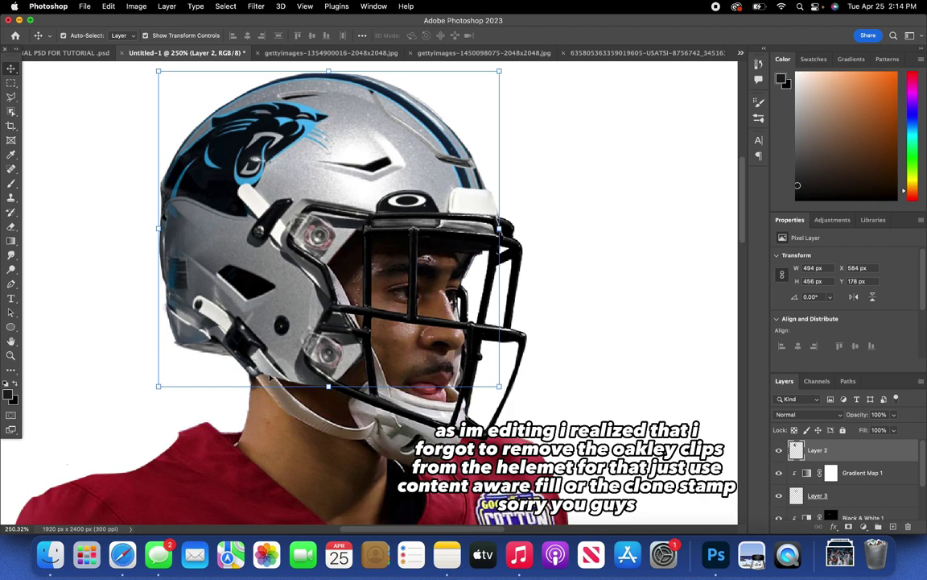
{"action": "left_click", "coordinate": [108, 6]}
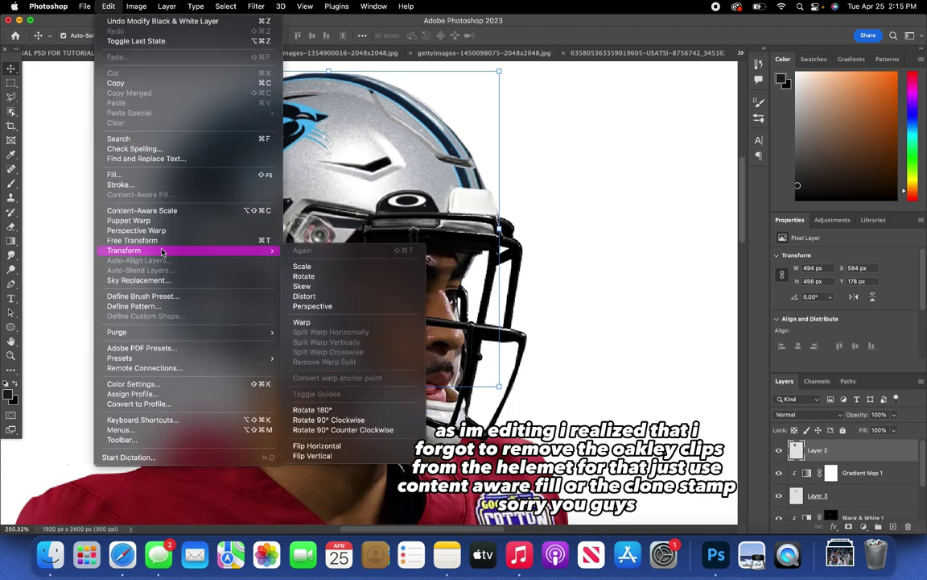
{"action": "mouse_move", "coordinate": [172, 252]}
{"action": "left_click", "coordinate": [293, 323]}
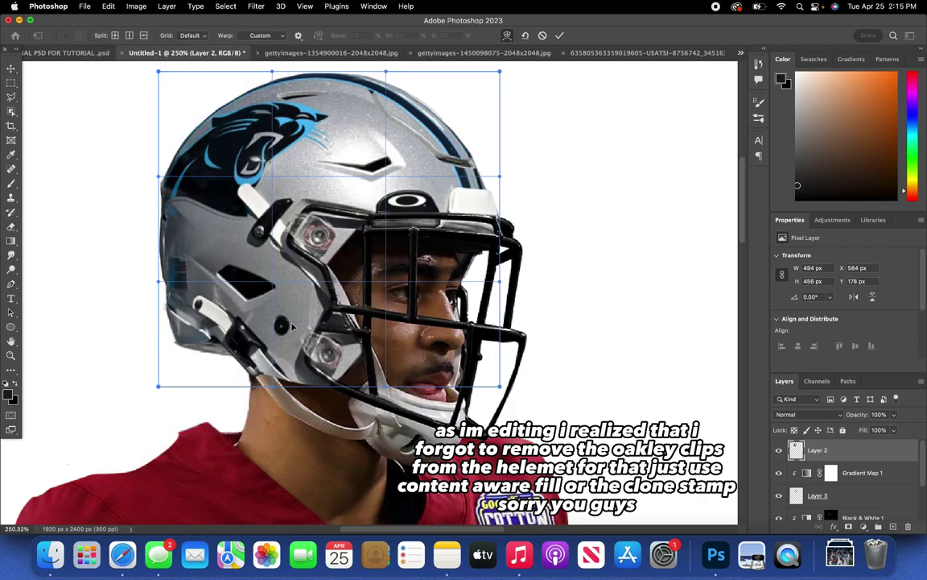
{"action": "left_click_drag", "start_coordinate": [272, 388], "coordinate": [252, 395]}
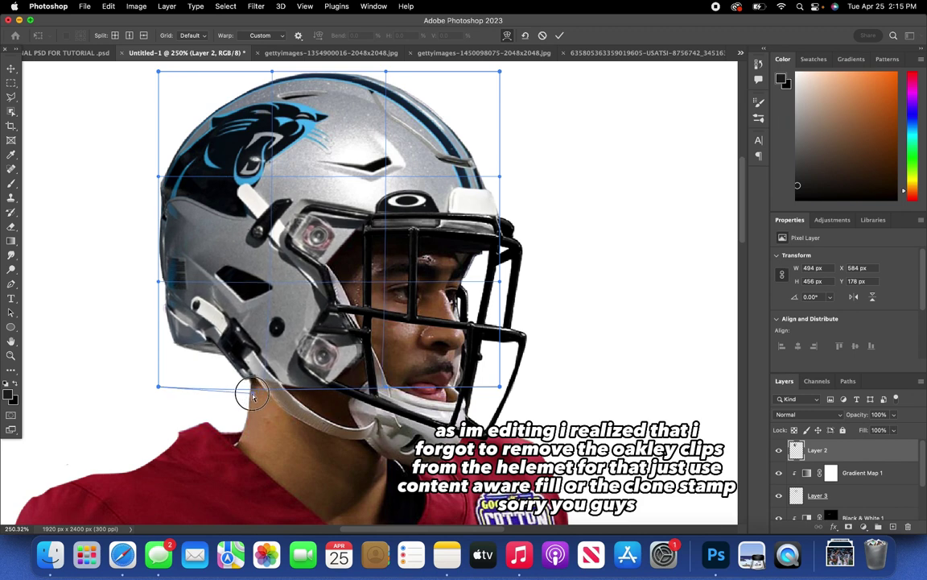
{"action": "left_click_drag", "start_coordinate": [315, 304], "coordinate": [313, 301]}
{"action": "left_click_drag", "start_coordinate": [348, 338], "coordinate": [349, 338]}
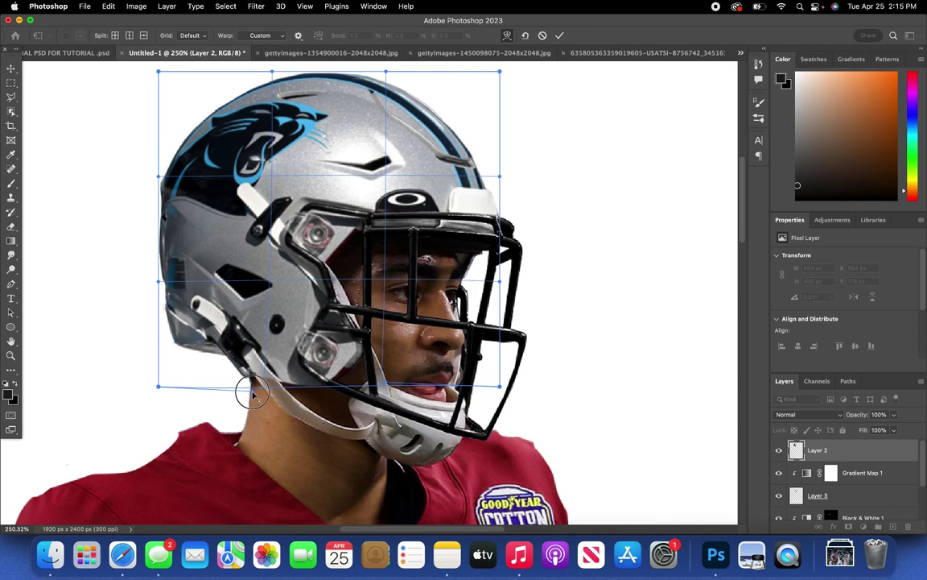
{"action": "left_click_drag", "start_coordinate": [252, 392], "coordinate": [249, 393]}
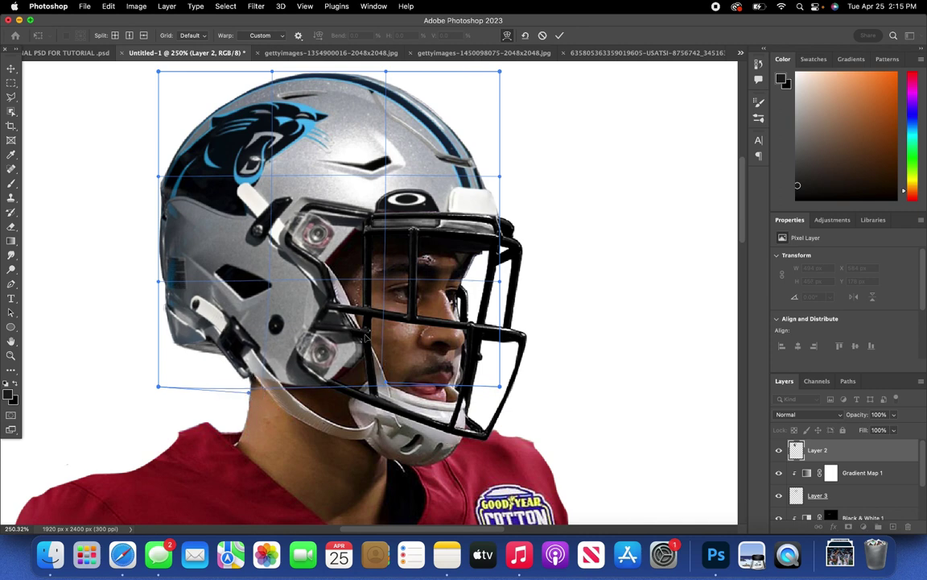
{"action": "left_click_drag", "start_coordinate": [368, 280], "coordinate": [372, 280]}
{"action": "left_click_drag", "start_coordinate": [357, 356], "coordinate": [360, 353]}
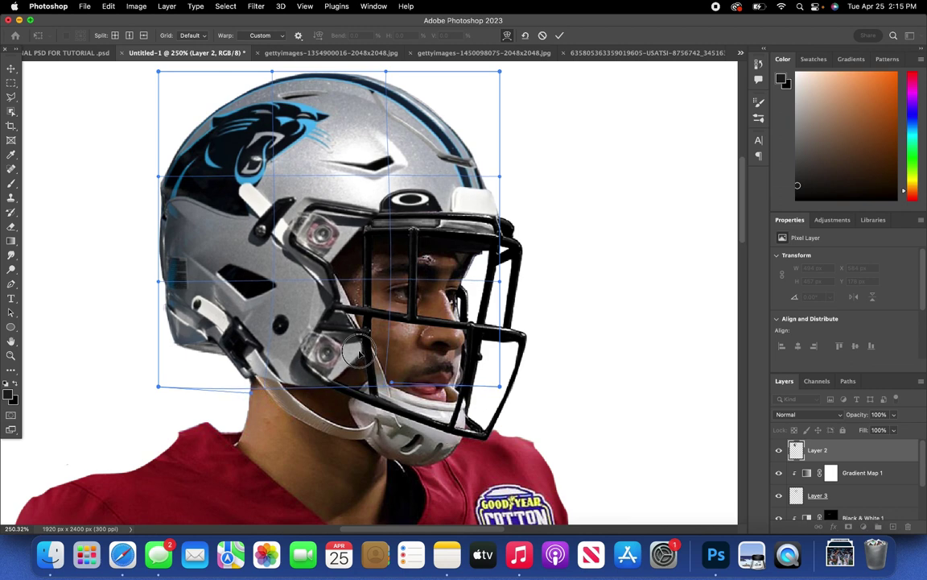
{"action": "key", "text": "Return"}
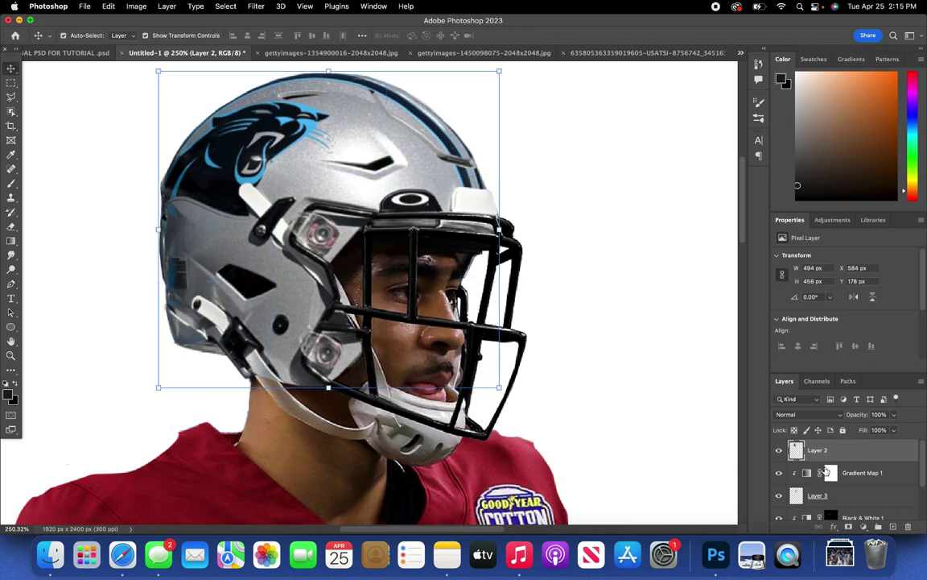
- Paint white on the Black & White 1 mask with a 19 px brush along the chin strap and the chin cup's edges
{"action": "scroll", "coordinate": [837, 498], "scroll_direction": "down", "scroll_amount": 1}
{"action": "left_click", "coordinate": [831, 487]}
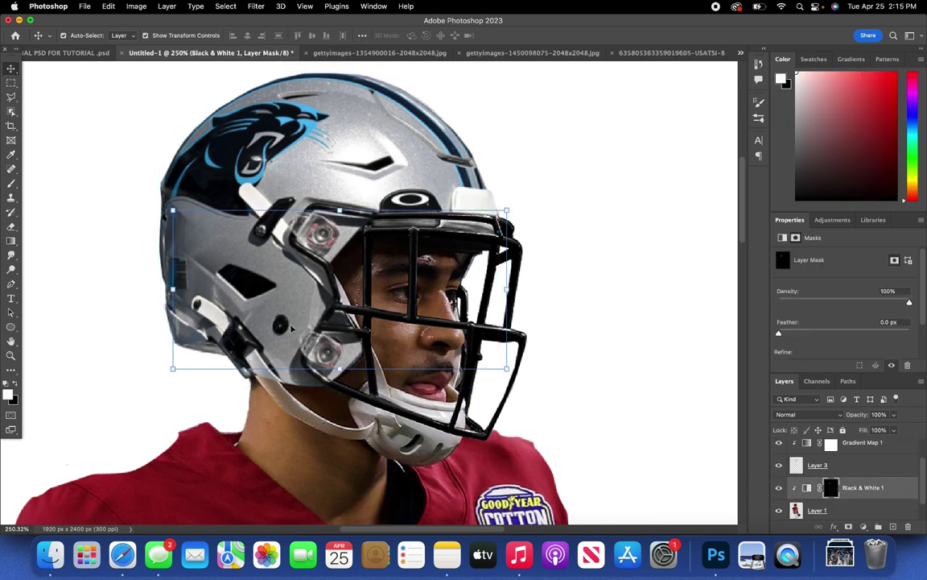
{"action": "key", "text": "b"}
{"action": "scroll", "coordinate": [281, 379], "scroll_direction": "up", "scroll_amount": 3}
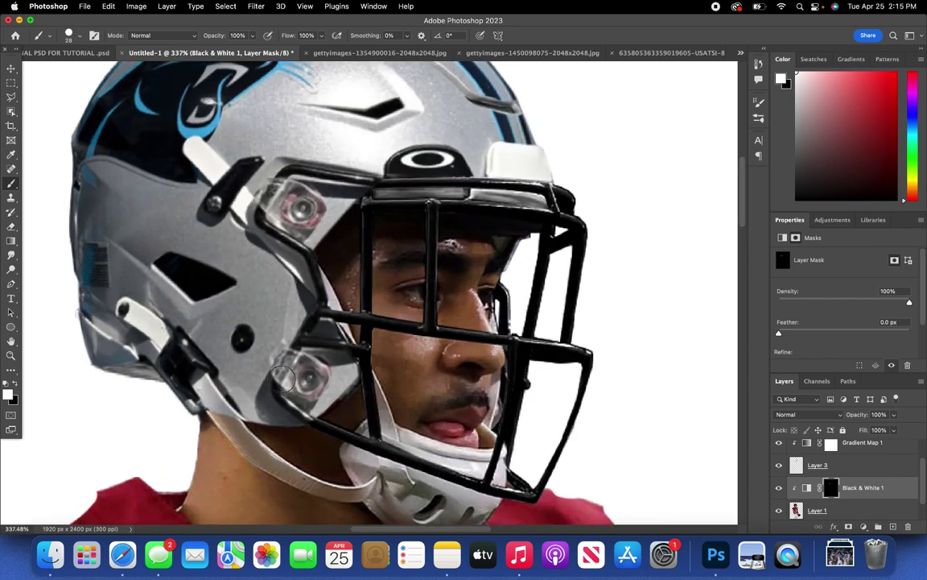
{"action": "scroll", "coordinate": [281, 379], "scroll_direction": "down", "scroll_amount": 3}
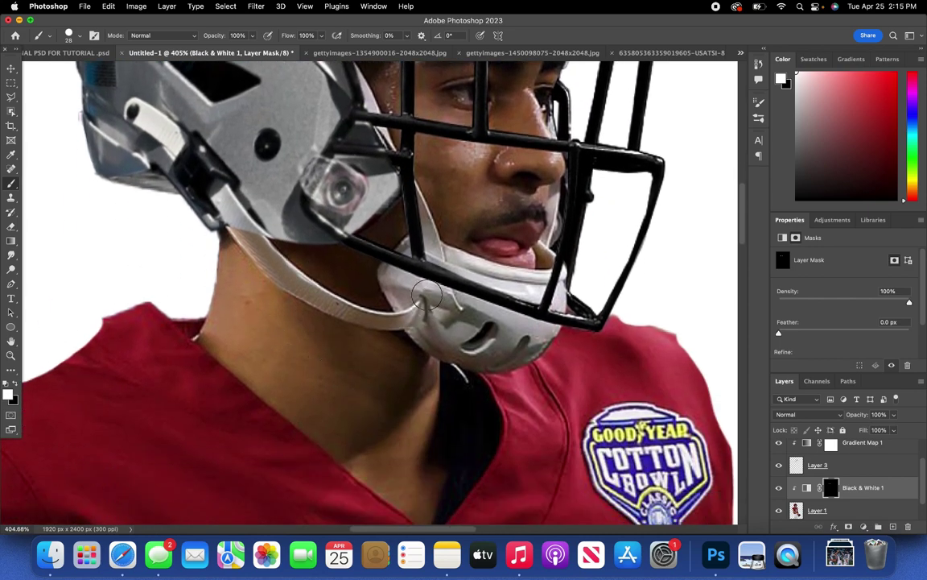
{"action": "left_click", "coordinate": [80, 35]}
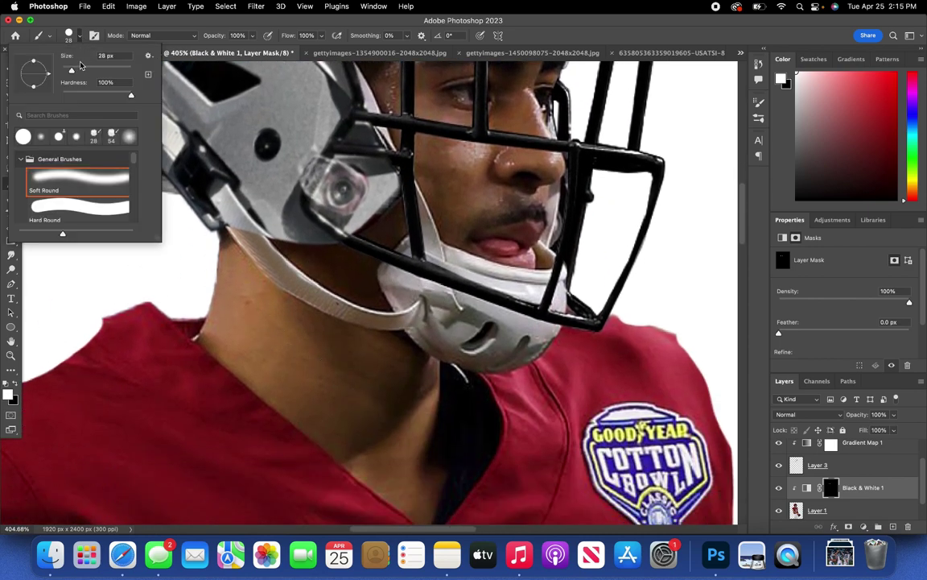
{"action": "left_click_drag", "start_coordinate": [67, 69], "coordinate": [63, 69]}
{"action": "left_click", "coordinate": [77, 20]}
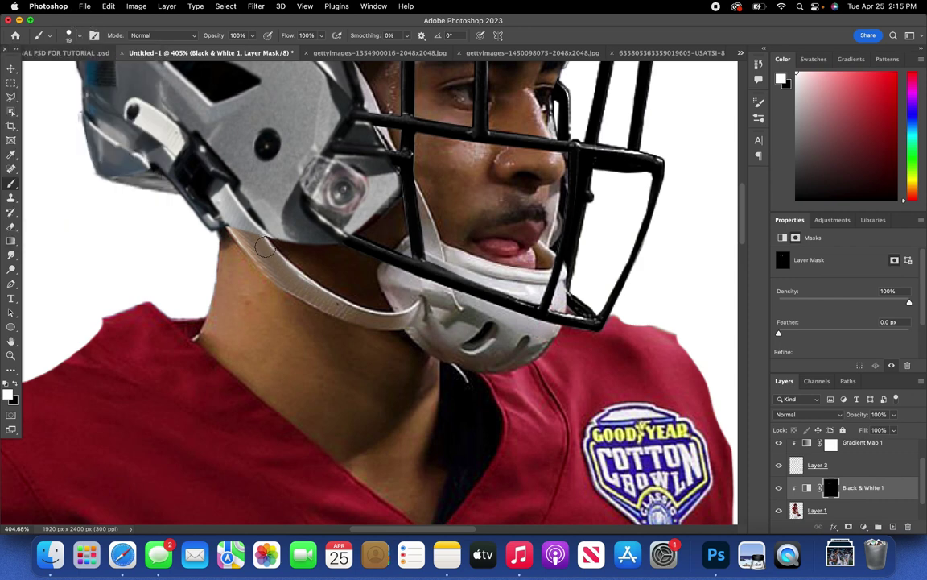
{"action": "mouse_move", "coordinate": [239, 233]}
{"action": "left_mouse_down"}
{"action": "mouse_move", "coordinate": [211, 203]}
{"action": "mouse_move", "coordinate": [262, 252]}
{"action": "mouse_move", "coordinate": [225, 219]}
{"action": "mouse_move", "coordinate": [362, 314]}
{"action": "mouse_move", "coordinate": [383, 290]}
{"action": "mouse_move", "coordinate": [354, 245]}
{"action": "mouse_move", "coordinate": [389, 274]}
{"action": "mouse_move", "coordinate": [358, 240]}
{"action": "mouse_move", "coordinate": [376, 216]}
{"action": "mouse_move", "coordinate": [388, 292]}
{"action": "mouse_move", "coordinate": [442, 351]}
{"action": "mouse_move", "coordinate": [481, 358]}
{"action": "mouse_move", "coordinate": [431, 342]}
{"action": "mouse_move", "coordinate": [491, 322]}
{"action": "mouse_move", "coordinate": [560, 263]}
{"action": "mouse_move", "coordinate": [447, 254]}
{"action": "mouse_move", "coordinate": [393, 226]}
{"action": "left_mouse_up"}
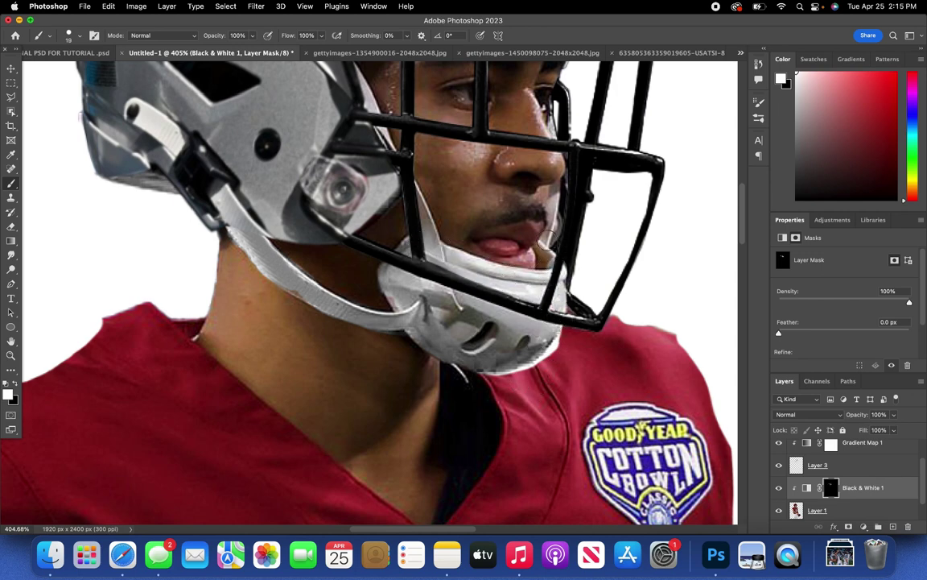
- Desaturate the chin cup's rim, the inner strap beside the cheek and the strap's joint by painting white on the mask
{"action": "left_click_drag", "start_coordinate": [549, 256], "coordinate": [545, 248]}
{"action": "left_click_drag", "start_coordinate": [432, 243], "coordinate": [387, 158]}
{"action": "key", "text": "f"}
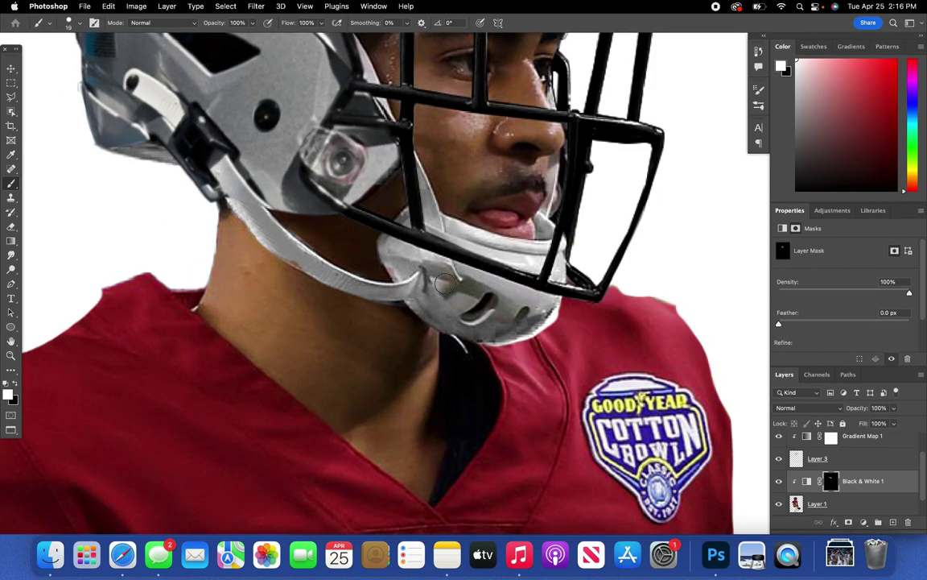
{"action": "mouse_move", "coordinate": [424, 294]}
{"action": "left_mouse_down"}
{"action": "mouse_move", "coordinate": [404, 269]}
{"action": "mouse_move", "coordinate": [370, 297]}
{"action": "left_mouse_up"}
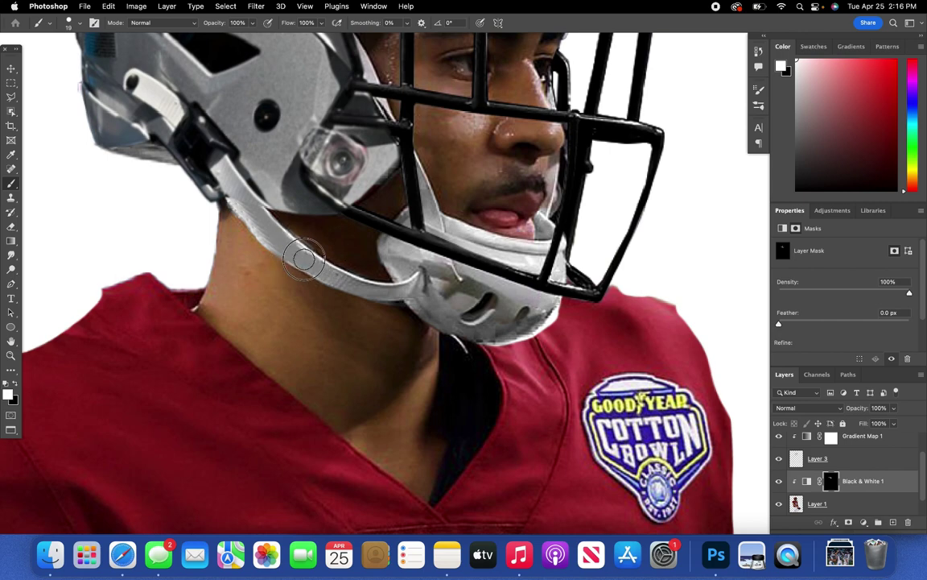
- Refine the Black & White 1 mask around the chin cup, painting white over its rim, strap joint and vent slots
{"action": "key", "text": "x"}
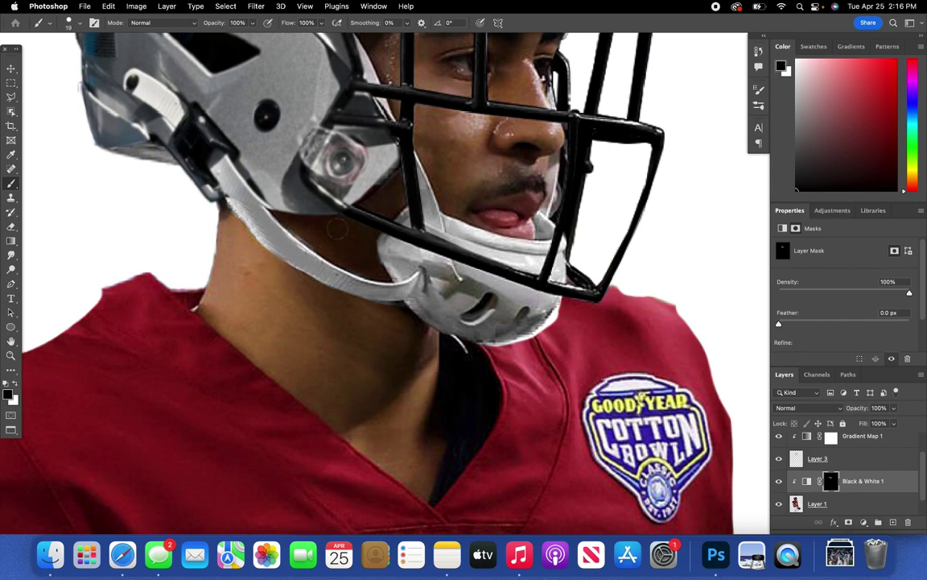
{"action": "scroll", "coordinate": [435, 211], "scroll_direction": "up", "scroll_amount": 10}
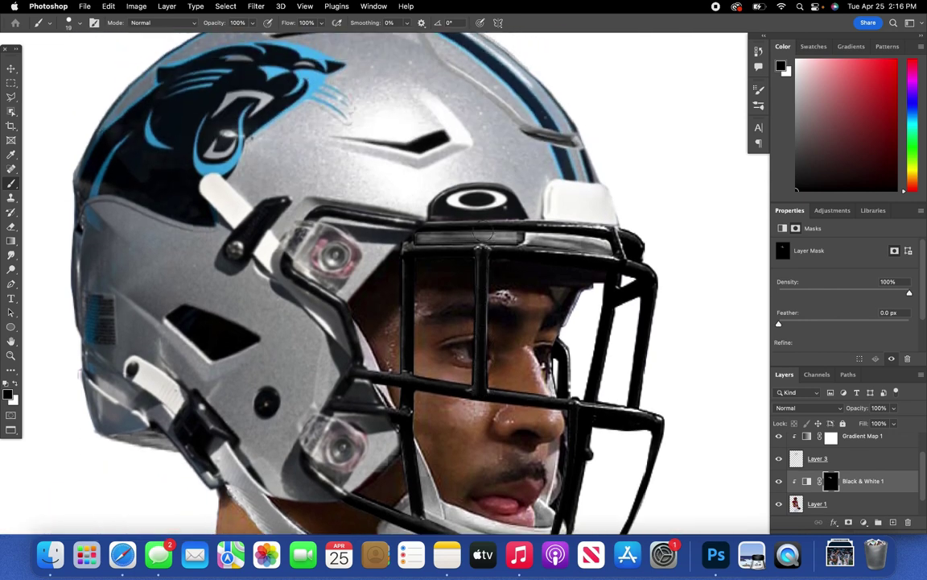
{"action": "scroll", "coordinate": [474, 232], "scroll_direction": "down", "scroll_amount": 5}
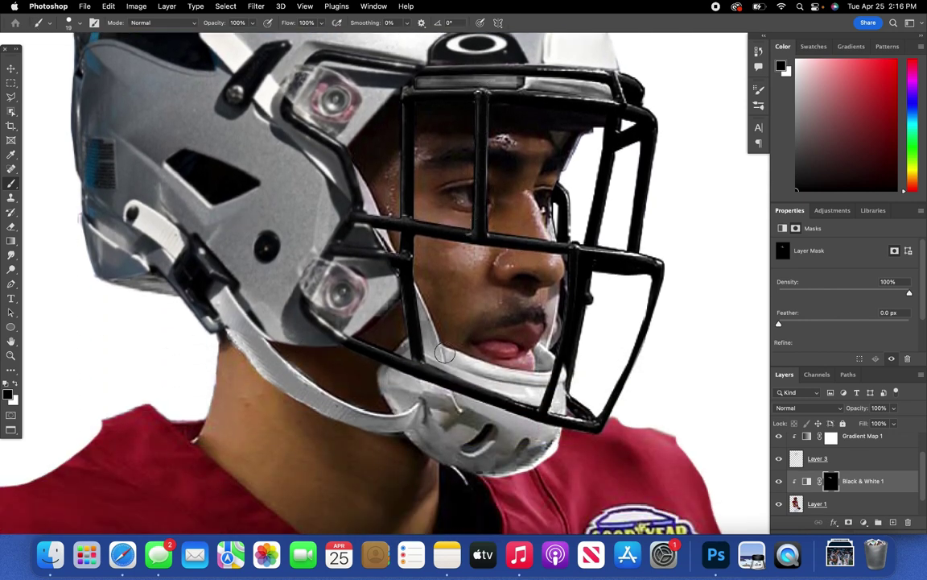
{"action": "key", "text": "x"}
{"action": "key", "text": "x"}
{"action": "key", "text": "x"}
{"action": "key", "text": "x"}
{"action": "key", "text": "x"}
{"action": "mouse_move", "coordinate": [548, 369]}
{"action": "left_mouse_down"}
{"action": "mouse_move", "coordinate": [544, 350]}
{"action": "mouse_move", "coordinate": [545, 363]}
{"action": "left_mouse_up"}
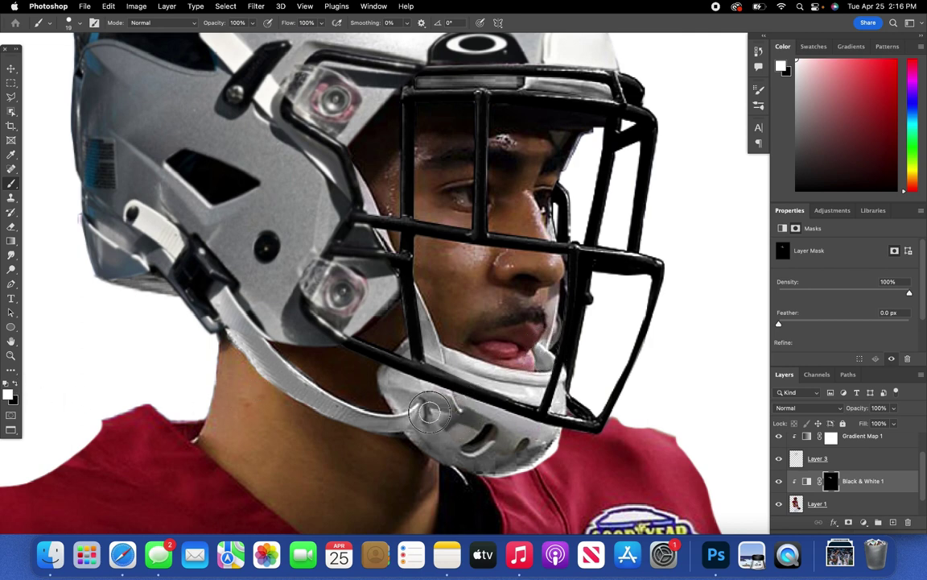
{"action": "mouse_move", "coordinate": [429, 412]}
{"action": "left_mouse_down"}
{"action": "mouse_move", "coordinate": [470, 427]}
{"action": "mouse_move", "coordinate": [498, 457]}
{"action": "mouse_move", "coordinate": [527, 435]}
{"action": "left_mouse_up"}
{"action": "key", "text": "x"}
{"action": "key", "text": "bracketright"}
{"action": "key", "text": "bracketright"}
{"action": "key", "text": "bracketright"}
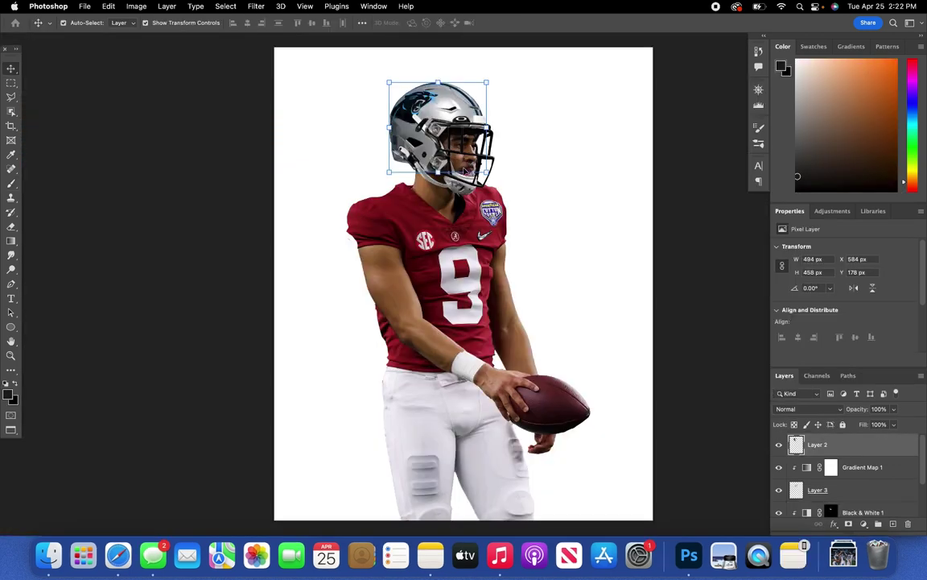
- Inspect the helmet and jersey up close, fit the whole image in view, and make Layer 1 the active layer
{"action": "scroll", "coordinate": [523, 170], "scroll_direction": "right", "scroll_amount": 4}
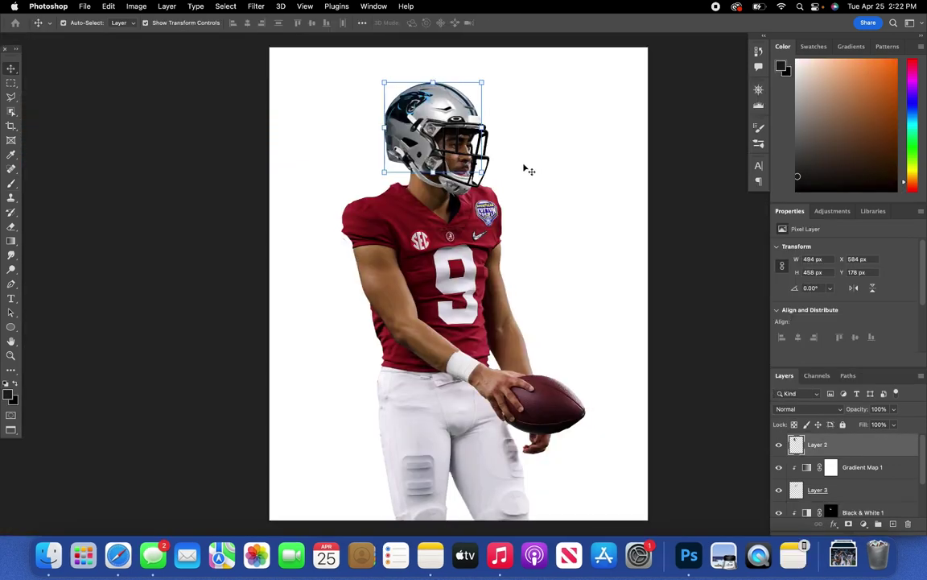
{"action": "scroll", "coordinate": [507, 166], "scroll_direction": "down", "scroll_amount": 1}
{"action": "scroll", "coordinate": [507, 167], "scroll_direction": "up", "scroll_amount": 1}
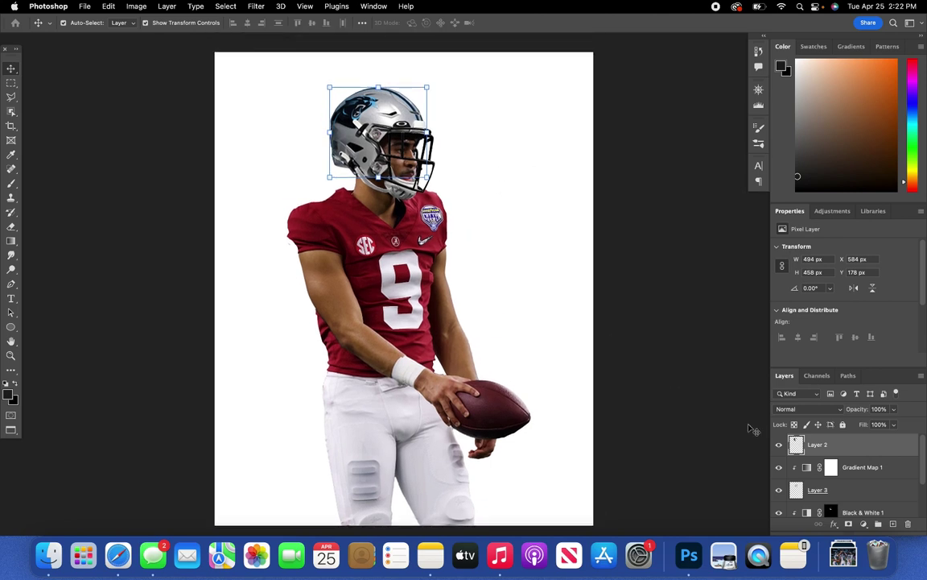
{"action": "left_click", "coordinate": [837, 493]}
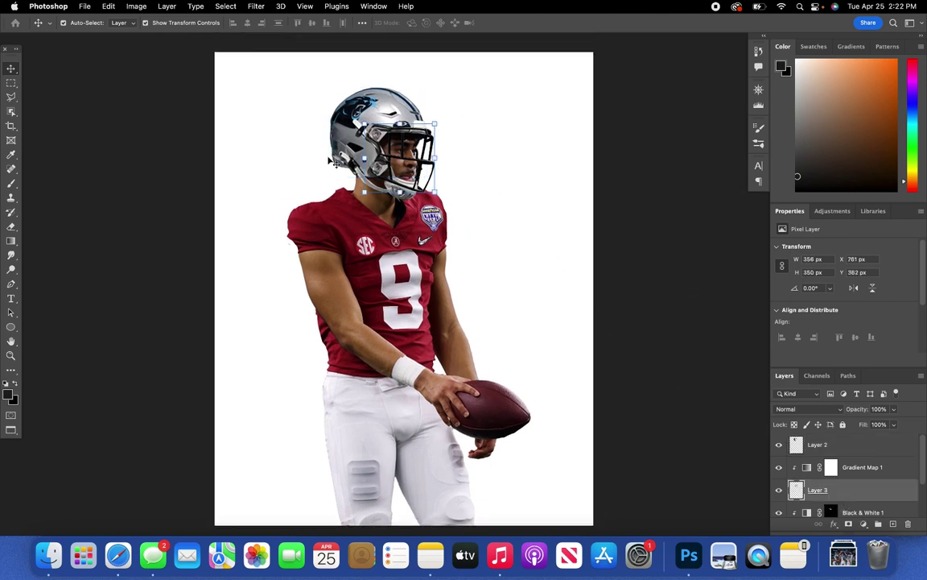
{"action": "scroll", "coordinate": [519, 342], "scroll_direction": "up", "scroll_amount": 1}
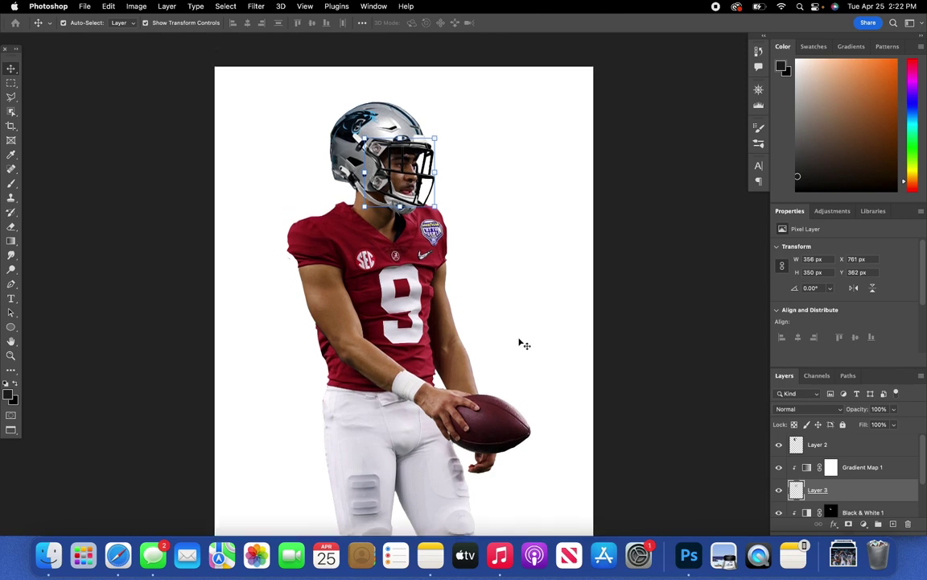
{"action": "scroll", "coordinate": [442, 207], "scroll_direction": "up", "scroll_amount": 6}
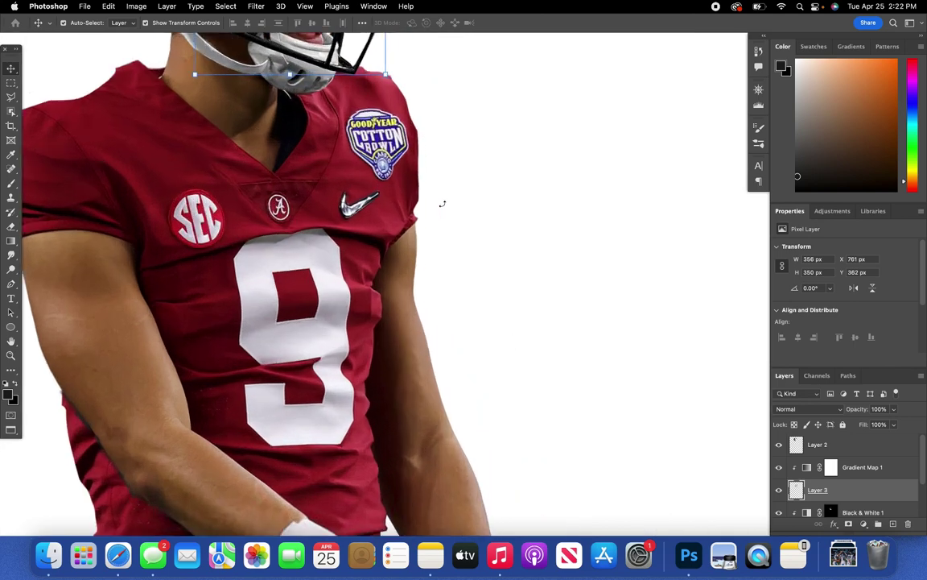
{"action": "scroll", "coordinate": [443, 206], "scroll_direction": "up", "scroll_amount": 5}
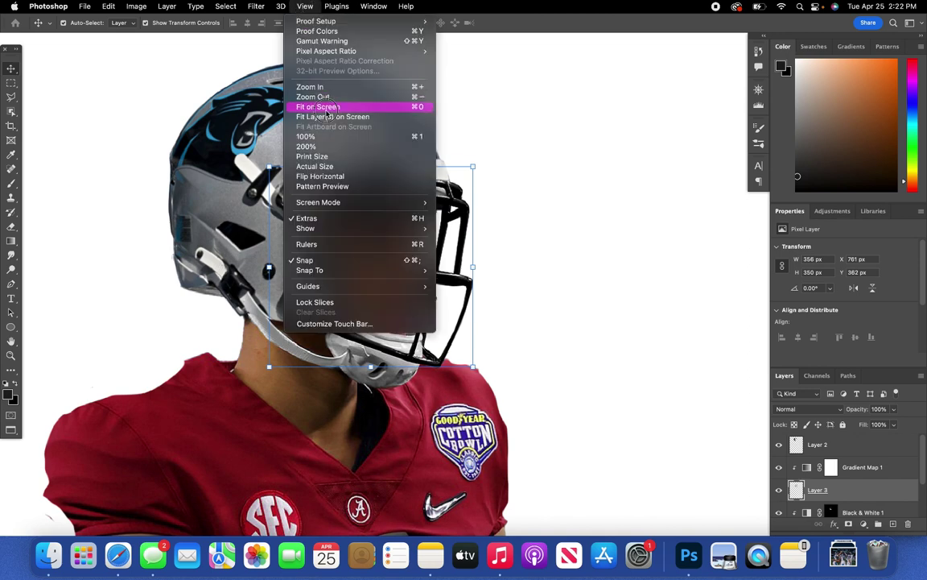
{"action": "left_click", "coordinate": [318, 106]}
{"action": "scroll", "coordinate": [890, 497], "scroll_direction": "down", "scroll_amount": 2}
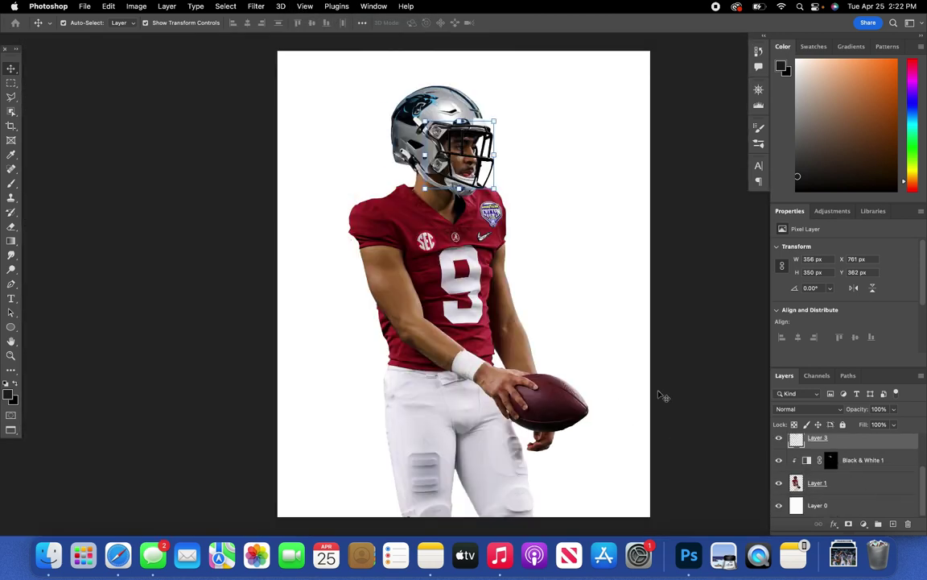
{"action": "scroll", "coordinate": [659, 394], "scroll_direction": "right", "scroll_amount": 3}
{"action": "left_click", "coordinate": [849, 490]}
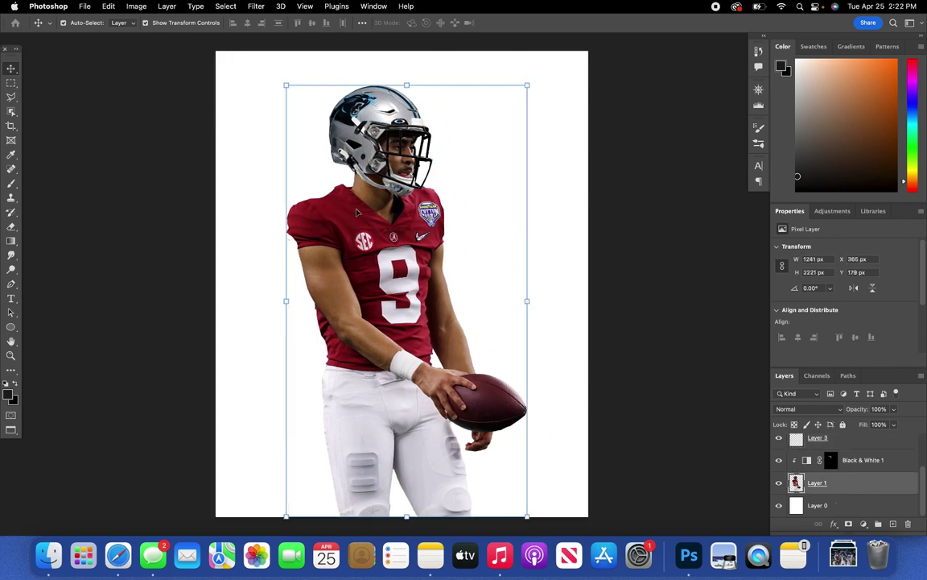
{"action": "left_click", "coordinate": [11, 112]}
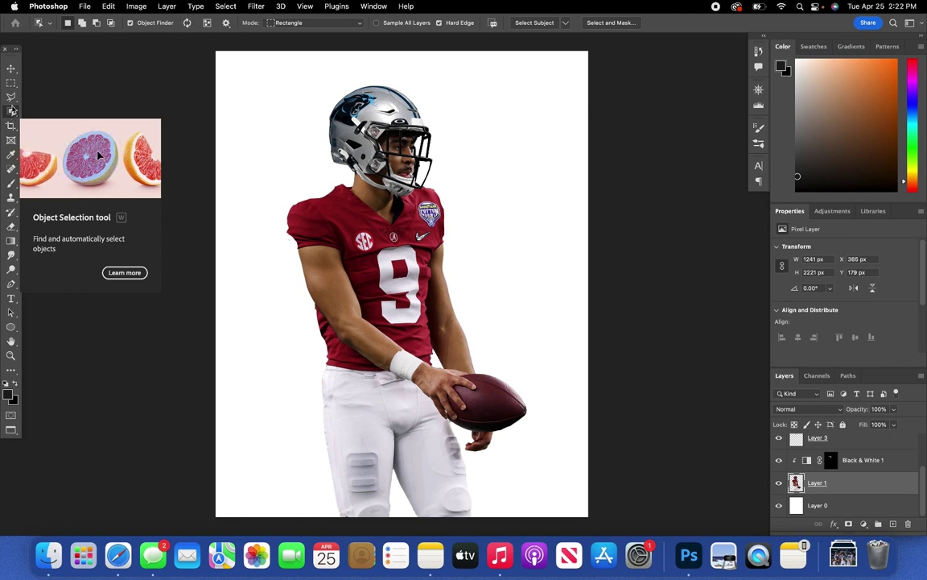
{"action": "right_click", "coordinate": [12, 111]}
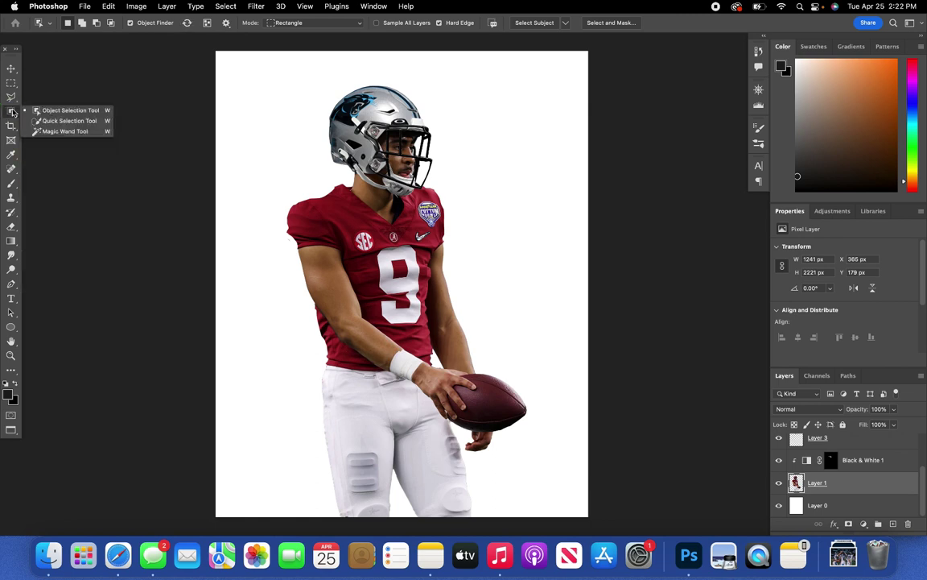
{"action": "left_click", "coordinate": [69, 121]}
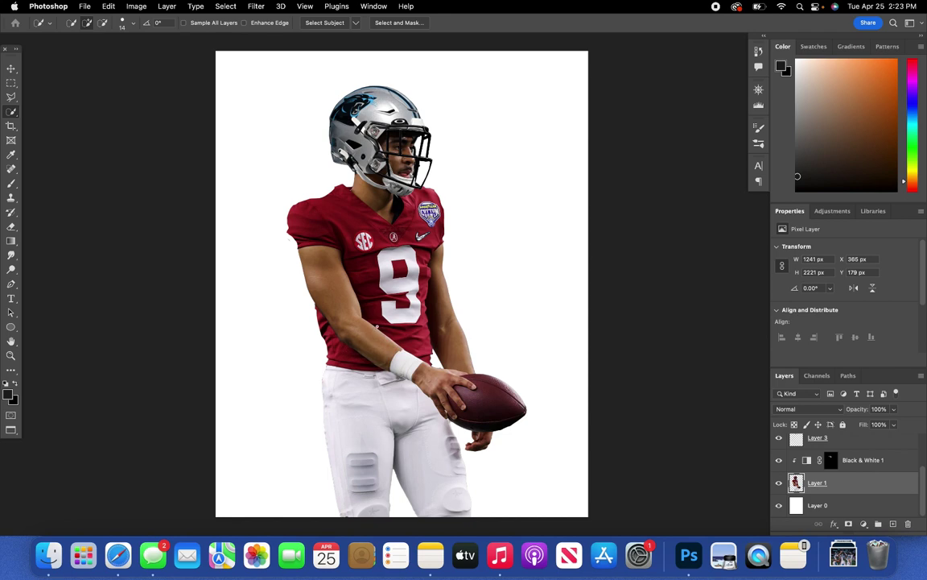
{"action": "scroll", "coordinate": [347, 315], "scroll_direction": "up", "scroll_amount": 3}
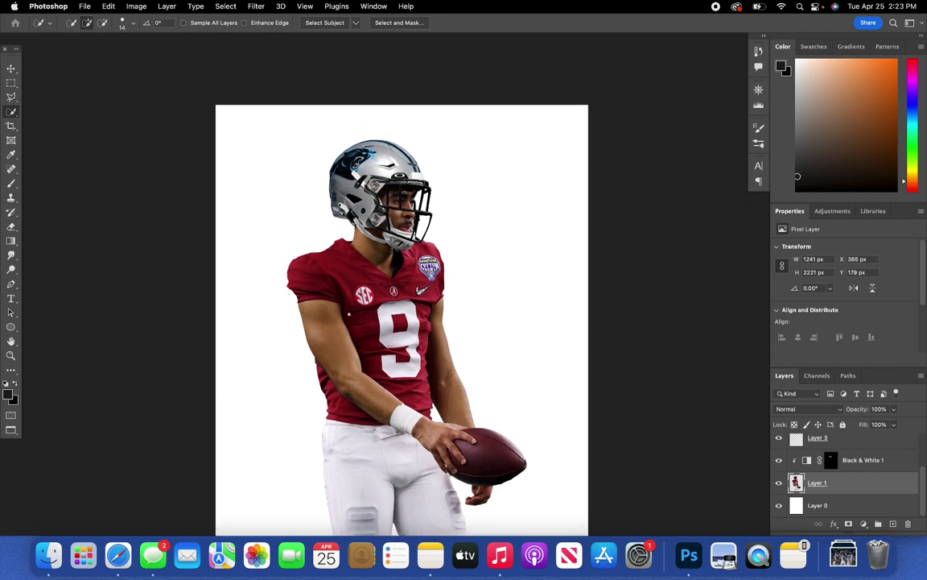
- Start a Pen tool path on Layer 1 along the hem of the jersey sleeve above the player's bent arm
{"action": "left_click", "coordinate": [11, 283]}
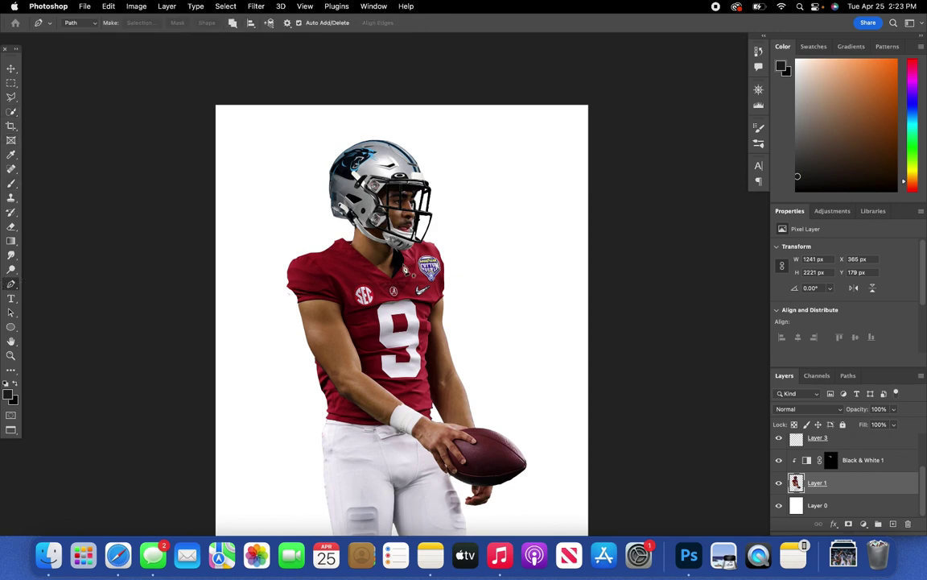
{"action": "scroll", "coordinate": [408, 268], "scroll_direction": "down", "scroll_amount": 1}
{"action": "scroll", "coordinate": [408, 266], "scroll_direction": "up", "scroll_amount": 5}
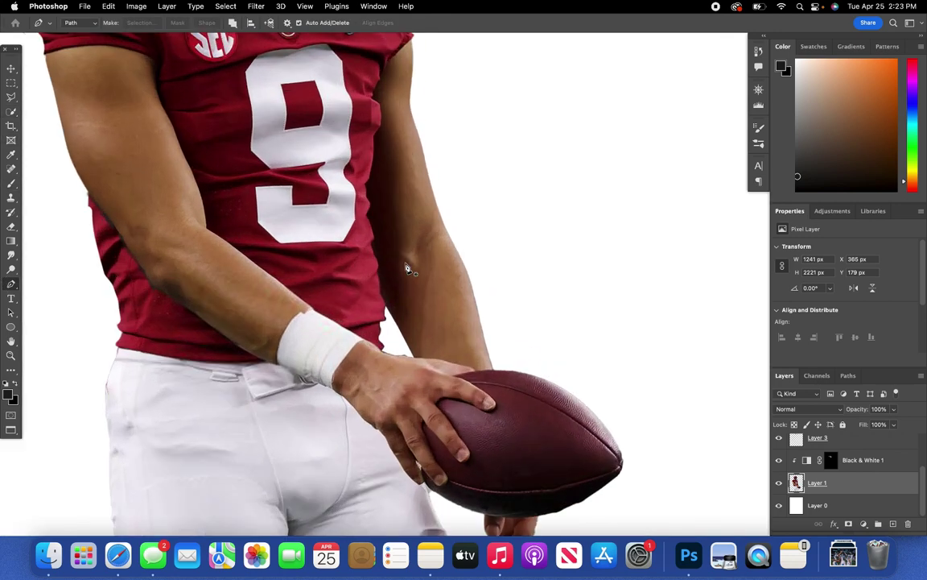
{"action": "scroll", "coordinate": [408, 269], "scroll_direction": "up", "scroll_amount": 3}
{"action": "scroll", "coordinate": [408, 269], "scroll_direction": "up", "scroll_amount": 2}
{"action": "scroll", "coordinate": [408, 268], "scroll_direction": "down", "scroll_amount": 4}
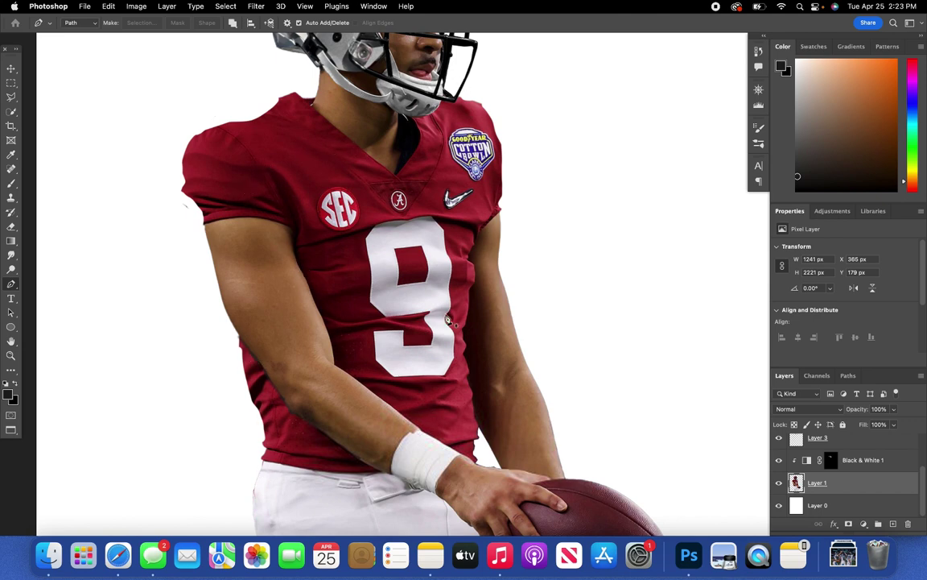
{"action": "scroll", "coordinate": [448, 319], "scroll_direction": "up", "scroll_amount": 3}
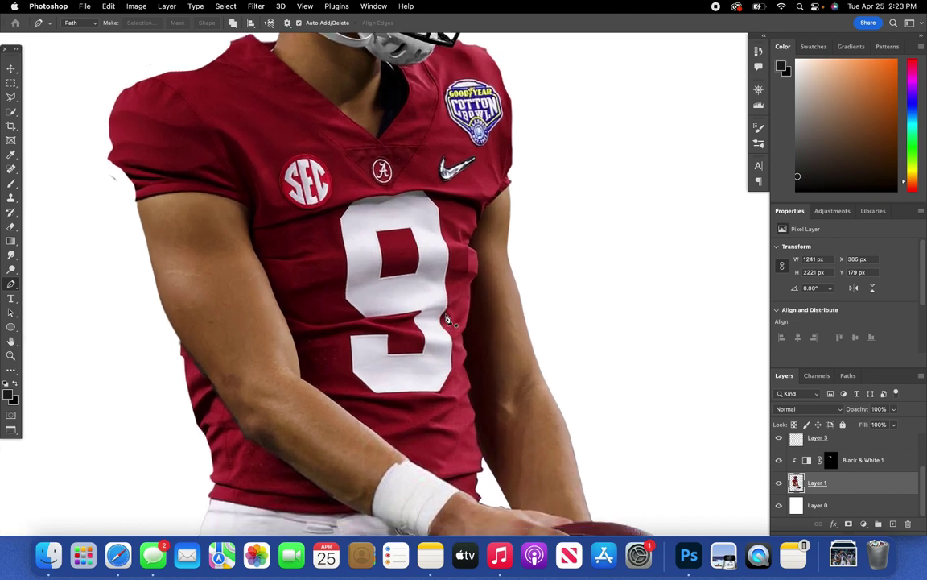
{"action": "left_click", "coordinate": [136, 200]}
{"action": "left_click", "coordinate": [145, 197]}
{"action": "left_click", "coordinate": [162, 193]}
{"action": "left_click", "coordinate": [183, 192]}
{"action": "left_click", "coordinate": [201, 191]}
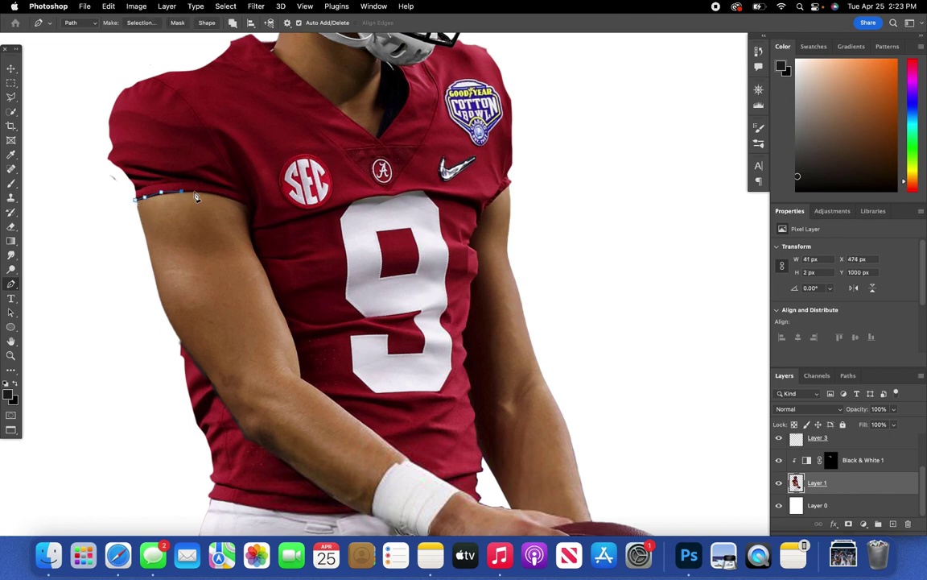
{"action": "left_click", "coordinate": [213, 194]}
{"action": "left_click", "coordinate": [222, 194]}
{"action": "left_click", "coordinate": [229, 195]}
- Continue the path down the arm's inner edge, along the forearm and wristband, to the jersey's lower corner beside the hand
{"action": "mouse_move", "coordinate": [274, 274]}
{"action": "left_mouse_down"}
{"action": "mouse_move", "coordinate": [234, 275]}
{"action": "mouse_move", "coordinate": [253, 350]}
{"action": "mouse_move", "coordinate": [394, 456]}
{"action": "left_mouse_up"}
{"action": "left_click", "coordinate": [392, 452]}
{"action": "scroll", "coordinate": [393, 453], "scroll_direction": "right", "scroll_amount": 1}
{"action": "left_click", "coordinate": [383, 460]}
{"action": "left_click", "coordinate": [399, 468]}
{"action": "left_click", "coordinate": [431, 488]}
{"action": "left_click", "coordinate": [449, 500]}
{"action": "left_click", "coordinate": [457, 506]}
{"action": "left_click", "coordinate": [464, 477]}
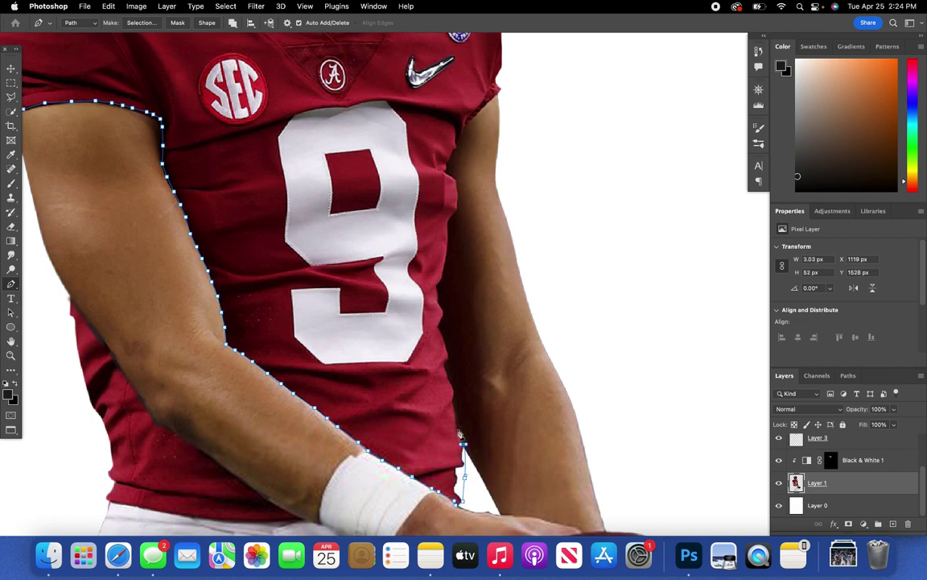
- Trace the jersey's far side, shoulder and collar, and close the path loosely outside the near shoulder
{"action": "mouse_move", "coordinate": [446, 326]}
{"action": "left_mouse_down"}
{"action": "mouse_move", "coordinate": [456, 152]}
{"action": "mouse_move", "coordinate": [501, 95]}
{"action": "mouse_move", "coordinate": [526, 159]}
{"action": "mouse_move", "coordinate": [432, 123]}
{"action": "mouse_move", "coordinate": [404, 135]}
{"action": "mouse_move", "coordinate": [358, 161]}
{"action": "mouse_move", "coordinate": [364, 209]}
{"action": "mouse_move", "coordinate": [372, 189]}
{"action": "mouse_move", "coordinate": [330, 252]}
{"action": "mouse_move", "coordinate": [192, 132]}
{"action": "mouse_move", "coordinate": [137, 122]}
{"action": "mouse_move", "coordinate": [232, 143]}
{"action": "mouse_move", "coordinate": [71, 234]}
{"action": "mouse_move", "coordinate": [126, 330]}
{"action": "left_mouse_up"}
{"action": "scroll", "coordinate": [453, 85], "scroll_direction": "up", "scroll_amount": 3}
{"action": "scroll", "coordinate": [120, 137], "scroll_direction": "left", "scroll_amount": 3}
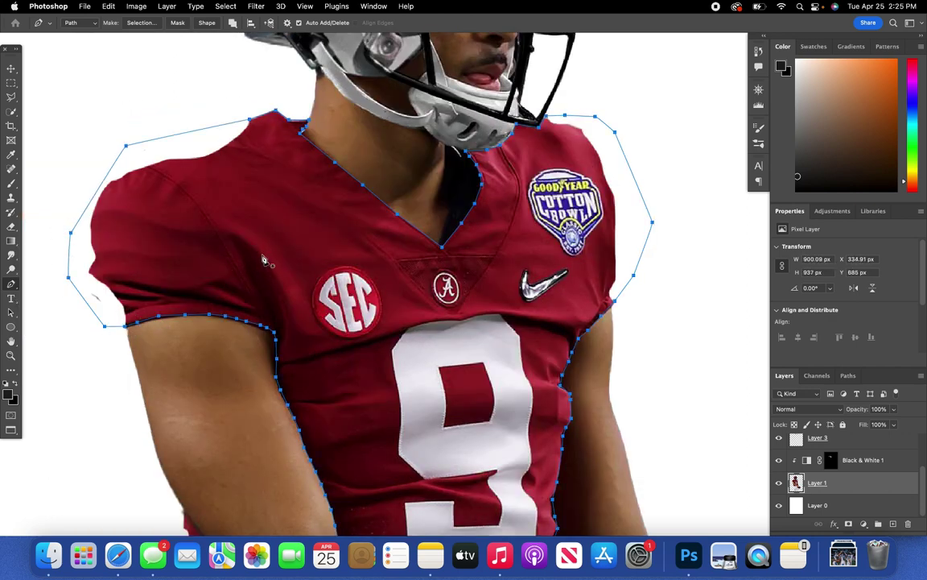
- Convert the closed jersey path into a new anti-aliased selection with a 0-pixel feather radius
{"action": "scroll", "coordinate": [242, 235], "scroll_direction": "down", "scroll_amount": 2}
{"action": "scroll", "coordinate": [448, 299], "scroll_direction": "down", "scroll_amount": 3}
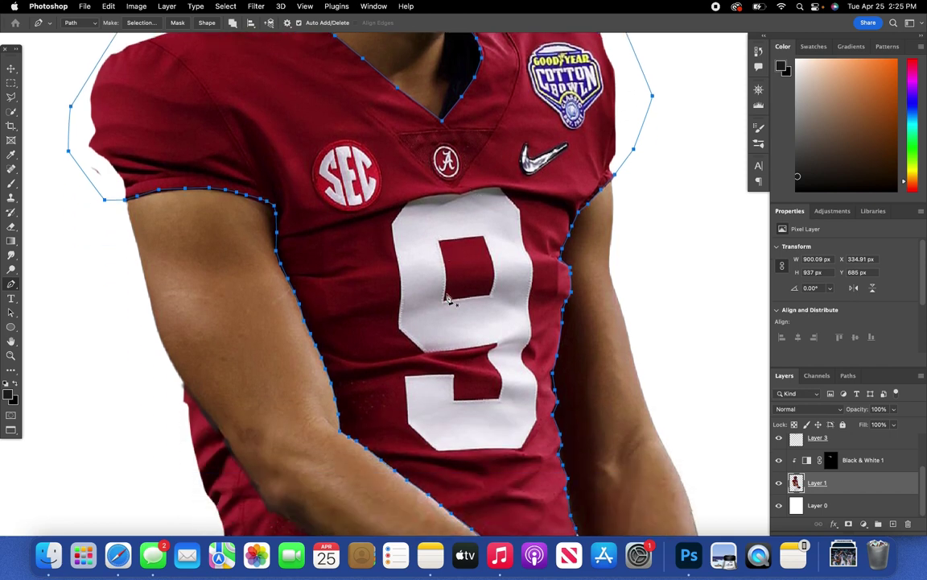
{"action": "right_click", "coordinate": [448, 300]}
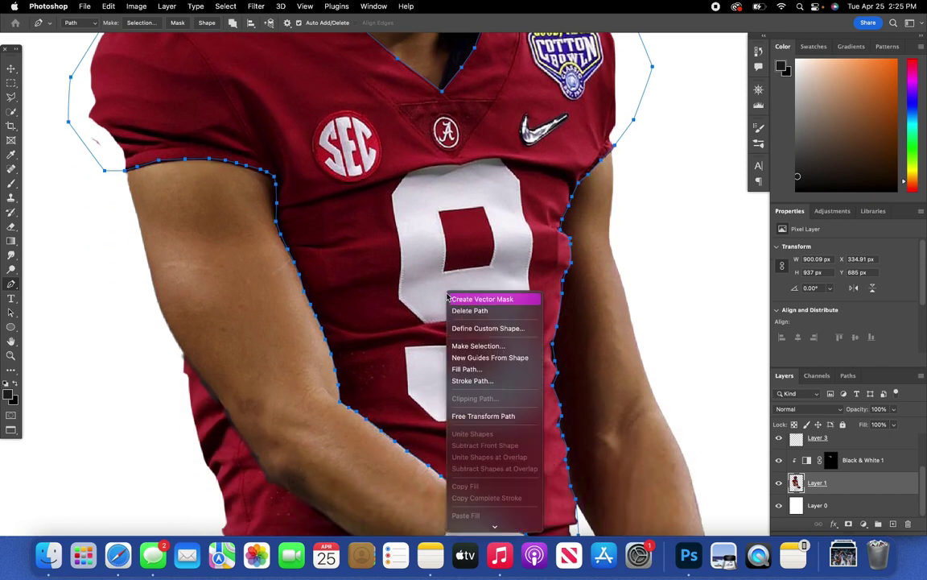
{"action": "left_click", "coordinate": [495, 346]}
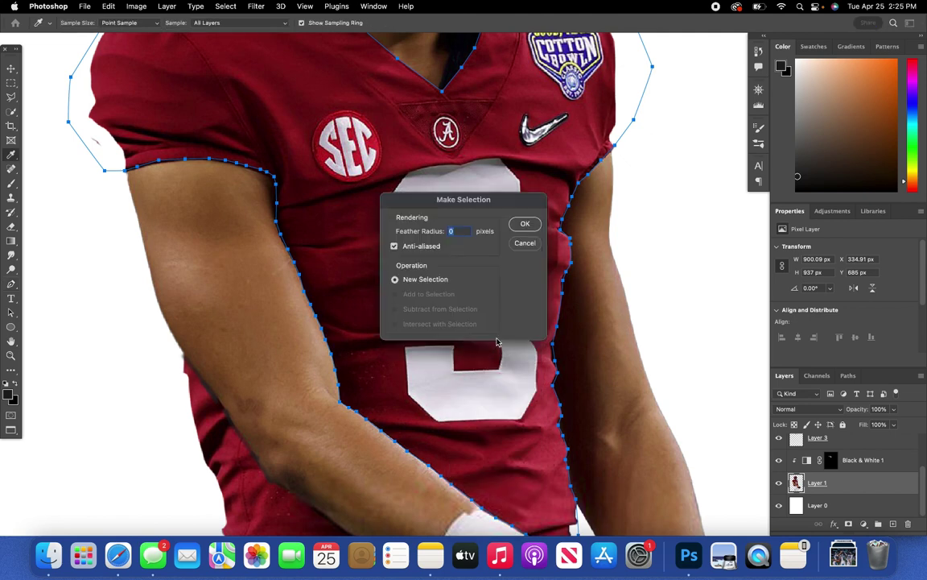
{"action": "left_click", "coordinate": [525, 225]}
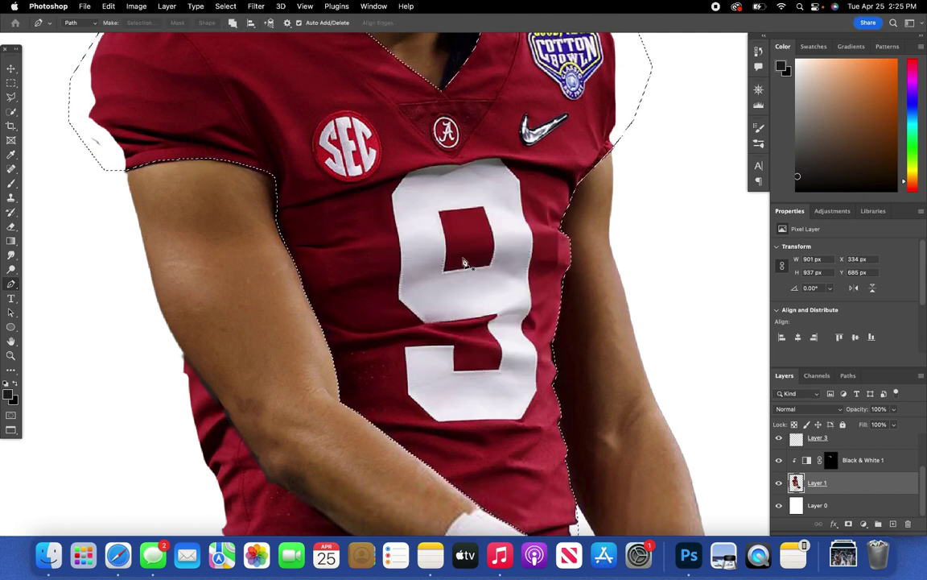
- Begin a second Pen path on the lower jersey section, following the underside of the bent elbow and forearm
{"action": "scroll", "coordinate": [476, 328], "scroll_direction": "down", "scroll_amount": 3}
{"action": "scroll", "coordinate": [476, 329], "scroll_direction": "down", "scroll_amount": 1}
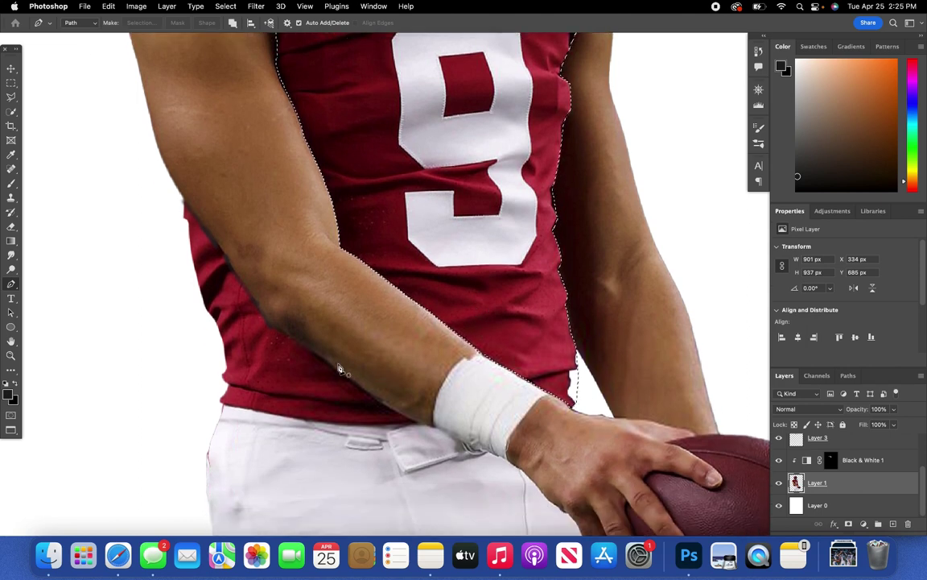
{"action": "scroll", "coordinate": [230, 243], "scroll_direction": "up", "scroll_amount": 1}
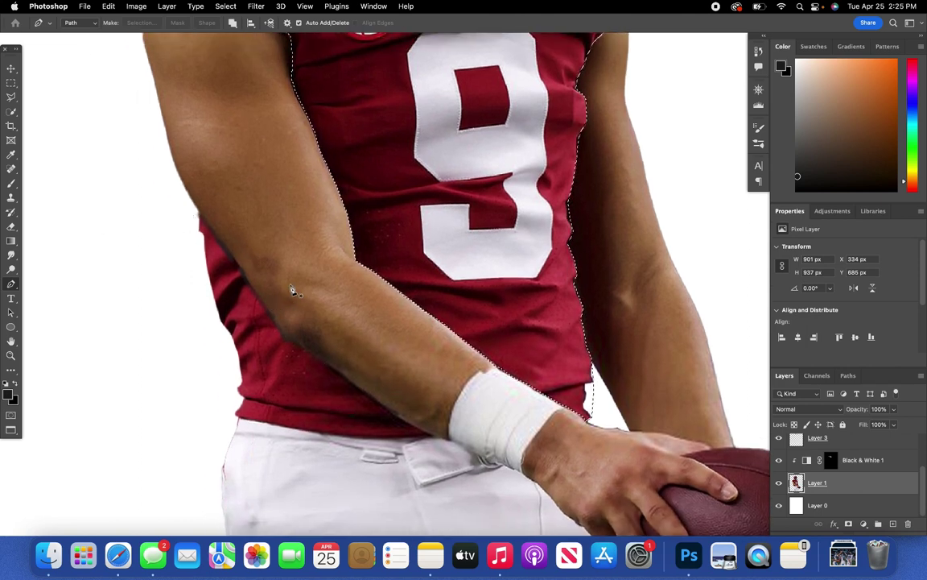
{"action": "left_click", "coordinate": [201, 215]}
{"action": "left_click", "coordinate": [221, 247]}
{"action": "left_click", "coordinate": [245, 275]}
{"action": "left_click", "coordinate": [263, 302]}
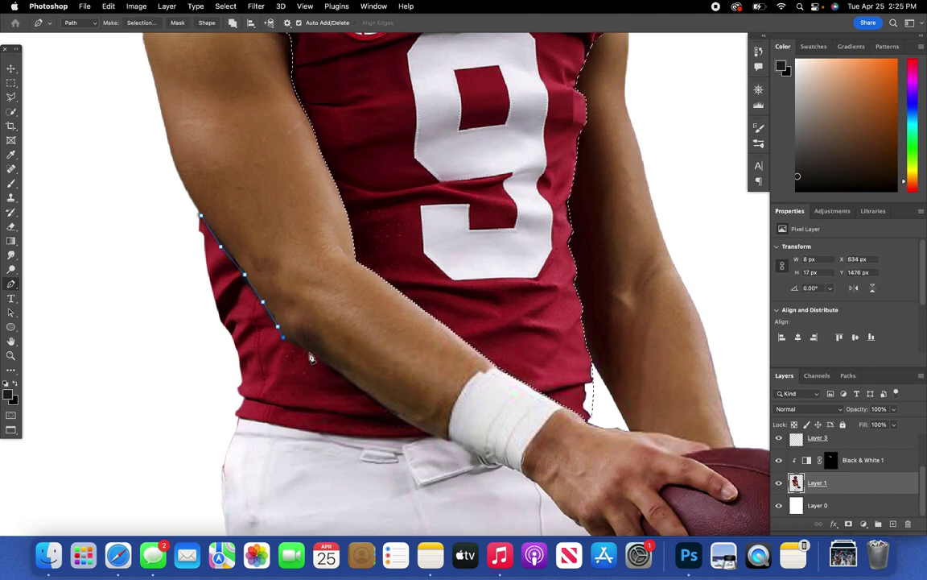
{"action": "left_click", "coordinate": [279, 326]}
{"action": "left_click", "coordinate": [284, 338]}
{"action": "left_click", "coordinate": [310, 353]}
{"action": "left_click", "coordinate": [342, 374]}
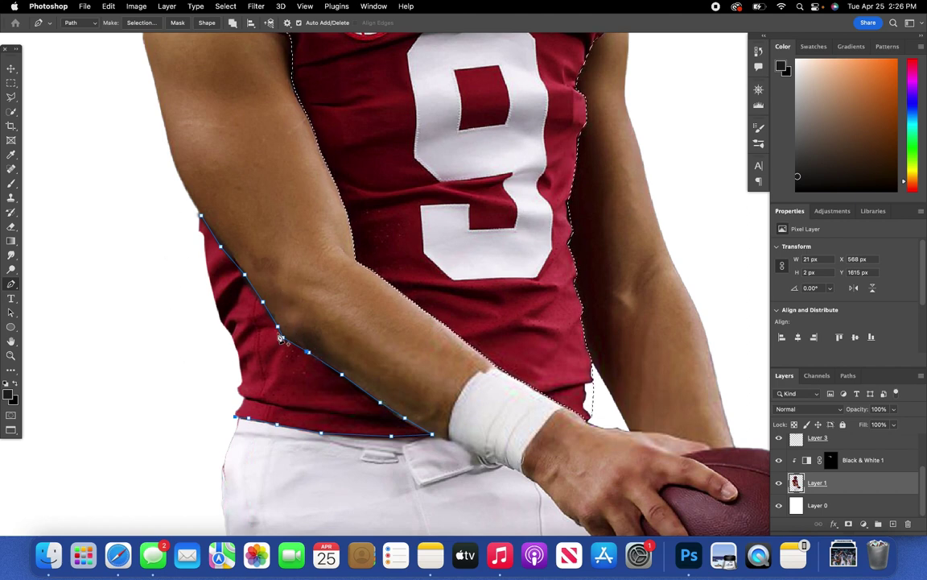
- Complete the second path along the jersey's bottom hem and loosely outside its side edge, closing it at the elbow
{"action": "left_click", "coordinate": [181, 381]}
{"action": "left_click", "coordinate": [166, 247]}
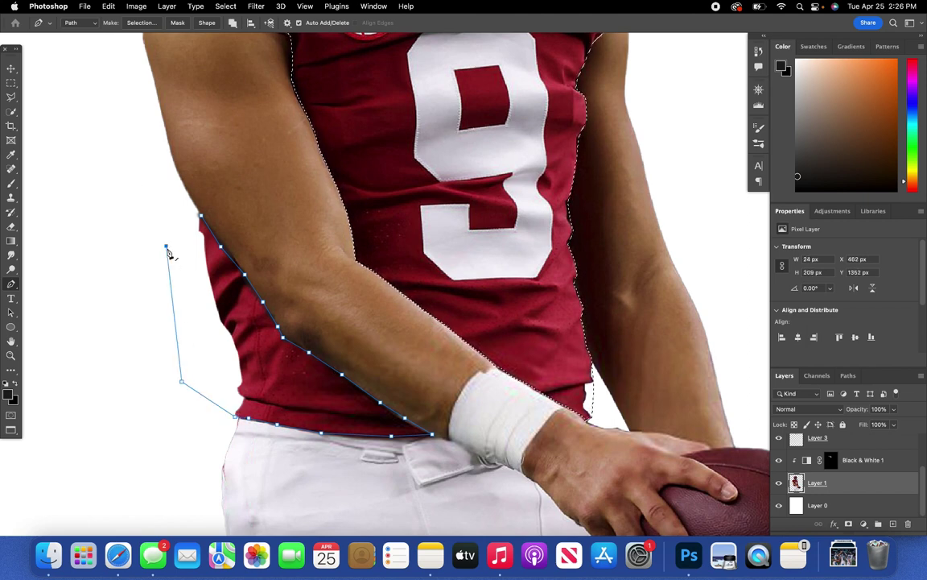
{"action": "left_click", "coordinate": [181, 221]}
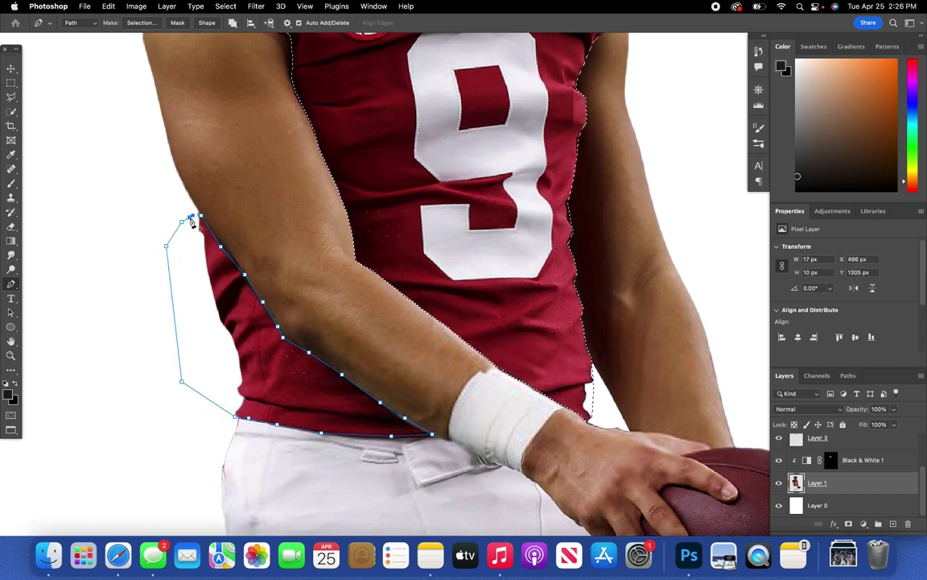
{"action": "left_click", "coordinate": [200, 219]}
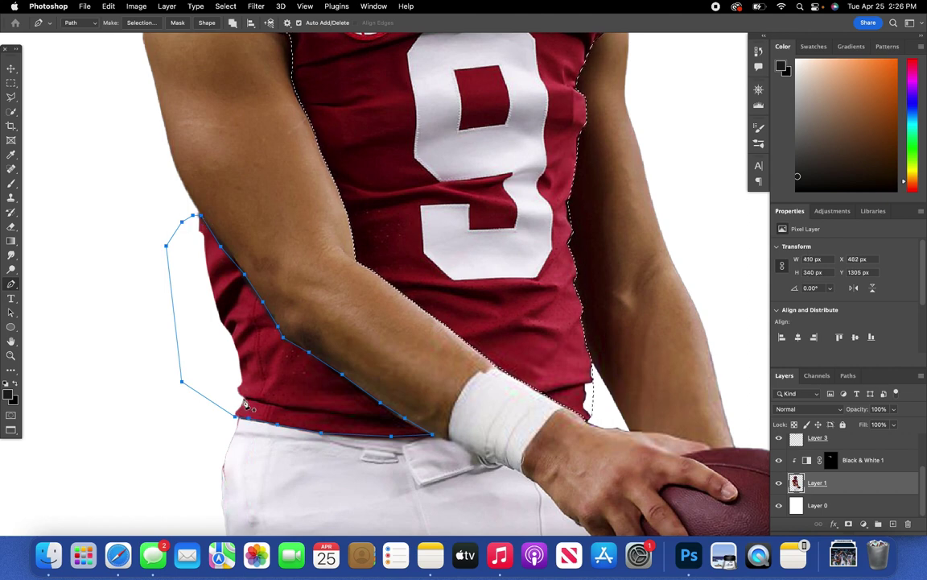
- Add the second path to the existing jersey selection with a 0-pixel feather radius and anti-aliasing
{"action": "right_click", "coordinate": [205, 223]}
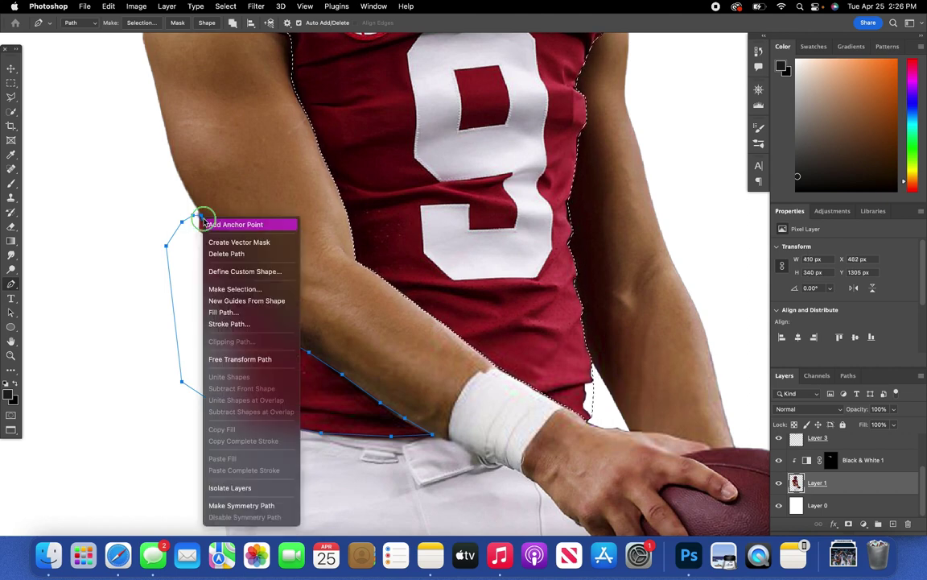
{"action": "left_click", "coordinate": [240, 289]}
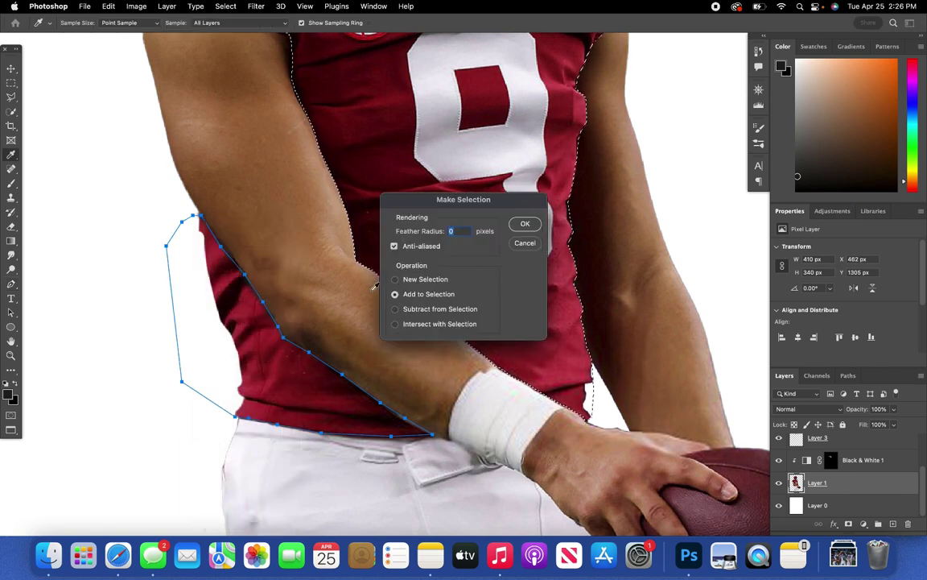
{"action": "left_click", "coordinate": [525, 224]}
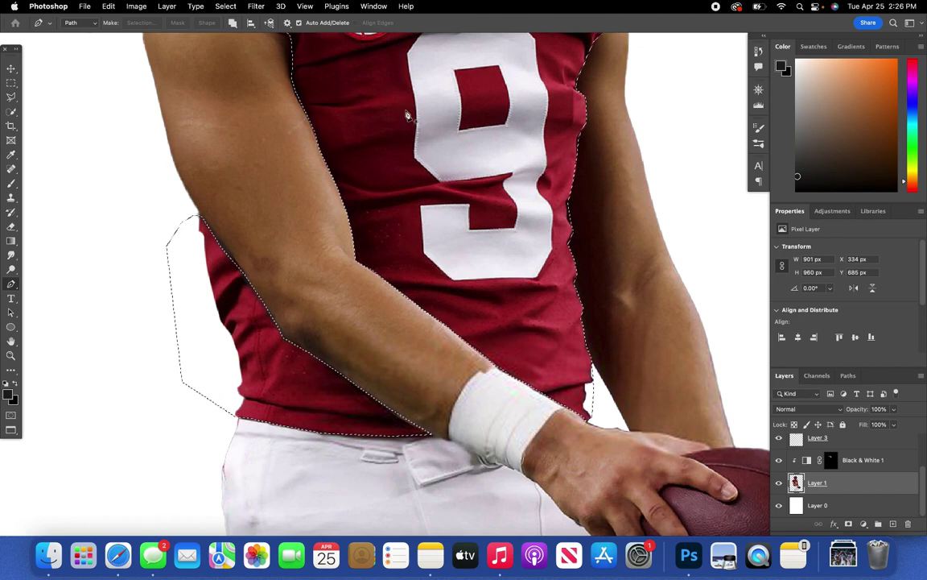
- Copy the selected jersey from Layer 1 onto its own new layer
{"action": "scroll", "coordinate": [465, 200], "scroll_direction": "up", "scroll_amount": 2}
{"action": "scroll", "coordinate": [465, 199], "scroll_direction": "up", "scroll_amount": 1}
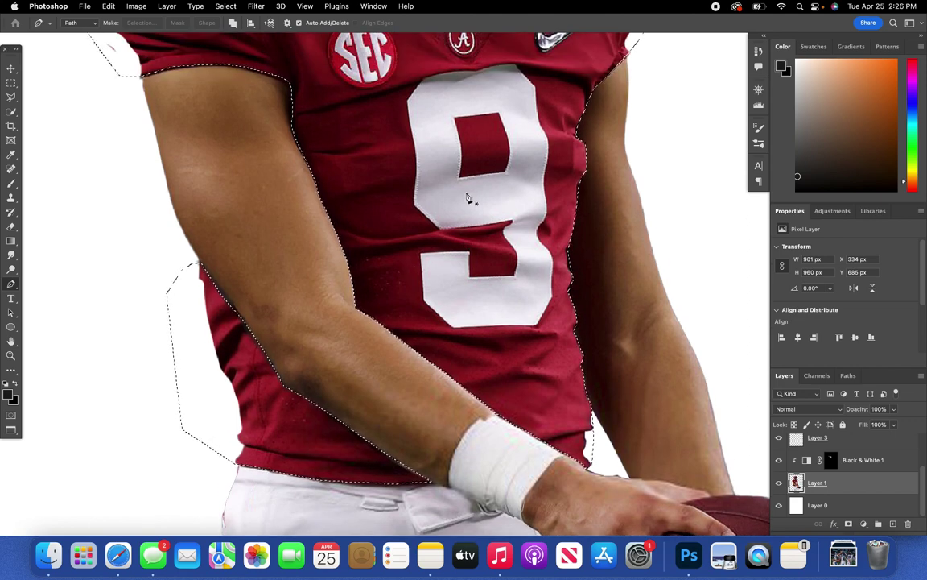
{"action": "key", "text": "super+j"}
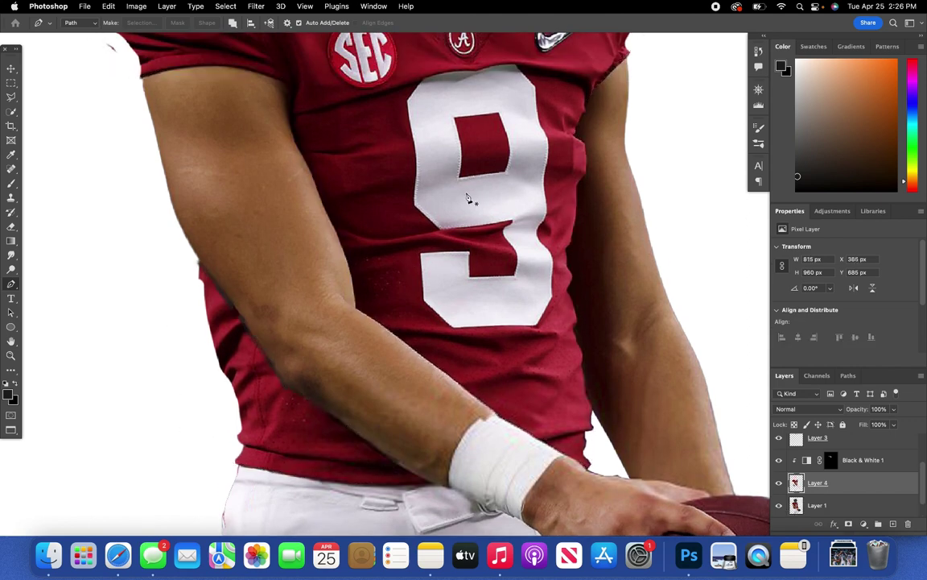
- Move the jersey copy, Layer 4, above the Black & White 1 adjustment layer and keep it as the active layer
{"action": "left_click", "coordinate": [281, 6]}
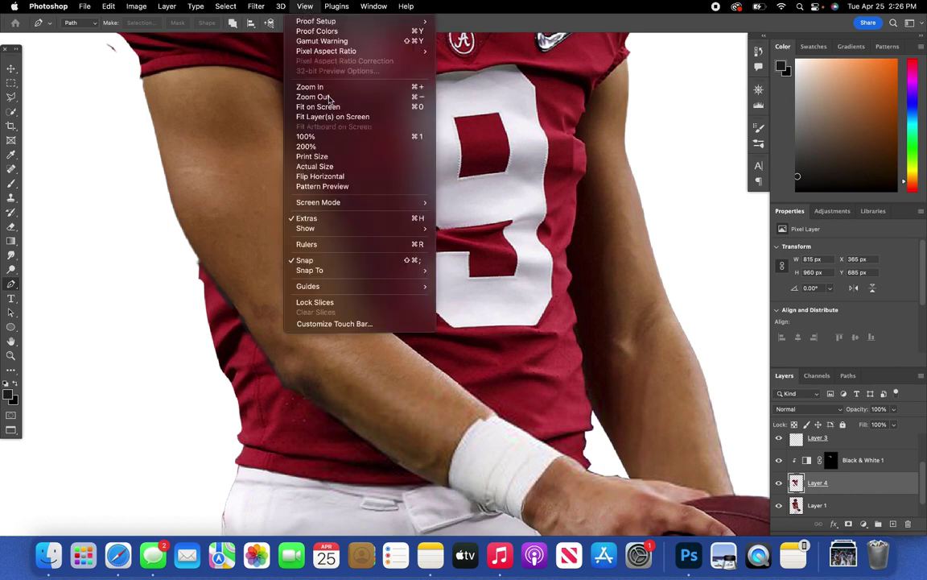
{"action": "left_click", "coordinate": [306, 103]}
{"action": "left_click", "coordinate": [11, 70]}
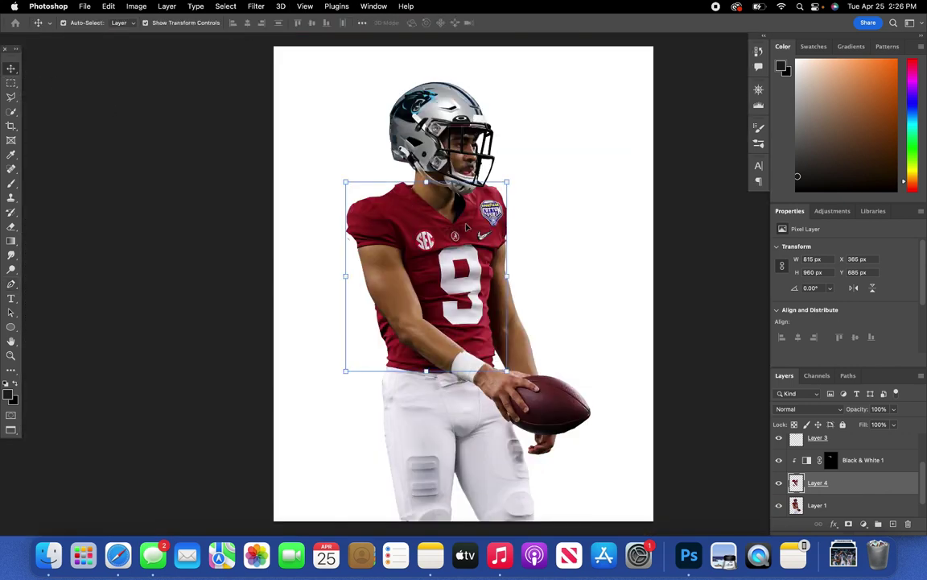
{"action": "scroll", "coordinate": [510, 244], "scroll_direction": "right", "scroll_amount": 2}
{"action": "left_click", "coordinate": [778, 505]}
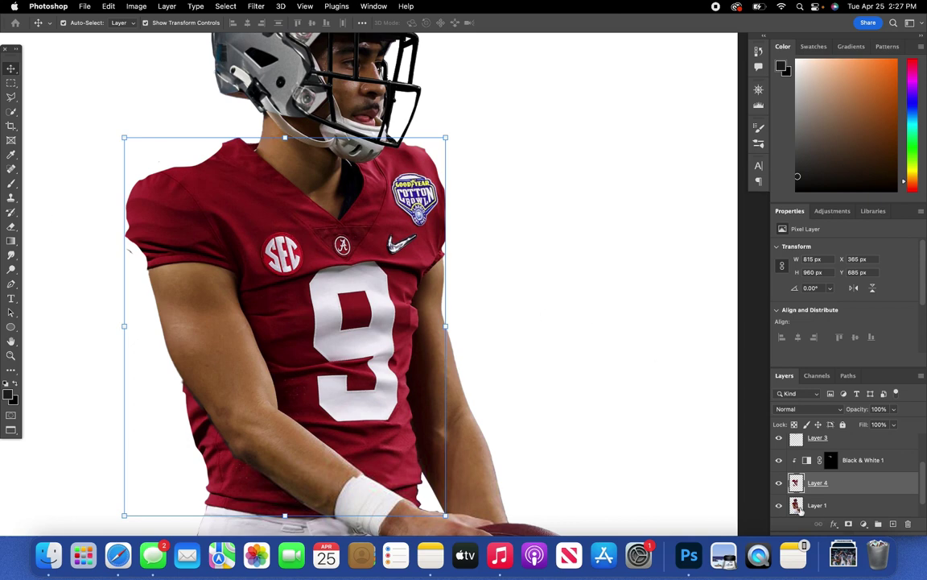
{"action": "left_click_drag", "start_coordinate": [852, 485], "coordinate": [842, 449]}
{"action": "left_click", "coordinate": [859, 483]}
{"action": "scroll", "coordinate": [641, 375], "scroll_direction": "up", "scroll_amount": 4}
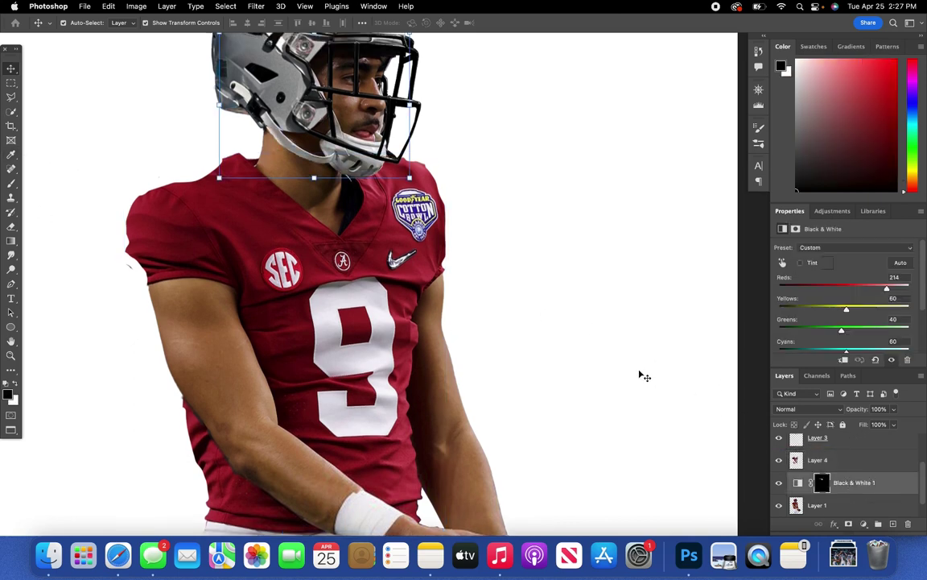
{"action": "left_click", "coordinate": [864, 465]}
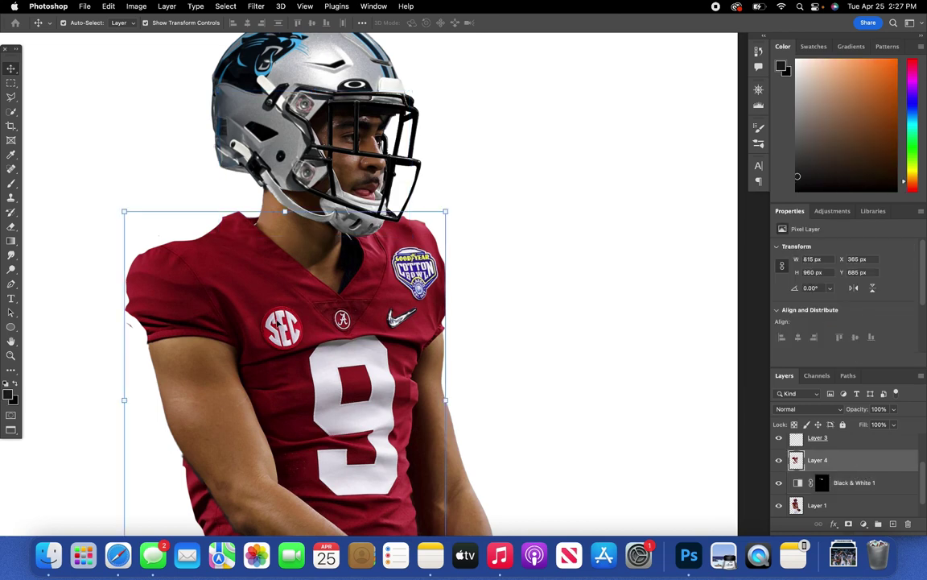
- Outline the round SEC patch on the jersey's chest with a closed Polygonal Lasso selection, leaving a small margin of red fabric
{"action": "scroll", "coordinate": [387, 349], "scroll_direction": "down", "scroll_amount": 5}
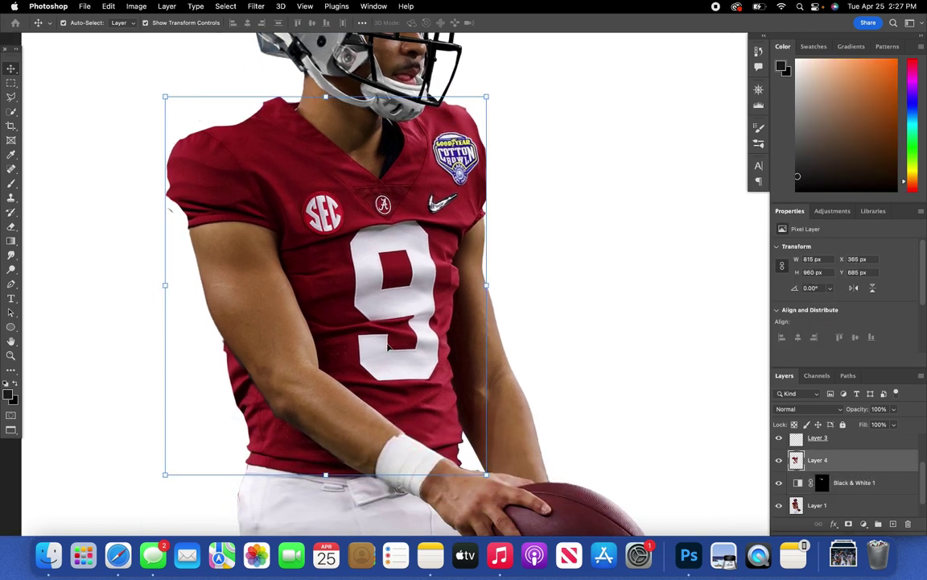
{"action": "scroll", "coordinate": [387, 349], "scroll_direction": "up", "scroll_amount": 2}
{"action": "scroll", "coordinate": [387, 350], "scroll_direction": "left", "scroll_amount": 3}
{"action": "left_click", "coordinate": [10, 97]}
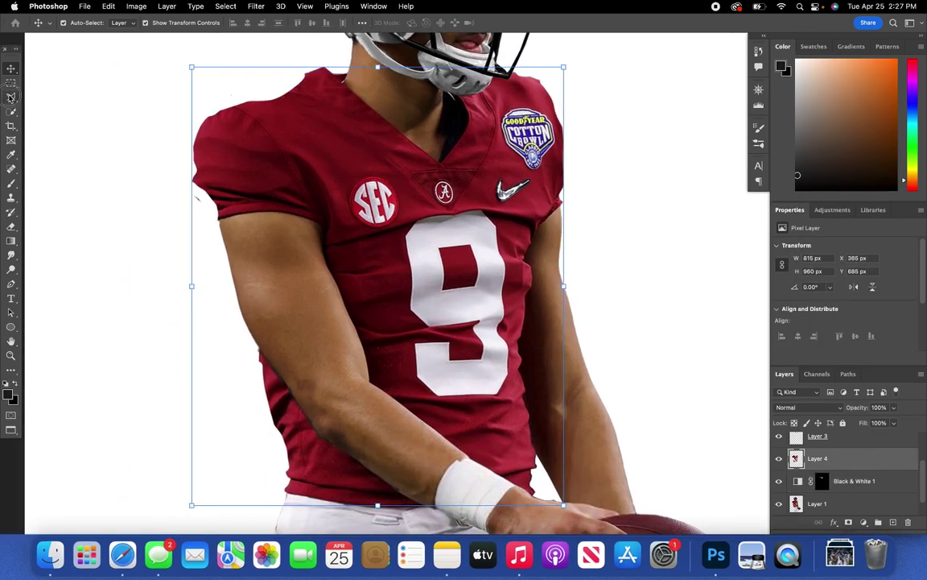
{"action": "left_click", "coordinate": [10, 96]}
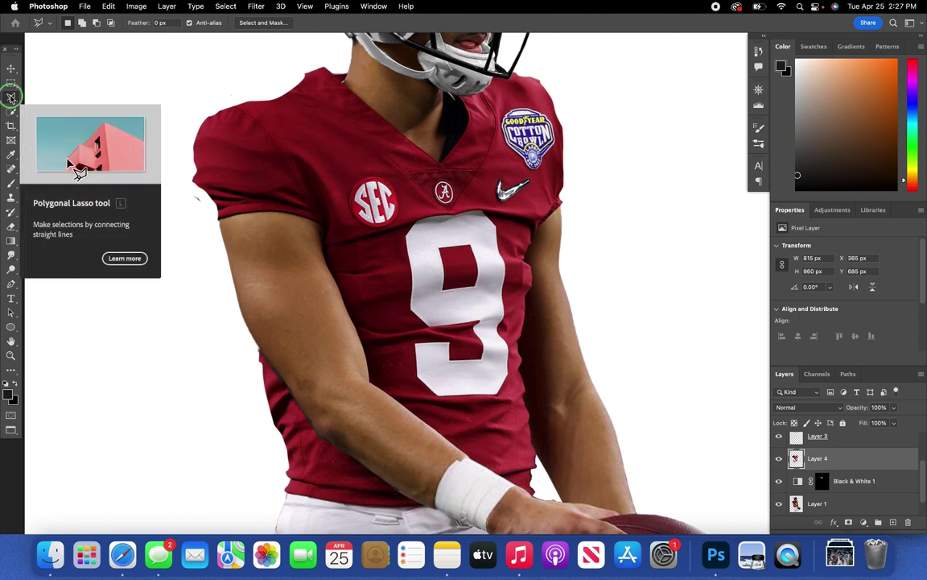
{"action": "right_click", "coordinate": [11, 97]}
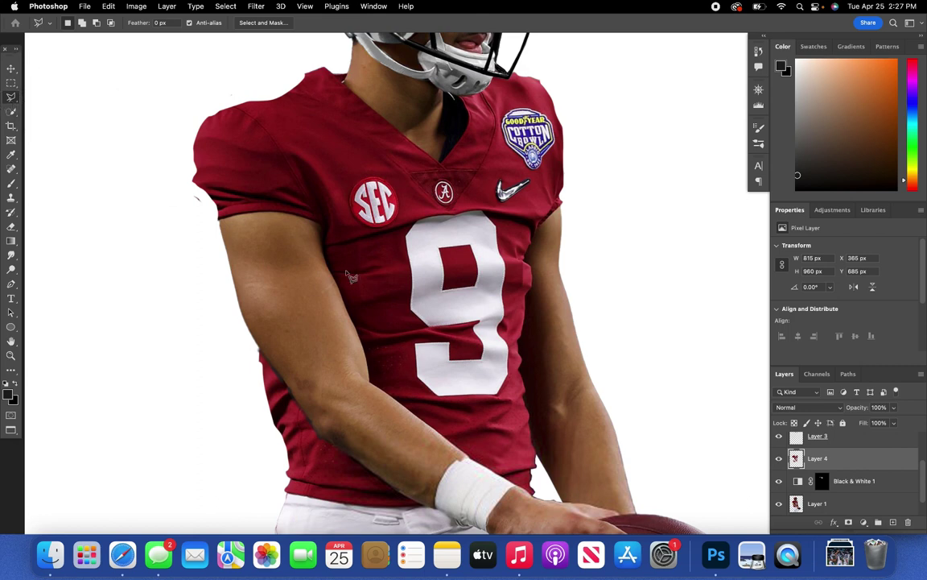
{"action": "left_click", "coordinate": [50, 106]}
{"action": "scroll", "coordinate": [396, 189], "scroll_direction": "up", "scroll_amount": 5}
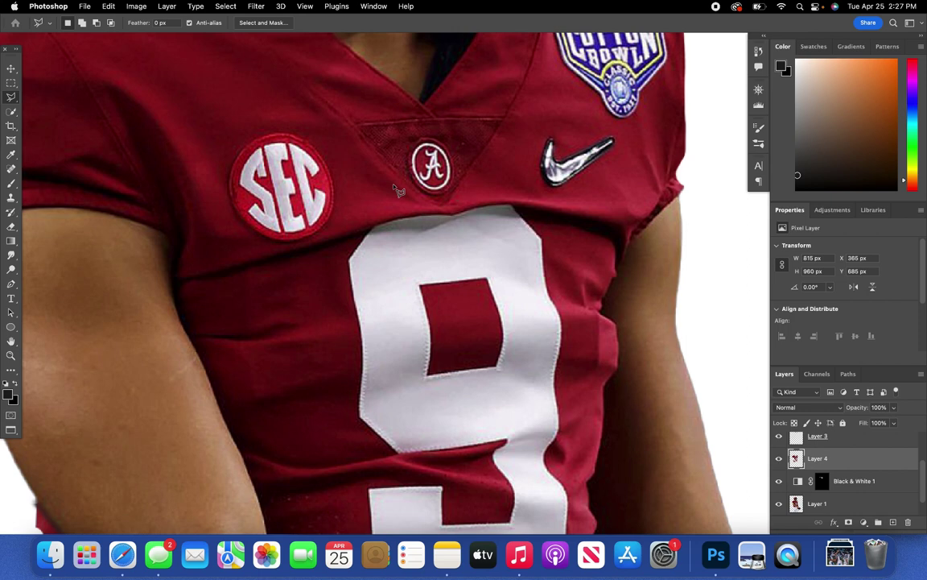
{"action": "scroll", "coordinate": [355, 186], "scroll_direction": "up", "scroll_amount": 3}
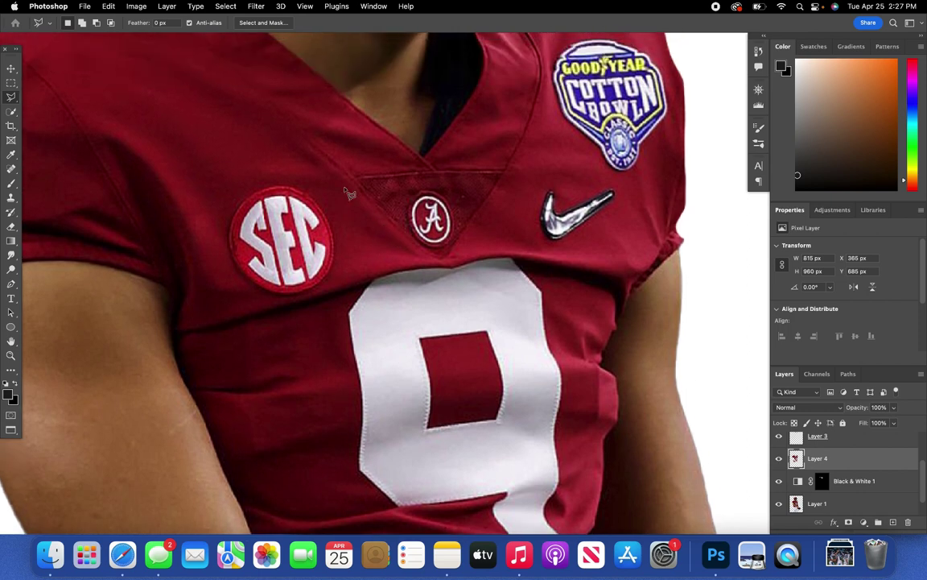
{"action": "left_click", "coordinate": [238, 204]}
{"action": "left_click", "coordinate": [224, 238]}
{"action": "left_click", "coordinate": [236, 283]}
{"action": "left_click", "coordinate": [266, 295]}
{"action": "left_click", "coordinate": [319, 298]}
{"action": "left_click", "coordinate": [340, 283]}
{"action": "left_click", "coordinate": [341, 241]}
{"action": "left_click", "coordinate": [331, 207]}
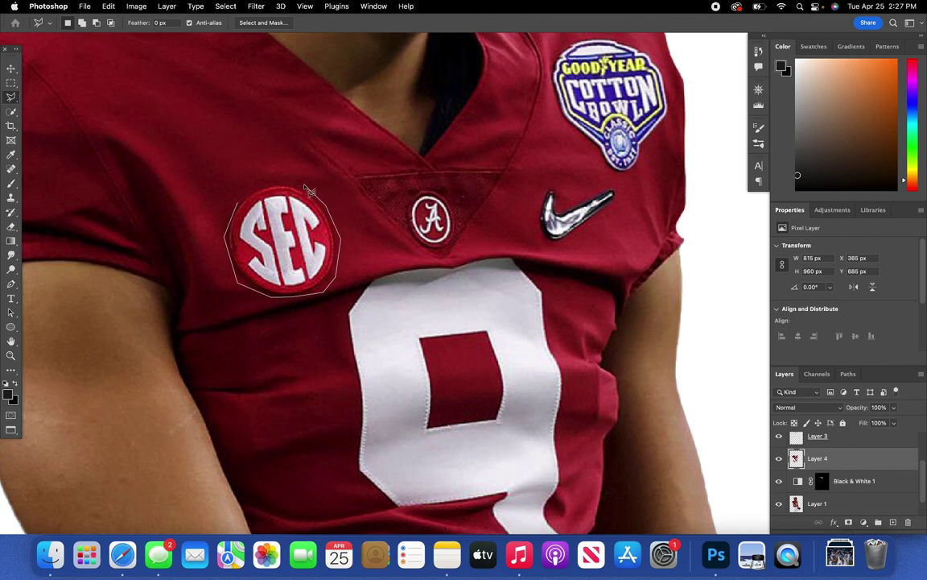
{"action": "left_click", "coordinate": [284, 184]}
{"action": "left_click", "coordinate": [239, 206]}
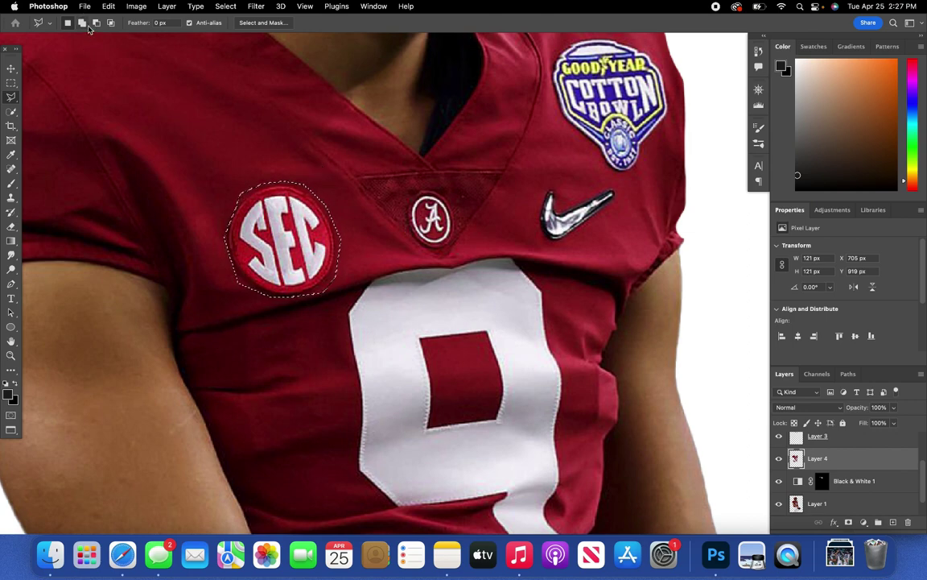
- Remove the selected SEC patch with a Content-Aware fill in Normal mode at 100% opacity with Color Adaptation, and deselect
{"action": "left_click", "coordinate": [108, 6]}
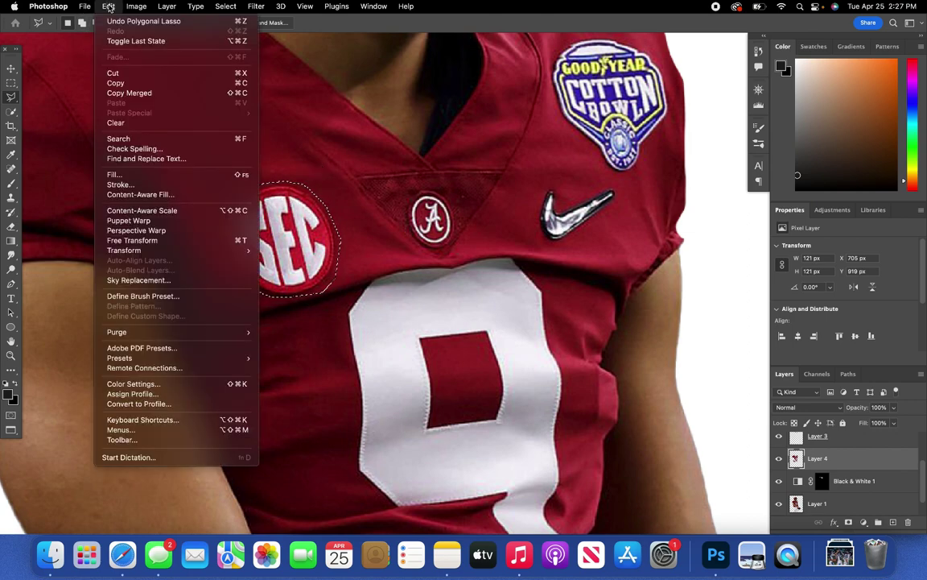
{"action": "left_click", "coordinate": [153, 174]}
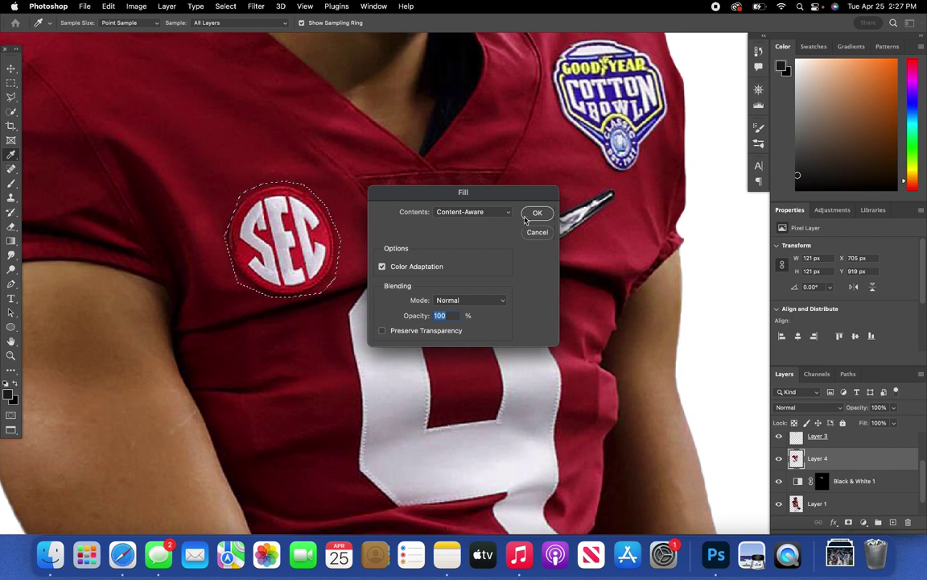
{"action": "left_click", "coordinate": [507, 212]}
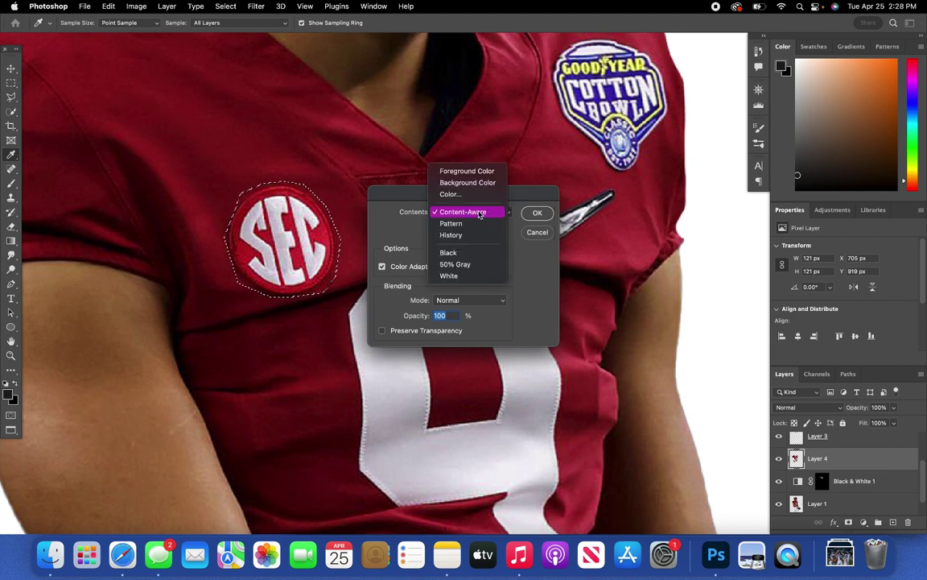
{"action": "left_click", "coordinate": [479, 213]}
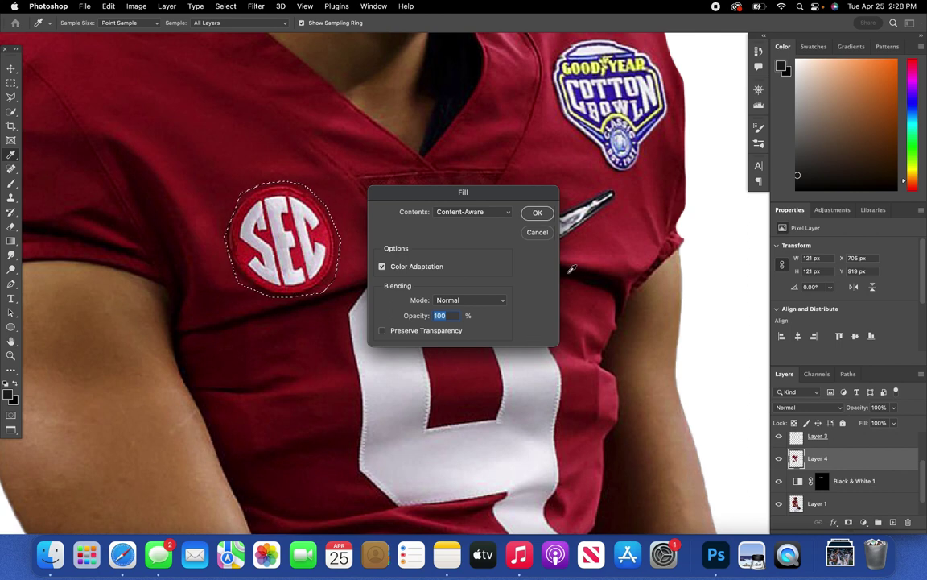
{"action": "left_click", "coordinate": [533, 212]}
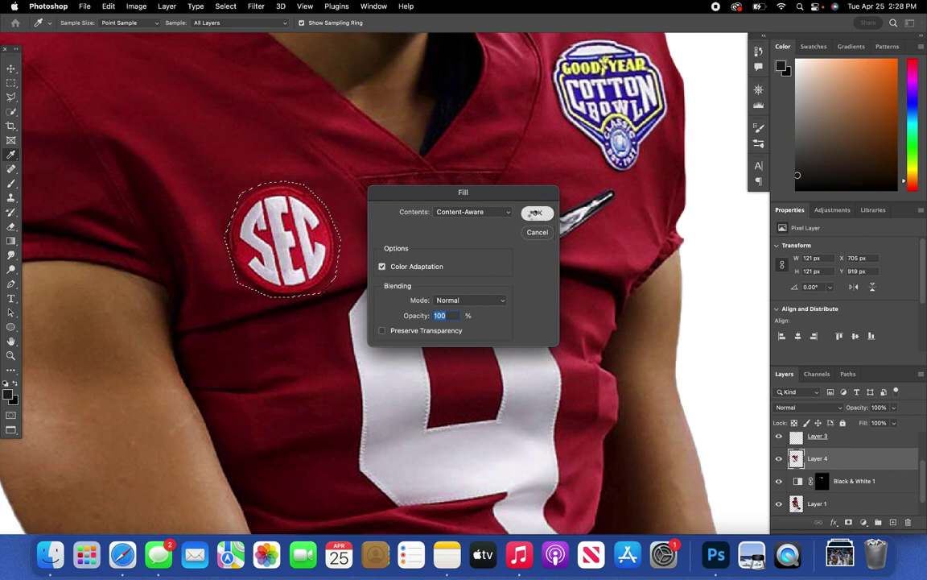
{"action": "key", "text": "l"}
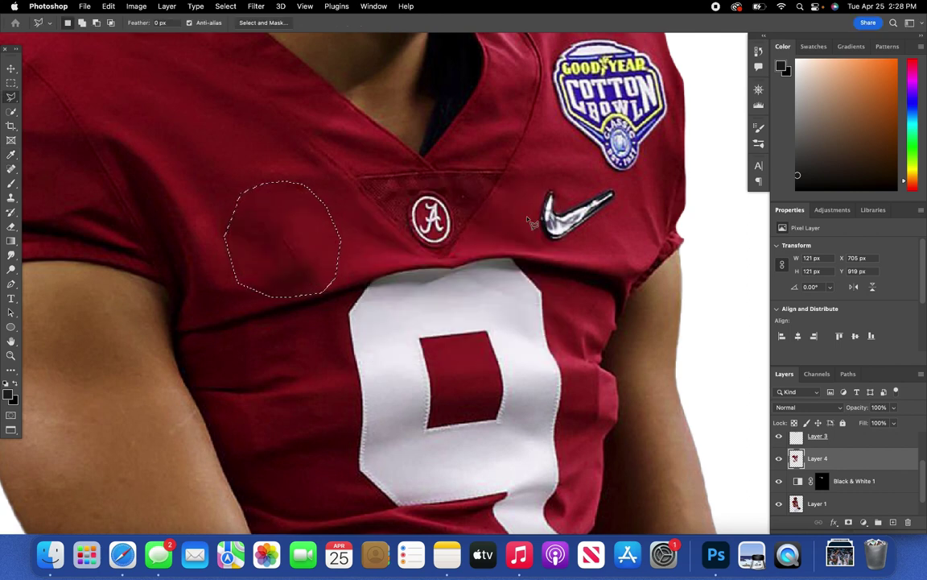
{"action": "left_click", "coordinate": [228, 6]}
{"action": "left_click", "coordinate": [235, 31]}
- Examine the jersey's chest, shoulders, sleeve and lower section for remaining logos and patches
{"action": "scroll", "coordinate": [507, 213], "scroll_direction": "right", "scroll_amount": 5}
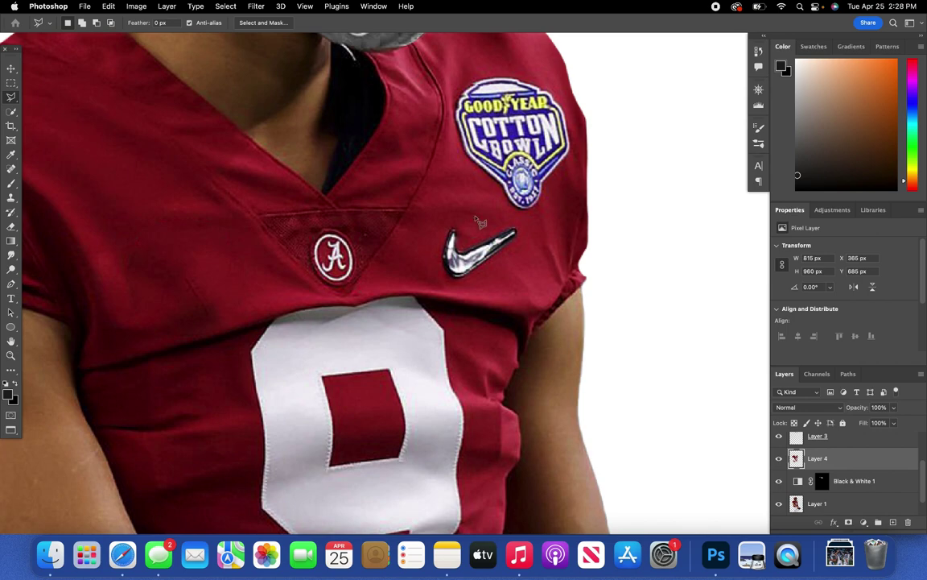
{"action": "scroll", "coordinate": [436, 332], "scroll_direction": "down", "scroll_amount": 10}
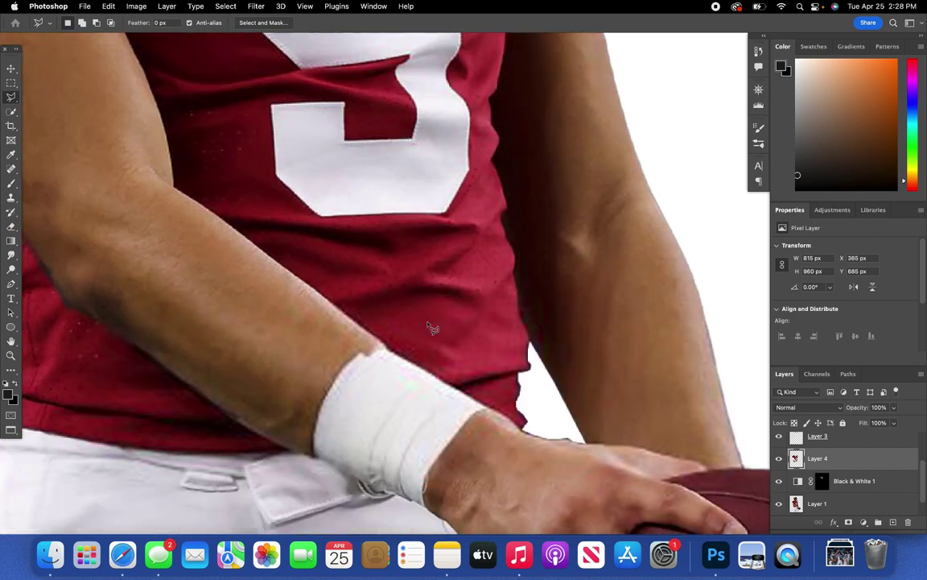
{"action": "scroll", "coordinate": [419, 322], "scroll_direction": "up", "scroll_amount": 5}
{"action": "scroll", "coordinate": [416, 321], "scroll_direction": "up", "scroll_amount": 10}
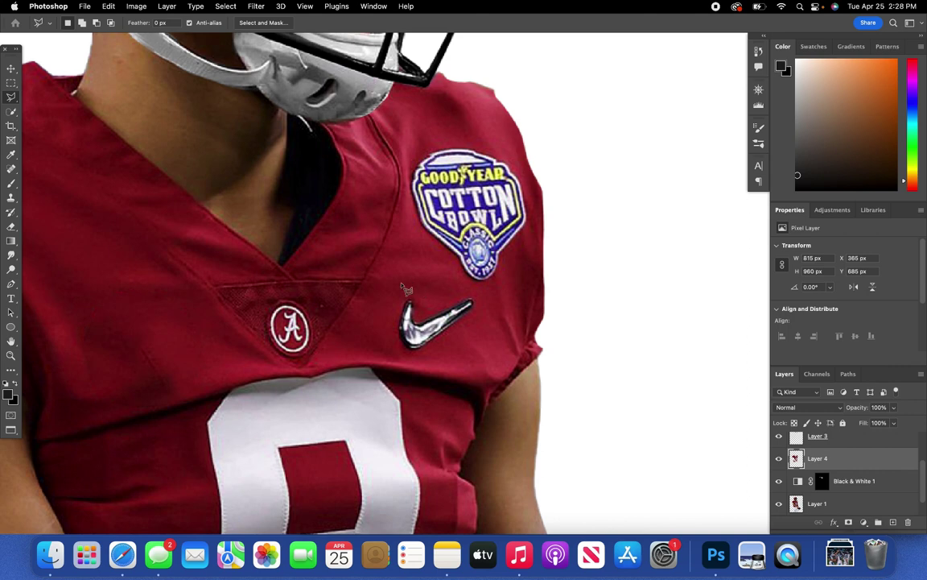
{"action": "scroll", "coordinate": [437, 408], "scroll_direction": "up", "scroll_amount": 5}
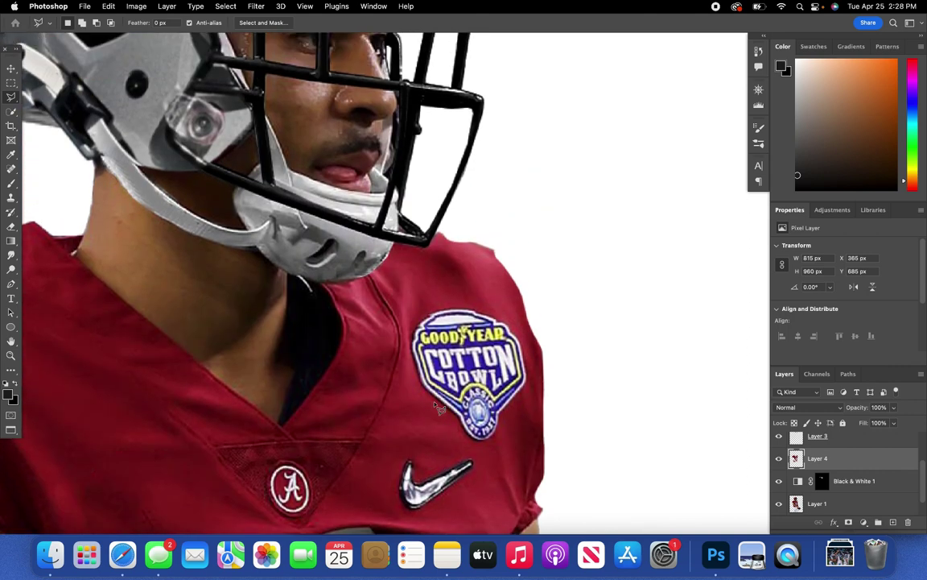
{"action": "scroll", "coordinate": [390, 361], "scroll_direction": "left", "scroll_amount": 4}
{"action": "scroll", "coordinate": [515, 435], "scroll_direction": "down", "scroll_amount": 5}
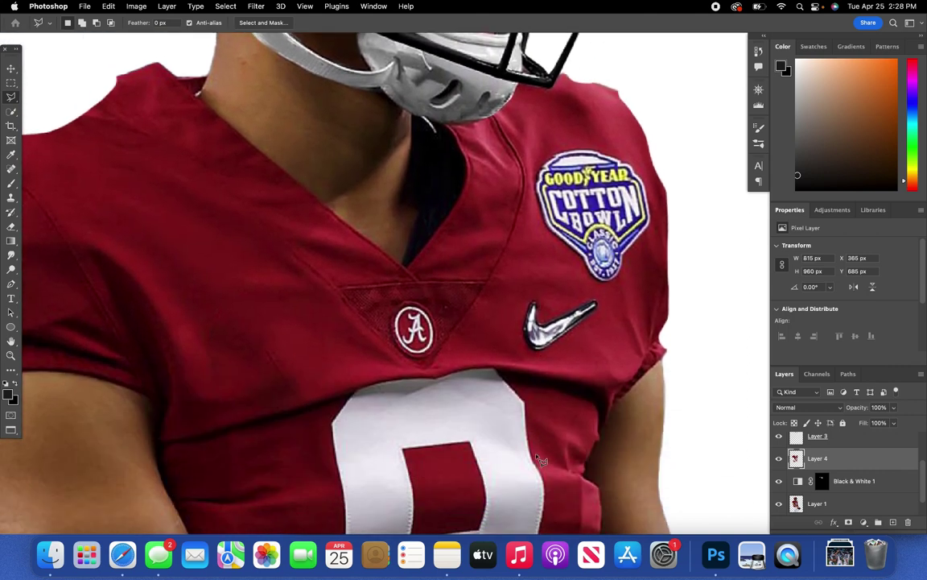
{"action": "scroll", "coordinate": [234, 269], "scroll_direction": "left", "scroll_amount": 4}
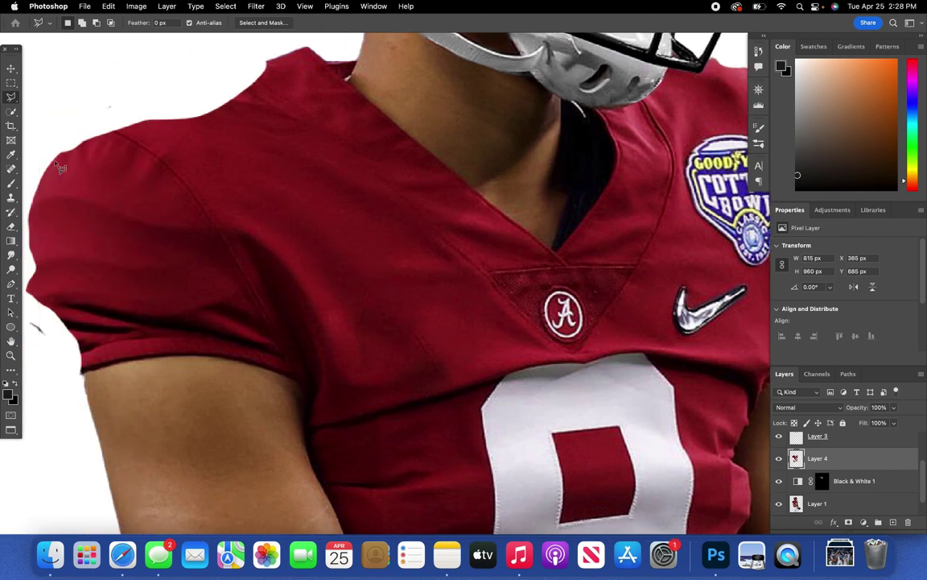
{"action": "scroll", "coordinate": [201, 229], "scroll_direction": "up", "scroll_amount": 3}
{"action": "scroll", "coordinate": [435, 265], "scroll_direction": "right", "scroll_amount": 3}
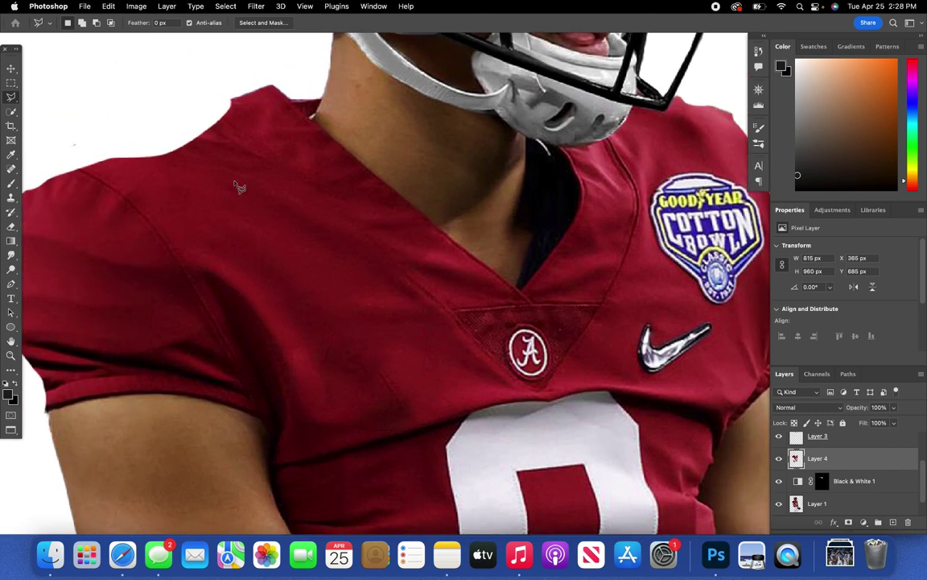
{"action": "scroll", "coordinate": [167, 316], "scroll_direction": "left", "scroll_amount": 3}
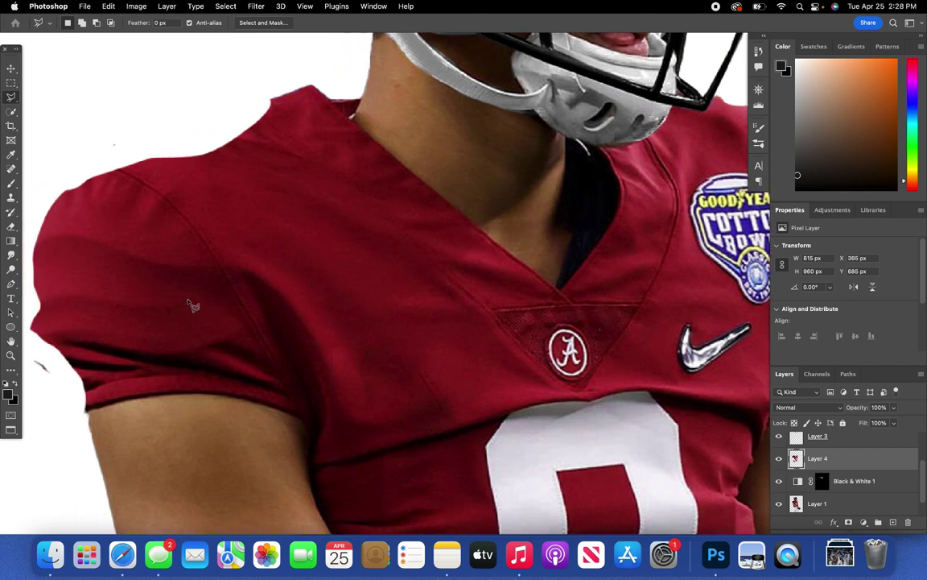
{"action": "scroll", "coordinate": [586, 352], "scroll_direction": "right", "scroll_amount": 3}
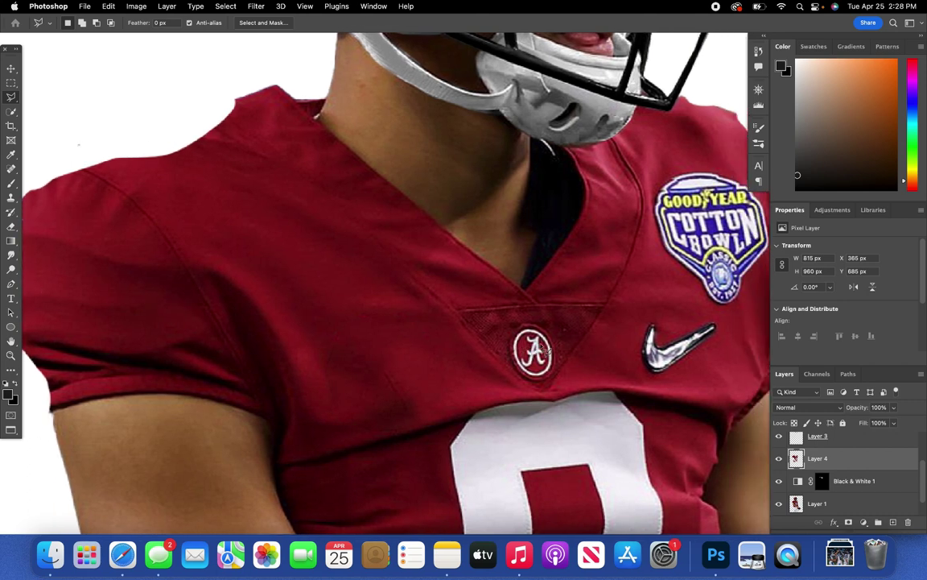
- Outline the Nike swoosh on the chest with the Polygonal Lasso and remove it with a Content-Aware fill
{"action": "scroll", "coordinate": [640, 337], "scroll_direction": "right", "scroll_amount": 5}
{"action": "scroll", "coordinate": [640, 337], "scroll_direction": "down", "scroll_amount": 2}
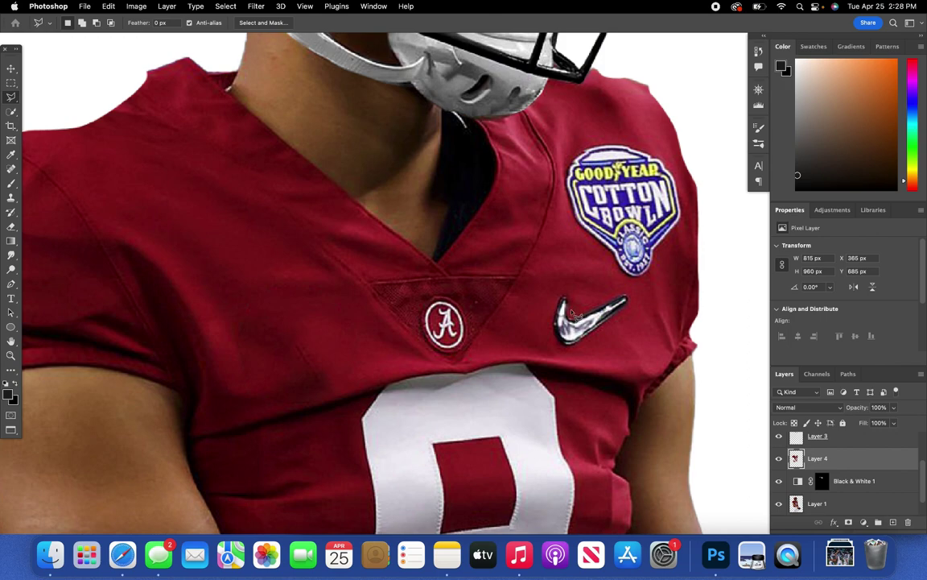
{"action": "left_click", "coordinate": [552, 289]}
{"action": "left_click", "coordinate": [108, 7]}
{"action": "left_click", "coordinate": [121, 174]}
{"action": "key", "text": "Return"}
- Outline the Goodyear Cotton Bowl patch with the Polygonal Lasso and remove it with a Content-Aware fill
{"action": "scroll", "coordinate": [618, 193], "scroll_direction": "right", "scroll_amount": 4}
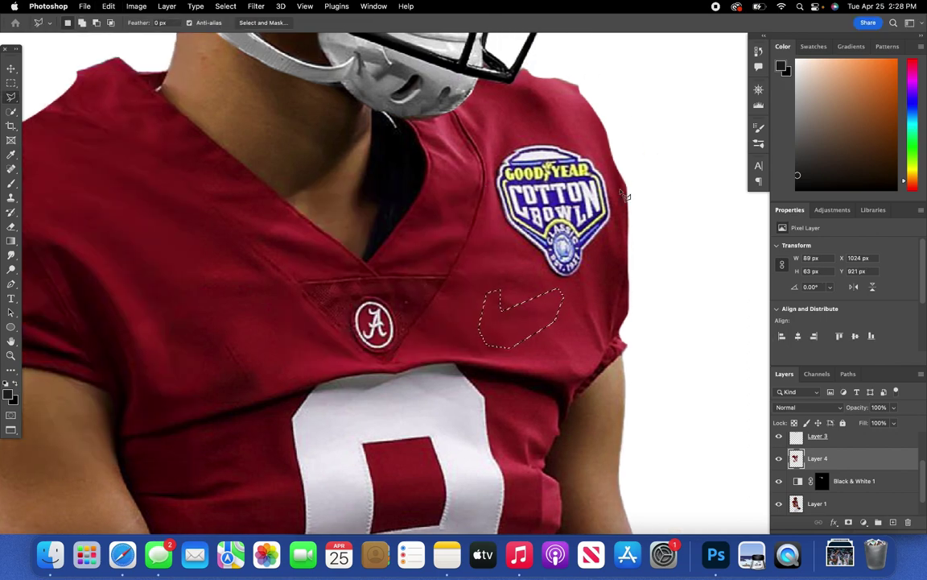
{"action": "left_click", "coordinate": [573, 284]}
{"action": "left_click", "coordinate": [506, 148]}
{"action": "left_click", "coordinate": [108, 6]}
{"action": "left_click", "coordinate": [114, 175]}
{"action": "key", "text": "Return"}
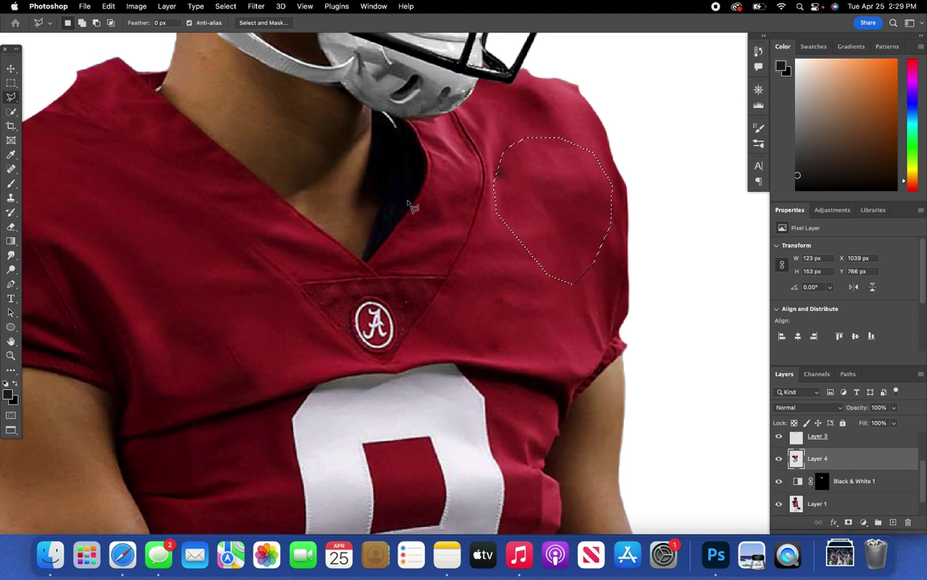
{"action": "scroll", "coordinate": [421, 326], "scroll_direction": "down", "scroll_amount": 5}
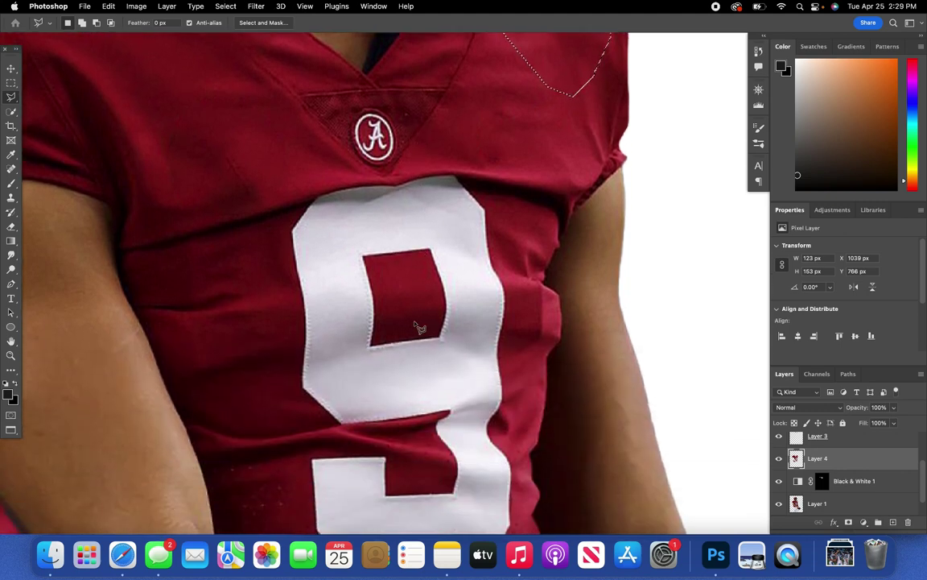
- Deselect the shoulder area of the jersey on Layer 4
{"action": "key", "text": "super+minus"}
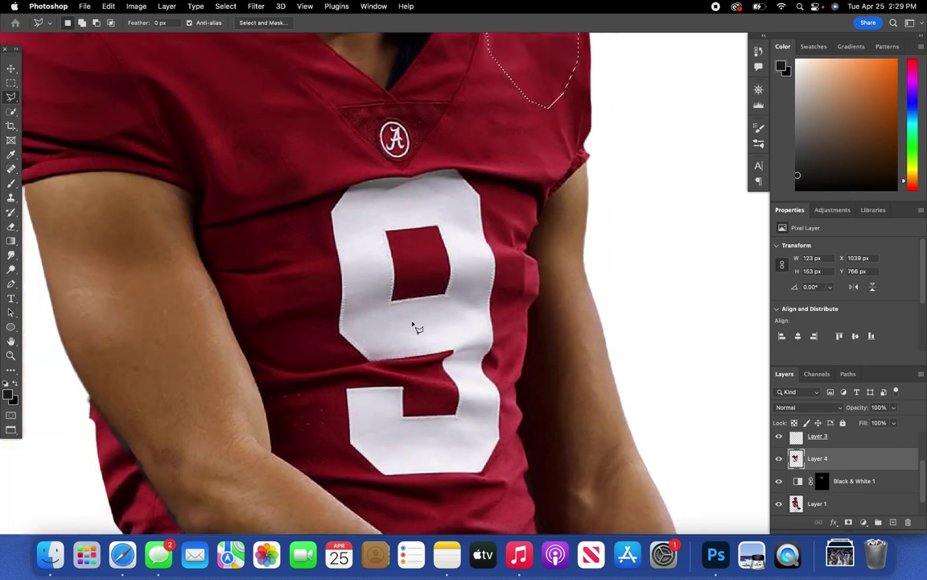
{"action": "scroll", "coordinate": [412, 323], "scroll_direction": "up", "scroll_amount": 1}
{"action": "scroll", "coordinate": [412, 323], "scroll_direction": "right", "scroll_amount": 2}
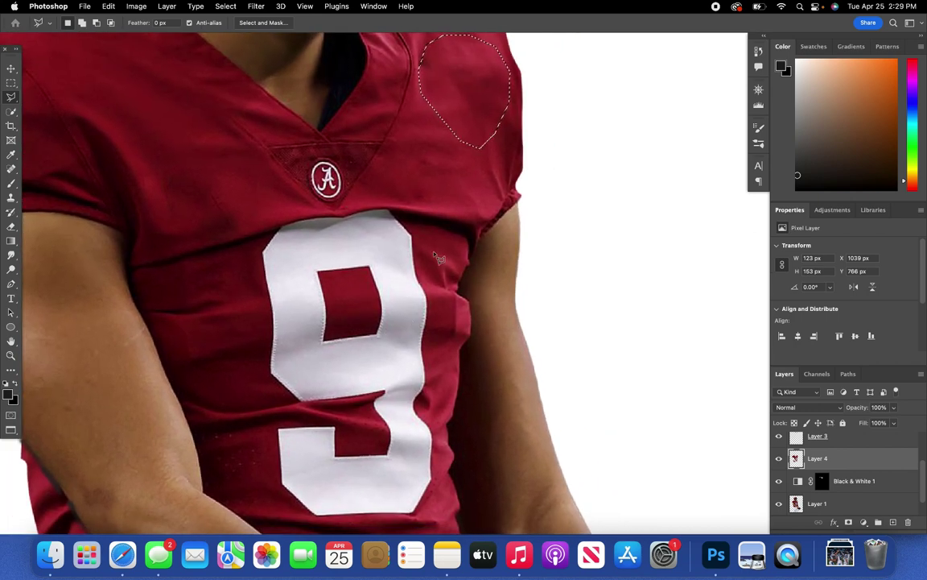
{"action": "scroll", "coordinate": [390, 225], "scroll_direction": "up", "scroll_amount": 2}
{"action": "left_click", "coordinate": [225, 6]}
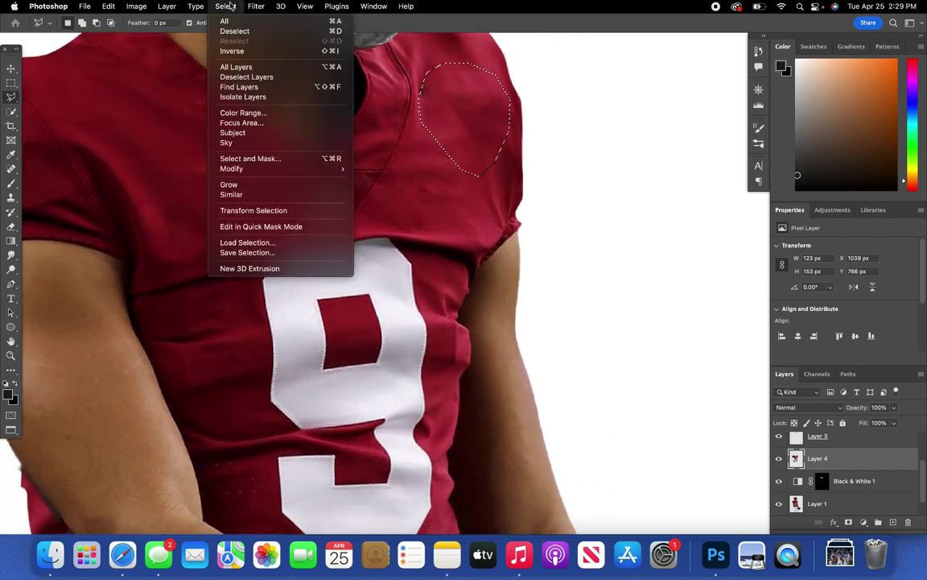
{"action": "left_click", "coordinate": [244, 32]}
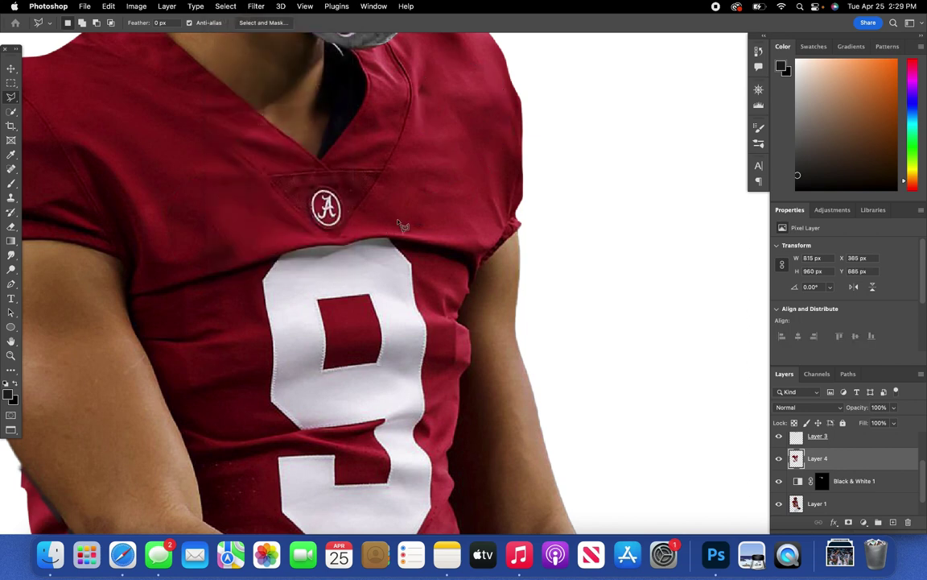
- Outline the white number 9 on the jersey front with a closed Polygonal Lasso selection, following just outside its edges
{"action": "scroll", "coordinate": [401, 222], "scroll_direction": "down", "scroll_amount": 4}
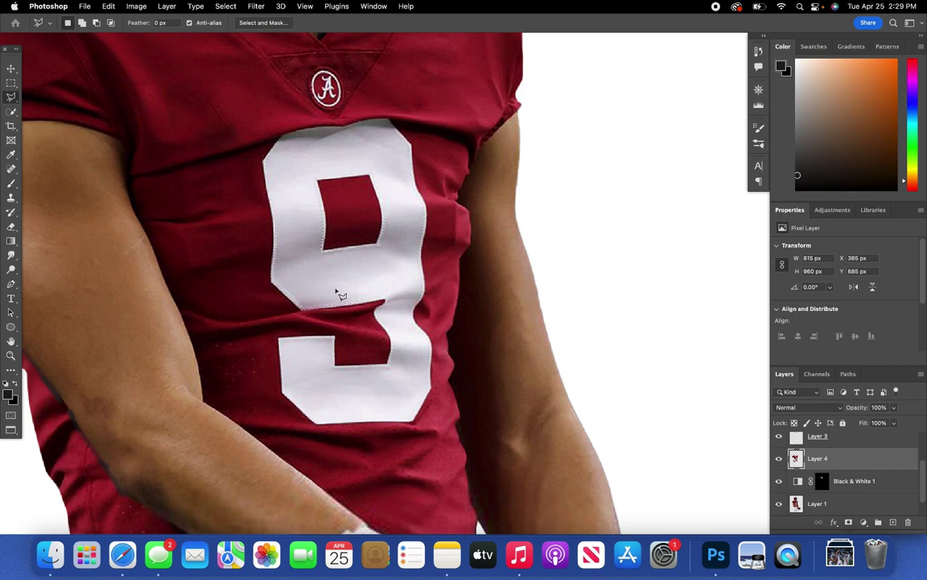
{"action": "scroll", "coordinate": [349, 320], "scroll_direction": "up", "scroll_amount": 2}
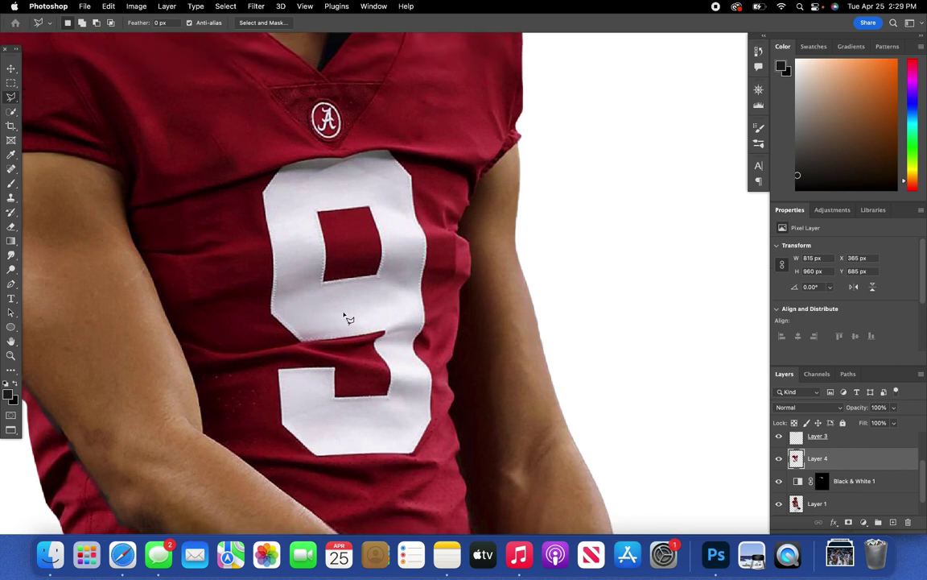
{"action": "scroll", "coordinate": [349, 314], "scroll_direction": "up", "scroll_amount": 2}
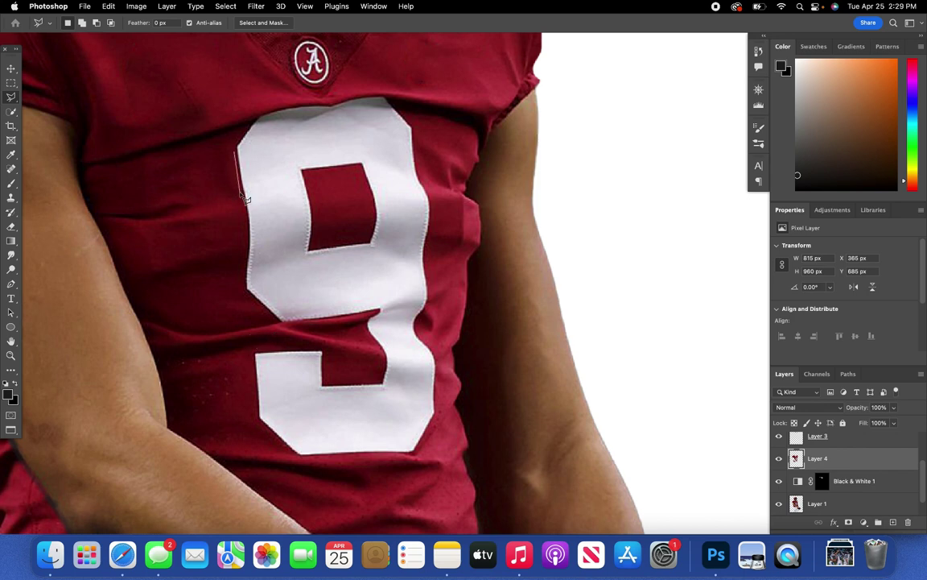
{"action": "left_click", "coordinate": [246, 288]}
{"action": "left_click", "coordinate": [271, 318]}
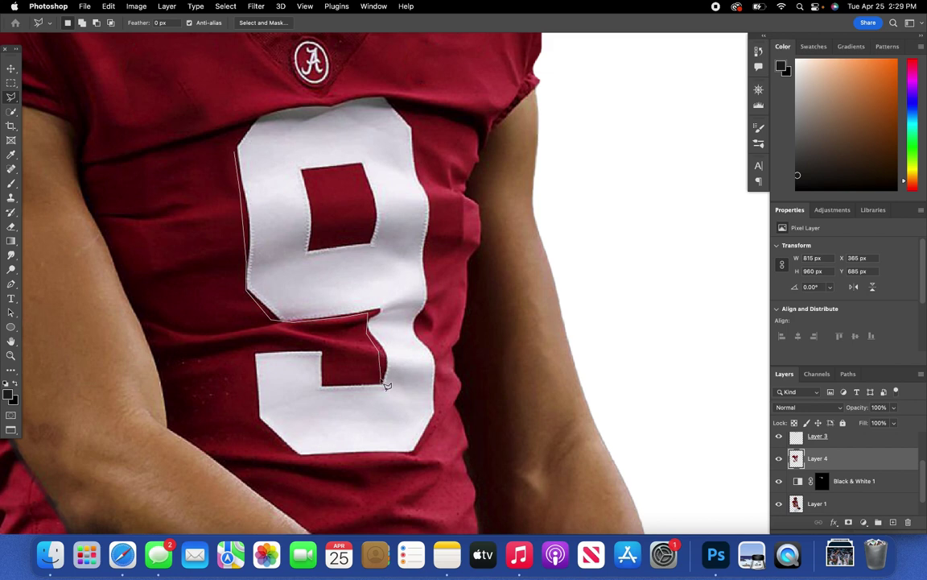
{"action": "left_click", "coordinate": [323, 385]}
{"action": "left_click", "coordinate": [251, 350]}
{"action": "left_click", "coordinate": [251, 404]}
{"action": "left_click", "coordinate": [391, 458]}
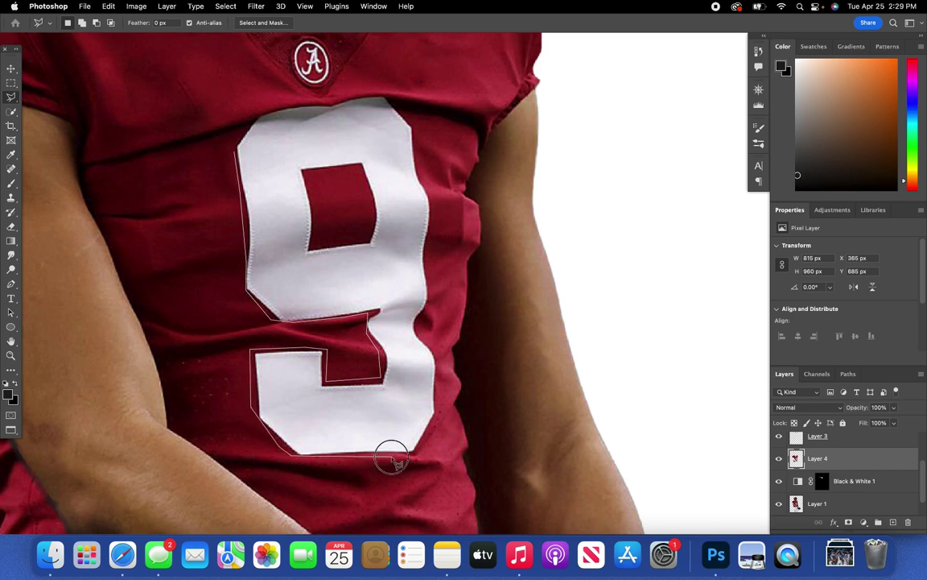
{"action": "left_click", "coordinate": [418, 453]}
{"action": "left_click", "coordinate": [439, 422]}
{"action": "left_click", "coordinate": [419, 326]}
{"action": "left_click", "coordinate": [433, 313]}
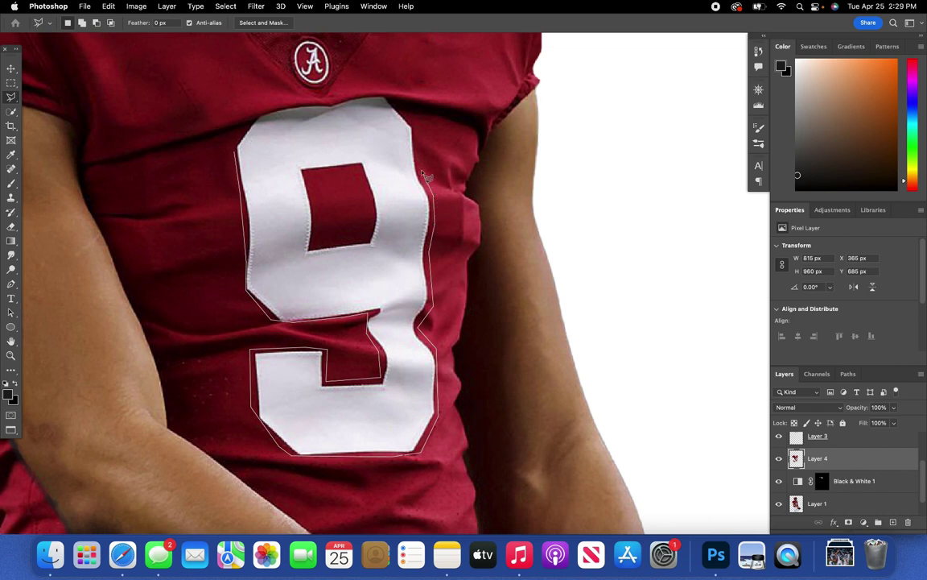
{"action": "left_click", "coordinate": [385, 100]}
{"action": "left_click", "coordinate": [267, 112]}
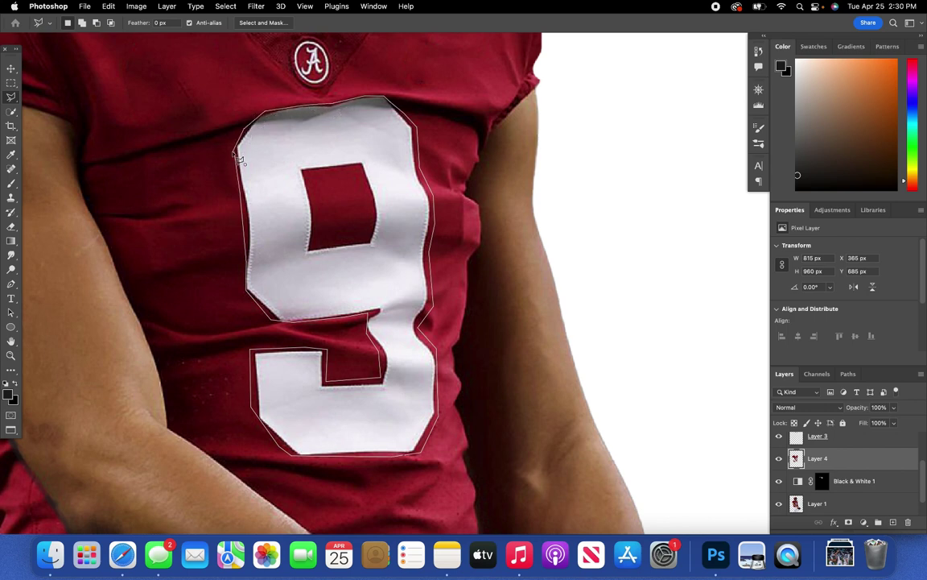
{"action": "left_click", "coordinate": [236, 153]}
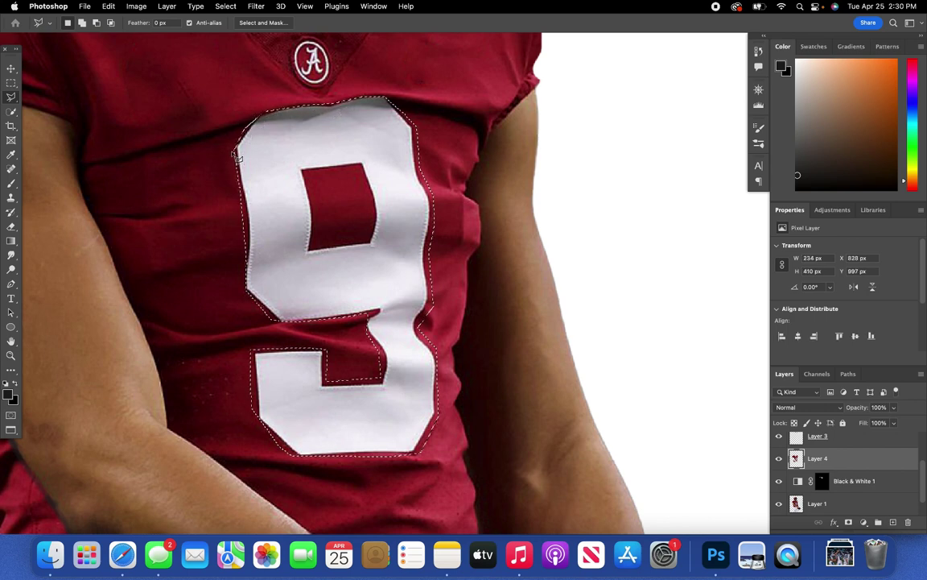
- Fill the selected number 9 using Content-Aware with Color Adaptation, Normal mode and 100% opacity, and clear the selection
{"action": "left_click", "coordinate": [109, 5]}
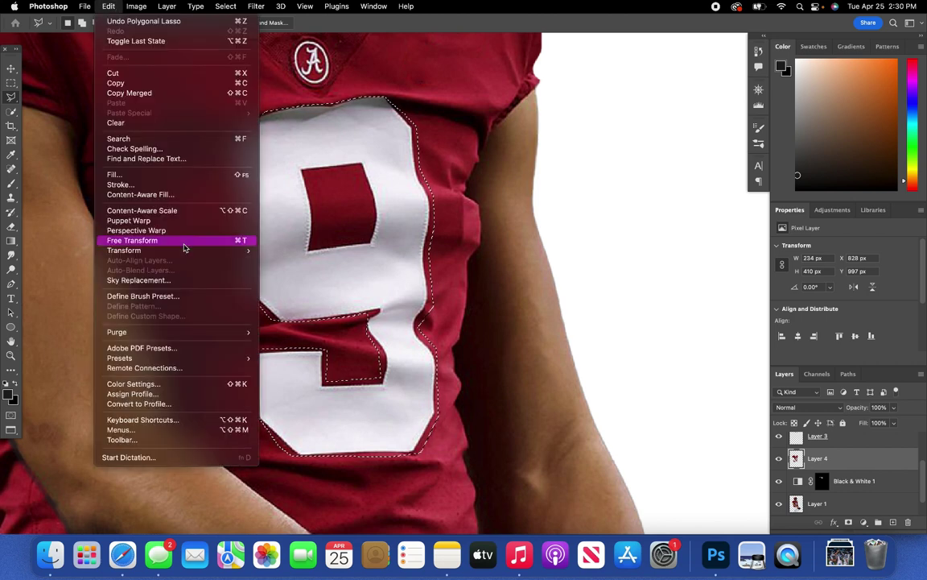
{"action": "left_click", "coordinate": [145, 177]}
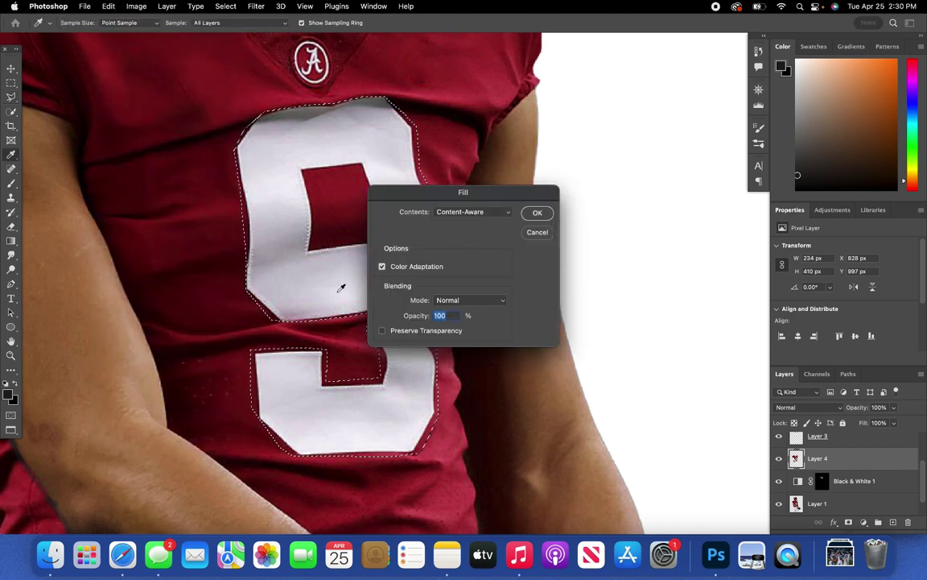
{"action": "left_click", "coordinate": [537, 213]}
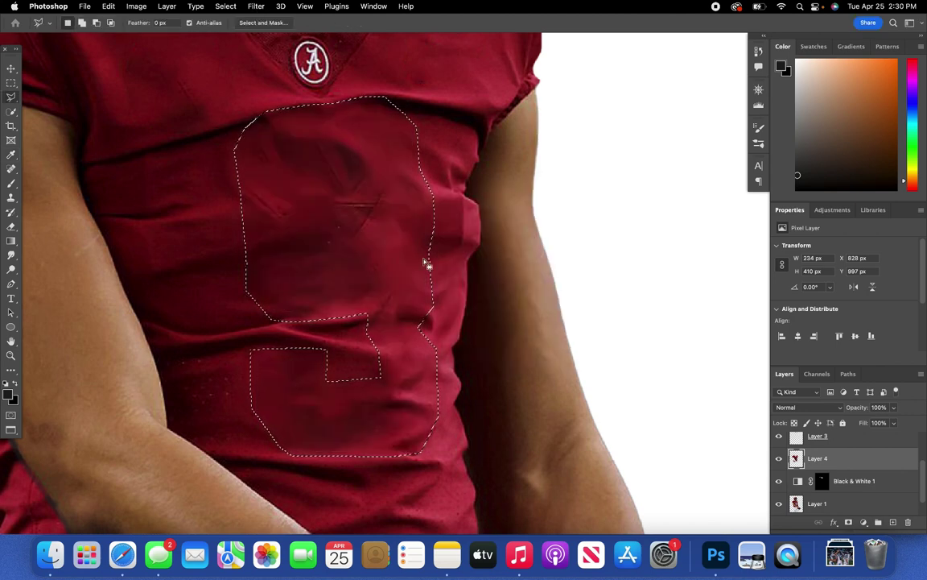
{"action": "scroll", "coordinate": [422, 242], "scroll_direction": "up", "scroll_amount": 2}
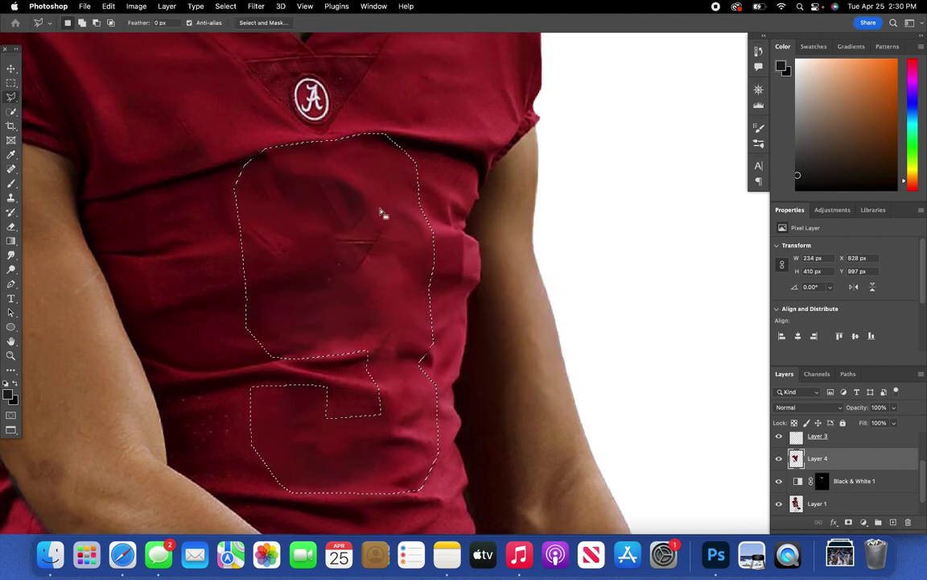
{"action": "left_click", "coordinate": [304, 6]}
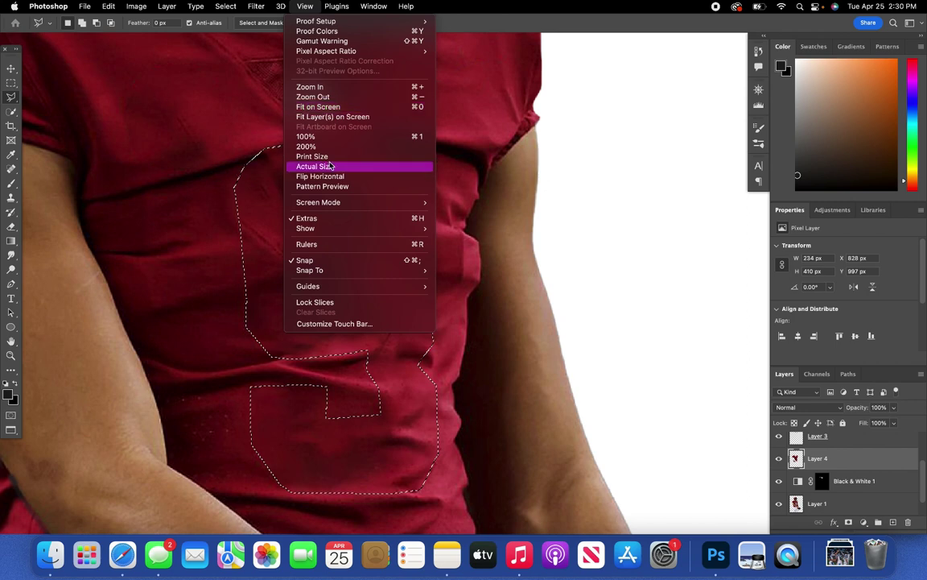
{"action": "left_click", "coordinate": [338, 113]}
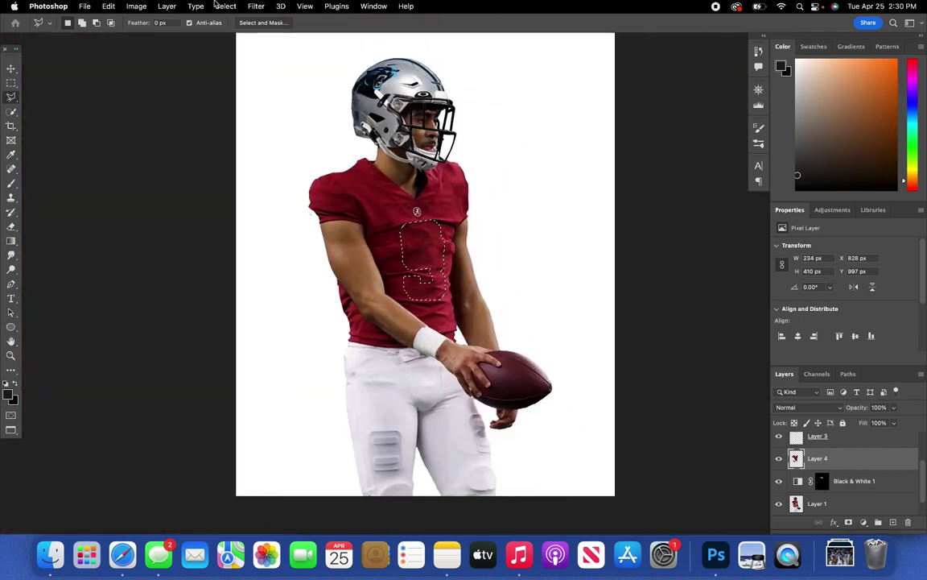
{"action": "left_click", "coordinate": [219, 5]}
{"action": "left_click", "coordinate": [243, 31]}
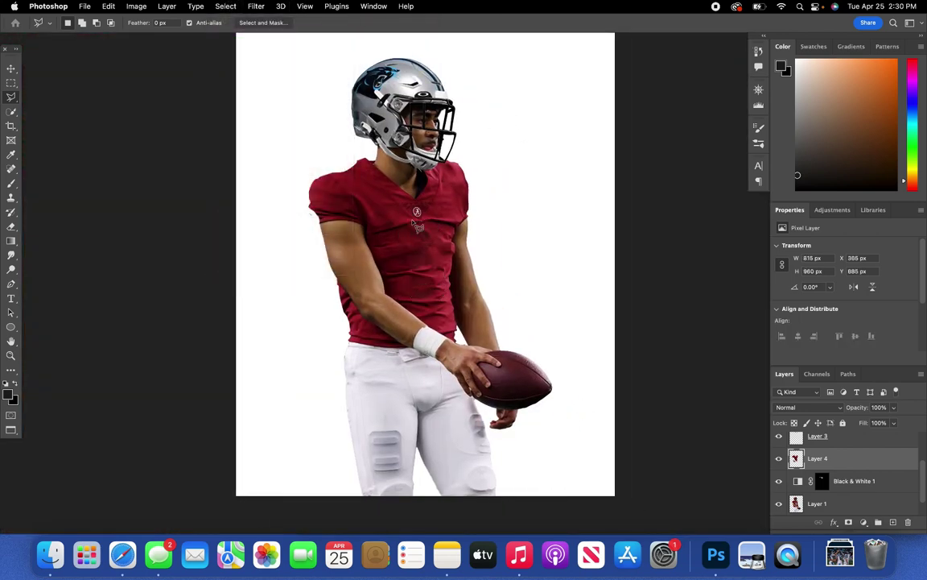
- Outline the round white "A" logo below the collar with a closed Polygonal Lasso selection
{"action": "key", "text": "super+equal"}
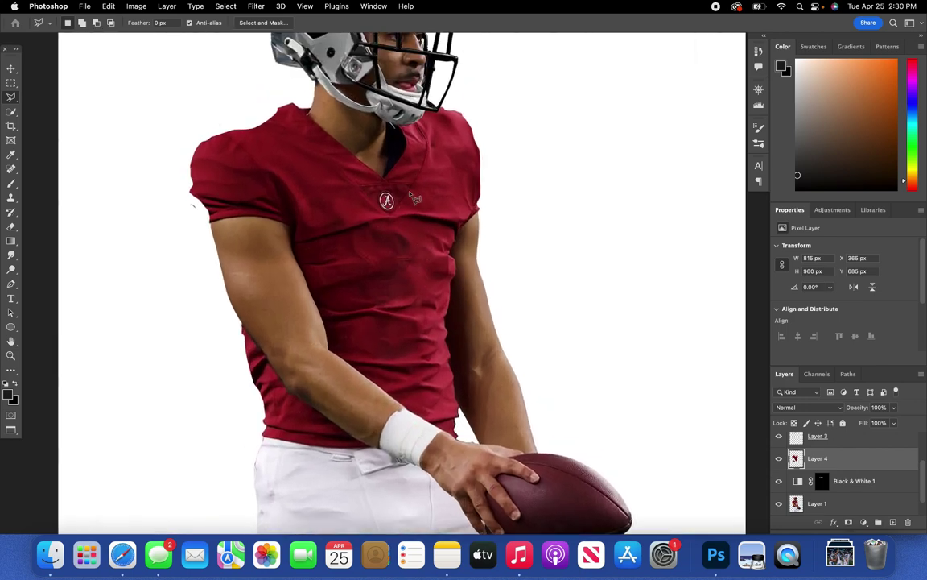
{"action": "key", "text": "super+equal"}
{"action": "key", "text": "super+equal"}
{"action": "key", "text": "super+equal"}
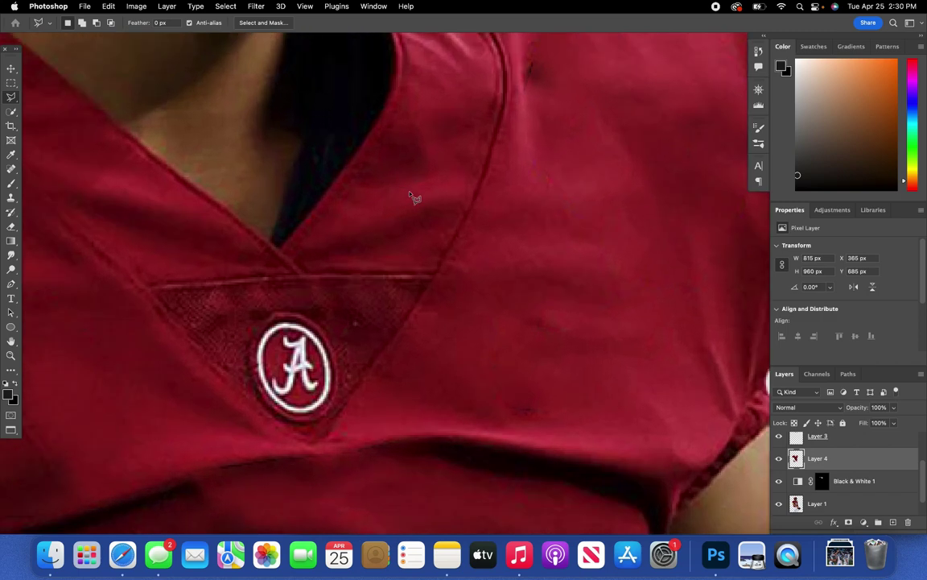
{"action": "left_click", "coordinate": [243, 362]}
{"action": "left_click", "coordinate": [274, 414]}
{"action": "left_click", "coordinate": [290, 424]}
{"action": "left_click", "coordinate": [322, 423]}
{"action": "left_click", "coordinate": [339, 404]}
{"action": "left_click", "coordinate": [343, 376]}
{"action": "left_click", "coordinate": [337, 338]}
{"action": "left_click", "coordinate": [322, 316]}
{"action": "left_click", "coordinate": [302, 309]}
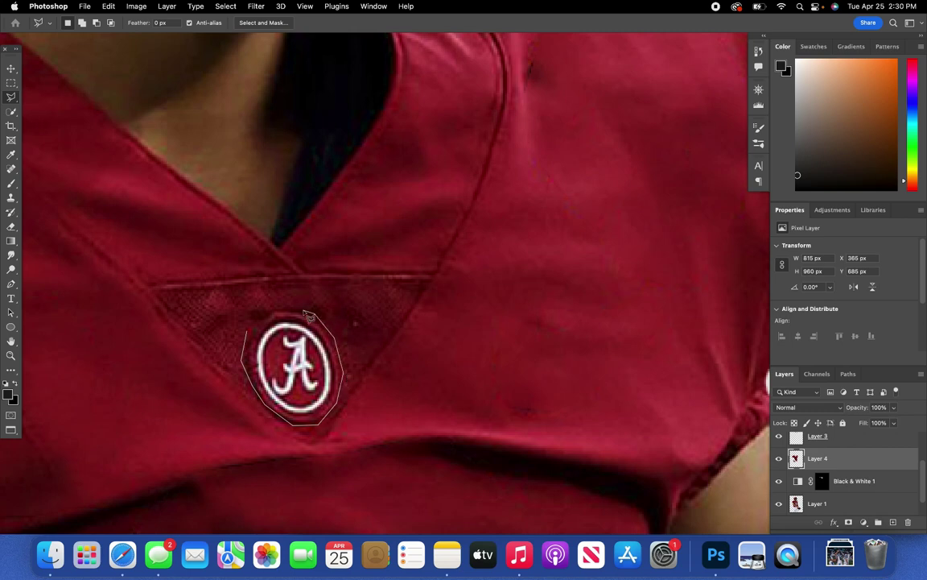
{"action": "left_click", "coordinate": [278, 310]}
{"action": "left_click", "coordinate": [260, 316]}
{"action": "left_click", "coordinate": [246, 330]}
{"action": "left_click", "coordinate": [251, 338]}
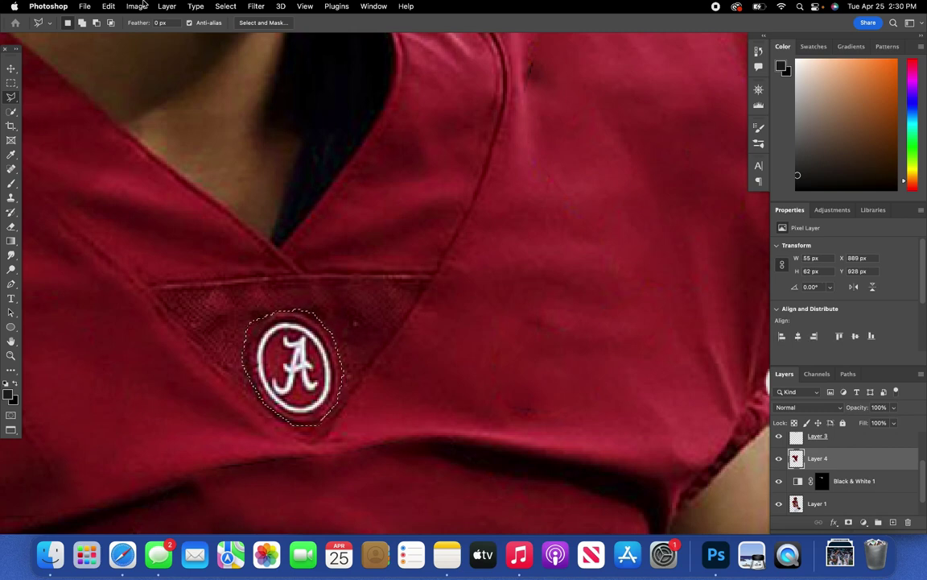
- Remove the selected collar logo with a Content-Aware fill and clear the selection
{"action": "left_click", "coordinate": [108, 6]}
{"action": "left_click", "coordinate": [141, 175]}
{"action": "left_click", "coordinate": [486, 191]}
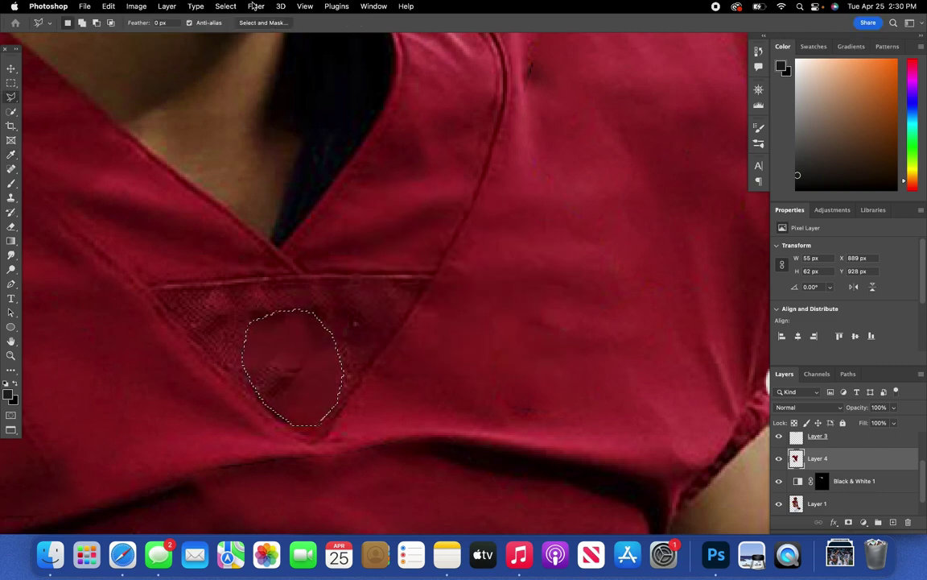
{"action": "left_click", "coordinate": [226, 5]}
{"action": "left_click", "coordinate": [242, 30]}
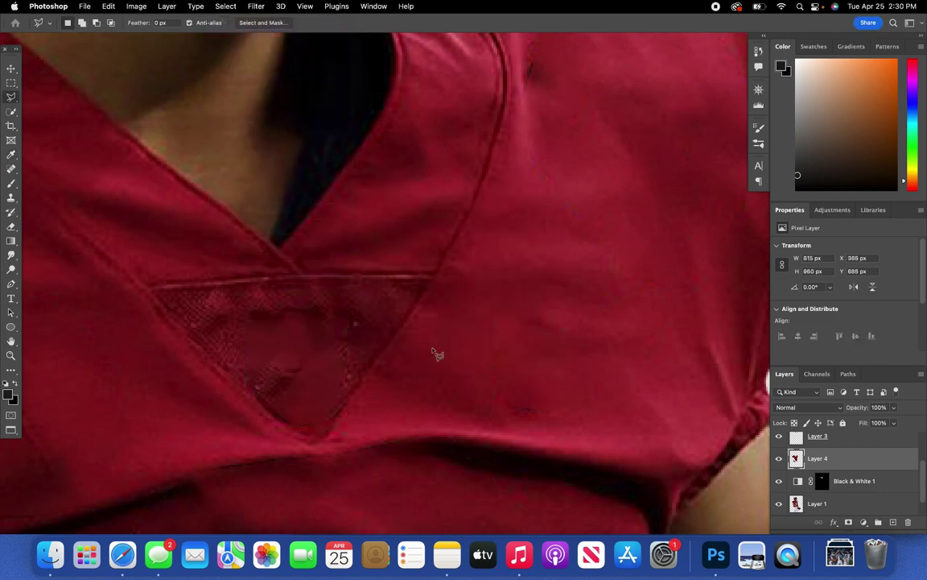
- Clone Stamp clean red fabric over the leftover seam marks and fill artifacts on the middle of the jersey's chest
{"action": "scroll", "coordinate": [402, 322], "scroll_direction": "down", "scroll_amount": 10}
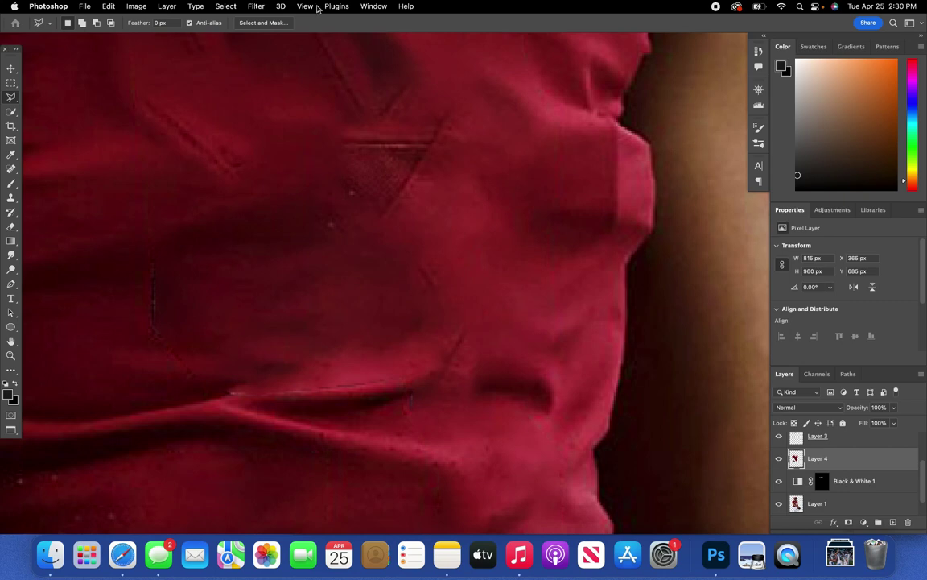
{"action": "left_click", "coordinate": [305, 5]}
{"action": "left_click", "coordinate": [338, 97]}
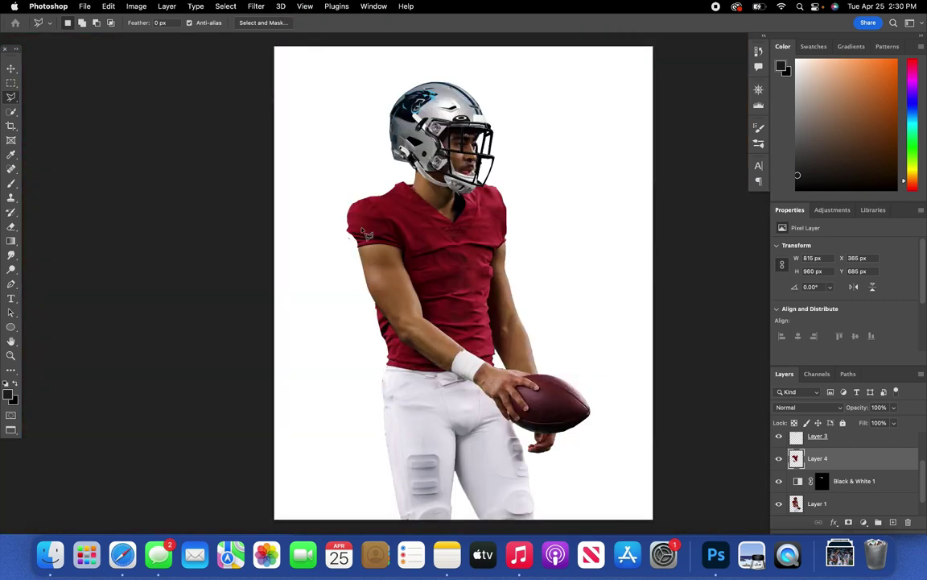
{"action": "scroll", "coordinate": [396, 246], "scroll_direction": "up", "scroll_amount": 5}
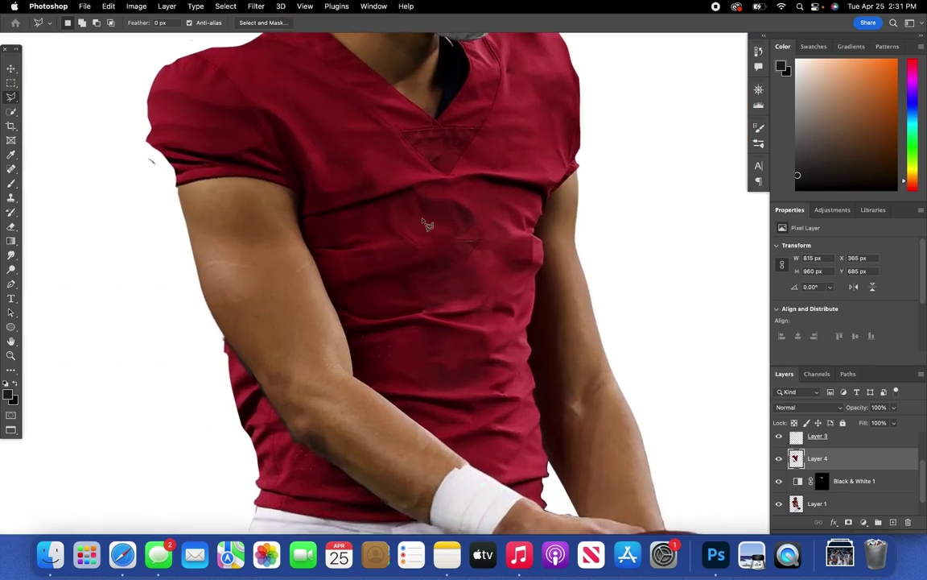
{"action": "scroll", "coordinate": [425, 223], "scroll_direction": "up", "scroll_amount": 4}
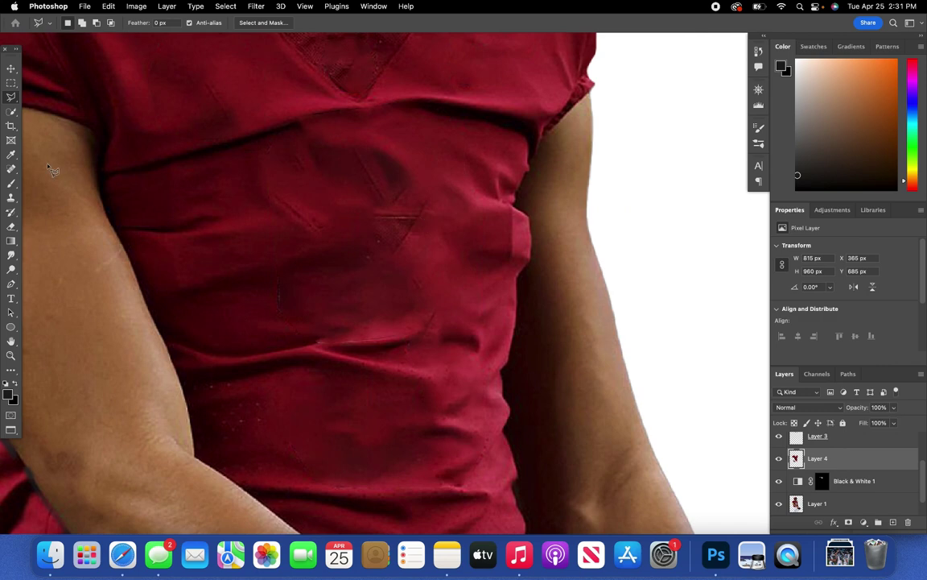
{"action": "left_click", "coordinate": [12, 200]}
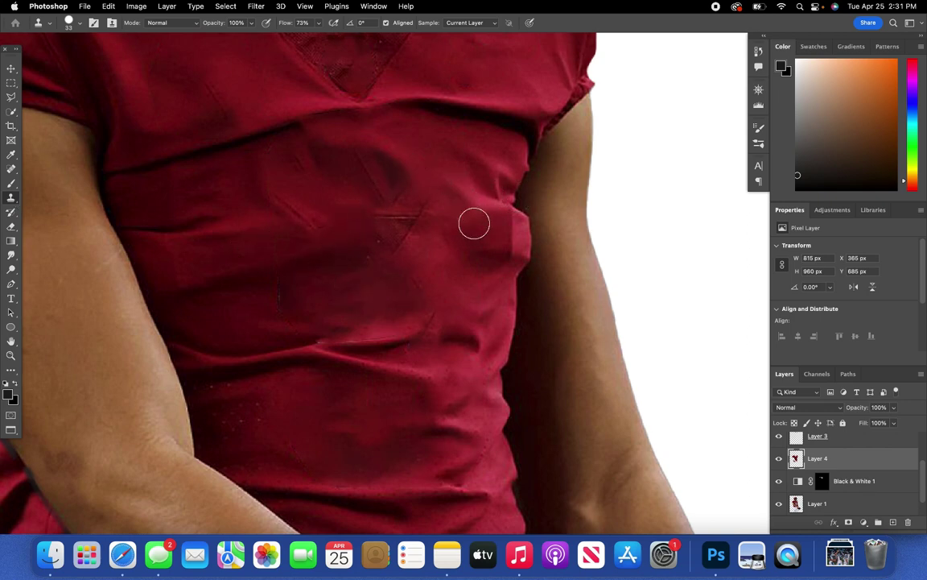
{"action": "scroll", "coordinate": [427, 238], "scroll_direction": "up", "scroll_amount": 1}
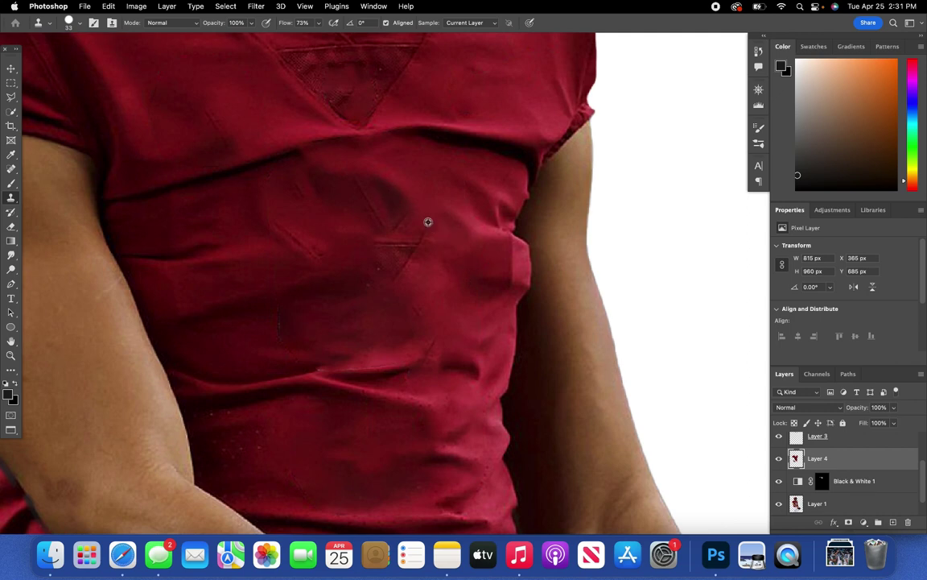
{"action": "left_click", "coordinate": [452, 259], "text": "alt"}
{"action": "mouse_move", "coordinate": [415, 238]}
{"action": "left_mouse_down"}
{"action": "mouse_move", "coordinate": [372, 254]}
{"action": "mouse_move", "coordinate": [417, 257]}
{"action": "mouse_move", "coordinate": [359, 273]}
{"action": "mouse_move", "coordinate": [380, 253]}
{"action": "mouse_move", "coordinate": [301, 284]}
{"action": "mouse_move", "coordinate": [281, 311]}
{"action": "mouse_move", "coordinate": [279, 333]}
{"action": "mouse_move", "coordinate": [289, 330]}
{"action": "mouse_move", "coordinate": [325, 274]}
{"action": "mouse_move", "coordinate": [336, 295]}
{"action": "mouse_move", "coordinate": [250, 313]}
{"action": "mouse_move", "coordinate": [282, 311]}
{"action": "mouse_move", "coordinate": [292, 342]}
{"action": "left_mouse_up"}
{"action": "left_click", "coordinate": [250, 315]}
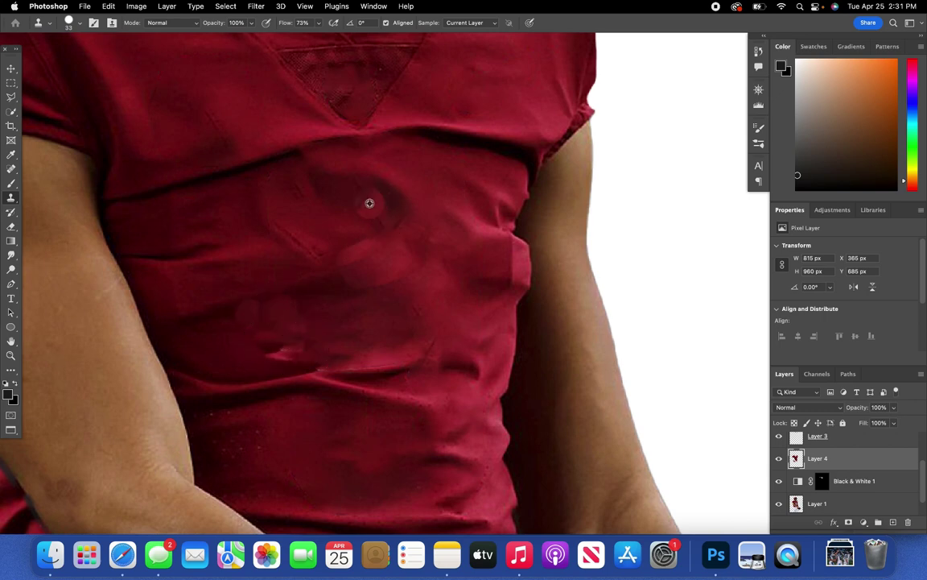
{"action": "left_click", "coordinate": [388, 202], "text": "alt"}
{"action": "mouse_move", "coordinate": [375, 191]}
{"action": "left_mouse_down"}
{"action": "mouse_move", "coordinate": [376, 220]}
{"action": "mouse_move", "coordinate": [354, 194]}
{"action": "left_mouse_up"}
- Clone Stamp mesh fabric over the leftover logo marks in the triangular panel below the collar, using a 22 px brush
{"action": "scroll", "coordinate": [319, 39], "scroll_direction": "up", "scroll_amount": 3}
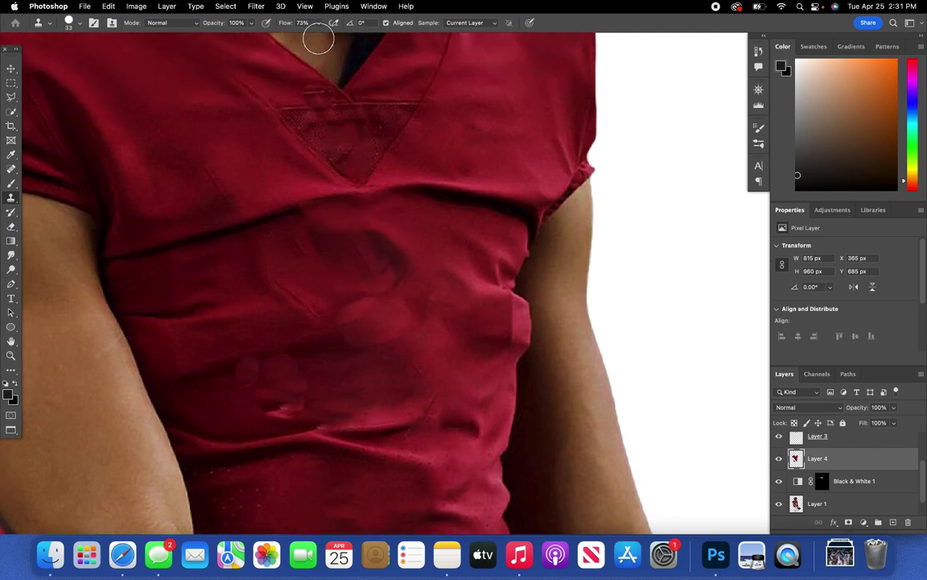
{"action": "scroll", "coordinate": [363, 199], "scroll_direction": "up", "scroll_amount": 3}
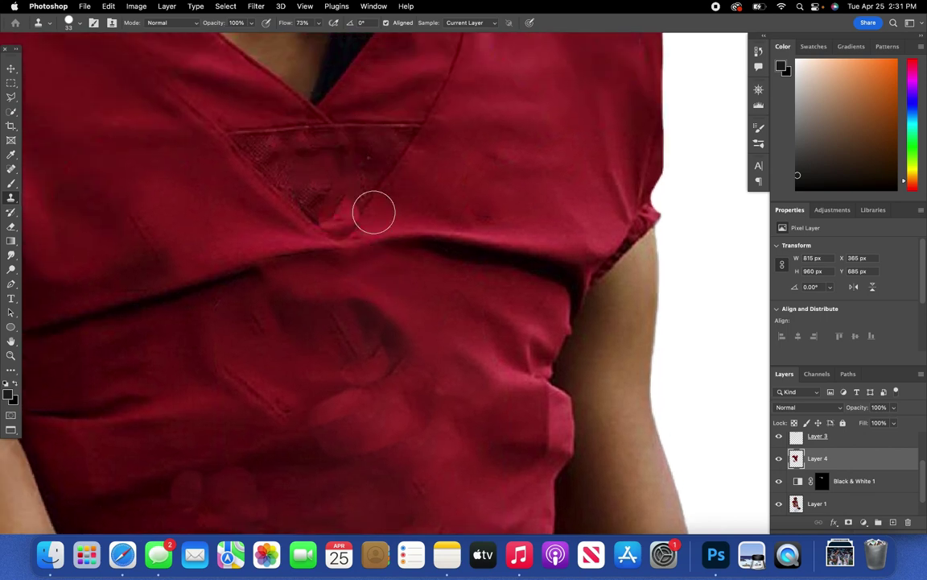
{"action": "left_click", "coordinate": [79, 24]}
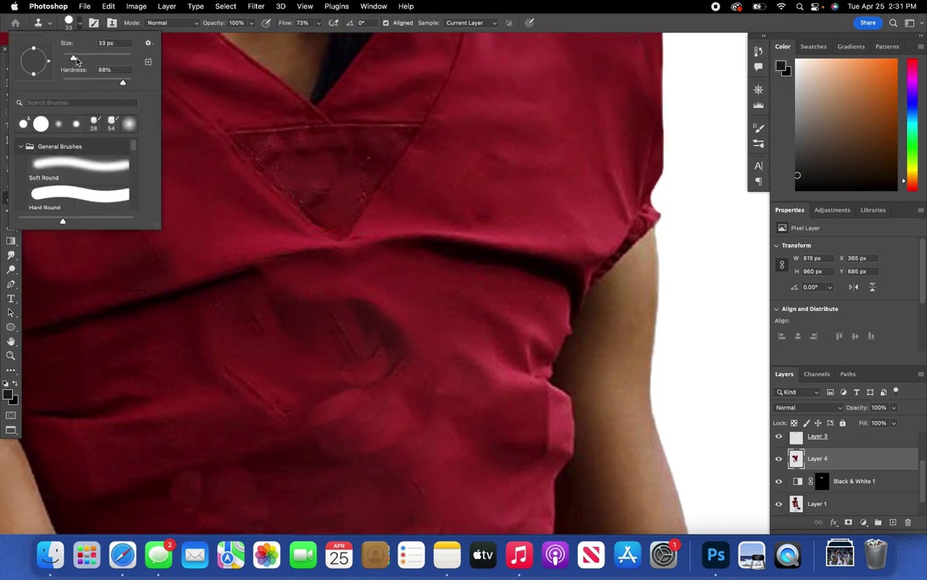
{"action": "left_click_drag", "start_coordinate": [74, 57], "coordinate": [68, 57]}
{"action": "left_click", "coordinate": [217, 71]}
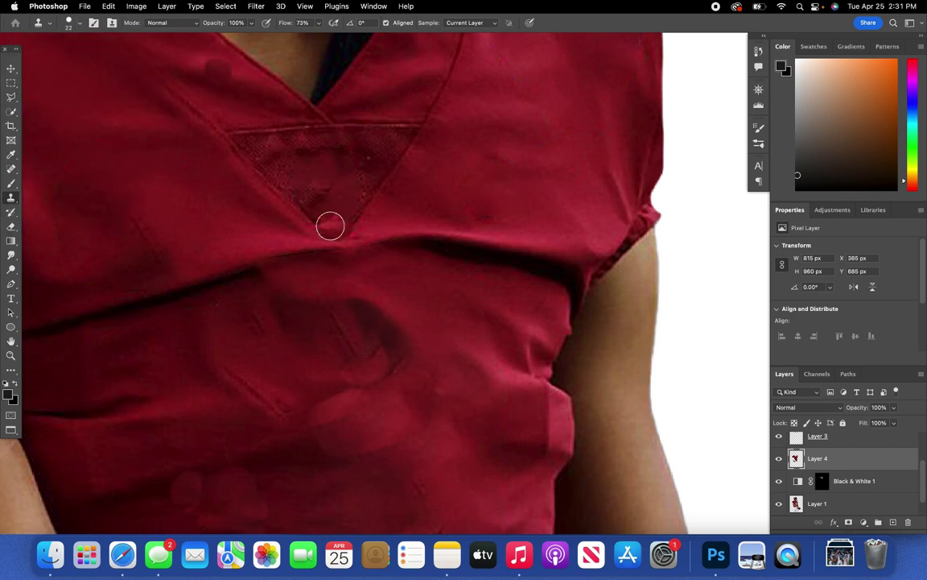
{"action": "scroll", "coordinate": [343, 200], "scroll_direction": "up", "scroll_amount": 2}
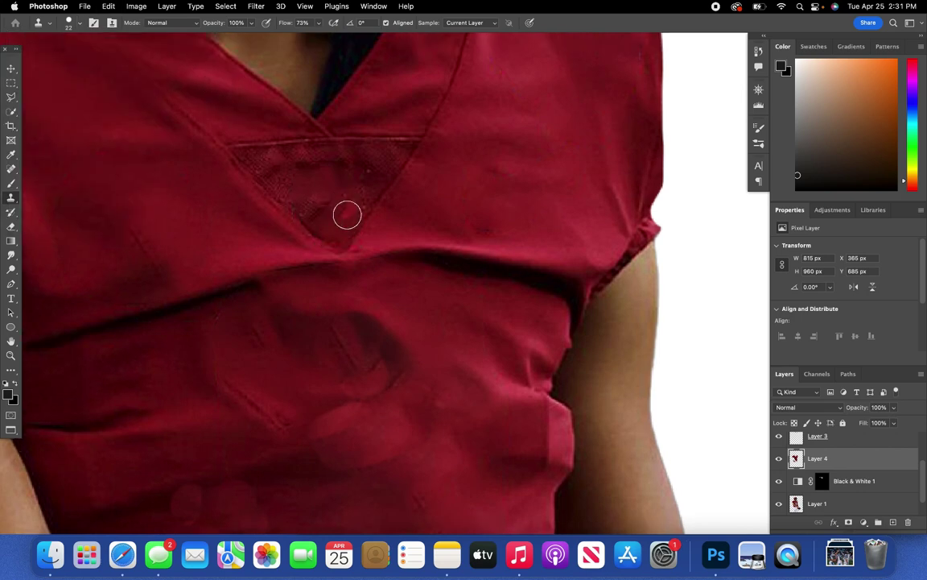
{"action": "left_click", "coordinate": [273, 171], "text": "alt"}
{"action": "mouse_move", "coordinate": [291, 181]}
{"action": "left_mouse_down"}
{"action": "mouse_move", "coordinate": [349, 179]}
{"action": "mouse_move", "coordinate": [310, 204]}
{"action": "mouse_move", "coordinate": [344, 214]}
{"action": "left_mouse_up"}
{"action": "left_click", "coordinate": [311, 202]}
{"action": "mouse_move", "coordinate": [338, 229]}
{"action": "left_mouse_down"}
{"action": "mouse_move", "coordinate": [359, 192]}
{"action": "mouse_move", "coordinate": [335, 215]}
{"action": "mouse_move", "coordinate": [346, 192]}
{"action": "left_mouse_up"}
- Check the retouched jersey on the whole figure and again close up
{"action": "left_click", "coordinate": [308, 6]}
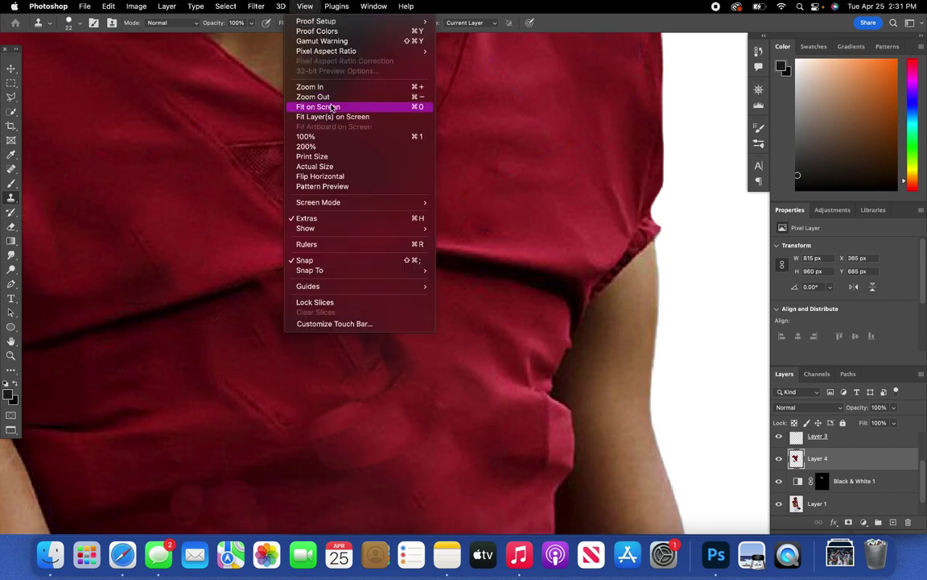
{"action": "left_click", "coordinate": [300, 106]}
{"action": "key", "text": "v"}
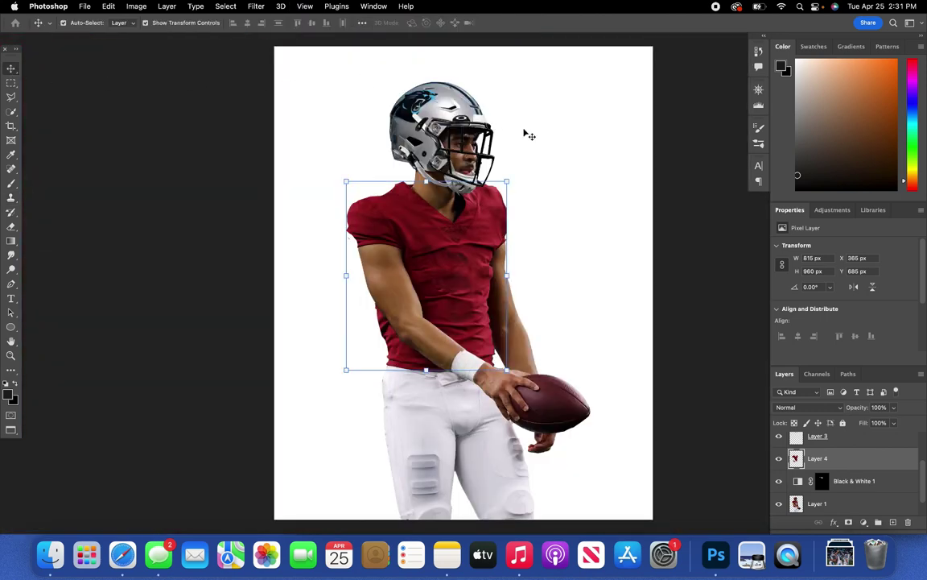
{"action": "scroll", "coordinate": [515, 133], "scroll_direction": "right", "scroll_amount": 3}
{"action": "scroll", "coordinate": [451, 113], "scroll_direction": "right", "scroll_amount": 5}
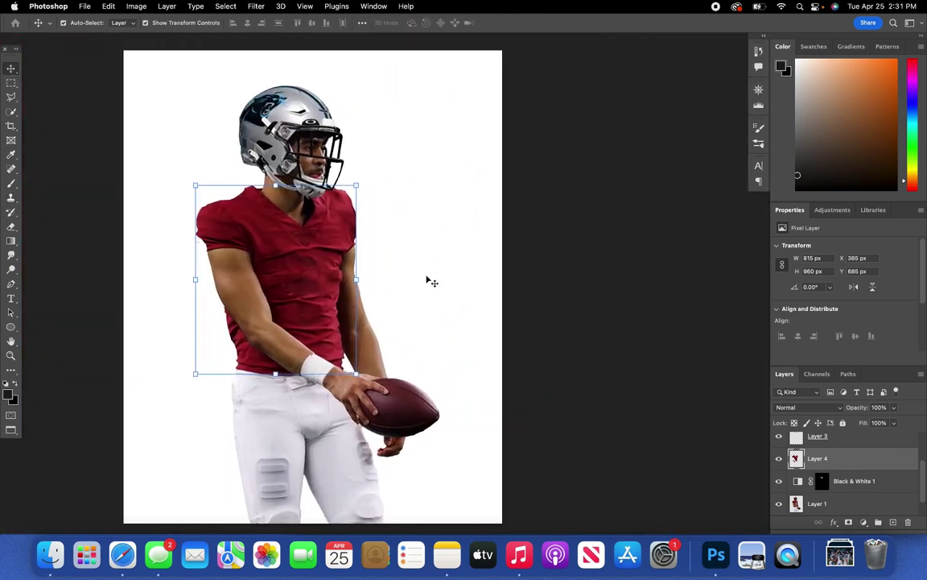
{"action": "scroll", "coordinate": [475, 297], "scroll_direction": "left", "scroll_amount": 2}
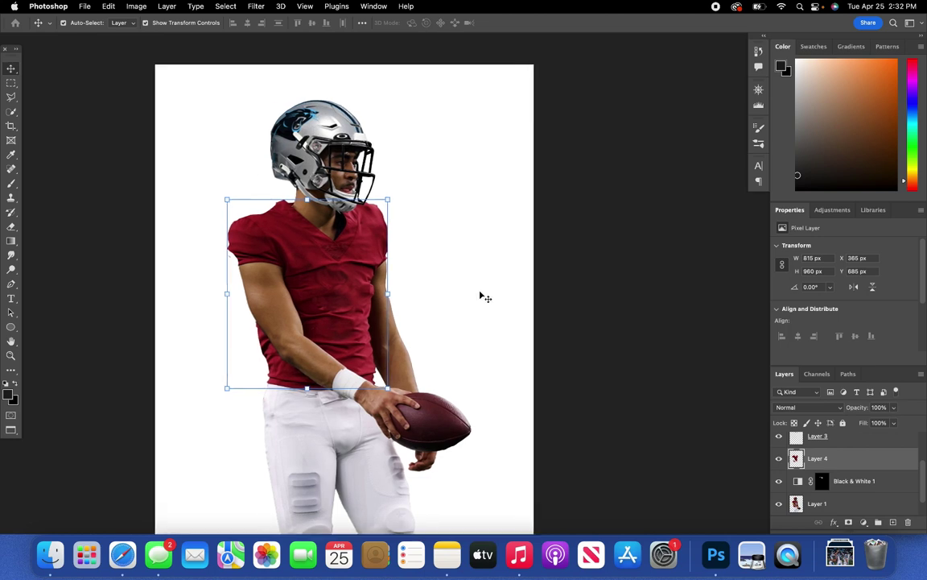
{"action": "key", "text": "super+equal"}
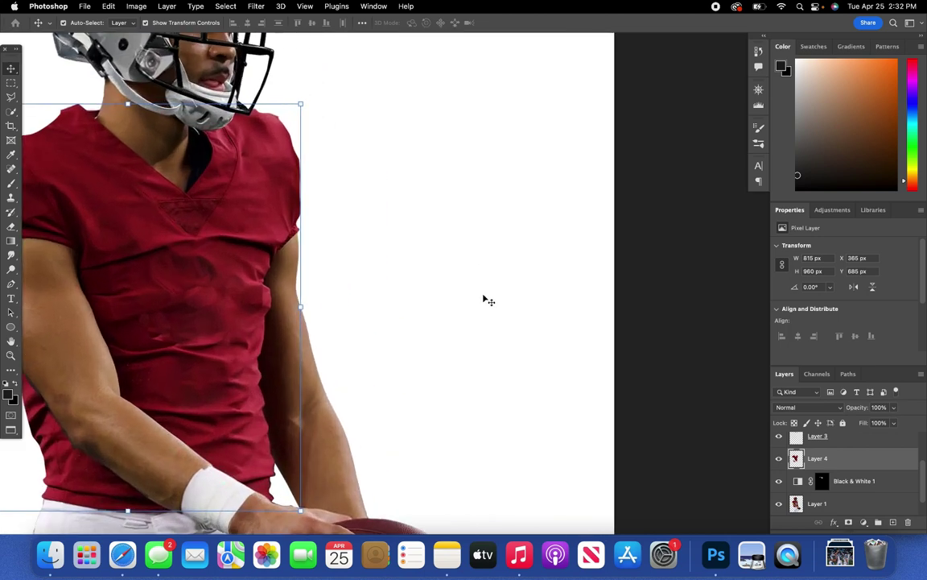
{"action": "scroll", "coordinate": [486, 297], "scroll_direction": "down", "scroll_amount": 2}
{"action": "scroll", "coordinate": [485, 297], "scroll_direction": "left", "scroll_amount": 2}
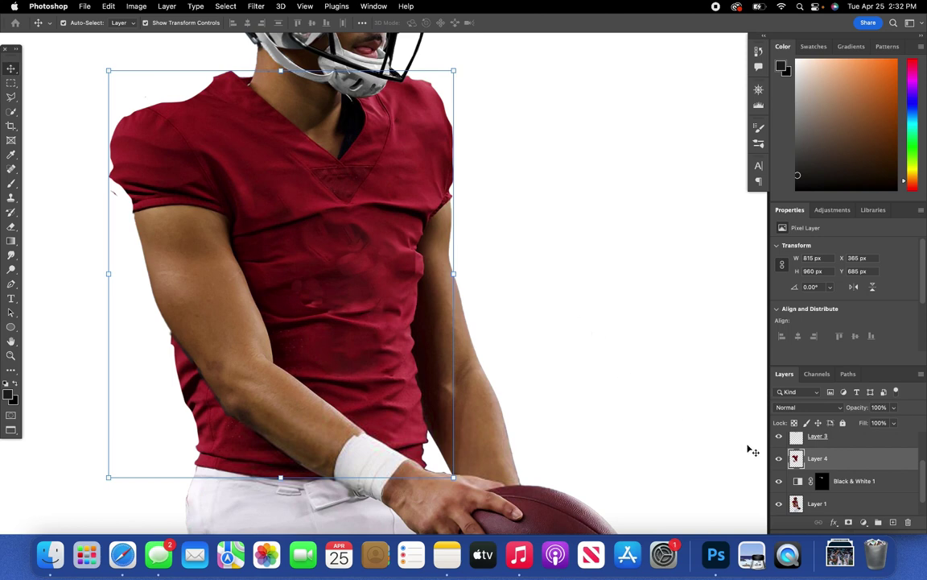
- Add a Black & White adjustment clipped to the jersey layer, Layer 4, and set its Reds to 70
{"action": "left_click", "coordinate": [864, 523]}
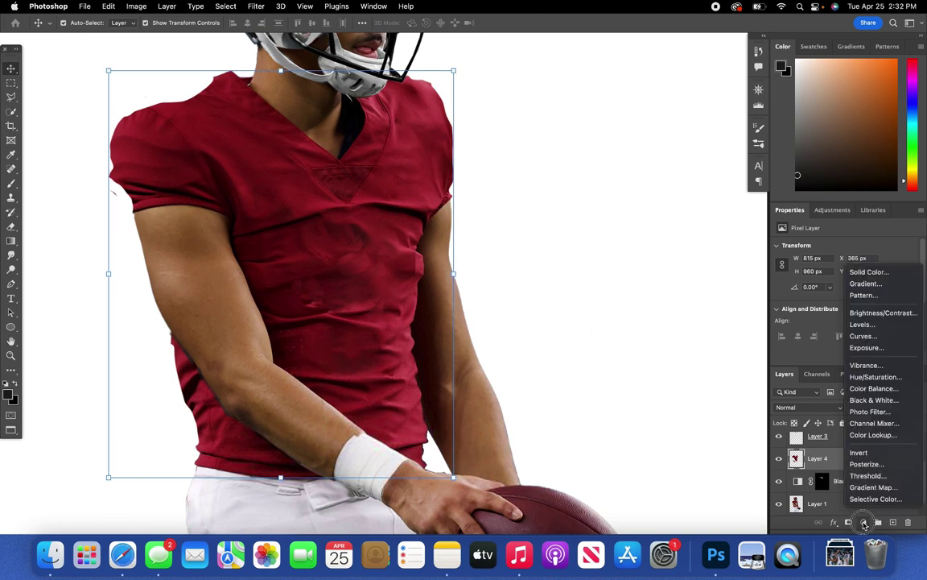
{"action": "left_click", "coordinate": [885, 401]}
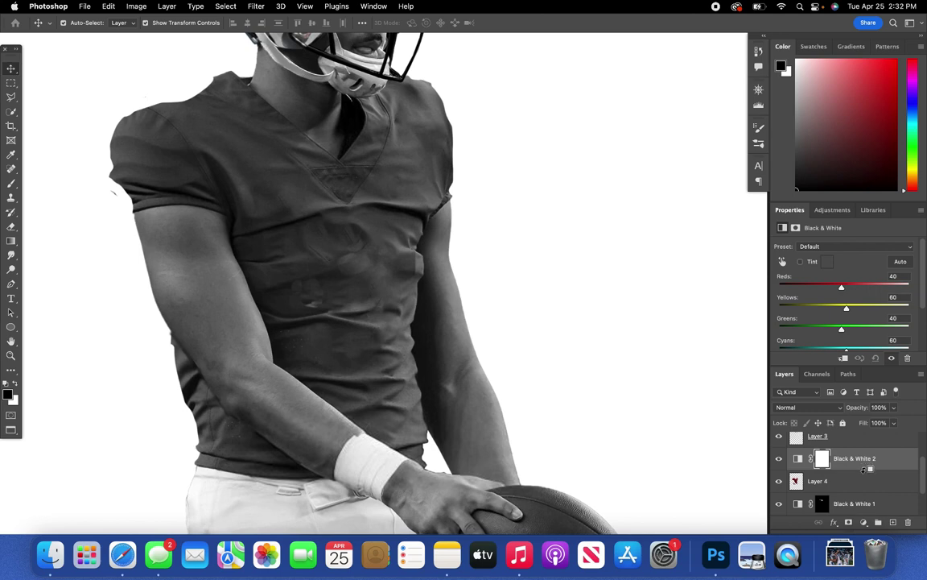
{"action": "left_click", "coordinate": [878, 468], "text": "alt"}
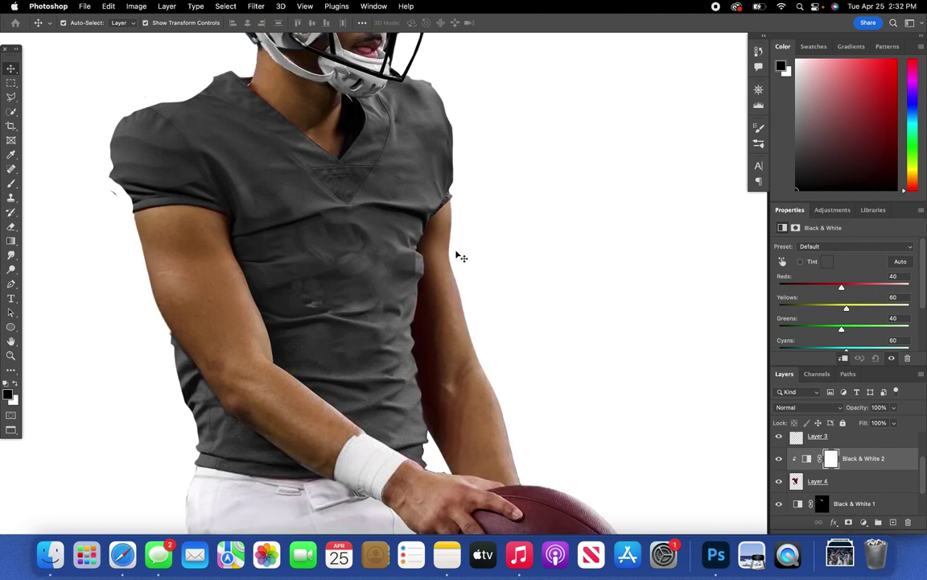
{"action": "scroll", "coordinate": [459, 257], "scroll_direction": "up", "scroll_amount": 1}
{"action": "mouse_move", "coordinate": [842, 287]}
{"action": "left_mouse_down"}
{"action": "mouse_move", "coordinate": [905, 288]}
{"action": "mouse_move", "coordinate": [757, 290]}
{"action": "mouse_move", "coordinate": [906, 288]}
{"action": "mouse_move", "coordinate": [810, 301]}
{"action": "mouse_move", "coordinate": [849, 305]}
{"action": "left_mouse_up"}
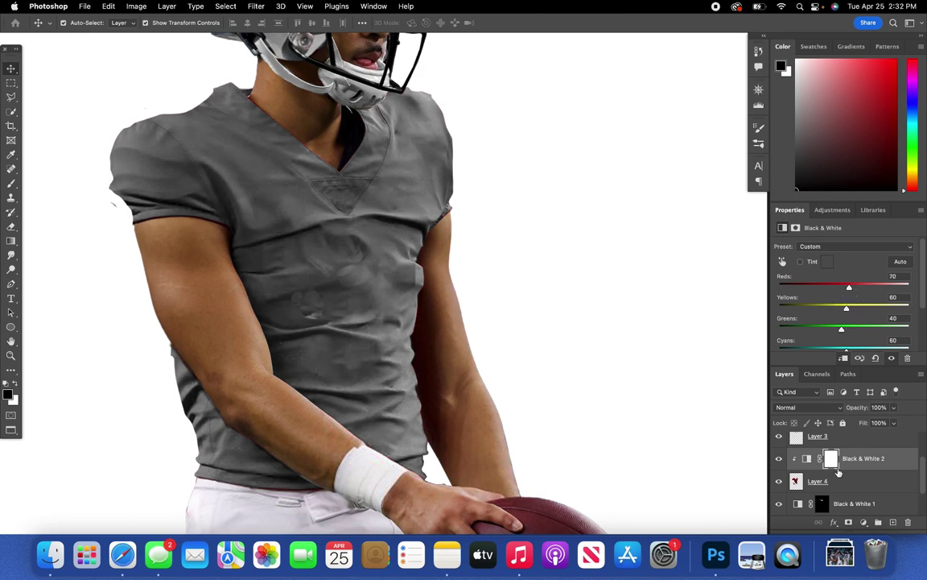
- Add a Gradient Map adjustment above the clipped Black & White layer and clip it to the jersey as well
{"action": "left_click", "coordinate": [865, 523]}
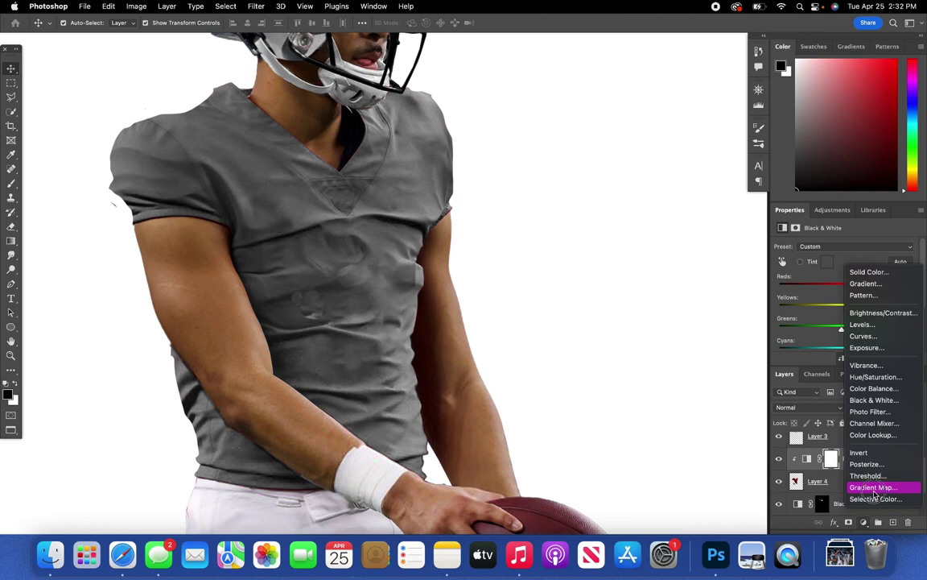
{"action": "left_click", "coordinate": [873, 488]}
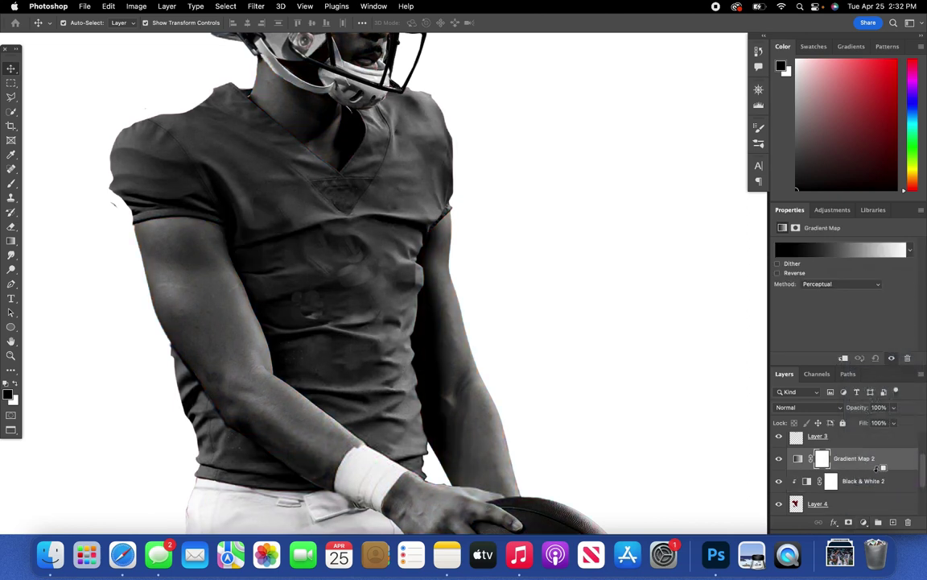
{"action": "left_click", "coordinate": [883, 468], "text": "alt"}
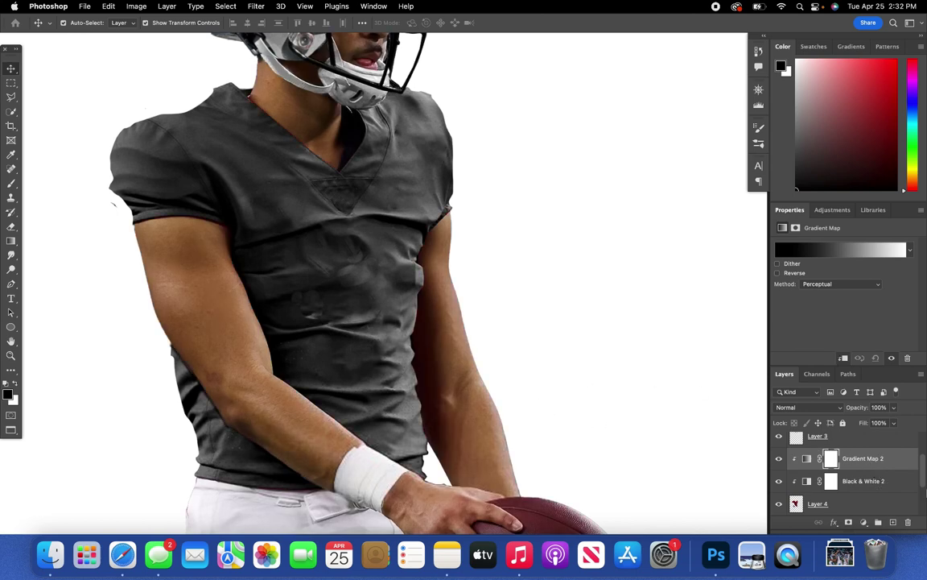
- Open the Gradient Map's gradient for editing and set its dark end stop to black, 000000
{"action": "left_click", "coordinate": [838, 257]}
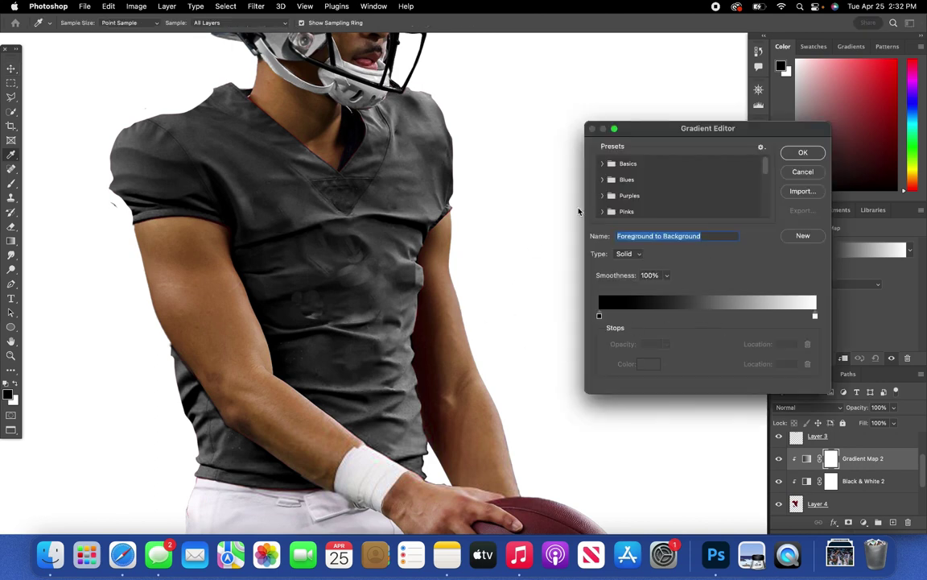
{"action": "scroll", "coordinate": [409, 85], "scroll_direction": "up", "scroll_amount": 2}
{"action": "scroll", "coordinate": [297, 68], "scroll_direction": "up", "scroll_amount": 5}
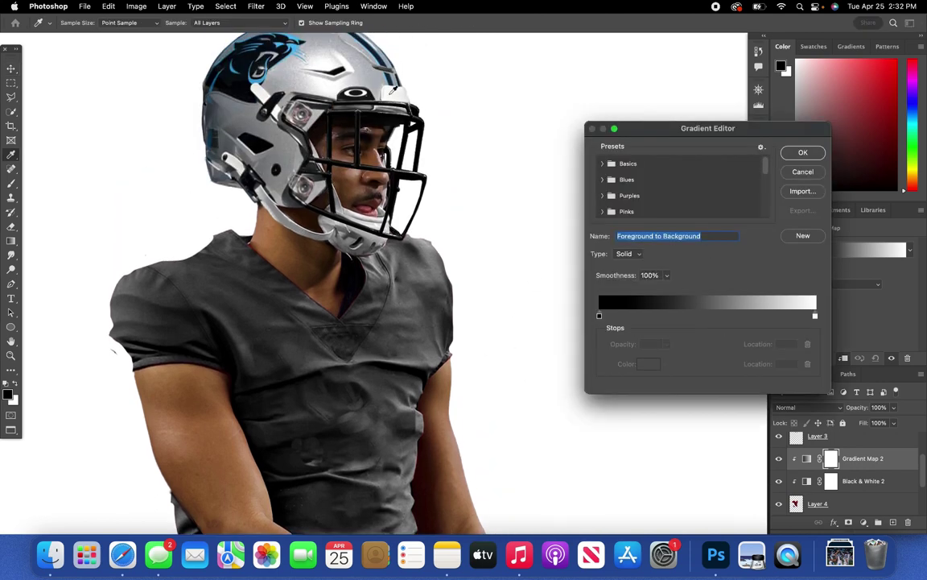
{"action": "scroll", "coordinate": [354, 80], "scroll_direction": "down", "scroll_amount": 8}
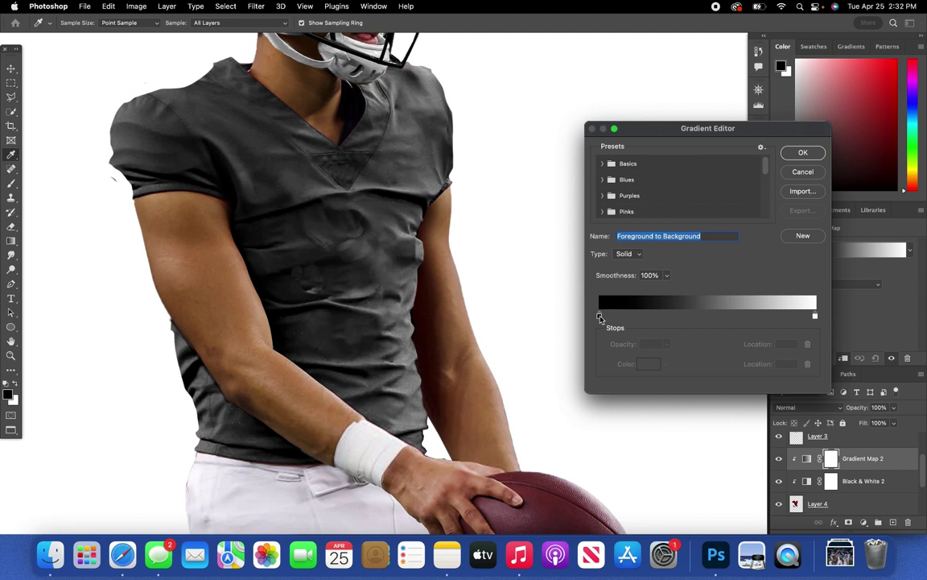
{"action": "left_click", "coordinate": [600, 316]}
{"action": "left_click", "coordinate": [651, 364]}
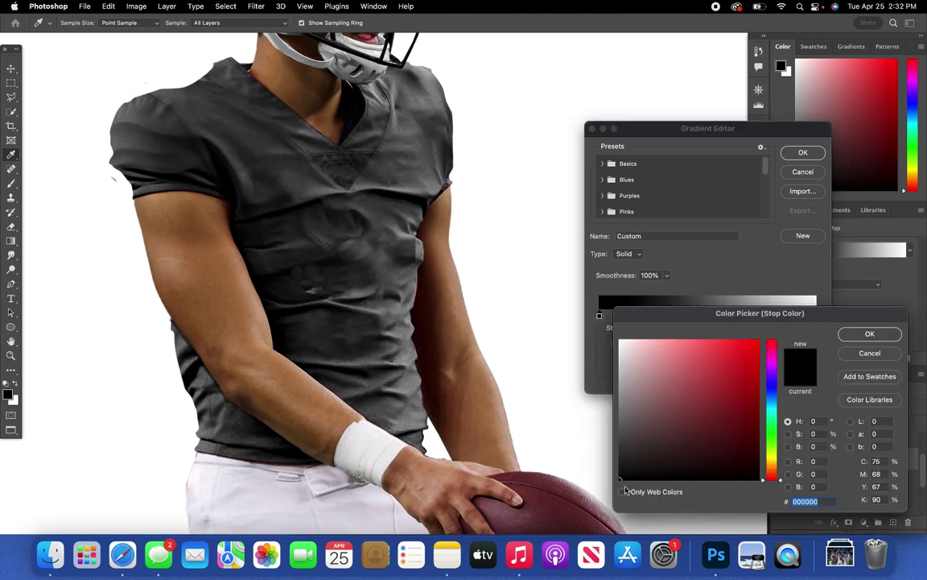
{"action": "left_click", "coordinate": [870, 334]}
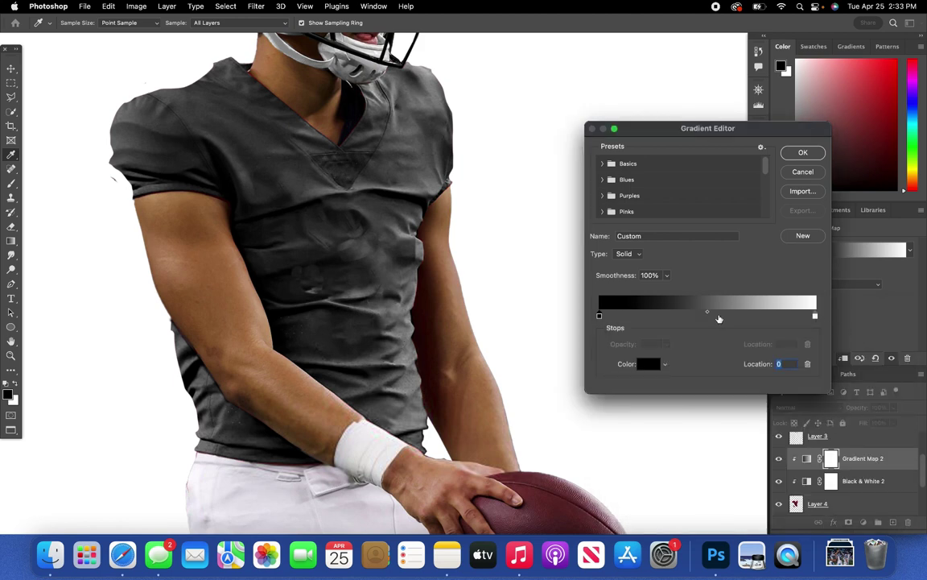
- Add a middle color stop to the gradient at location 53% and color it dark gray, 454545
{"action": "left_click", "coordinate": [719, 319]}
{"action": "left_click", "coordinate": [649, 364]}
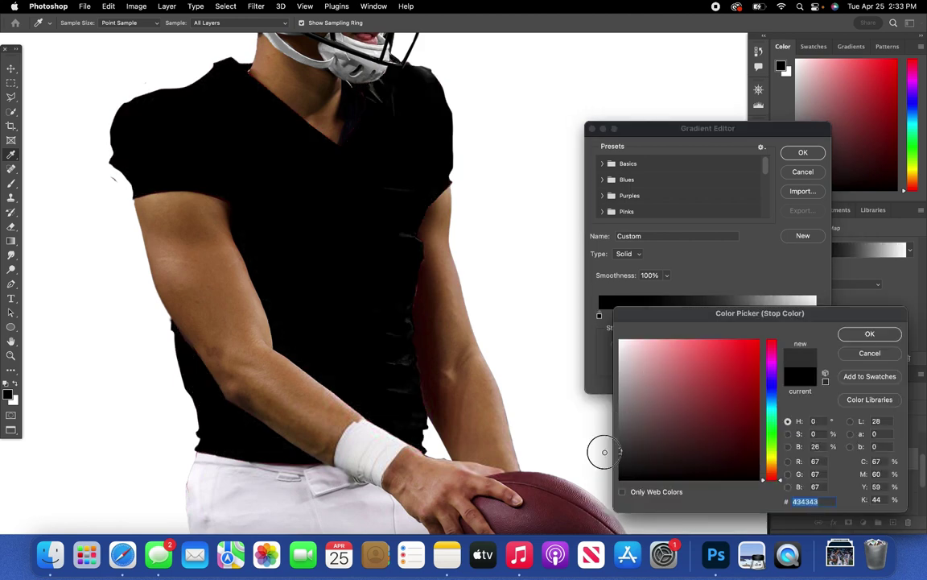
{"action": "mouse_move", "coordinate": [605, 451]}
{"action": "left_mouse_down"}
{"action": "mouse_move", "coordinate": [598, 414]}
{"action": "mouse_move", "coordinate": [592, 423]}
{"action": "mouse_move", "coordinate": [633, 407]}
{"action": "mouse_move", "coordinate": [596, 437]}
{"action": "left_mouse_up"}
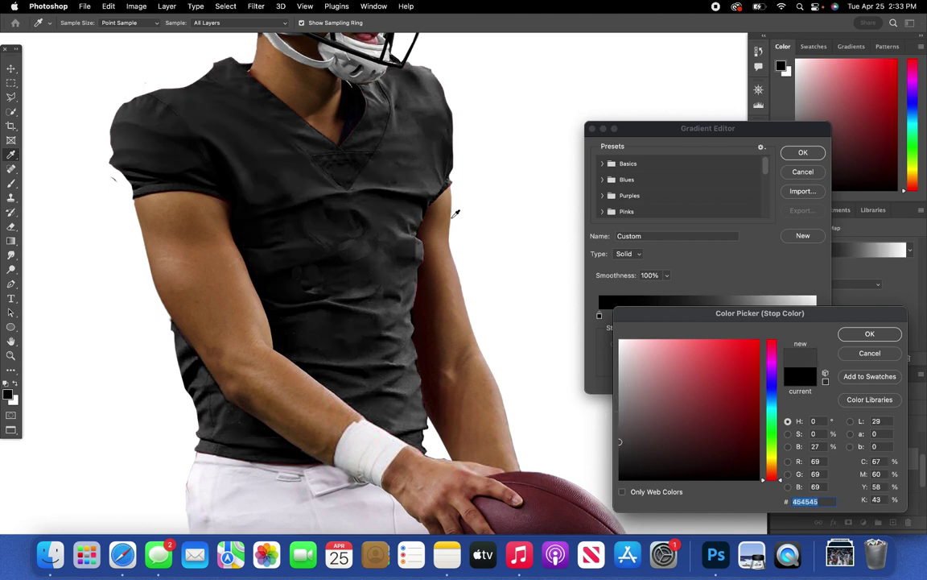
{"action": "left_click", "coordinate": [889, 333]}
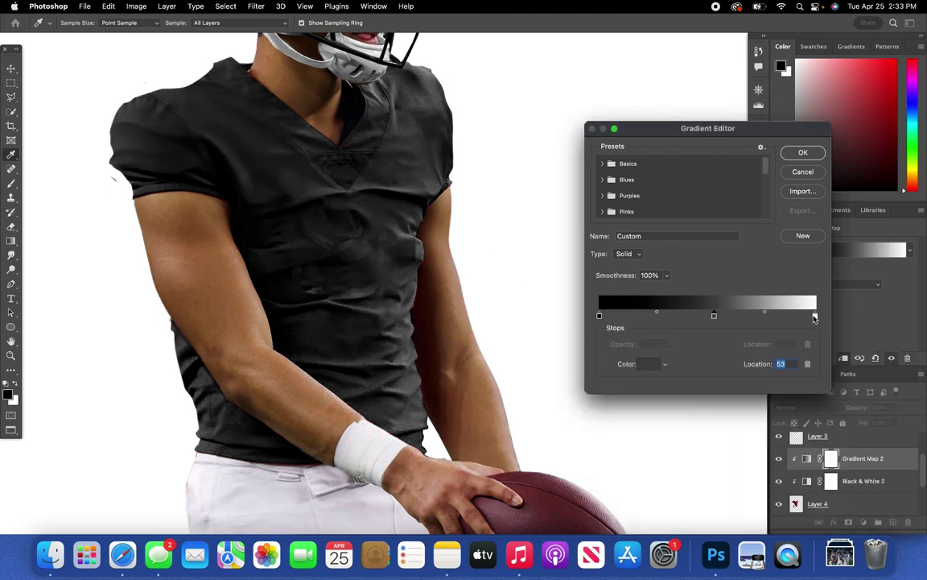
{"action": "left_click", "coordinate": [814, 316]}
{"action": "left_click_drag", "start_coordinate": [767, 316], "coordinate": [783, 316]}
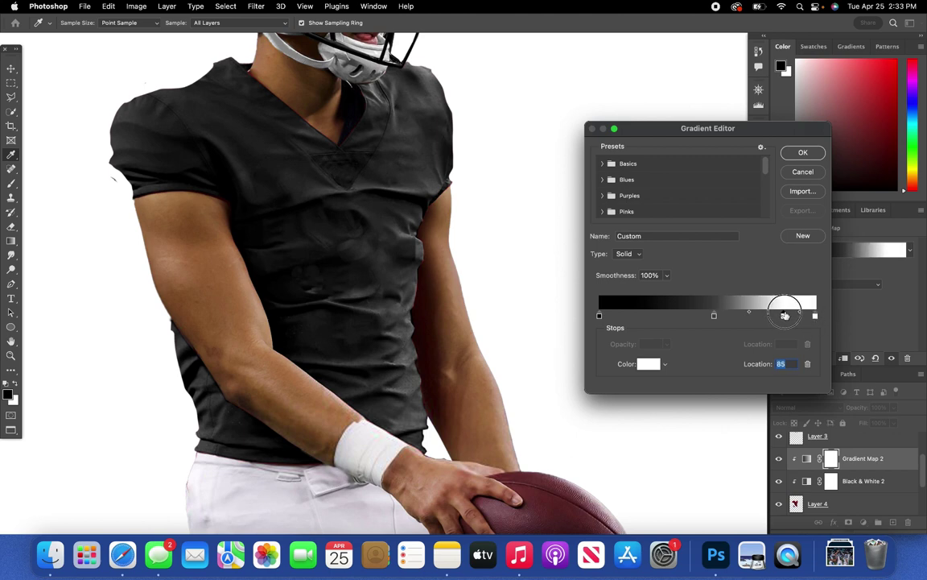
{"action": "left_click", "coordinate": [808, 364]}
- Shift the midpoint between the gray and white stops to 78%, move the gray stop to 63%, and apply the gradient
{"action": "left_click", "coordinate": [714, 316]}
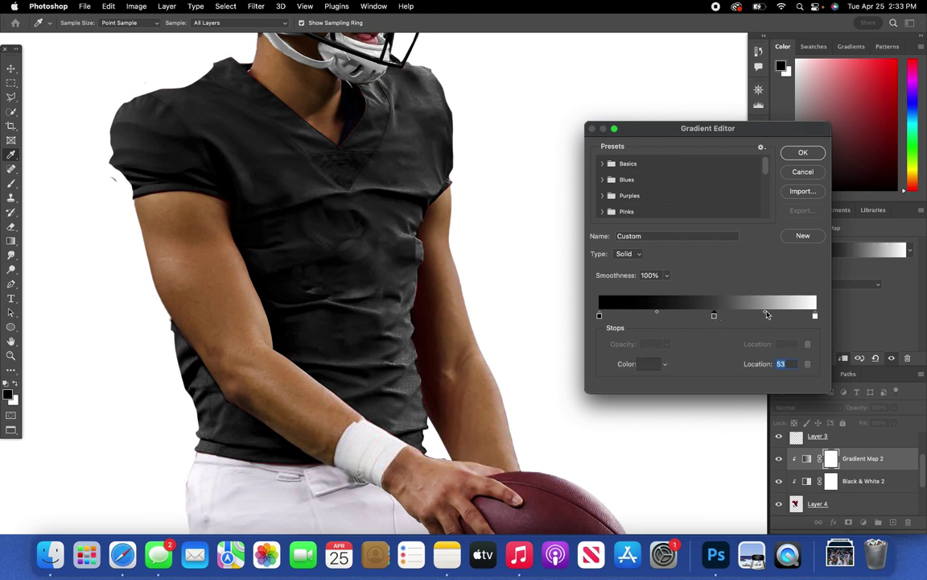
{"action": "left_click_drag", "start_coordinate": [767, 313], "coordinate": [789, 313]}
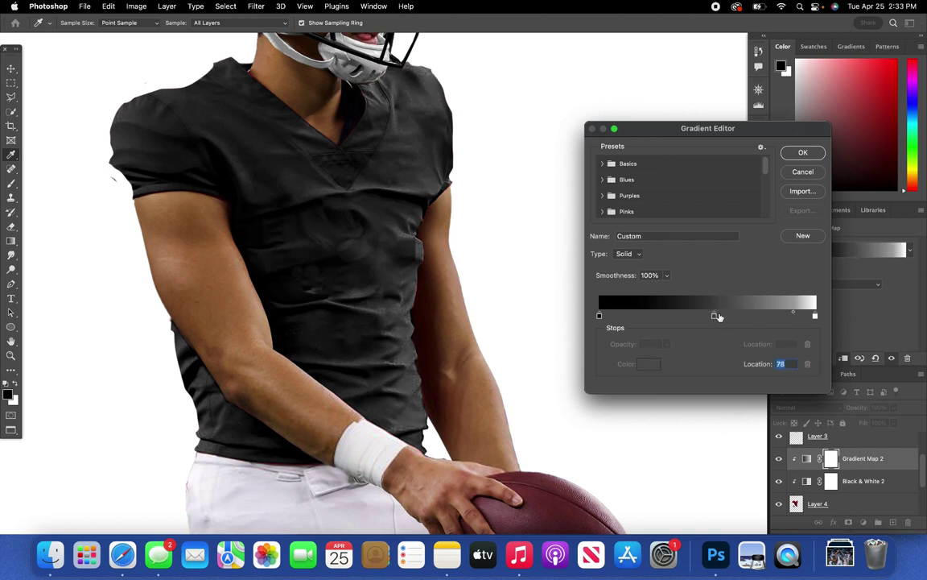
{"action": "left_click_drag", "start_coordinate": [718, 316], "coordinate": [733, 317]}
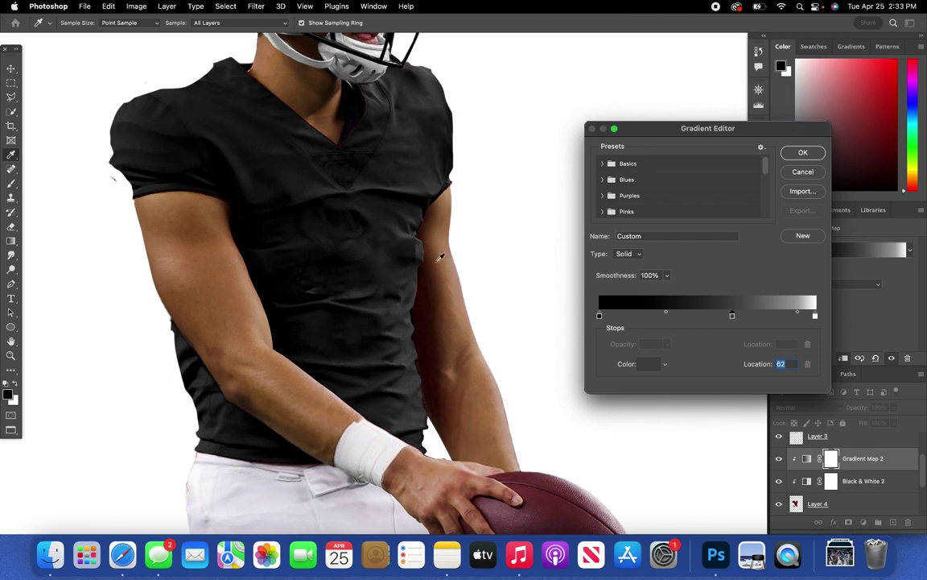
{"action": "scroll", "coordinate": [438, 257], "scroll_direction": "up", "scroll_amount": 5}
{"action": "scroll", "coordinate": [431, 258], "scroll_direction": "down", "scroll_amount": 6}
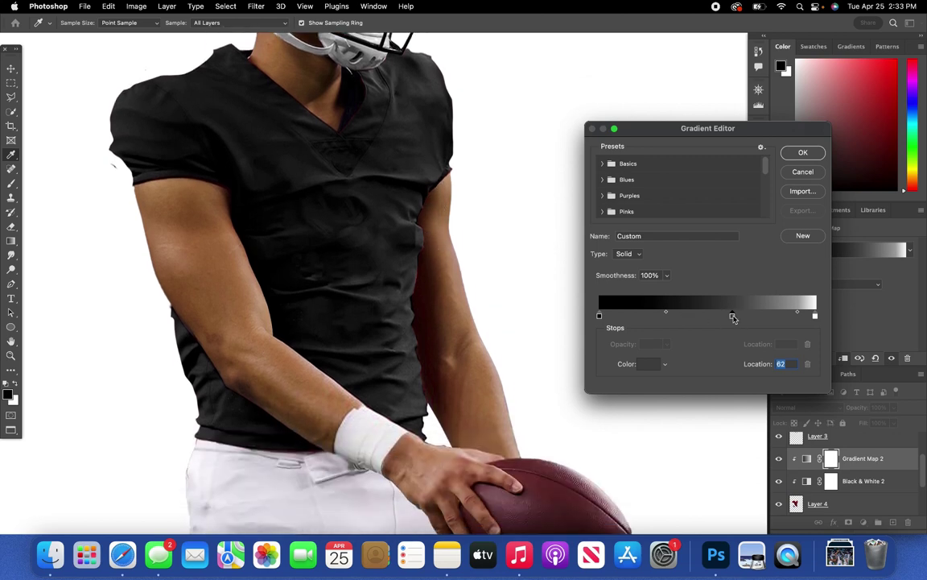
{"action": "left_click_drag", "start_coordinate": [733, 317], "coordinate": [724, 316]}
{"action": "scroll", "coordinate": [386, 262], "scroll_direction": "up", "scroll_amount": 3}
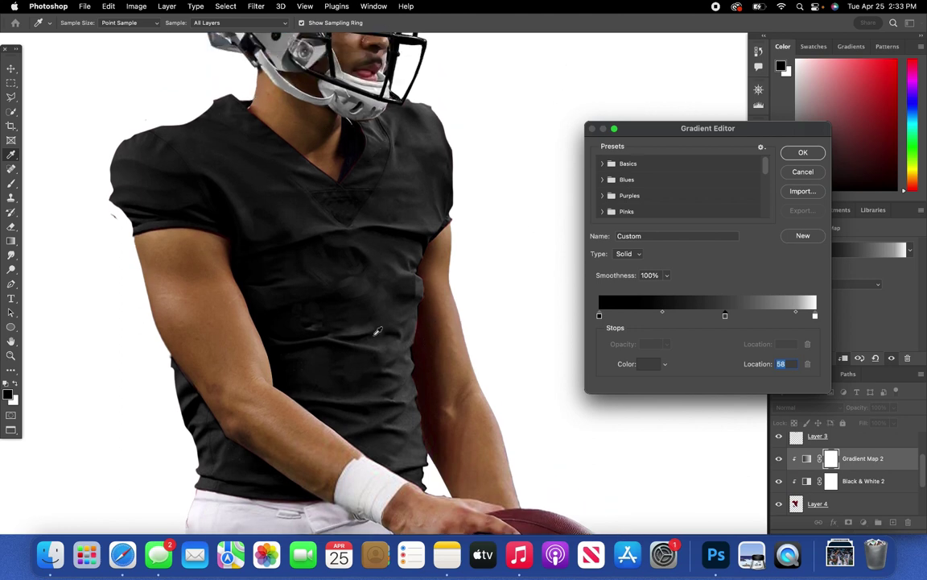
{"action": "left_click_drag", "start_coordinate": [727, 316], "coordinate": [736, 319]}
{"action": "scroll", "coordinate": [496, 266], "scroll_direction": "down", "scroll_amount": 3}
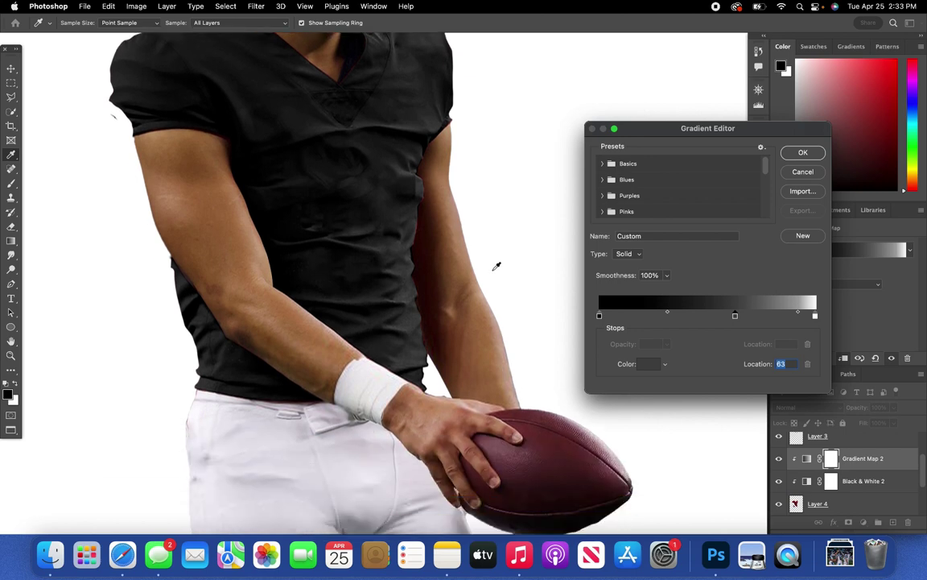
{"action": "scroll", "coordinate": [500, 266], "scroll_direction": "up", "scroll_amount": 3}
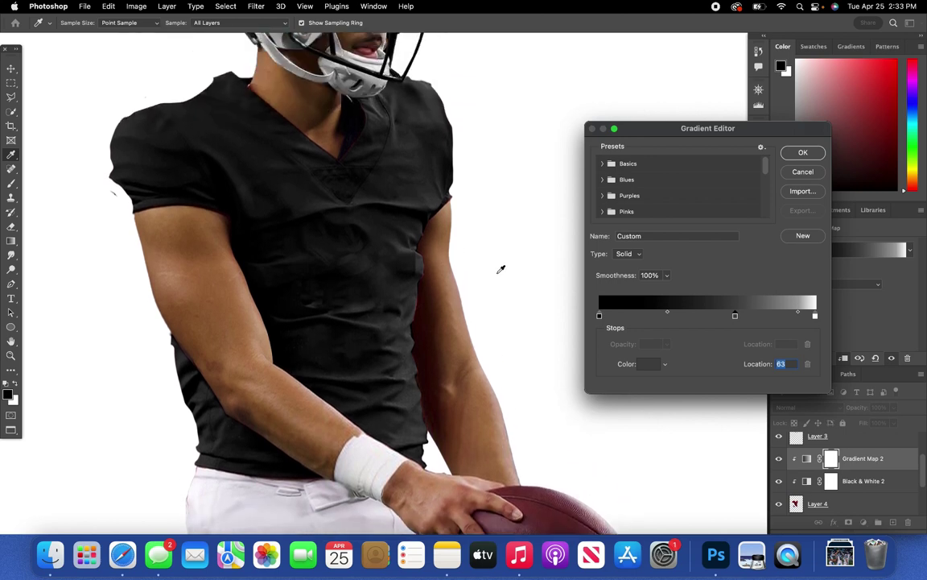
{"action": "left_click", "coordinate": [803, 154]}
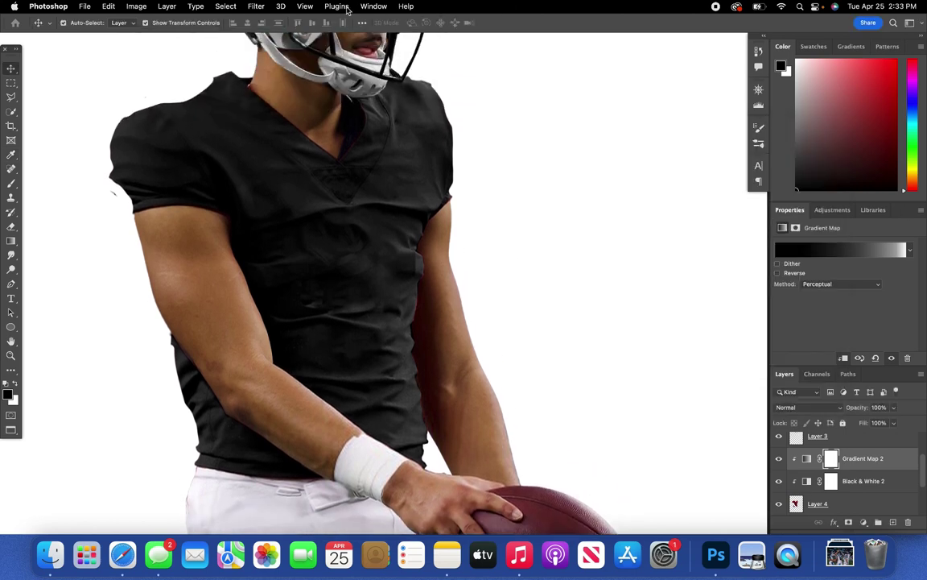
- Review the recolored black jersey on the whole figure and up close, with the jersey's Gradient Map layer selected
{"action": "left_click", "coordinate": [305, 7]}
{"action": "left_click", "coordinate": [366, 108]}
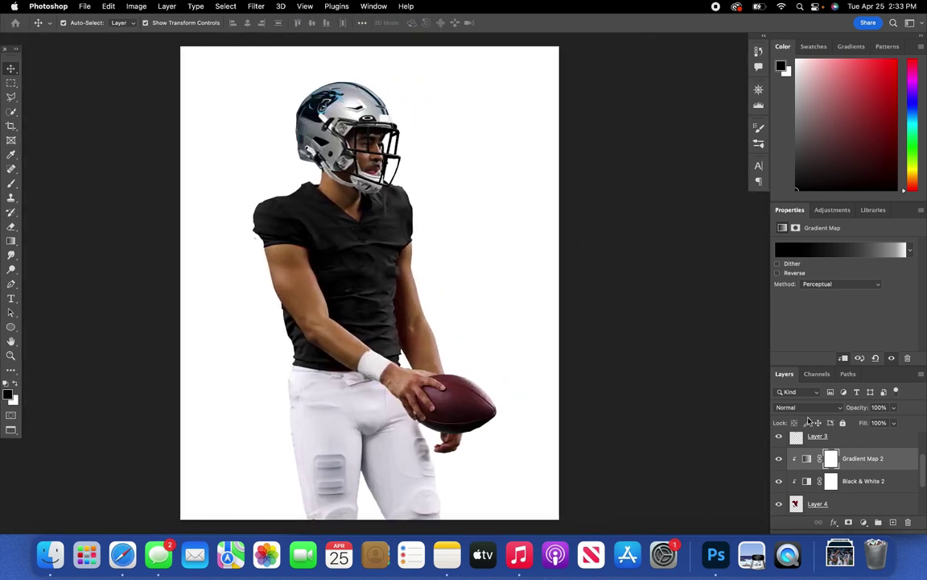
{"action": "scroll", "coordinate": [844, 459], "scroll_direction": "up", "scroll_amount": 3}
{"action": "left_click", "coordinate": [851, 494]}
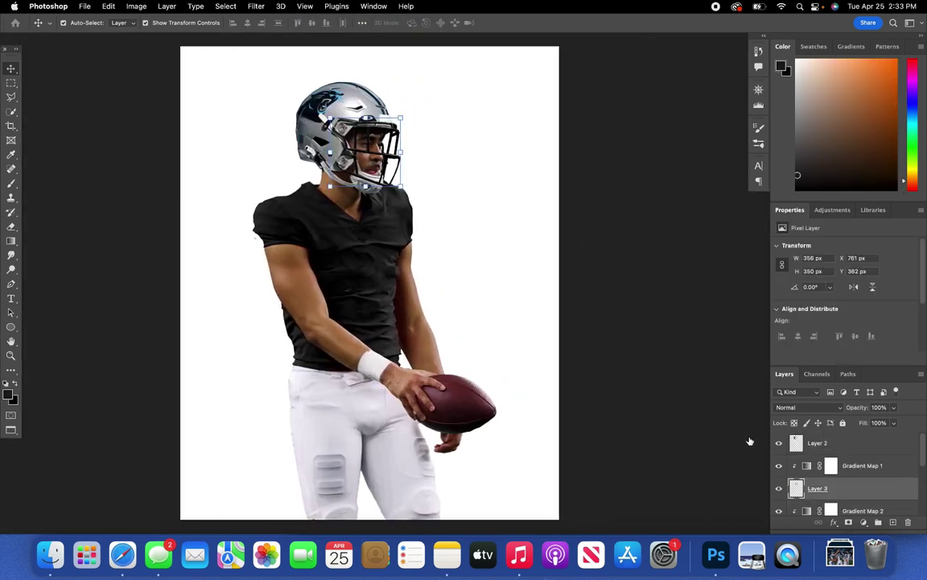
{"action": "scroll", "coordinate": [834, 476], "scroll_direction": "down", "scroll_amount": 2}
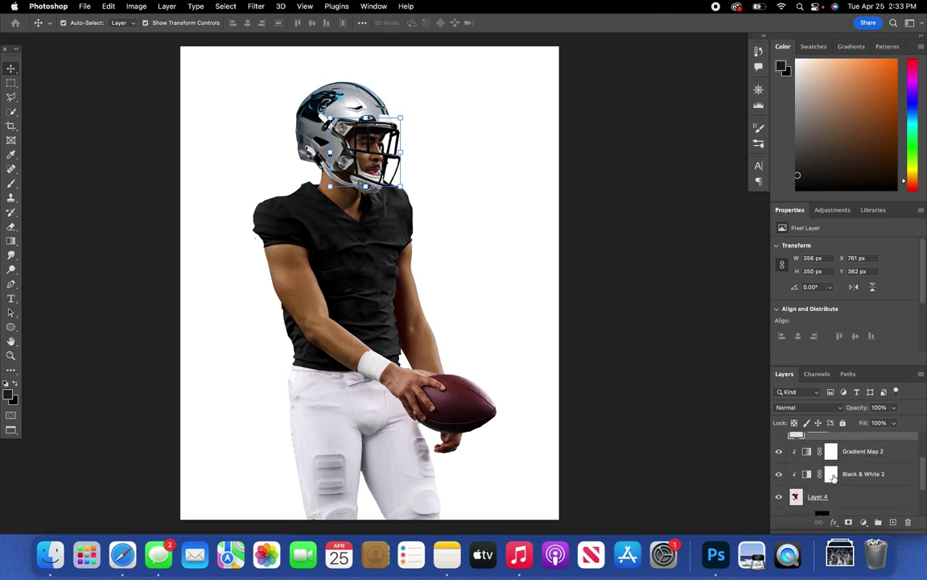
{"action": "left_click", "coordinate": [867, 452]}
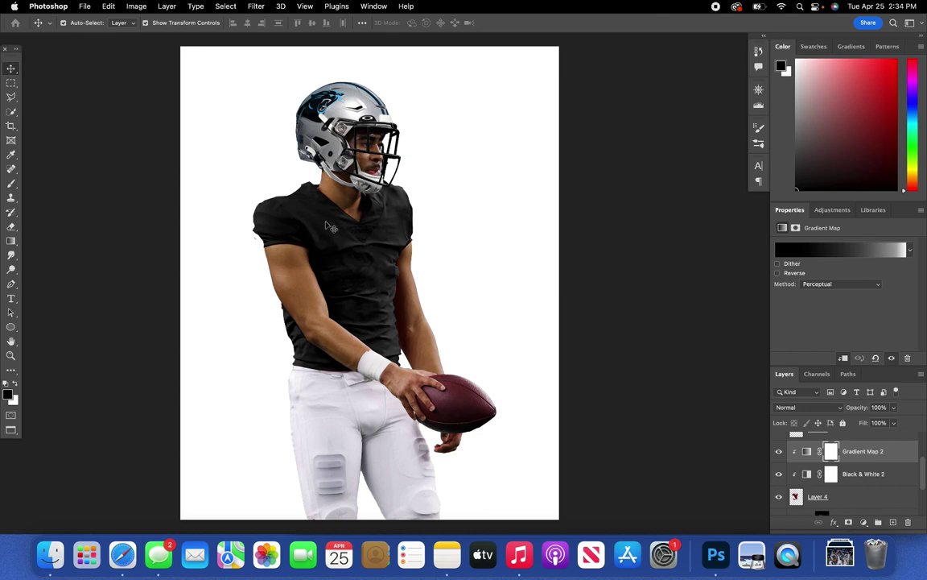
{"action": "scroll", "coordinate": [327, 226], "scroll_direction": "up", "scroll_amount": 5}
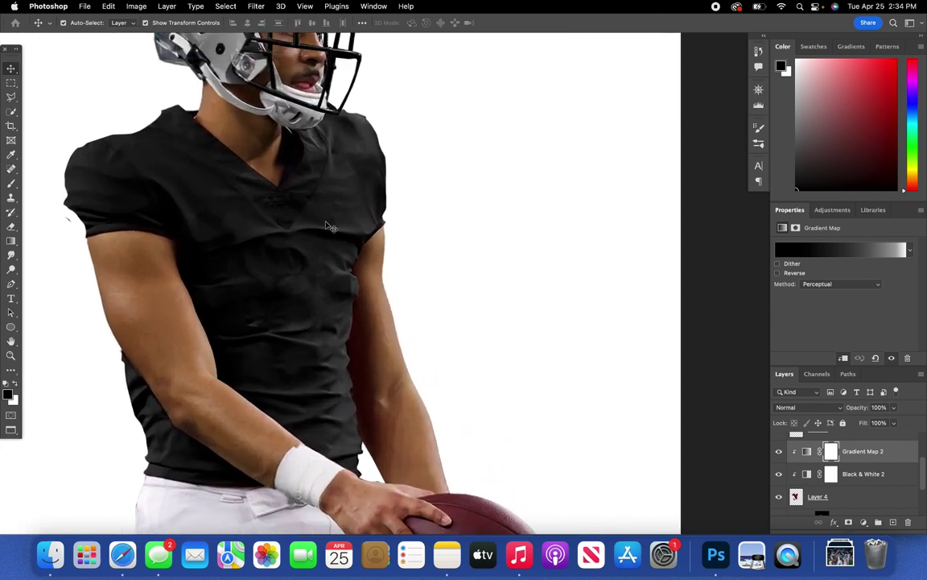
{"action": "left_click", "coordinate": [123, 554]}
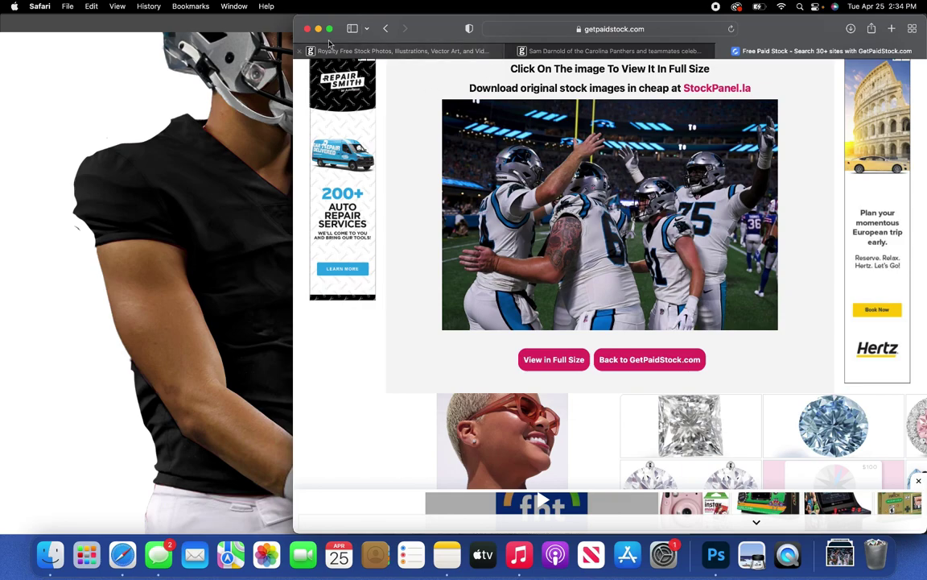
{"action": "key", "text": "ctrl+super+f"}
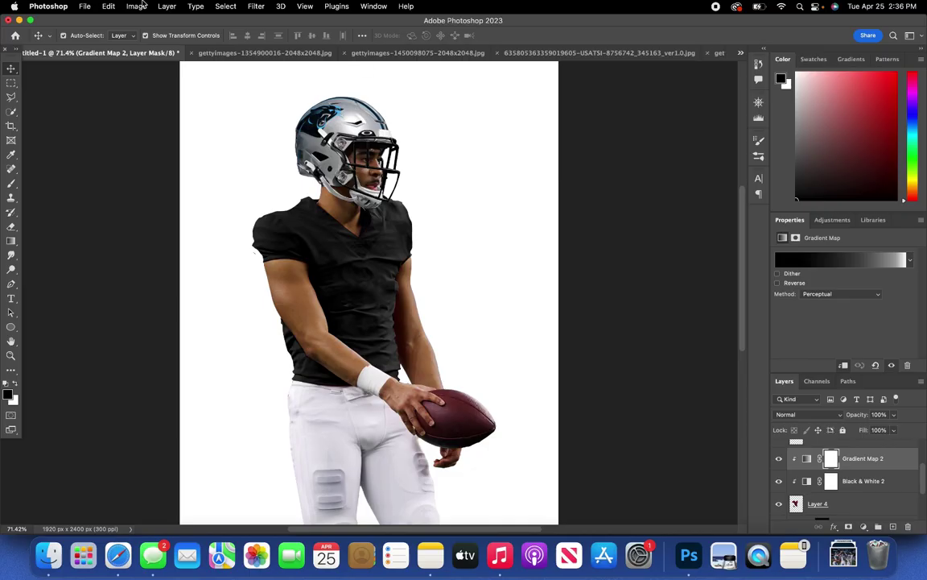
{"action": "left_click", "coordinate": [214, 53]}
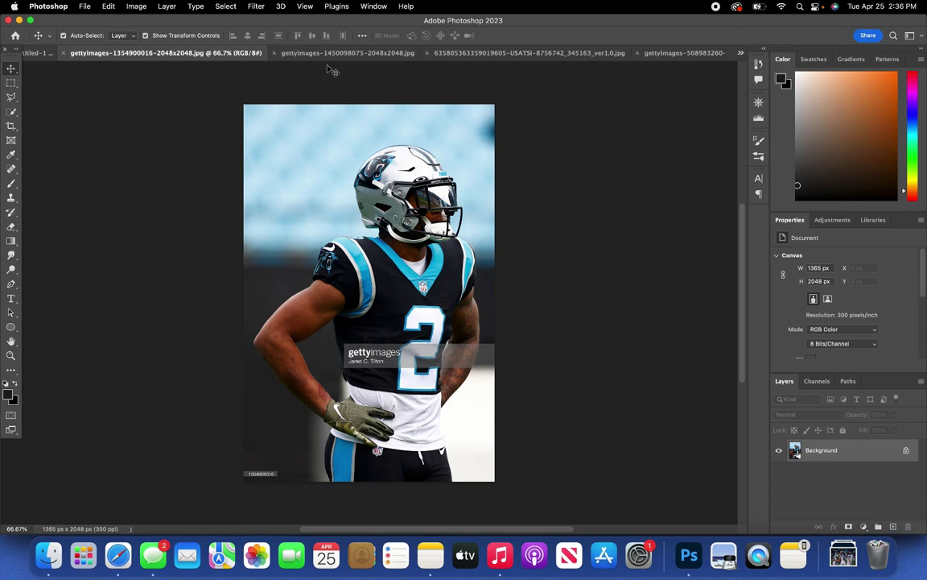
{"action": "left_click", "coordinate": [41, 52]}
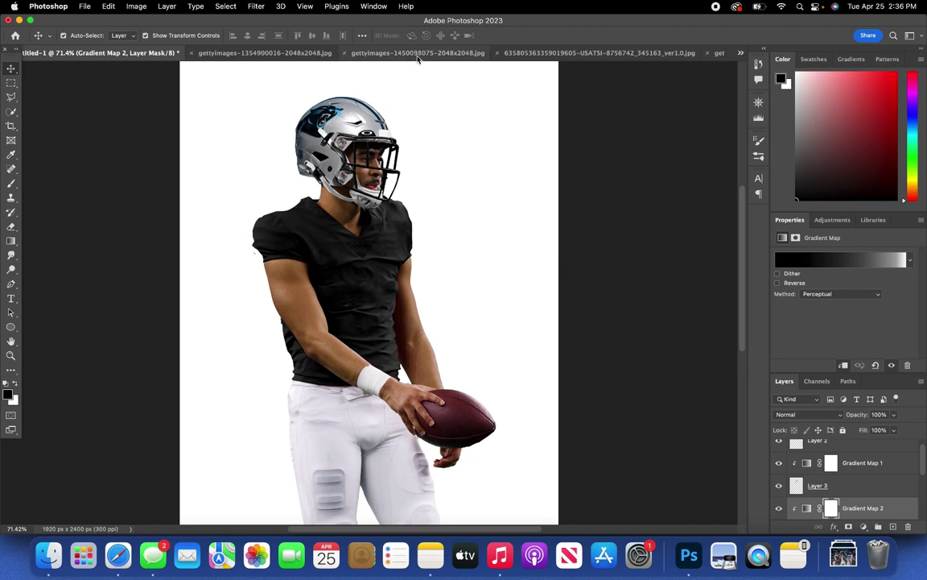
{"action": "left_click", "coordinate": [378, 53]}
{"action": "scroll", "coordinate": [476, 139], "scroll_direction": "down", "scroll_amount": 5}
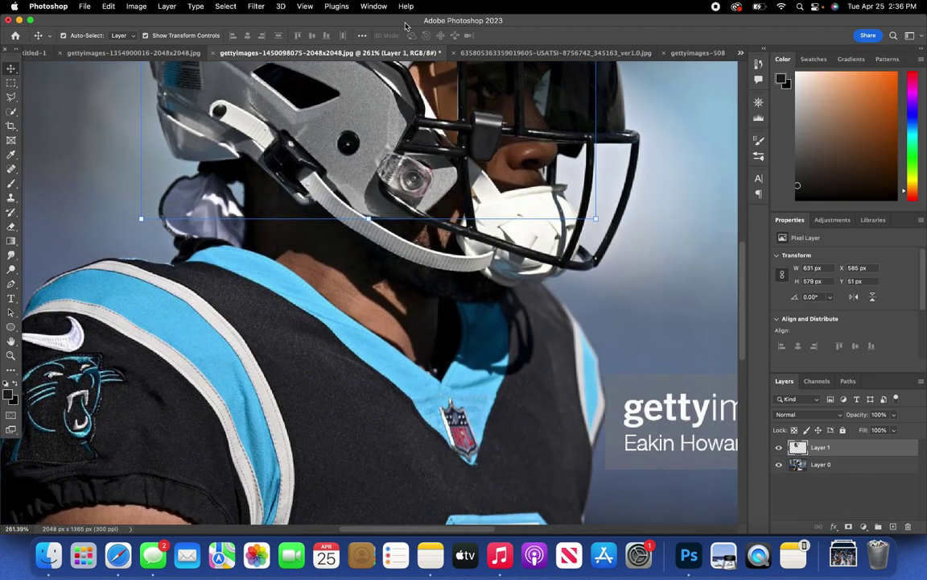
{"action": "left_click", "coordinate": [305, 7]}
{"action": "left_click", "coordinate": [306, 103]}
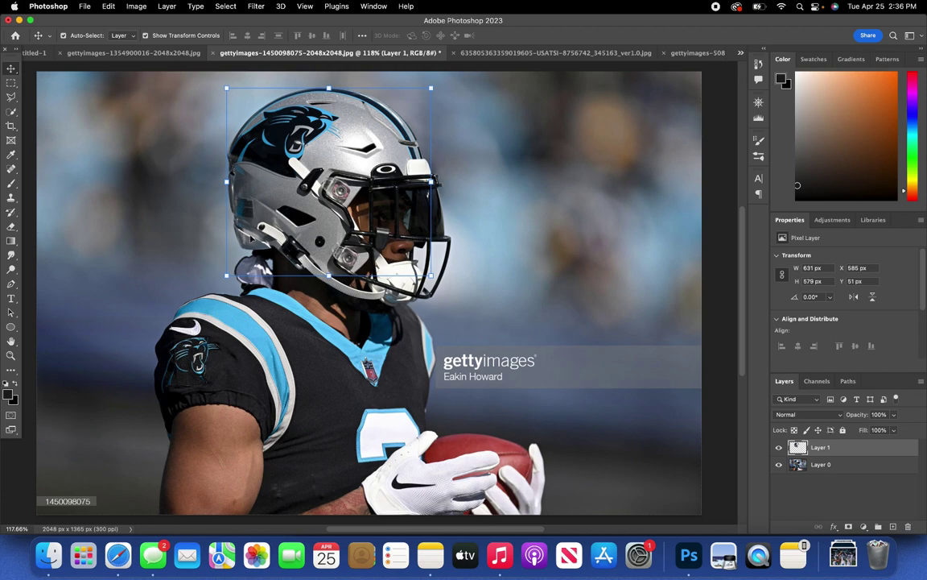
{"action": "scroll", "coordinate": [252, 239], "scroll_direction": "up", "scroll_amount": 5}
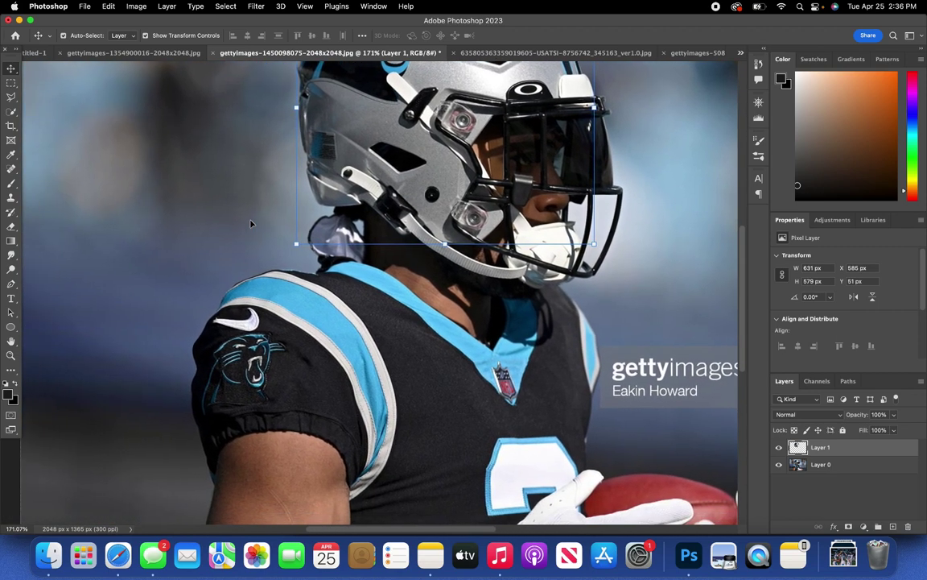
{"action": "scroll", "coordinate": [252, 203], "scroll_direction": "down", "scroll_amount": 2}
{"action": "scroll", "coordinate": [252, 204], "scroll_direction": "right", "scroll_amount": 3}
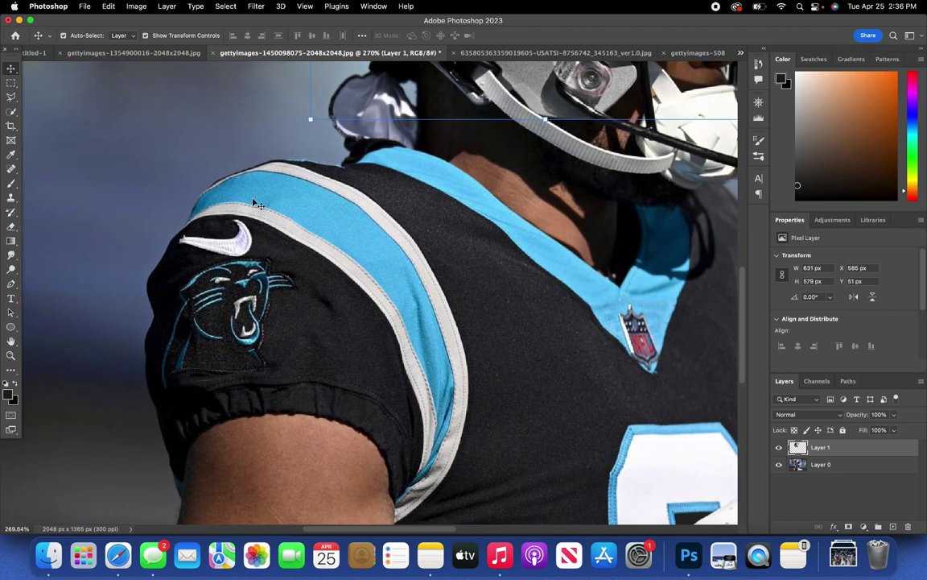
{"action": "left_click", "coordinate": [869, 465]}
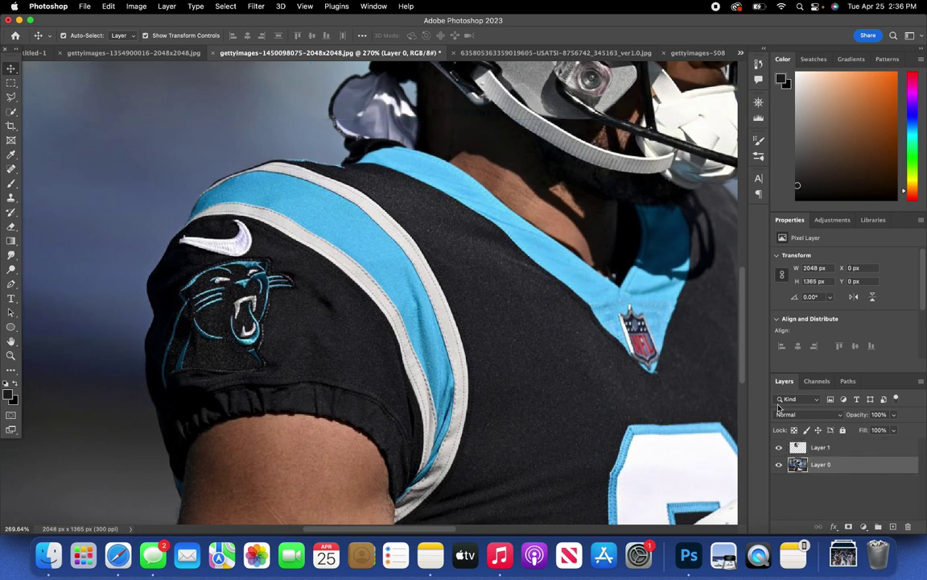
- Trace a closed Pen tool path around the embroidered panther logo on the black sleeve, including its whiskers and neck
{"action": "left_click", "coordinate": [12, 284]}
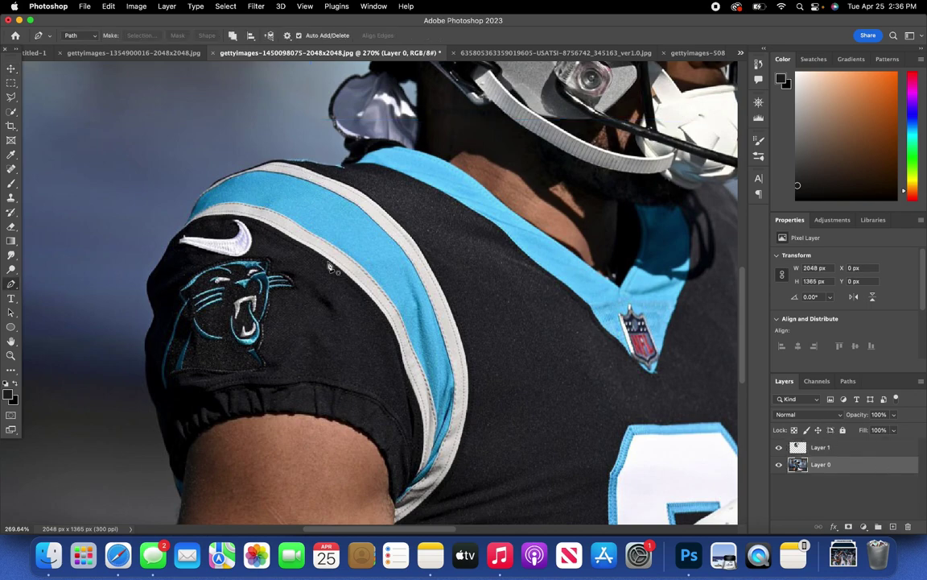
{"action": "scroll", "coordinate": [330, 268], "scroll_direction": "up", "scroll_amount": 3}
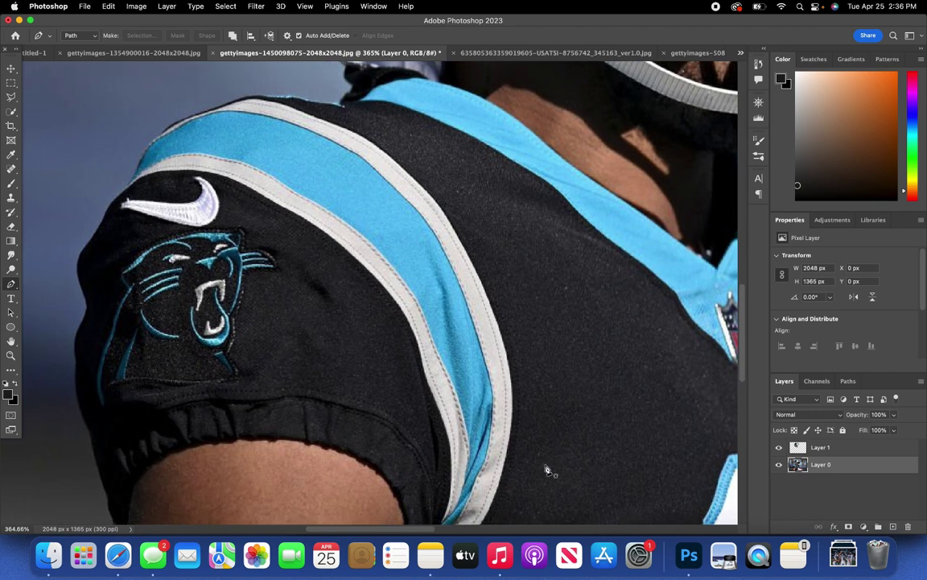
{"action": "scroll", "coordinate": [483, 439], "scroll_direction": "down", "scroll_amount": 3}
{"action": "scroll", "coordinate": [471, 314], "scroll_direction": "up", "scroll_amount": 3}
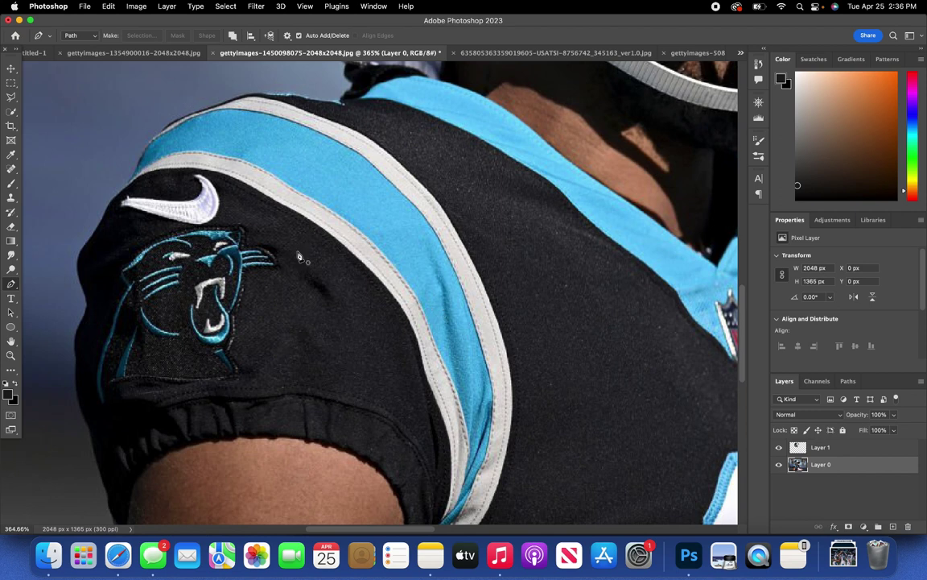
{"action": "left_click", "coordinate": [103, 401]}
{"action": "mouse_move", "coordinate": [110, 384]}
{"action": "left_mouse_down"}
{"action": "mouse_move", "coordinate": [237, 380]}
{"action": "mouse_move", "coordinate": [228, 358]}
{"action": "mouse_move", "coordinate": [240, 355]}
{"action": "mouse_move", "coordinate": [237, 321]}
{"action": "left_mouse_up"}
{"action": "left_click", "coordinate": [230, 381]}
{"action": "left_click", "coordinate": [239, 379]}
{"action": "left_click", "coordinate": [239, 372]}
{"action": "left_click", "coordinate": [236, 363]}
{"action": "left_click", "coordinate": [237, 335]}
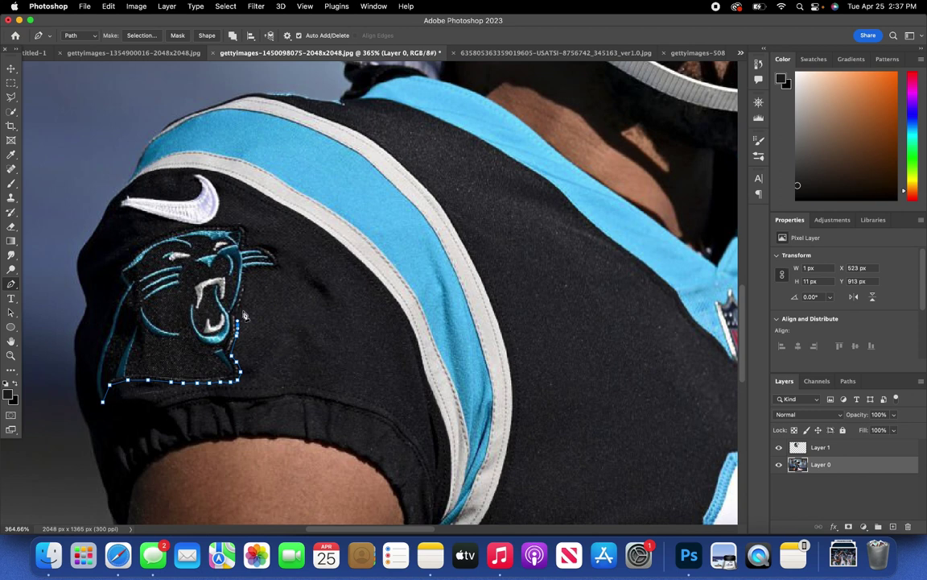
{"action": "left_click", "coordinate": [243, 304]}
{"action": "left_click", "coordinate": [244, 295]}
{"action": "left_click", "coordinate": [246, 286]}
{"action": "left_click", "coordinate": [246, 277]}
{"action": "left_click", "coordinate": [248, 269]}
{"action": "left_click", "coordinate": [256, 269]}
{"action": "left_click", "coordinate": [265, 268]}
{"action": "left_click_drag", "start_coordinate": [273, 268], "coordinate": [278, 268]}
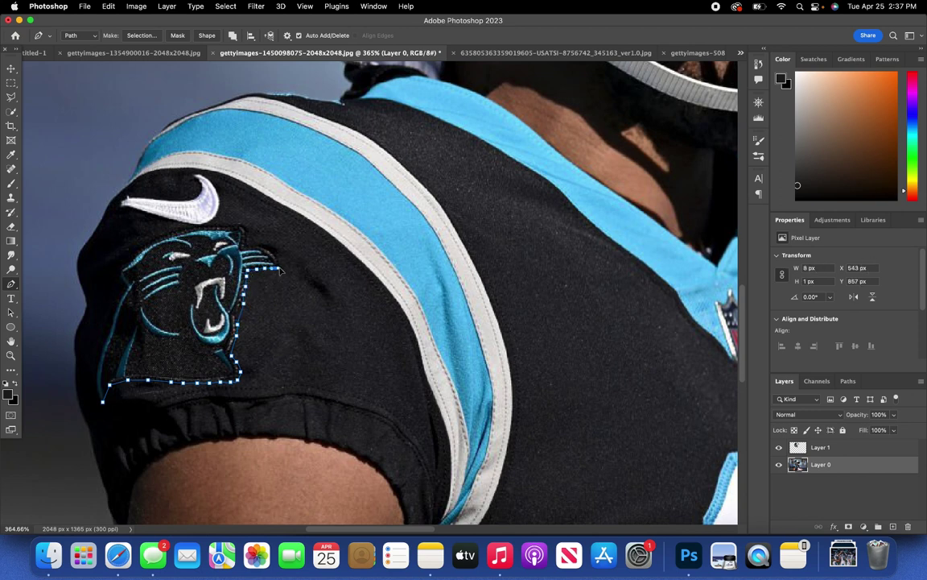
{"action": "left_click", "coordinate": [280, 262]}
{"action": "left_click", "coordinate": [276, 256]}
{"action": "left_click", "coordinate": [268, 248]}
{"action": "left_click", "coordinate": [261, 248]}
{"action": "left_click", "coordinate": [252, 248]}
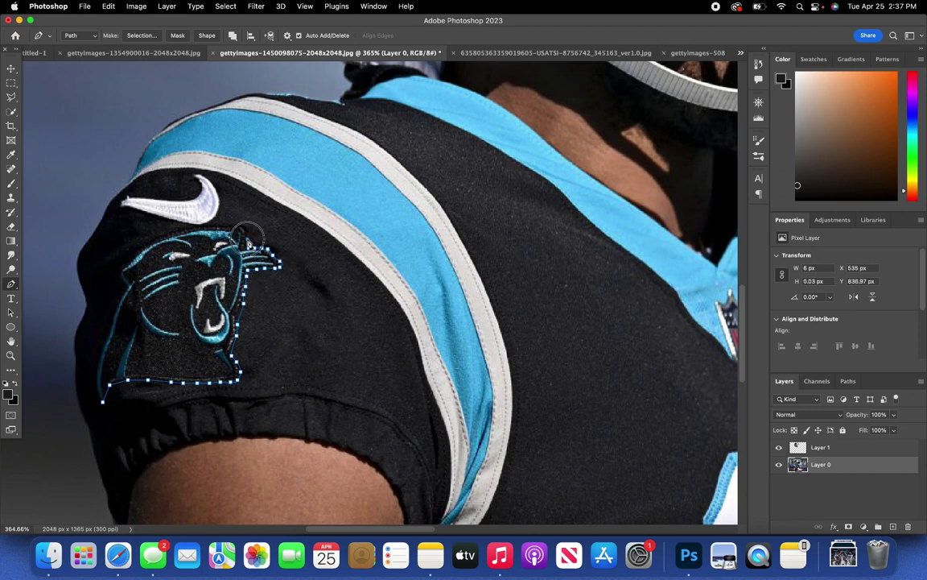
{"action": "left_click", "coordinate": [247, 239]}
{"action": "left_click", "coordinate": [242, 226]}
{"action": "left_click", "coordinate": [230, 225]}
{"action": "left_click", "coordinate": [216, 226]}
{"action": "left_click", "coordinate": [201, 226]}
{"action": "left_click", "coordinate": [186, 227]}
{"action": "left_click_drag", "start_coordinate": [170, 231], "coordinate": [161, 235]}
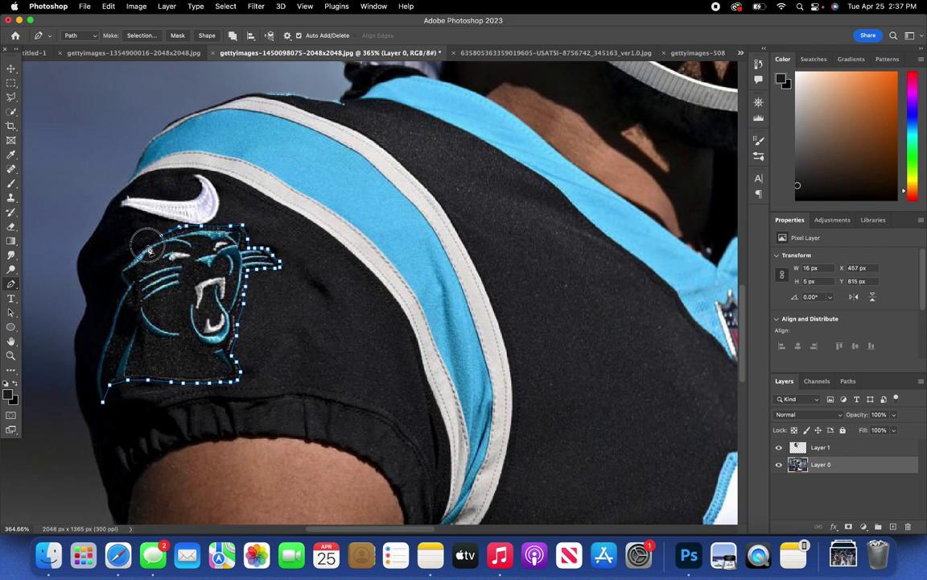
{"action": "left_click", "coordinate": [125, 256]}
{"action": "left_click", "coordinate": [118, 275]}
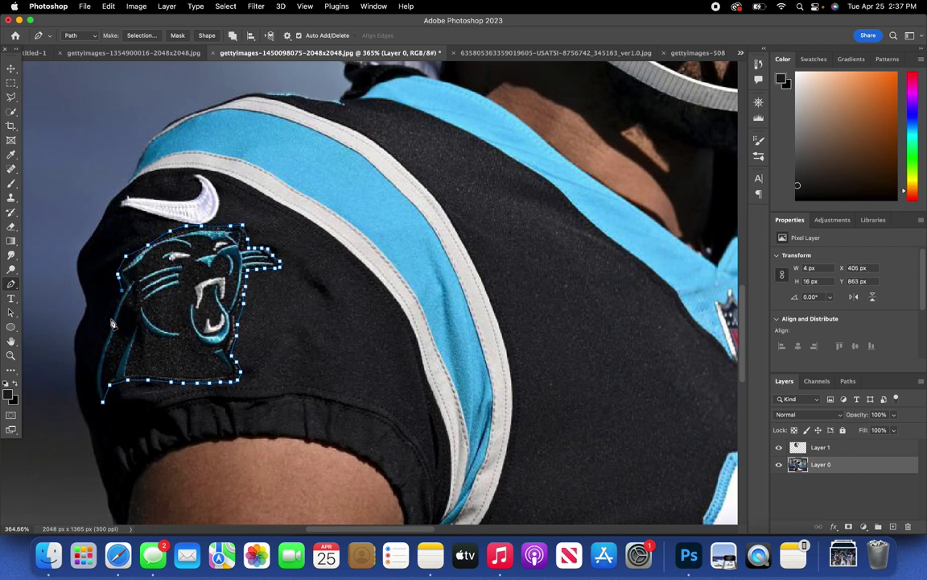
{"action": "left_click", "coordinate": [111, 323]}
{"action": "left_click", "coordinate": [98, 360]}
{"action": "left_click", "coordinate": [101, 395]}
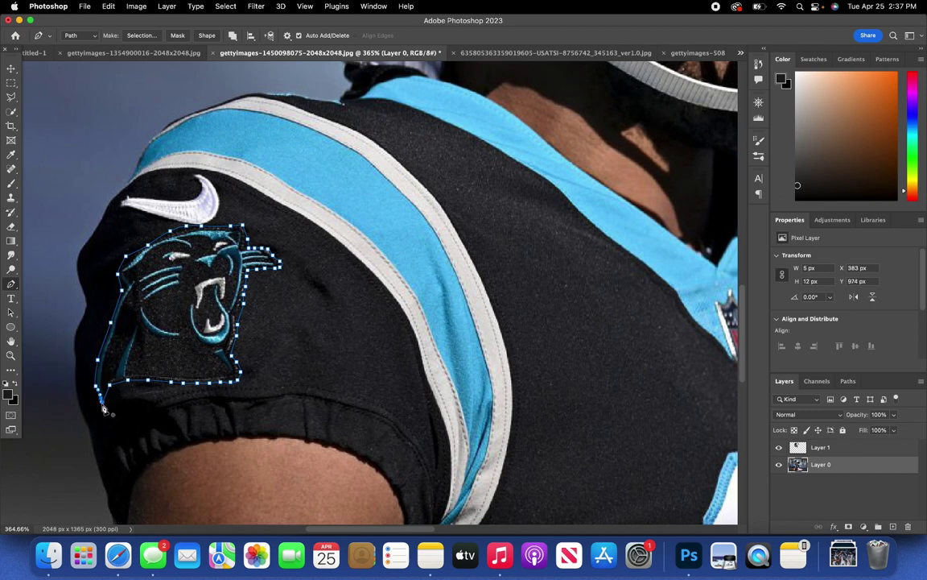
- Convert the panther logo path into a selection and copy the selected logo onto a new layer
{"action": "right_click", "coordinate": [159, 359]}
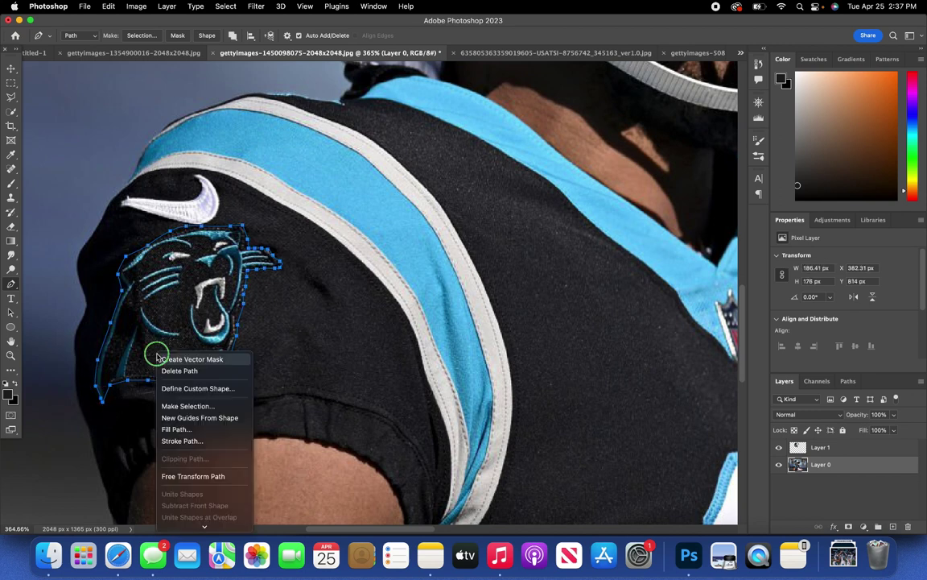
{"action": "left_click", "coordinate": [238, 406]}
{"action": "left_click", "coordinate": [525, 226]}
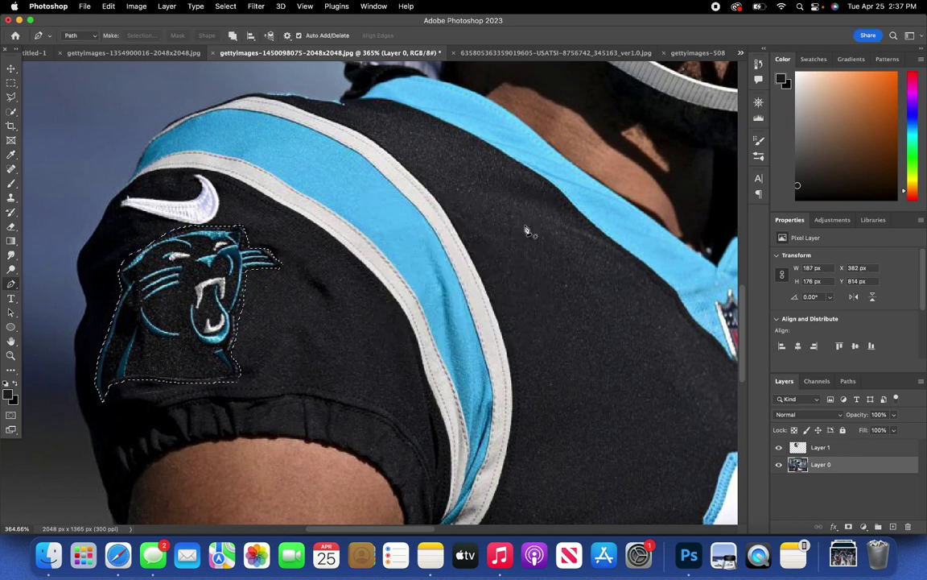
{"action": "key", "text": "super+j"}
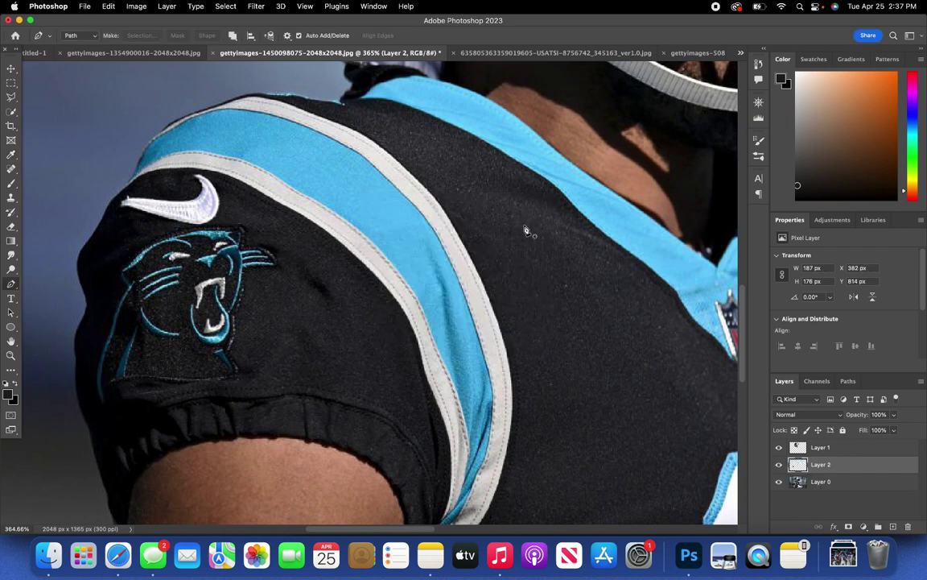
- Try to select the white Nike swoosh with the Object Selection tool while the copied panther logo's layer is active
{"action": "left_click", "coordinate": [12, 111]}
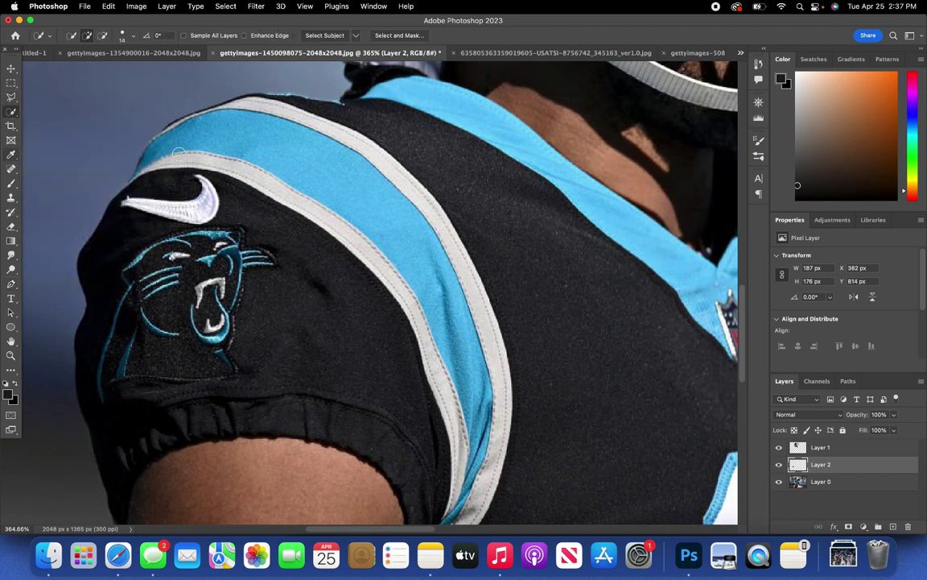
{"action": "left_click", "coordinate": [14, 112]}
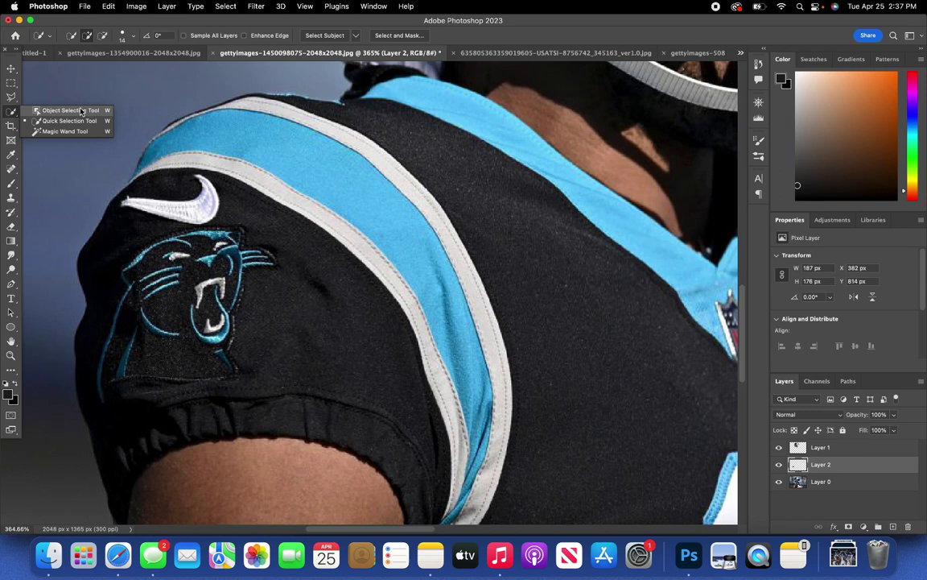
{"action": "key", "text": "shift+w"}
{"action": "key", "text": "shift+w"}
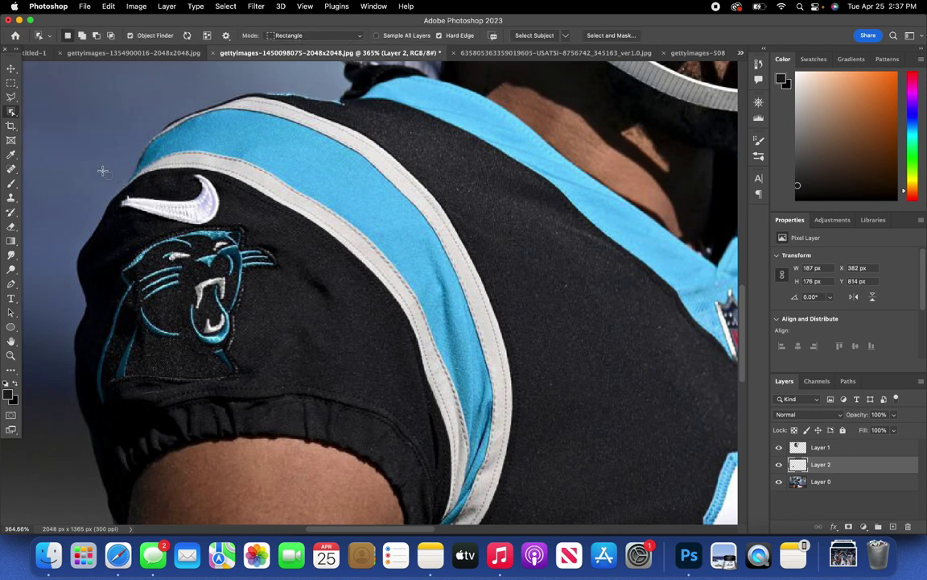
{"action": "left_click_drag", "start_coordinate": [107, 179], "coordinate": [229, 228]}
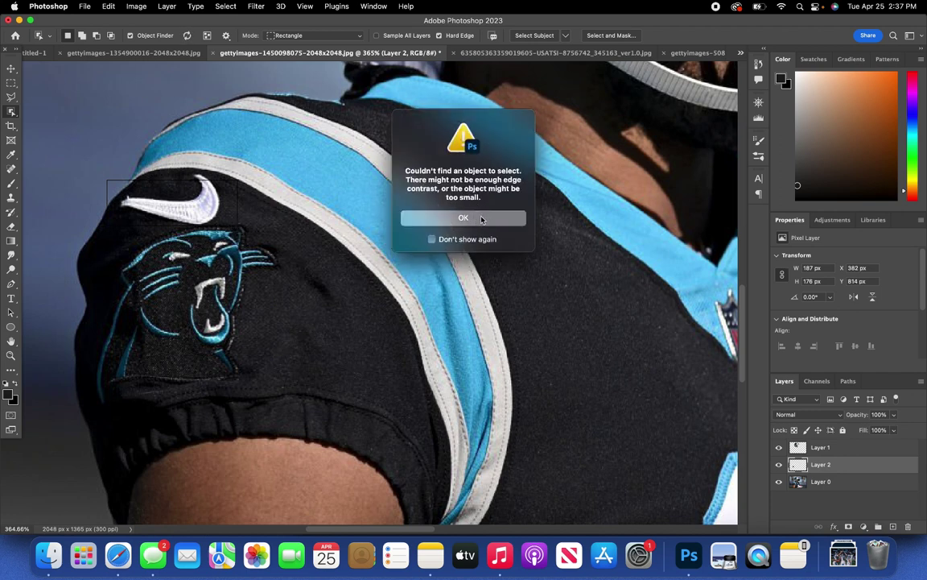
{"action": "left_click", "coordinate": [439, 221]}
- Select the white Nike swoosh on Layer 0 with the Object Selection tool and copy it onto a new layer
{"action": "left_click", "coordinate": [839, 483]}
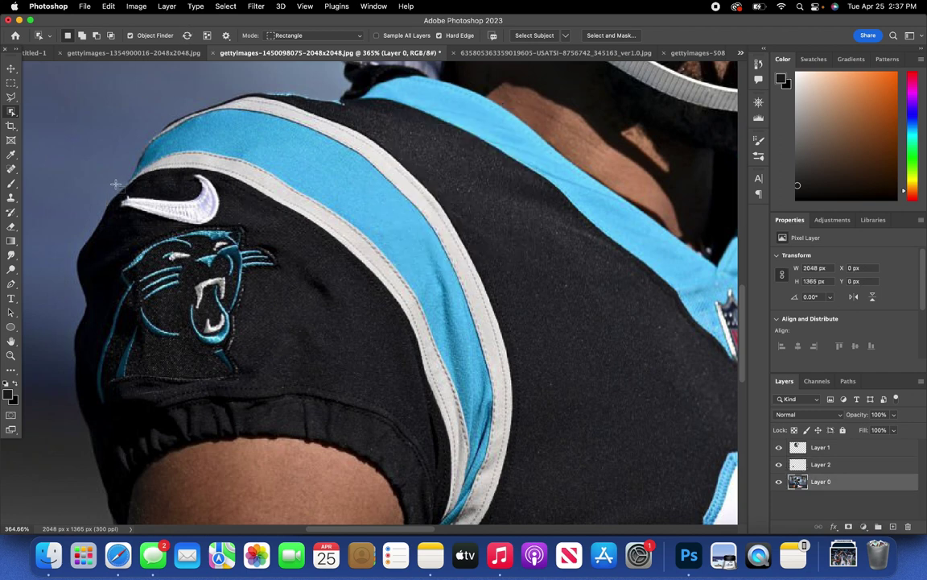
{"action": "left_click_drag", "start_coordinate": [121, 190], "coordinate": [232, 207]}
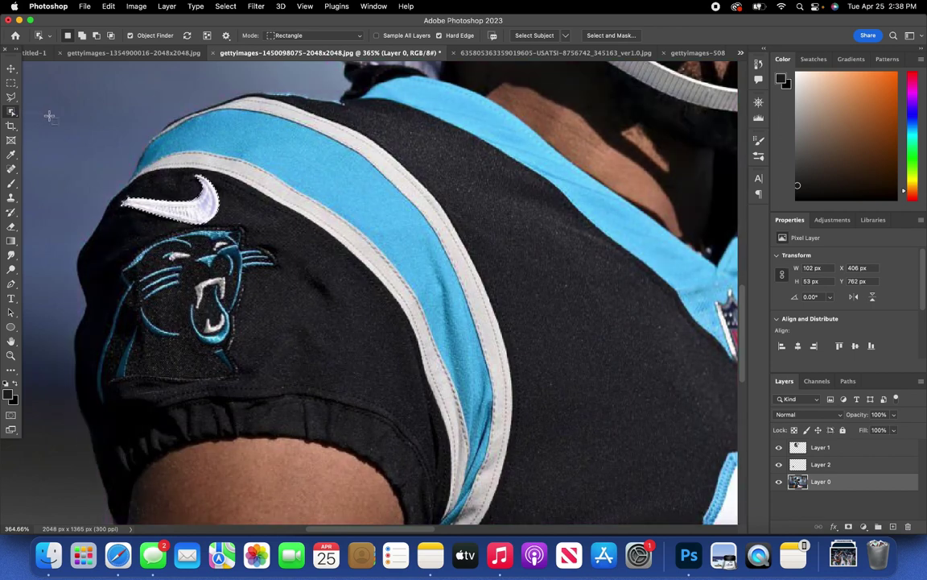
{"action": "key", "text": "super+j"}
{"action": "key", "text": "j"}
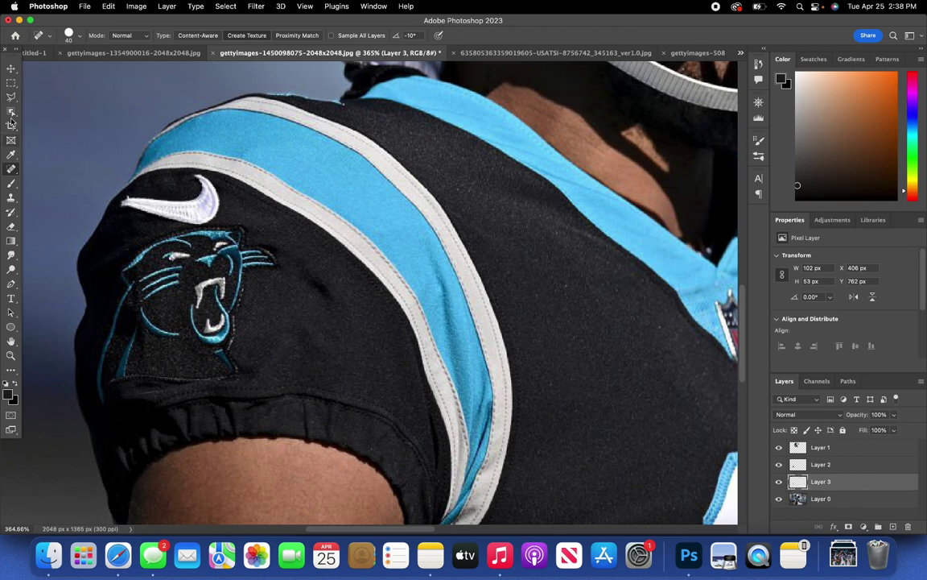
{"action": "key", "text": "w"}
{"action": "scroll", "coordinate": [237, 213], "scroll_direction": "up", "scroll_amount": 2}
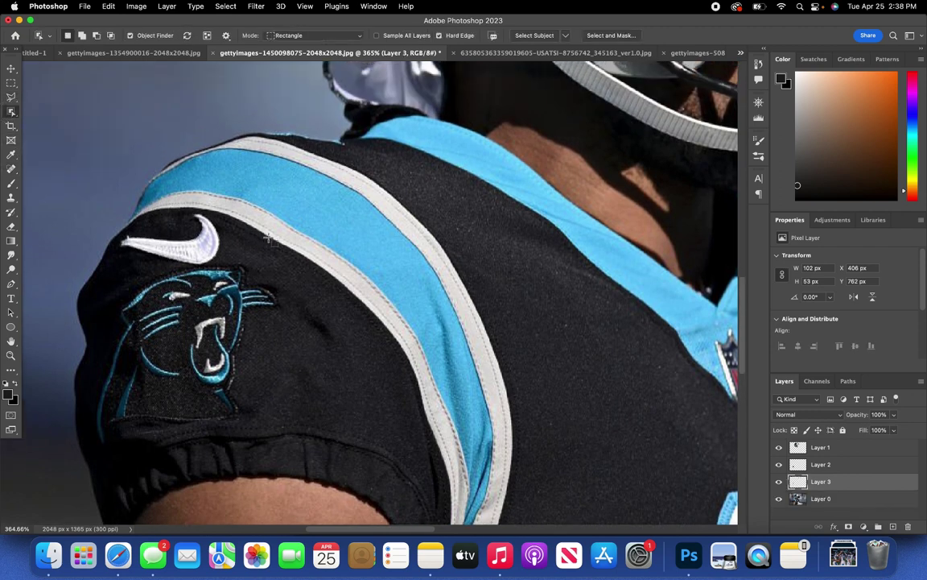
{"action": "scroll", "coordinate": [308, 240], "scroll_direction": "down", "scroll_amount": 1}
{"action": "scroll", "coordinate": [314, 246], "scroll_direction": "down", "scroll_amount": 3}
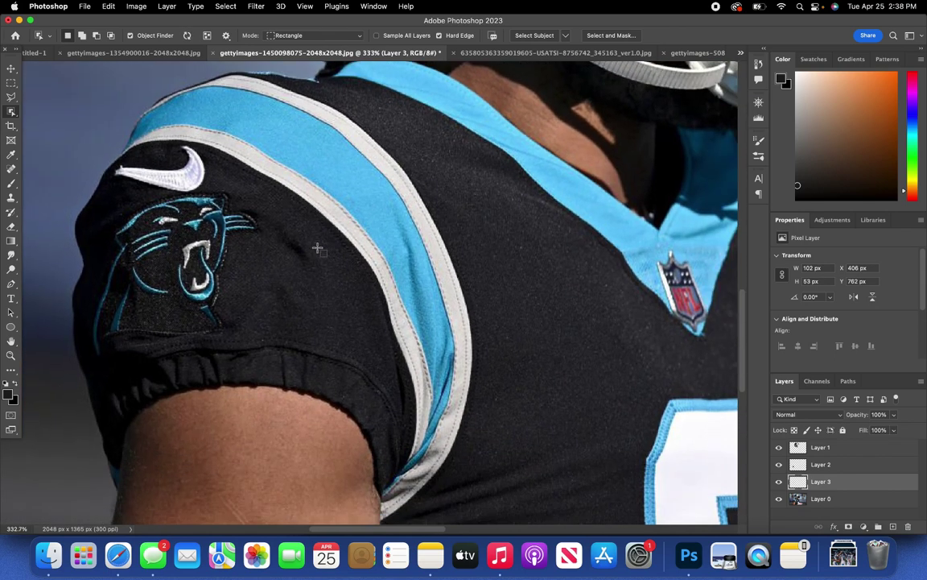
- Try to select the blue-and-white shoulder stripe with the Object Selection tool while the copied swoosh's layer is active
{"action": "scroll", "coordinate": [327, 247], "scroll_direction": "right", "scroll_amount": 2}
{"action": "scroll", "coordinate": [104, 74], "scroll_direction": "up", "scroll_amount": 2}
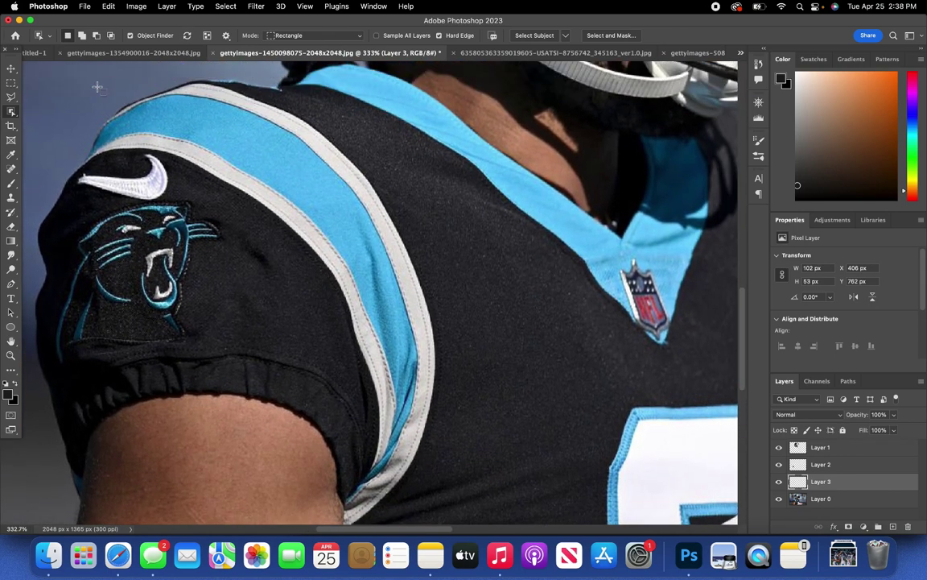
{"action": "left_click_drag", "start_coordinate": [99, 88], "coordinate": [440, 513]}
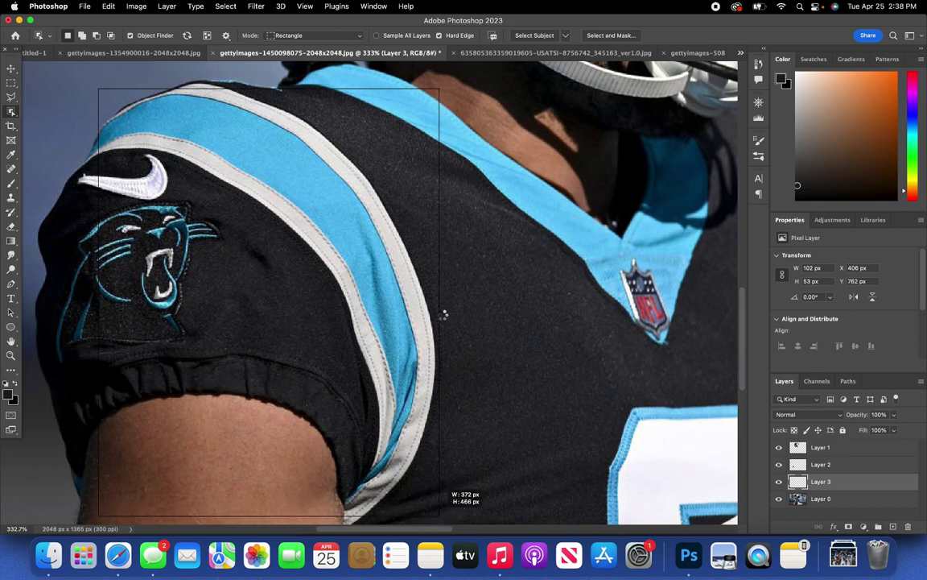
{"action": "left_click", "coordinate": [518, 215]}
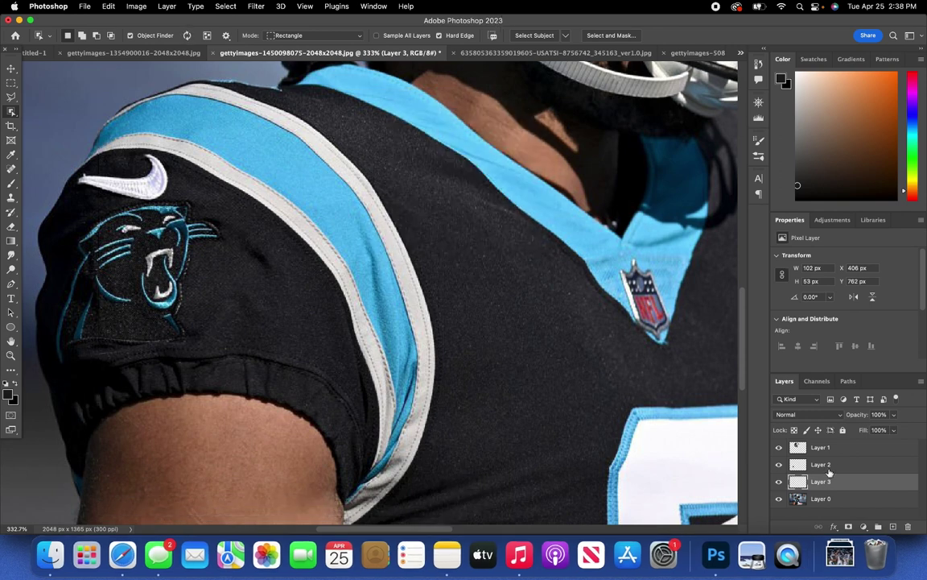
- Select the blue-and-white shoulder stripe on Layer 0 with the Object Selection tool
{"action": "left_click", "coordinate": [833, 499]}
{"action": "left_click_drag", "start_coordinate": [151, 77], "coordinate": [431, 516]}
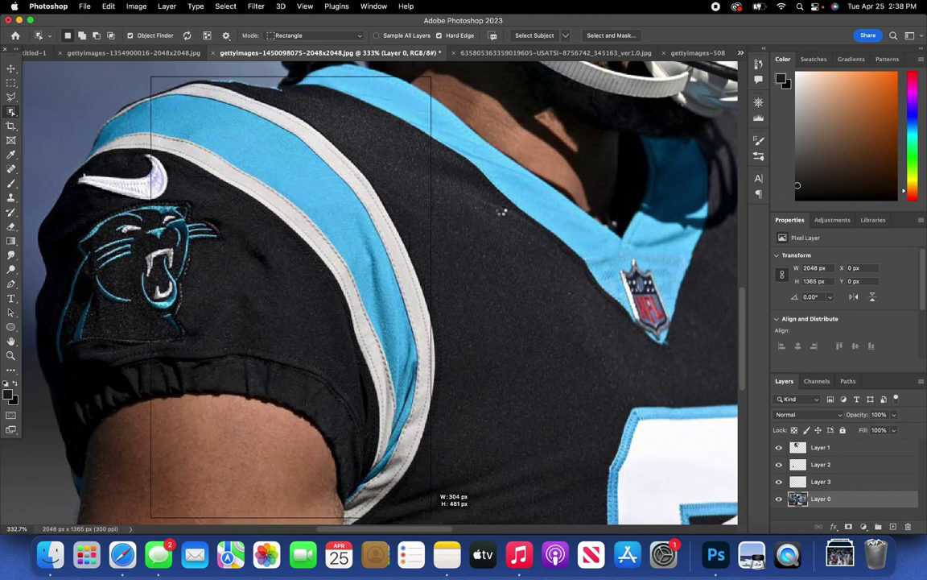
- Subtract the excess along the stripe's upper edge from the selection in Select and Mask, and copy the stripe onto a new layer
{"action": "left_click", "coordinate": [605, 36]}
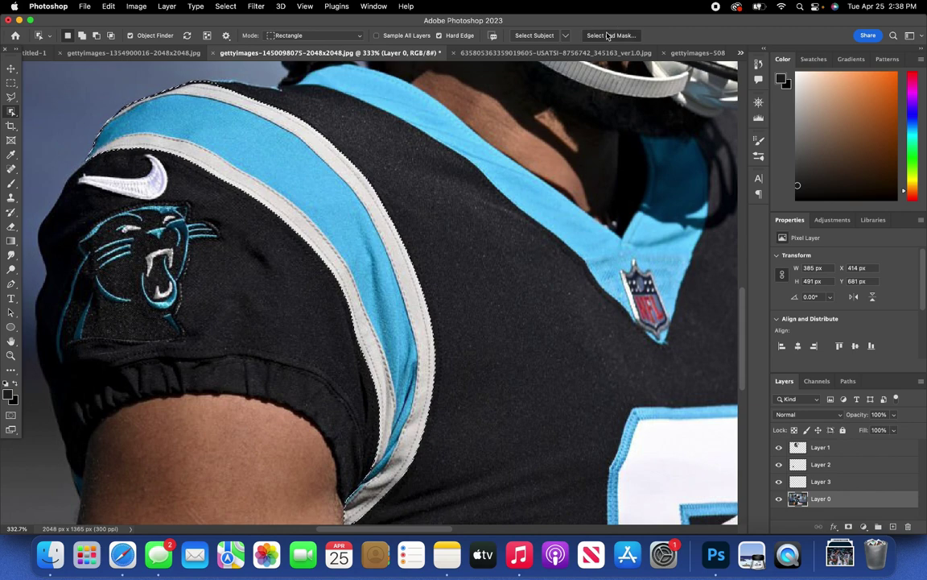
{"action": "scroll", "coordinate": [413, 284], "scroll_direction": "down", "scroll_amount": 3}
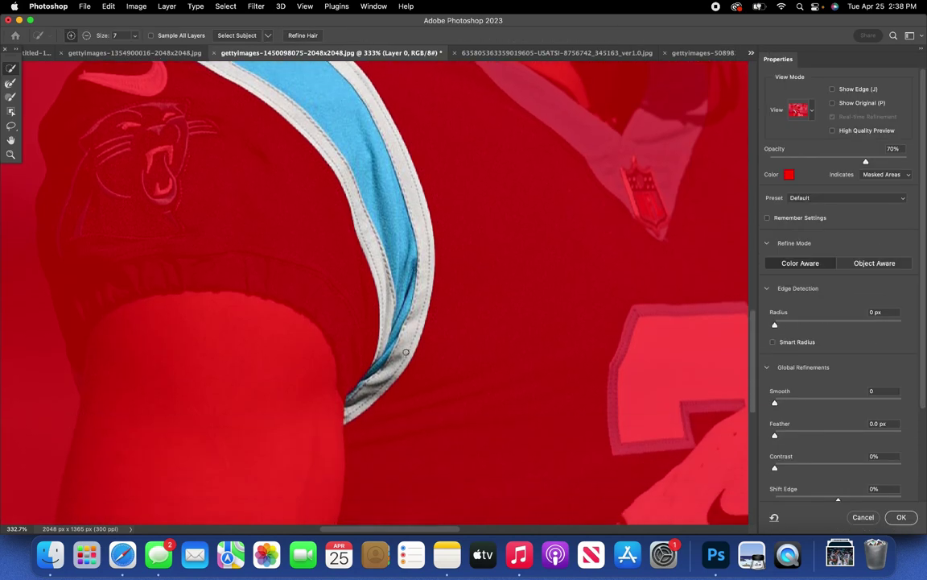
{"action": "scroll", "coordinate": [411, 367], "scroll_direction": "up", "scroll_amount": 4}
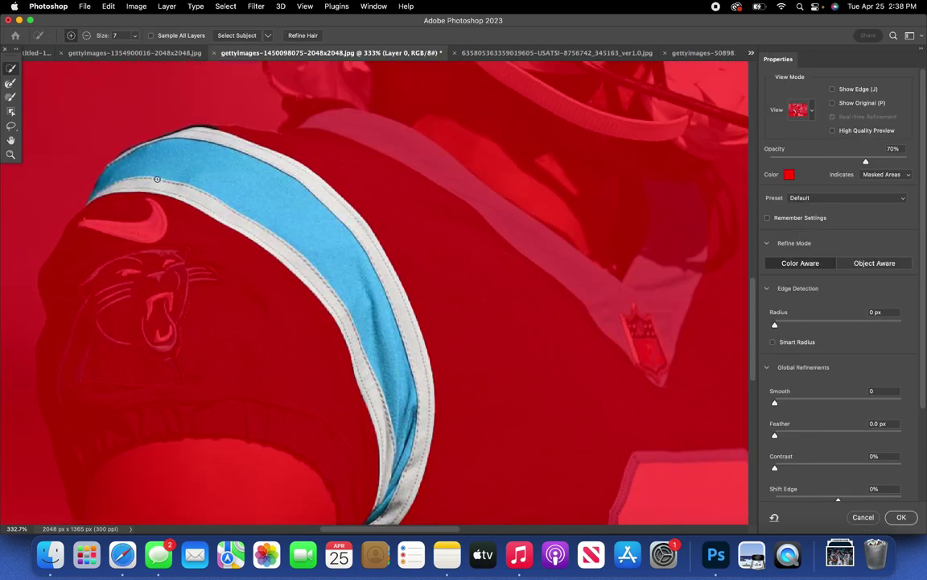
{"action": "scroll", "coordinate": [466, 323], "scroll_direction": "down", "scroll_amount": 1}
{"action": "scroll", "coordinate": [464, 322], "scroll_direction": "up", "scroll_amount": 1}
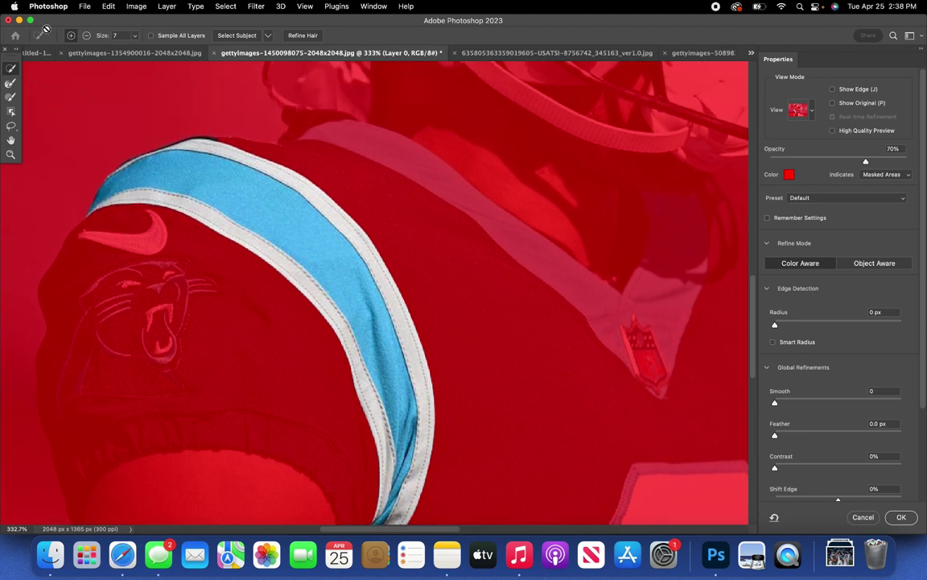
{"action": "left_click", "coordinate": [87, 36]}
{"action": "left_click_drag", "start_coordinate": [219, 136], "coordinate": [181, 136]}
{"action": "left_click", "coordinate": [904, 517]}
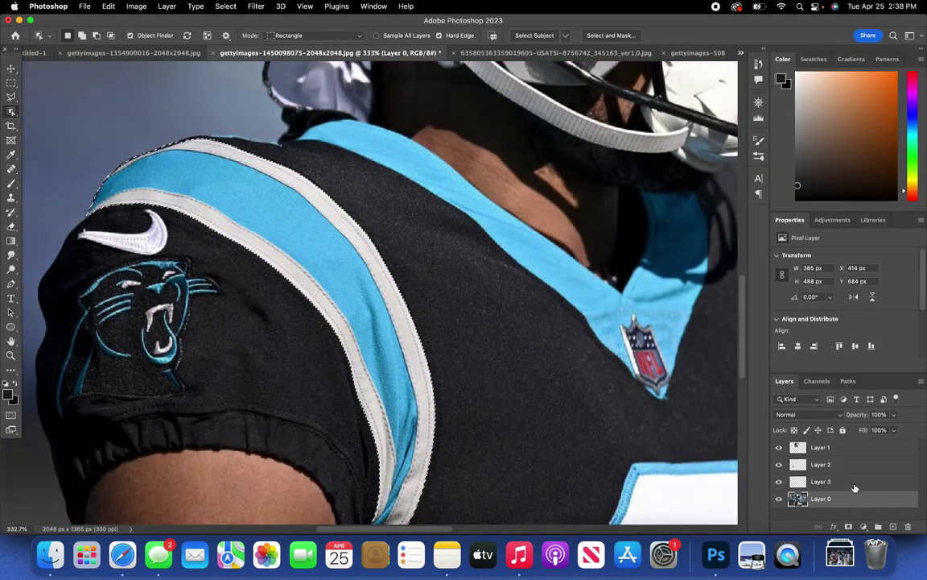
{"action": "key", "text": "super+j"}
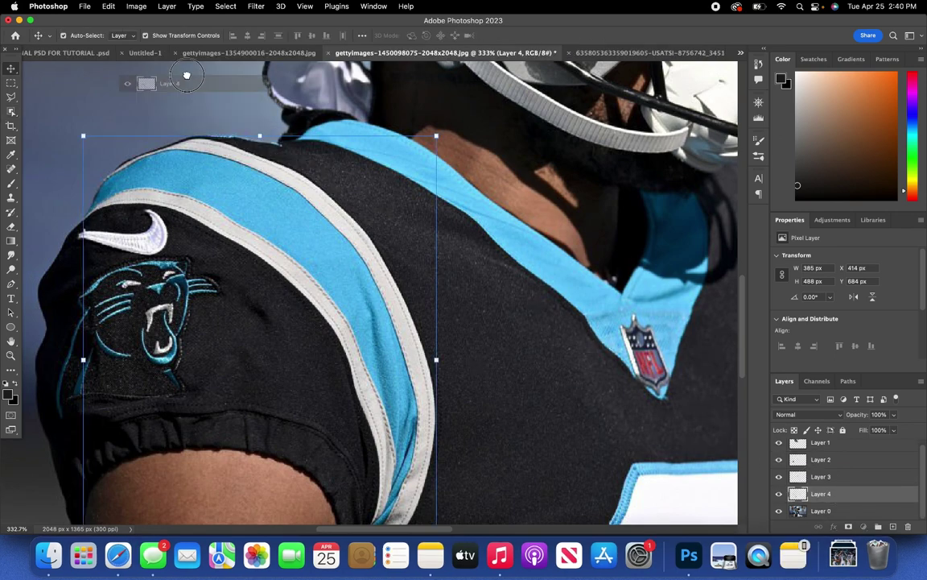
- Bring the shoulder stripe layer into the Untitled-1 document, scale it to 63.81%, and place it on the player's shoulder beside the helmet
{"action": "left_click", "coordinate": [155, 51]}
{"action": "left_click_drag", "start_coordinate": [156, 51], "coordinate": [242, 234]}
{"action": "left_click_drag", "start_coordinate": [265, 186], "coordinate": [296, 221]}
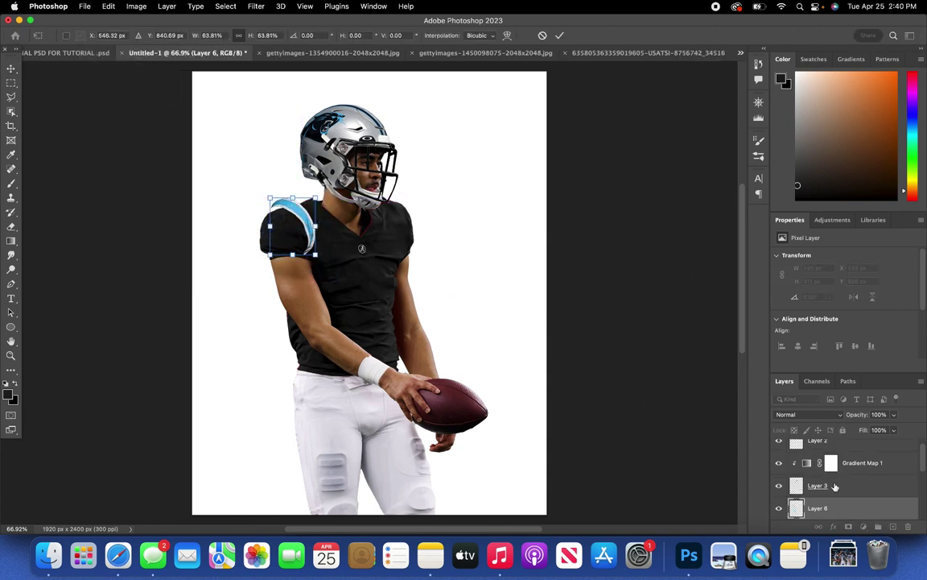
{"action": "scroll", "coordinate": [851, 500], "scroll_direction": "down", "scroll_amount": 2}
{"action": "key", "text": "Return"}
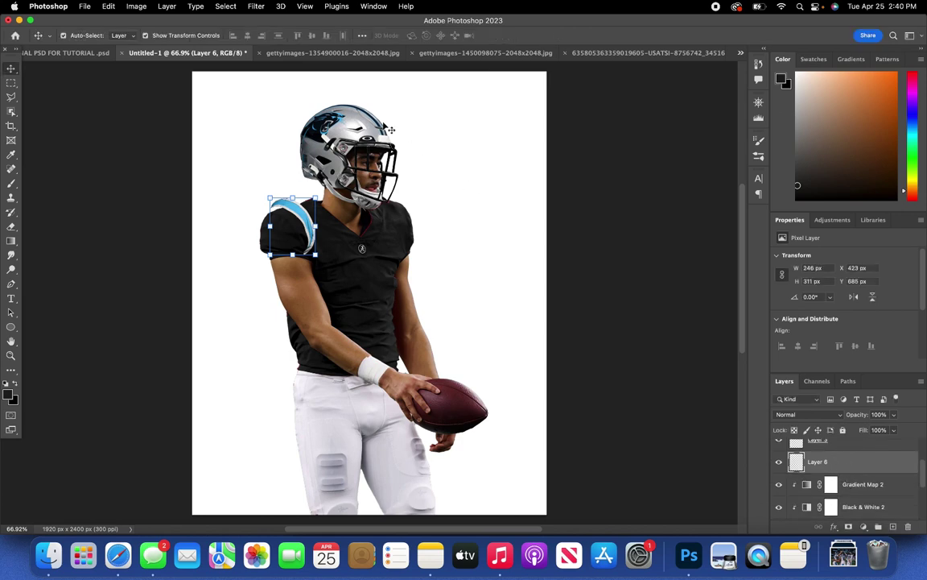
{"action": "left_click", "coordinate": [463, 53]}
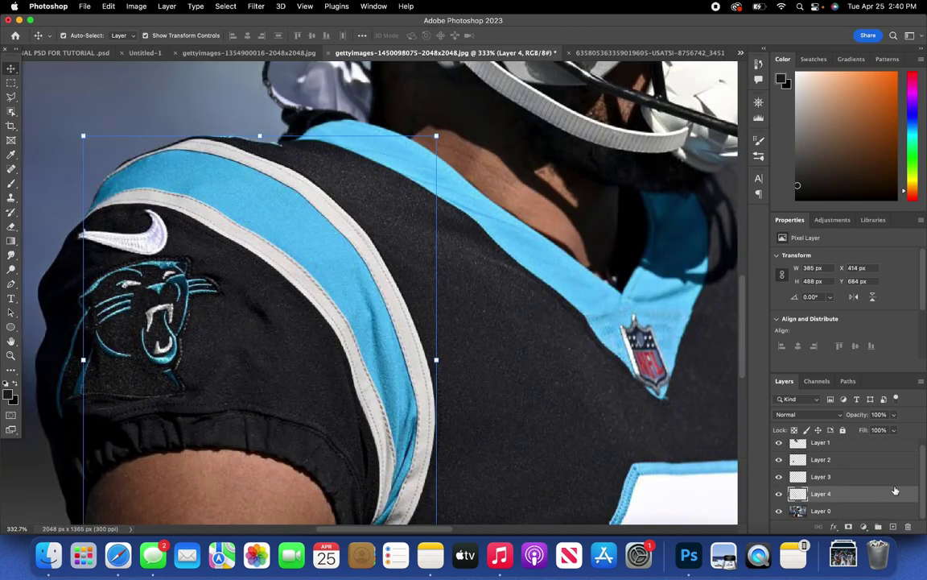
{"action": "left_click", "coordinate": [869, 476]}
{"action": "left_click", "coordinate": [848, 466]}
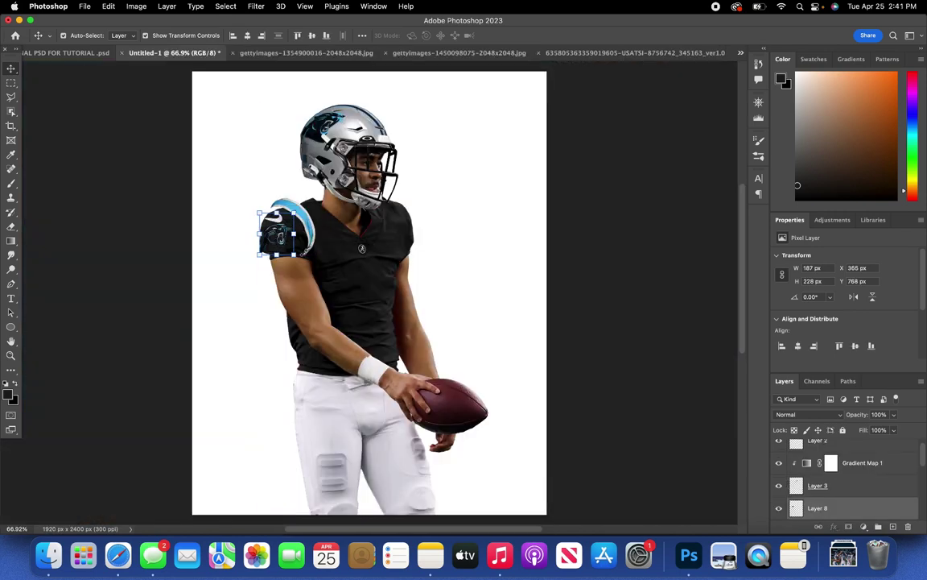
- Scale the panther logo and swoosh together to 82.07% and position them on the player's black sleeve
{"action": "scroll", "coordinate": [303, 252], "scroll_direction": "up", "scroll_amount": 5}
{"action": "scroll", "coordinate": [291, 239], "scroll_direction": "up", "scroll_amount": 3}
{"action": "scroll", "coordinate": [291, 239], "scroll_direction": "left", "scroll_amount": 3}
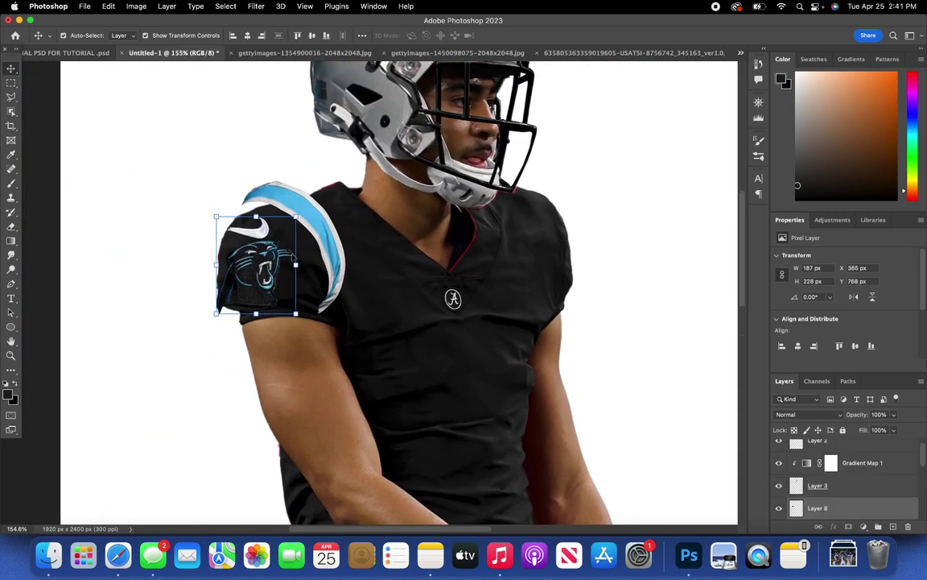
{"action": "left_click_drag", "start_coordinate": [215, 216], "coordinate": [230, 233]}
{"action": "left_click_drag", "start_coordinate": [258, 272], "coordinate": [252, 264]}
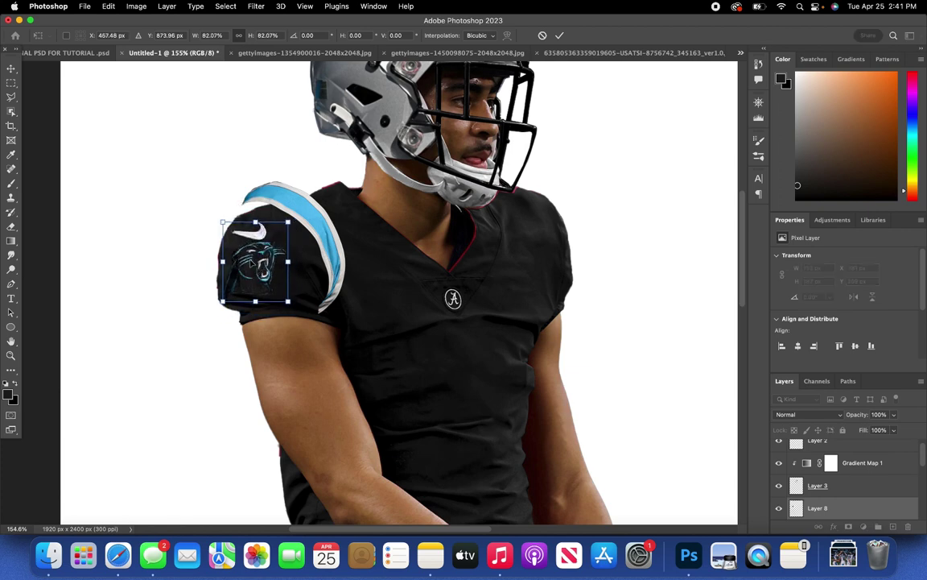
{"action": "scroll", "coordinate": [251, 263], "scroll_direction": "up", "scroll_amount": 4}
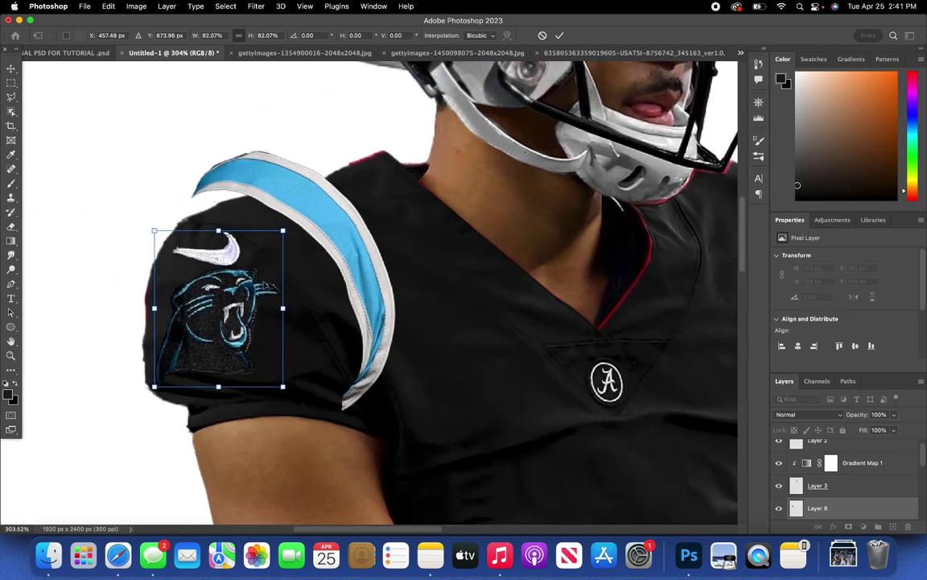
{"action": "left_click_drag", "start_coordinate": [271, 286], "coordinate": [257, 295]}
{"action": "key", "text": "Return"}
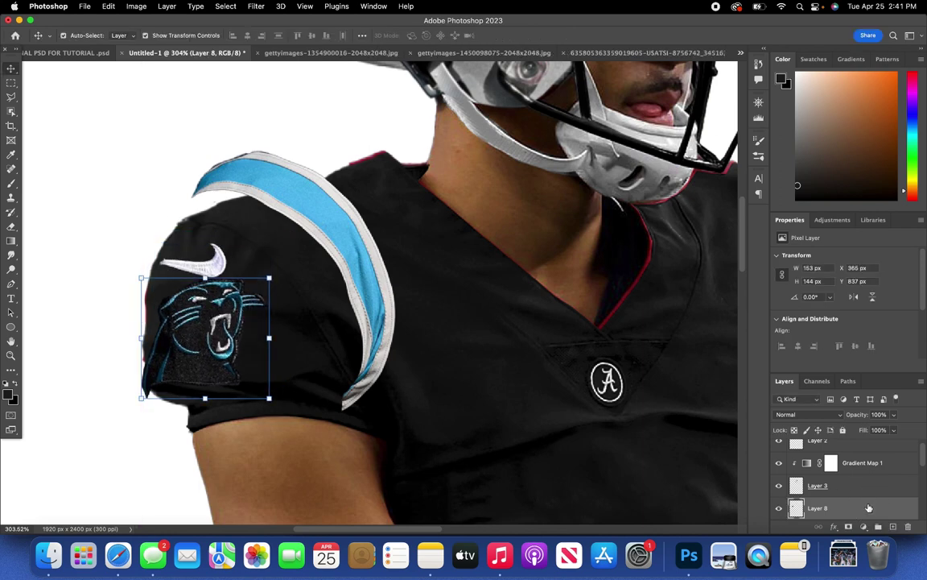
- Hide the panther logo layer (Layer 8) and the swoosh layer (Layer 7)
{"action": "scroll", "coordinate": [869, 508], "scroll_direction": "down", "scroll_amount": 2}
{"action": "left_click", "coordinate": [778, 467]}
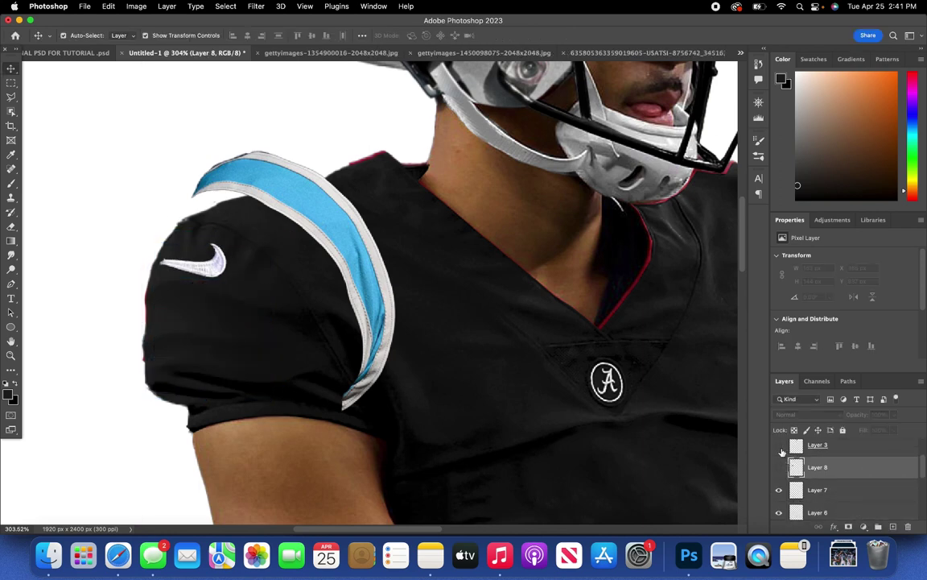
{"action": "left_click", "coordinate": [778, 490]}
{"action": "scroll", "coordinate": [840, 484], "scroll_direction": "down", "scroll_amount": 1}
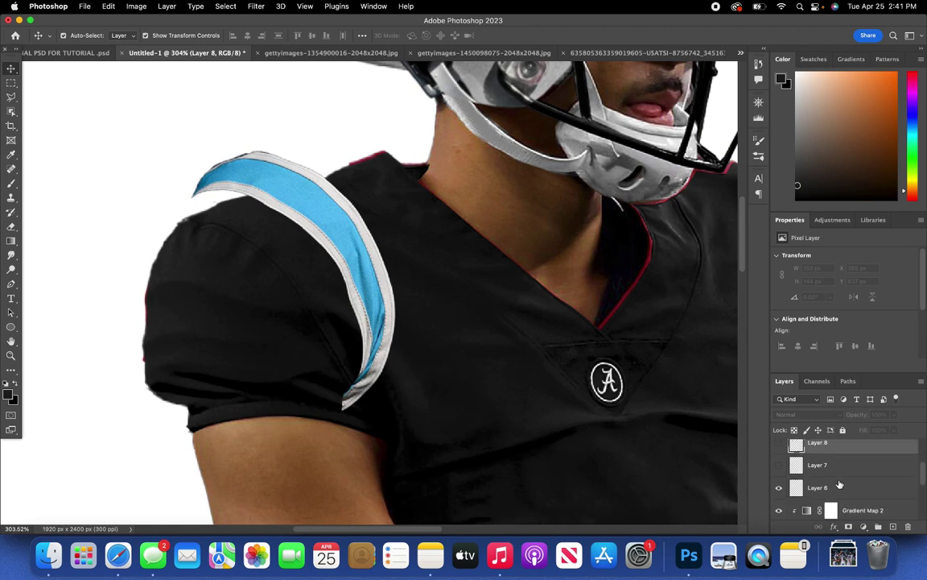
- Scale the shoulder stripe on Layer 6 to 109.23% and shift it to span the sleeve from shoulder top to armpit
{"action": "left_click", "coordinate": [840, 484]}
{"action": "left_click_drag", "start_coordinate": [391, 358], "coordinate": [412, 390]}
{"action": "left_click_drag", "start_coordinate": [416, 443], "coordinate": [441, 457]}
{"action": "left_click_drag", "start_coordinate": [418, 409], "coordinate": [387, 384]}
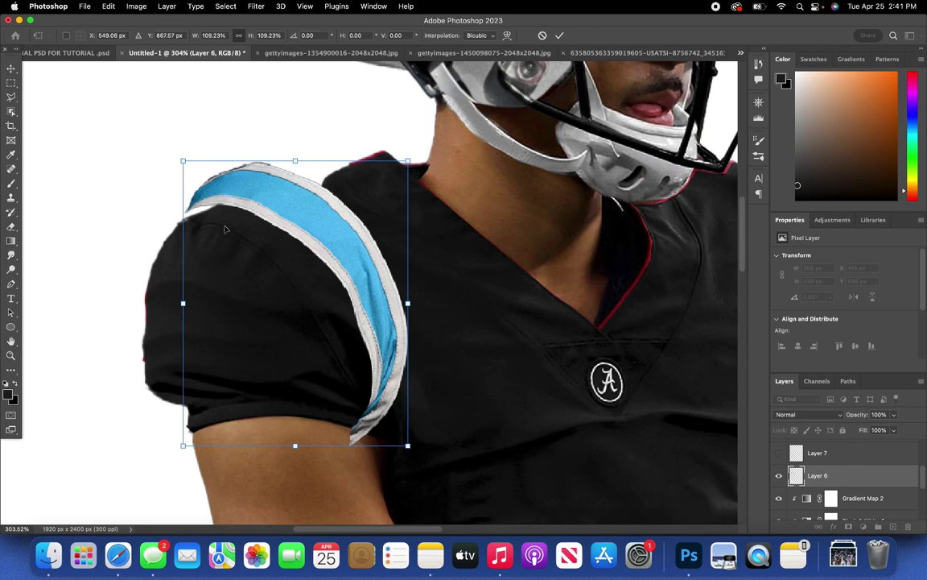
- Warp the shoulder stripe so it hugs the top of the shoulder and runs down the sleeve seam to the armpit, and apply it
{"action": "left_click", "coordinate": [107, 6]}
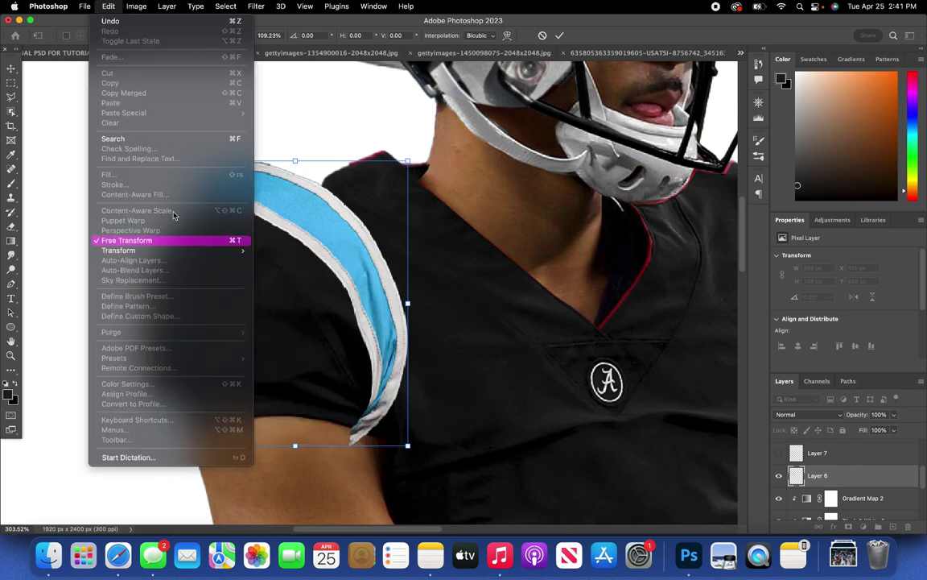
{"action": "mouse_move", "coordinate": [181, 251]}
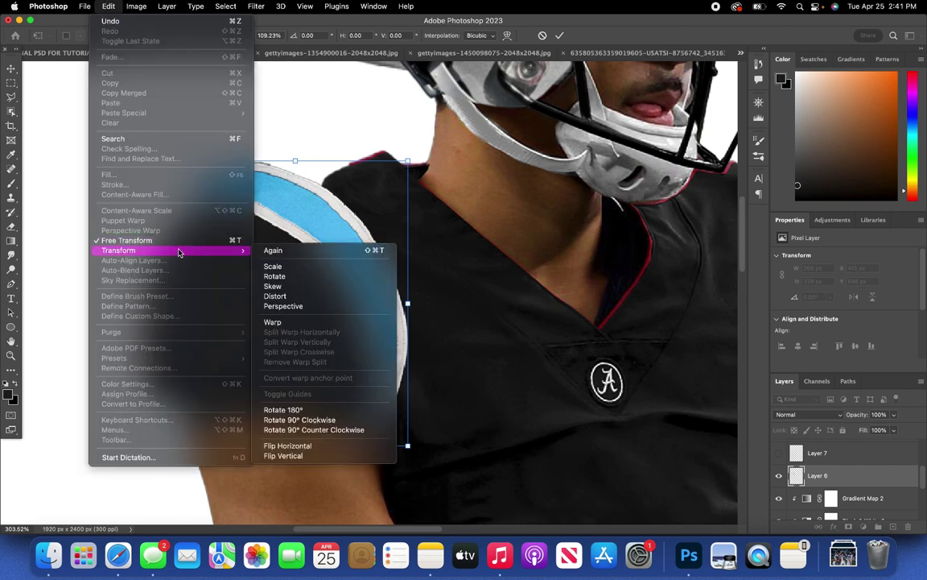
{"action": "left_click", "coordinate": [272, 322]}
{"action": "left_click_drag", "start_coordinate": [184, 162], "coordinate": [203, 175]}
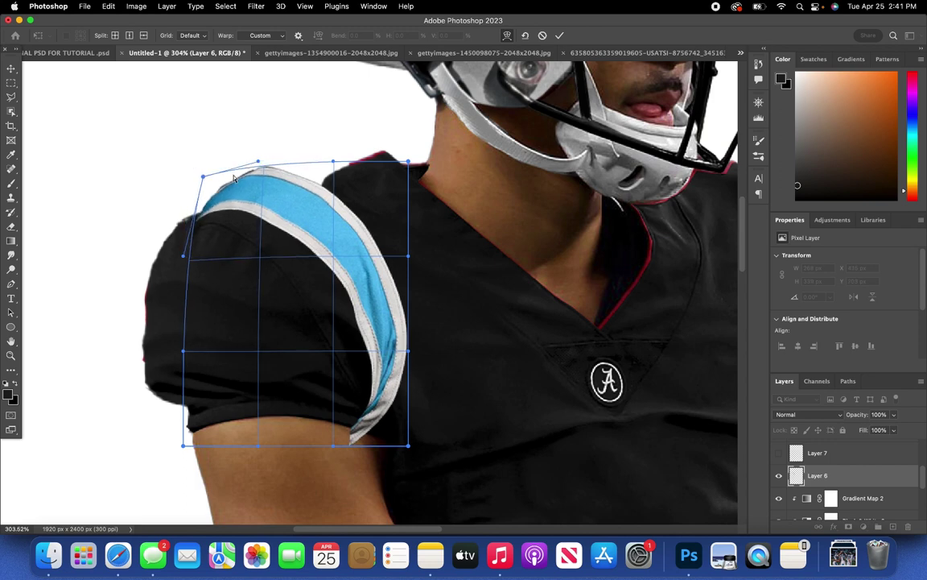
{"action": "left_click_drag", "start_coordinate": [258, 158], "coordinate": [269, 175]}
{"action": "left_click_drag", "start_coordinate": [340, 230], "coordinate": [333, 252]}
{"action": "left_click_drag", "start_coordinate": [333, 164], "coordinate": [336, 187]}
{"action": "left_click_drag", "start_coordinate": [407, 348], "coordinate": [383, 393]}
{"action": "left_click_drag", "start_coordinate": [274, 194], "coordinate": [266, 199]}
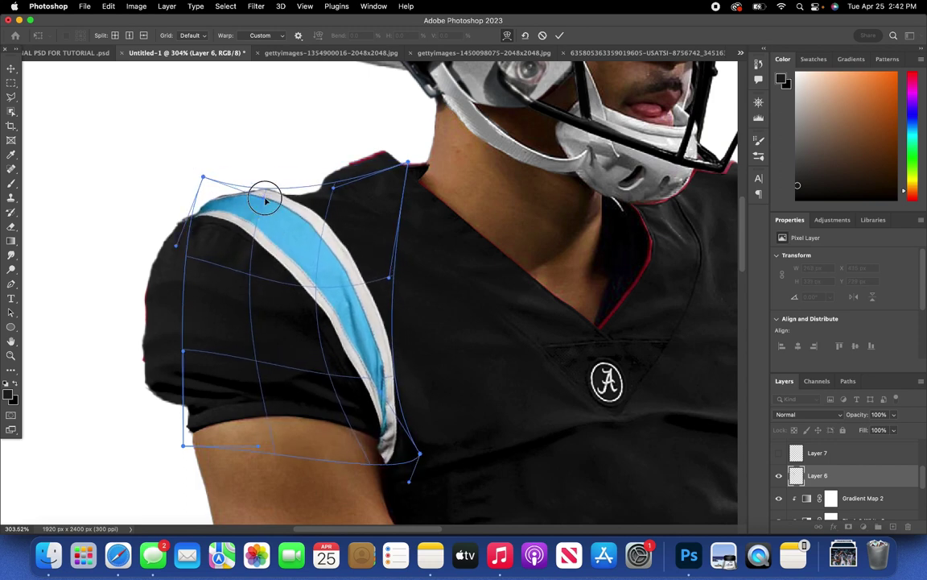
{"action": "left_click_drag", "start_coordinate": [335, 186], "coordinate": [317, 188]}
{"action": "left_click_drag", "start_coordinate": [275, 220], "coordinate": [207, 213]}
{"action": "left_click_drag", "start_coordinate": [383, 451], "coordinate": [393, 467]}
{"action": "left_click", "coordinate": [11, 69]}
{"action": "left_click", "coordinate": [305, 6]}
{"action": "left_click", "coordinate": [582, 248]}
- Clip the stripe layer (Layer 6) to the jersey layers below, releasing and recreating the clipping mask to compare
{"action": "scroll", "coordinate": [582, 248], "scroll_direction": "down", "scroll_amount": 3}
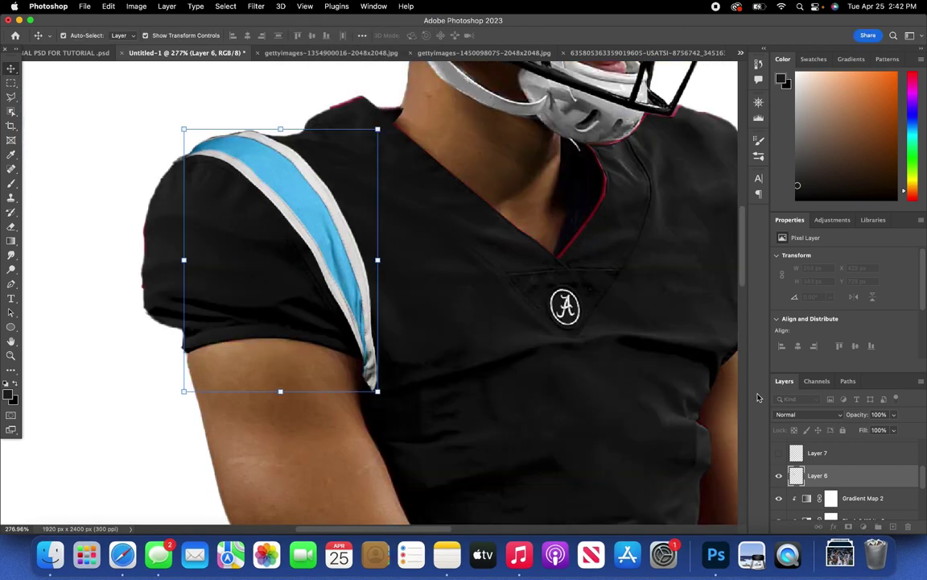
{"action": "scroll", "coordinate": [817, 476], "scroll_direction": "down", "scroll_amount": 2}
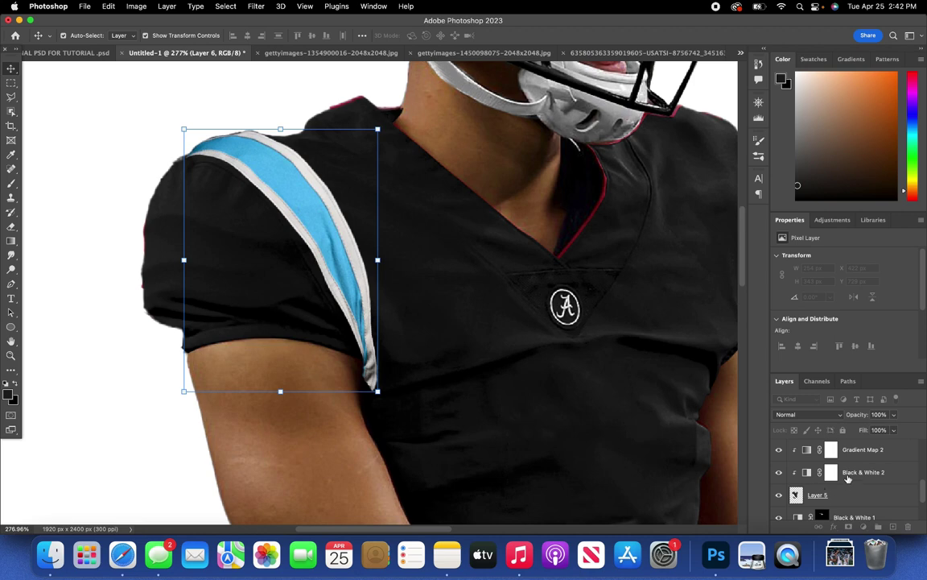
{"action": "scroll", "coordinate": [848, 477], "scroll_direction": "up", "scroll_amount": 1}
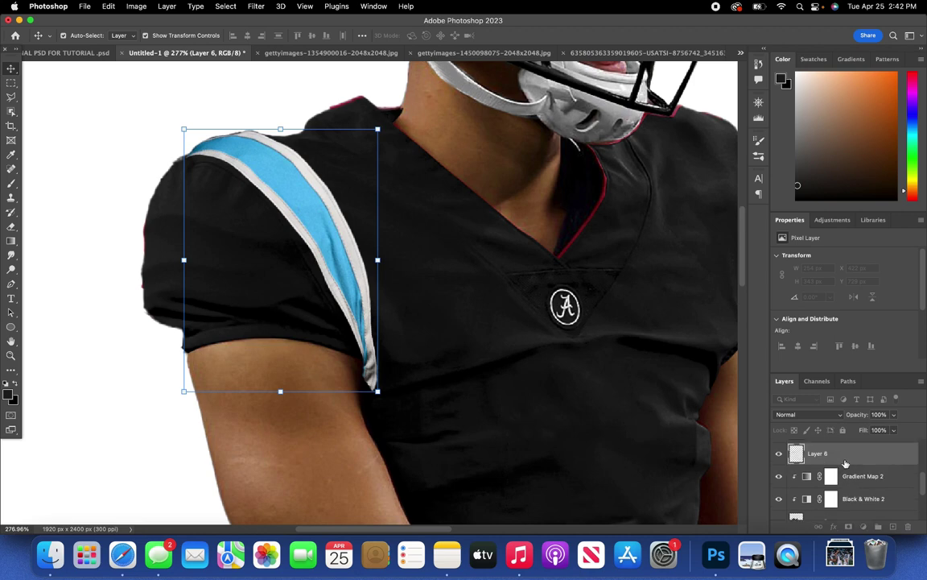
{"action": "left_click_drag", "start_coordinate": [845, 464], "coordinate": [861, 460]}
{"action": "left_click", "coordinate": [861, 462], "text": "alt"}
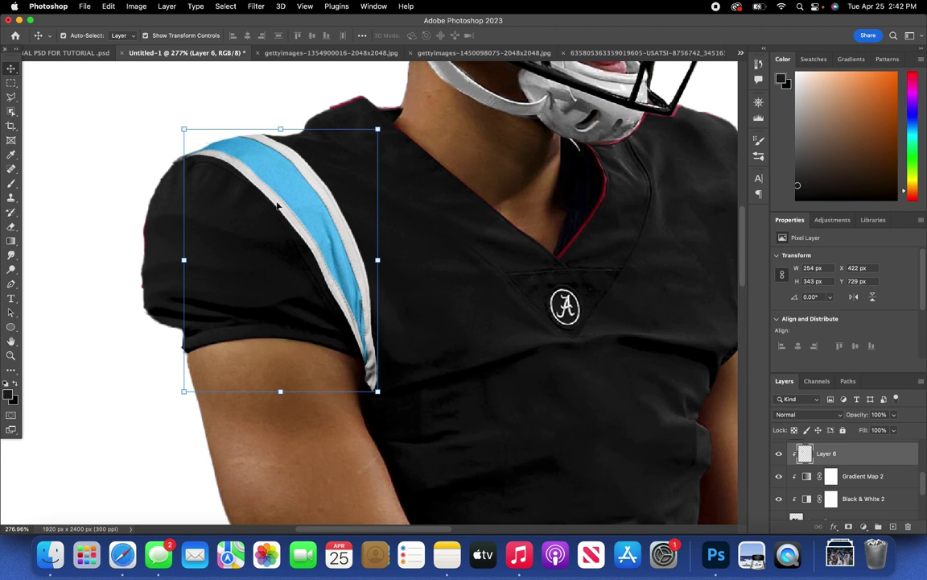
{"action": "left_click", "coordinate": [877, 464], "text": "alt"}
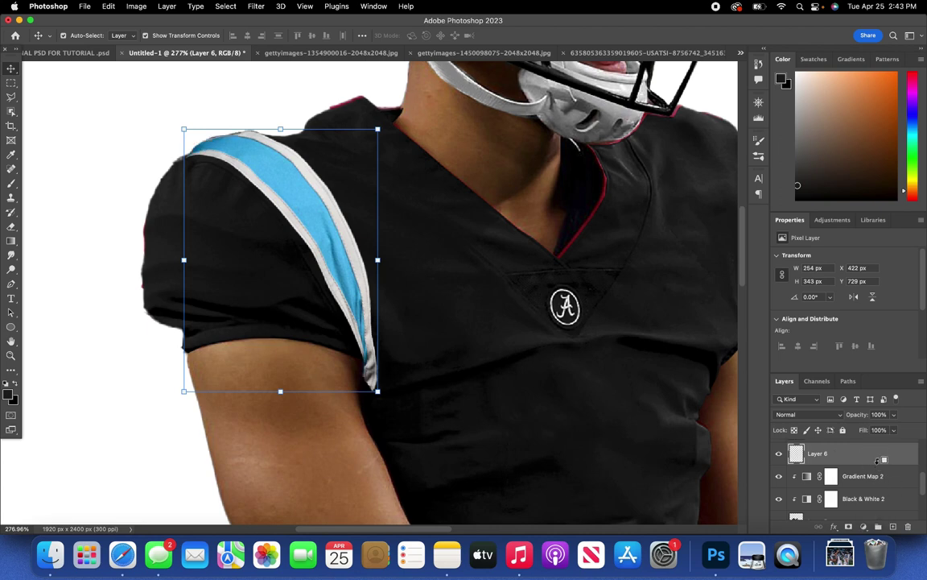
{"action": "left_click", "coordinate": [879, 460], "text": "alt"}
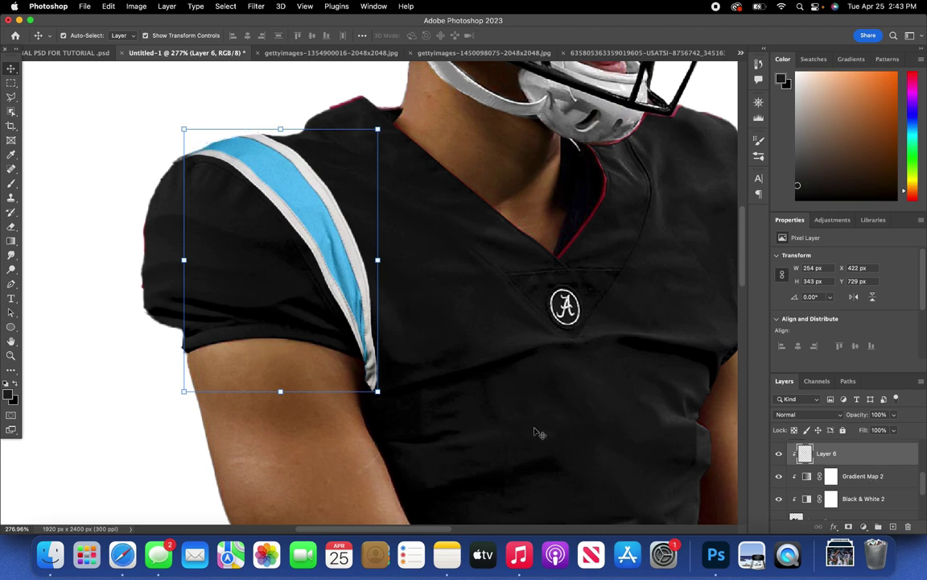
- Warp the lower end of the shoulder stripe (Layer 6) so it tapers in toward the armpit, and apply the warp
{"action": "left_click", "coordinate": [109, 6]}
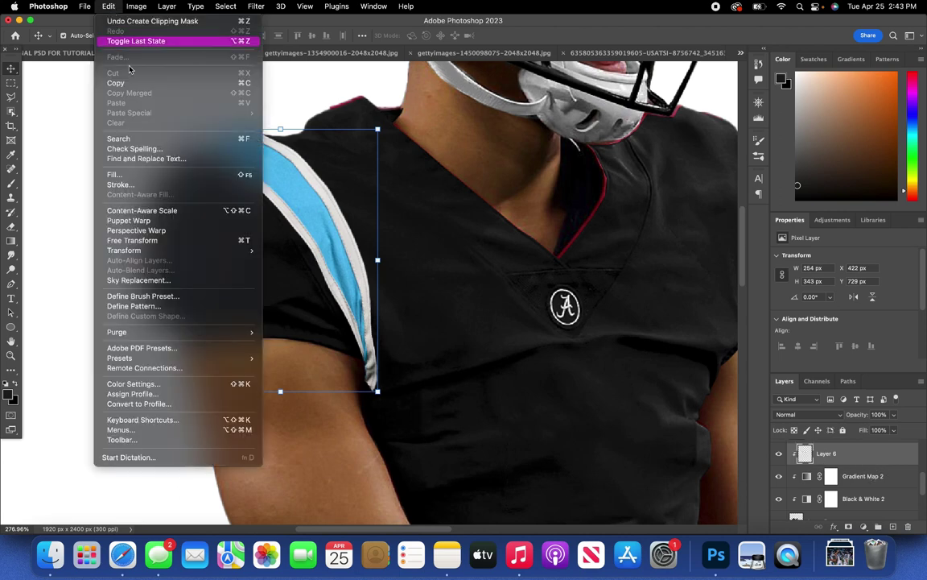
{"action": "mouse_move", "coordinate": [165, 250]}
{"action": "left_click", "coordinate": [299, 322]}
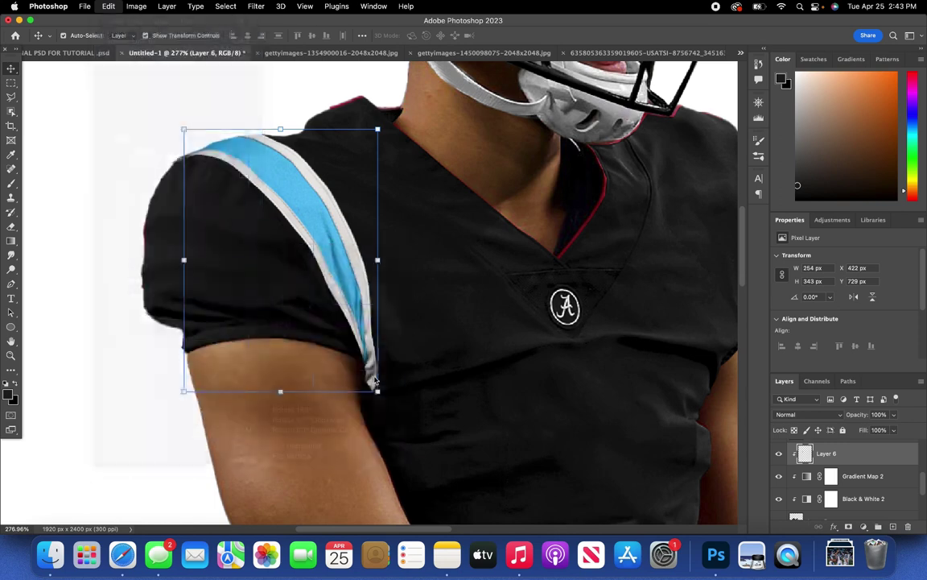
{"action": "mouse_move", "coordinate": [376, 392]}
{"action": "left_mouse_down"}
{"action": "mouse_move", "coordinate": [370, 397]}
{"action": "mouse_move", "coordinate": [378, 378]}
{"action": "mouse_move", "coordinate": [386, 389]}
{"action": "left_mouse_up"}
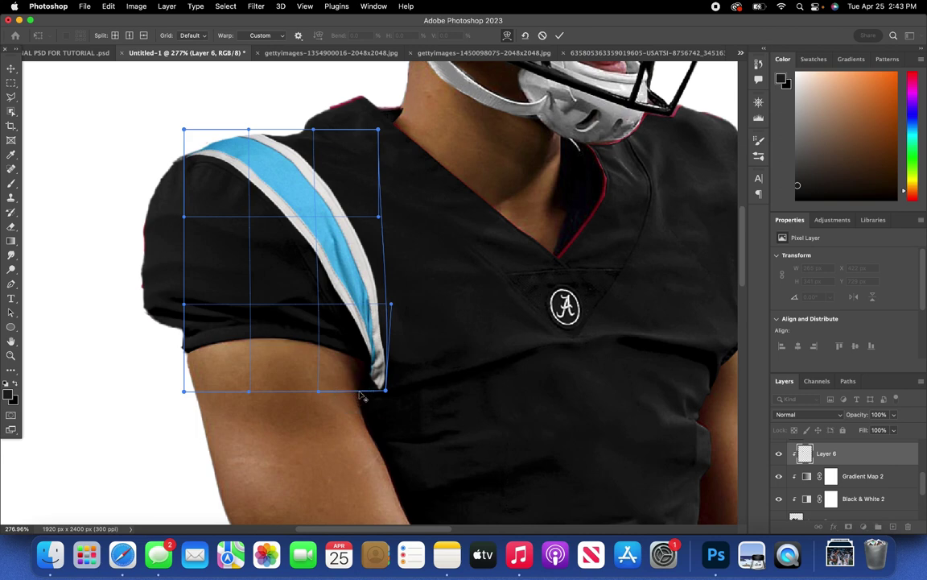
{"action": "left_click_drag", "start_coordinate": [361, 394], "coordinate": [345, 391]}
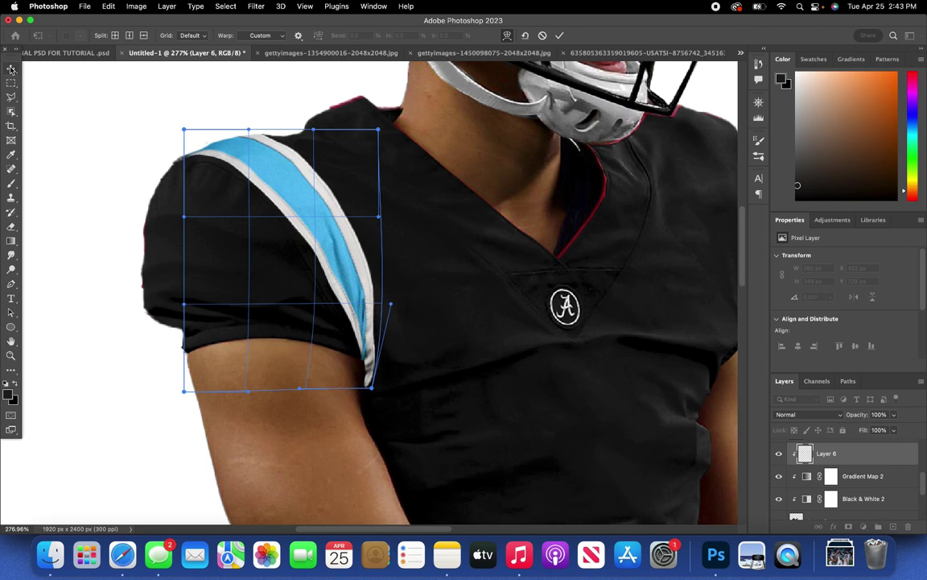
{"action": "key", "text": "Return"}
- Show the swoosh (Layer 7) and panther logo (Layer 8) again and nudge the swoosh slightly up and inward on the sleeve
{"action": "scroll", "coordinate": [813, 455], "scroll_direction": "up", "scroll_amount": 2}
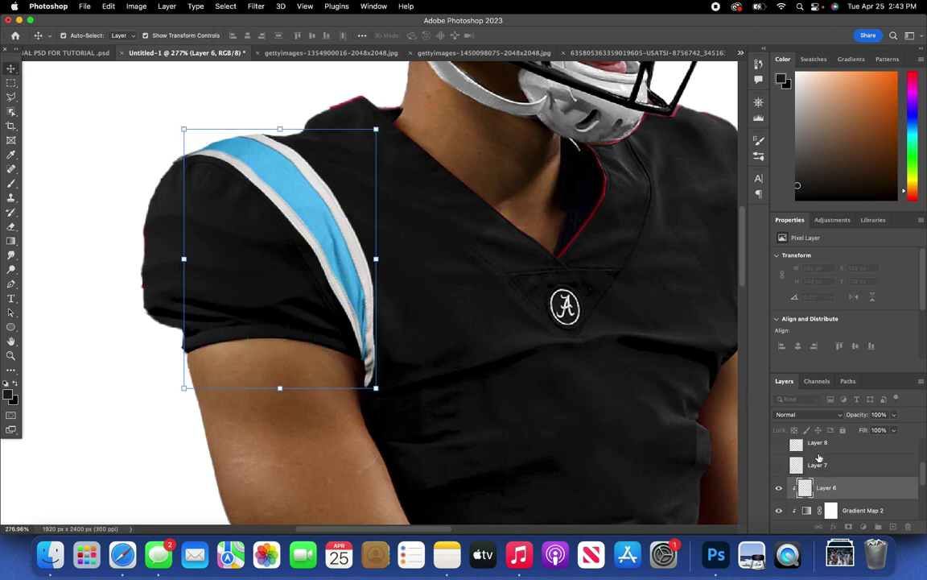
{"action": "left_click", "coordinate": [829, 464]}
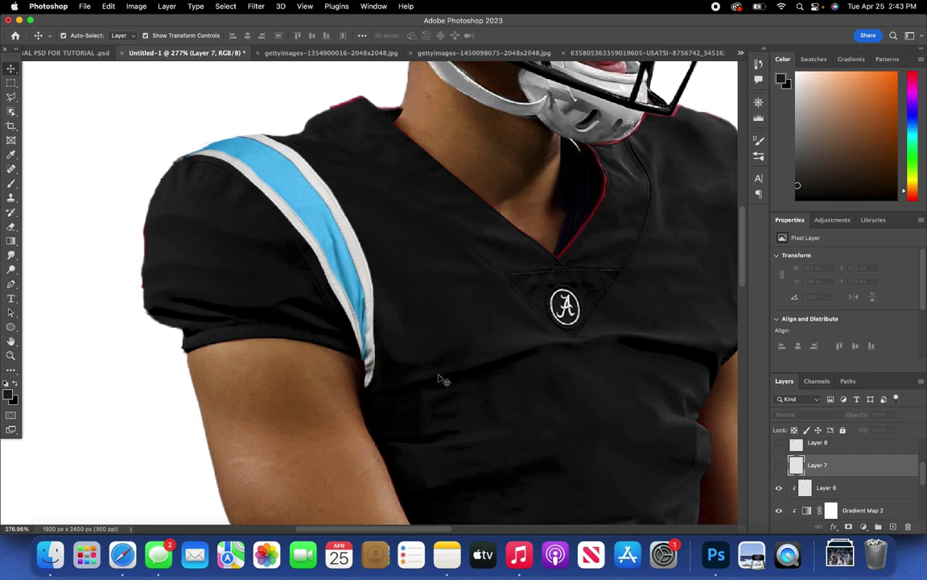
{"action": "left_click", "coordinate": [779, 465]}
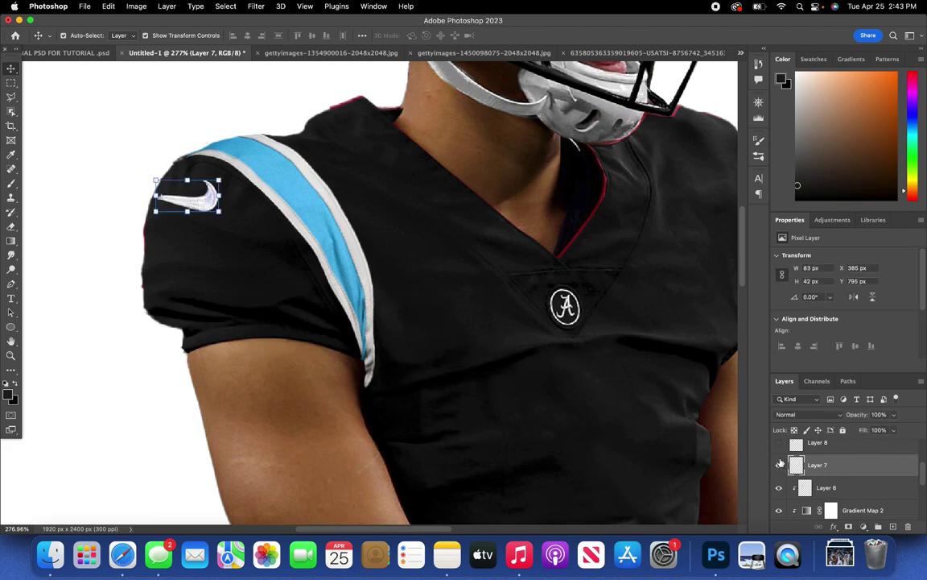
{"action": "left_click", "coordinate": [779, 444]}
{"action": "left_click_drag", "start_coordinate": [188, 173], "coordinate": [214, 195]}
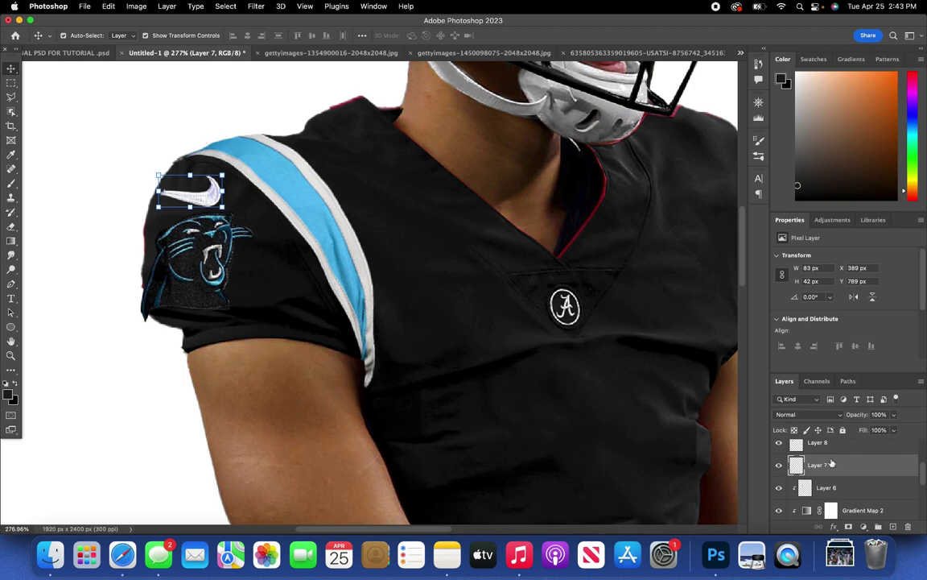
- Scale the sleeve's panther logo (Layer 8) to 92.63% and position it just below the swoosh
{"action": "left_click", "coordinate": [229, 242]}
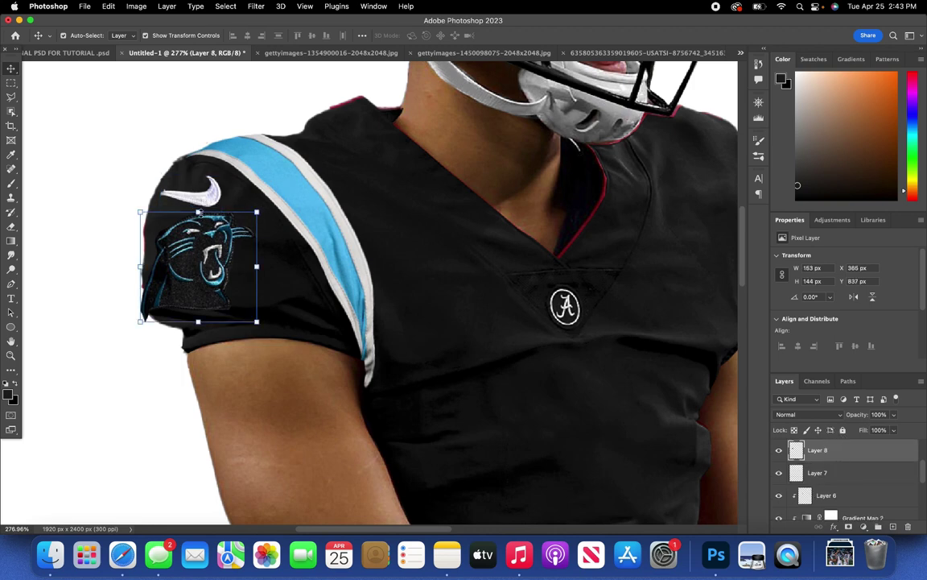
{"action": "left_click_drag", "start_coordinate": [200, 212], "coordinate": [200, 220]}
{"action": "left_click_drag", "start_coordinate": [213, 255], "coordinate": [208, 247]}
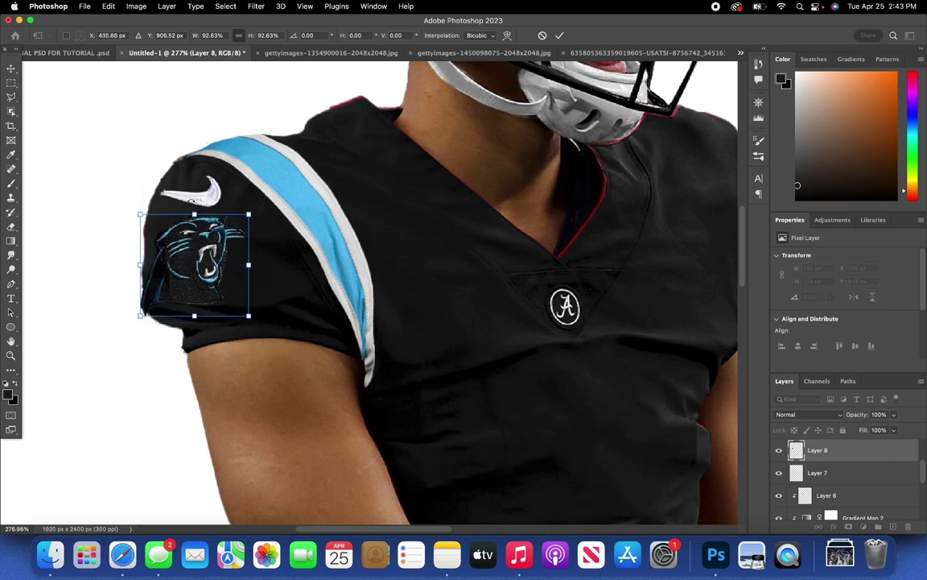
- Warp the panther logo so its outer and lower edges follow the curve of the sleeve, and apply it
{"action": "left_click", "coordinate": [108, 6]}
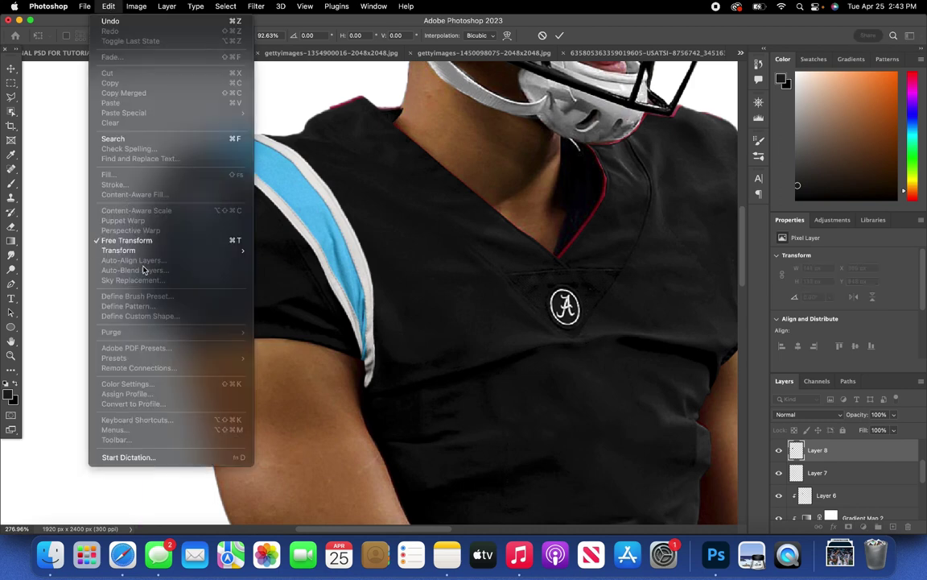
{"action": "mouse_move", "coordinate": [146, 250]}
{"action": "left_click", "coordinate": [272, 320]}
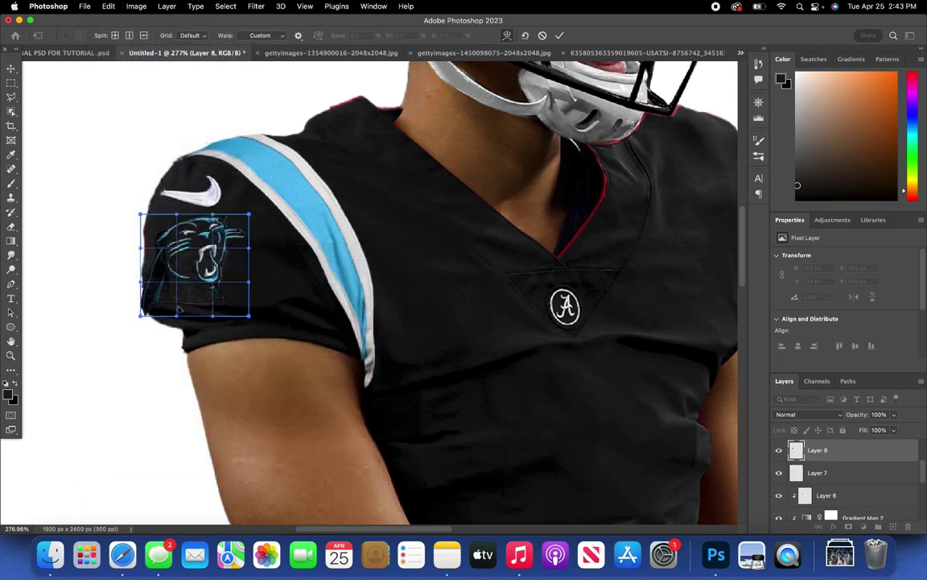
{"action": "mouse_move", "coordinate": [142, 318]}
{"action": "left_mouse_down"}
{"action": "mouse_move", "coordinate": [134, 287]}
{"action": "mouse_move", "coordinate": [153, 305]}
{"action": "left_mouse_up"}
{"action": "left_click", "coordinate": [145, 277]}
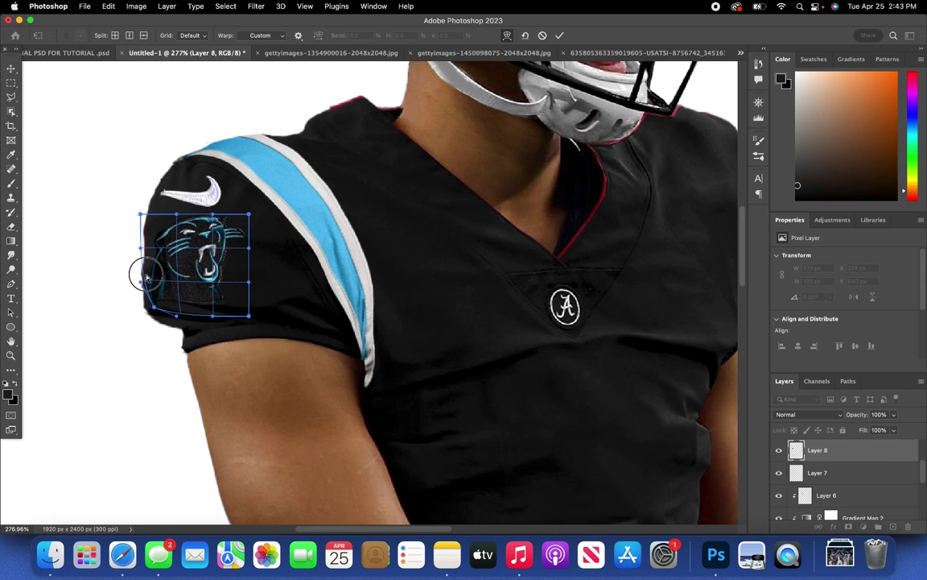
{"action": "left_click_drag", "start_coordinate": [140, 249], "coordinate": [147, 246]}
{"action": "left_click_drag", "start_coordinate": [141, 281], "coordinate": [145, 277]}
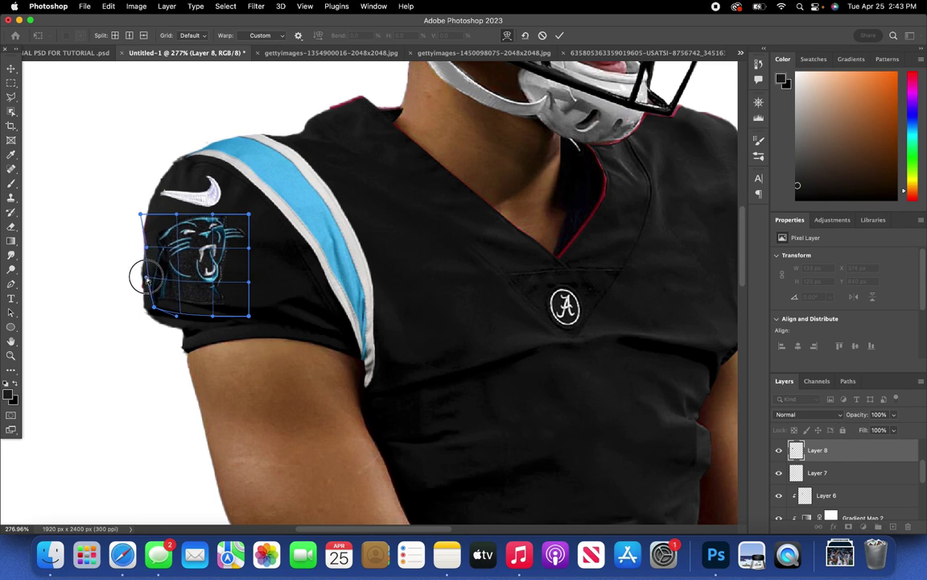
{"action": "mouse_move", "coordinate": [176, 316]}
{"action": "left_mouse_down"}
{"action": "mouse_move", "coordinate": [178, 304]}
{"action": "mouse_move", "coordinate": [211, 316]}
{"action": "mouse_move", "coordinate": [178, 296]}
{"action": "left_mouse_up"}
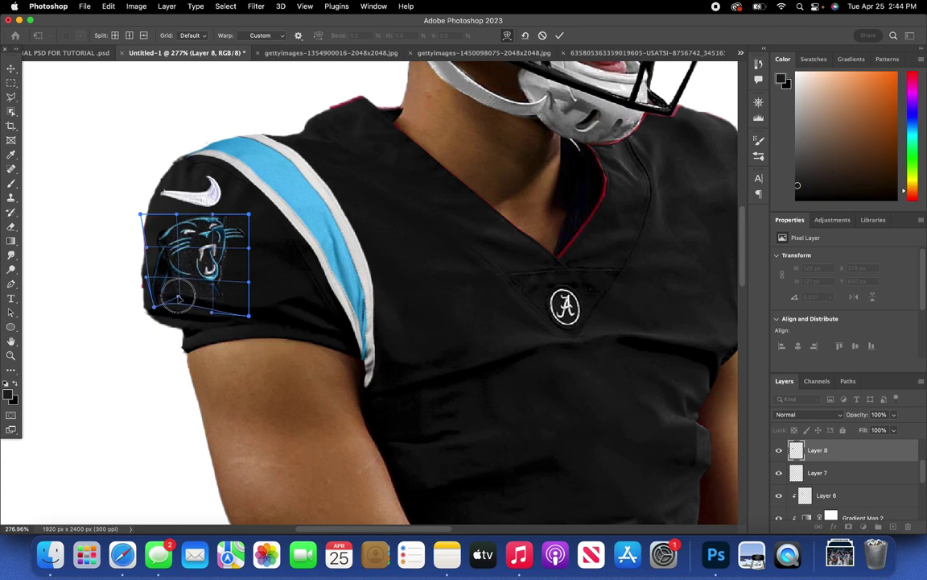
{"action": "left_click_drag", "start_coordinate": [239, 314], "coordinate": [241, 308]}
{"action": "left_click_drag", "start_coordinate": [249, 216], "coordinate": [247, 214]}
{"action": "left_click", "coordinate": [7, 69]}
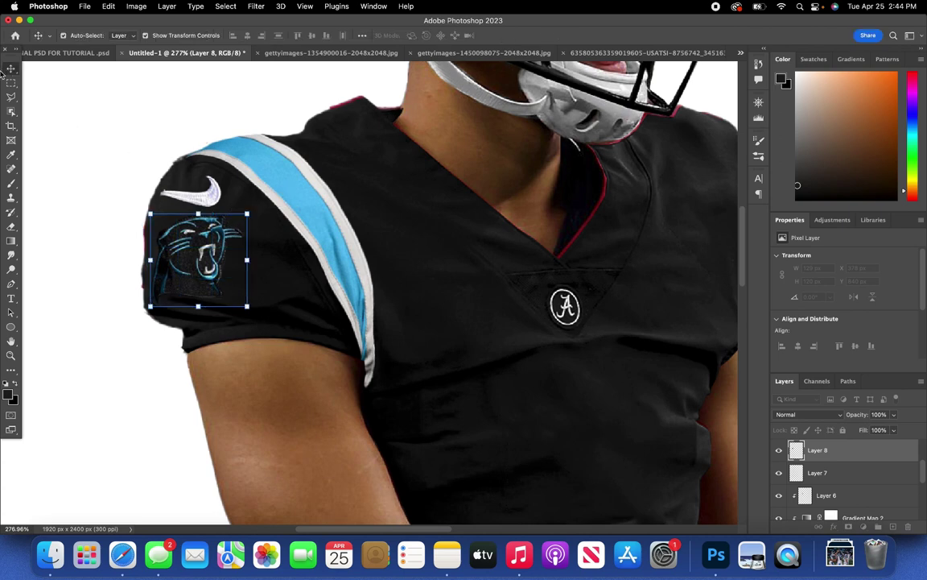
- Release the shoulder stripe layer (Layer 6) from its clipping mask
{"action": "left_click", "coordinate": [305, 6]}
{"action": "left_click", "coordinate": [305, 97]}
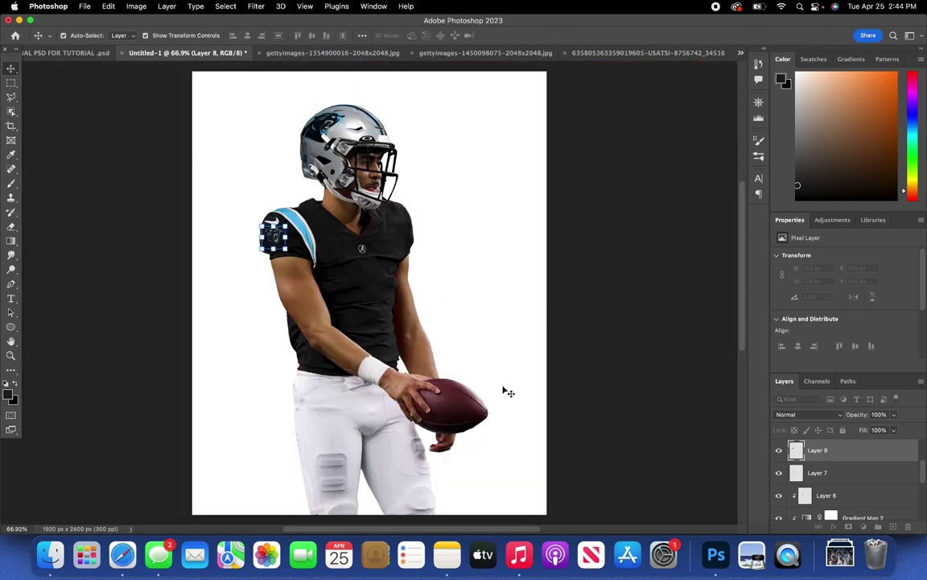
{"action": "left_click", "coordinate": [858, 494]}
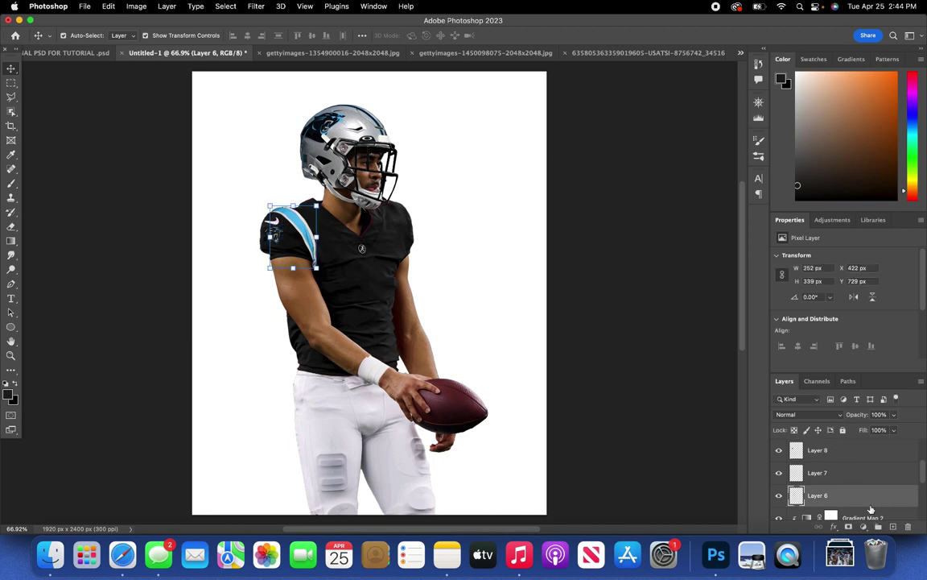
{"action": "scroll", "coordinate": [865, 493], "scroll_direction": "down", "scroll_amount": 2}
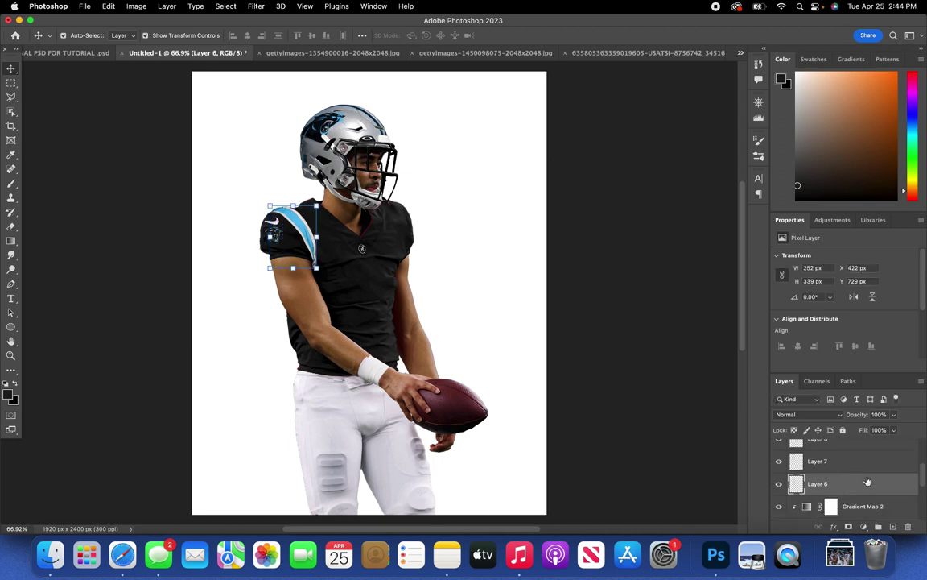
- Add an Exposure adjustment clipped to the shoulder stripe layer, with the exposure set to -2.56
{"action": "left_click", "coordinate": [864, 527]}
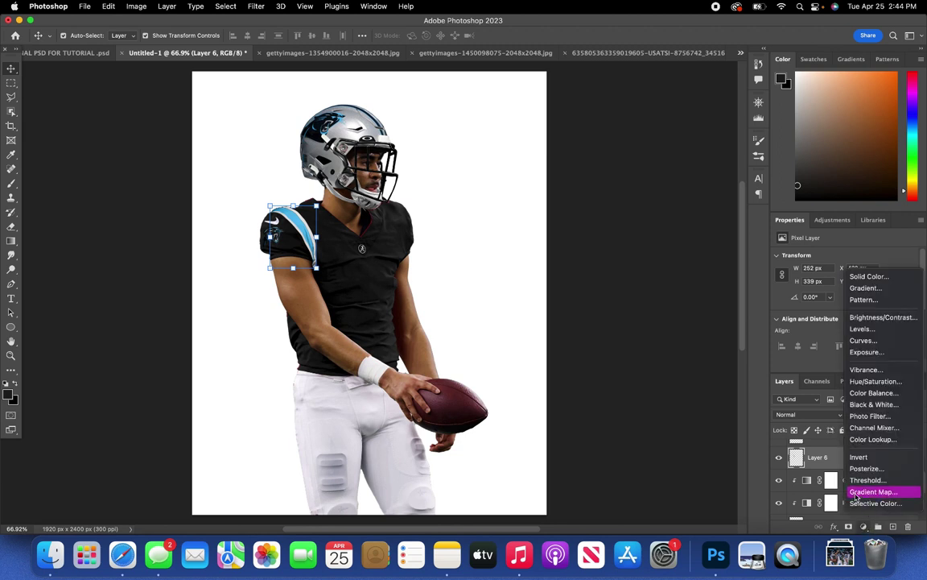
{"action": "left_click", "coordinate": [882, 354]}
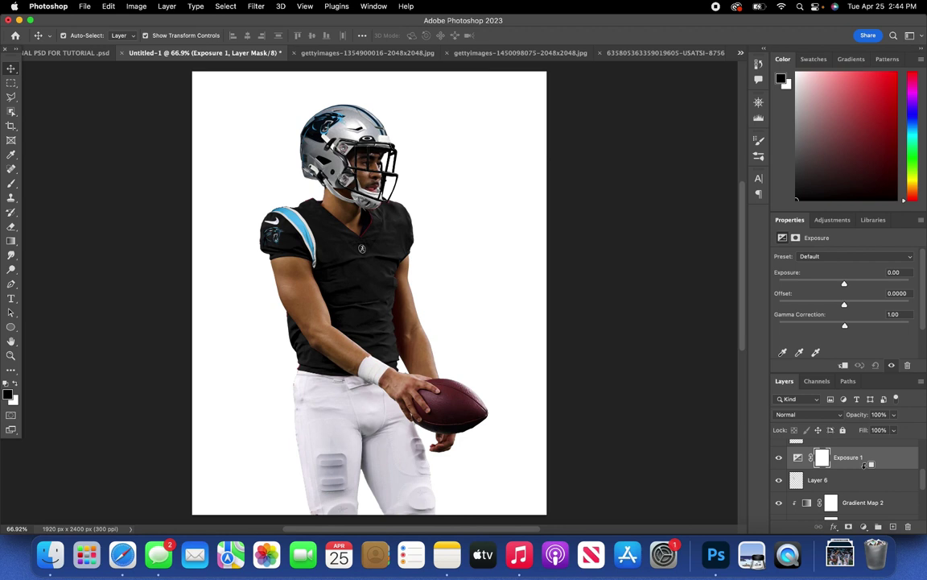
{"action": "left_click", "coordinate": [864, 465], "text": "alt"}
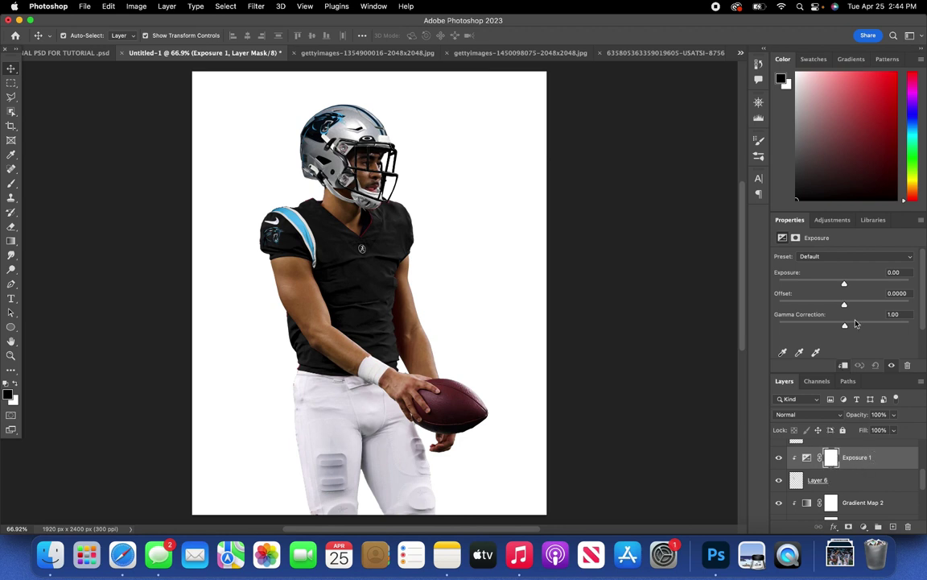
{"action": "left_click_drag", "start_coordinate": [846, 285], "coordinate": [820, 302]}
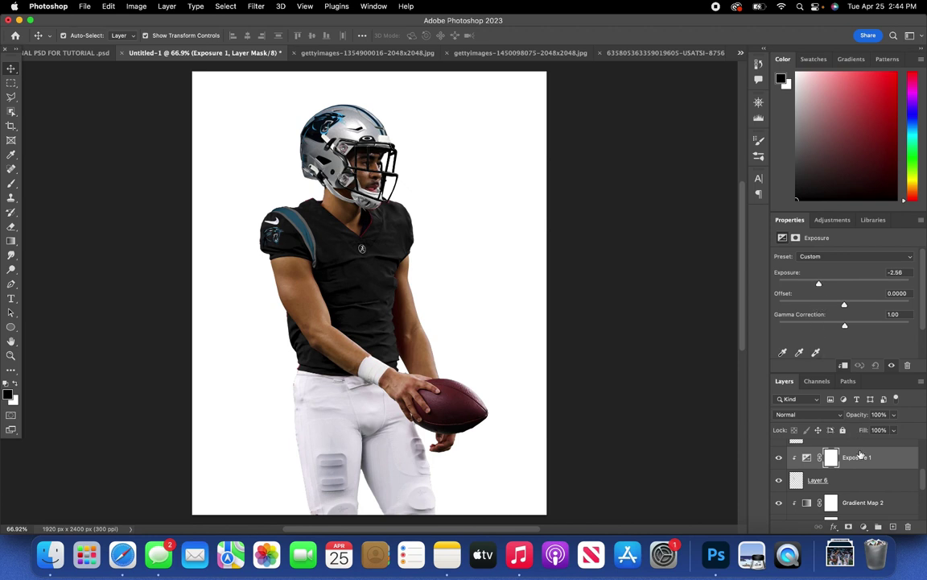
- Invert the Exposure adjustment's mask to black and set up a soft 31 px brush with 14% flow
{"action": "key", "text": "super+i"}
{"action": "key", "text": "b"}
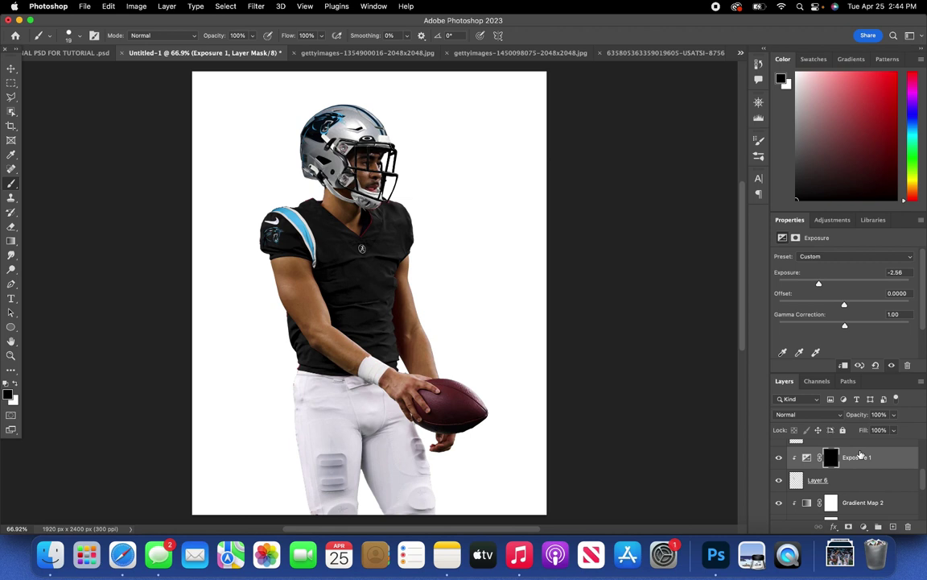
{"action": "left_click", "coordinate": [321, 35]}
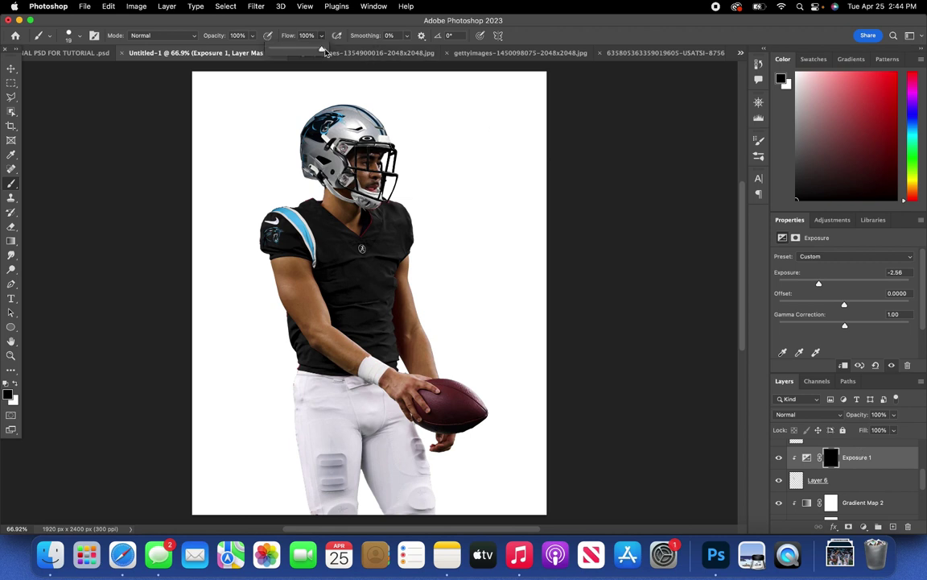
{"action": "left_click_drag", "start_coordinate": [323, 49], "coordinate": [280, 55]}
{"action": "left_click", "coordinate": [70, 36]}
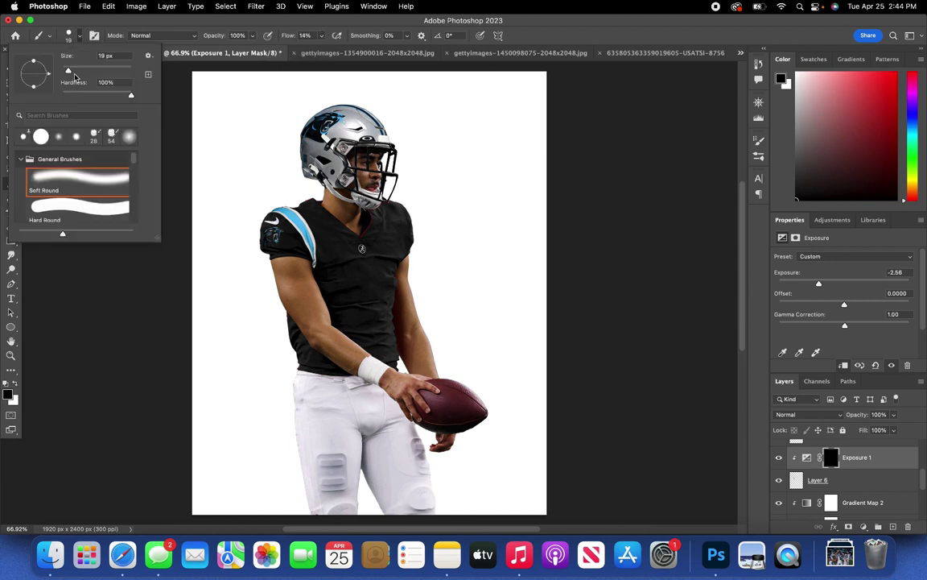
{"action": "left_click_drag", "start_coordinate": [67, 70], "coordinate": [73, 72]}
{"action": "left_click_drag", "start_coordinate": [131, 97], "coordinate": [50, 93]}
{"action": "left_click", "coordinate": [99, 23]}
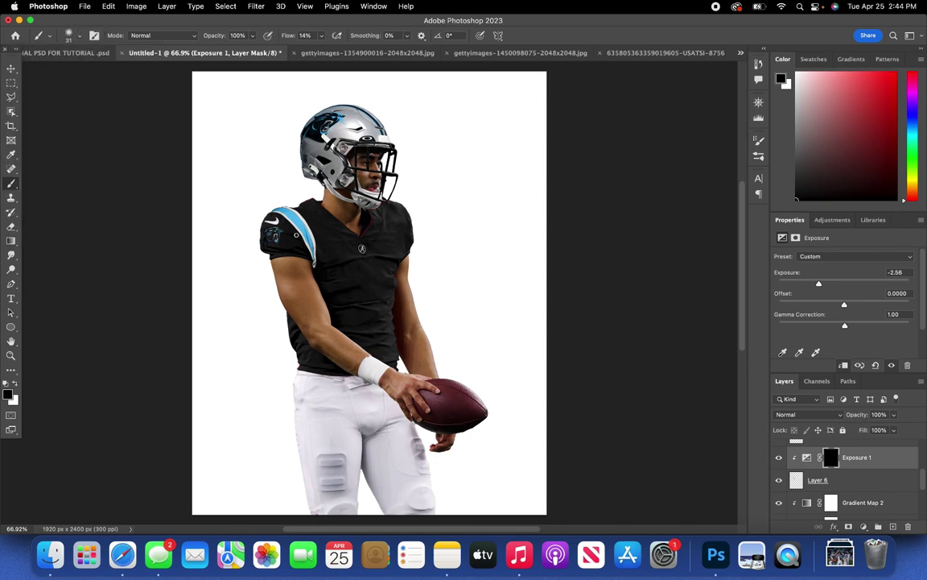
- Paint white on the Exposure mask over the stripe's lower end to shade it near the armpit
{"action": "scroll", "coordinate": [296, 234], "scroll_direction": "up", "scroll_amount": 10}
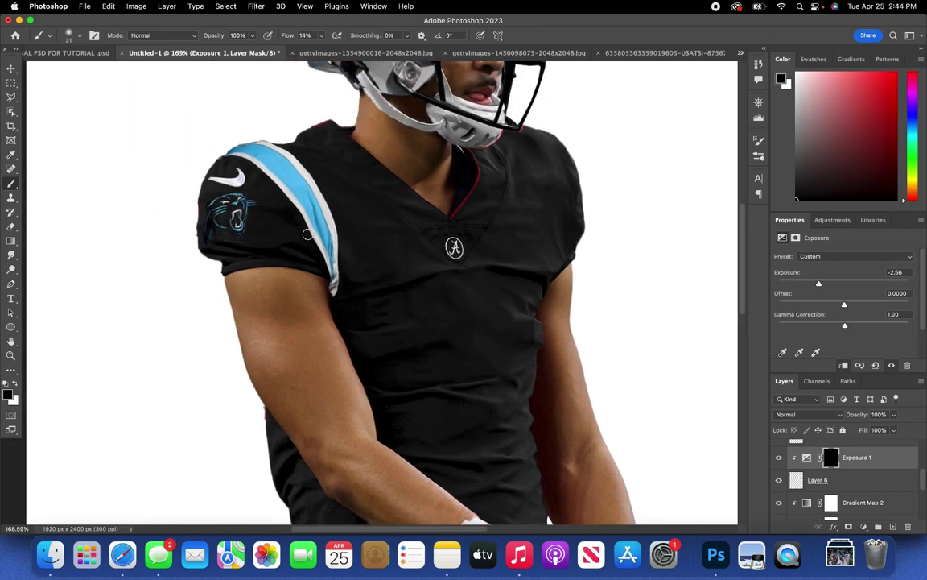
{"action": "scroll", "coordinate": [308, 235], "scroll_direction": "up", "scroll_amount": 3}
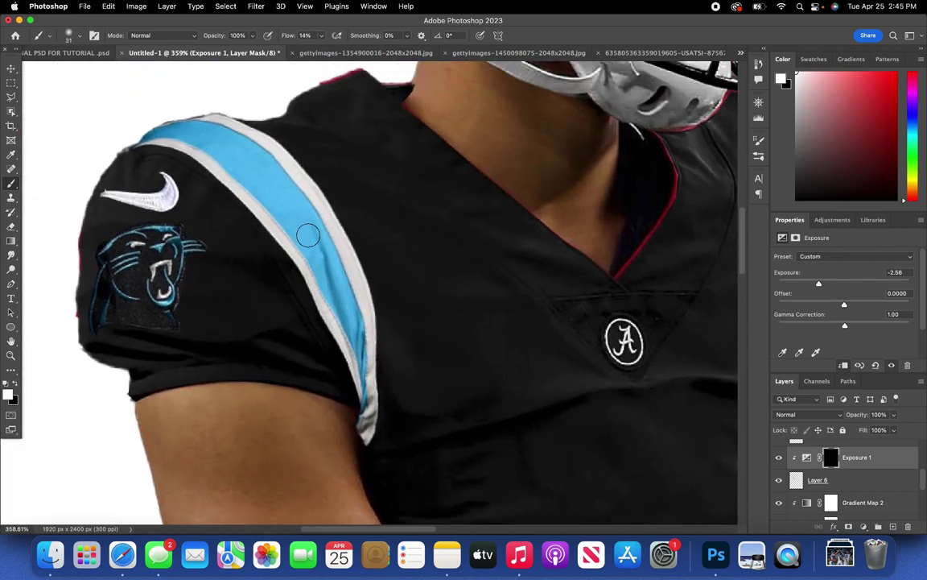
{"action": "mouse_move", "coordinate": [330, 378]}
{"action": "left_mouse_down"}
{"action": "mouse_move", "coordinate": [358, 398]}
{"action": "mouse_move", "coordinate": [350, 387]}
{"action": "mouse_move", "coordinate": [373, 428]}
{"action": "mouse_move", "coordinate": [358, 464]}
{"action": "mouse_move", "coordinate": [377, 418]}
{"action": "mouse_move", "coordinate": [367, 402]}
{"action": "mouse_move", "coordinate": [384, 423]}
{"action": "mouse_move", "coordinate": [372, 426]}
{"action": "mouse_move", "coordinate": [379, 408]}
{"action": "mouse_move", "coordinate": [356, 459]}
{"action": "mouse_move", "coordinate": [378, 386]}
{"action": "mouse_move", "coordinate": [344, 384]}
{"action": "mouse_move", "coordinate": [355, 399]}
{"action": "mouse_move", "coordinate": [363, 449]}
{"action": "mouse_move", "coordinate": [372, 369]}
{"action": "left_mouse_up"}
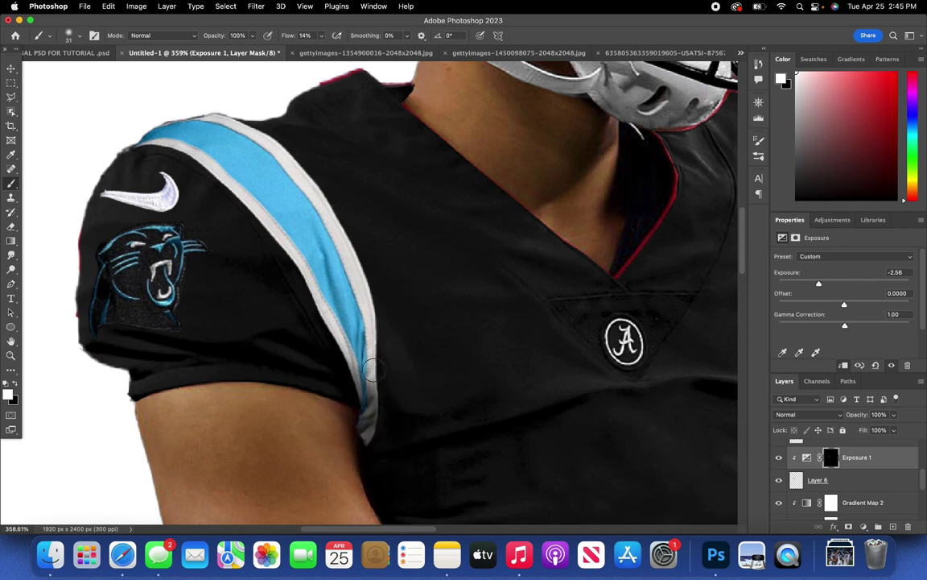
- Enlarge the brush to 175 px and shade the stripe broadly on the Exposure mask, using black to soften the shading
{"action": "scroll", "coordinate": [373, 369], "scroll_direction": "up", "scroll_amount": 3}
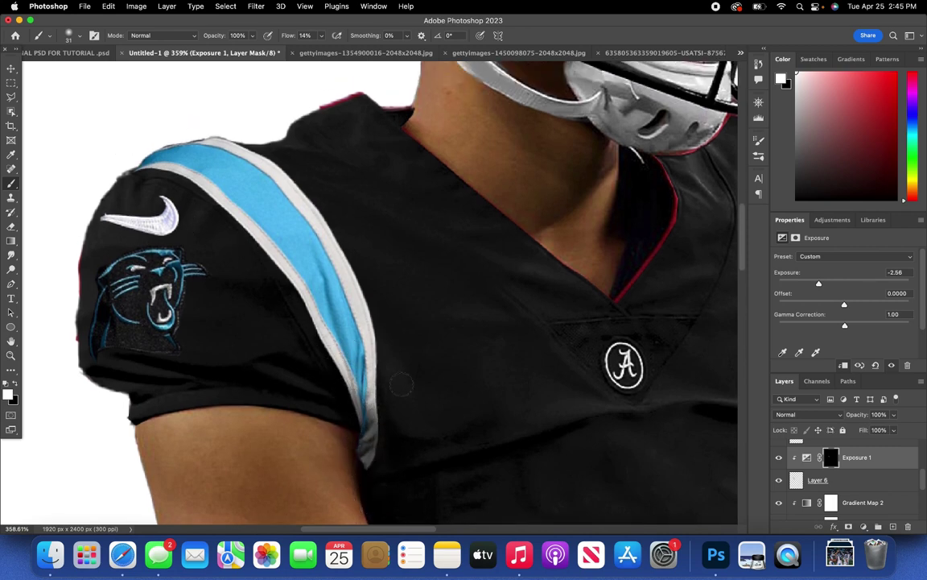
{"action": "left_click", "coordinate": [74, 35]}
{"action": "left_click_drag", "start_coordinate": [72, 71], "coordinate": [110, 67]}
{"action": "key", "text": "Return"}
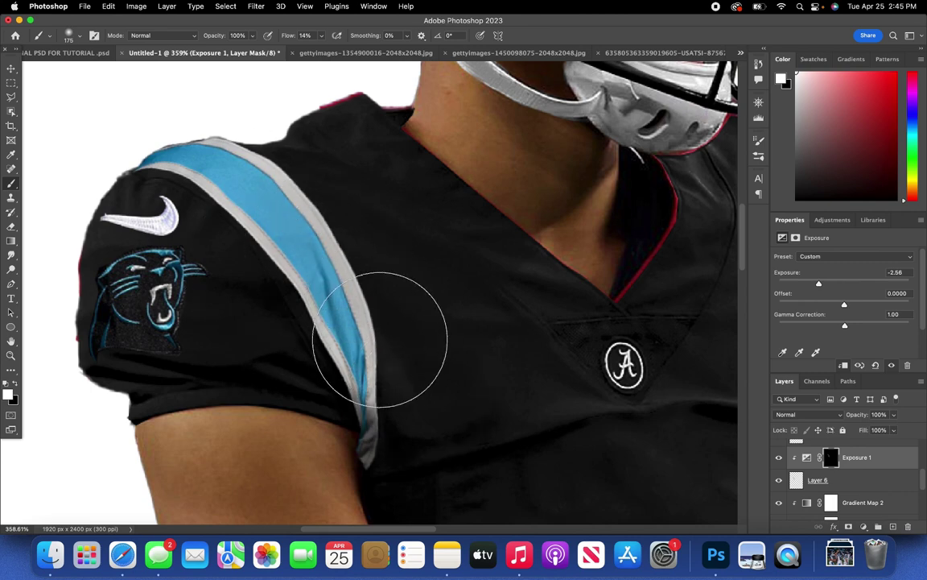
{"action": "key", "text": "x"}
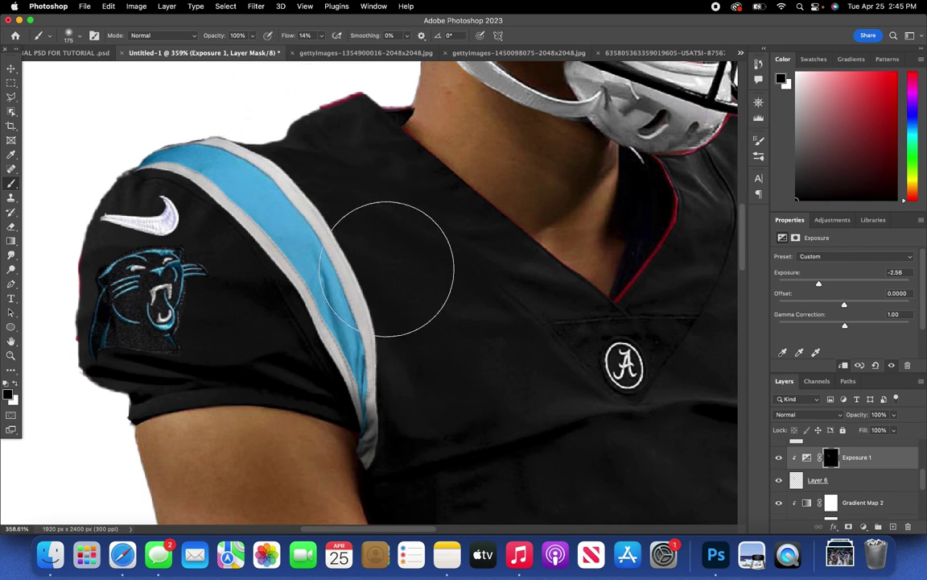
{"action": "left_click", "coordinate": [11, 68]}
{"action": "left_click", "coordinate": [306, 6]}
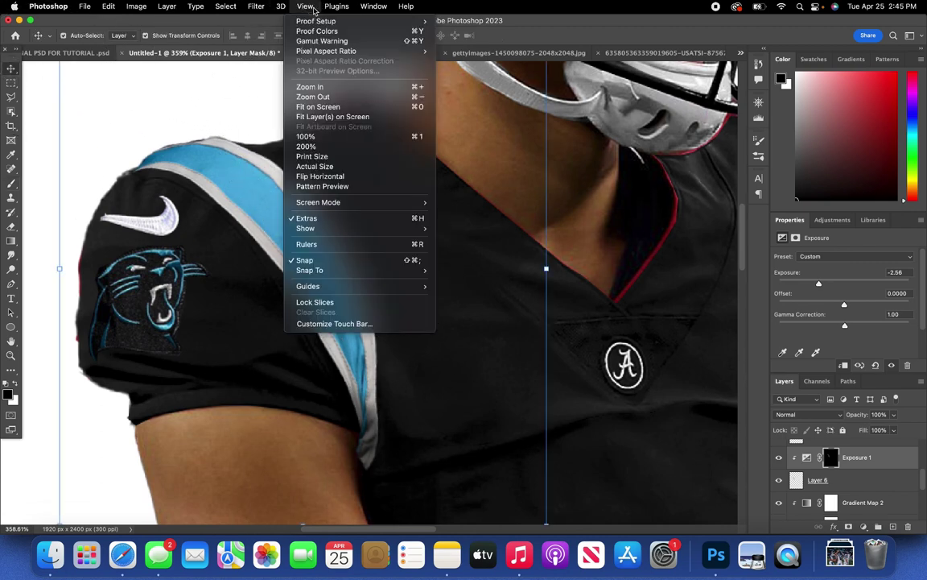
{"action": "left_click", "coordinate": [315, 107]}
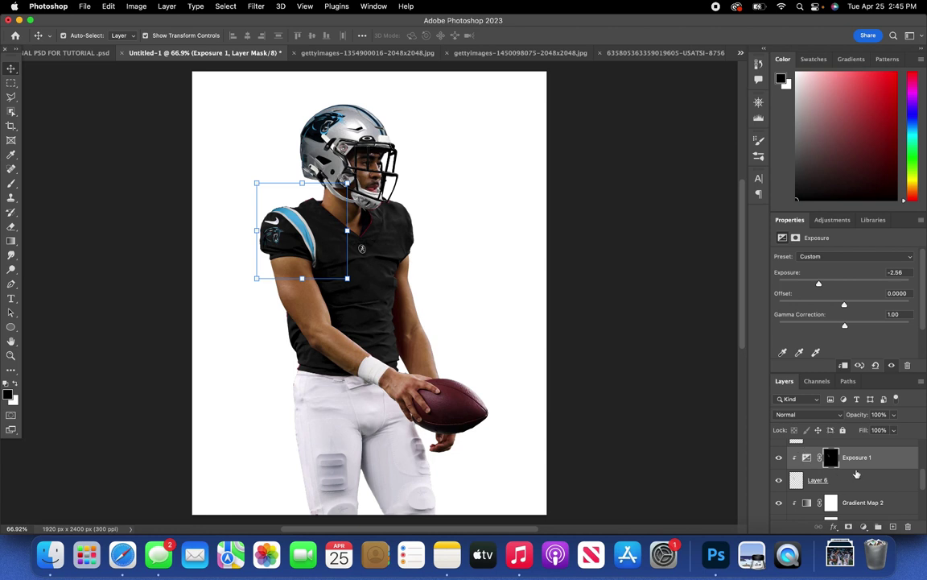
- Compare the stripe with and without its Exposure adjustment and set the exposure to -3.23
{"action": "left_click", "coordinate": [778, 457]}
{"action": "left_click", "coordinate": [778, 457]}
{"action": "left_click_drag", "start_coordinate": [818, 285], "coordinate": [813, 289]}
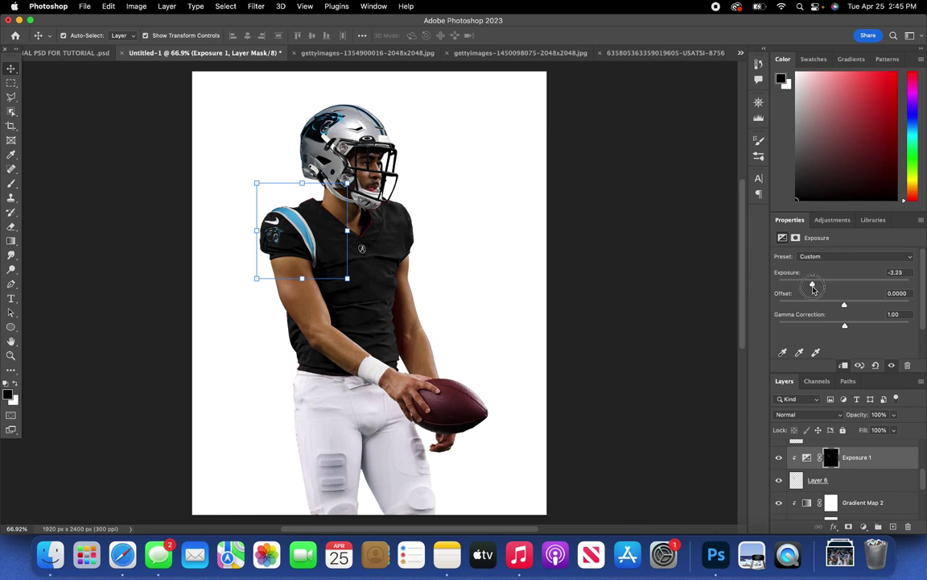
- Merge the Exposure adjustment down into Layer 6 and clip the merged stripe layer to the jersey below
{"action": "left_click", "coordinate": [882, 459]}
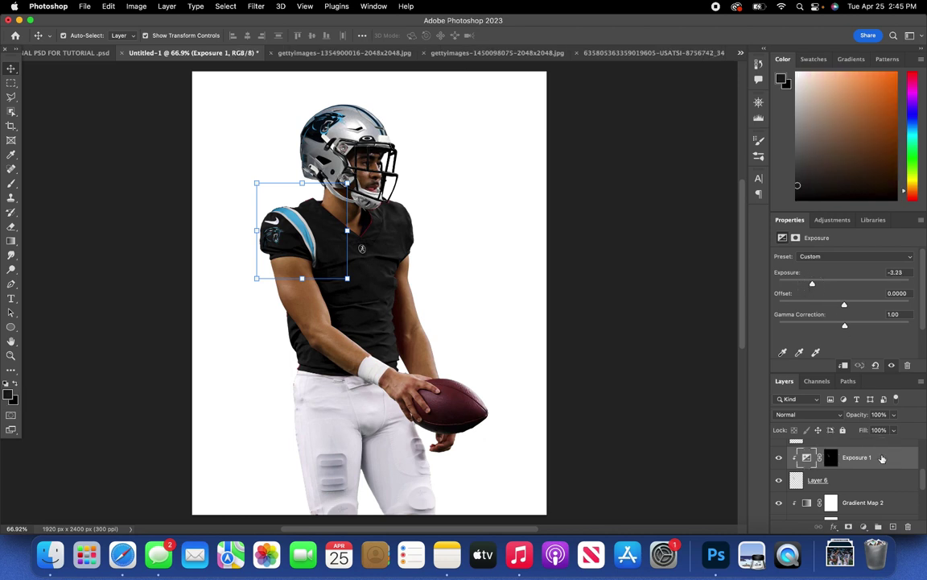
{"action": "right_click", "coordinate": [883, 459]}
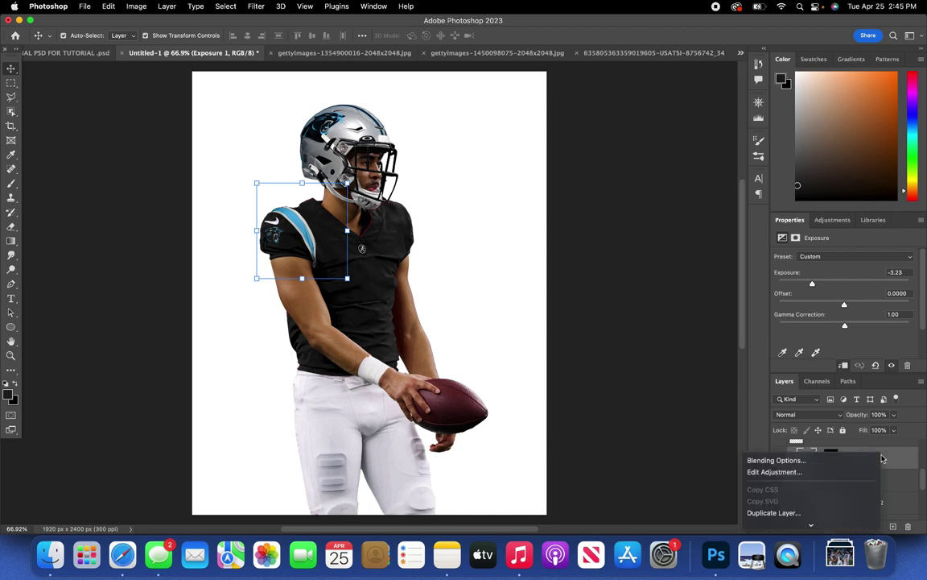
{"action": "scroll", "coordinate": [861, 478], "scroll_direction": "down", "scroll_amount": 6}
{"action": "left_click", "coordinate": [814, 365]}
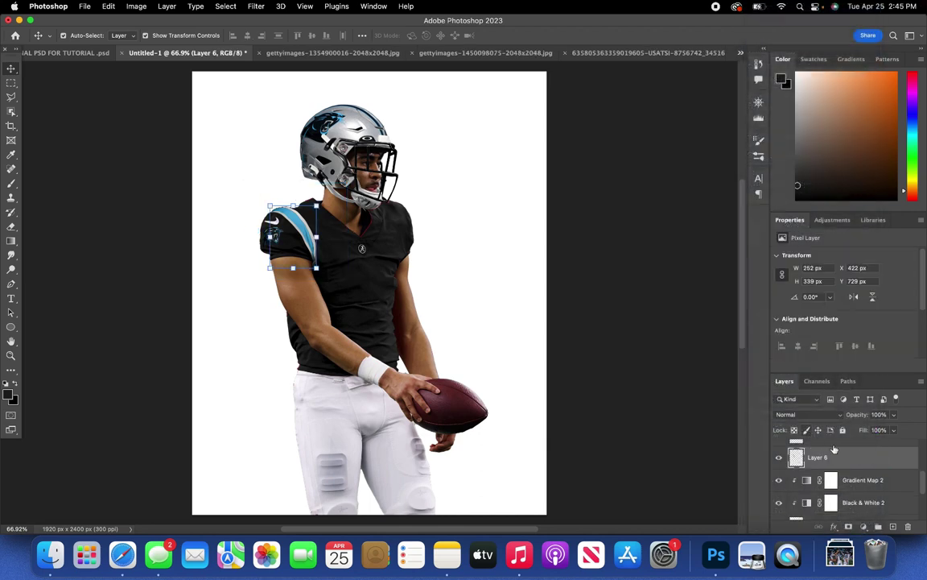
{"action": "left_click", "coordinate": [881, 467], "text": "alt"}
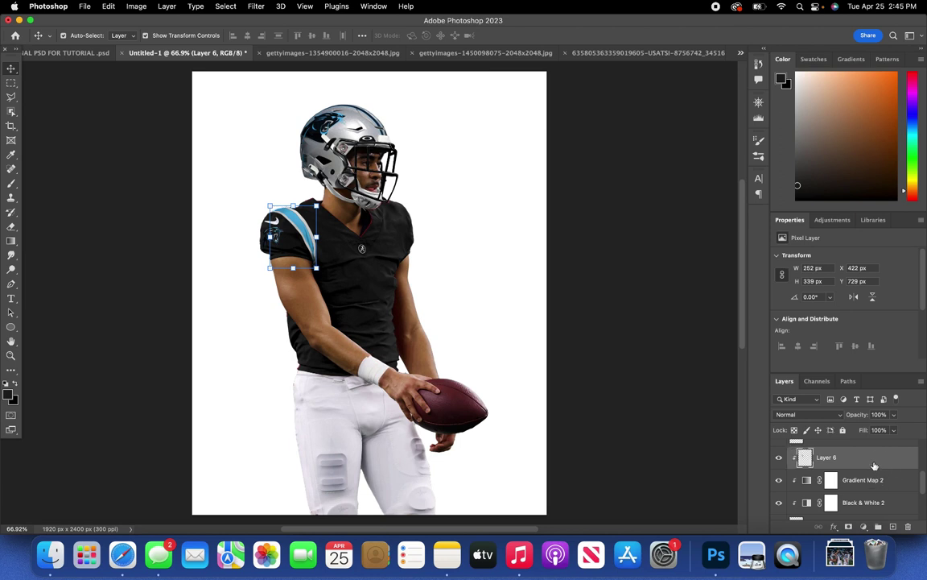
{"action": "scroll", "coordinate": [864, 464], "scroll_direction": "up", "scroll_amount": 2}
{"action": "left_click", "coordinate": [846, 463]}
{"action": "scroll", "coordinate": [839, 459], "scroll_direction": "up", "scroll_amount": 2}
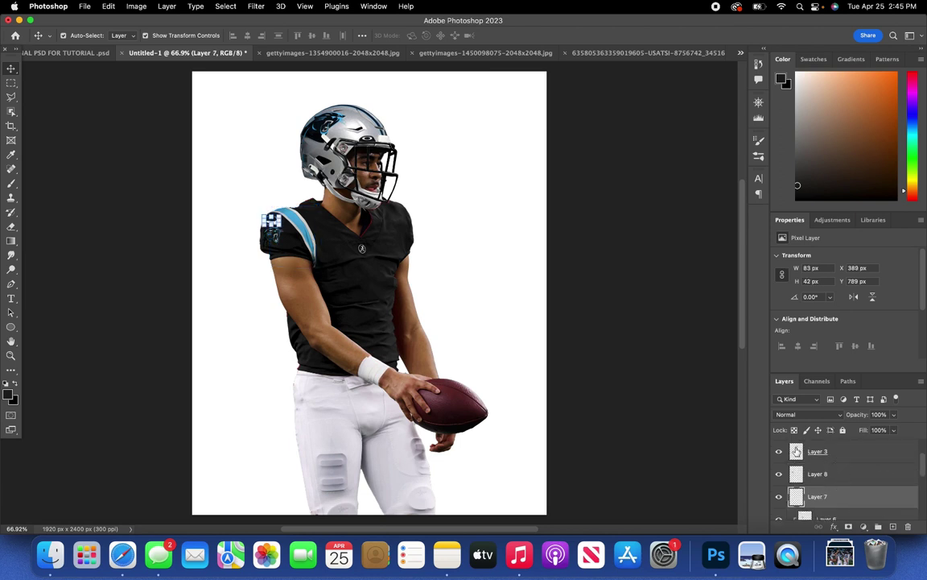
{"action": "left_click", "coordinate": [838, 475]}
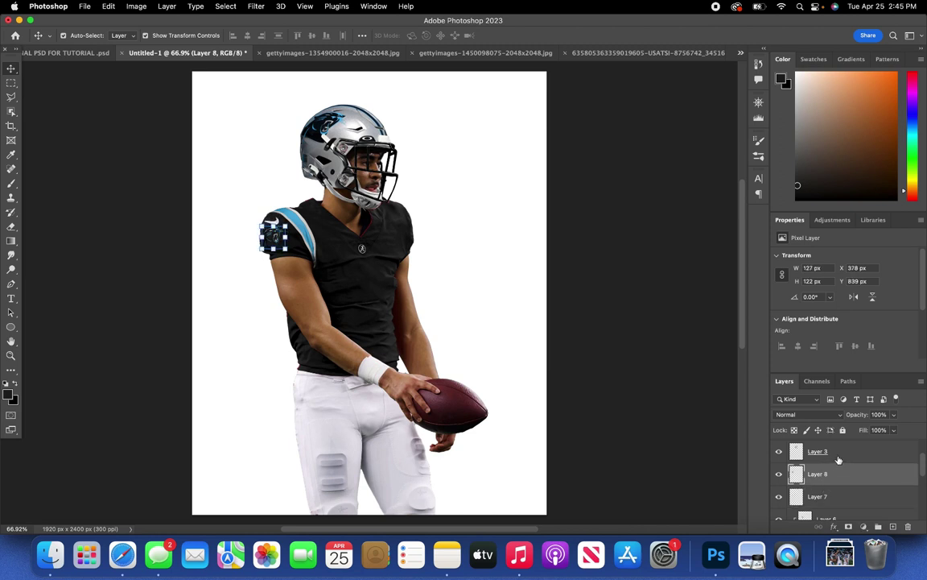
{"action": "left_click", "coordinate": [838, 454]}
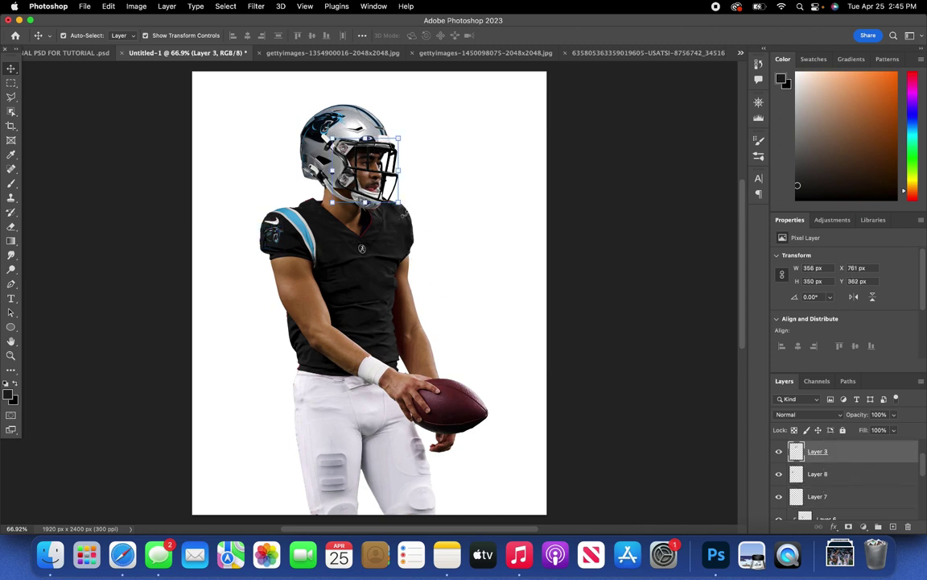
{"action": "left_click", "coordinate": [344, 53]}
{"action": "scroll", "coordinate": [446, 251], "scroll_direction": "up", "scroll_amount": 6}
{"action": "key", "text": "w"}
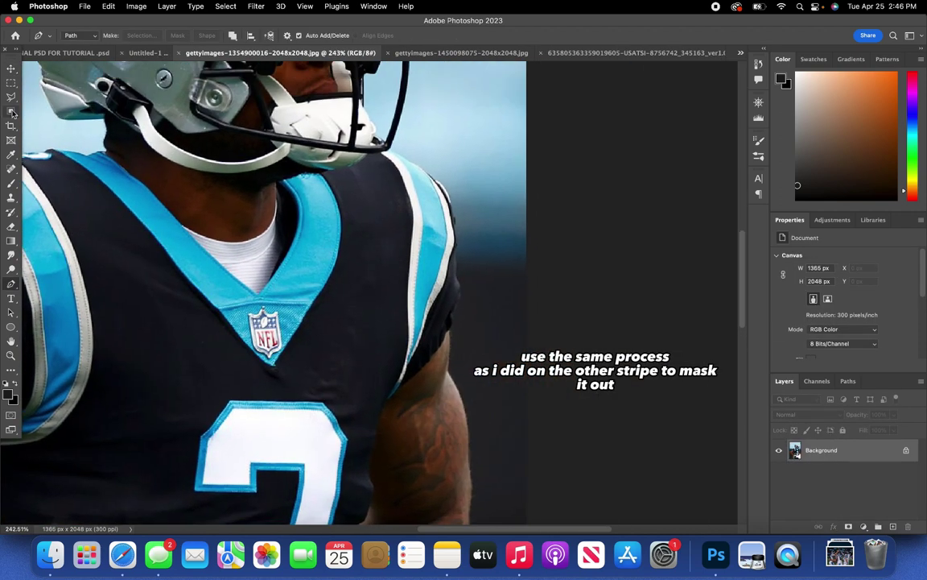
{"action": "left_click_drag", "start_coordinate": [379, 140], "coordinate": [460, 235]}
{"action": "left_click", "coordinate": [611, 36]}
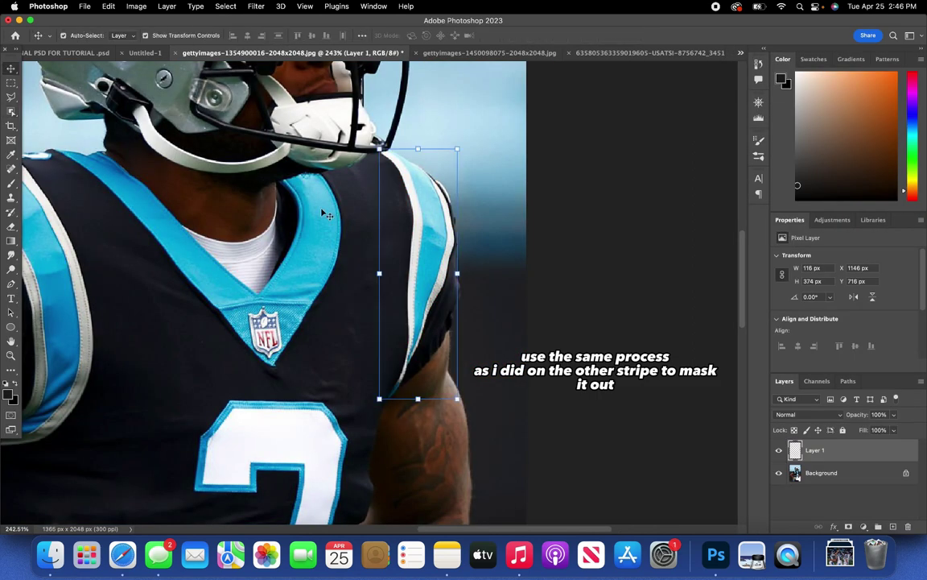
- Bring the cut-out stripe into the Untitled-1 document and place its layer directly above Layer 6
{"action": "left_click_drag", "start_coordinate": [415, 330], "coordinate": [386, 246]}
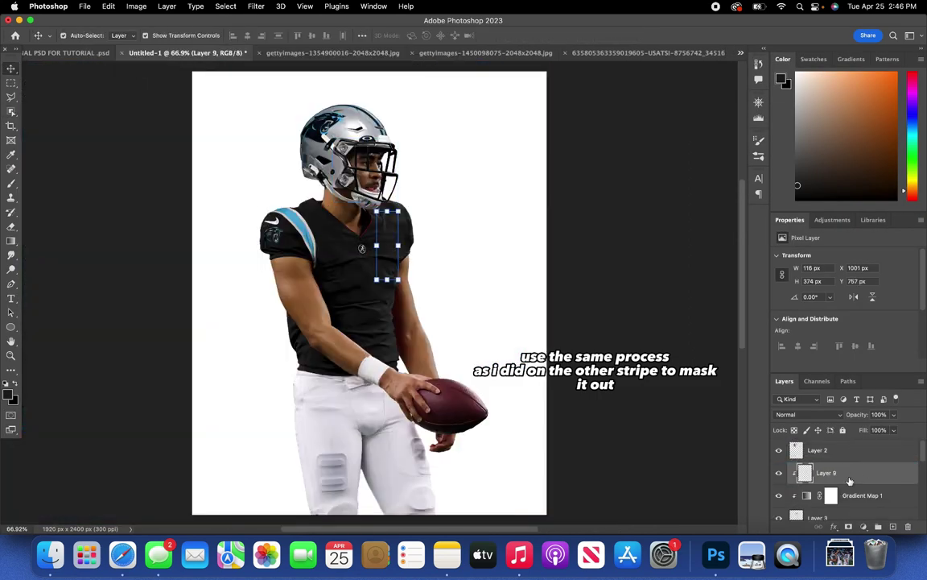
{"action": "left_click_drag", "start_coordinate": [825, 468], "coordinate": [863, 503]}
{"action": "scroll", "coordinate": [496, 273], "scroll_direction": "up", "scroll_amount": 6}
{"action": "left_click_drag", "start_coordinate": [435, 276], "coordinate": [475, 224]}
{"action": "left_click", "coordinate": [497, 118]}
{"action": "left_click", "coordinate": [481, 207]}
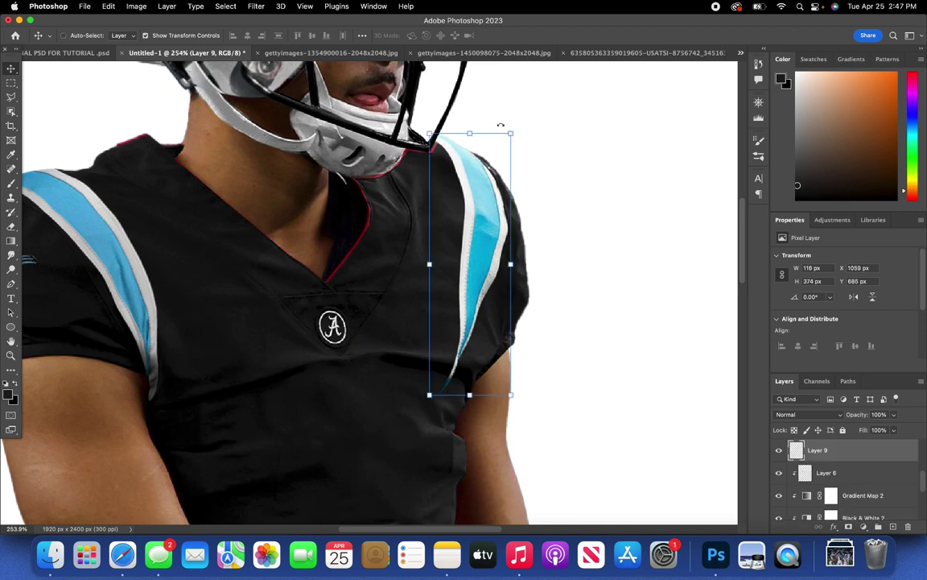
{"action": "key", "text": "super+z"}
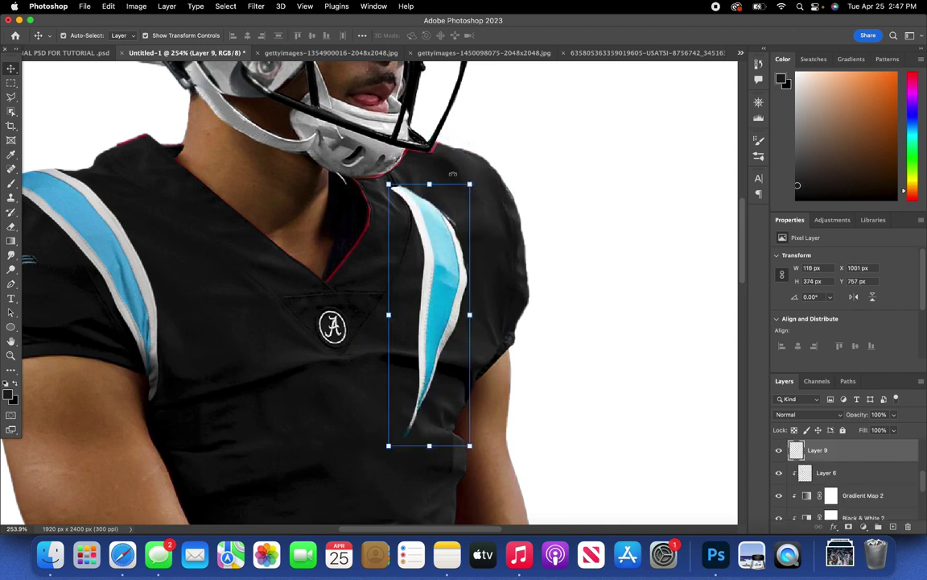
- Rotate the new stripe by -7.24° and position it on the player's far shoulder at X 1037 px, Y 685 px
{"action": "left_click_drag", "start_coordinate": [454, 174], "coordinate": [481, 179]}
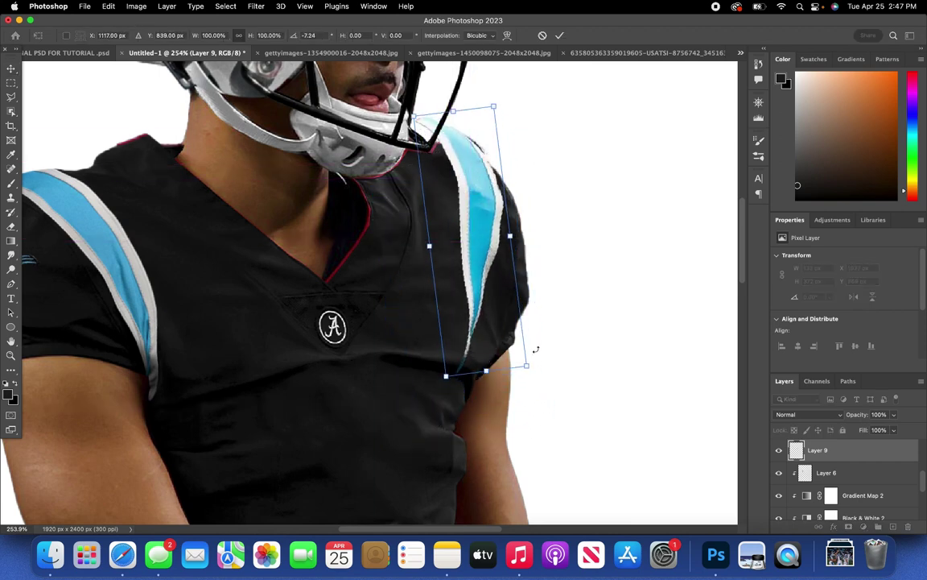
{"action": "left_click", "coordinate": [817, 471]}
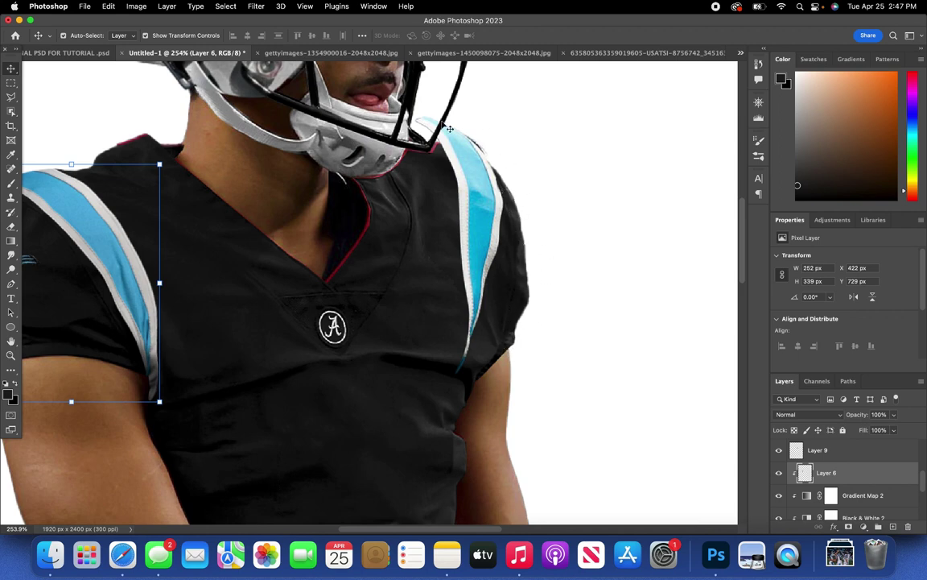
{"action": "left_click", "coordinate": [843, 452]}
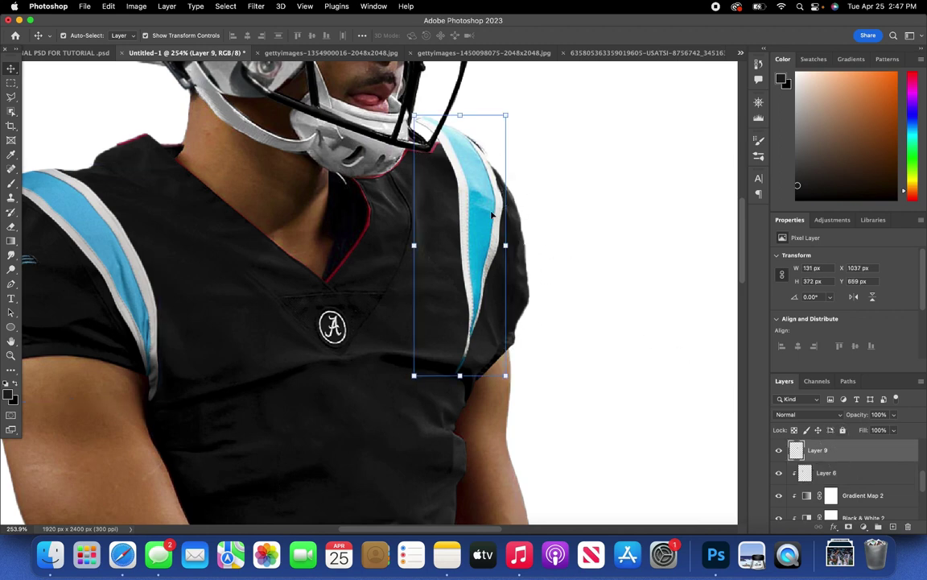
{"action": "left_click_drag", "start_coordinate": [492, 215], "coordinate": [492, 233]}
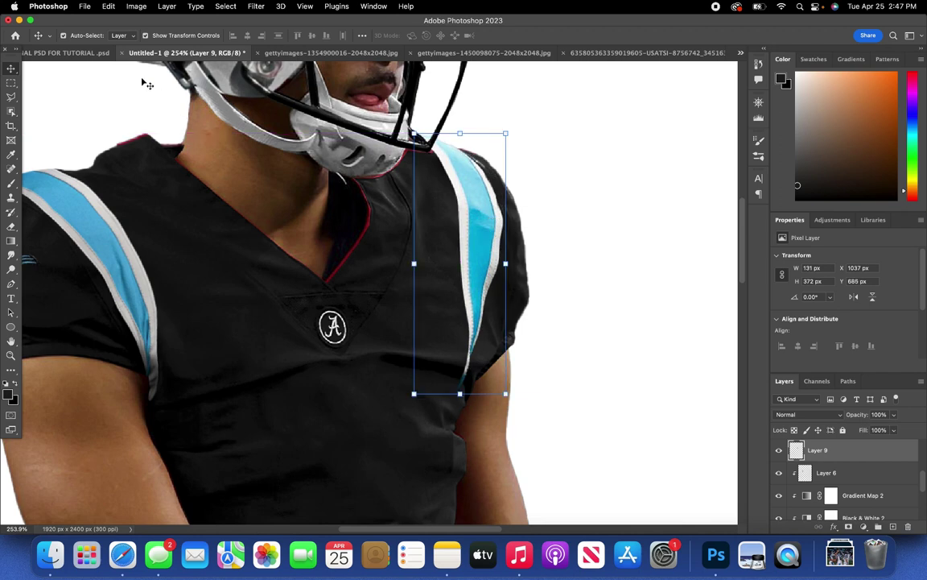
- Warp the far-shoulder stripe to follow the curve from collar to armpit and clip its layer to the jersey
{"action": "left_click", "coordinate": [107, 6]}
{"action": "mouse_move", "coordinate": [185, 250]}
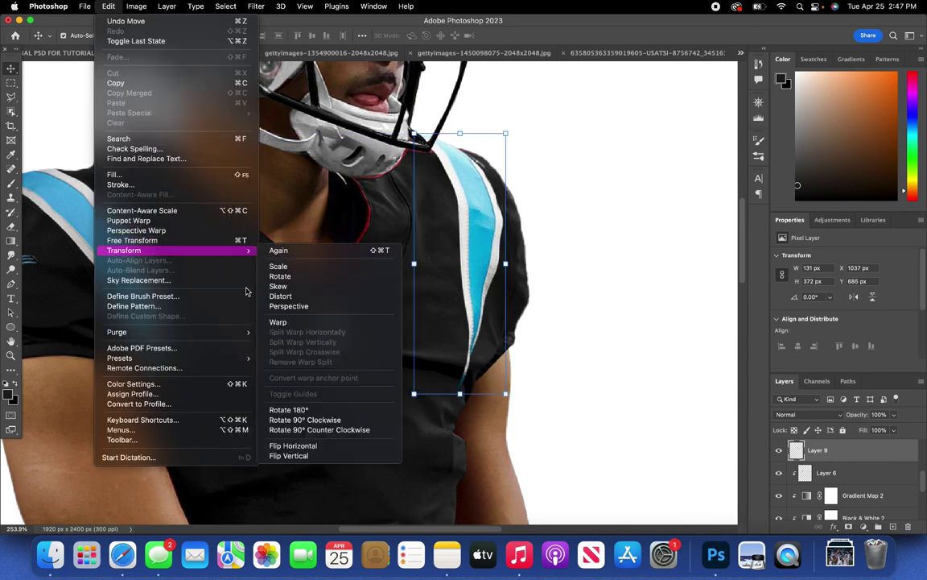
{"action": "left_click", "coordinate": [304, 321]}
{"action": "left_click_drag", "start_coordinate": [473, 345], "coordinate": [479, 244]}
{"action": "left_click_drag", "start_coordinate": [415, 134], "coordinate": [431, 145]}
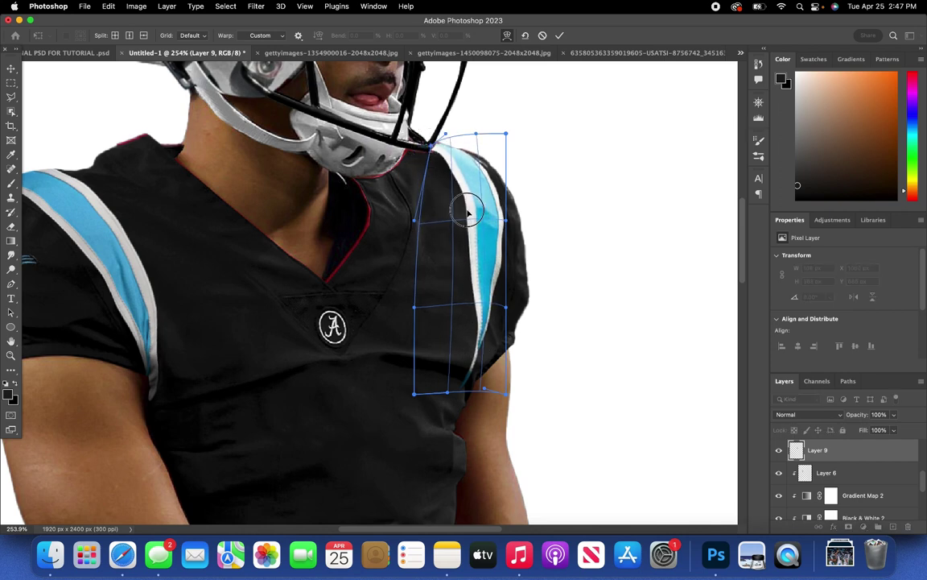
{"action": "left_click_drag", "start_coordinate": [486, 328], "coordinate": [507, 311]}
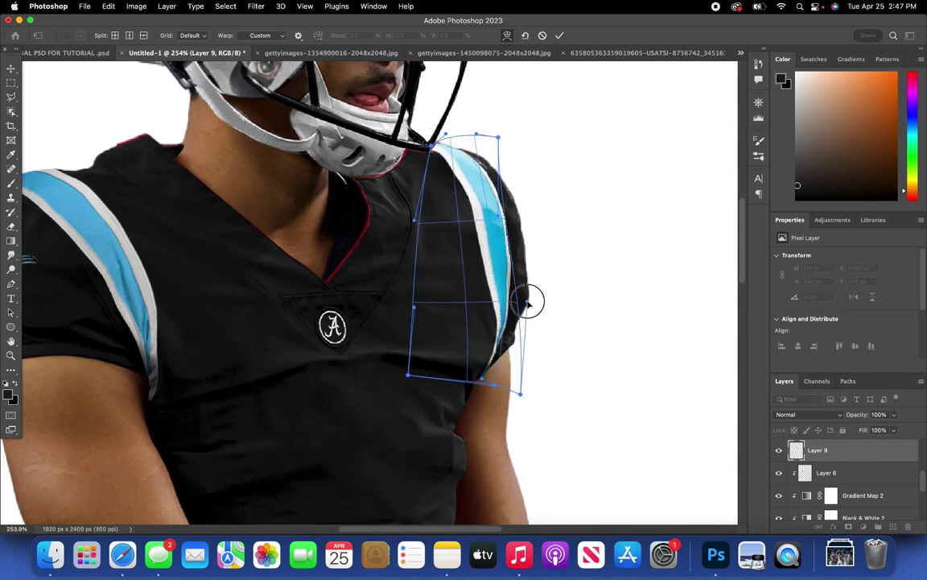
{"action": "key", "text": "Return"}
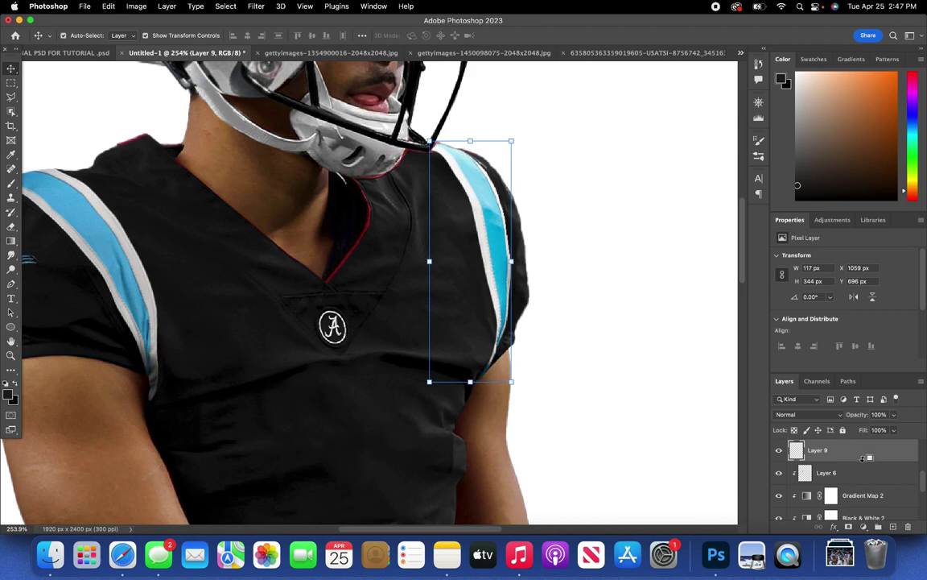
{"action": "left_click", "coordinate": [862, 458], "text": "alt"}
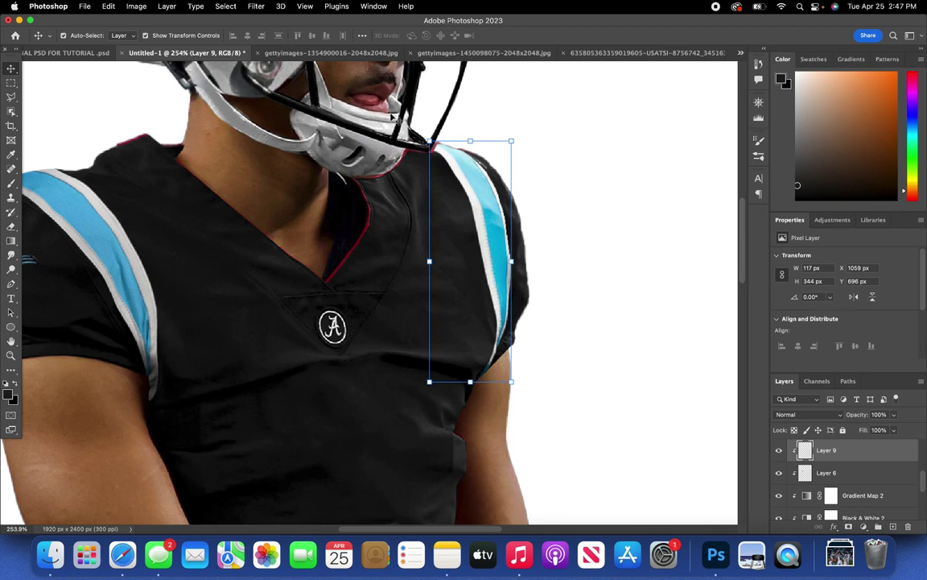
- With Layer 7 active in Untitled-1, cut out the shoulder digit 9 from the gettyimages-508983260 reference photo onto its own layer
{"action": "left_click", "coordinate": [302, 6]}
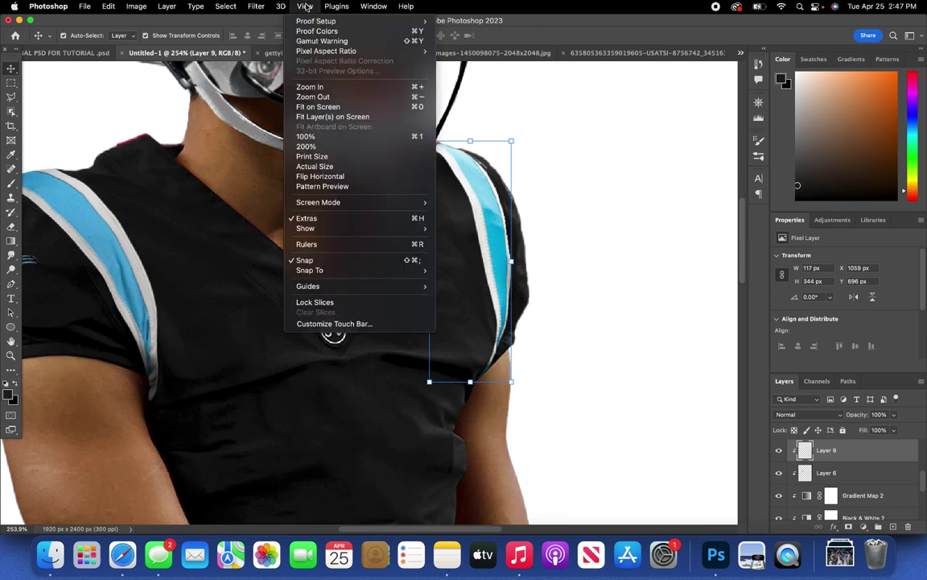
{"action": "left_click", "coordinate": [331, 107]}
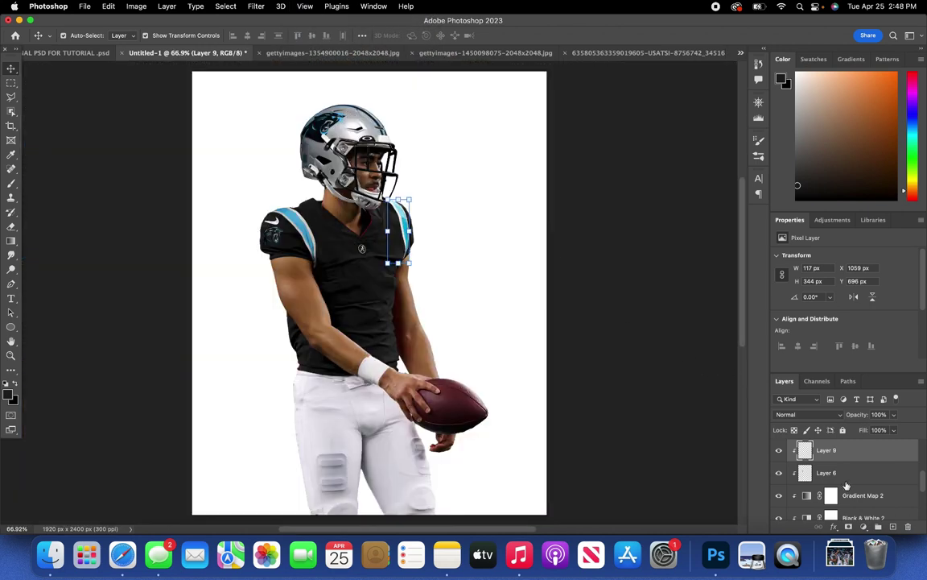
{"action": "scroll", "coordinate": [847, 486], "scroll_direction": "up", "scroll_amount": 2}
{"action": "left_click", "coordinate": [847, 491]}
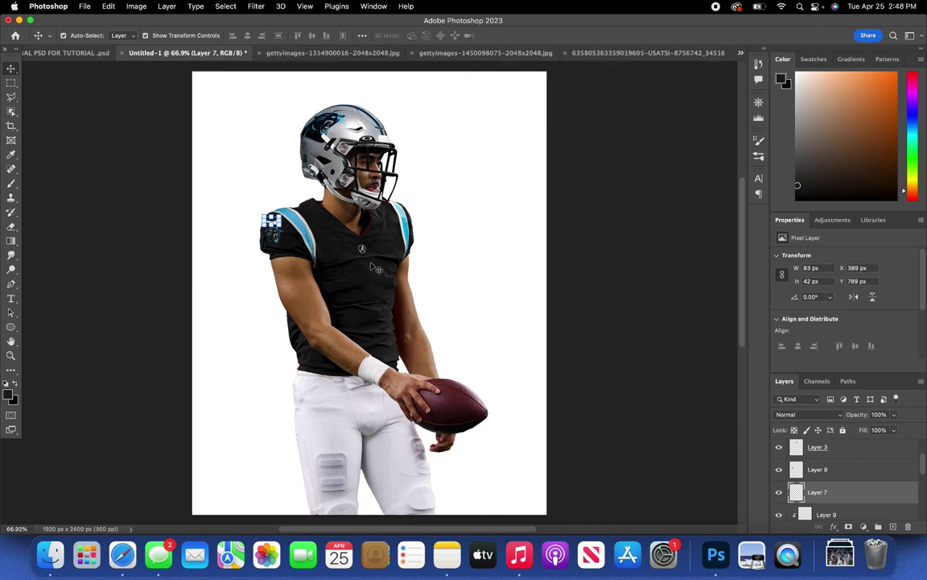
{"action": "left_click", "coordinate": [351, 54]}
{"action": "left_click", "coordinate": [450, 53]}
{"action": "left_click", "coordinate": [612, 53]}
{"action": "left_click", "coordinate": [612, 53]}
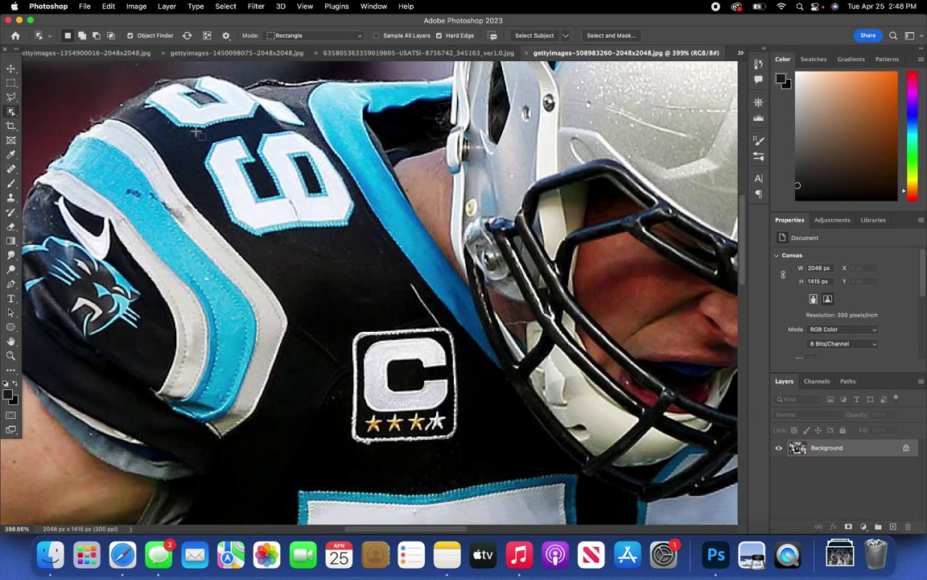
{"action": "left_click", "coordinate": [613, 36]}
{"action": "left_click", "coordinate": [309, 173]}
{"action": "key", "text": "Return"}
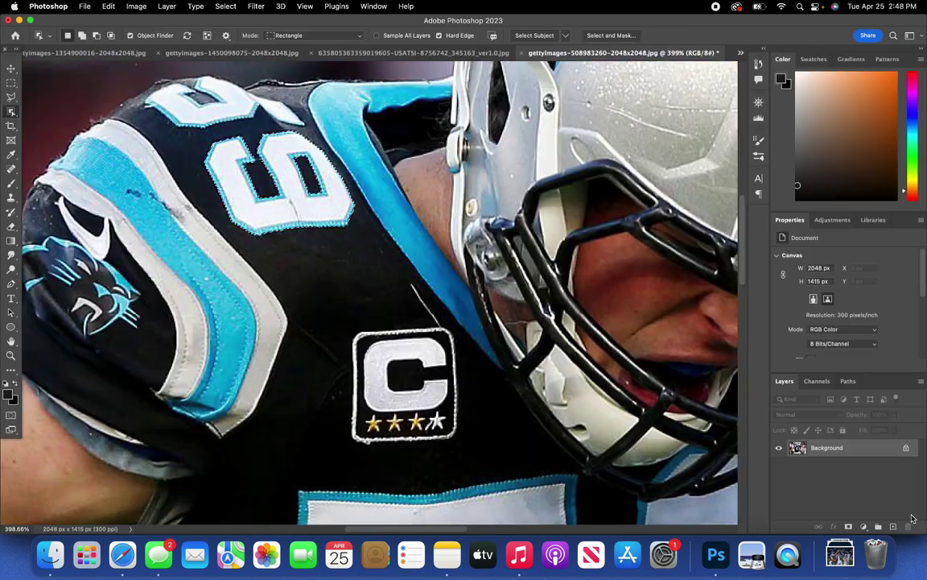
{"action": "key", "text": "super+j"}
- Bring the cut-out digit into the Untitled-1 document over the near shoulder, with its layer above Layer 7
{"action": "key", "text": "v"}
{"action": "left_click_drag", "start_coordinate": [612, 53], "coordinate": [229, 53]}
{"action": "left_click_drag", "start_coordinate": [848, 448], "coordinate": [314, 219]}
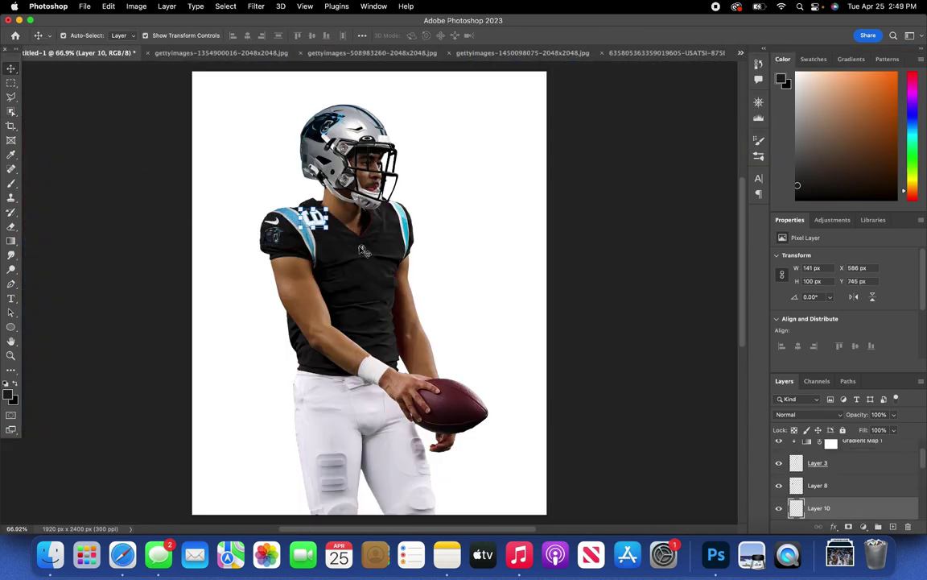
{"action": "scroll", "coordinate": [876, 491], "scroll_direction": "down", "scroll_amount": 2}
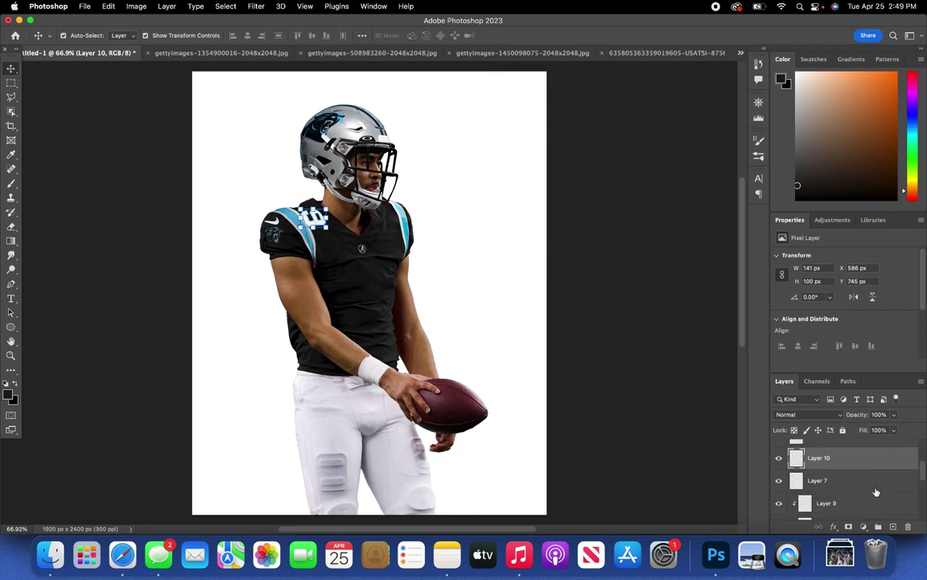
- Scale the shoulder digit to 63.50% and position it between the near-shoulder stripe and the collar
{"action": "scroll", "coordinate": [439, 224], "scroll_direction": "up", "scroll_amount": 6}
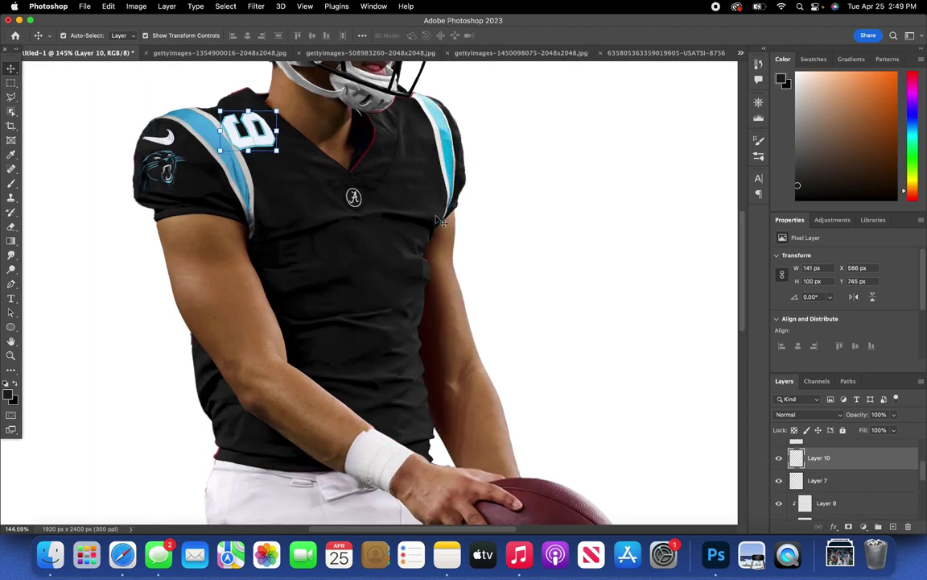
{"action": "scroll", "coordinate": [434, 212], "scroll_direction": "down", "scroll_amount": 1}
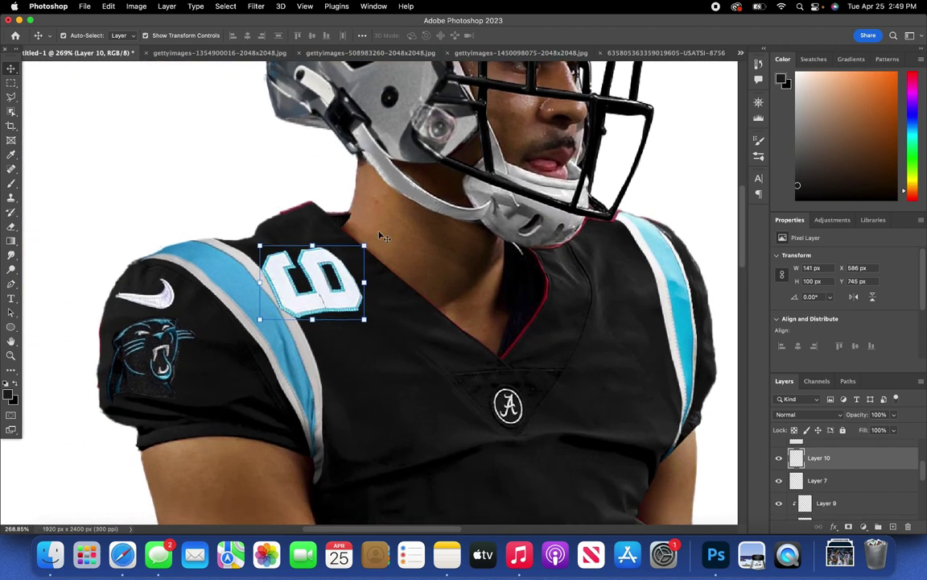
{"action": "left_click_drag", "start_coordinate": [343, 322], "coordinate": [317, 265]}
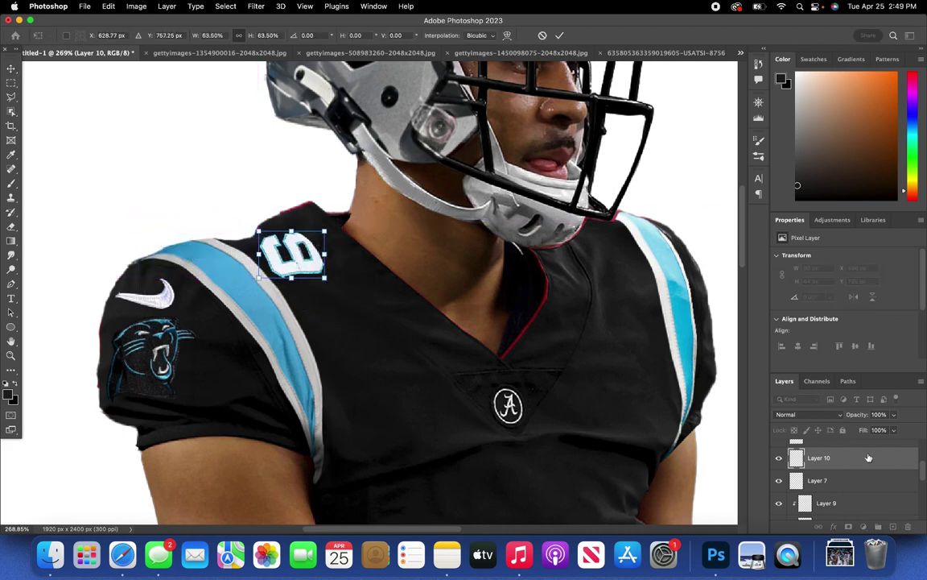
{"action": "key", "text": "Return"}
- Warp the near-shoulder stripe on Layer 6 by pulling in its upper corner nearest the collar
{"action": "scroll", "coordinate": [842, 499], "scroll_direction": "down", "scroll_amount": 2}
{"action": "left_click", "coordinate": [827, 486]}
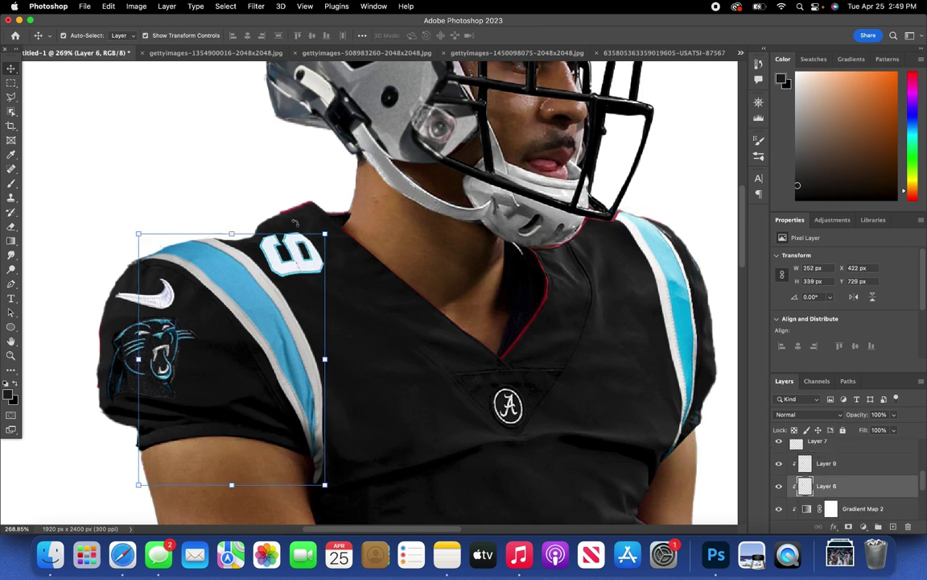
{"action": "left_click", "coordinate": [108, 5]}
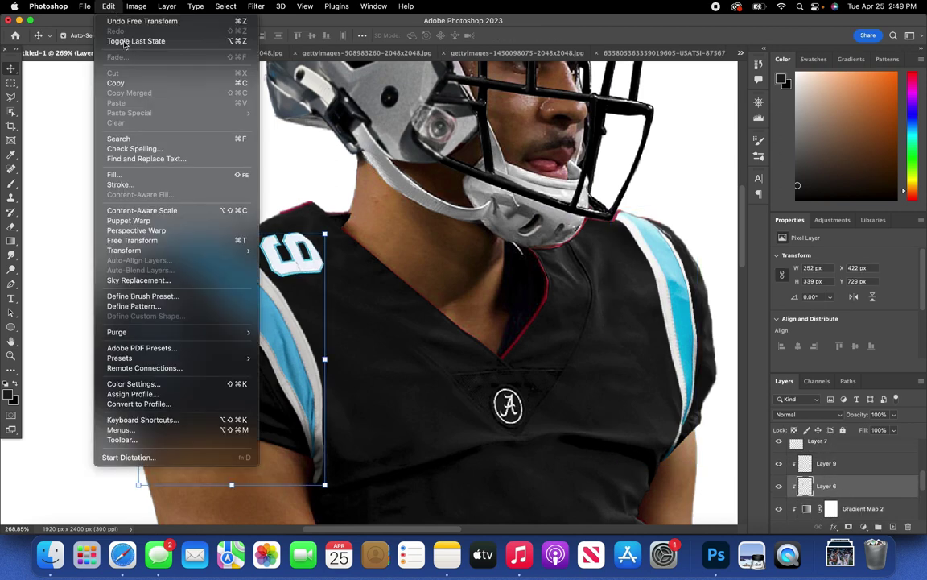
{"action": "mouse_move", "coordinate": [174, 250]}
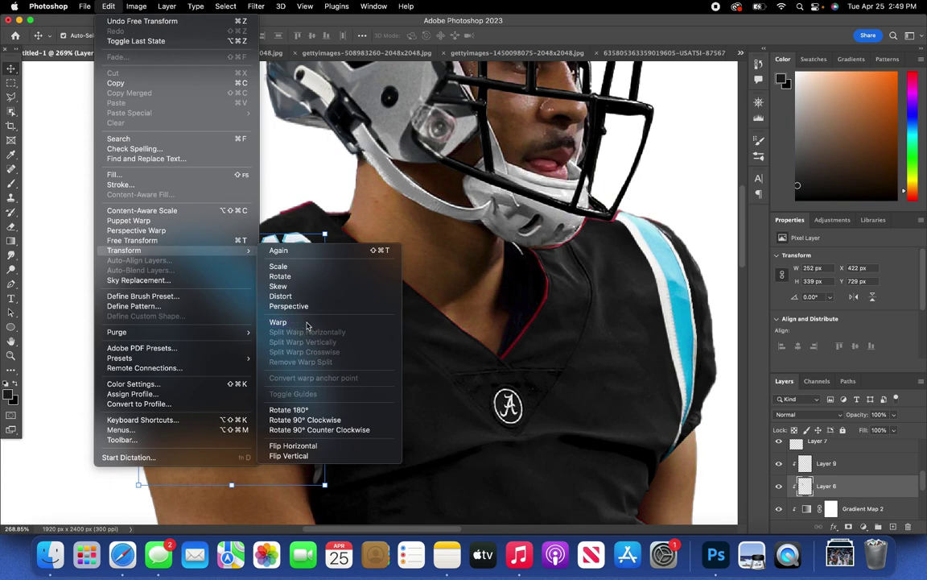
{"action": "left_click", "coordinate": [300, 322]}
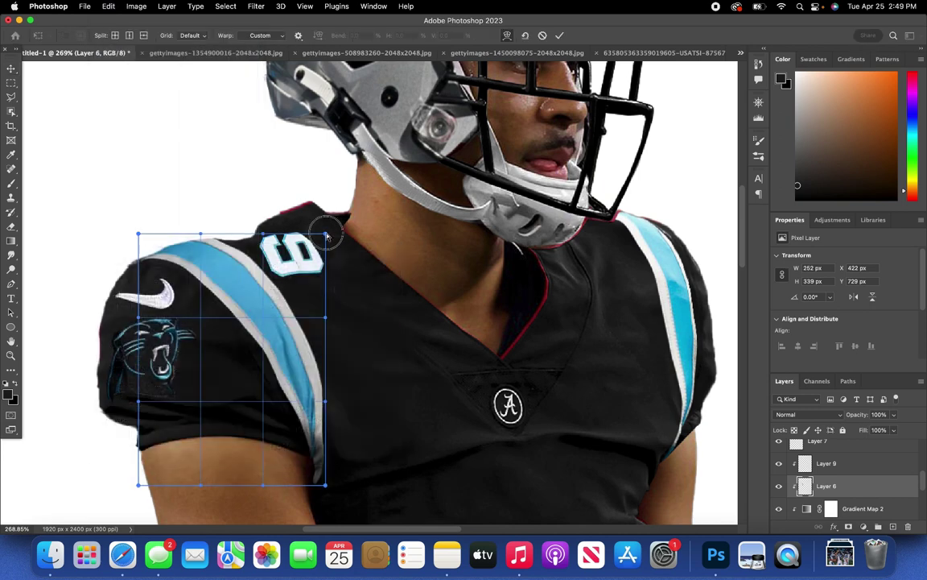
{"action": "left_click_drag", "start_coordinate": [325, 234], "coordinate": [257, 238]}
{"action": "mouse_move", "coordinate": [218, 291]}
{"action": "left_mouse_down"}
{"action": "mouse_move", "coordinate": [216, 278]}
{"action": "mouse_move", "coordinate": [217, 285]}
{"action": "left_mouse_up"}
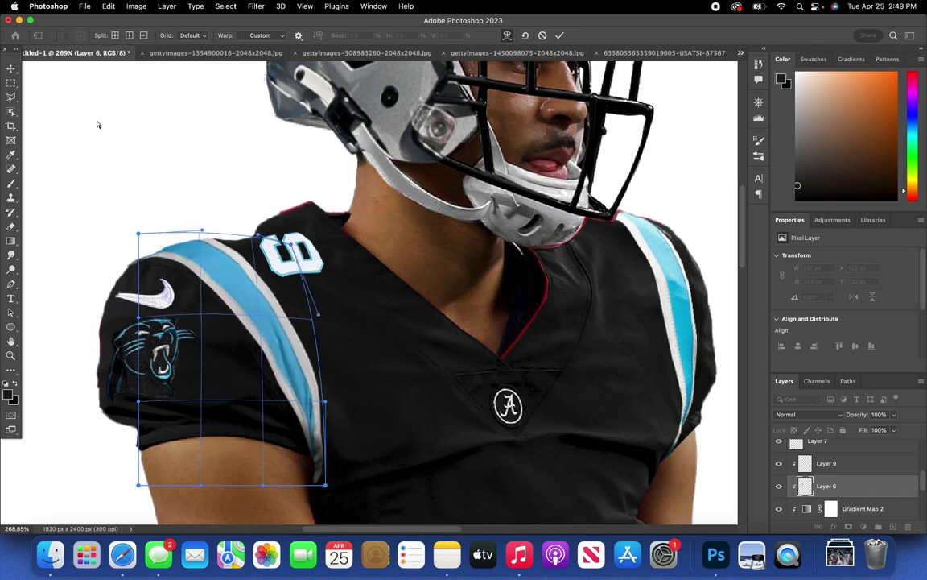
{"action": "key", "text": "Escape"}
{"action": "scroll", "coordinate": [863, 475], "scroll_direction": "up", "scroll_amount": 3}
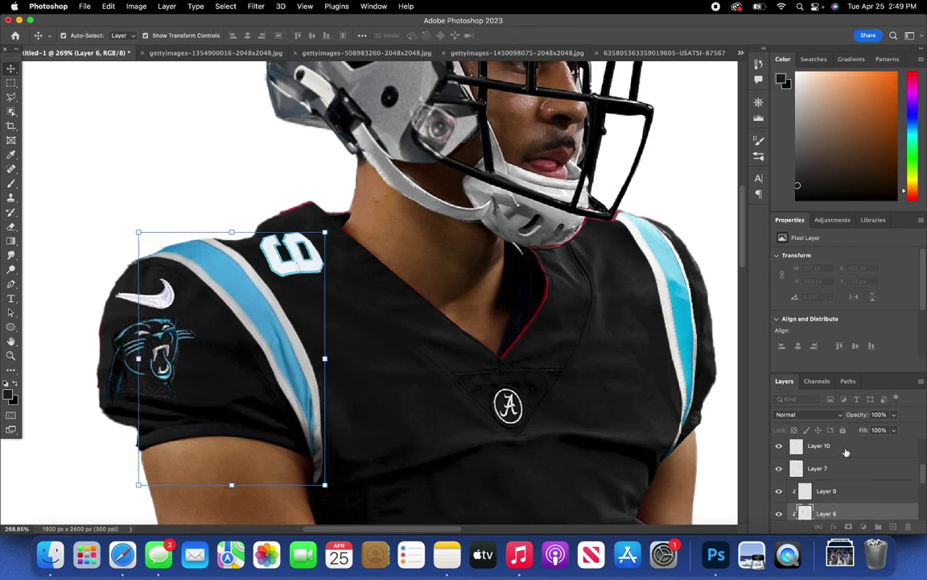
- Scale the shoulder digit on Layer 10 to 73.67%, rotate it -5.30°, and place it against the near-shoulder stripe's inner edge
{"action": "left_click", "coordinate": [846, 450]}
{"action": "left_click_drag", "start_coordinate": [324, 218], "coordinate": [321, 215]}
{"action": "left_click_drag", "start_coordinate": [323, 228], "coordinate": [276, 242]}
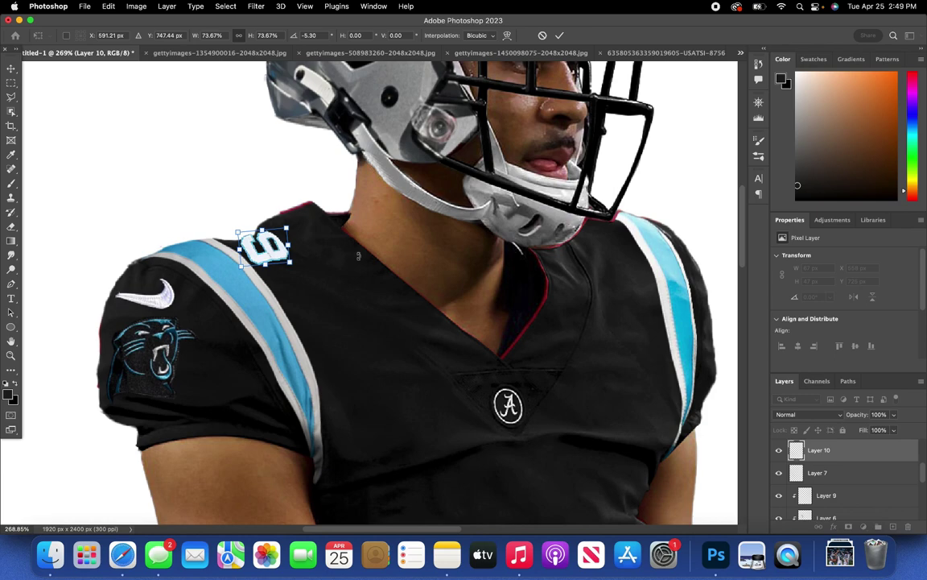
{"action": "scroll", "coordinate": [358, 256], "scroll_direction": "up", "scroll_amount": 5}
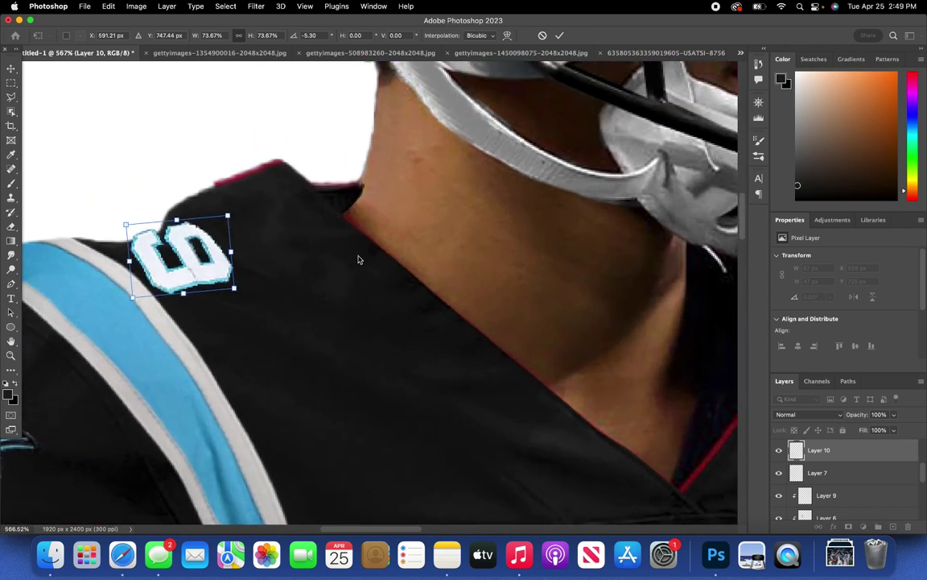
{"action": "left_click", "coordinate": [305, 6]}
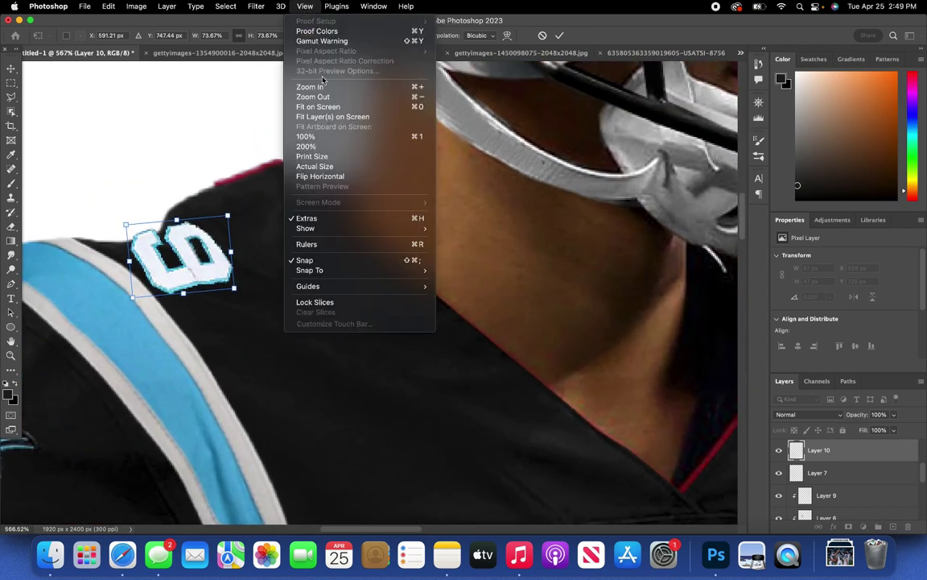
{"action": "left_click", "coordinate": [322, 101]}
{"action": "left_click", "coordinate": [830, 497]}
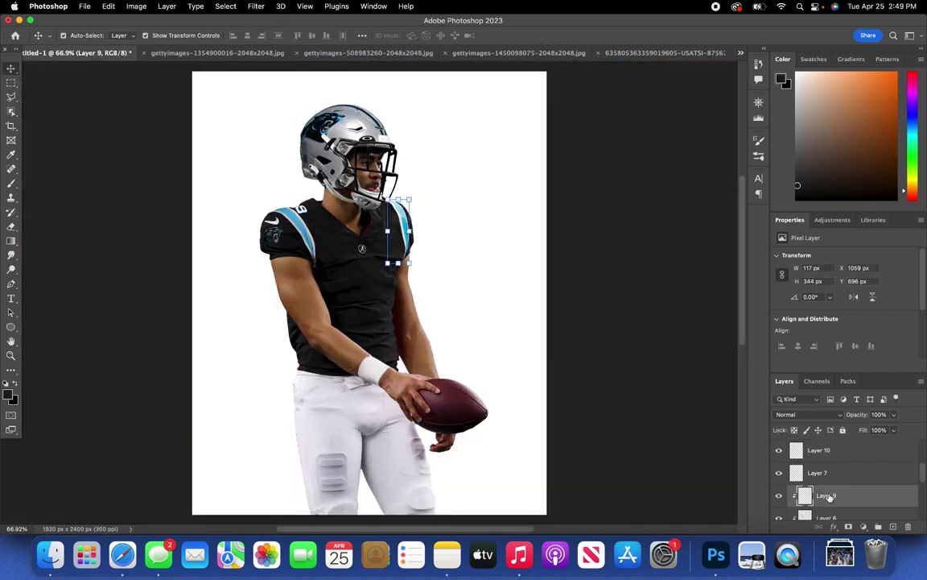
{"action": "left_click", "coordinate": [833, 476]}
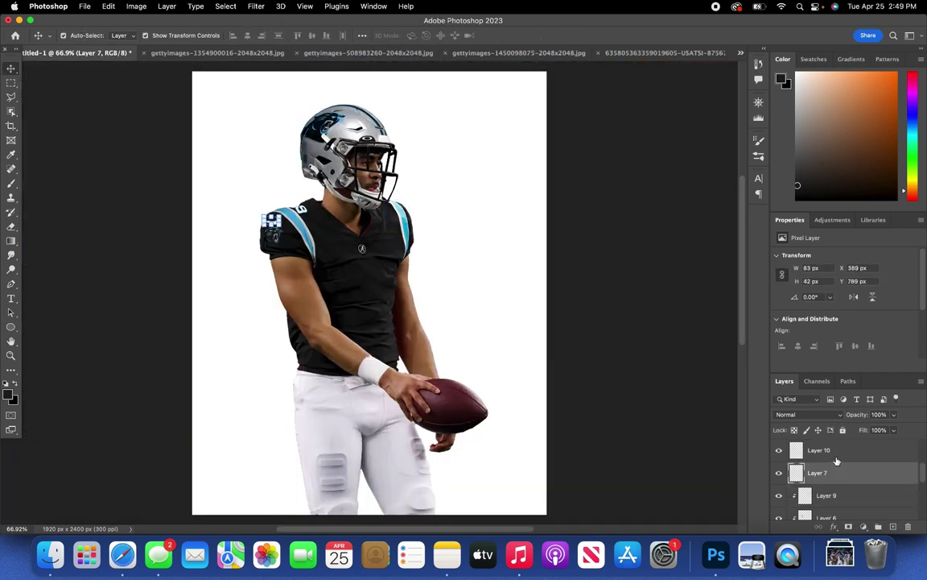
- Apply a Perspective transform to the shoulder digit on Layer 10, slightly narrowing its upper edge
{"action": "left_click", "coordinate": [819, 450]}
{"action": "scroll", "coordinate": [292, 272], "scroll_direction": "up", "scroll_amount": 10}
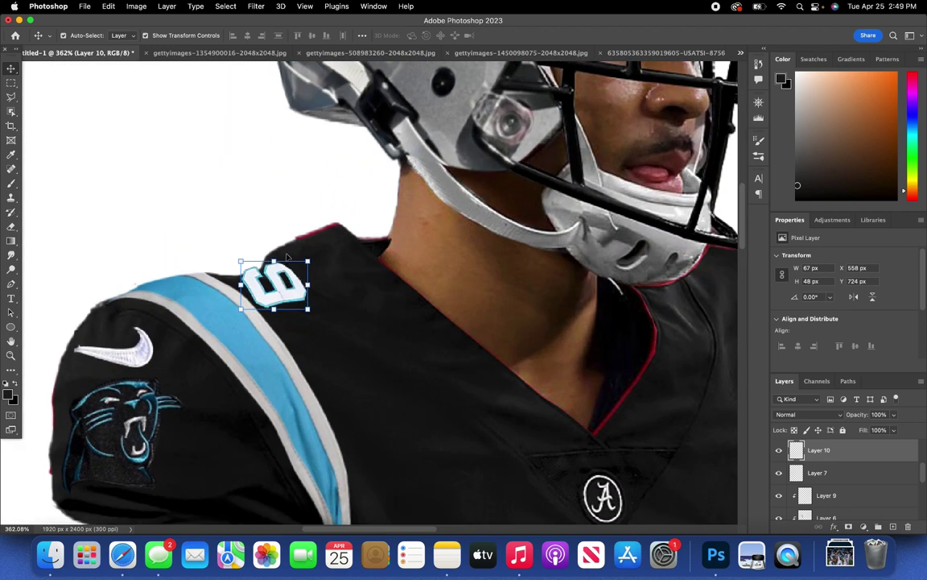
{"action": "left_click", "coordinate": [108, 5]}
{"action": "mouse_move", "coordinate": [132, 251]}
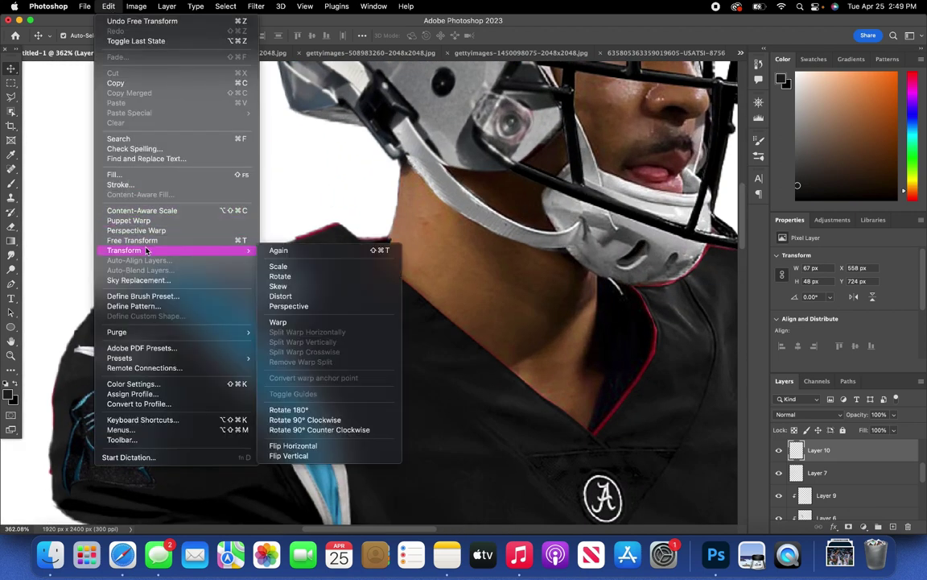
{"action": "left_click", "coordinate": [289, 306]}
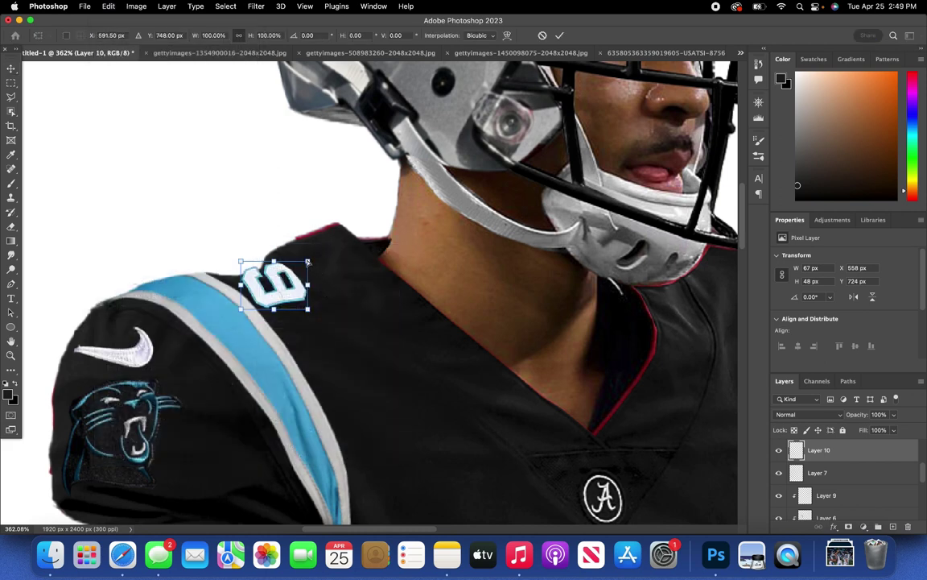
{"action": "left_click_drag", "start_coordinate": [308, 263], "coordinate": [304, 262]}
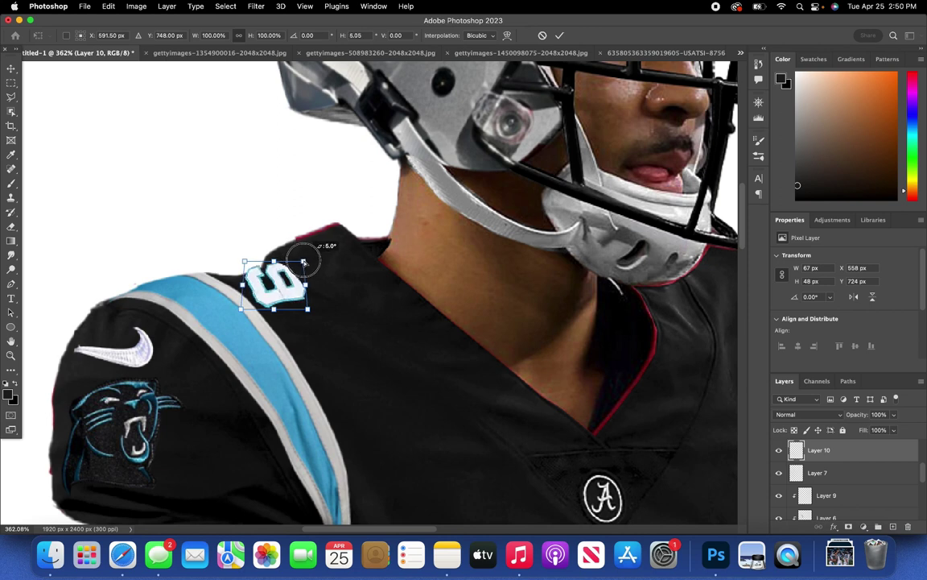
{"action": "left_click_drag", "start_coordinate": [242, 261], "coordinate": [244, 263]}
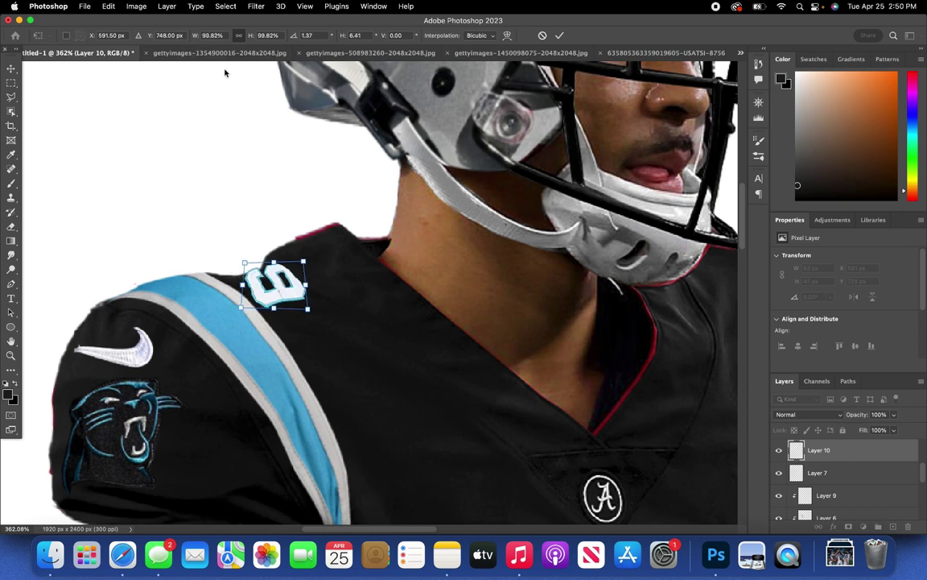
- Warp the shoulder digit into a flatter shape that follows the slope of the near shoulder
{"action": "left_click", "coordinate": [113, 8]}
{"action": "mouse_move", "coordinate": [133, 250]}
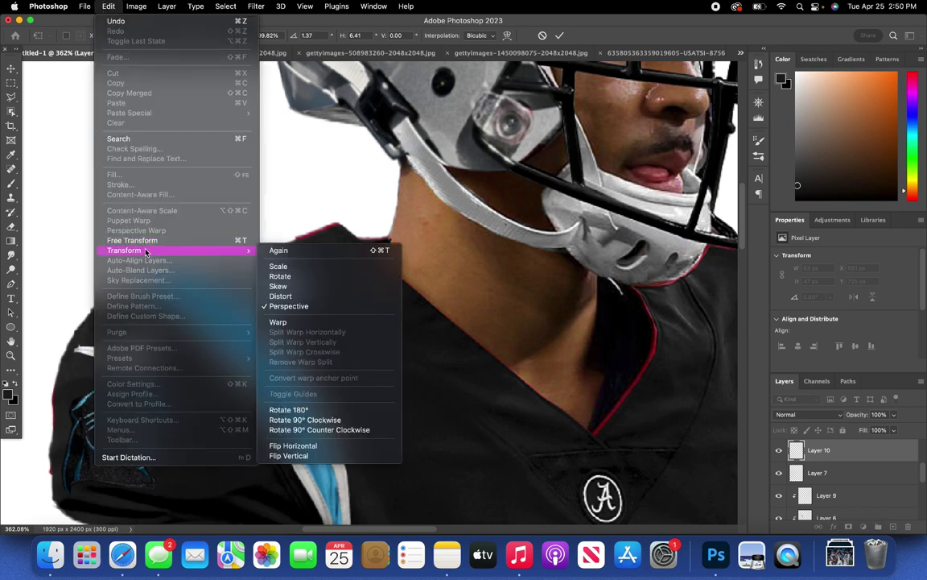
{"action": "left_click", "coordinate": [316, 325]}
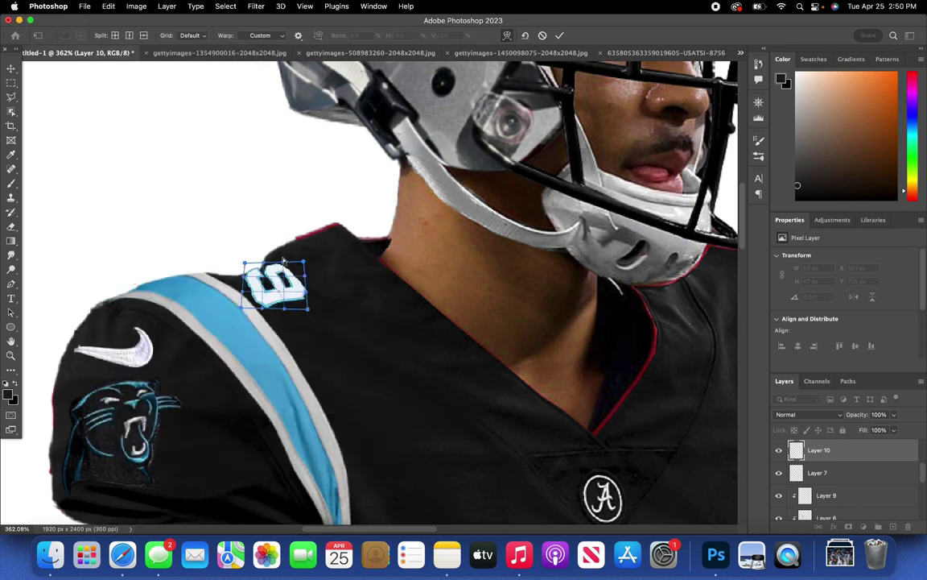
{"action": "left_click_drag", "start_coordinate": [284, 261], "coordinate": [246, 272]}
{"action": "left_click_drag", "start_coordinate": [263, 308], "coordinate": [305, 300]}
{"action": "left_click_drag", "start_coordinate": [244, 309], "coordinate": [245, 301]}
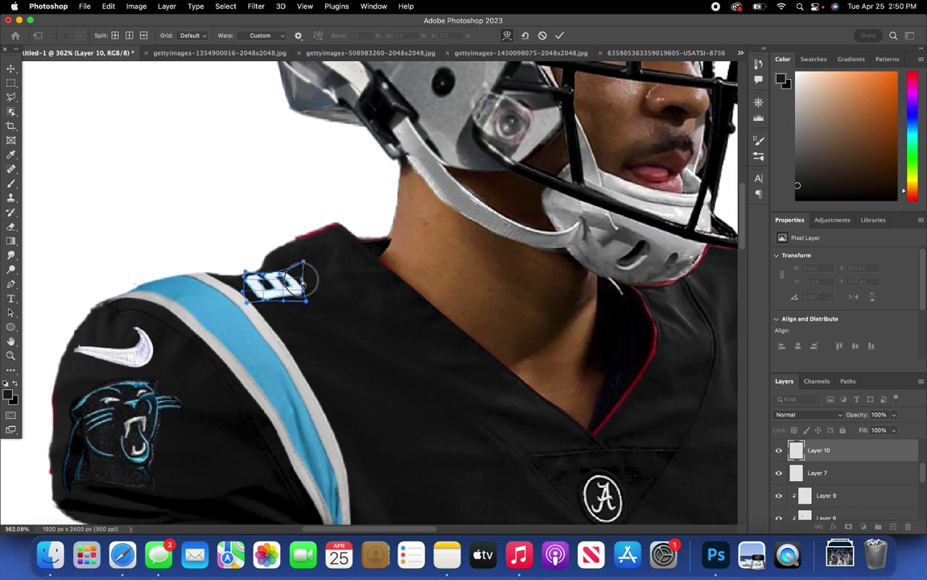
{"action": "key", "text": "Return"}
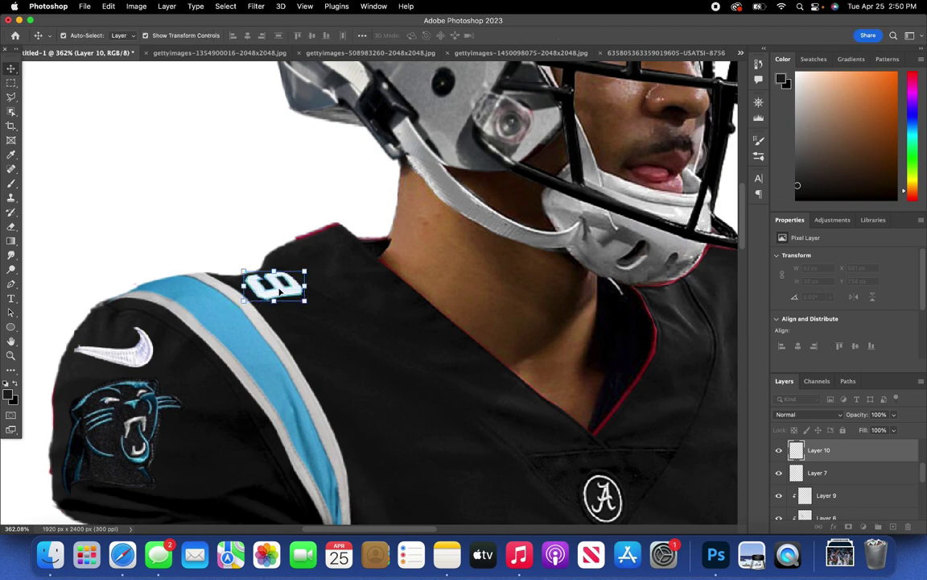
- Slightly enlarge the flattened shoulder digit, rotate it -3.96°, and shift it closer to the near shoulder's upper edge
{"action": "left_click_drag", "start_coordinate": [279, 292], "coordinate": [283, 258]}
{"action": "left_click_drag", "start_coordinate": [279, 290], "coordinate": [279, 285]}
{"action": "left_click_drag", "start_coordinate": [299, 294], "coordinate": [304, 296]}
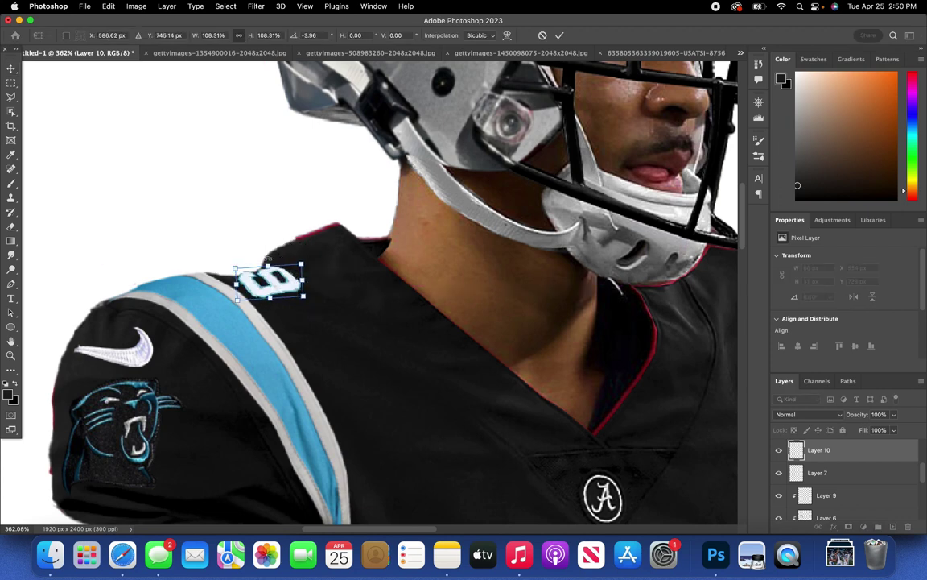
{"action": "left_click", "coordinate": [825, 475]}
- Compare the whole jersey in Untitled-1 with the finished design in FINAL PSD FOR TUTORIAL.psd
{"action": "left_click", "coordinate": [740, 52]}
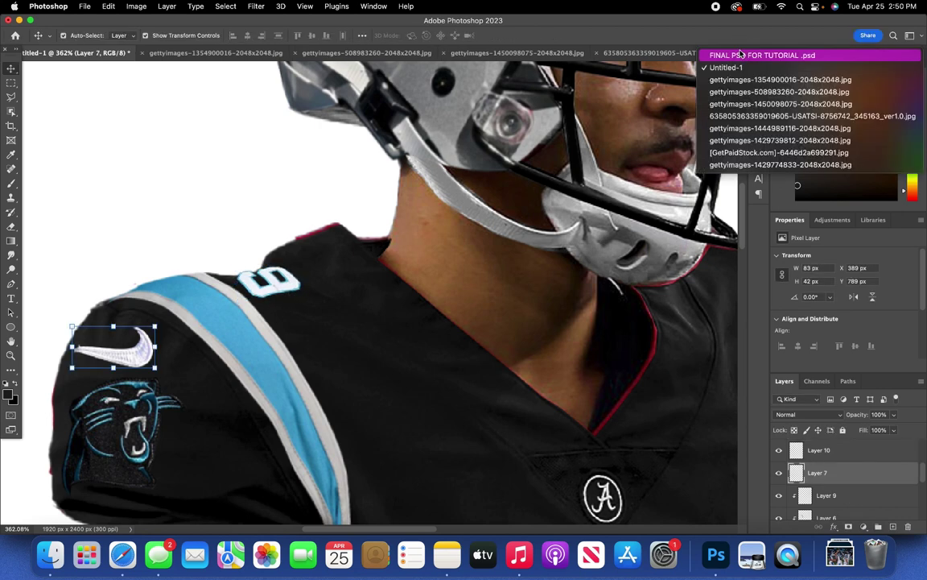
{"action": "left_click", "coordinate": [305, 7]}
{"action": "left_click", "coordinate": [305, 7]}
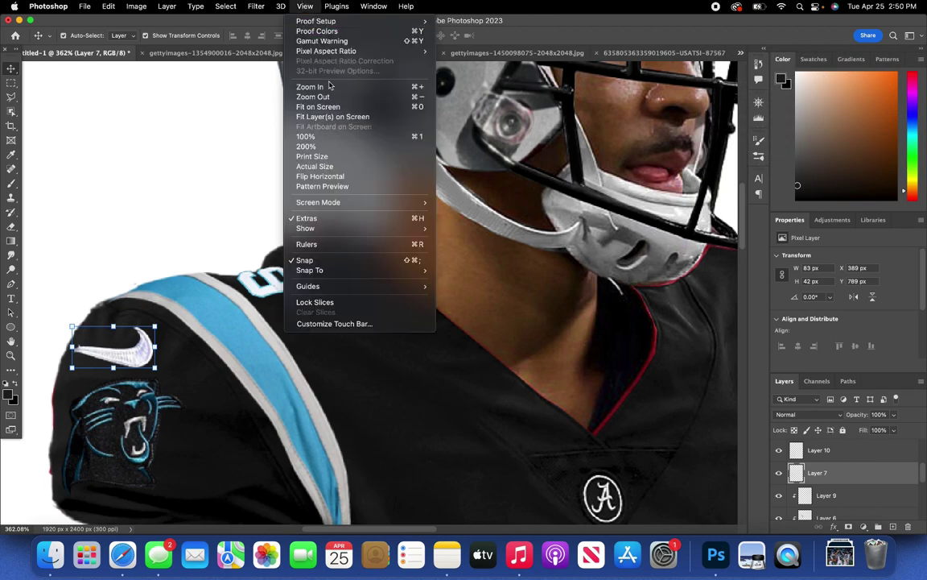
{"action": "left_click", "coordinate": [306, 98]}
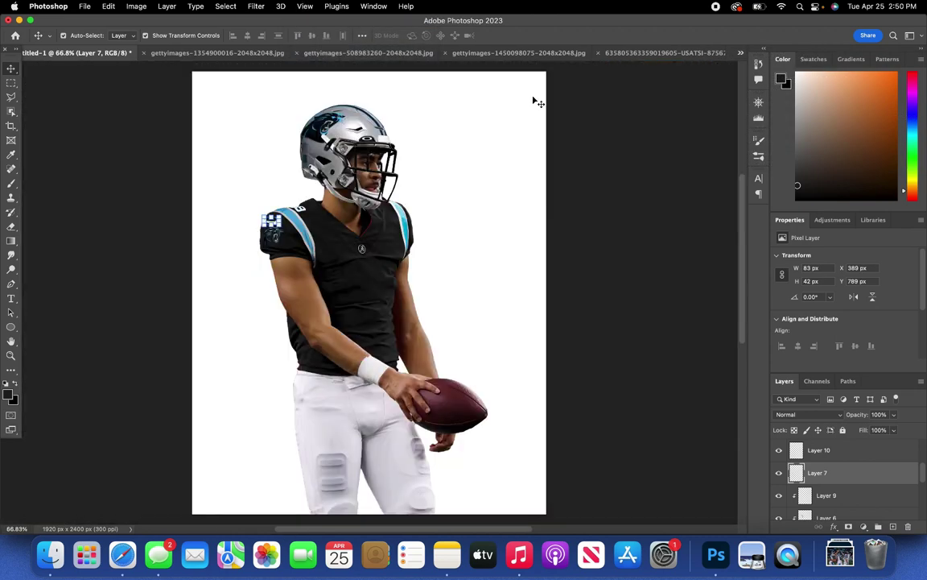
{"action": "left_click", "coordinate": [741, 53]}
{"action": "left_click", "coordinate": [676, 57]}
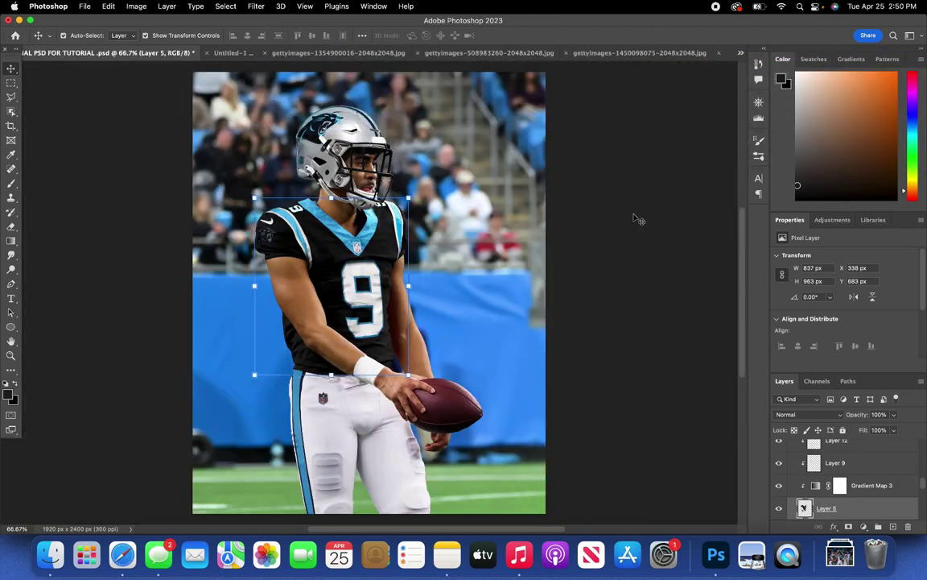
{"action": "left_click", "coordinate": [741, 53]}
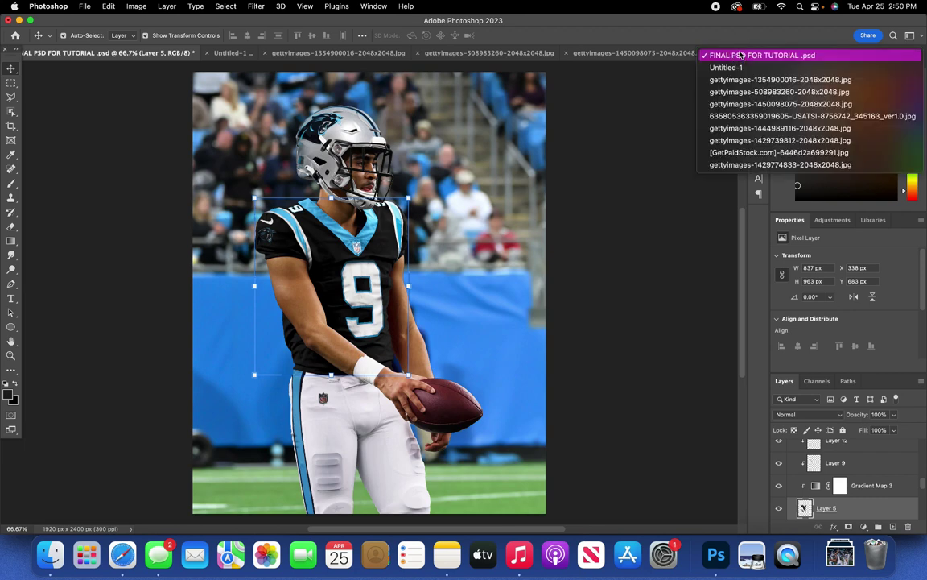
{"action": "left_click", "coordinate": [738, 68]}
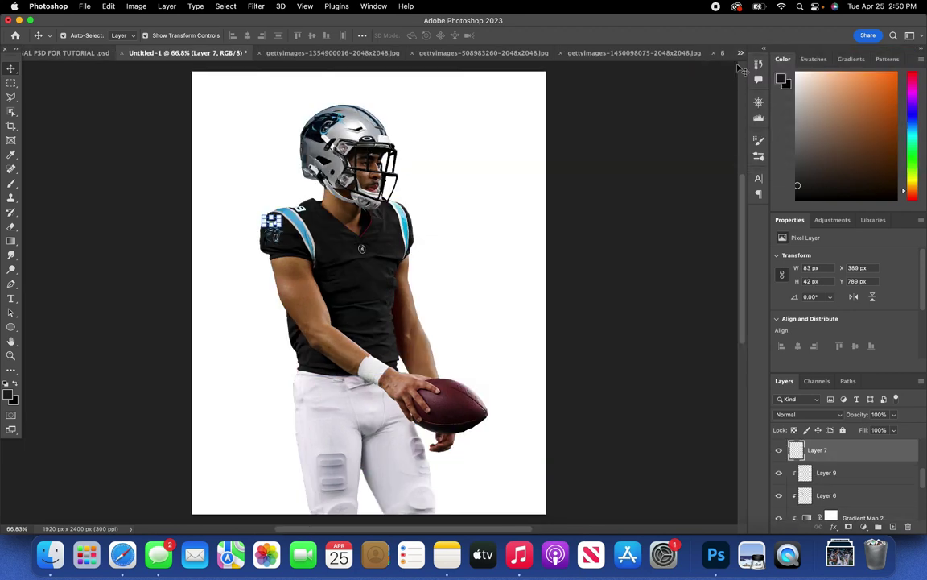
- Scale the shoulder digit to 106.27% and move Layer 10 between Layer 7 and Layer 9 so it is clipped to the jersey
{"action": "left_click", "coordinate": [860, 476]}
{"action": "scroll", "coordinate": [847, 458], "scroll_direction": "up", "scroll_amount": 2}
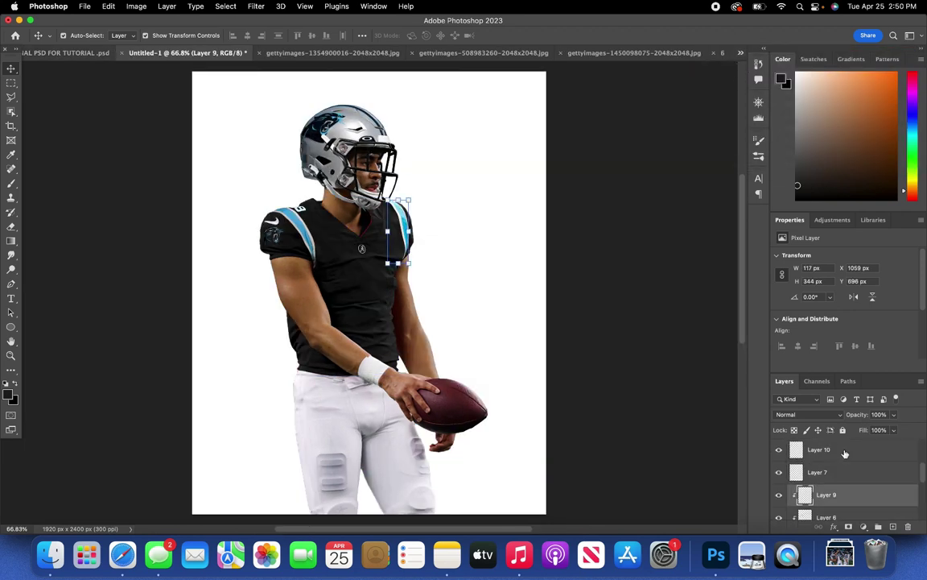
{"action": "left_click", "coordinate": [848, 465]}
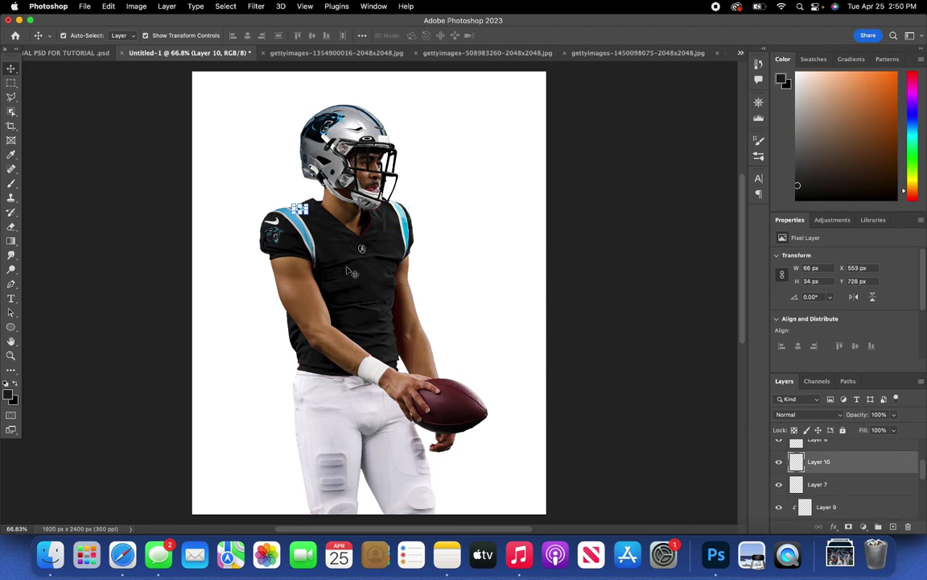
{"action": "scroll", "coordinate": [348, 272], "scroll_direction": "up", "scroll_amount": 5}
{"action": "scroll", "coordinate": [349, 275], "scroll_direction": "up", "scroll_amount": 6}
{"action": "scroll", "coordinate": [349, 274], "scroll_direction": "left", "scroll_amount": 3}
{"action": "scroll", "coordinate": [351, 275], "scroll_direction": "up", "scroll_amount": 3}
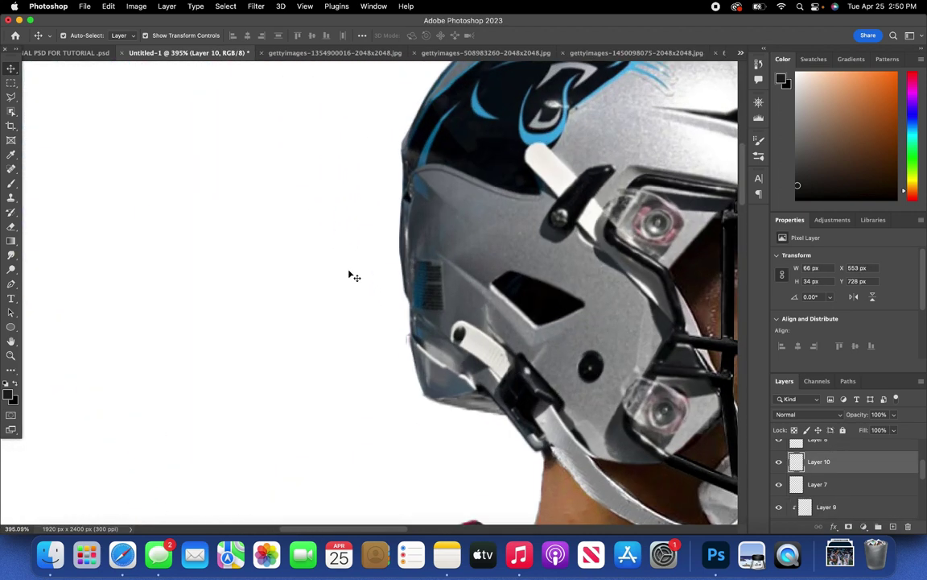
{"action": "scroll", "coordinate": [352, 275], "scroll_direction": "right", "scroll_amount": 6}
{"action": "scroll", "coordinate": [354, 278], "scroll_direction": "down", "scroll_amount": 4}
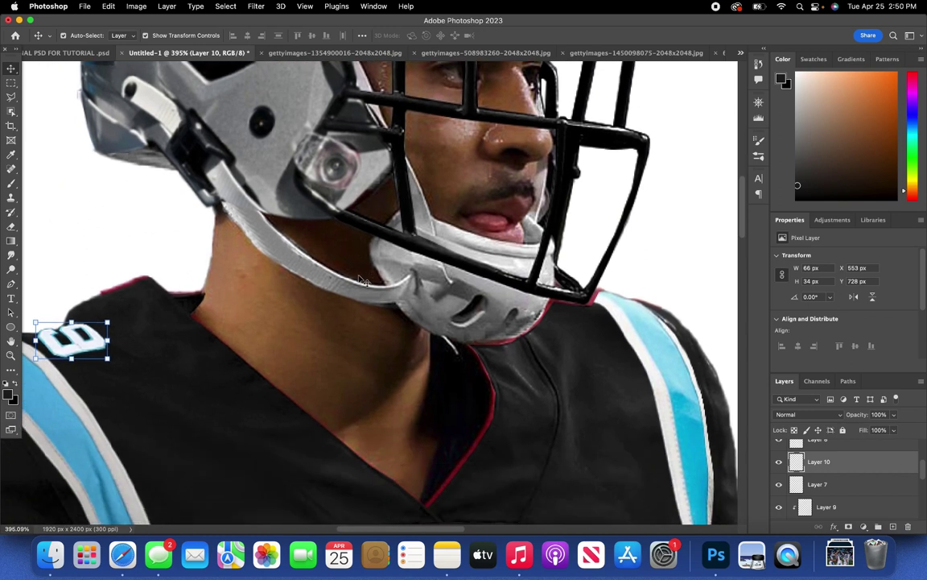
{"action": "scroll", "coordinate": [390, 306], "scroll_direction": "down", "scroll_amount": 1}
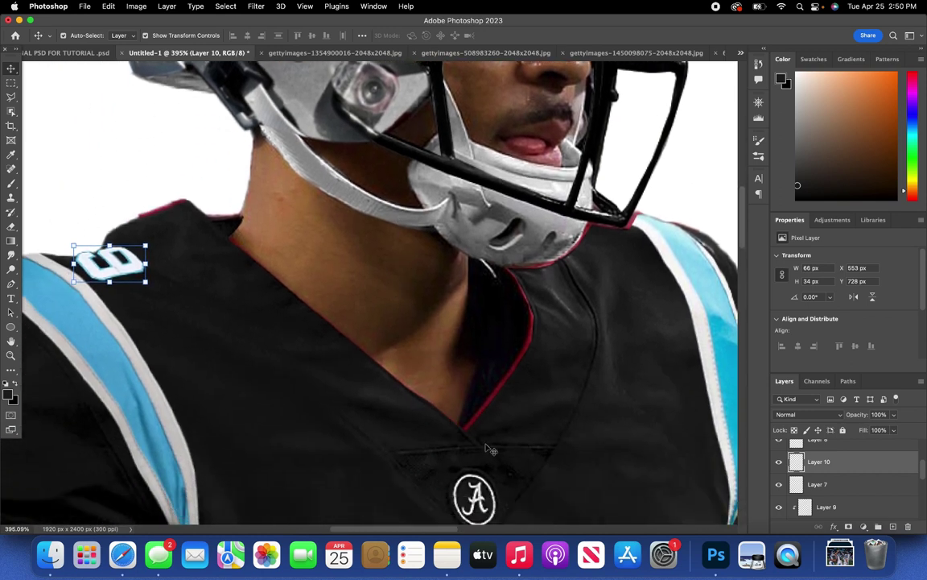
{"action": "left_click_drag", "start_coordinate": [74, 280], "coordinate": [70, 283]}
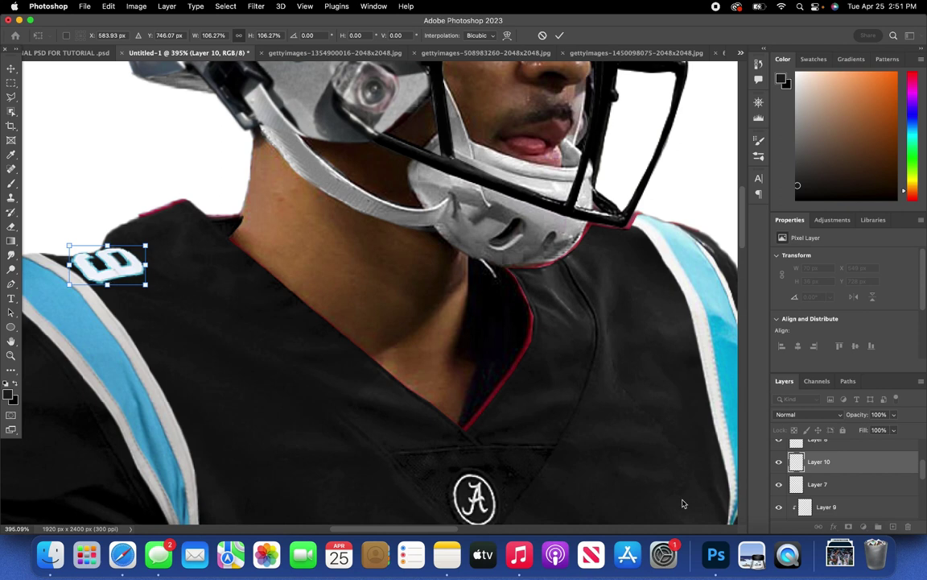
{"action": "left_click_drag", "start_coordinate": [878, 468], "coordinate": [875, 497]}
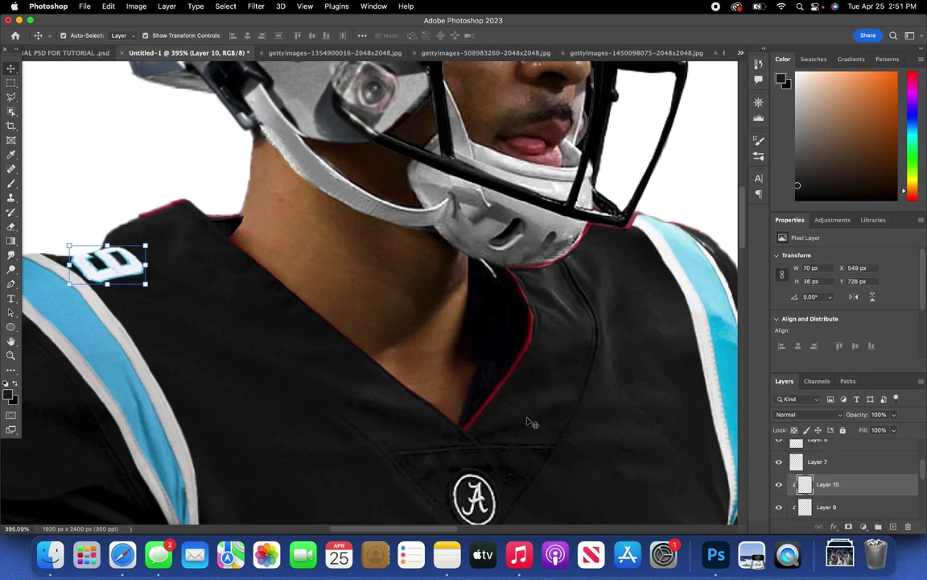
{"action": "scroll", "coordinate": [299, 341], "scroll_direction": "left", "scroll_amount": 3}
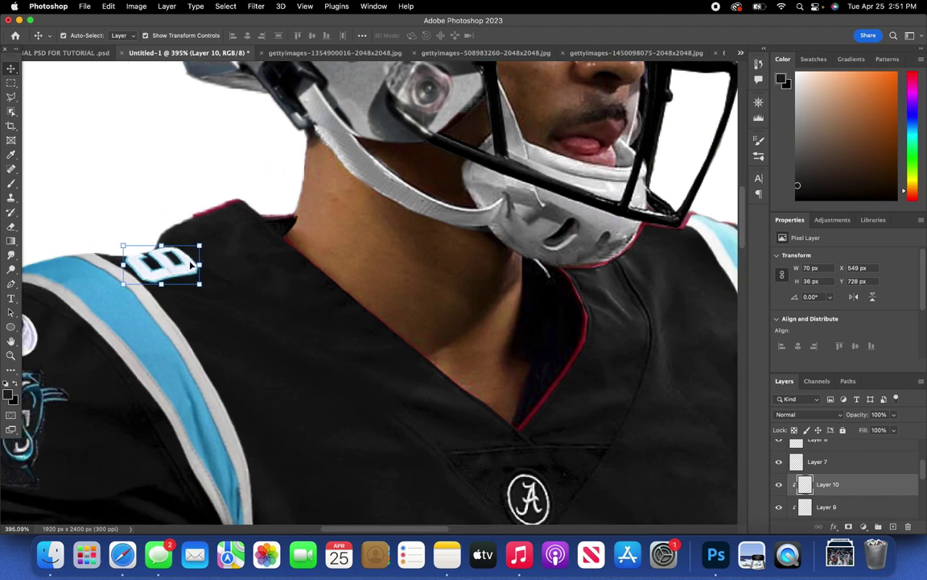
- Nudge the near-shoulder digit on Layer 10 by 1 px toward the sleeve, to X 548 px
{"action": "key", "text": "Left"}
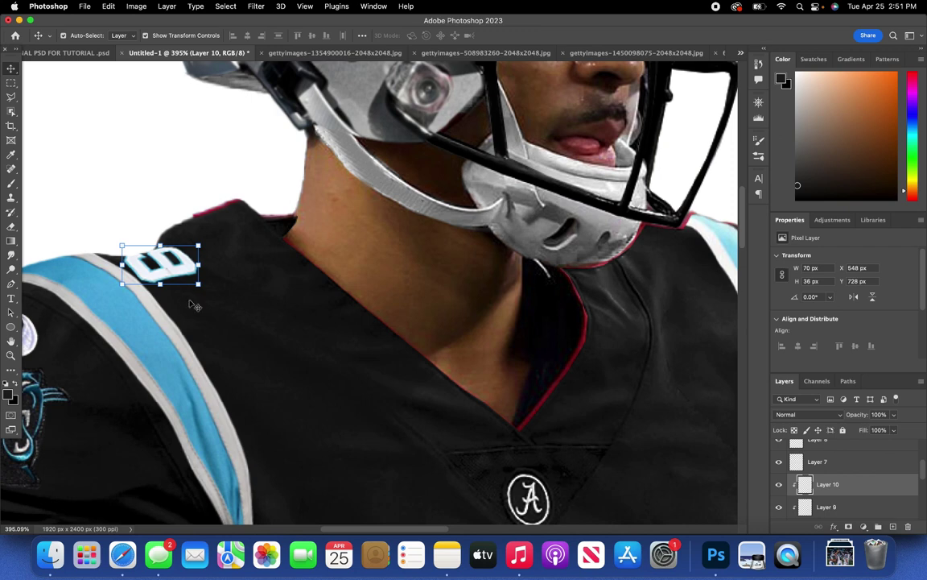
{"action": "left_click", "coordinate": [305, 6]}
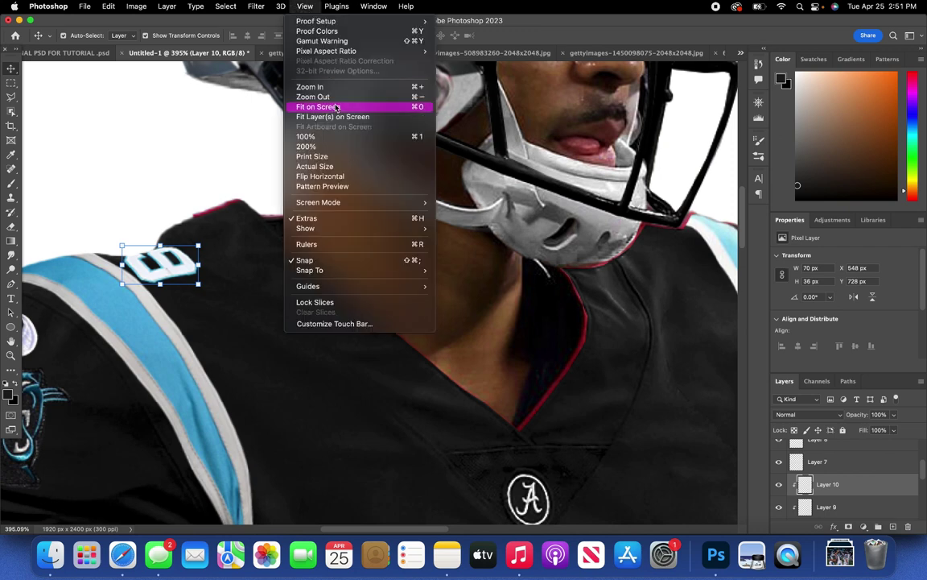
{"action": "left_click", "coordinate": [337, 107]}
- Duplicate Layer 10 and move the copied digit off the original toward the collar, to about X 639 px, Y 746 px
{"action": "left_click", "coordinate": [828, 461]}
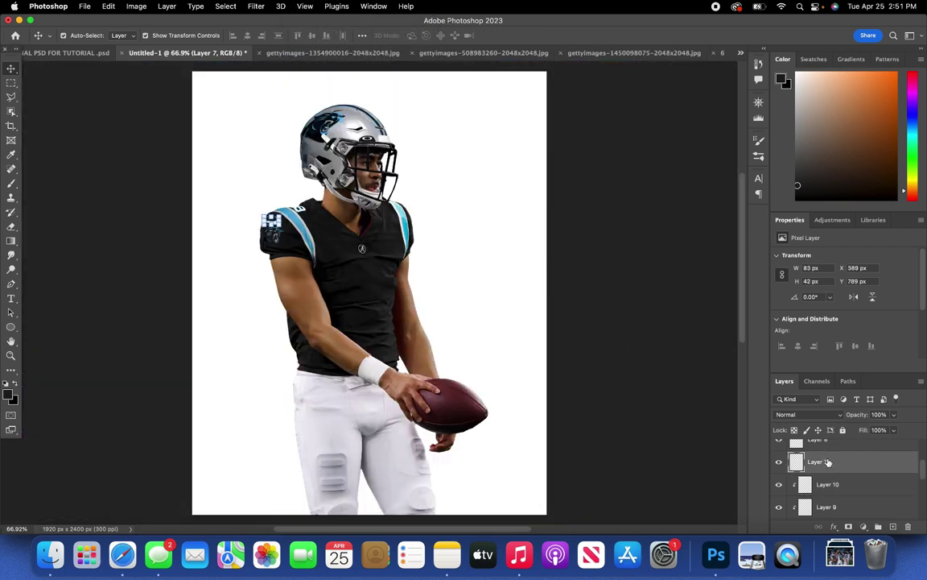
{"action": "left_click", "coordinate": [846, 488]}
{"action": "left_click", "coordinate": [850, 506]}
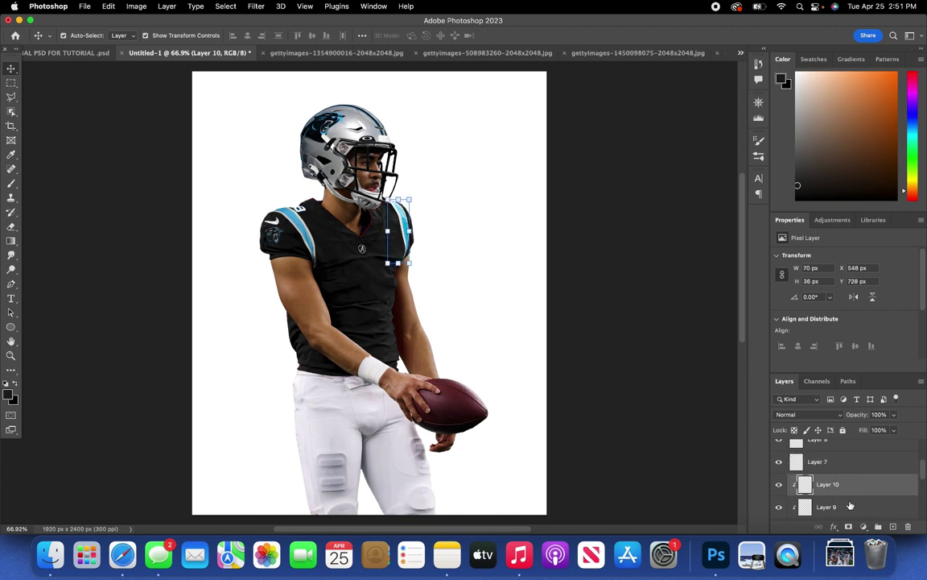
{"action": "left_click", "coordinate": [848, 483]}
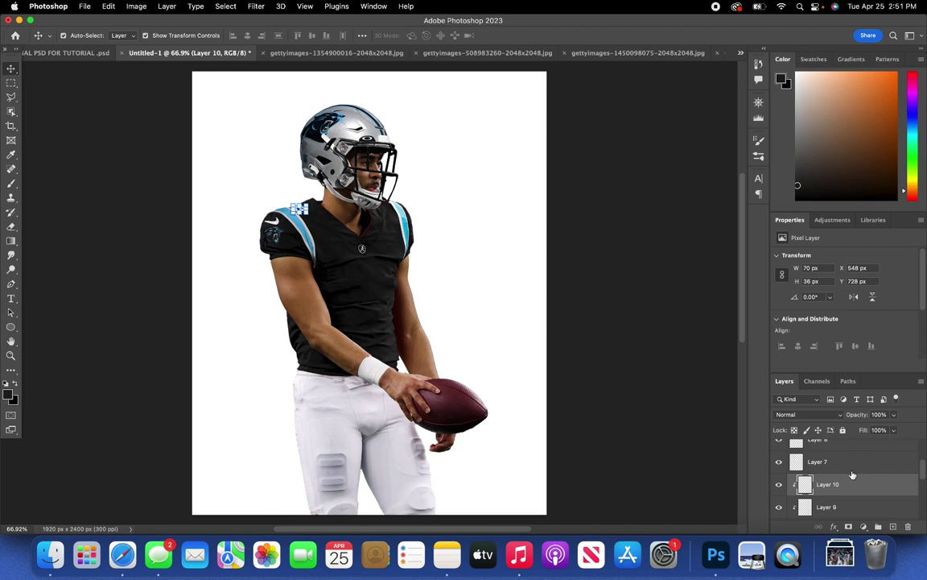
{"action": "key", "text": "super+j"}
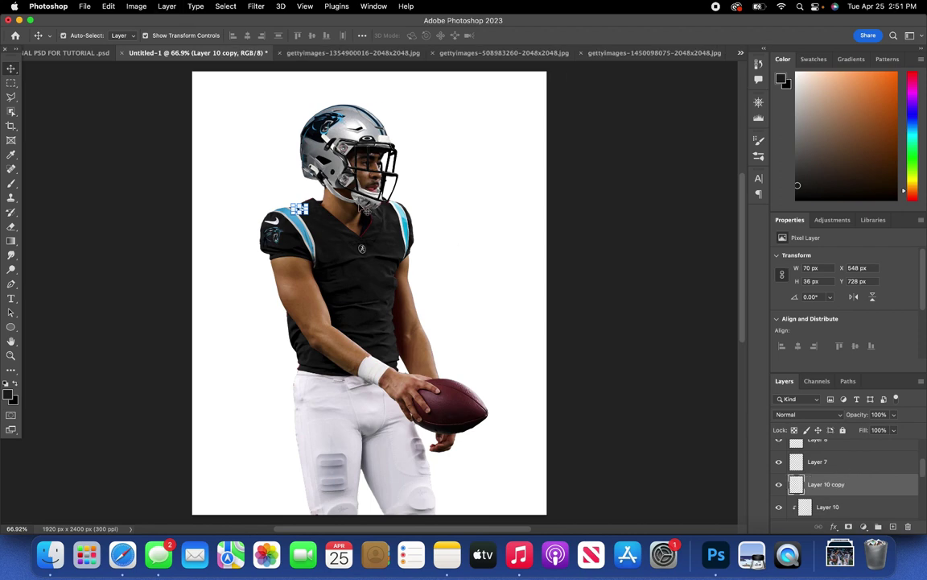
{"action": "scroll", "coordinate": [299, 208], "scroll_direction": "up", "scroll_amount": 5}
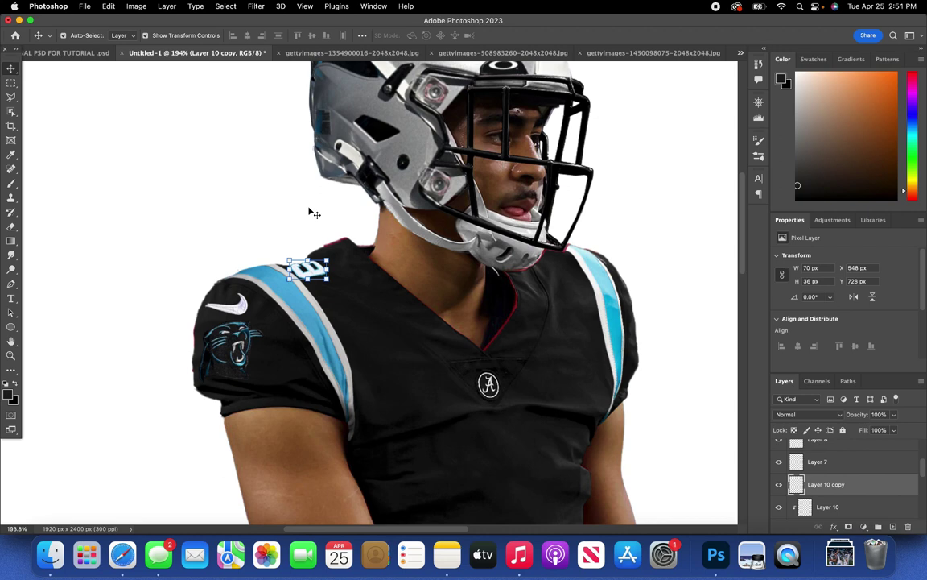
{"action": "left_click_drag", "start_coordinate": [317, 272], "coordinate": [366, 281]}
- Flip the copied shoulder digit horizontally and vertically
{"action": "left_click", "coordinate": [108, 6]}
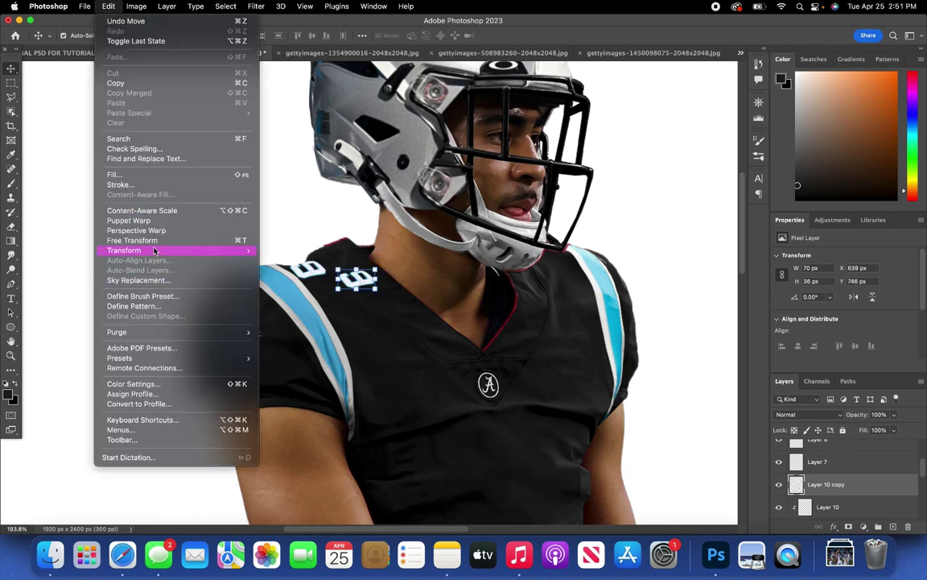
{"action": "mouse_move", "coordinate": [202, 254]}
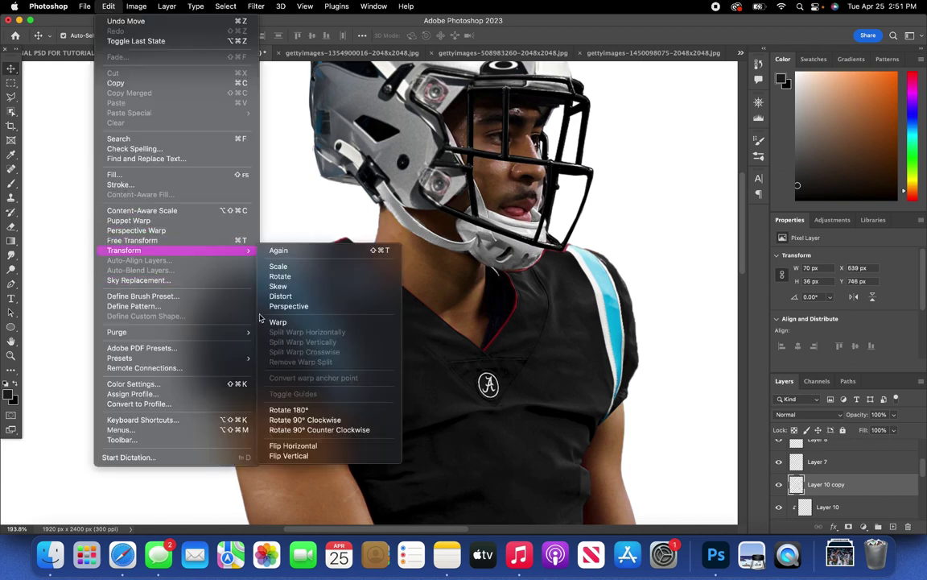
{"action": "left_click", "coordinate": [336, 447]}
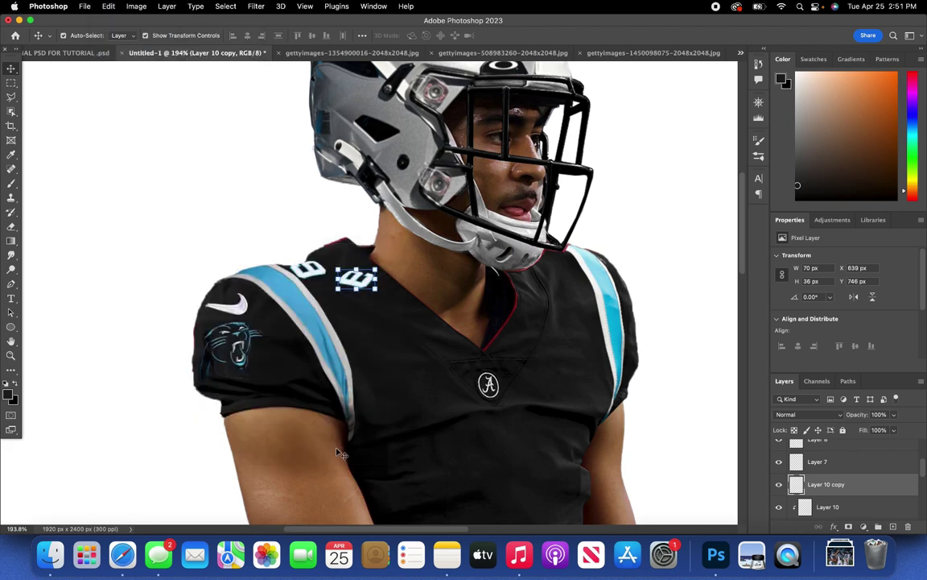
{"action": "left_click", "coordinate": [108, 7]}
{"action": "mouse_move", "coordinate": [171, 256]}
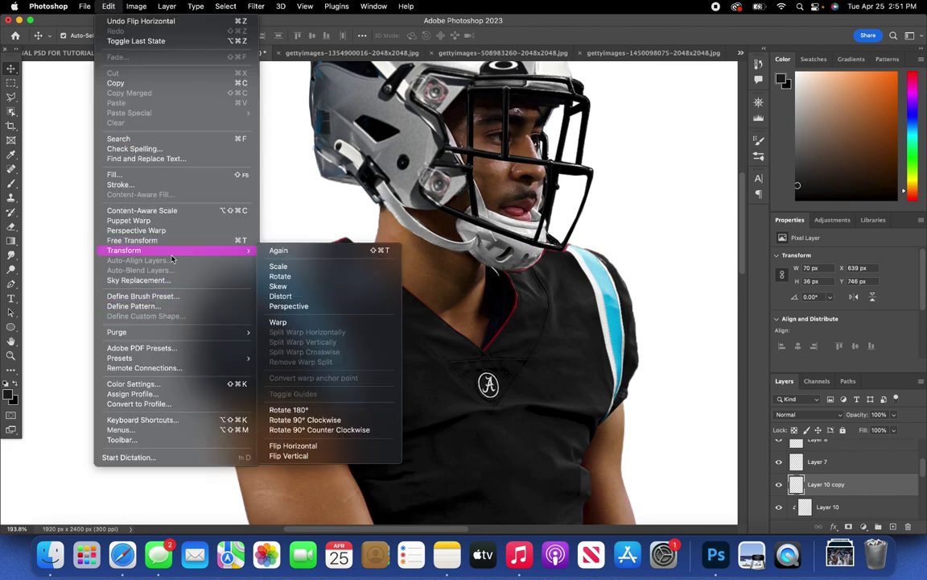
{"action": "left_click", "coordinate": [290, 456]}
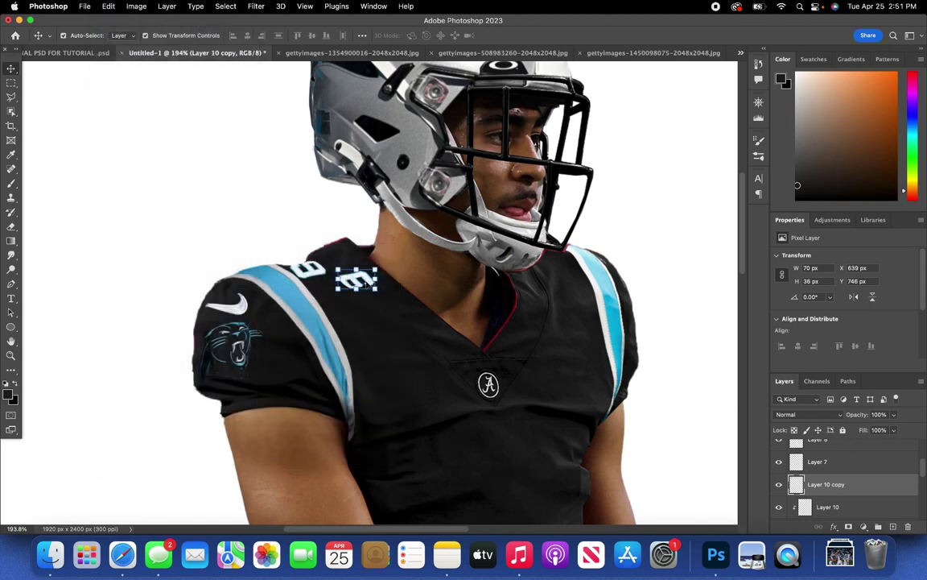
- Move the flipped digit to the far shoulder beside the stripe and narrow it to about 54 px wide with a Perspective transform
{"action": "left_click_drag", "start_coordinate": [356, 279], "coordinate": [559, 266]}
{"action": "left_click", "coordinate": [108, 6]}
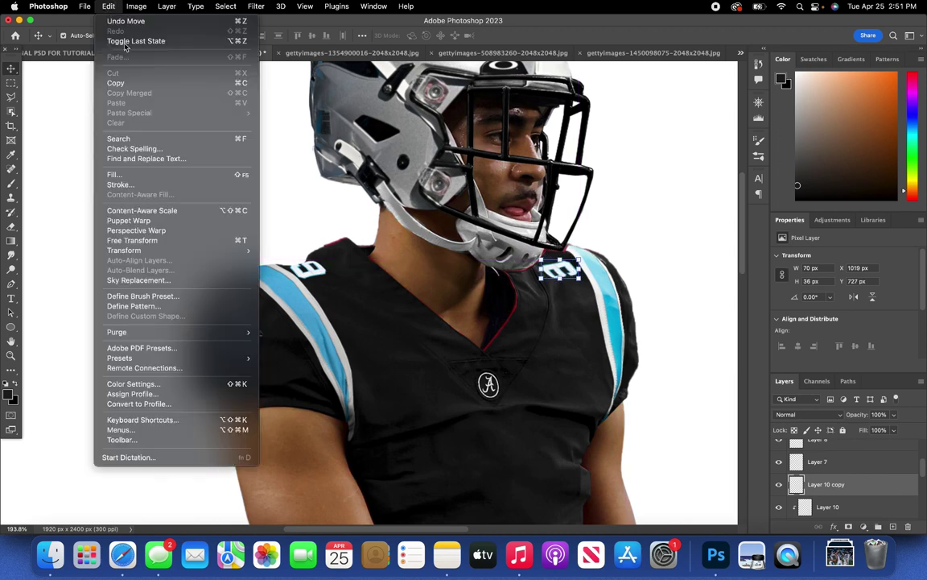
{"action": "mouse_move", "coordinate": [133, 251]}
{"action": "left_click", "coordinate": [308, 308]}
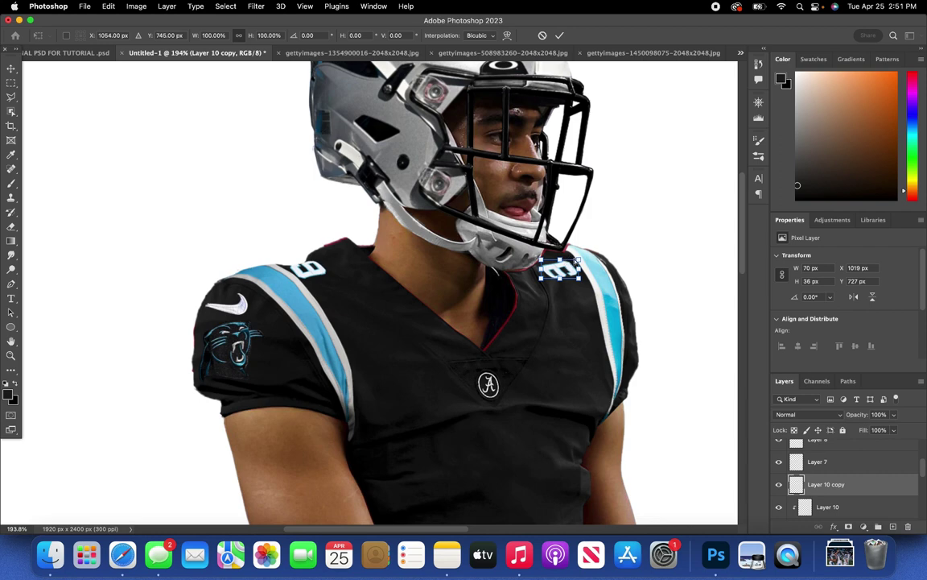
{"action": "left_click_drag", "start_coordinate": [578, 260], "coordinate": [570, 259]}
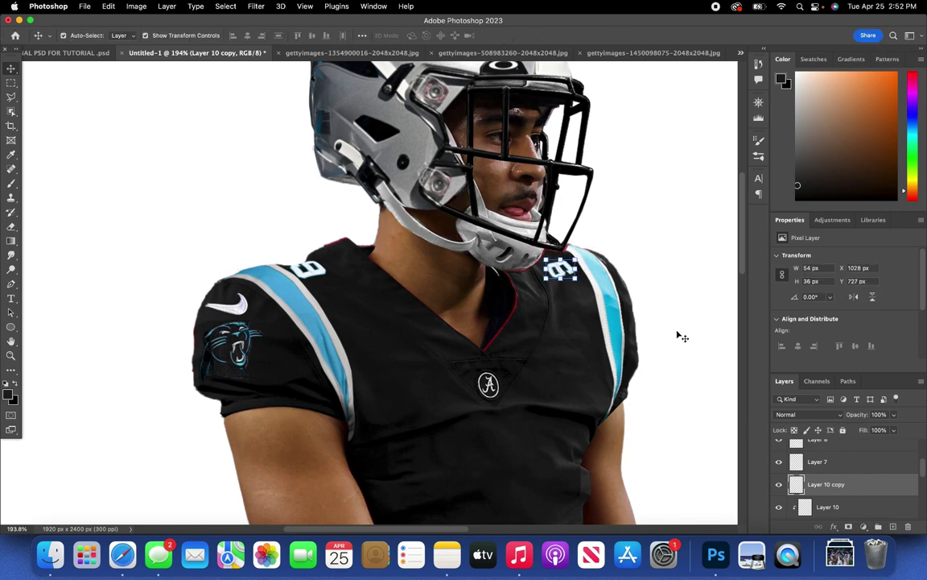
- Scale the far-shoulder digit to 112.96%, rotate it 7.01° against the shoulder's upper edge, and clip Layer 10 copy to the jersey
{"action": "scroll", "coordinate": [681, 337], "scroll_direction": "up", "scroll_amount": 5}
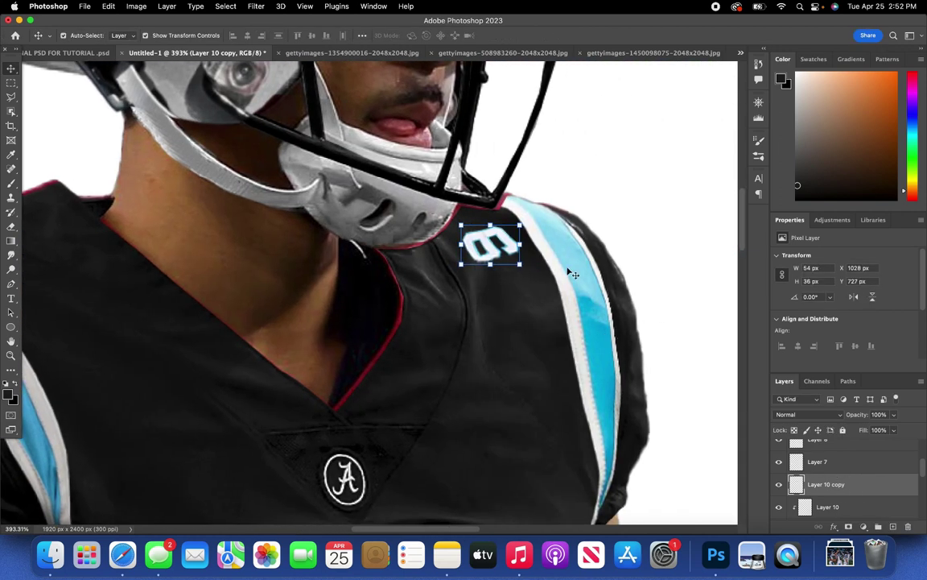
{"action": "left_click_drag", "start_coordinate": [521, 244], "coordinate": [508, 200]}
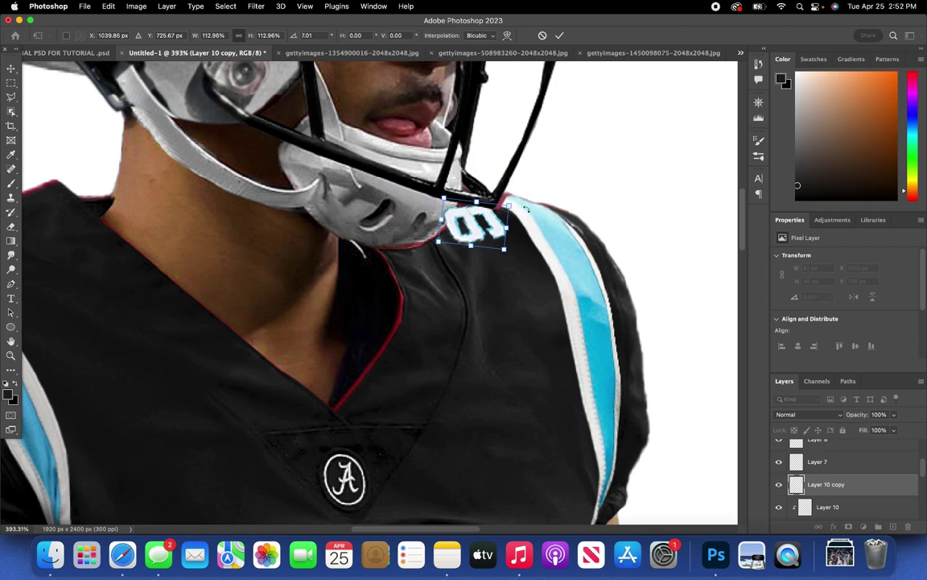
{"action": "left_click", "coordinate": [878, 493], "text": "alt"}
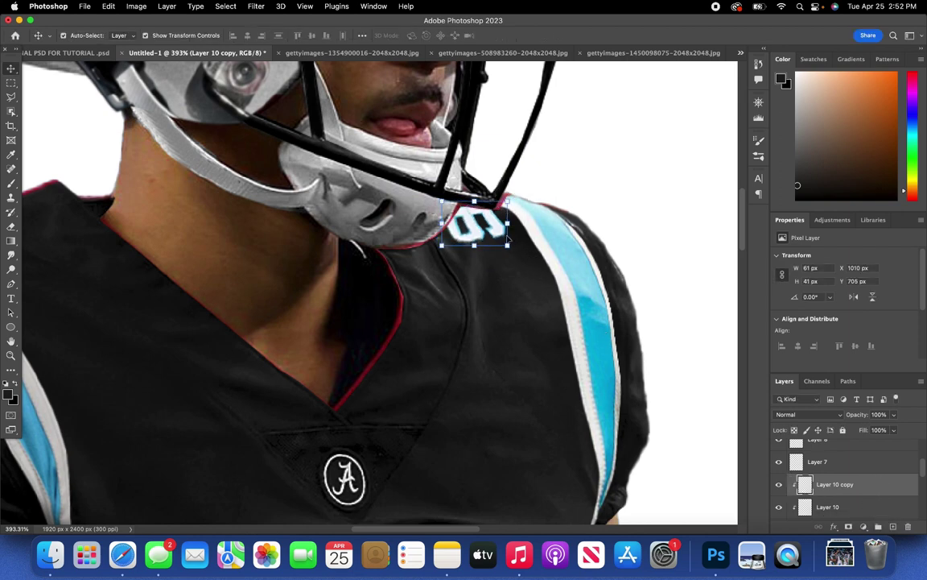
- Warp the far-shoulder digit to follow the shoulder's slope between the chin strap and the stripe, about 56 by 33 px
{"action": "scroll", "coordinate": [515, 221], "scroll_direction": "left", "scroll_amount": 2}
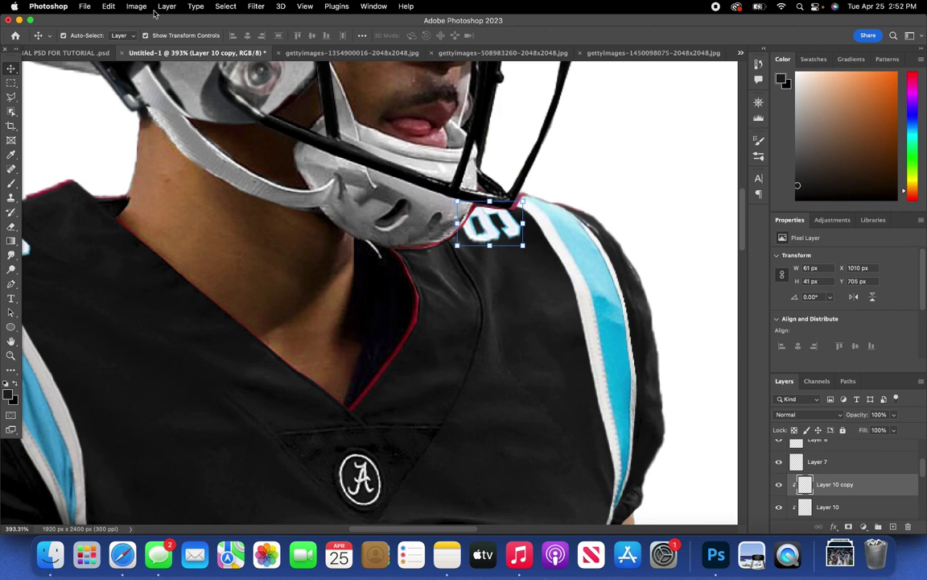
{"action": "left_click", "coordinate": [110, 6]}
{"action": "mouse_move", "coordinate": [184, 251]}
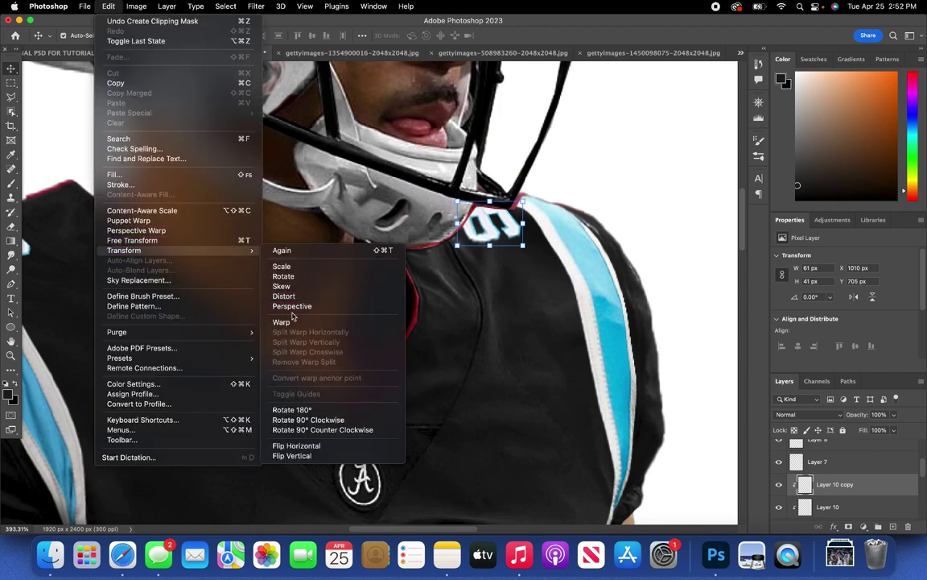
{"action": "left_click", "coordinate": [281, 322]}
{"action": "left_click_drag", "start_coordinate": [457, 246], "coordinate": [464, 245]}
{"action": "left_click_drag", "start_coordinate": [523, 201], "coordinate": [475, 240]}
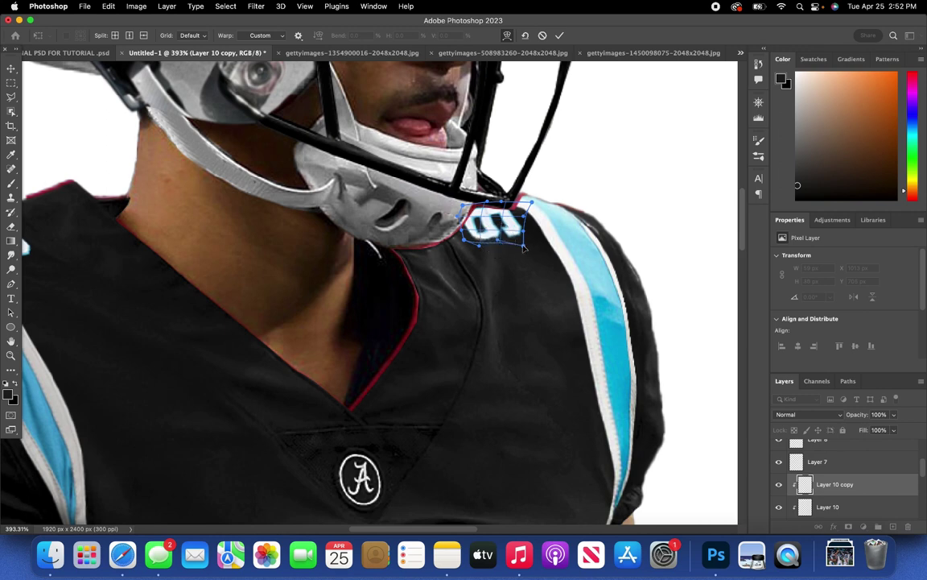
{"action": "left_click_drag", "start_coordinate": [500, 246], "coordinate": [520, 251]}
{"action": "scroll", "coordinate": [427, 268], "scroll_direction": "left", "scroll_amount": 5}
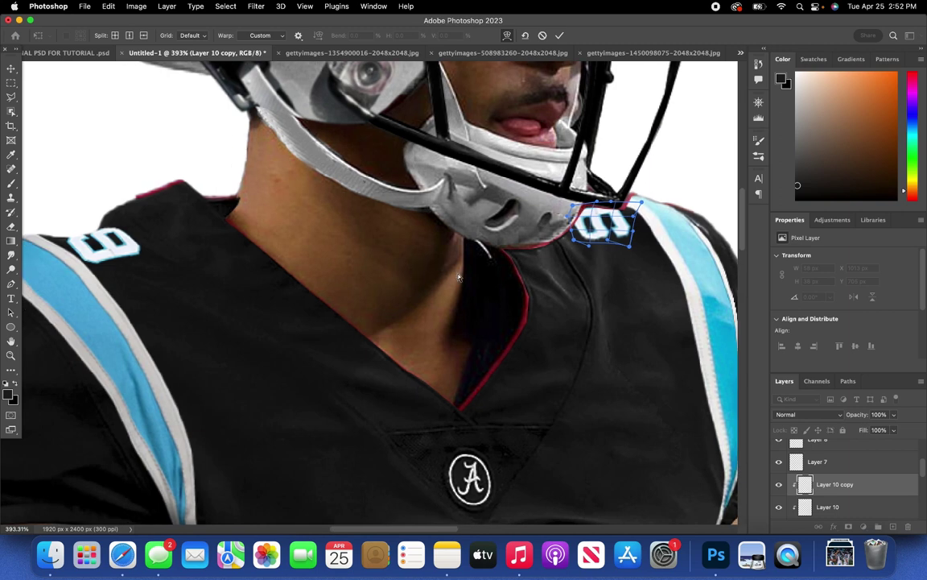
{"action": "left_click_drag", "start_coordinate": [630, 246], "coordinate": [629, 240]}
{"action": "left_click_drag", "start_coordinate": [571, 204], "coordinate": [632, 219]}
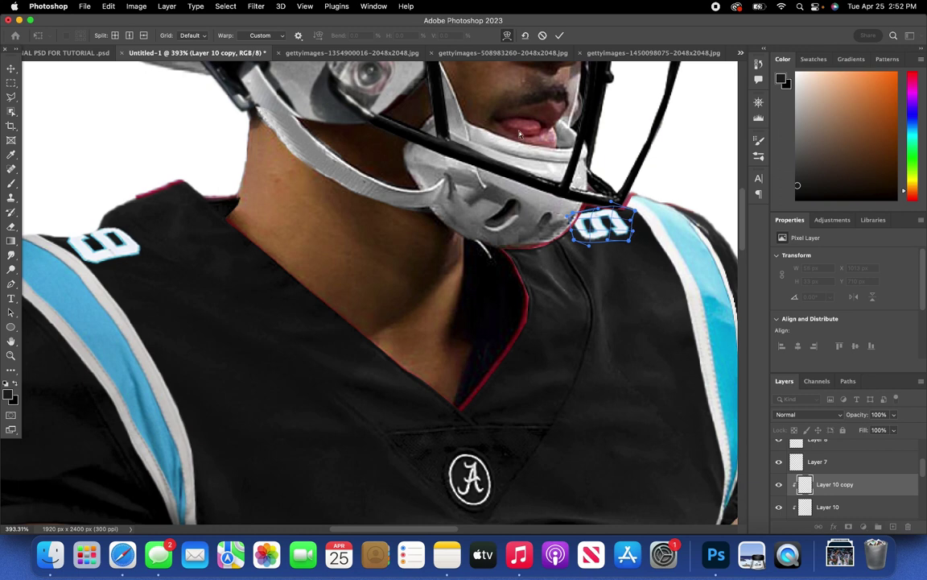
{"action": "left_click", "coordinate": [305, 6]}
{"action": "left_click", "coordinate": [312, 109]}
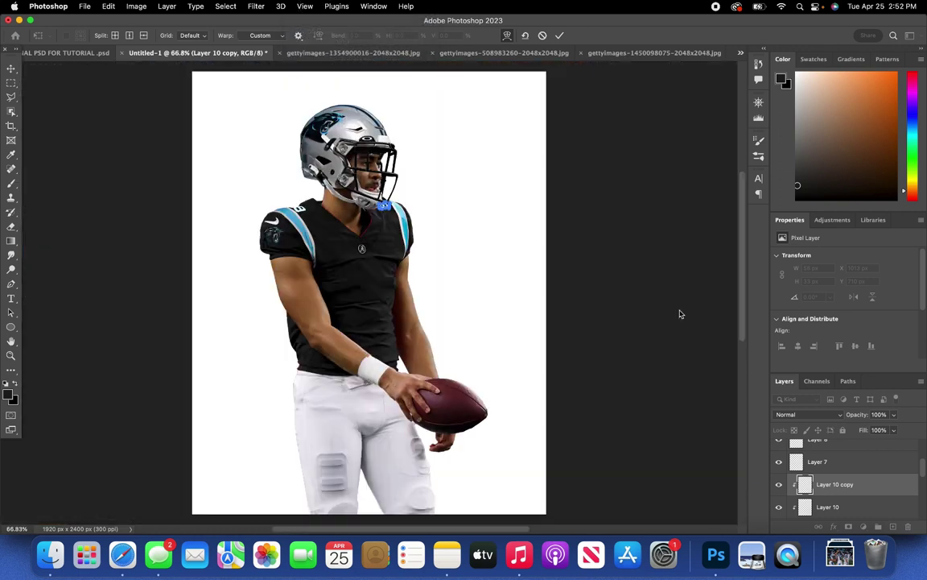
{"action": "left_click", "coordinate": [869, 462]}
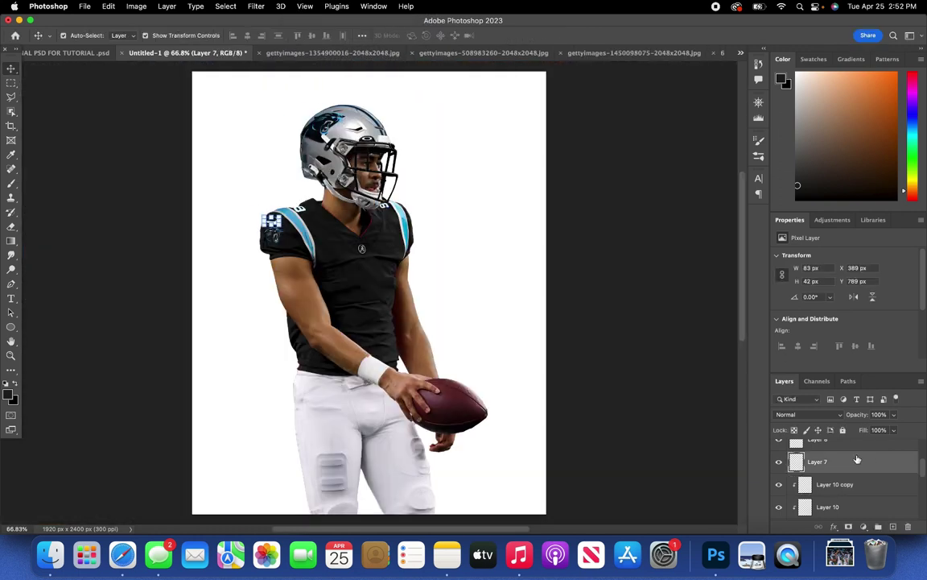
- Scale the digit on Layer 10 copy to 108.26% and rotate it 8.04°, placing it closer to the shoulder's upper edge
{"action": "left_click", "coordinate": [857, 483]}
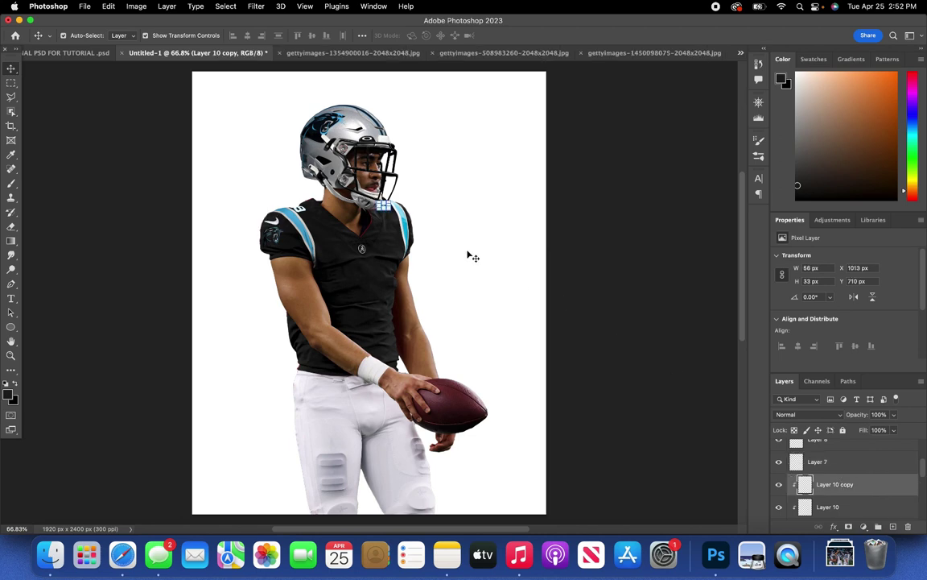
{"action": "scroll", "coordinate": [468, 254], "scroll_direction": "up", "scroll_amount": 10}
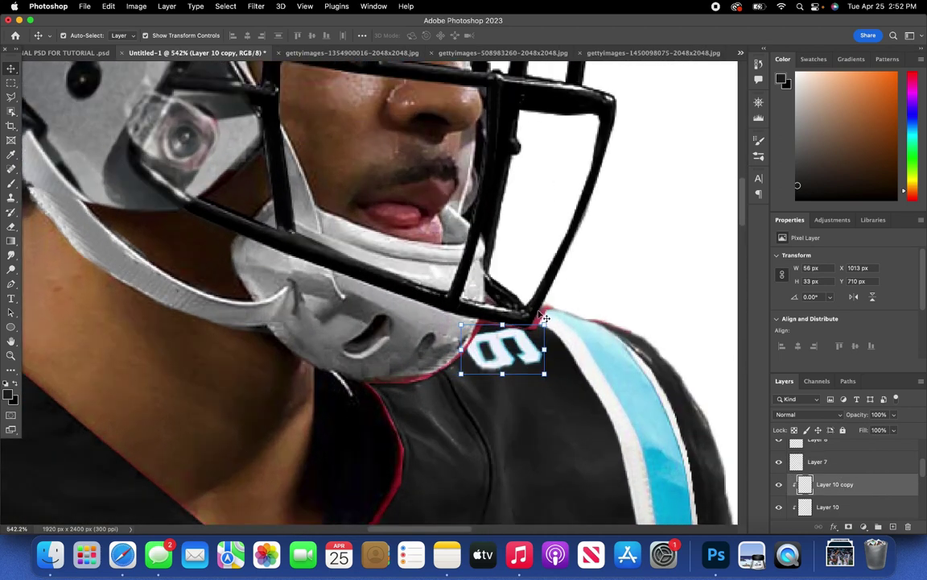
{"action": "left_click_drag", "start_coordinate": [541, 316], "coordinate": [535, 342]}
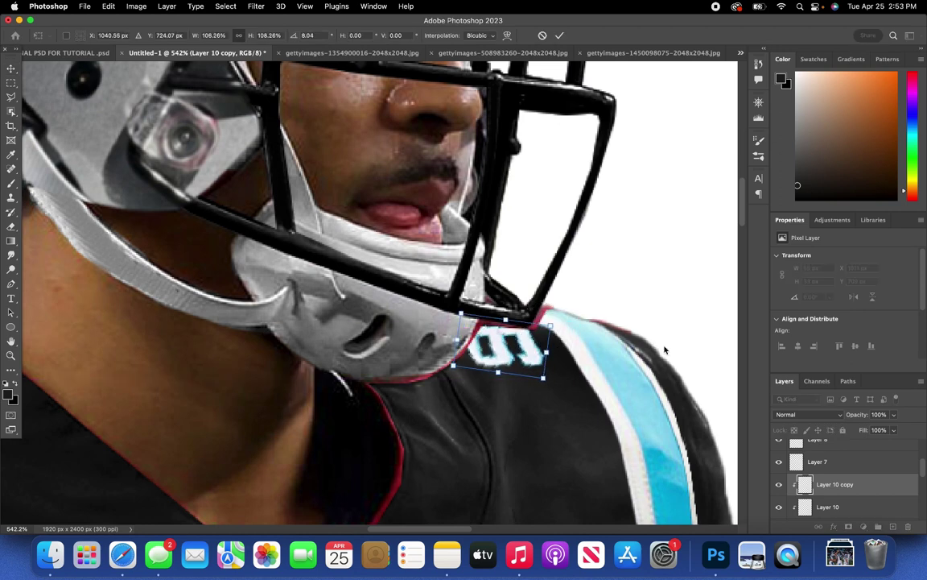
{"action": "left_click", "coordinate": [834, 488]}
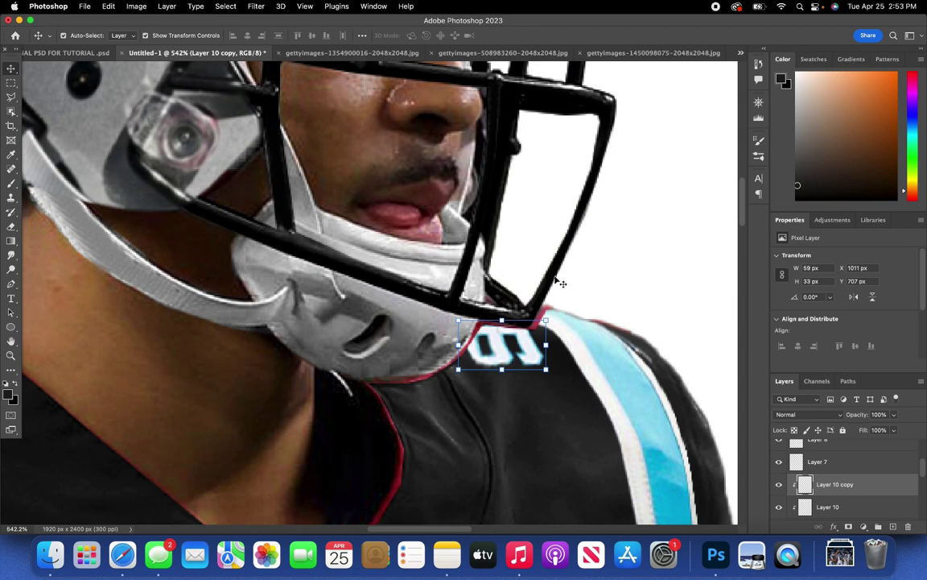
- Rotate the far-shoulder digit by -4.39° so it lines up with the shoulder edge
{"action": "key", "text": "ctrl+t"}
{"action": "left_click_drag", "start_coordinate": [541, 309], "coordinate": [538, 306]}
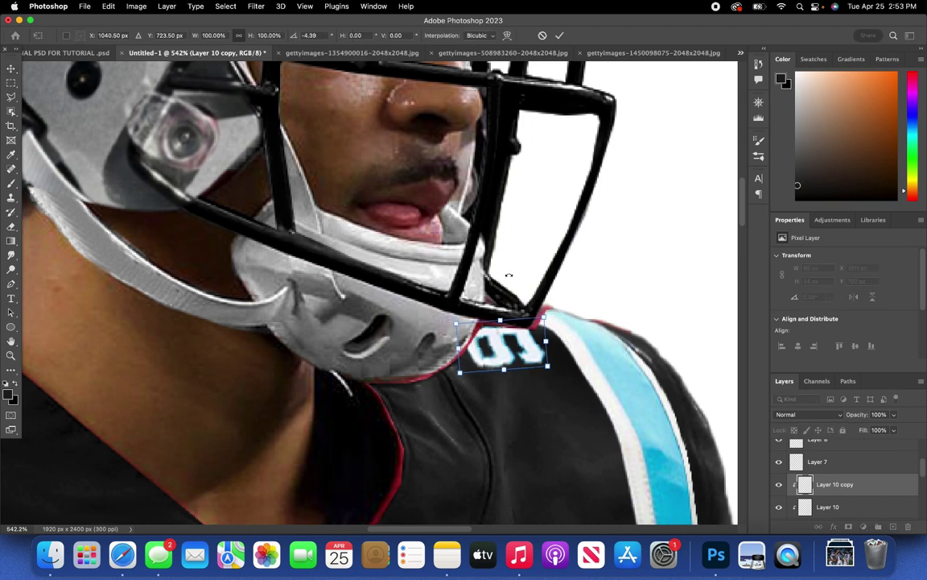
{"action": "left_click", "coordinate": [305, 6]}
{"action": "left_click", "coordinate": [342, 110]}
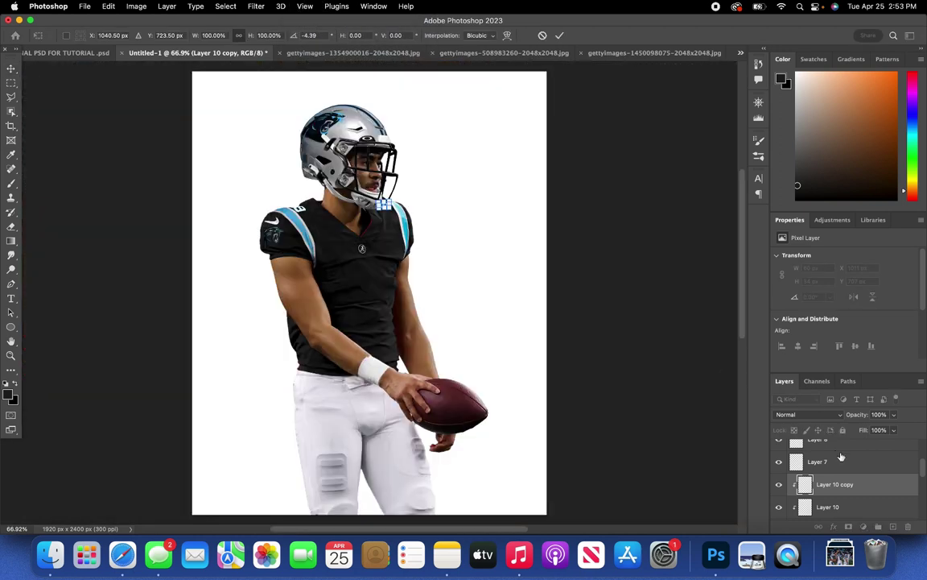
{"action": "left_click", "coordinate": [851, 464]}
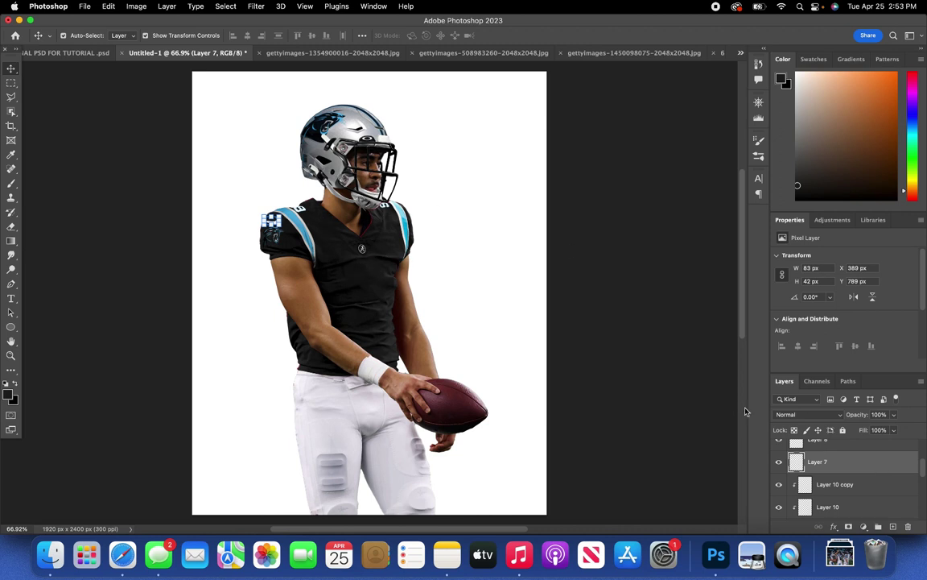
- Select the original player cutout on Layer 1, check what it contains by toggling its visibility, and switch to the Pen tool
{"action": "scroll", "coordinate": [861, 506], "scroll_direction": "down", "scroll_amount": 5}
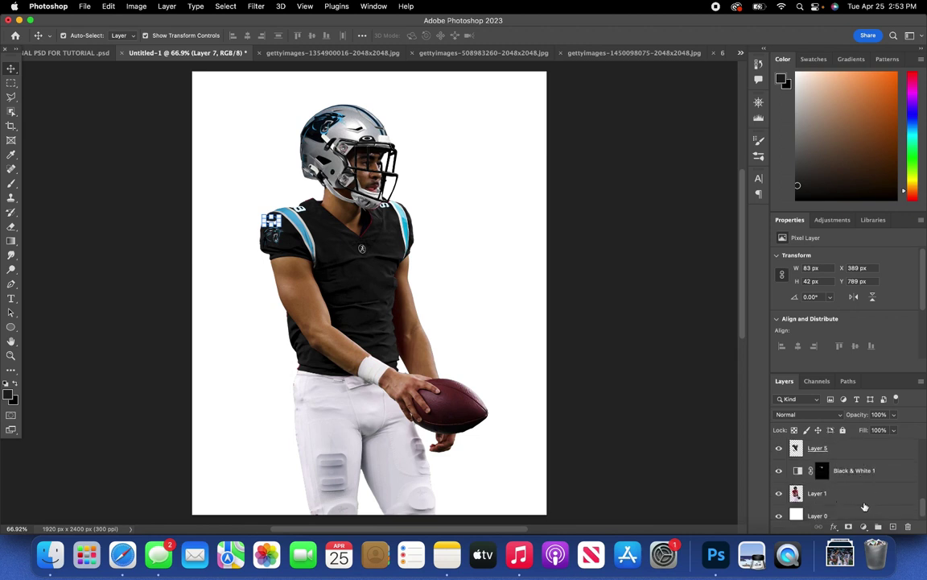
{"action": "left_click", "coordinate": [813, 492]}
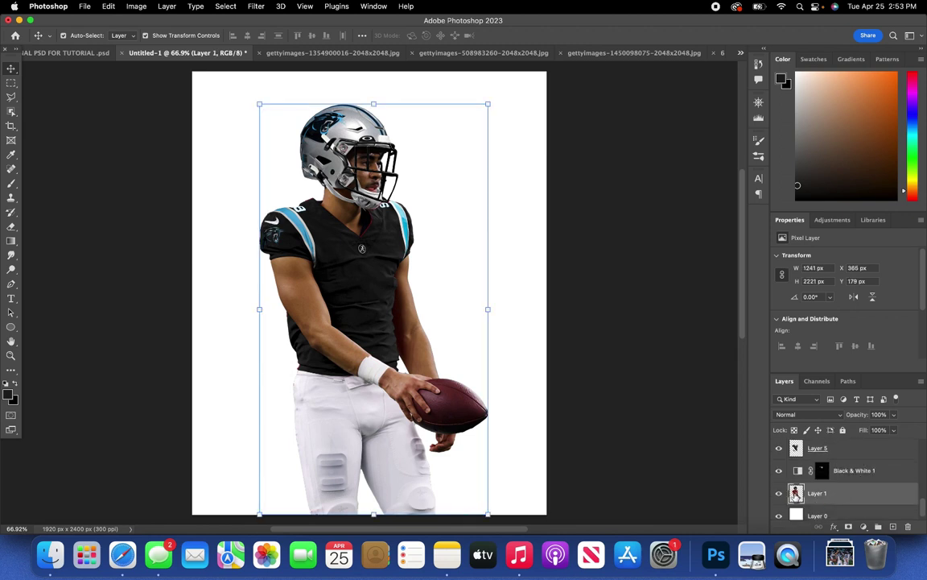
{"action": "left_click", "coordinate": [778, 492]}
{"action": "left_click", "coordinate": [778, 492]}
{"action": "key", "text": "p"}
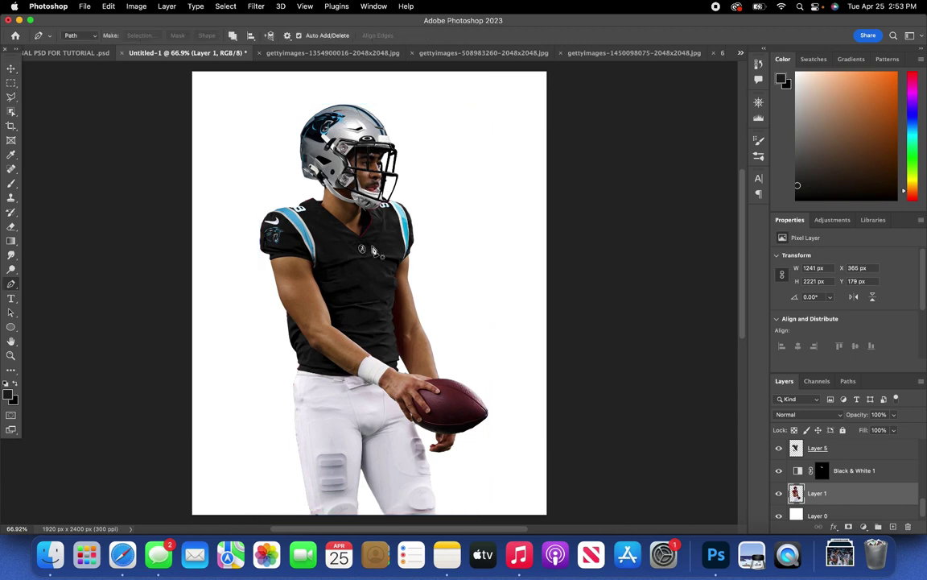
- Hide Layer 5 to examine the V-neck collar on the original red jersey beneath it
{"action": "scroll", "coordinate": [394, 290], "scroll_direction": "up", "scroll_amount": 10}
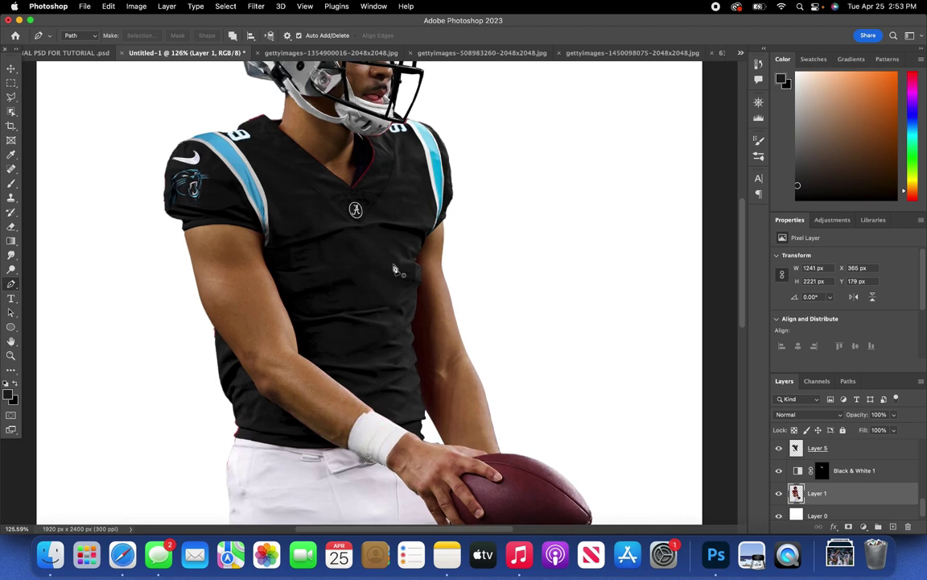
{"action": "scroll", "coordinate": [395, 270], "scroll_direction": "up", "scroll_amount": 2}
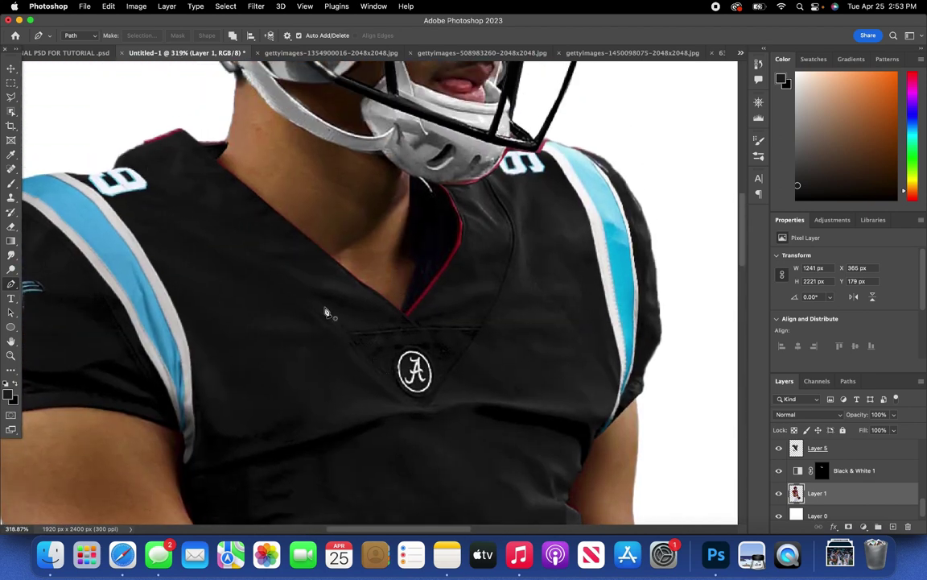
{"action": "scroll", "coordinate": [881, 491], "scroll_direction": "up", "scroll_amount": 2}
{"action": "scroll", "coordinate": [881, 491], "scroll_direction": "up", "scroll_amount": 1}
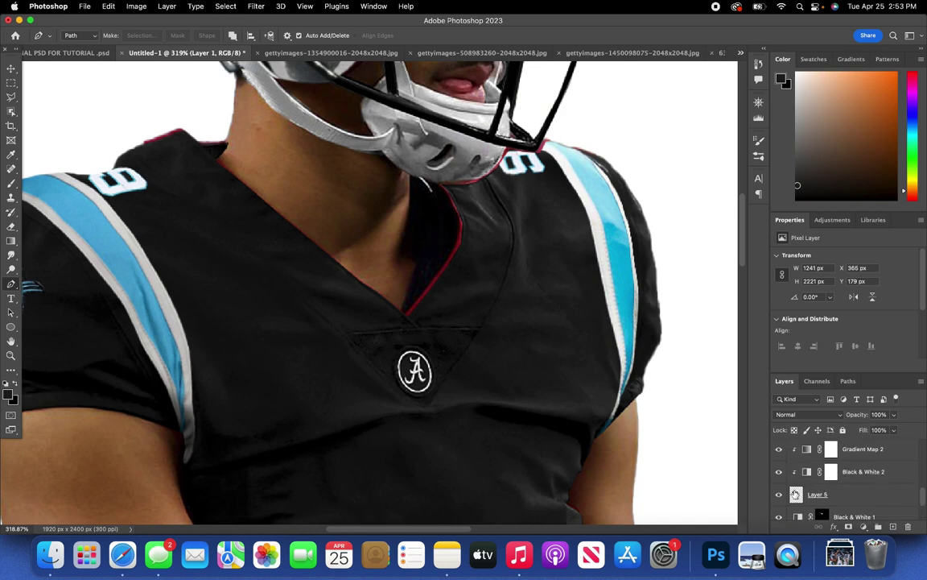
{"action": "left_click", "coordinate": [778, 494]}
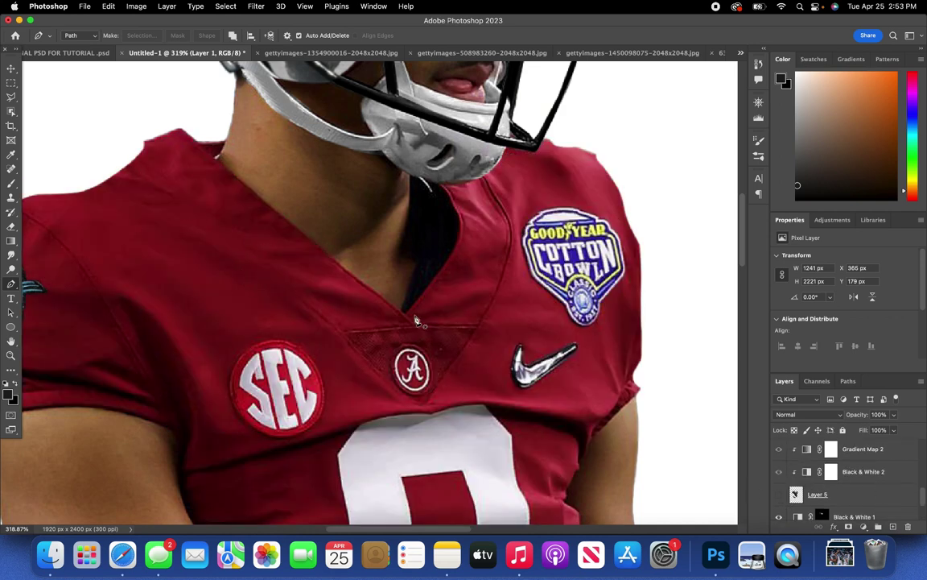
{"action": "scroll", "coordinate": [395, 292], "scroll_direction": "left", "scroll_amount": 3}
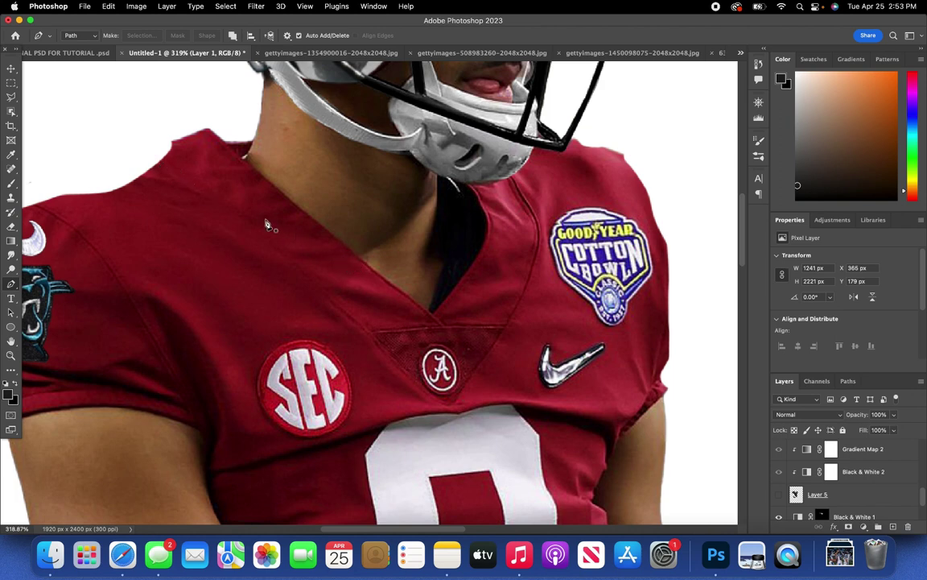
- With Layer 5 shown and active, trace a closed Pen tool path around the jersey's V-neck collar, including the emblem at its point
{"action": "left_click", "coordinate": [165, 158]}
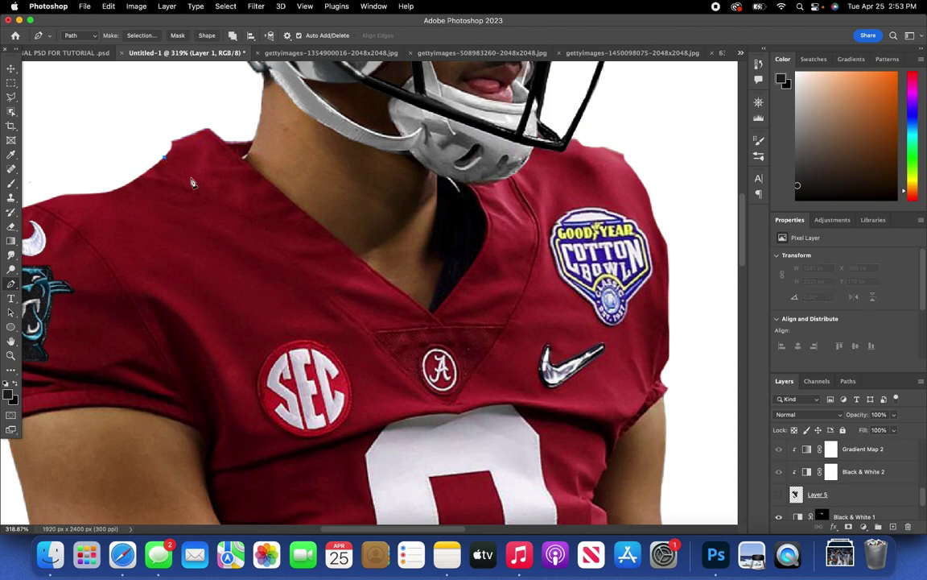
{"action": "right_click", "coordinate": [198, 78]}
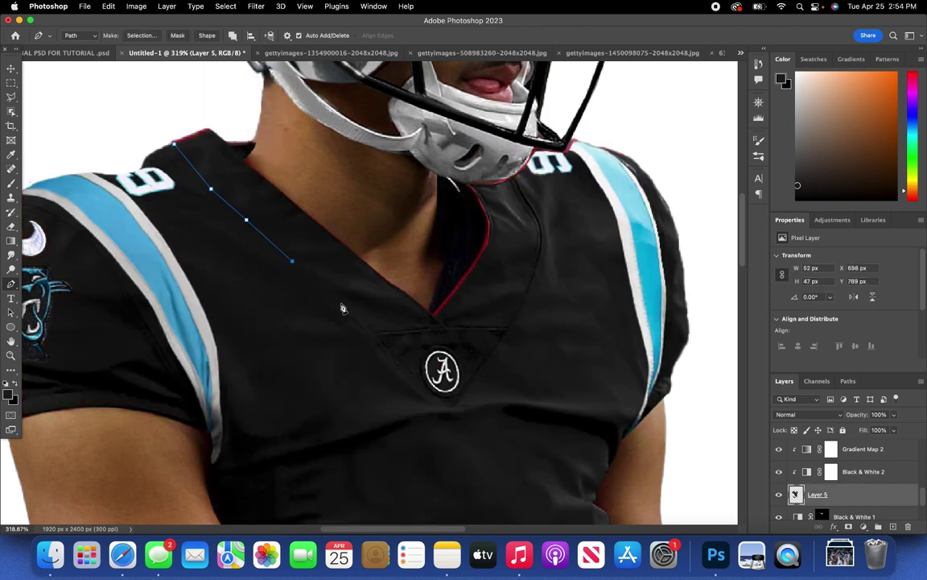
{"action": "left_click", "coordinate": [343, 313]}
{"action": "left_click", "coordinate": [380, 348]}
{"action": "left_click", "coordinate": [437, 398]}
{"action": "left_click", "coordinate": [451, 407]}
{"action": "left_click", "coordinate": [460, 402]}
{"action": "left_click", "coordinate": [485, 361]}
{"action": "left_click", "coordinate": [532, 278]}
{"action": "left_click", "coordinate": [541, 241]}
{"action": "left_click", "coordinate": [234, 129]}
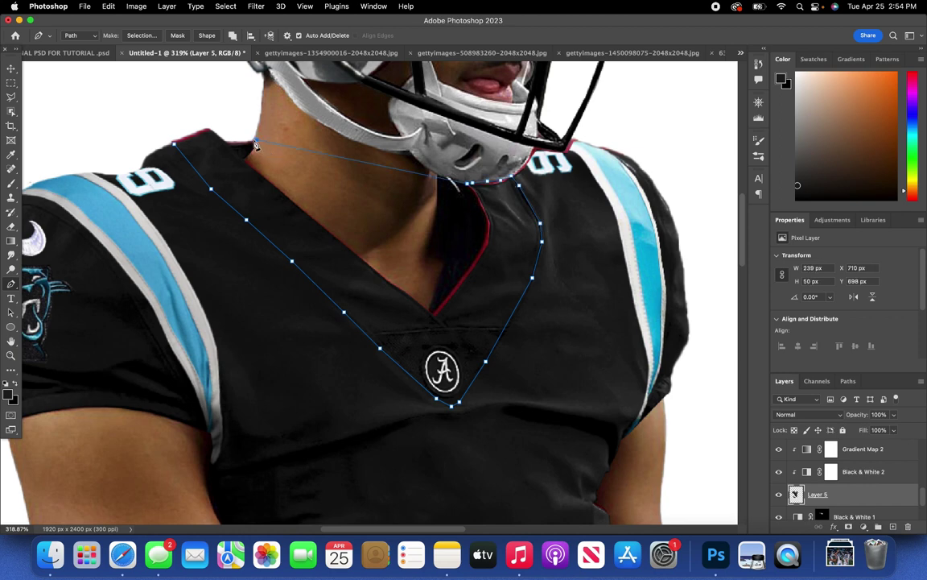
{"action": "left_click", "coordinate": [202, 118]}
{"action": "left_click", "coordinate": [174, 143]}
- Convert the collar path to an anti-aliased selection with 0 px feather and copy that area of Layer 5 to a new layer
{"action": "scroll", "coordinate": [178, 145], "scroll_direction": "up", "scroll_amount": 3}
{"action": "right_click", "coordinate": [237, 238]}
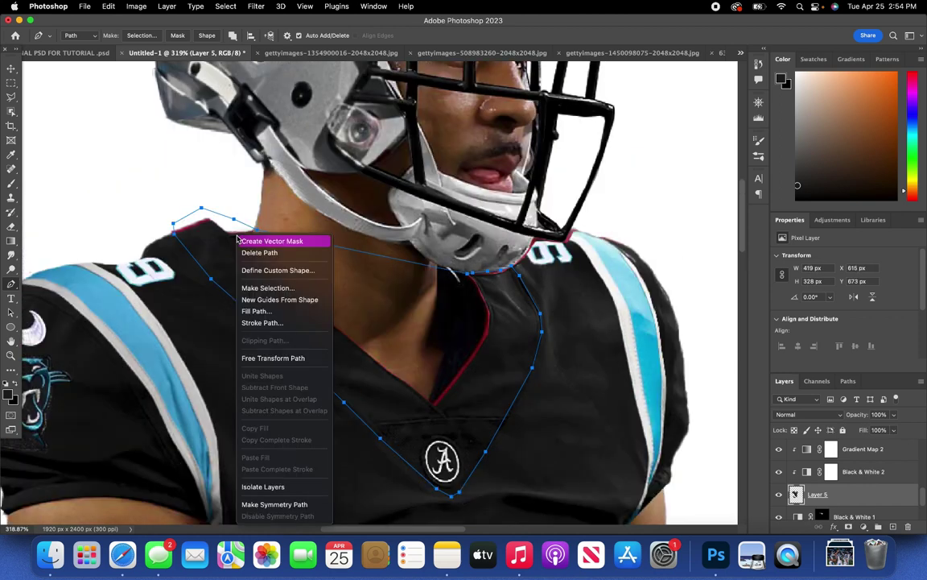
{"action": "left_click", "coordinate": [265, 287]}
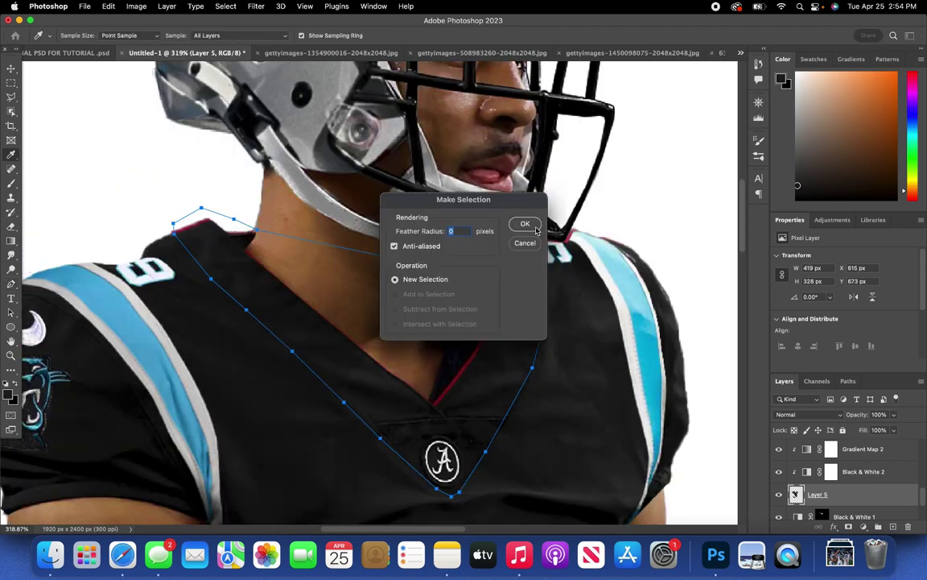
{"action": "left_click", "coordinate": [524, 224]}
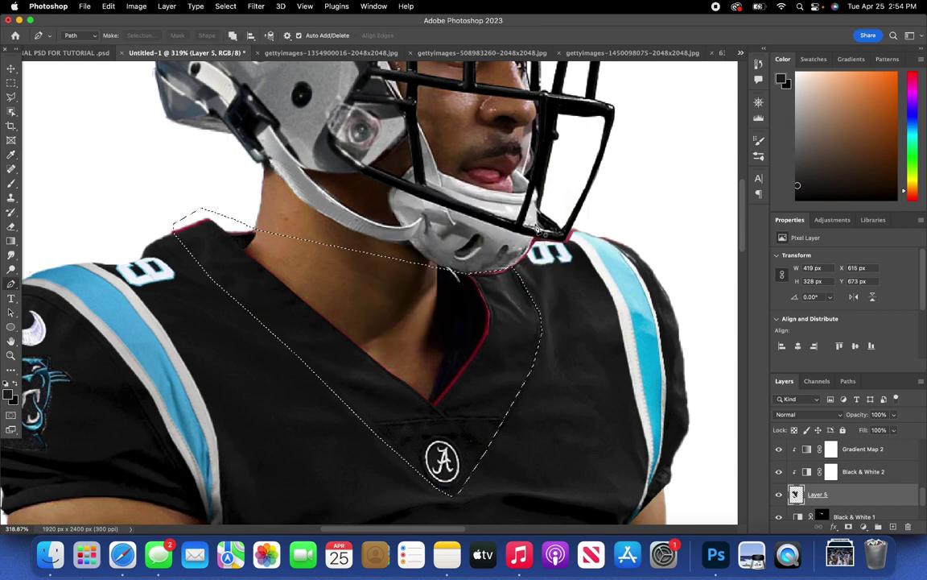
{"action": "key", "text": "super+j"}
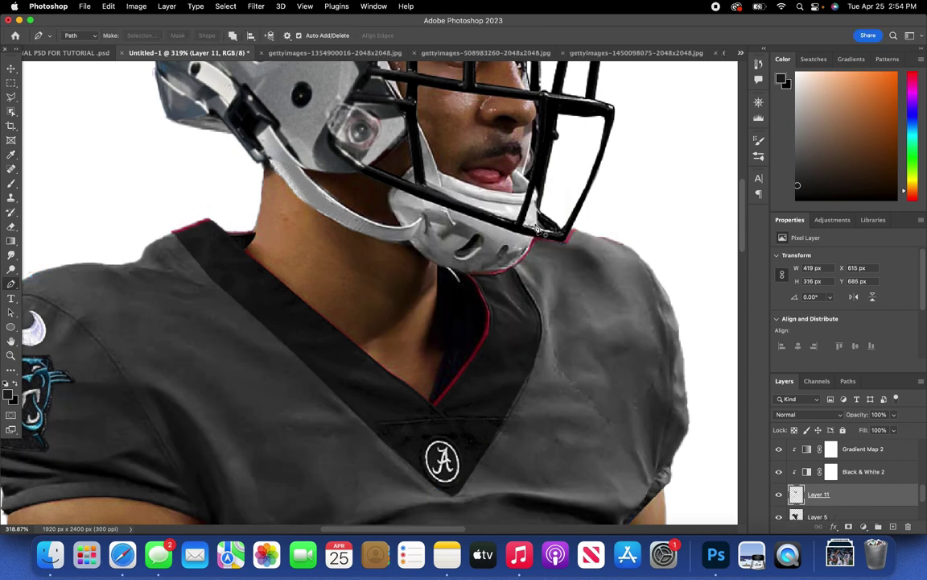
- Move the copied collar layer up the stack to sit directly above Layer 8
{"action": "left_click", "coordinate": [11, 68]}
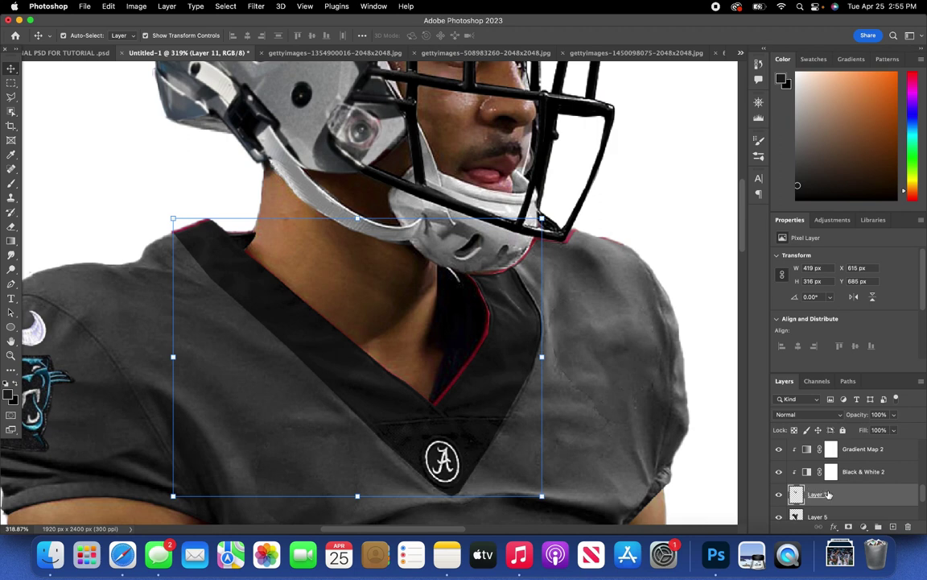
{"action": "left_click_drag", "start_coordinate": [828, 494], "coordinate": [821, 469]}
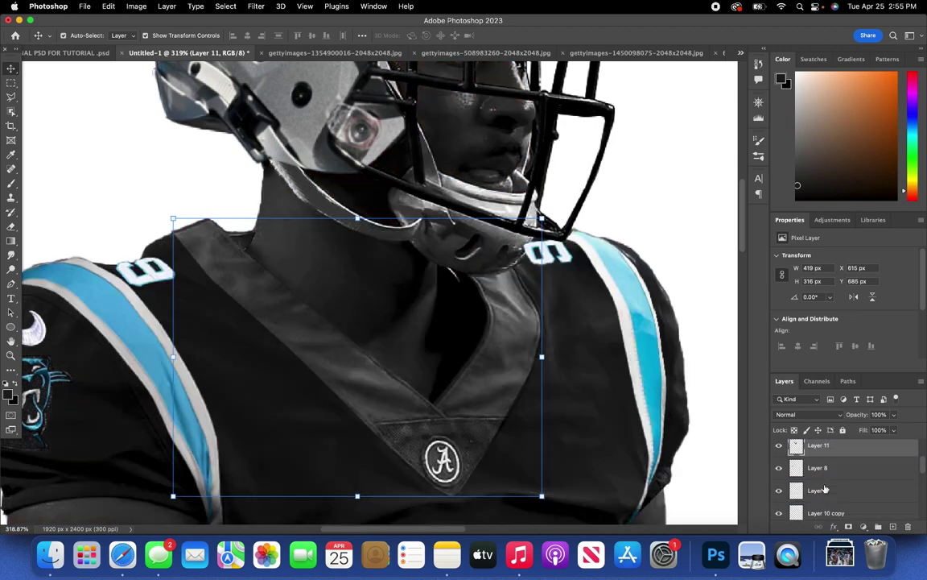
- Clip the Black & White 2 and Gradient Map 2 adjustment layers to Layer 5 again
{"action": "scroll", "coordinate": [825, 489], "scroll_direction": "down", "scroll_amount": 3}
{"action": "scroll", "coordinate": [824, 500], "scroll_direction": "down", "scroll_amount": 1}
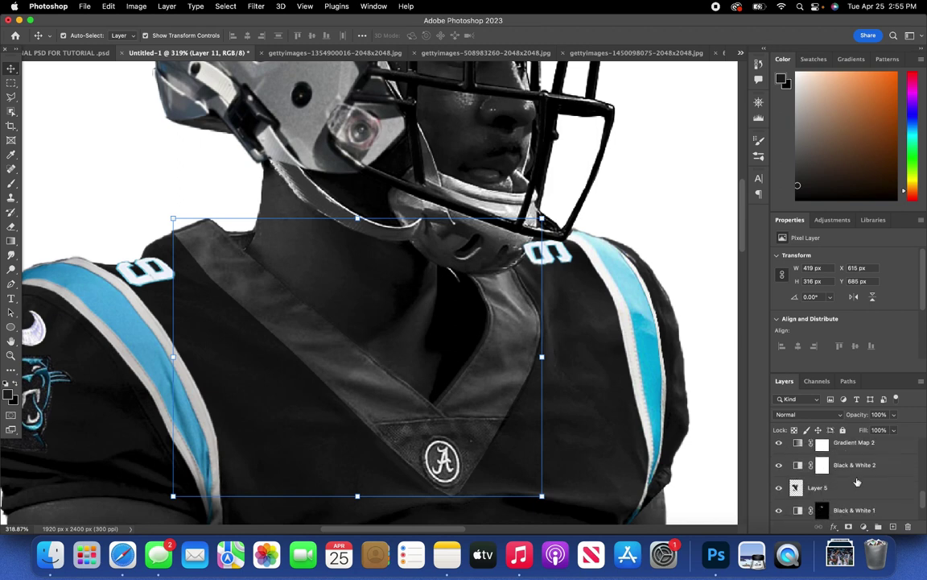
{"action": "left_click", "coordinate": [855, 470]}
{"action": "left_click", "coordinate": [862, 475], "text": "alt"}
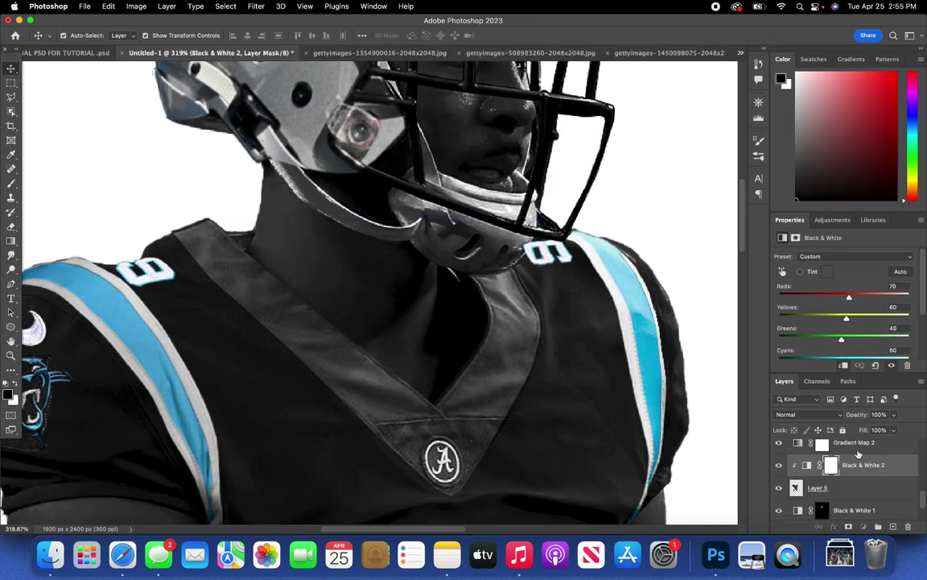
{"action": "left_click", "coordinate": [858, 447]}
{"action": "left_click", "coordinate": [860, 454], "text": "alt"}
- Add the shoulder stripe layers, Layer 6 and Layer 9, to the clipping group above Layer 5
{"action": "scroll", "coordinate": [861, 462], "scroll_direction": "up", "scroll_amount": 1}
{"action": "left_click", "coordinate": [863, 462]}
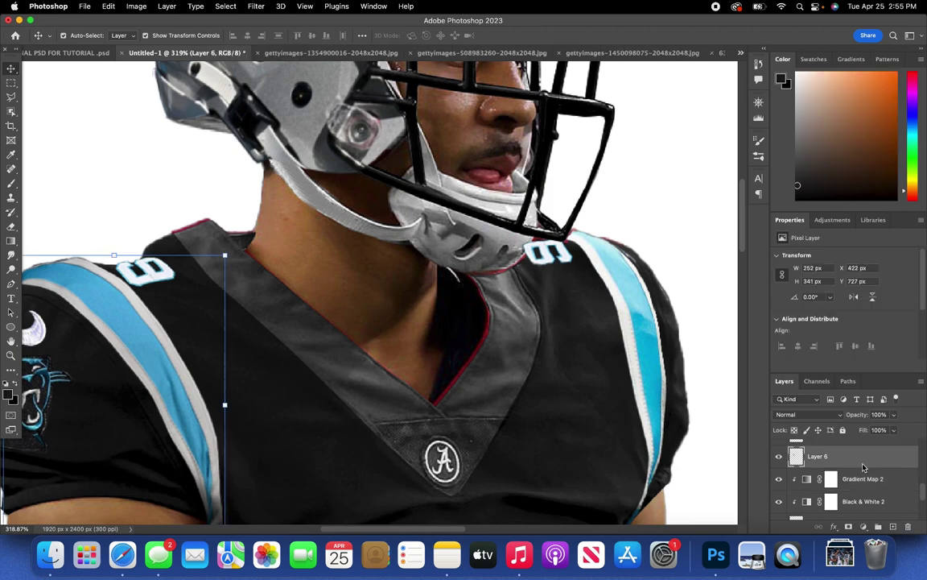
{"action": "left_click", "coordinate": [864, 465], "text": "alt"}
{"action": "scroll", "coordinate": [863, 473], "scroll_direction": "up", "scroll_amount": 1}
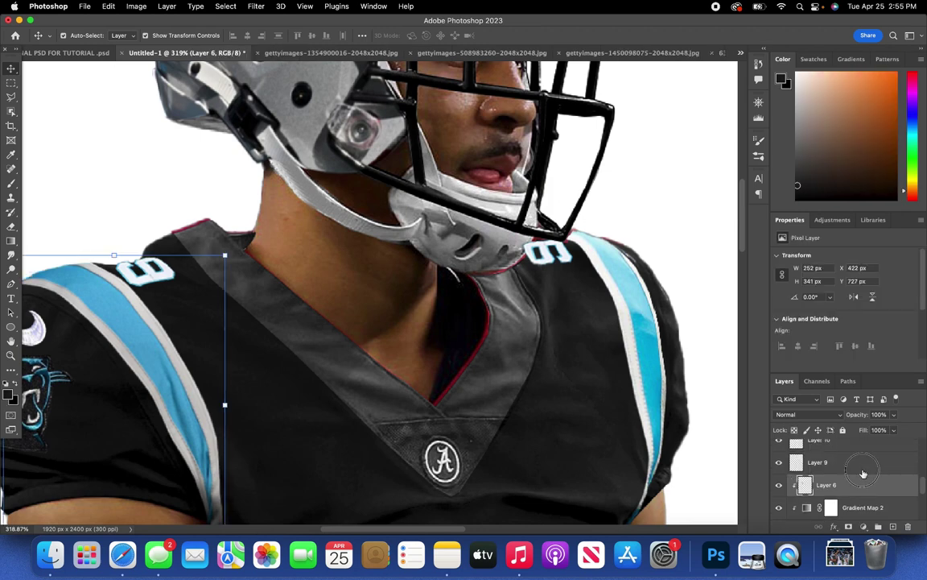
{"action": "left_click", "coordinate": [863, 468]}
{"action": "left_click", "coordinate": [863, 470], "text": "alt"}
{"action": "scroll", "coordinate": [863, 475], "scroll_direction": "up", "scroll_amount": 1}
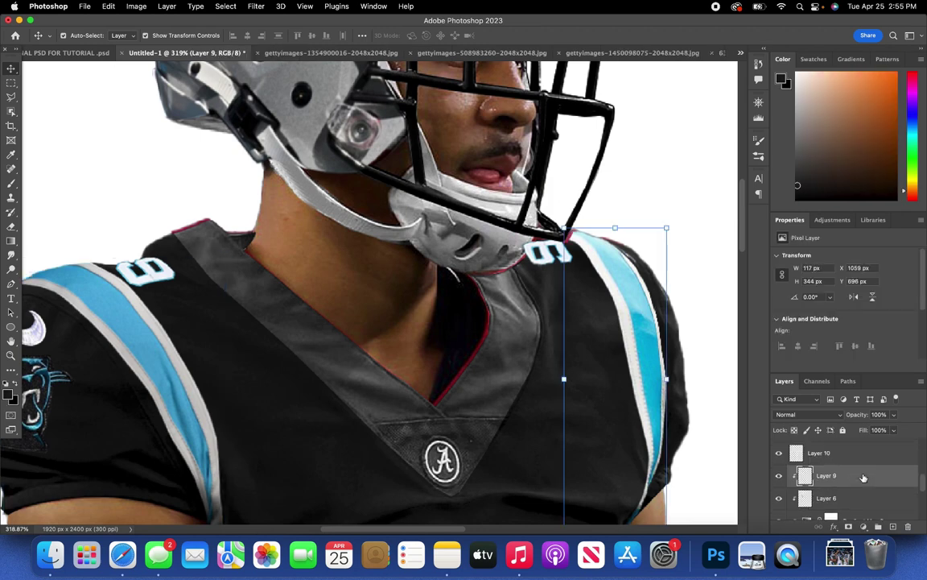
- Add the shoulder number layers, Layer 10 and Layer 10 copy, to the clipping group above Layer 5
{"action": "left_click", "coordinate": [852, 462]}
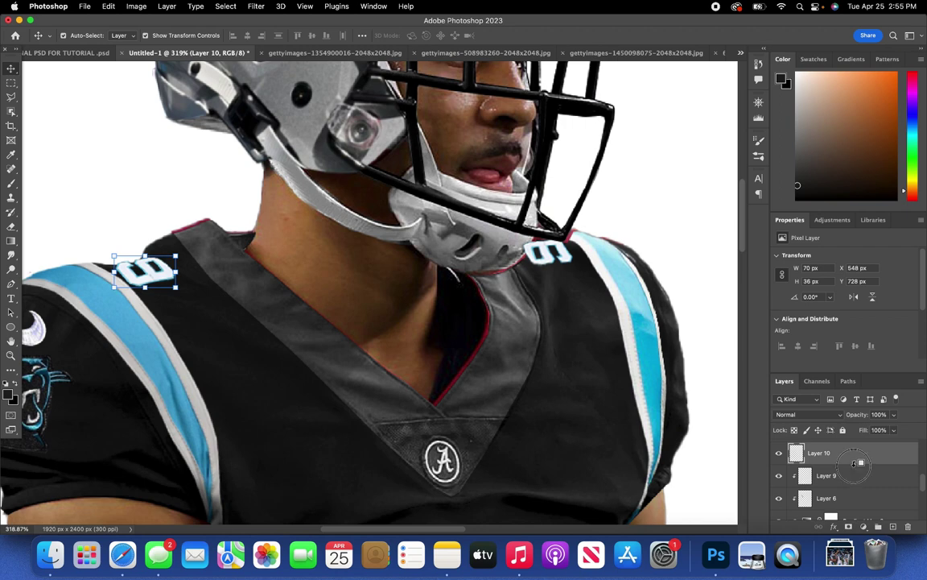
{"action": "left_click", "coordinate": [860, 464], "text": "alt"}
{"action": "scroll", "coordinate": [855, 468], "scroll_direction": "up", "scroll_amount": 1}
{"action": "scroll", "coordinate": [855, 470], "scroll_direction": "up", "scroll_amount": 1}
{"action": "left_click", "coordinate": [854, 480]}
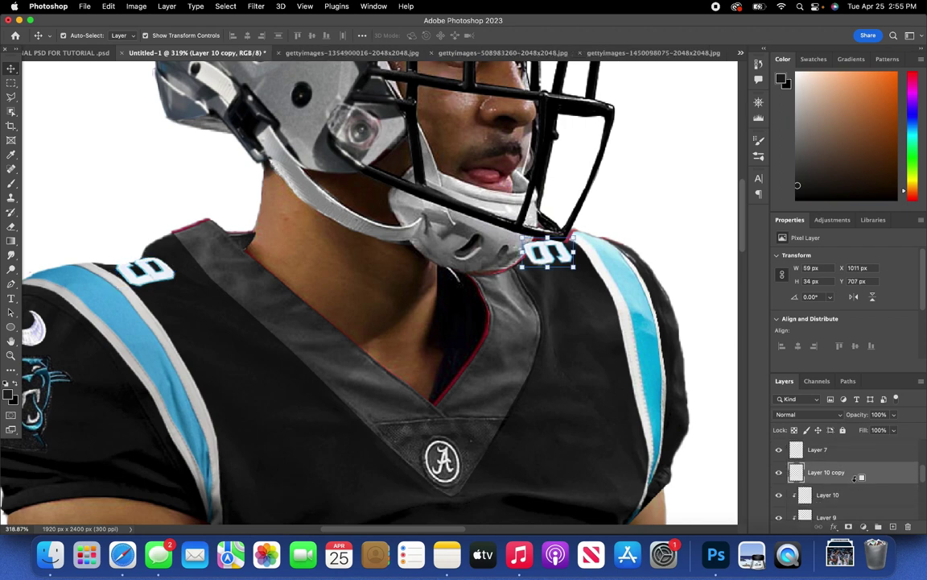
{"action": "left_click", "coordinate": [857, 479], "text": "alt"}
{"action": "scroll", "coordinate": [845, 480], "scroll_direction": "up", "scroll_amount": 1}
- Make the separated collar layer, Layer 11, the active layer
{"action": "left_click", "coordinate": [833, 475]}
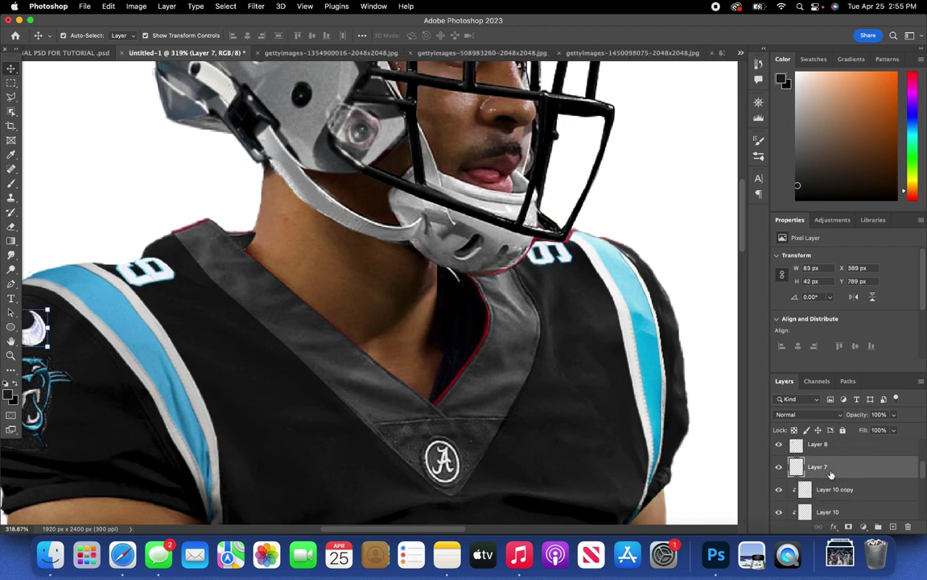
{"action": "scroll", "coordinate": [834, 475], "scroll_direction": "up", "scroll_amount": 1}
{"action": "left_click", "coordinate": [835, 478]}
{"action": "left_click", "coordinate": [830, 458]}
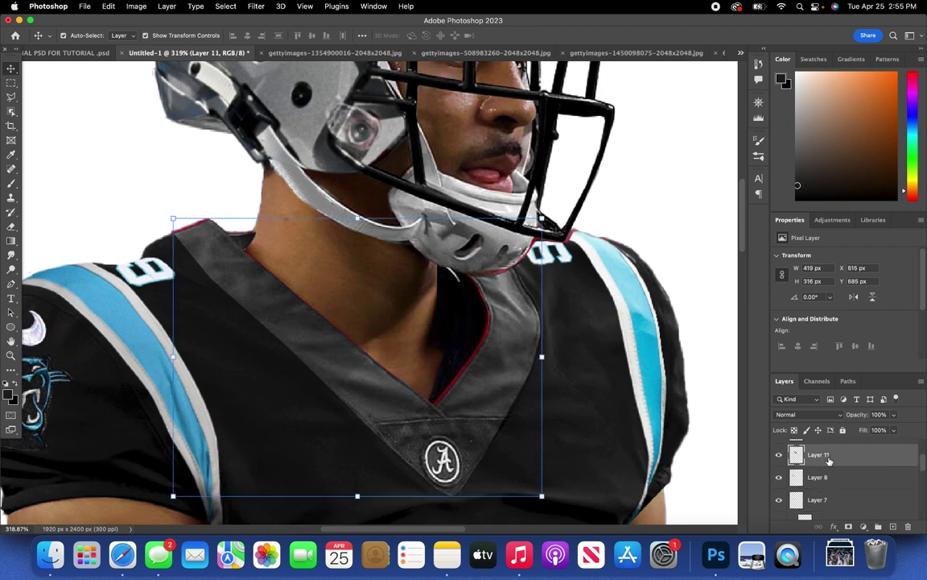
{"action": "scroll", "coordinate": [828, 459], "scroll_direction": "up", "scroll_amount": 2}
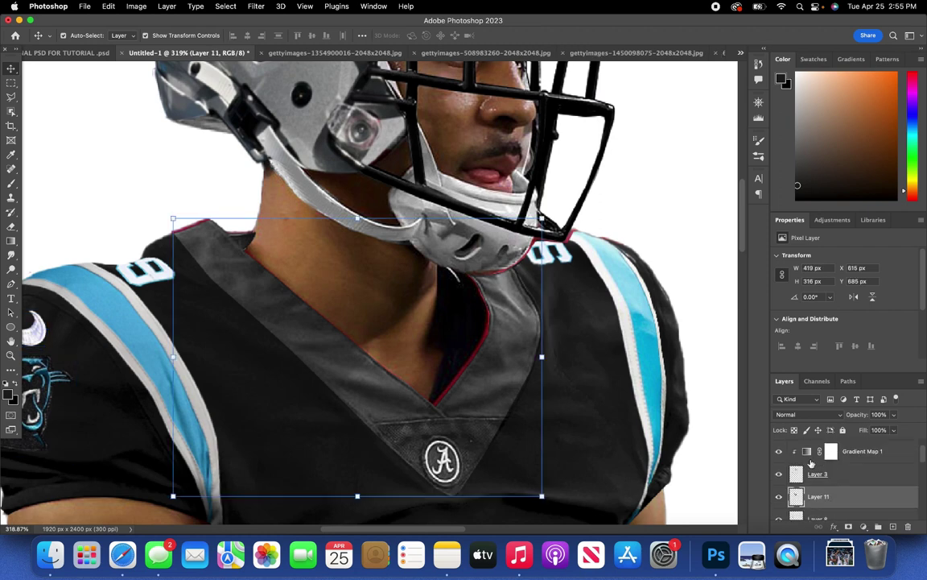
- Examine the separated collar on the whole player and up close, and compare it with the finished tutorial PSD
{"action": "left_click", "coordinate": [305, 6]}
{"action": "left_click", "coordinate": [299, 98]}
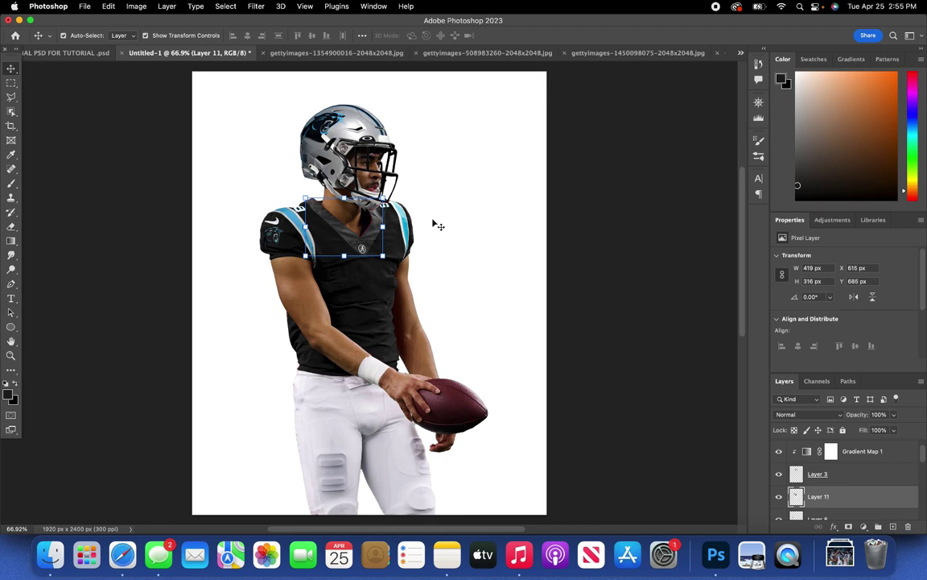
{"action": "scroll", "coordinate": [433, 223], "scroll_direction": "up", "scroll_amount": 5}
{"action": "scroll", "coordinate": [433, 221], "scroll_direction": "up", "scroll_amount": 3}
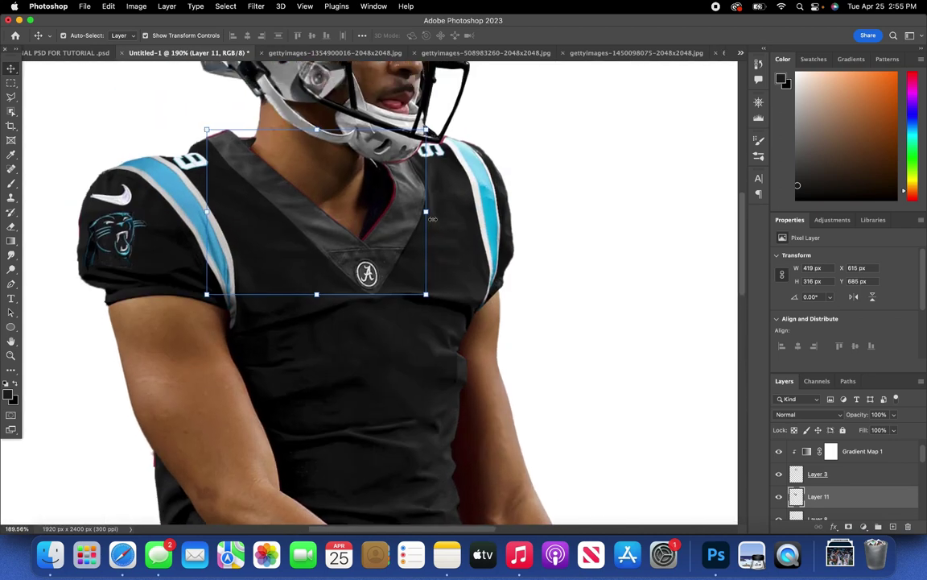
{"action": "scroll", "coordinate": [433, 219], "scroll_direction": "down", "scroll_amount": 4}
{"action": "scroll", "coordinate": [433, 219], "scroll_direction": "down", "scroll_amount": 3}
{"action": "scroll", "coordinate": [410, 206], "scroll_direction": "up", "scroll_amount": 5}
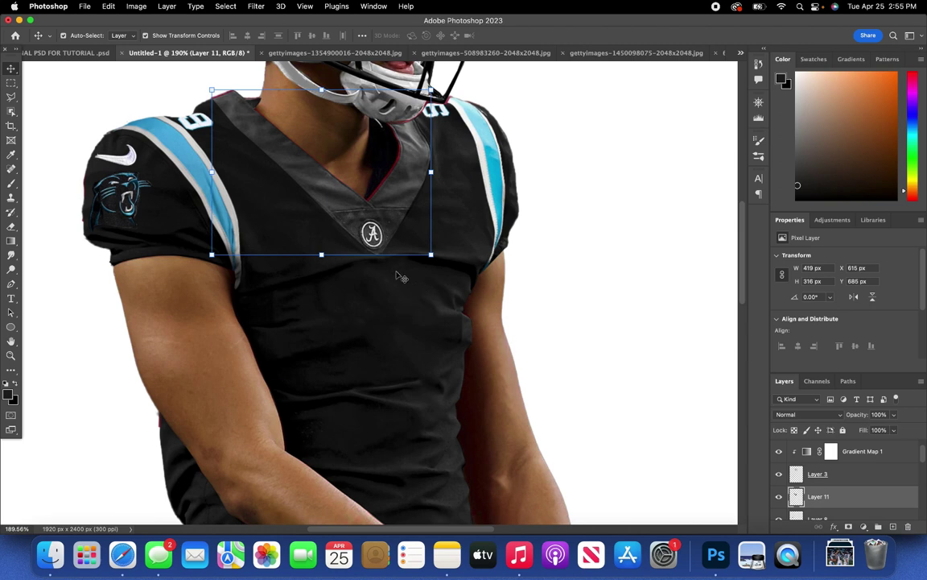
{"action": "scroll", "coordinate": [401, 277], "scroll_direction": "up", "scroll_amount": 4}
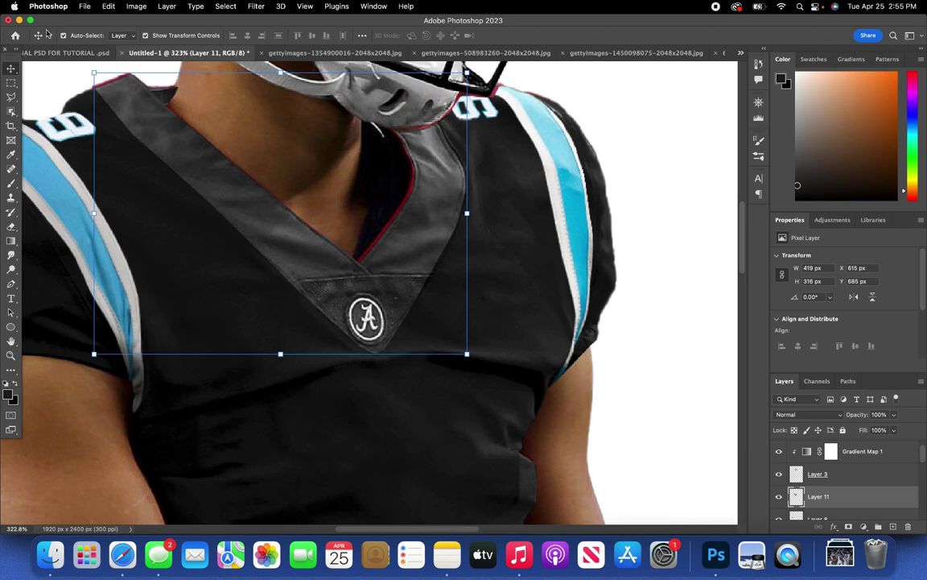
{"action": "left_click", "coordinate": [64, 53]}
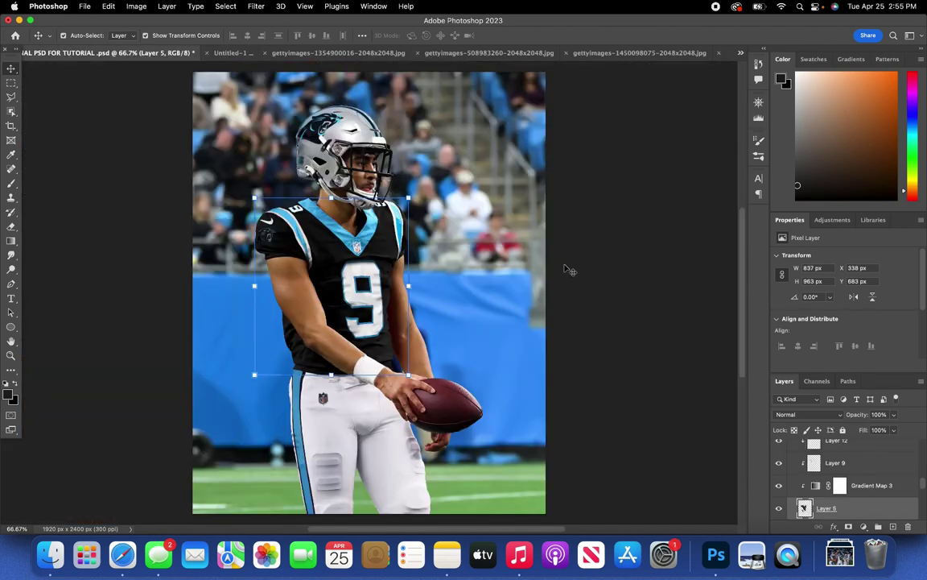
{"action": "left_click", "coordinate": [230, 53]}
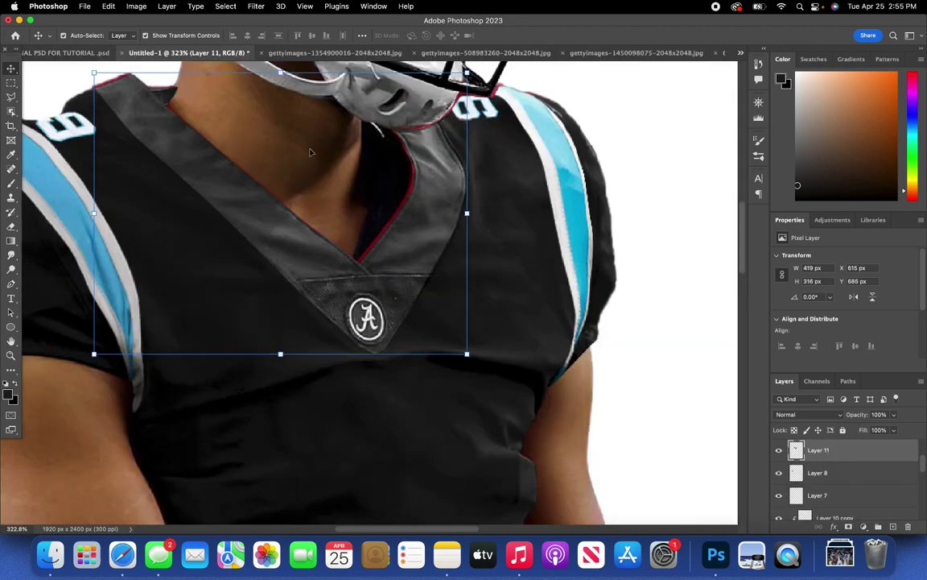
- Select the round Alabama emblem at the collar's point with a polygonal lasso outline
{"action": "left_click", "coordinate": [12, 97]}
{"action": "left_click", "coordinate": [344, 304]}
{"action": "left_click", "coordinate": [344, 320]}
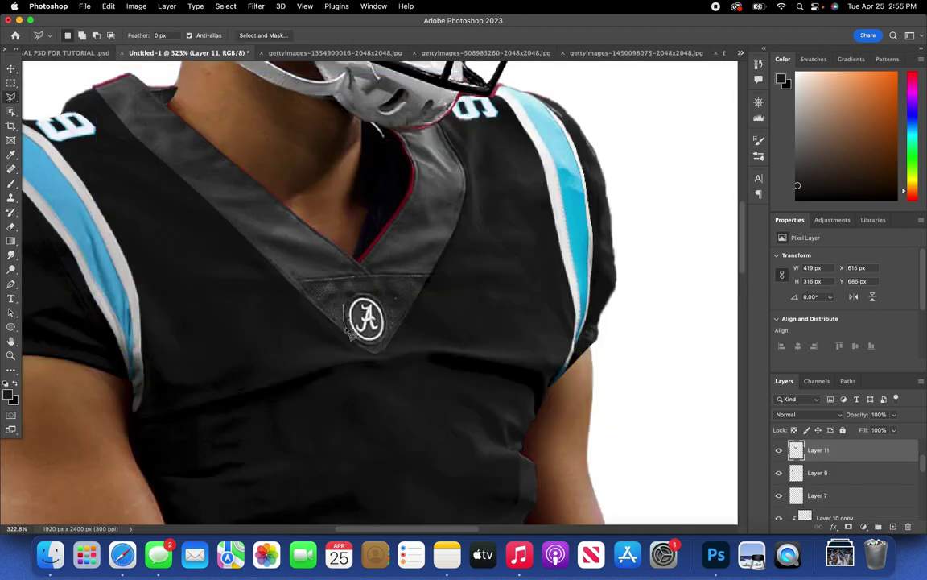
{"action": "left_click", "coordinate": [351, 334]}
{"action": "left_click", "coordinate": [370, 348]}
{"action": "left_click", "coordinate": [388, 332]}
{"action": "left_click", "coordinate": [369, 293]}
{"action": "left_click", "coordinate": [344, 304]}
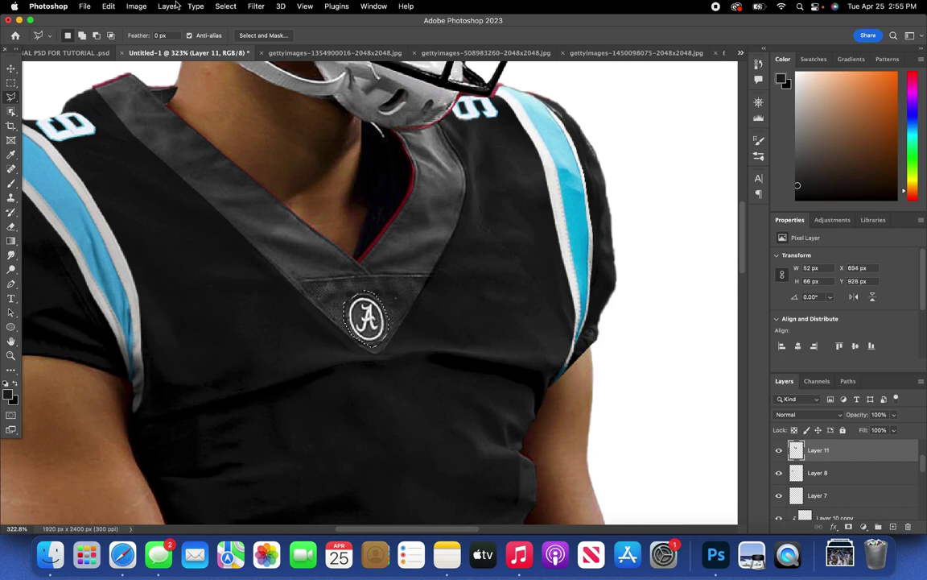
- Fill the selected emblem area on the collar layer and clear the selection
{"action": "key", "text": "shift+BackSpace"}
{"action": "left_click", "coordinate": [225, 6]}
{"action": "left_click", "coordinate": [235, 32]}
{"action": "left_click", "coordinate": [11, 198]}
{"action": "left_click", "coordinate": [305, 6]}
{"action": "left_click", "coordinate": [366, 53]}
{"action": "key", "text": "v"}
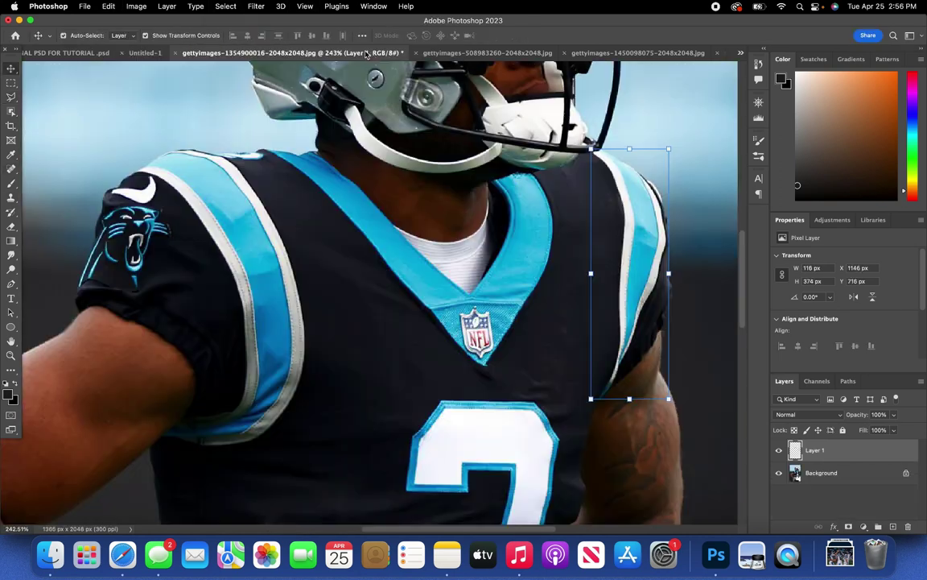
{"action": "left_click", "coordinate": [434, 52]}
{"action": "left_click", "coordinate": [145, 54]}
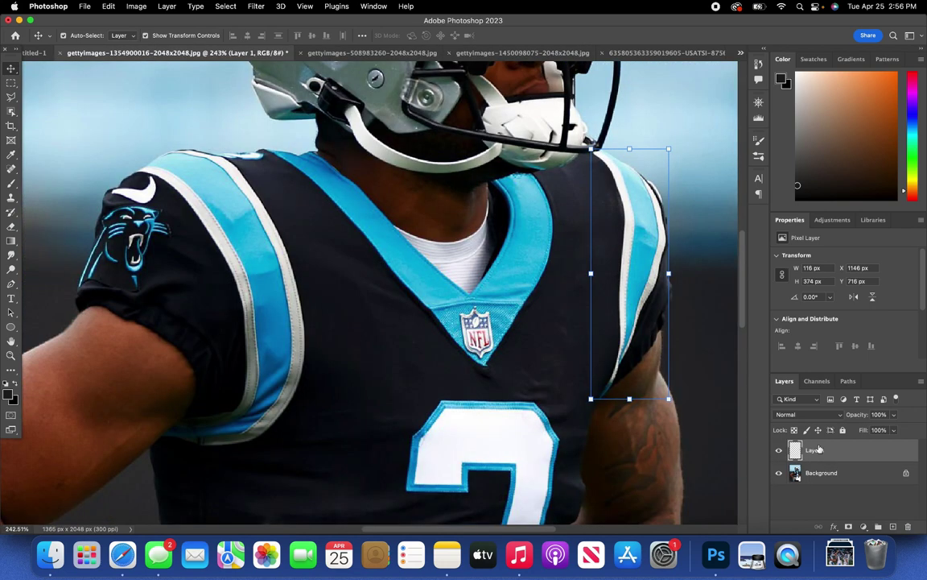
{"action": "left_click", "coordinate": [853, 473]}
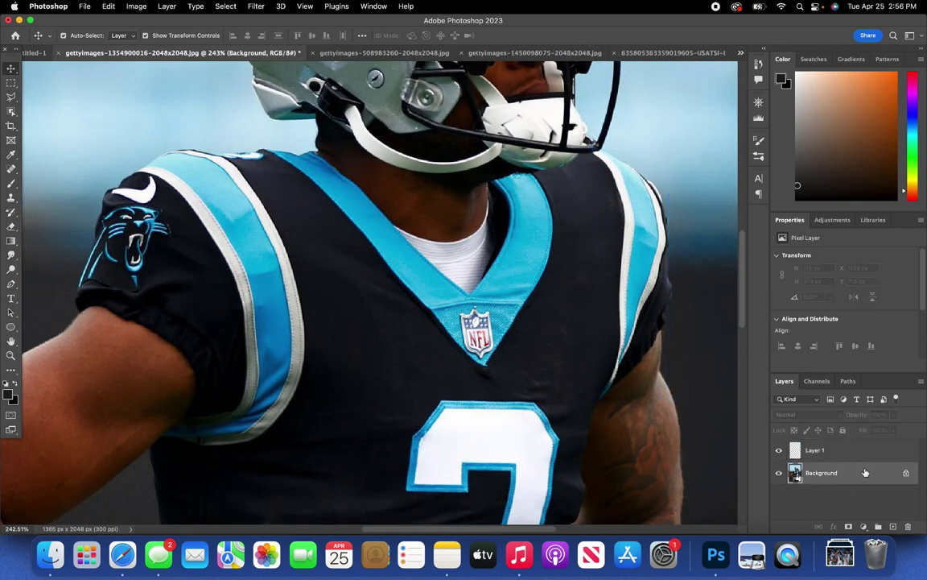
- Copy the Panthers reference photo into the Untitled-1 document, move its layer beneath Layer 1 and shift the photo beside the player
{"action": "left_click_drag", "start_coordinate": [867, 473], "coordinate": [354, 217]}
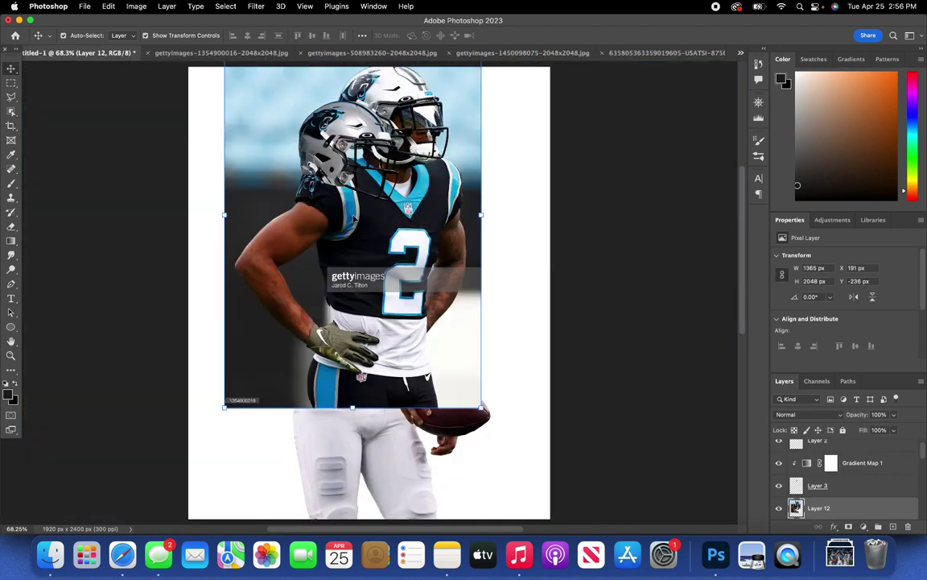
{"action": "left_click_drag", "start_coordinate": [878, 505], "coordinate": [853, 506]}
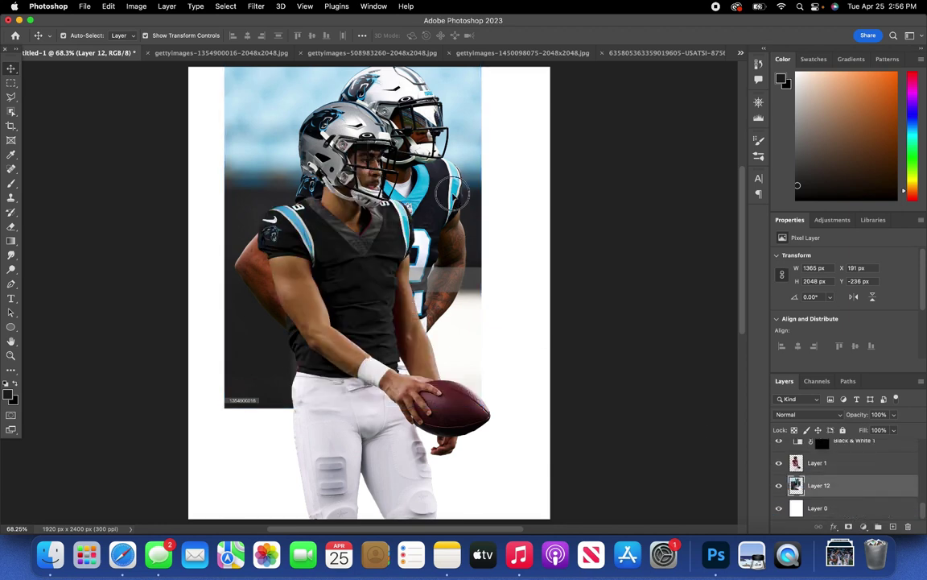
{"action": "left_click_drag", "start_coordinate": [463, 211], "coordinate": [508, 224]}
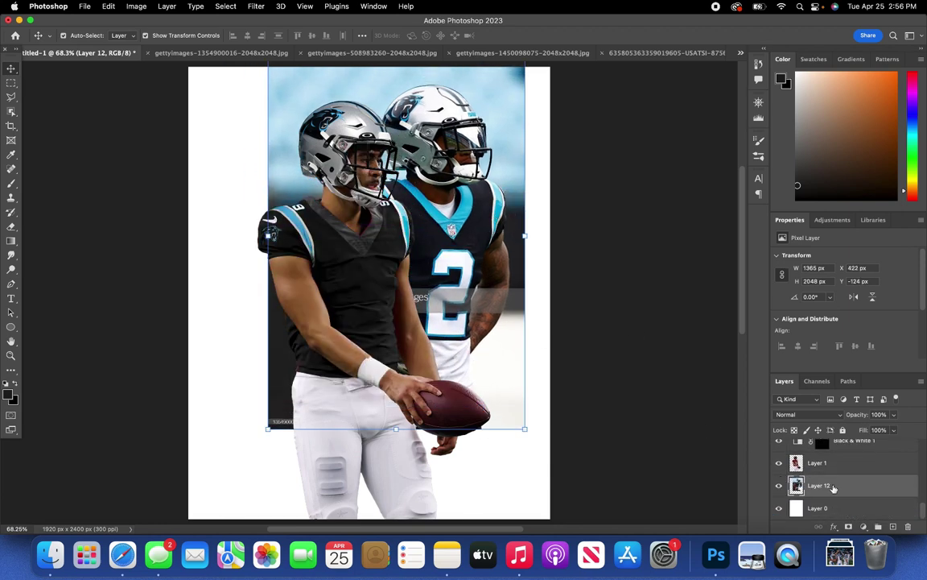
- Add a Gradient Map adjustment above the collar's Layer 11 and clip it to that layer
{"action": "scroll", "coordinate": [833, 488], "scroll_direction": "up", "scroll_amount": 3}
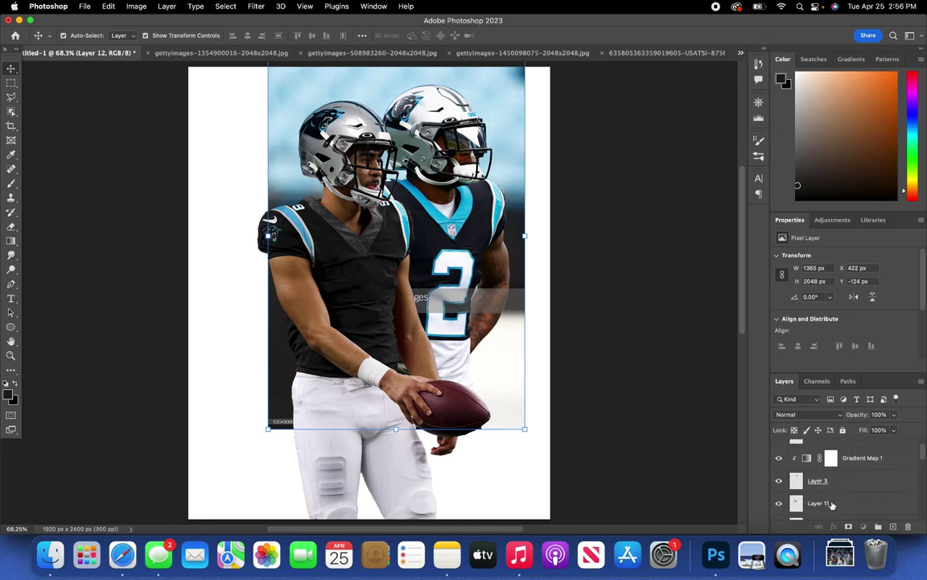
{"action": "left_click", "coordinate": [832, 504]}
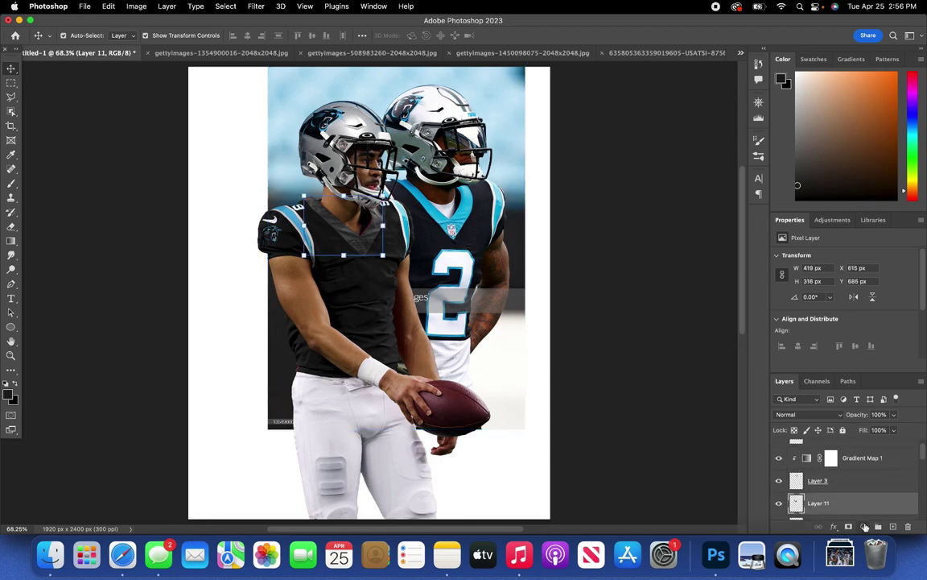
{"action": "left_click", "coordinate": [864, 526]}
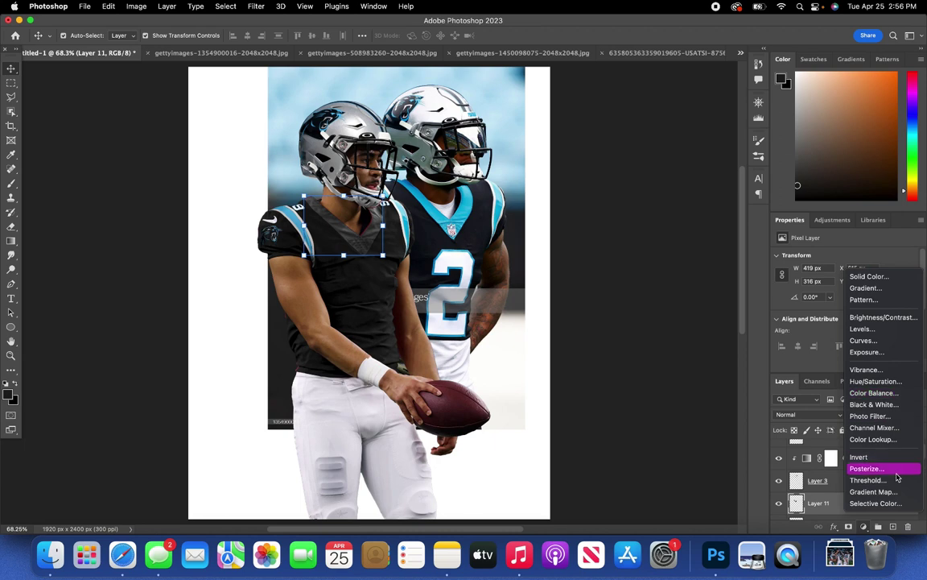
{"action": "left_click", "coordinate": [876, 491]}
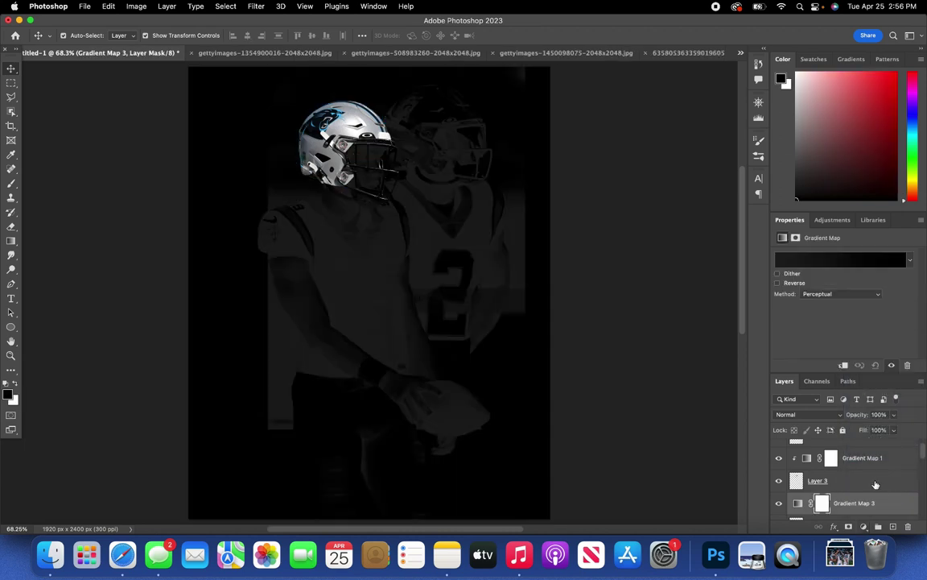
{"action": "scroll", "coordinate": [880, 503], "scroll_direction": "down", "scroll_amount": 2}
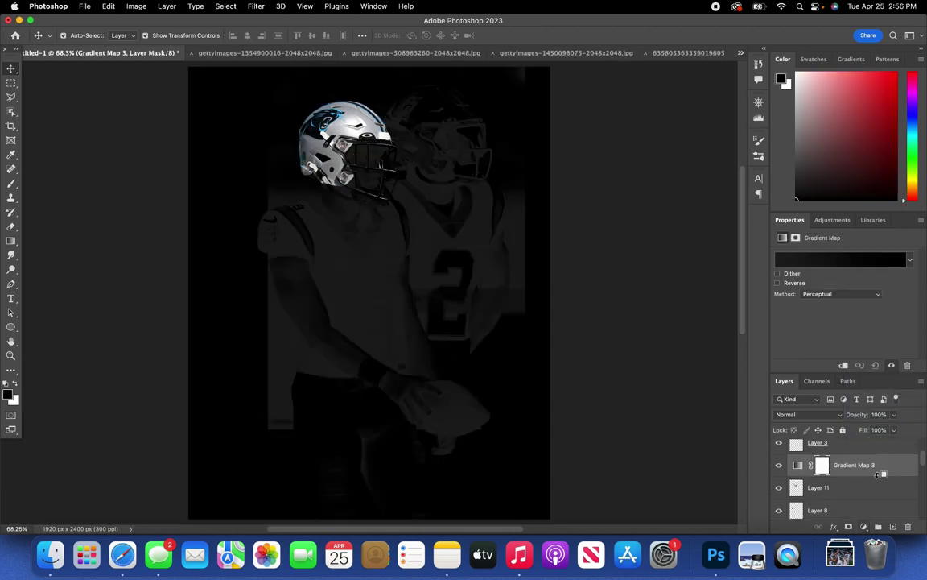
{"action": "left_click", "coordinate": [883, 475], "text": "alt"}
{"action": "left_click", "coordinate": [845, 260]}
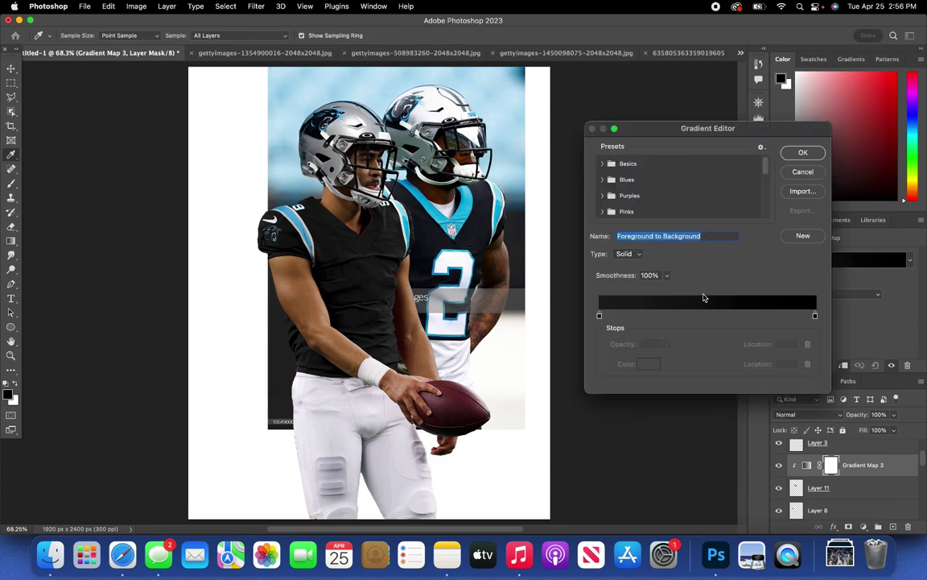
{"action": "left_click", "coordinate": [600, 316]}
{"action": "left_click", "coordinate": [649, 363]}
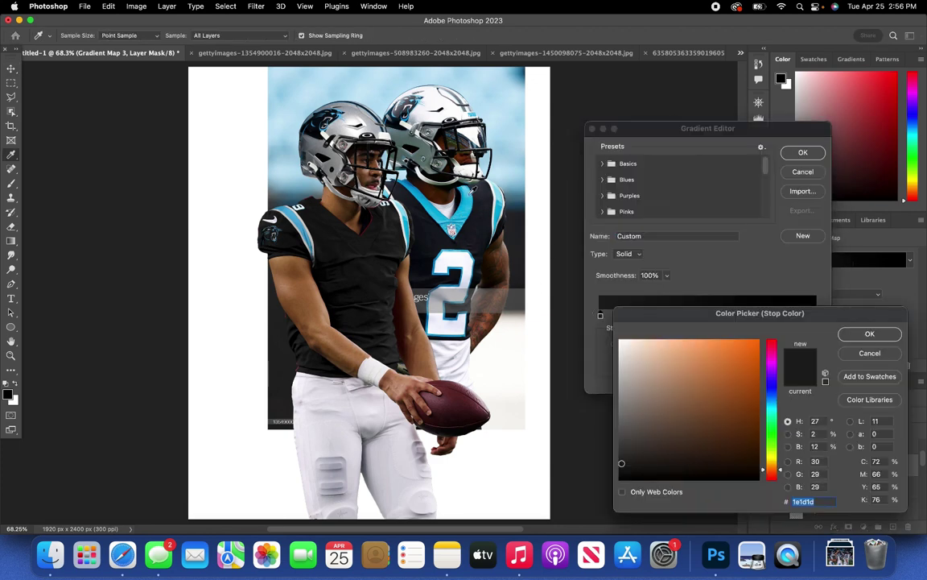
{"action": "left_click", "coordinate": [535, 240]}
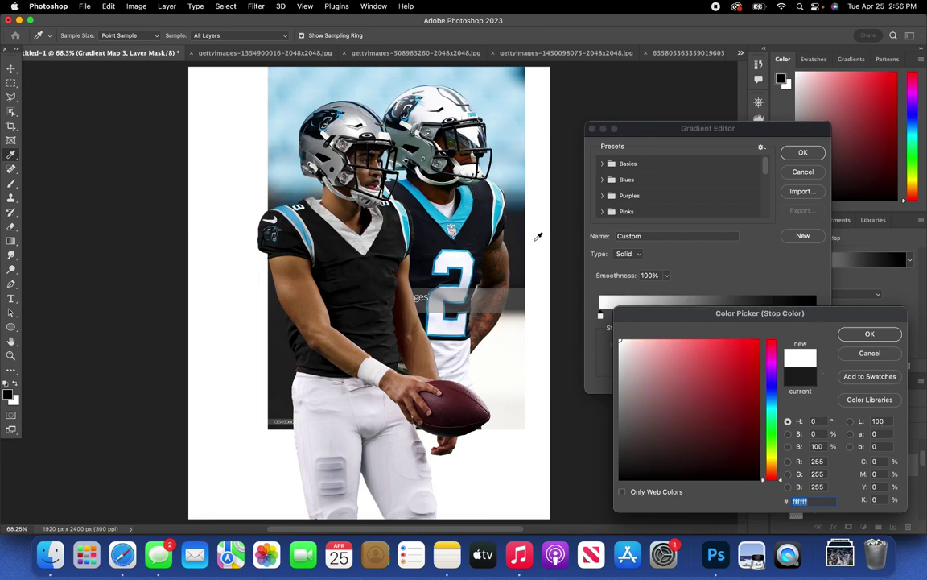
{"action": "left_click", "coordinate": [882, 357]}
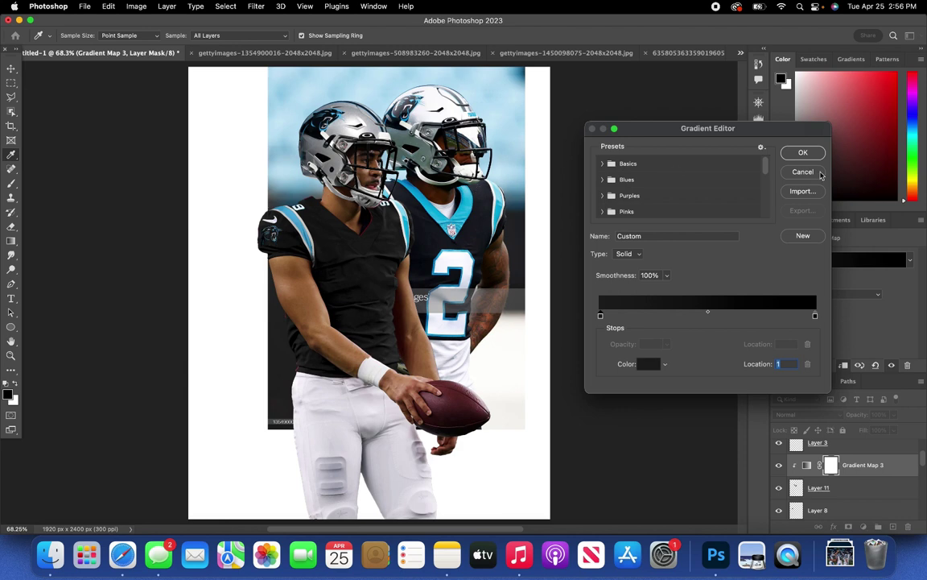
{"action": "left_click", "coordinate": [804, 172]}
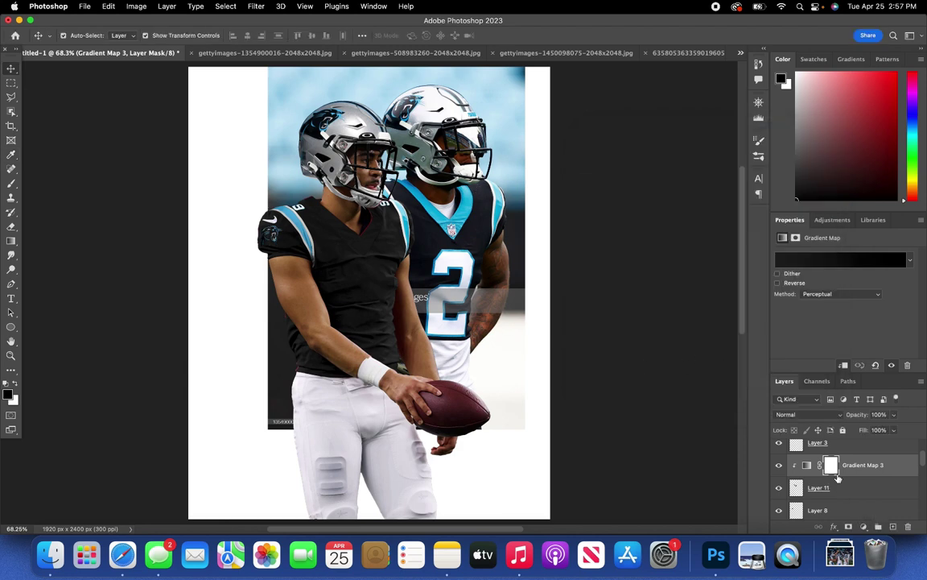
- Set the clipped gradient map's first stop to dark teal #006d8a, darkened from a colour sampled on the reference player's collar
{"action": "left_click", "coordinate": [806, 466]}
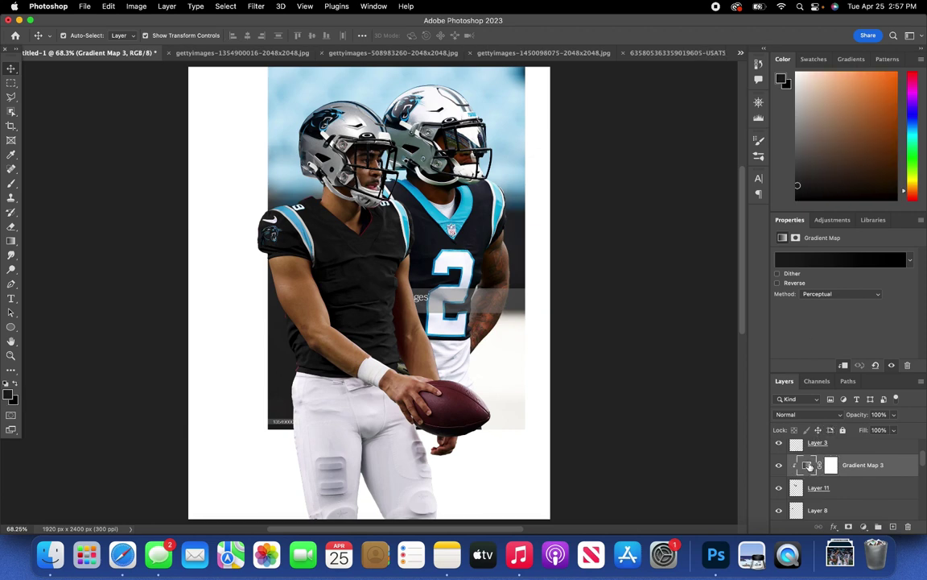
{"action": "left_click", "coordinate": [823, 261]}
{"action": "left_click", "coordinate": [600, 315]}
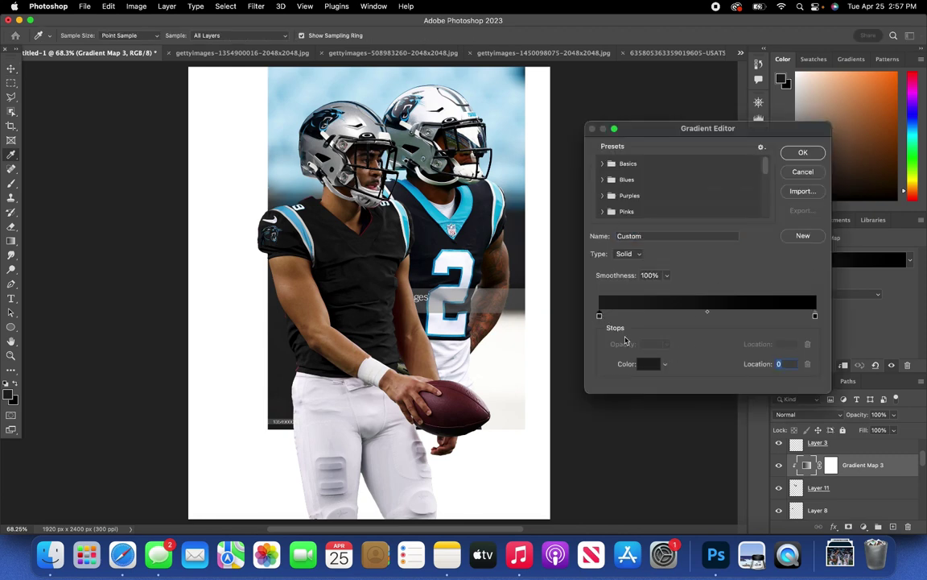
{"action": "left_click", "coordinate": [649, 365]}
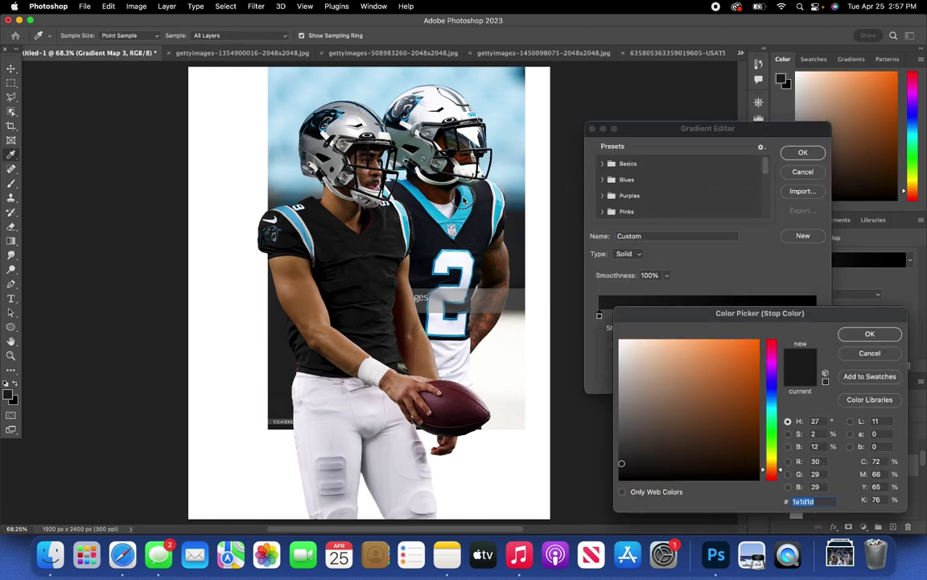
{"action": "left_click", "coordinate": [417, 182]}
{"action": "left_click", "coordinate": [463, 201]}
{"action": "left_click", "coordinate": [512, 250]}
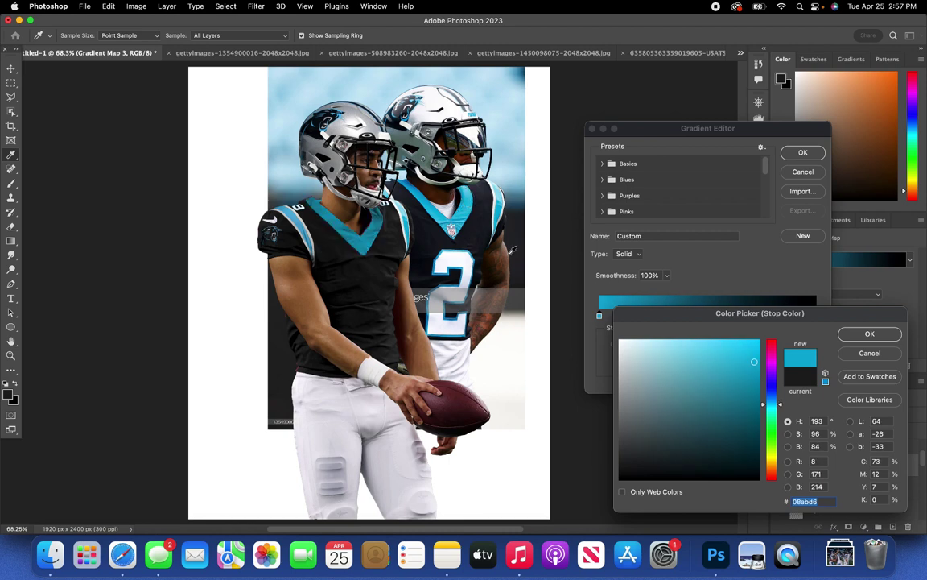
{"action": "mouse_move", "coordinate": [747, 366]}
{"action": "left_mouse_down"}
{"action": "mouse_move", "coordinate": [735, 402]}
{"action": "mouse_move", "coordinate": [744, 402]}
{"action": "mouse_move", "coordinate": [736, 386]}
{"action": "mouse_move", "coordinate": [733, 394]}
{"action": "left_mouse_up"}
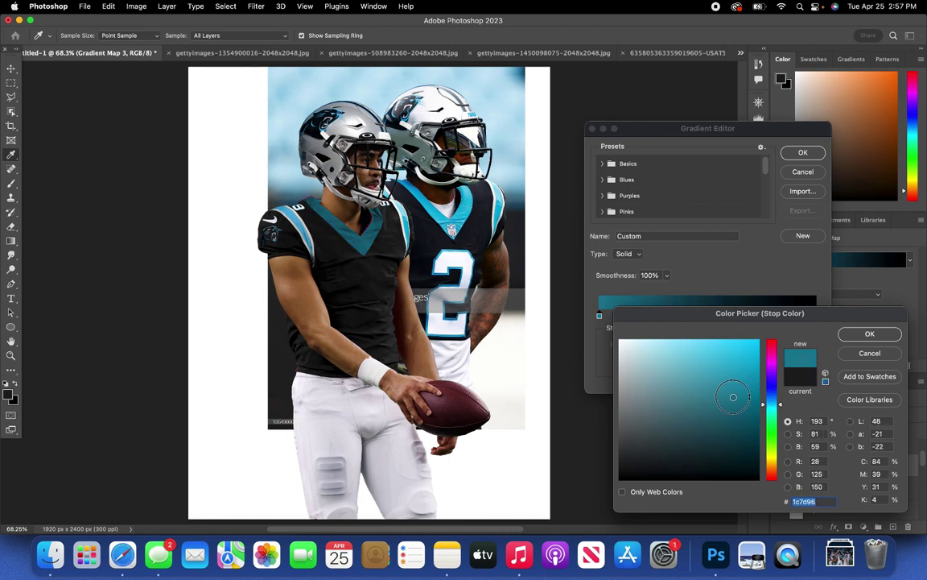
{"action": "left_click", "coordinate": [869, 333]}
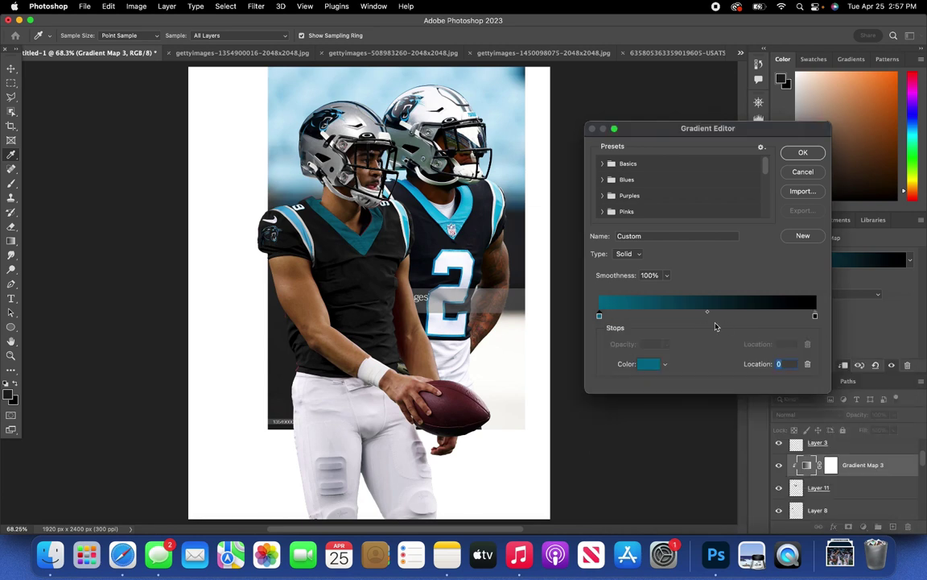
- Add a middle stop at 54% to the collar gradient and colour it turquoise sampled from the reference player's collar
{"action": "left_click", "coordinate": [715, 316]}
{"action": "left_click", "coordinate": [649, 363]}
{"action": "left_click", "coordinate": [463, 211]}
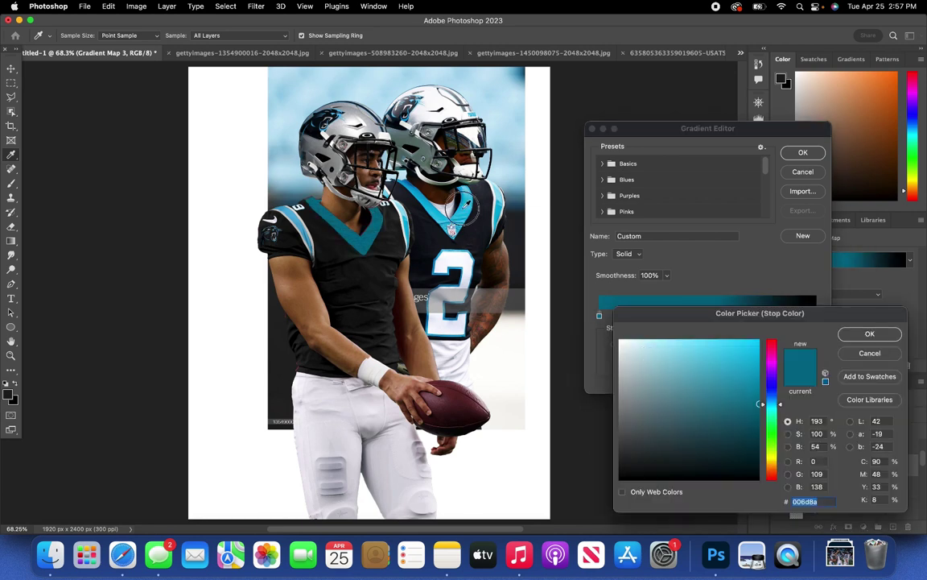
{"action": "left_click", "coordinate": [870, 335]}
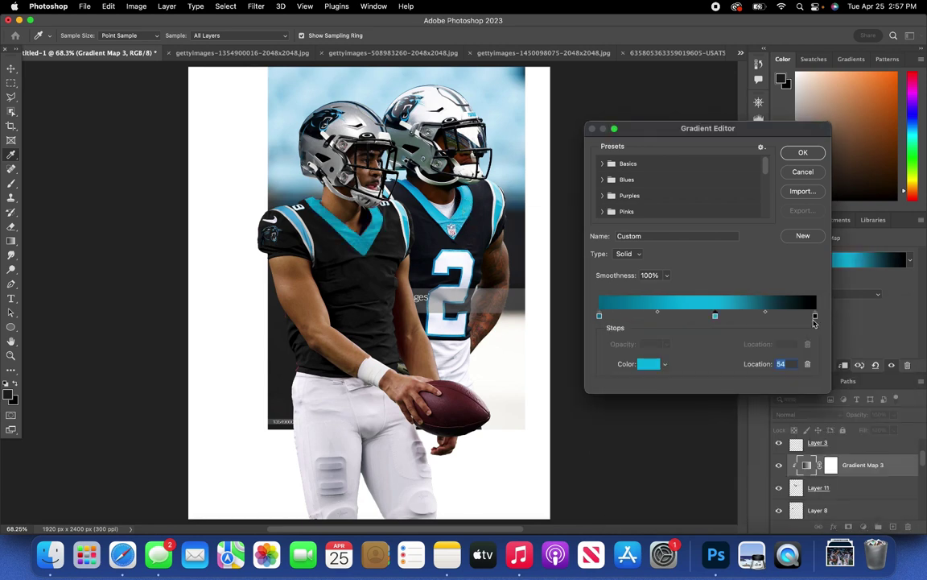
- Set the collar gradient's end stop to white, move the turquoise stop to 38% and apply the gradient
{"action": "left_click", "coordinate": [815, 316]}
{"action": "left_click", "coordinate": [649, 364]}
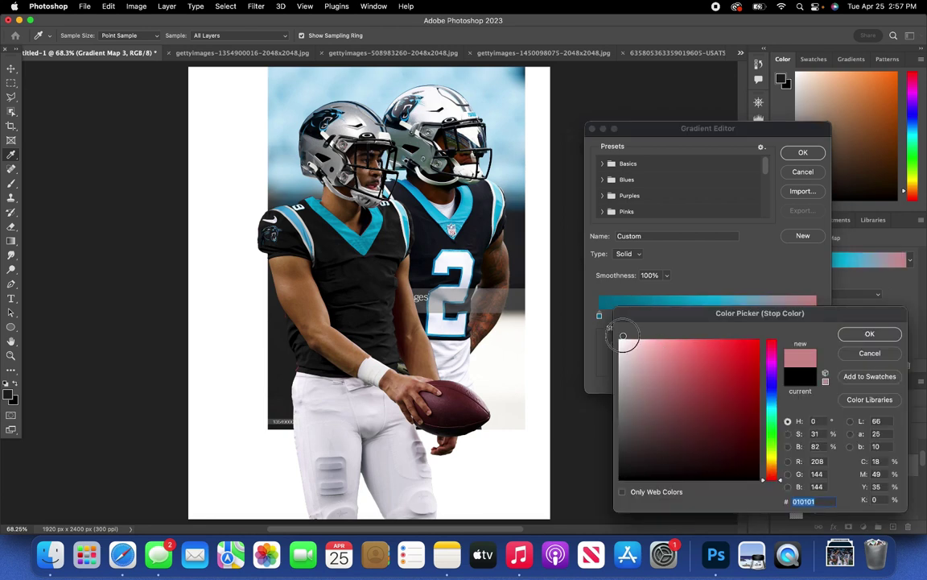
{"action": "left_click_drag", "start_coordinate": [621, 340], "coordinate": [547, 270]}
{"action": "left_click", "coordinate": [889, 339]}
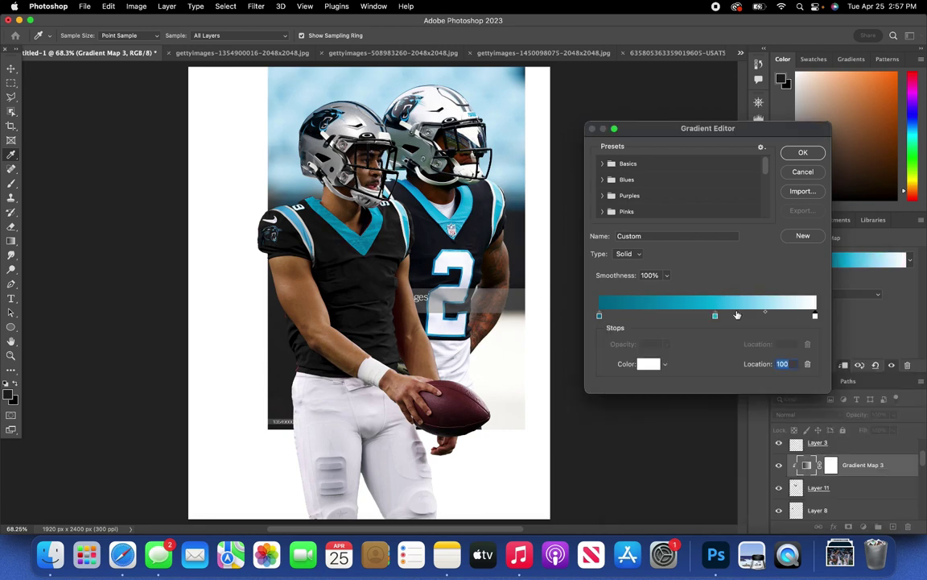
{"action": "left_click_drag", "start_coordinate": [714, 317], "coordinate": [680, 316]}
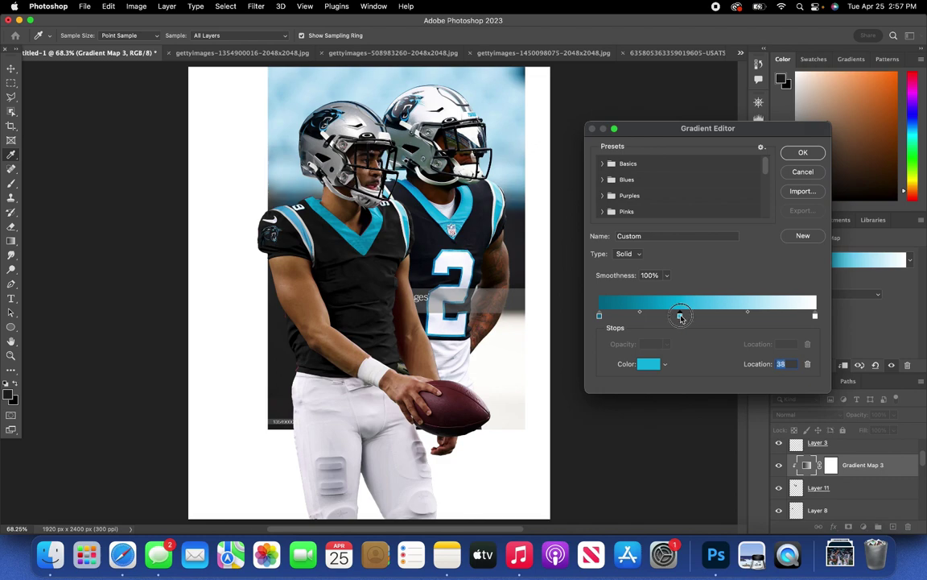
{"action": "left_click", "coordinate": [802, 153]}
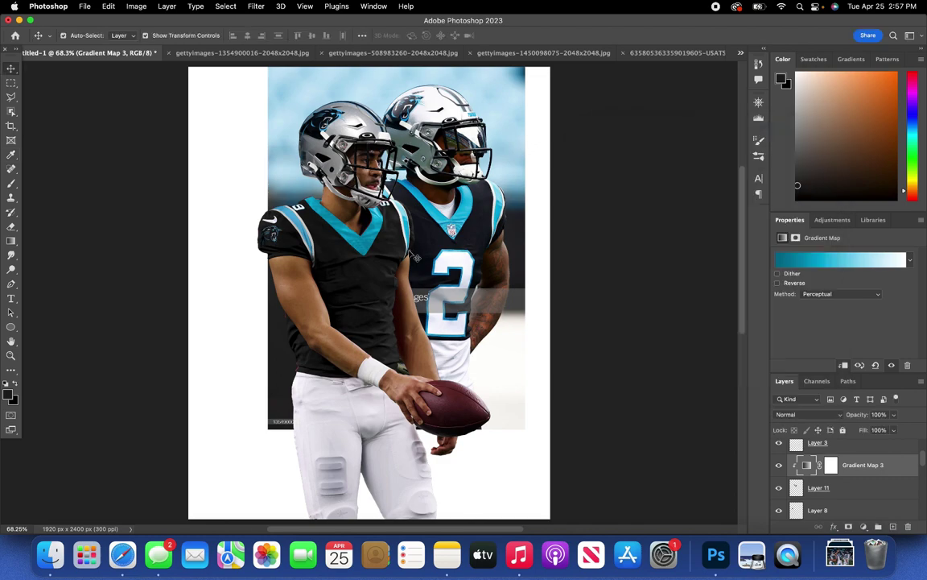
- Reopen the collar gradient, move the turquoise stop to about 32% and set the midpoint between turquoise and white to 27%
{"action": "scroll", "coordinate": [414, 256], "scroll_direction": "up", "scroll_amount": 5}
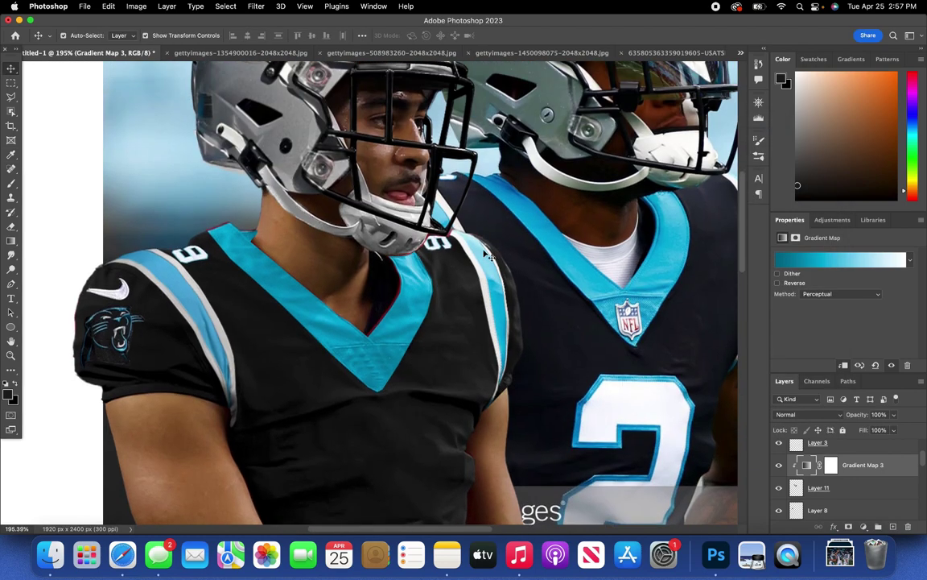
{"action": "left_click", "coordinate": [821, 258]}
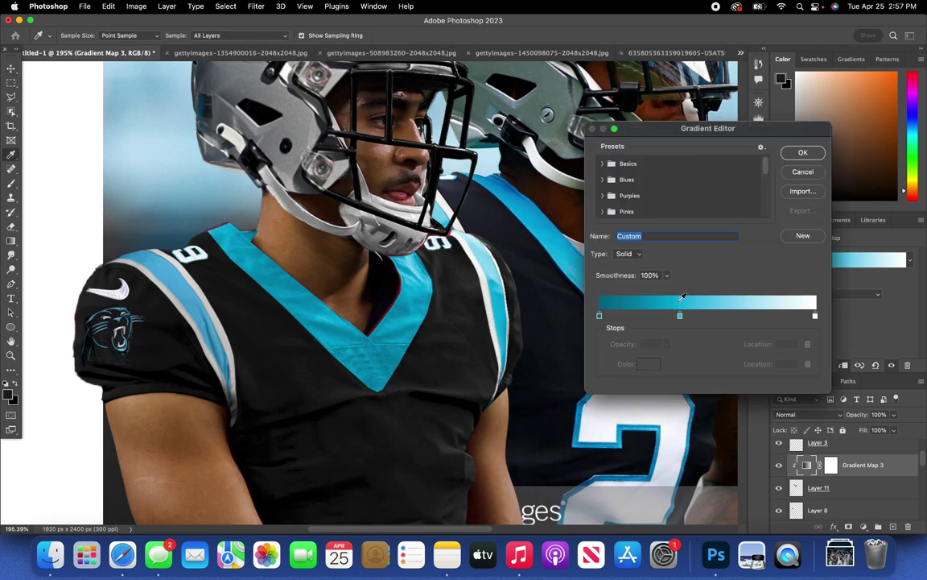
{"action": "mouse_move", "coordinate": [679, 319]}
{"action": "left_mouse_down"}
{"action": "mouse_move", "coordinate": [660, 318]}
{"action": "mouse_move", "coordinate": [667, 316]}
{"action": "left_mouse_up"}
{"action": "scroll", "coordinate": [191, 305], "scroll_direction": "down", "scroll_amount": 2}
{"action": "scroll", "coordinate": [192, 304], "scroll_direction": "right", "scroll_amount": 1}
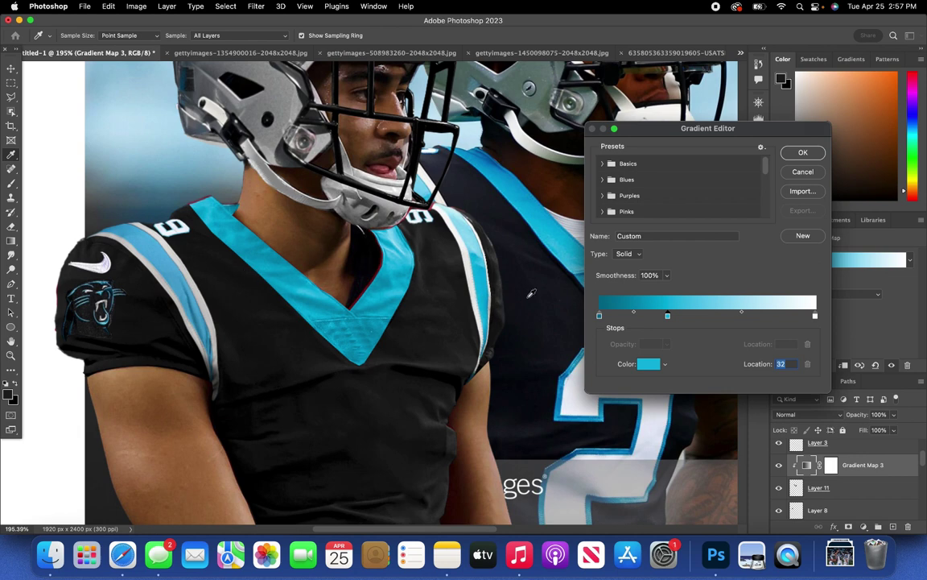
{"action": "left_click_drag", "start_coordinate": [668, 316], "coordinate": [680, 320]}
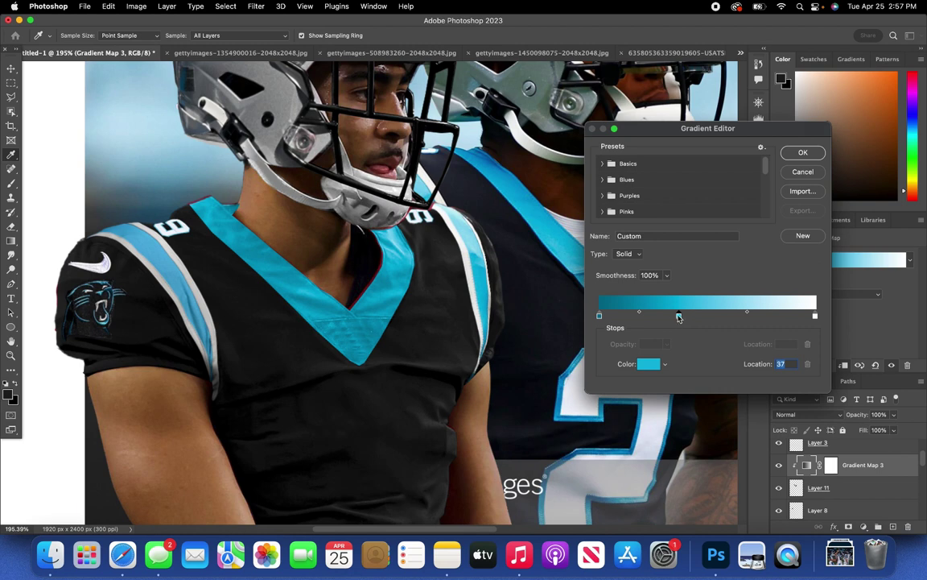
{"action": "left_click", "coordinate": [664, 316]}
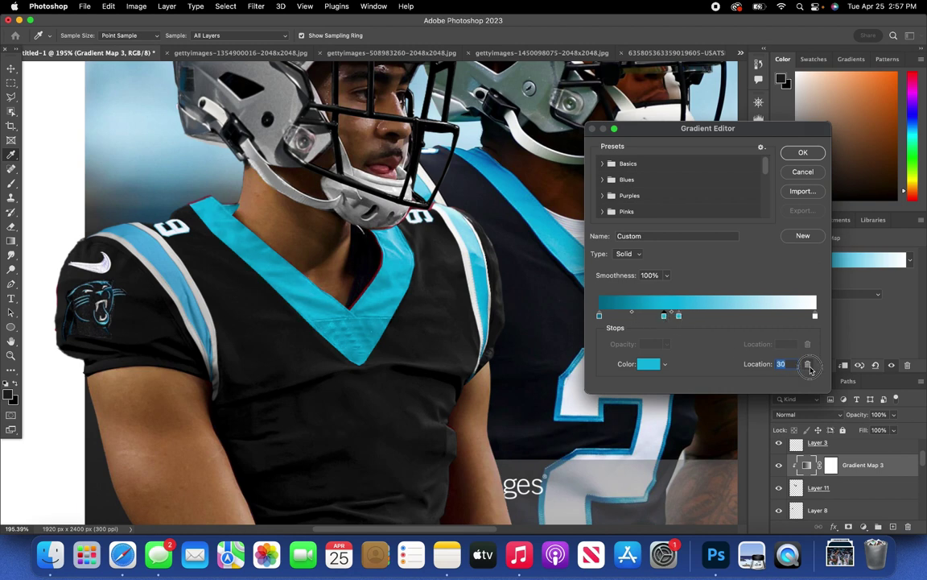
{"action": "mouse_move", "coordinate": [664, 315]}
{"action": "left_mouse_down"}
{"action": "mouse_move", "coordinate": [676, 317]}
{"action": "mouse_move", "coordinate": [601, 315]}
{"action": "mouse_move", "coordinate": [667, 316]}
{"action": "left_mouse_up"}
{"action": "left_click_drag", "start_coordinate": [740, 314], "coordinate": [710, 313]}
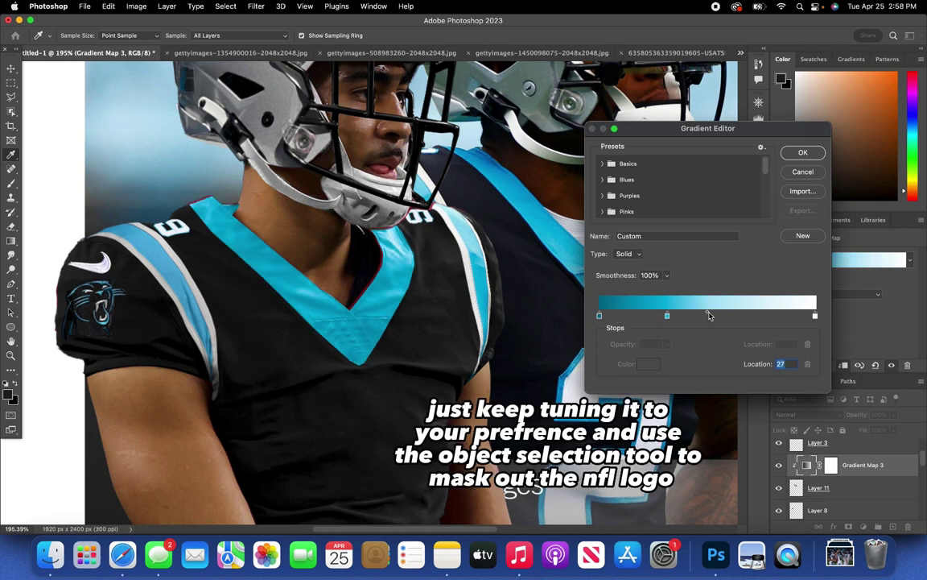
- Shift the dark teal stop slightly inward, add a darker stop at the gradient's start and move the turquoise stop closer to them
{"action": "left_click", "coordinate": [666, 316]}
{"action": "mouse_move", "coordinate": [599, 315]}
{"action": "left_mouse_down"}
{"action": "mouse_move", "coordinate": [619, 315]}
{"action": "mouse_move", "coordinate": [608, 316]}
{"action": "left_mouse_up"}
{"action": "double_click", "coordinate": [600, 316]}
{"action": "key", "text": "Return"}
{"action": "left_click_drag", "start_coordinate": [630, 312], "coordinate": [655, 316]}
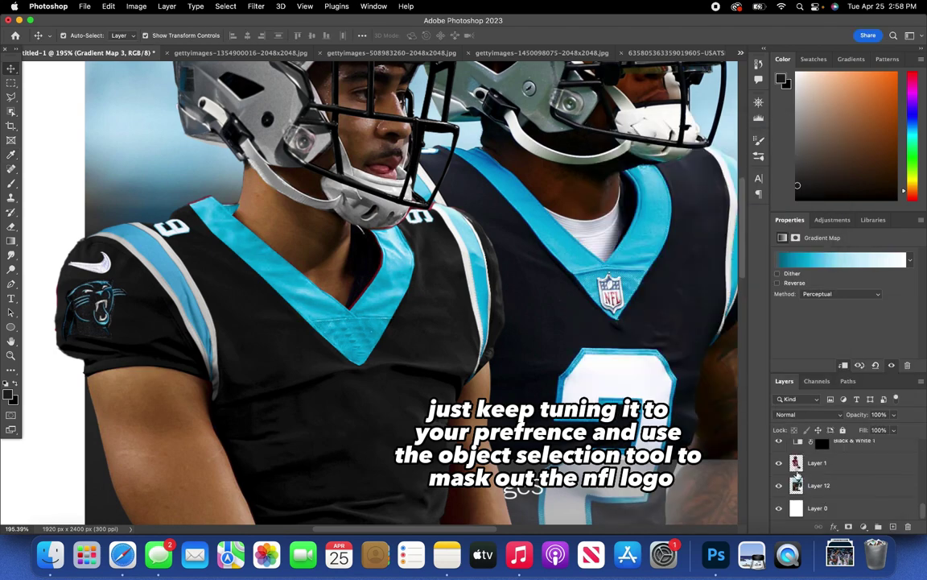
- Fine-tune the collar gradient's stop colours, with turquoise #09b6de for the middle stop, and apply the gradient
{"action": "scroll", "coordinate": [539, 311], "scroll_direction": "up", "scroll_amount": 5}
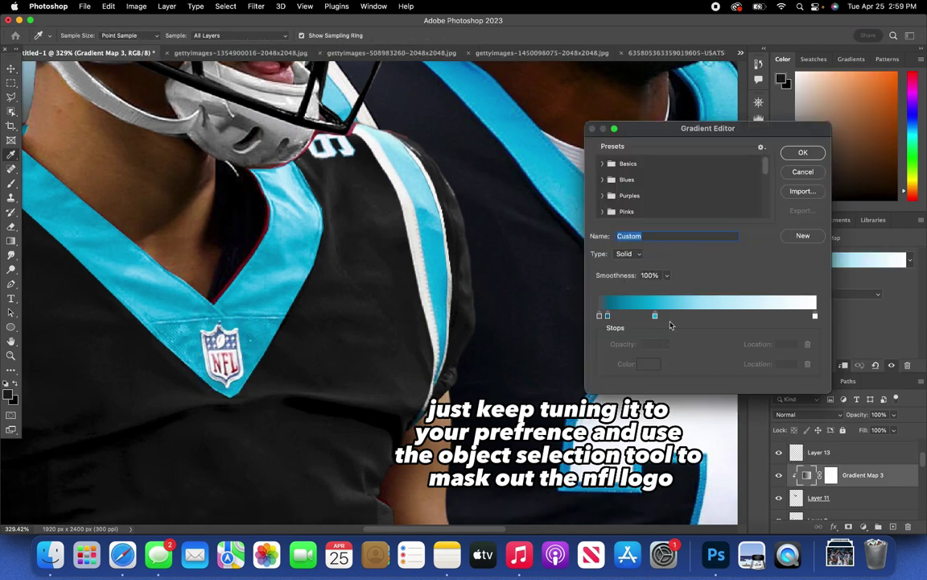
{"action": "double_click", "coordinate": [654, 316]}
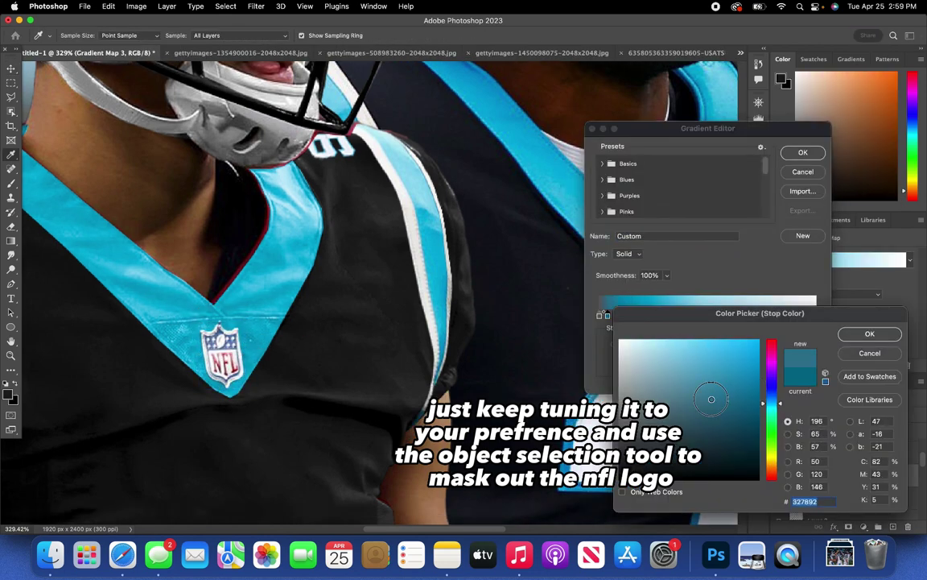
{"action": "double_click", "coordinate": [661, 316]}
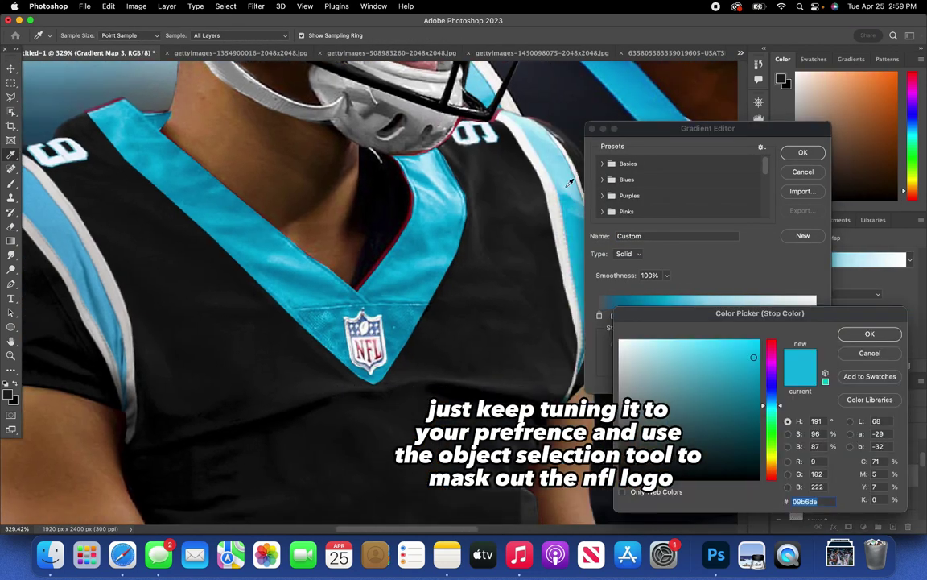
{"action": "key", "text": "Return"}
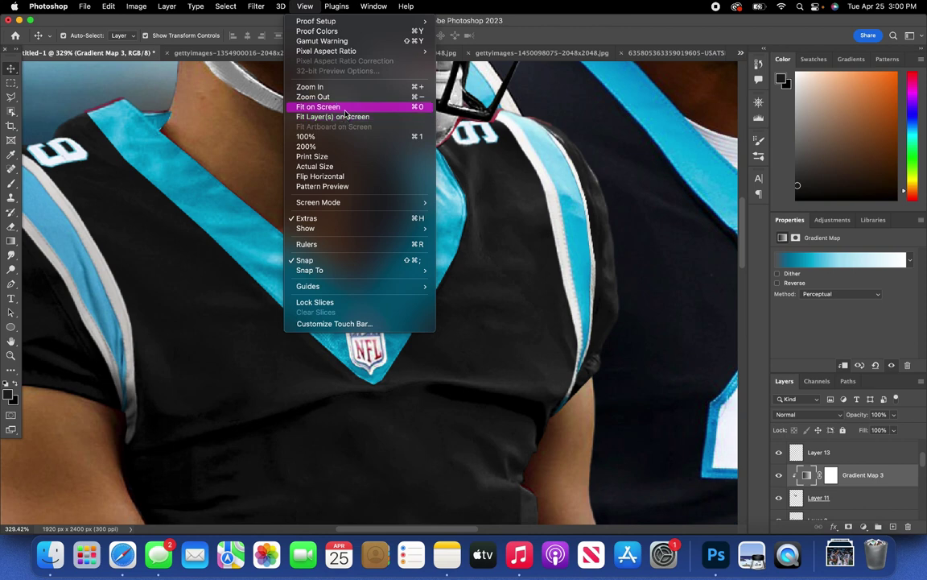
- Delete the reference player photo layer behind the cut-out player
{"action": "left_click", "coordinate": [313, 101]}
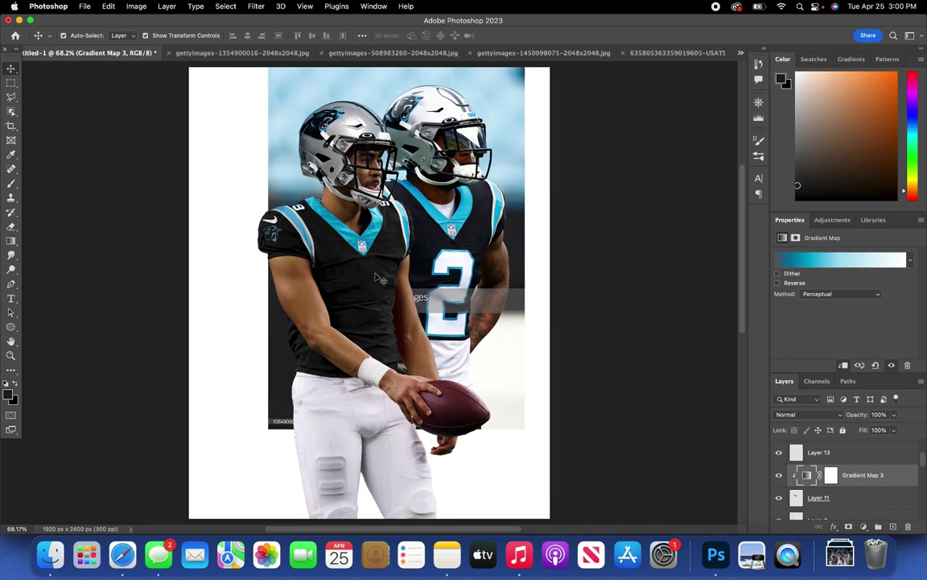
{"action": "scroll", "coordinate": [840, 495], "scroll_direction": "down", "scroll_amount": 5}
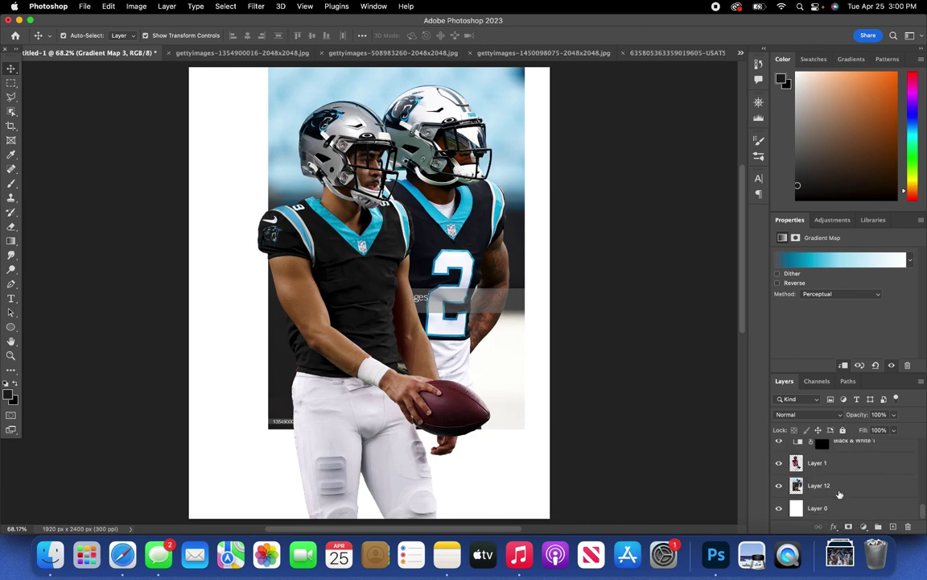
{"action": "left_click", "coordinate": [842, 488]}
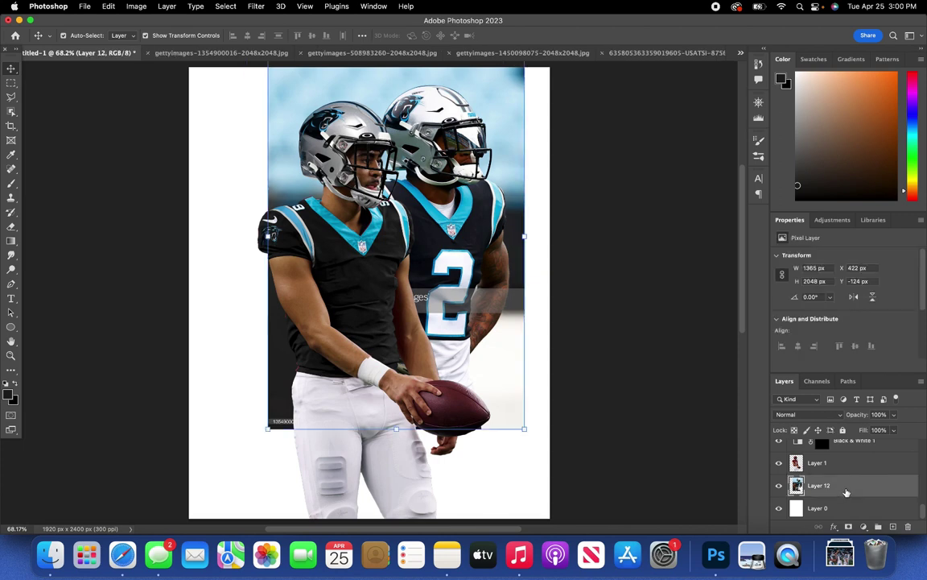
{"action": "key", "text": "Delete"}
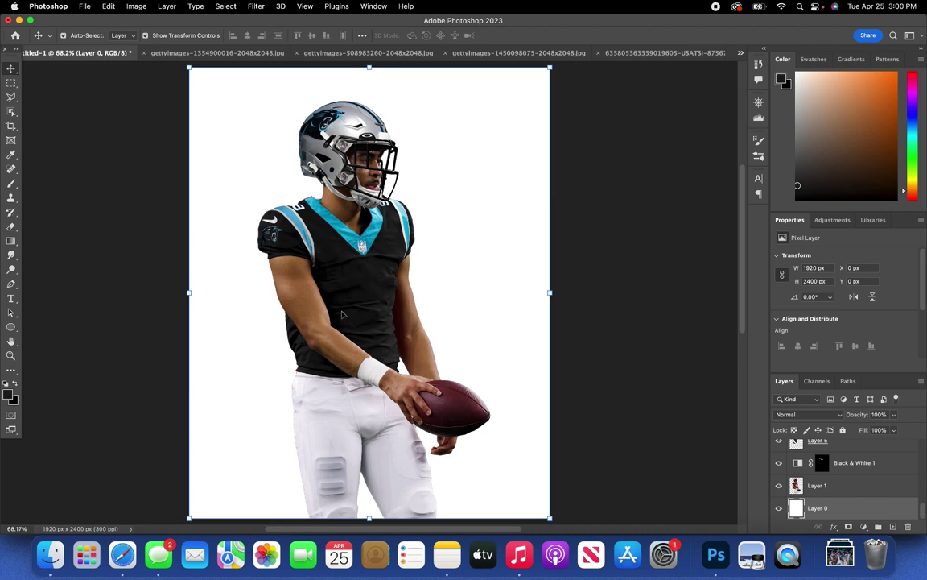
- Bring in the jersey number 9 from the USATSI reference photo, scale it to about 25.85% and place it on the chest
{"action": "left_click", "coordinate": [246, 53]}
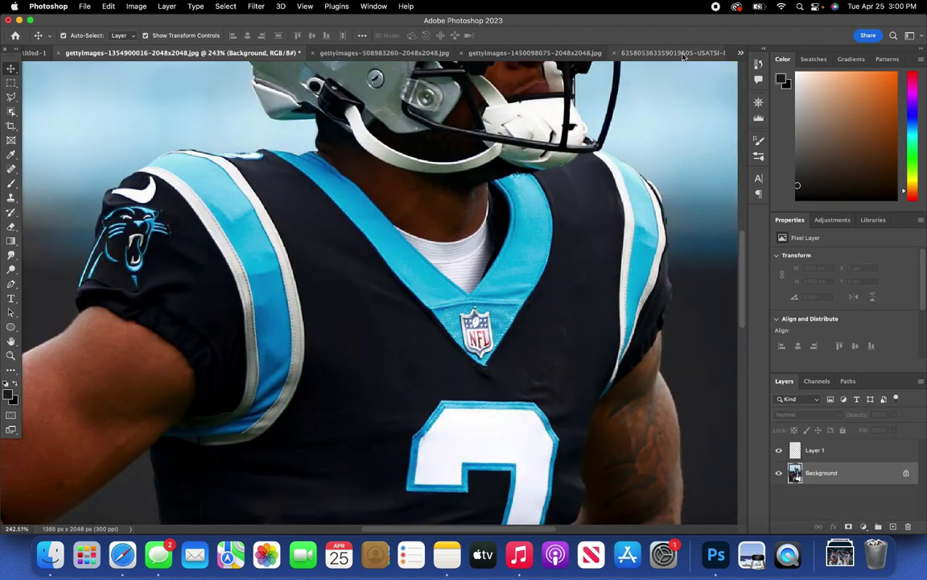
{"action": "left_click", "coordinate": [681, 53]}
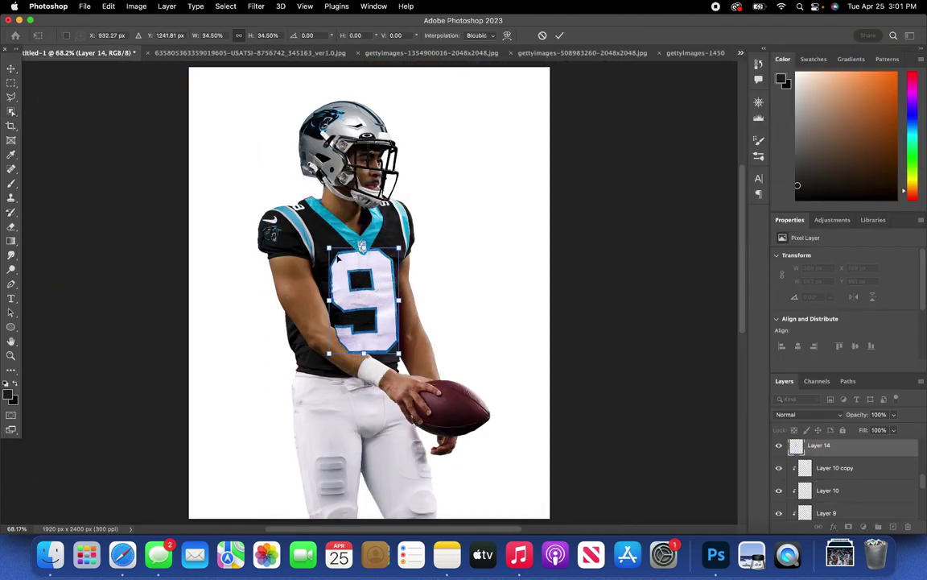
{"action": "left_click_drag", "start_coordinate": [368, 319], "coordinate": [404, 357]}
{"action": "left_click_drag", "start_coordinate": [384, 346], "coordinate": [384, 326]}
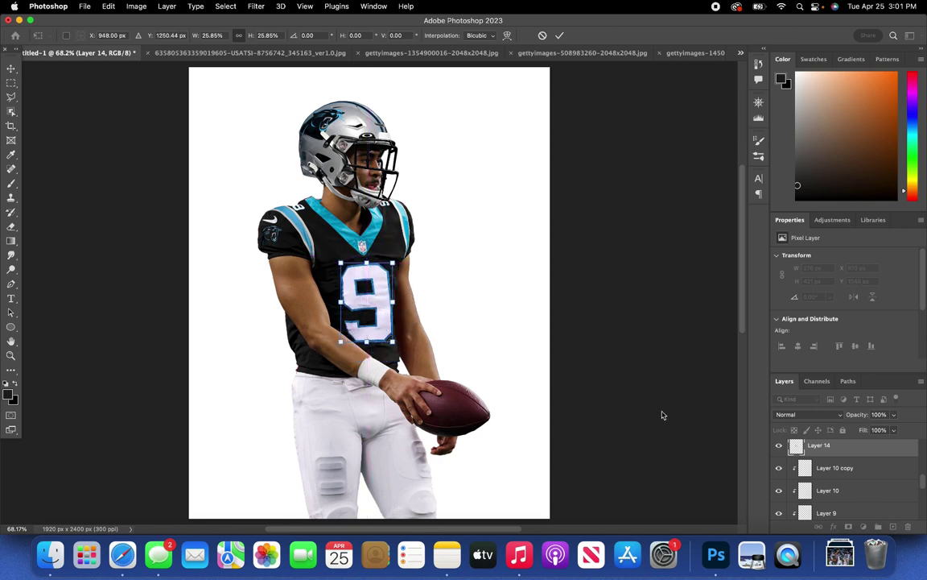
{"action": "key", "text": "Return"}
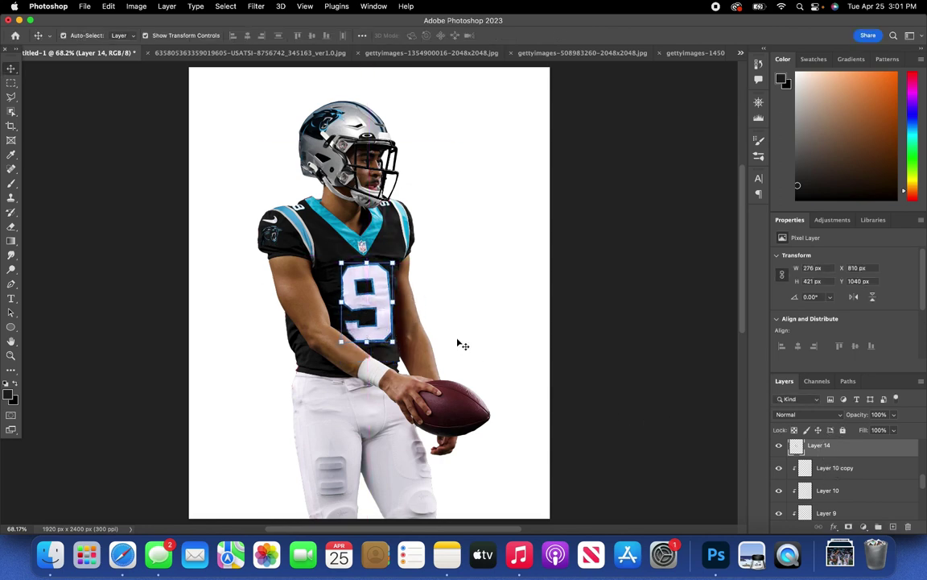
- Enlarge the chest number 9 slightly to about 101%, making it 279 × 425 px
{"action": "scroll", "coordinate": [457, 340], "scroll_direction": "up", "scroll_amount": 5}
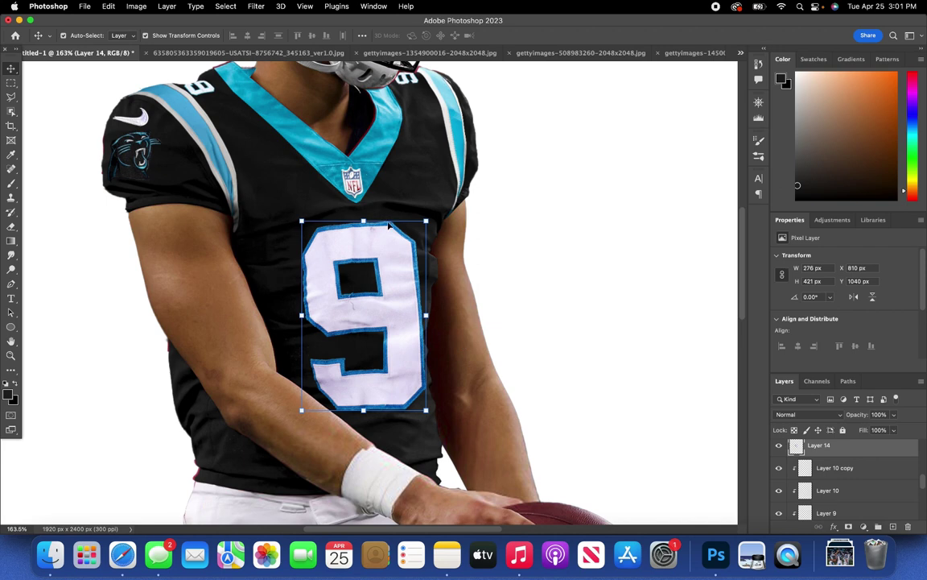
{"action": "mouse_move", "coordinate": [432, 220]}
{"action": "left_mouse_down"}
{"action": "mouse_move", "coordinate": [441, 207]}
{"action": "mouse_move", "coordinate": [440, 219]}
{"action": "left_mouse_up"}
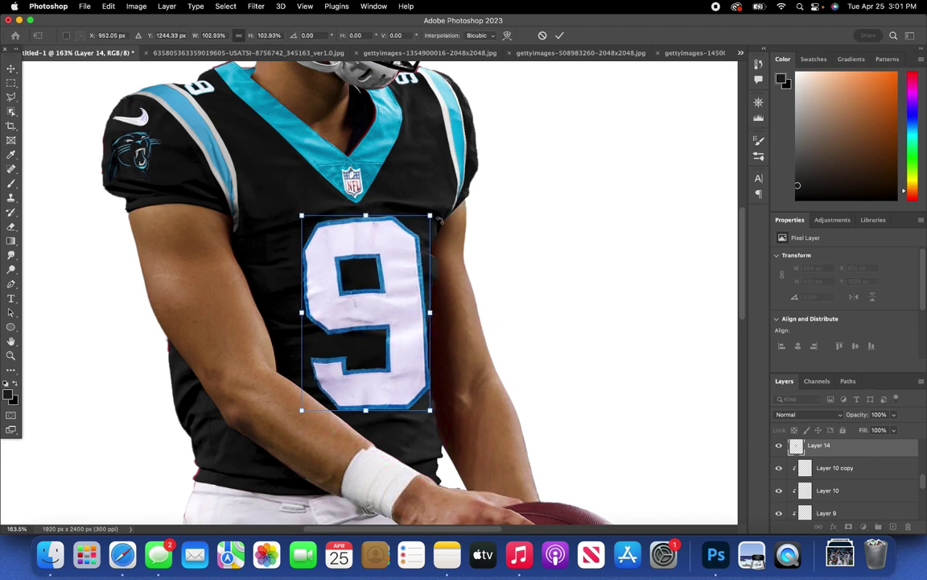
{"action": "left_click_drag", "start_coordinate": [433, 315], "coordinate": [431, 312]}
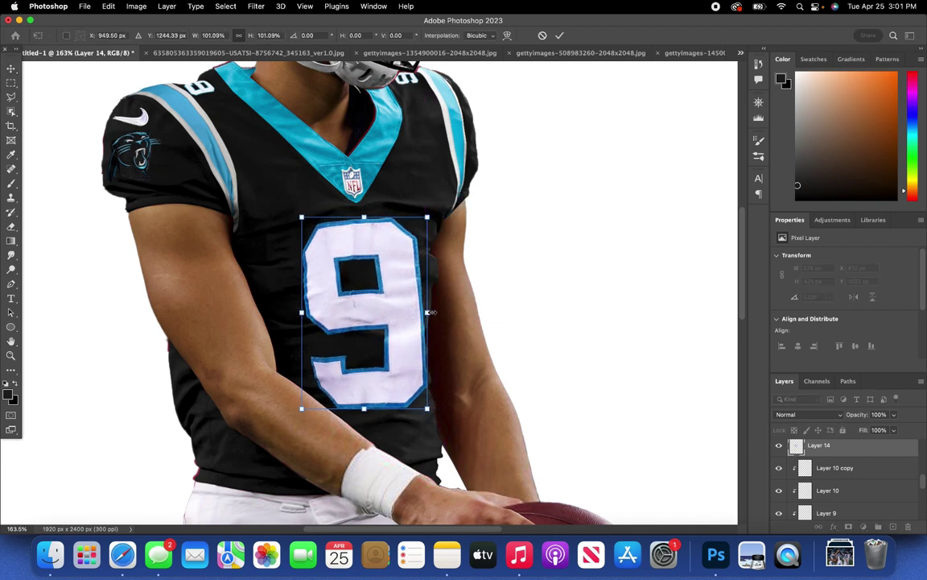
{"action": "key", "text": "Return"}
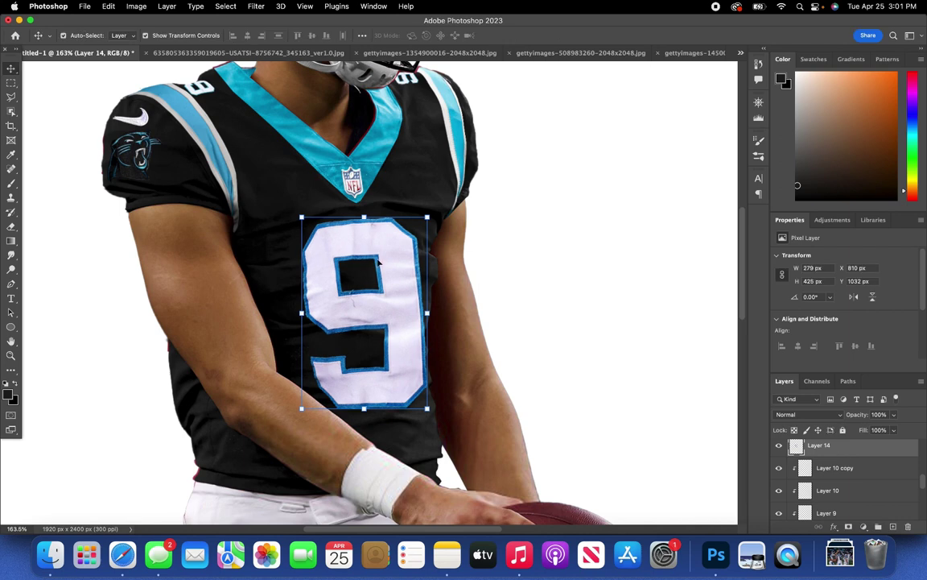
- Shift the chest number's hue slightly with Hue/Saturation so its blue outline matches the turquoise collar
{"action": "left_click", "coordinate": [108, 7]}
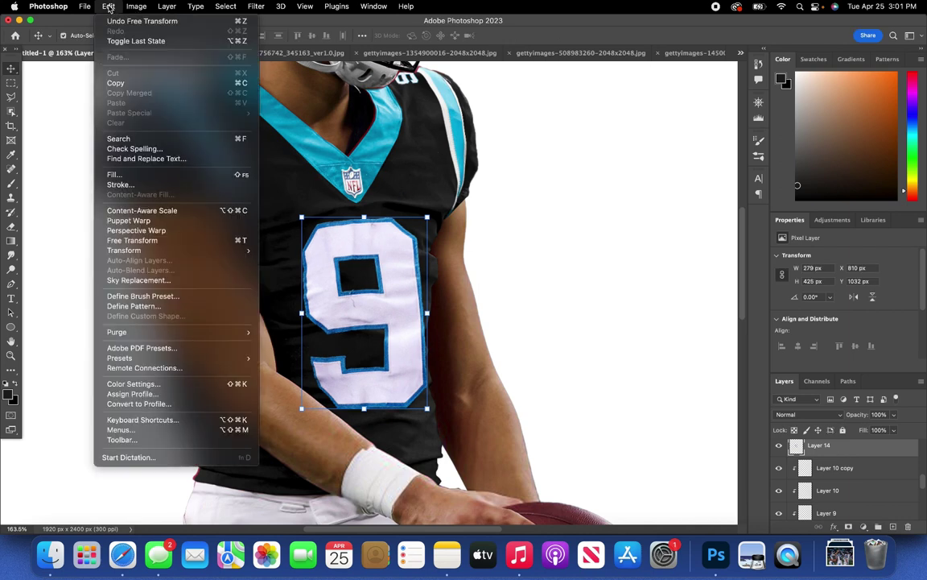
{"action": "mouse_move", "coordinate": [130, 8]}
{"action": "mouse_move", "coordinate": [161, 37]}
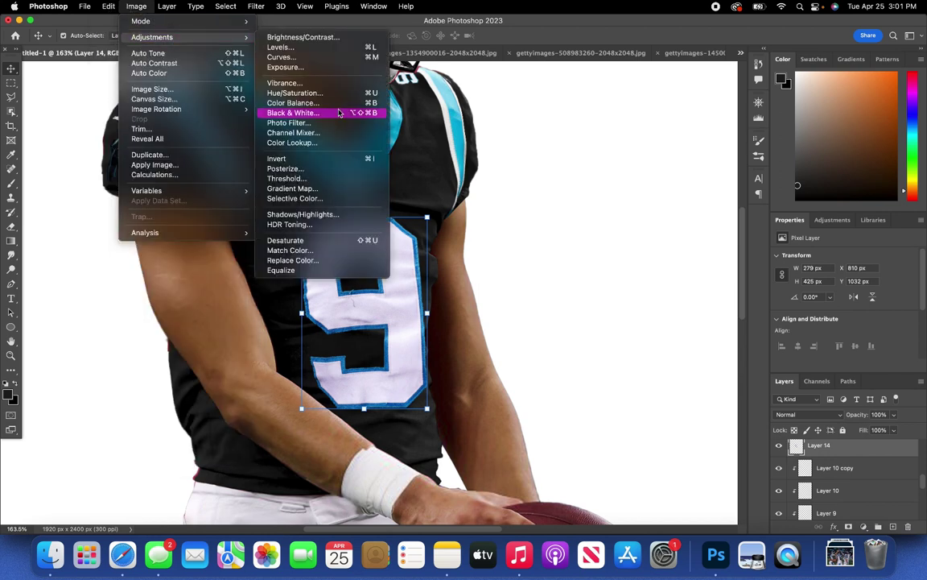
{"action": "left_click", "coordinate": [327, 95]}
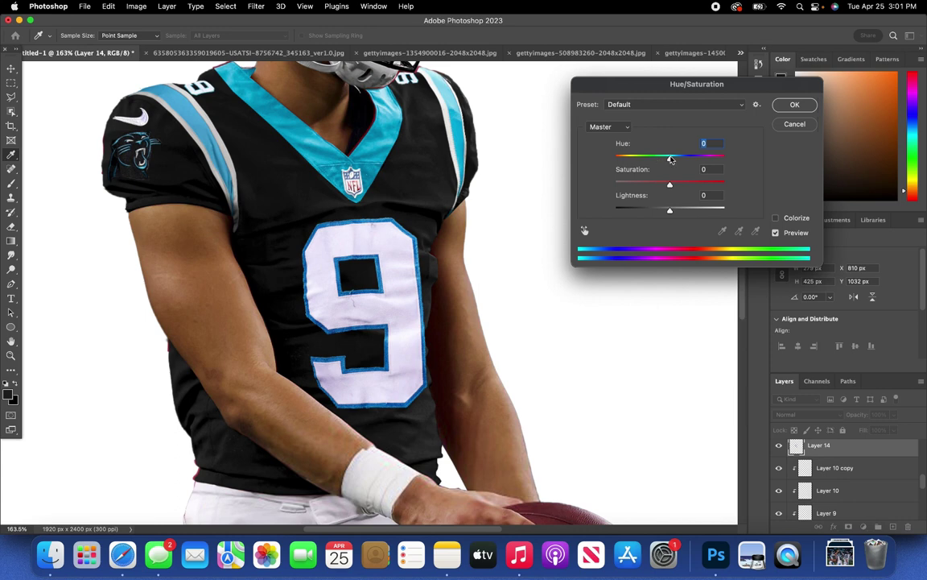
{"action": "left_click_drag", "start_coordinate": [672, 160], "coordinate": [667, 161]}
{"action": "left_click", "coordinate": [789, 108]}
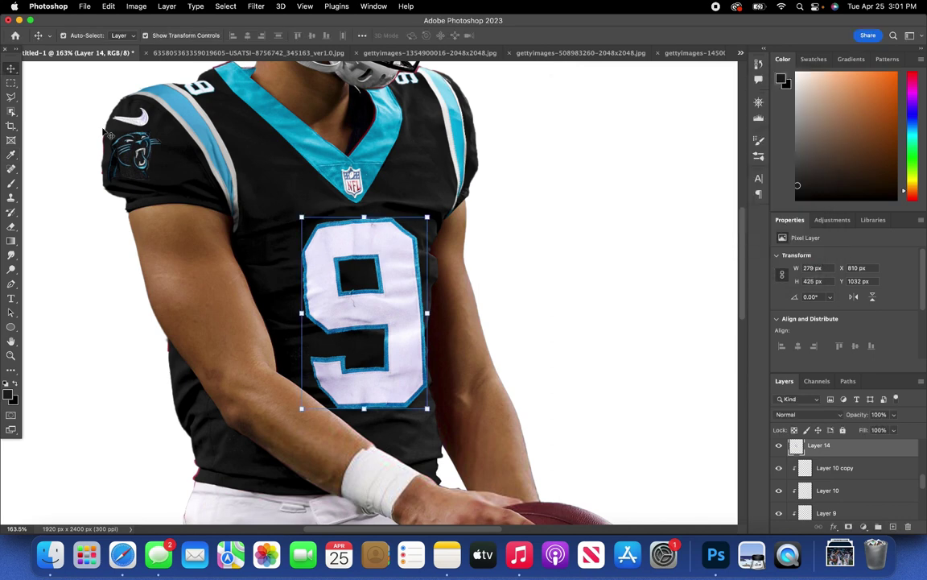
- Apply a perspective transform of about 6° that shortens the 9's far edge, and move it about 23 px up and 11 px sideways
{"action": "left_click", "coordinate": [98, 7]}
{"action": "mouse_move", "coordinate": [161, 250]}
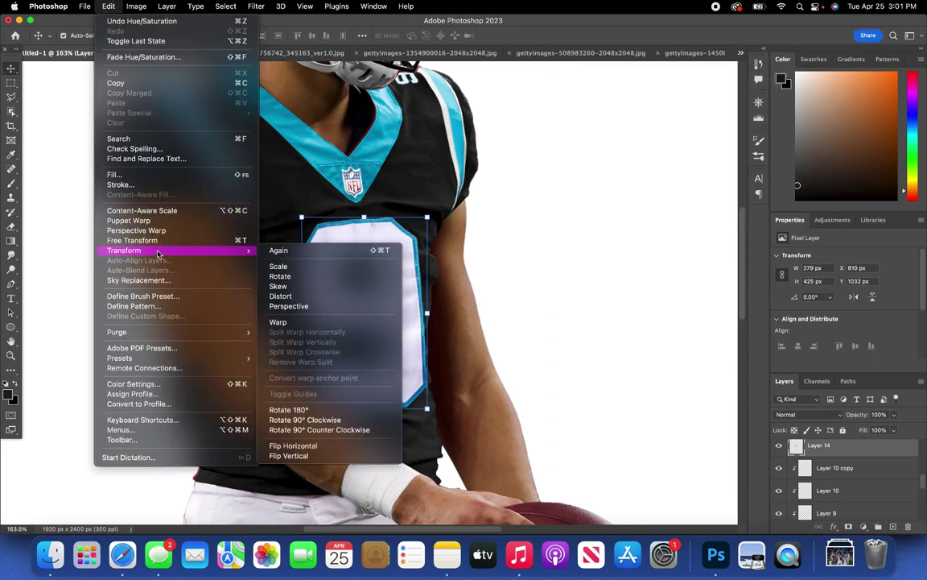
{"action": "left_click", "coordinate": [317, 306]}
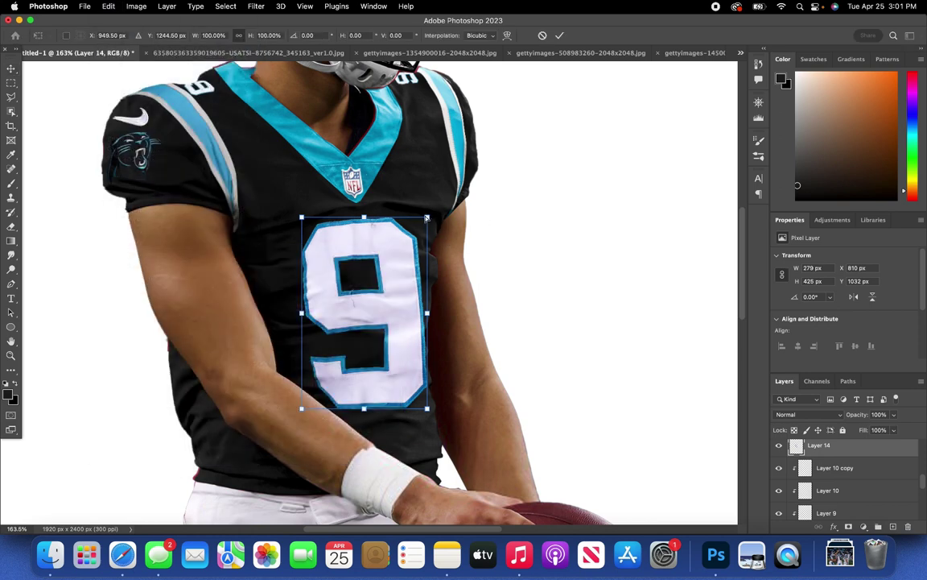
{"action": "mouse_move", "coordinate": [429, 218]}
{"action": "left_mouse_down"}
{"action": "mouse_move", "coordinate": [439, 258]}
{"action": "mouse_move", "coordinate": [425, 229]}
{"action": "left_mouse_up"}
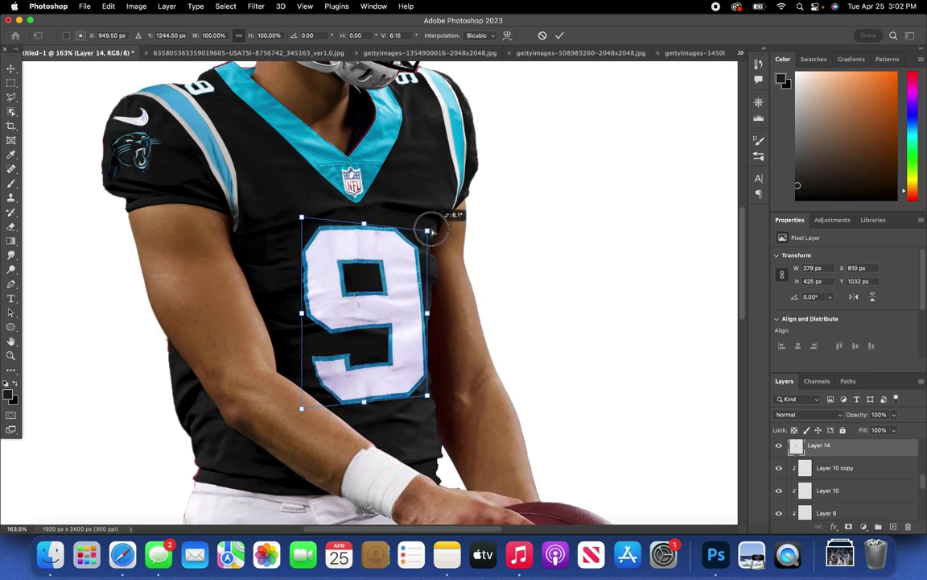
{"action": "key", "text": "Return"}
{"action": "left_click_drag", "start_coordinate": [379, 288], "coordinate": [387, 273]}
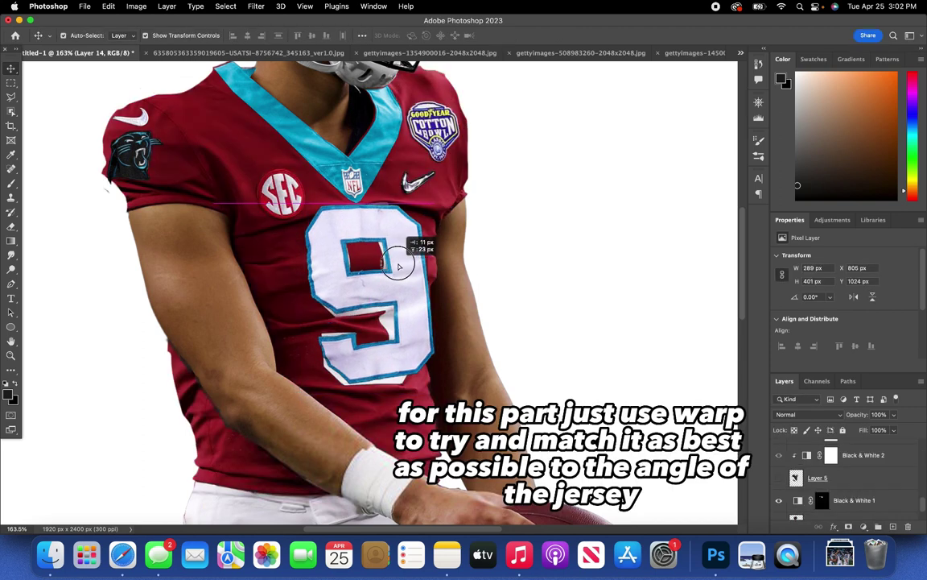
- Warp the number 9 to follow the angle of the original jersey number, narrowing it to about 231 px
{"action": "left_click", "coordinate": [108, 6]}
{"action": "left_click", "coordinate": [283, 316]}
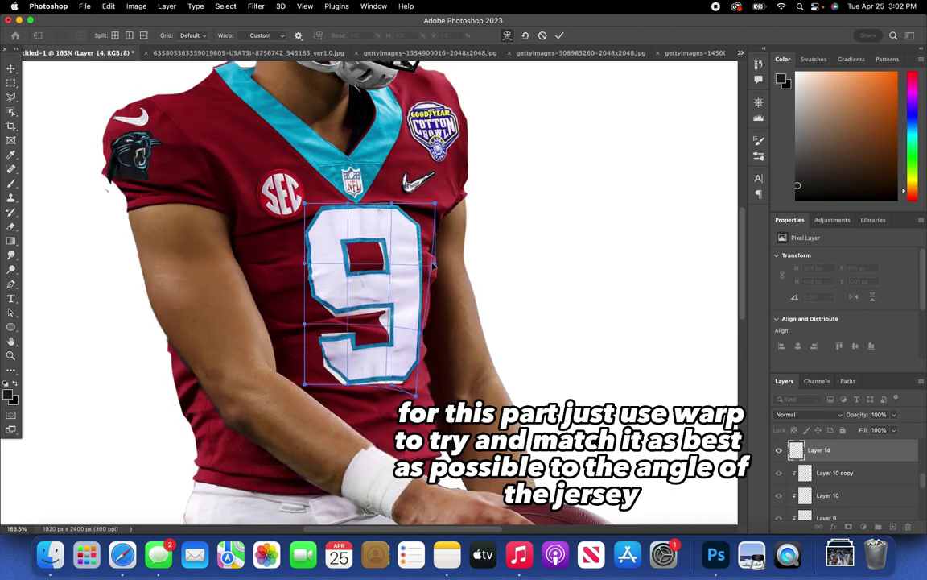
{"action": "left_click_drag", "start_coordinate": [409, 352], "coordinate": [404, 356]}
{"action": "left_click_drag", "start_coordinate": [425, 204], "coordinate": [430, 204]}
{"action": "left_click_drag", "start_coordinate": [350, 213], "coordinate": [306, 201]}
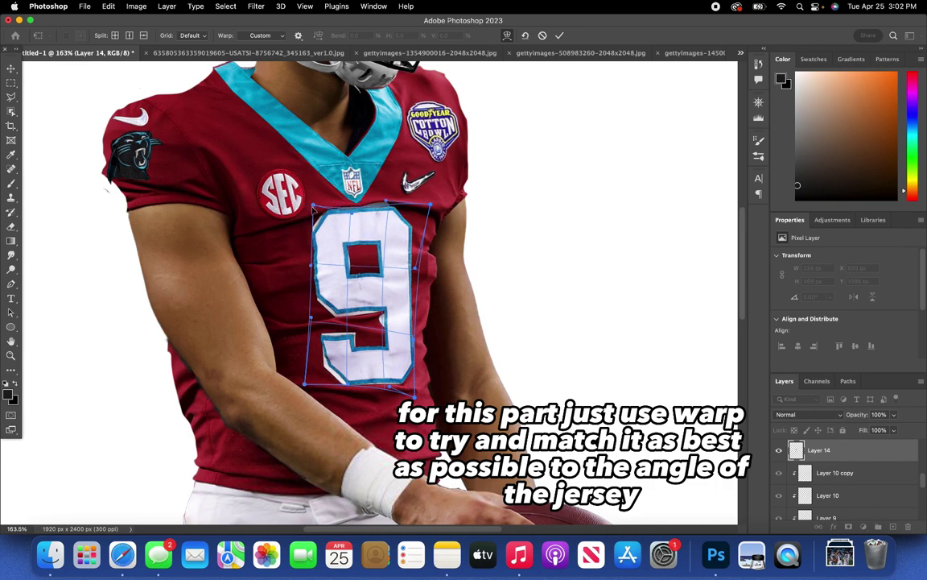
{"action": "left_click_drag", "start_coordinate": [415, 379], "coordinate": [434, 372]}
{"action": "key", "text": "Return"}
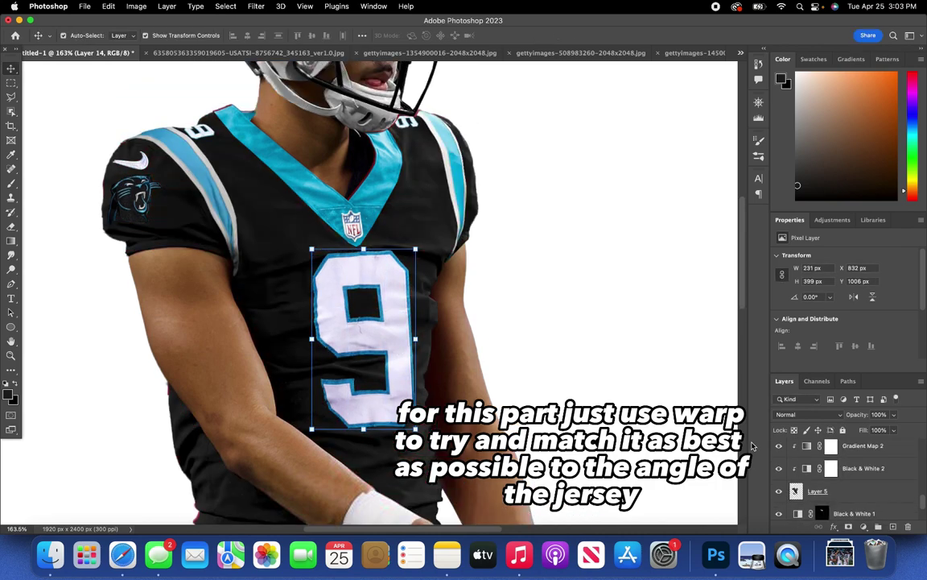
- Select the chest number's layer and scale the 9 up to about 105.5%
{"action": "key", "text": "ctrl+t"}
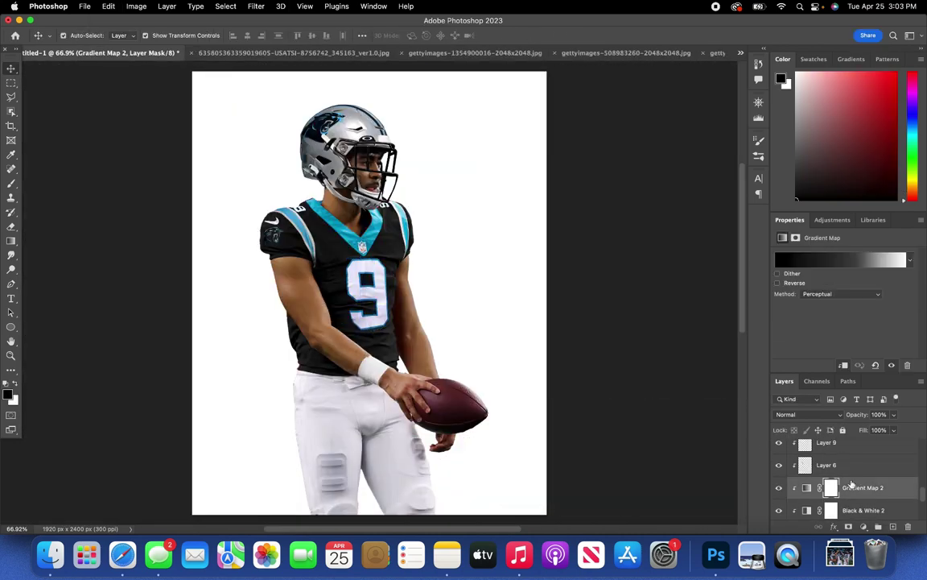
{"action": "scroll", "coordinate": [851, 484], "scroll_direction": "up", "scroll_amount": 5}
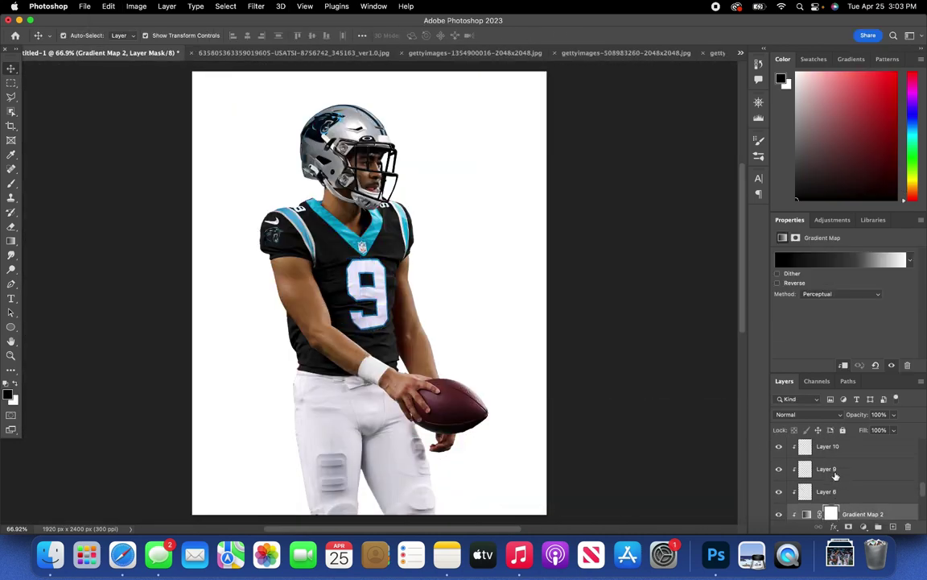
{"action": "left_click", "coordinate": [818, 463]}
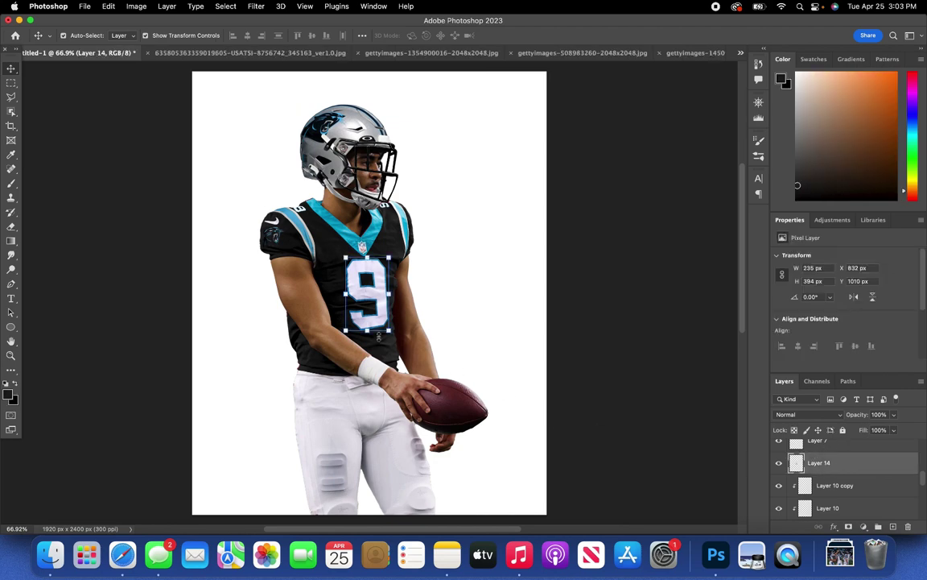
{"action": "left_click_drag", "start_coordinate": [368, 330], "coordinate": [368, 335]}
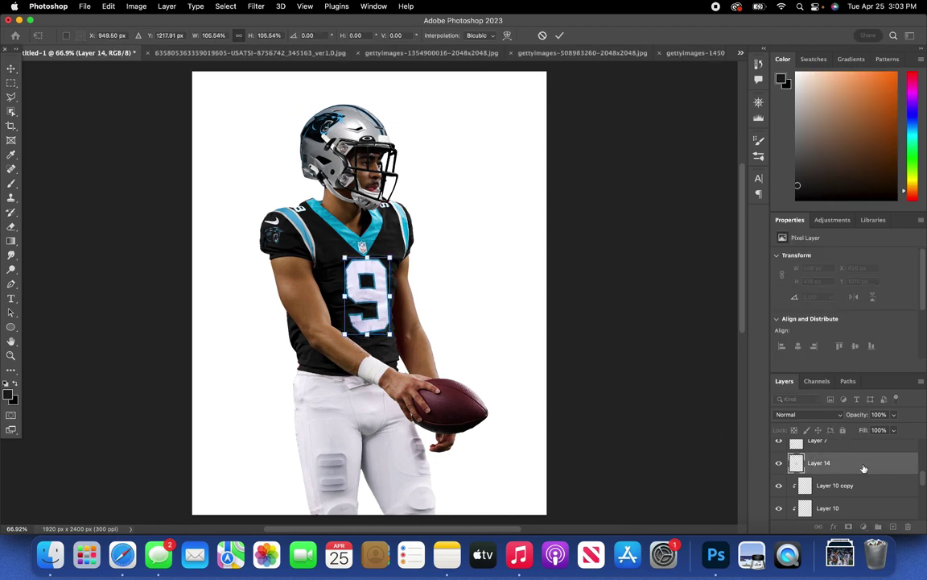
{"action": "key", "text": "Return"}
- Apply the scaling of the chest number 9 and rotate it by about -0.8°
{"action": "left_click", "coordinate": [846, 486]}
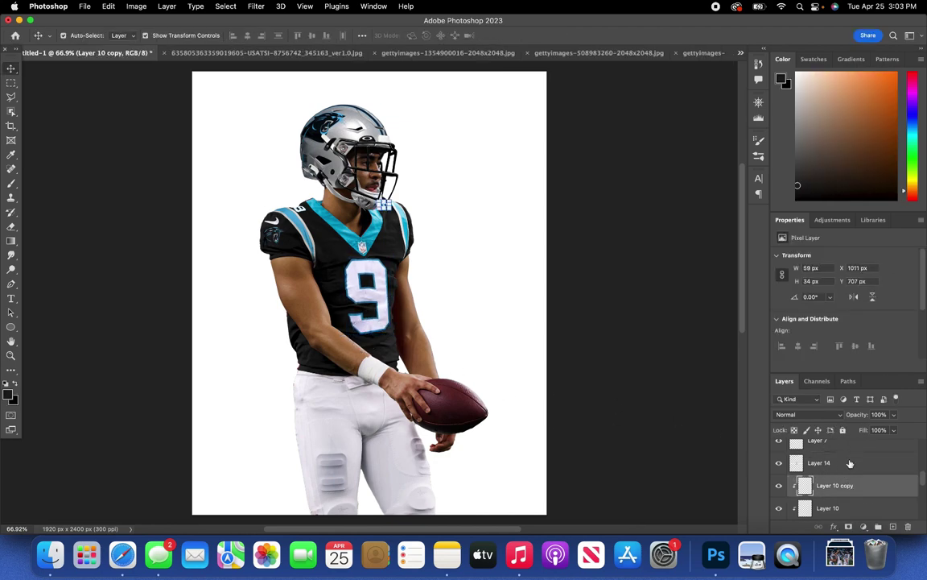
{"action": "left_click", "coordinate": [850, 463]}
{"action": "scroll", "coordinate": [412, 258], "scroll_direction": "up", "scroll_amount": 5}
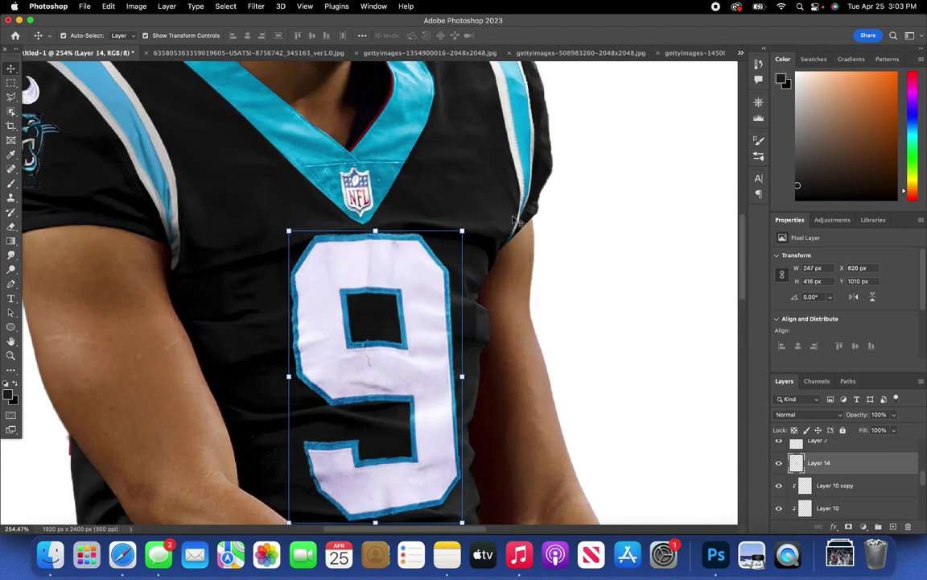
{"action": "left_click_drag", "start_coordinate": [438, 217], "coordinate": [440, 218]}
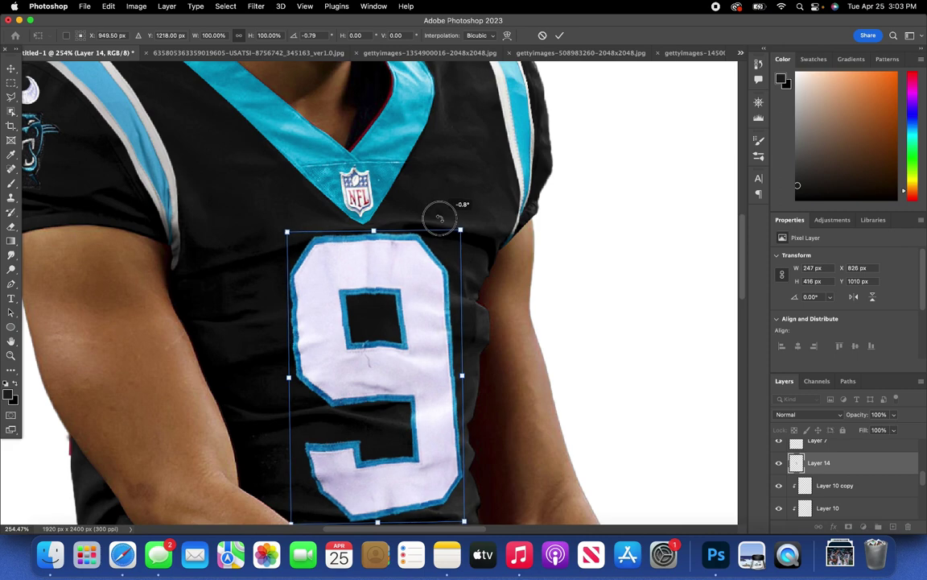
{"action": "scroll", "coordinate": [394, 286], "scroll_direction": "up", "scroll_amount": 6}
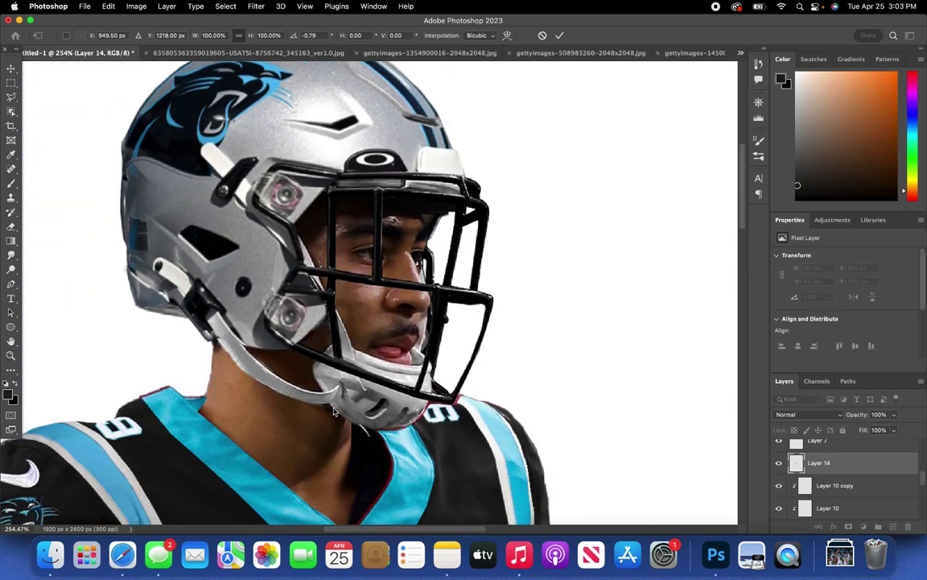
{"action": "scroll", "coordinate": [334, 411], "scroll_direction": "down", "scroll_amount": 6}
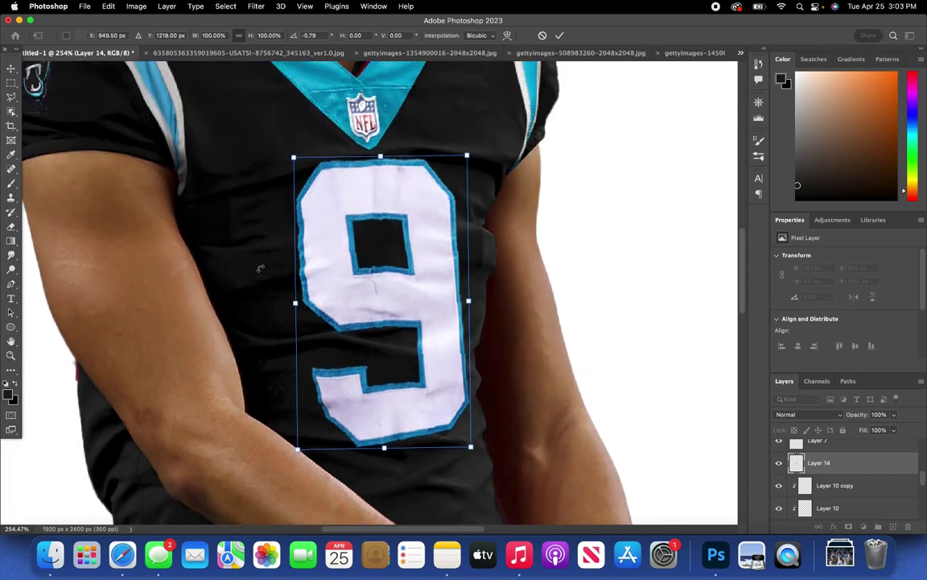
{"action": "key", "text": "Return"}
- Add a Black & White adjustment layer above the chest number and clip it to the number's layer
{"action": "left_click", "coordinate": [864, 526]}
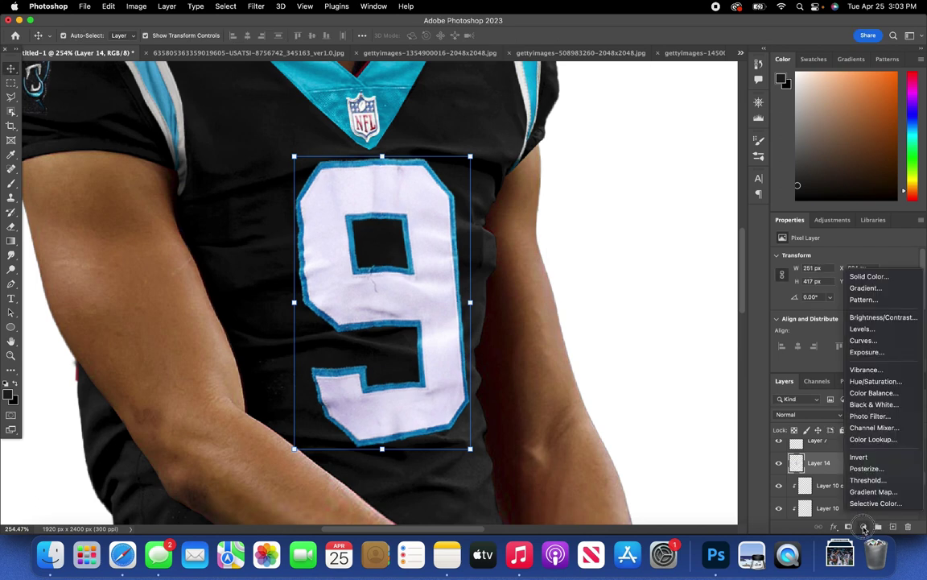
{"action": "left_click", "coordinate": [872, 404]}
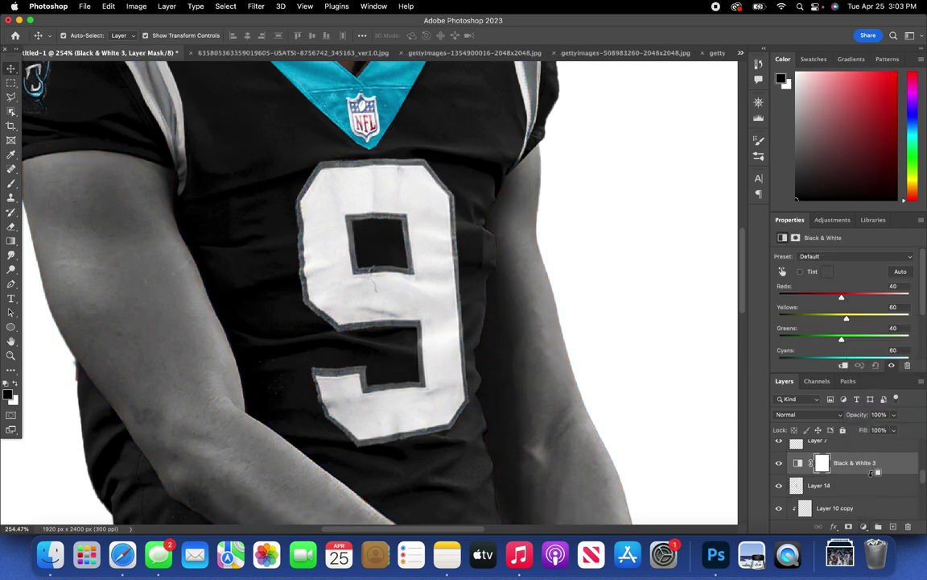
{"action": "left_click", "coordinate": [877, 473], "text": "alt"}
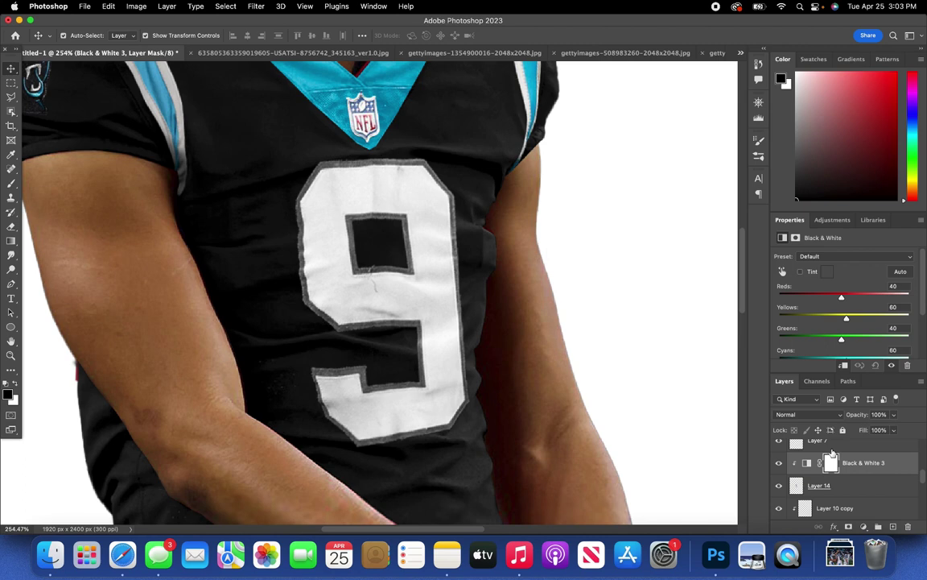
- Mask the Black & White effect off the 9's outline with a soft 22 px black brush at 100% flow to restore its blue
{"action": "key", "text": "b"}
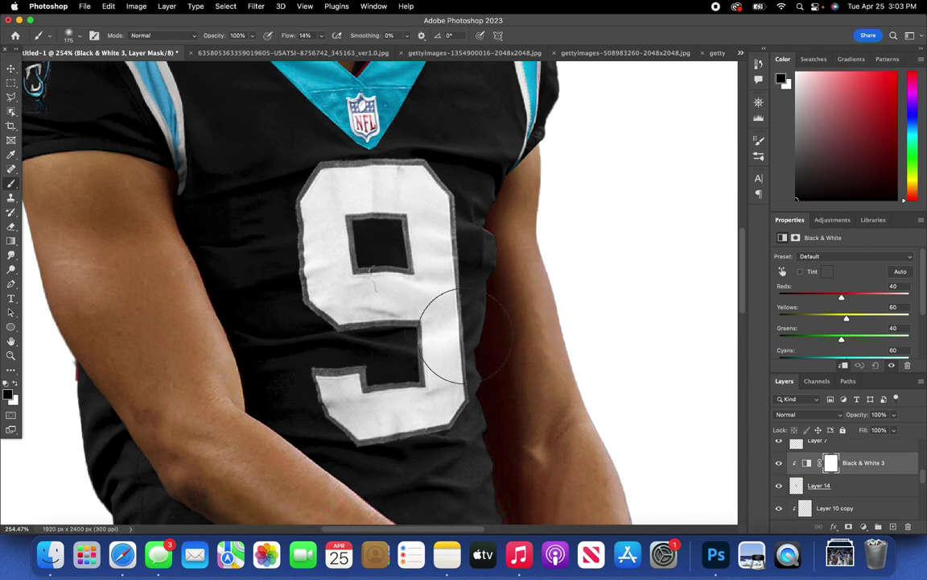
{"action": "left_click", "coordinate": [80, 36]}
{"action": "left_click_drag", "start_coordinate": [84, 67], "coordinate": [71, 71]}
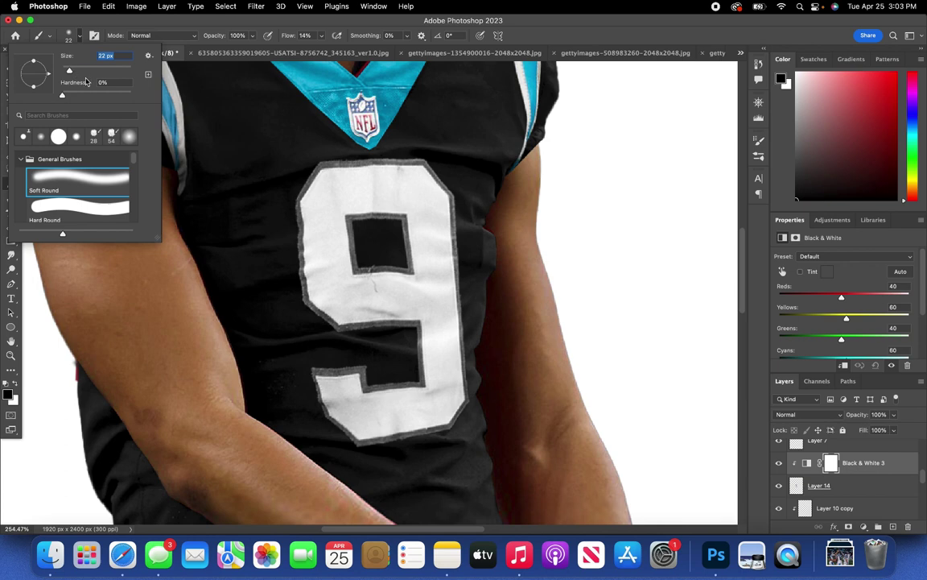
{"action": "left_click", "coordinate": [321, 35]}
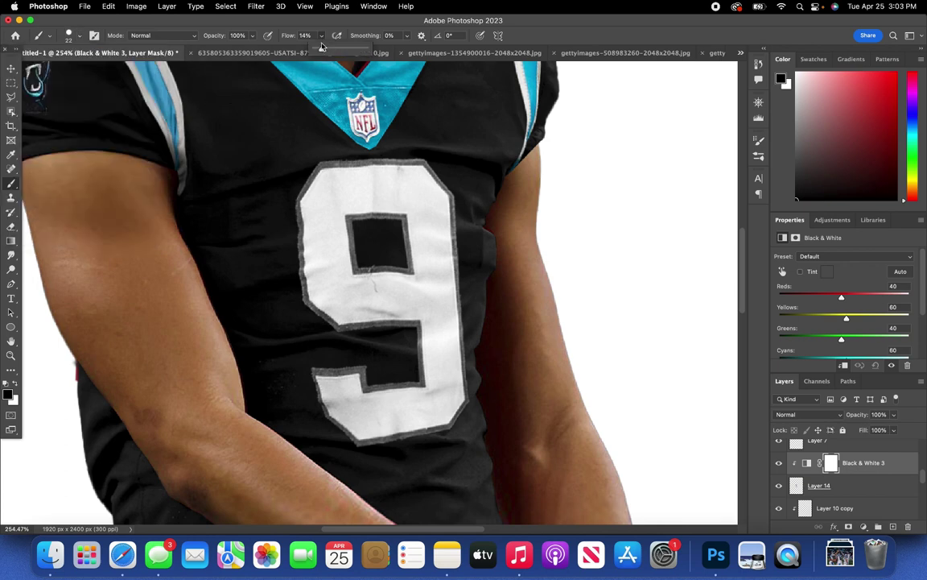
{"action": "mouse_move", "coordinate": [312, 49]}
{"action": "left_mouse_down"}
{"action": "mouse_move", "coordinate": [340, 54]}
{"action": "mouse_move", "coordinate": [335, 32]}
{"action": "left_mouse_up"}
{"action": "left_click_drag", "start_coordinate": [302, 177], "coordinate": [282, 197]}
{"action": "mouse_move", "coordinate": [312, 174]}
{"action": "left_mouse_down"}
{"action": "mouse_move", "coordinate": [425, 160]}
{"action": "mouse_move", "coordinate": [458, 200]}
{"action": "mouse_move", "coordinate": [464, 330]}
{"action": "mouse_move", "coordinate": [448, 300]}
{"action": "mouse_move", "coordinate": [474, 431]}
{"action": "mouse_move", "coordinate": [333, 430]}
{"action": "mouse_move", "coordinate": [337, 369]}
{"action": "mouse_move", "coordinate": [419, 383]}
{"action": "mouse_move", "coordinate": [392, 326]}
{"action": "mouse_move", "coordinate": [299, 264]}
{"action": "mouse_move", "coordinate": [296, 206]}
{"action": "mouse_move", "coordinate": [403, 256]}
{"action": "mouse_move", "coordinate": [383, 234]}
{"action": "left_mouse_up"}
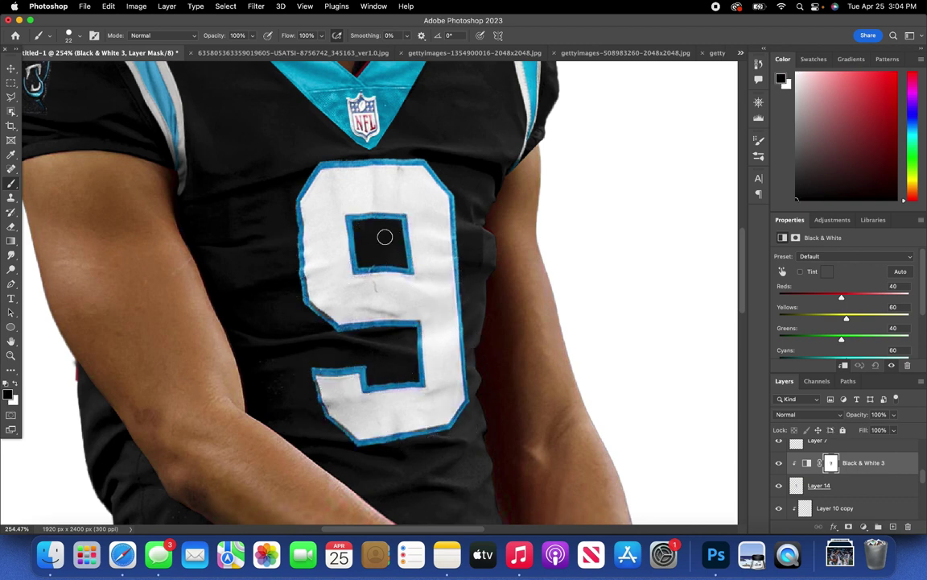
- Add an Exposure adjustment layer above the chest number's Black & White layer
{"action": "key", "text": "v"}
{"action": "left_click", "coordinate": [854, 477]}
{"action": "left_click", "coordinate": [859, 473]}
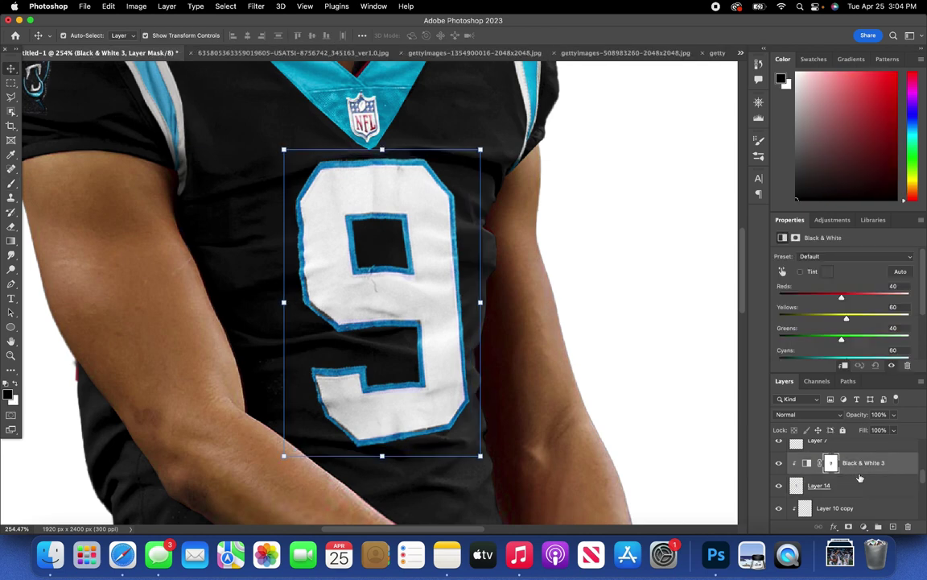
{"action": "left_click", "coordinate": [866, 528]}
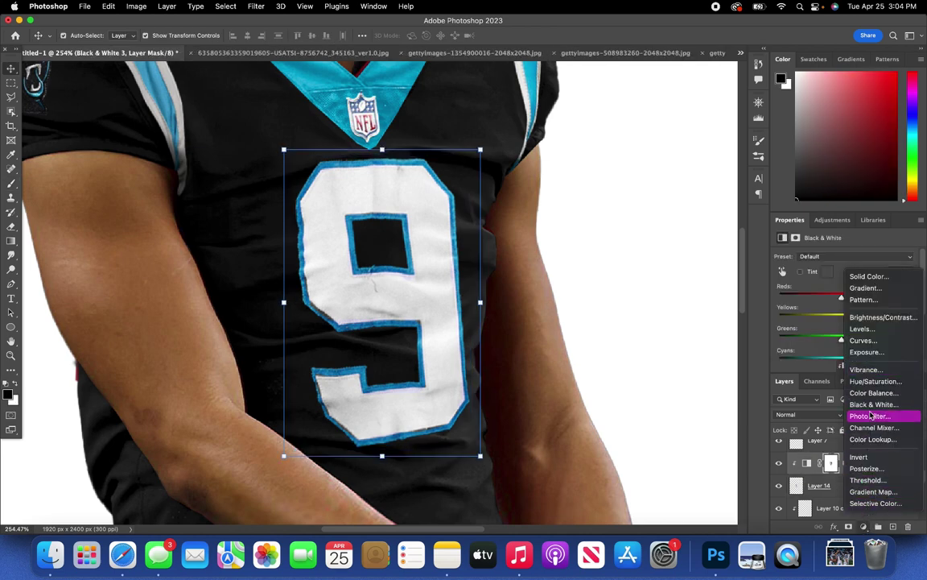
{"action": "left_click", "coordinate": [883, 354]}
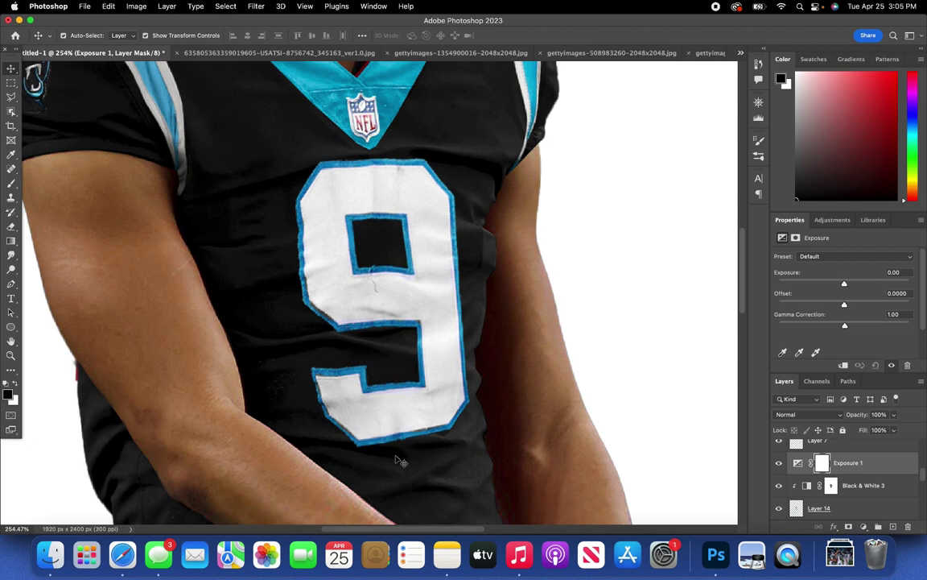
- Try to warp the lower edge of the chest number 9 upward, and undo the warp
{"action": "left_click", "coordinate": [876, 508]}
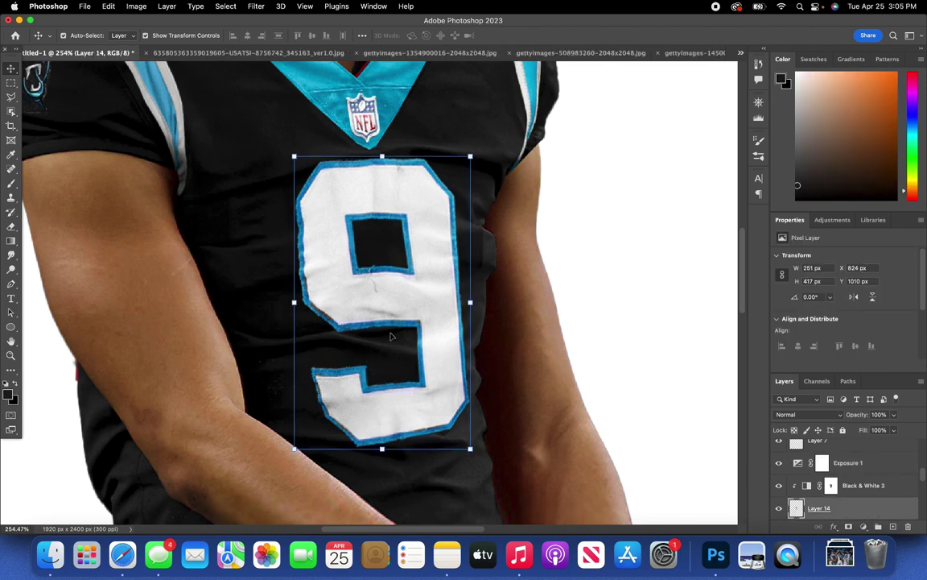
{"action": "left_click", "coordinate": [108, 6]}
{"action": "mouse_move", "coordinate": [210, 251]}
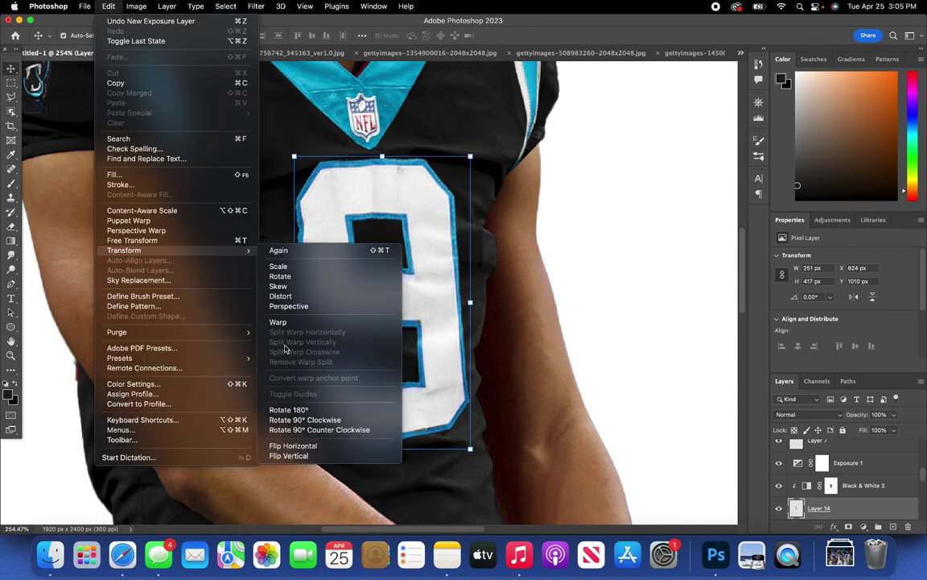
{"action": "left_click", "coordinate": [297, 324]}
{"action": "left_click_drag", "start_coordinate": [354, 457], "coordinate": [352, 436]}
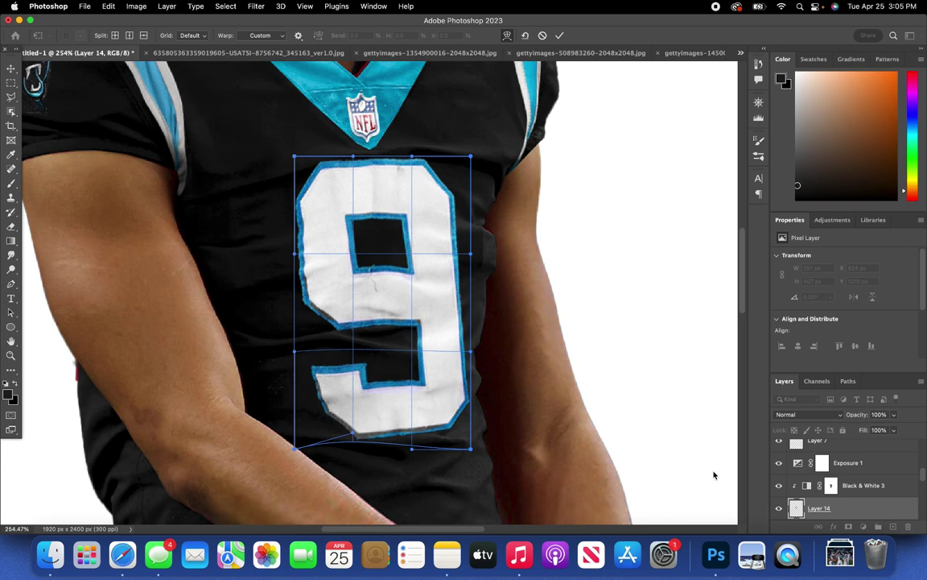
{"action": "key", "text": "Return"}
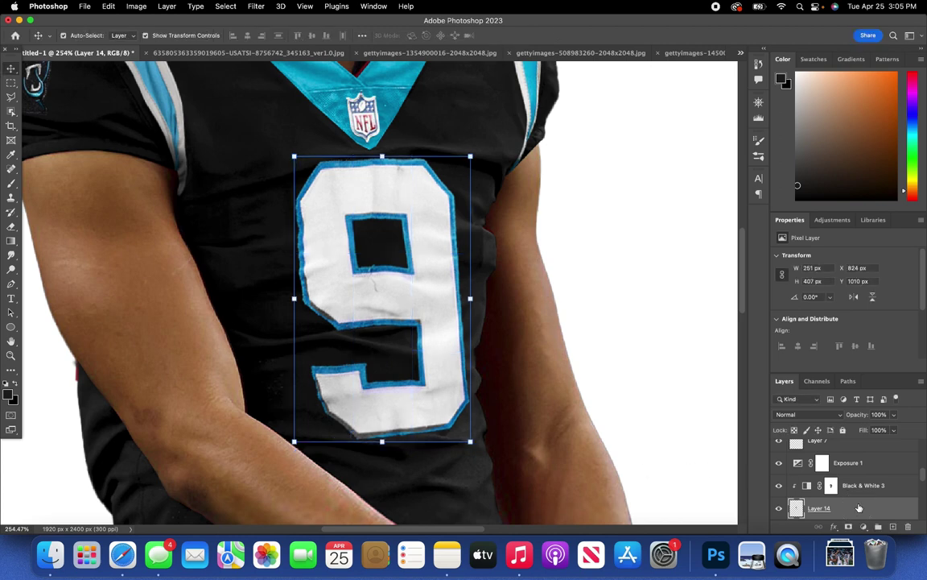
{"action": "key", "text": "z"}
- Merge the Black & White adjustment down into the chest number's layer
{"action": "left_click", "coordinate": [879, 485]}
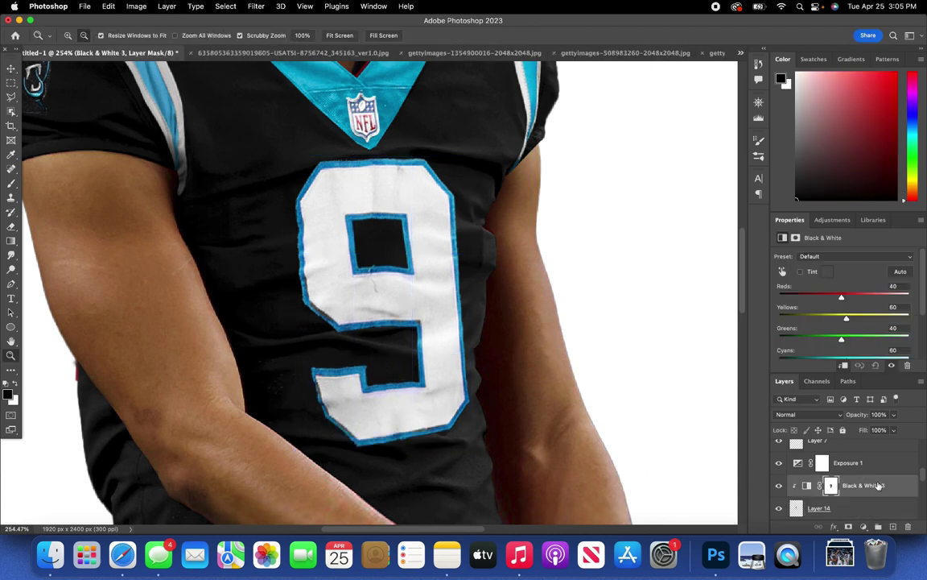
{"action": "right_click", "coordinate": [879, 486]}
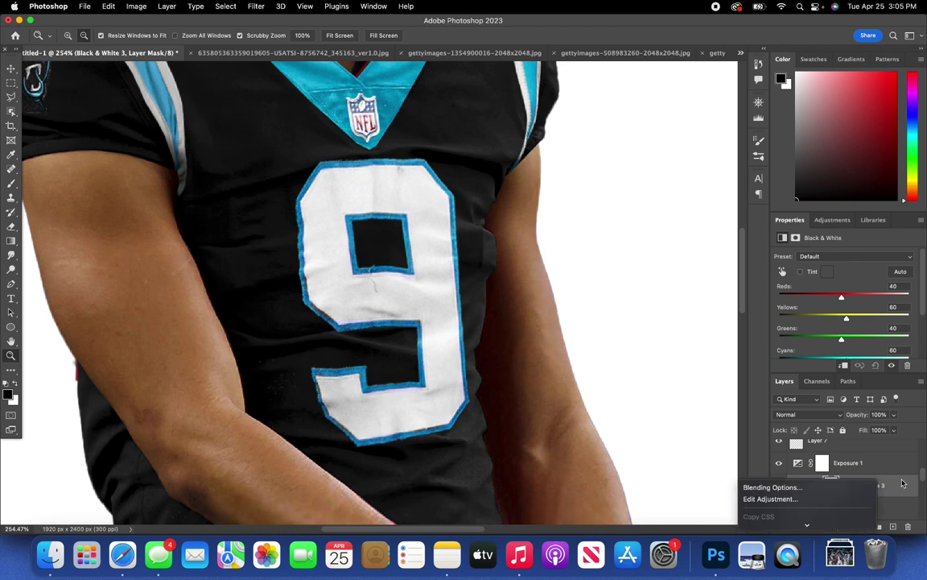
{"action": "left_click", "coordinate": [808, 361]}
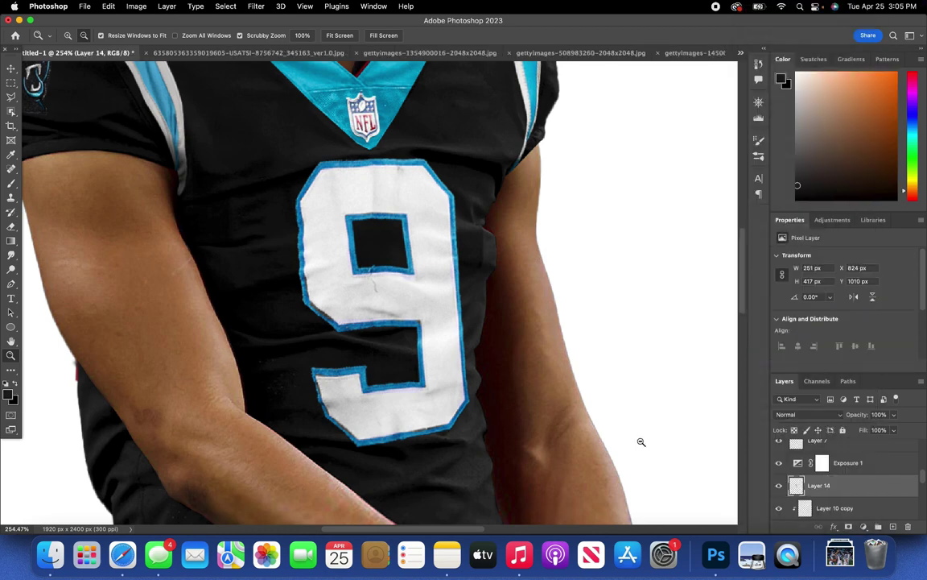
- Warp the merged number 9, pulling its left side inward and its lower-left edge upward to follow the body
{"action": "left_click", "coordinate": [109, 6]}
{"action": "mouse_move", "coordinate": [114, 225]}
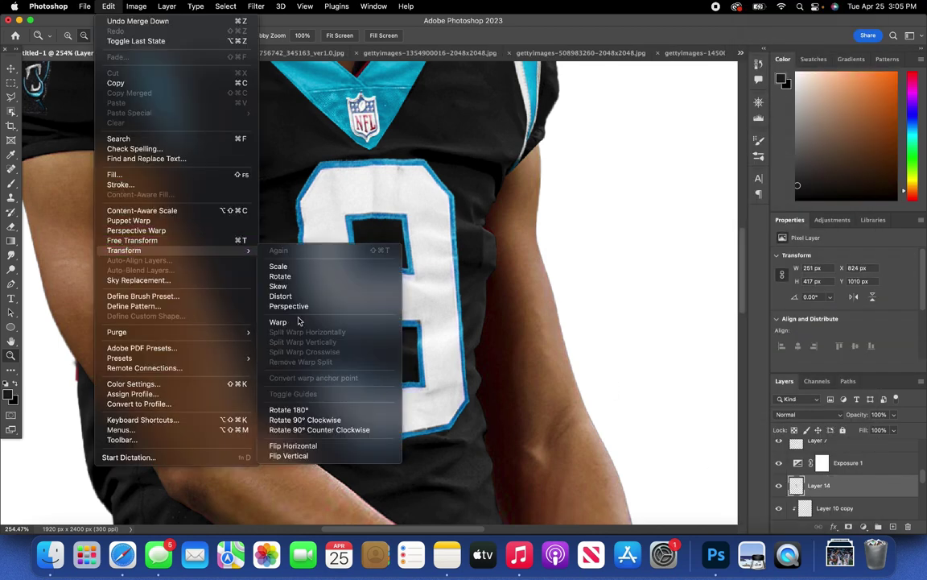
{"action": "left_click", "coordinate": [270, 292]}
{"action": "left_click_drag", "start_coordinate": [296, 352], "coordinate": [310, 343]}
{"action": "left_click_drag", "start_coordinate": [297, 253], "coordinate": [300, 253]}
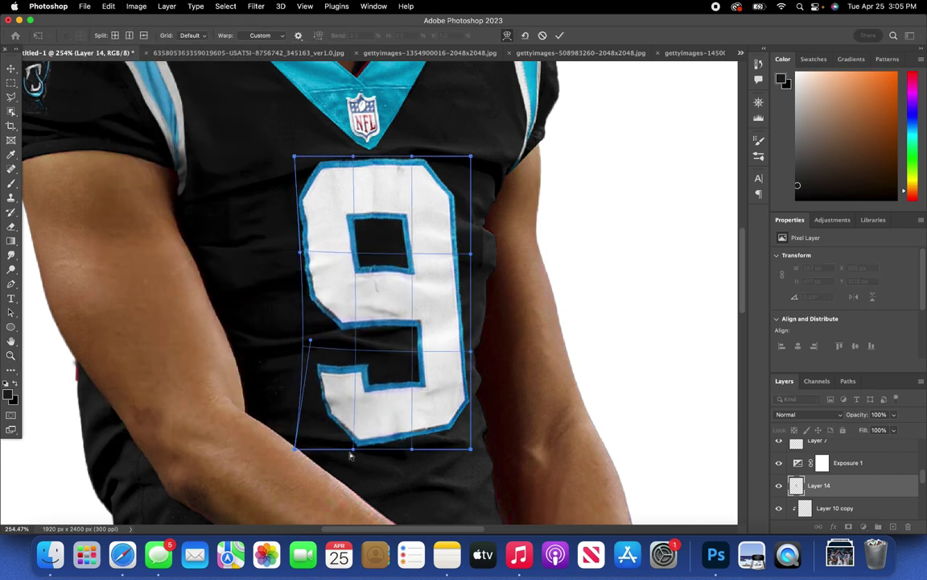
{"action": "left_click_drag", "start_coordinate": [352, 450], "coordinate": [352, 423]}
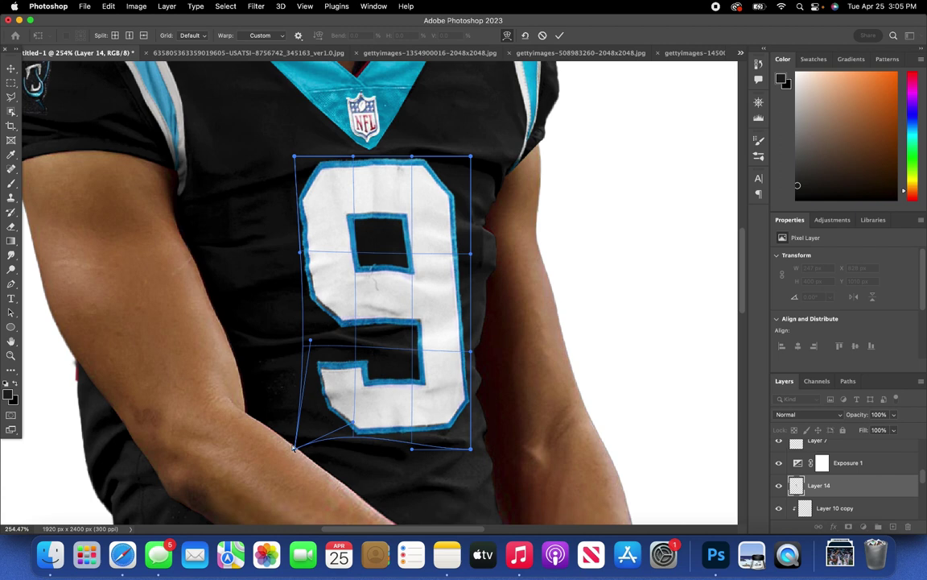
{"action": "mouse_move", "coordinate": [295, 447]}
{"action": "left_mouse_down"}
{"action": "mouse_move", "coordinate": [306, 431]}
{"action": "mouse_move", "coordinate": [310, 439]}
{"action": "left_mouse_up"}
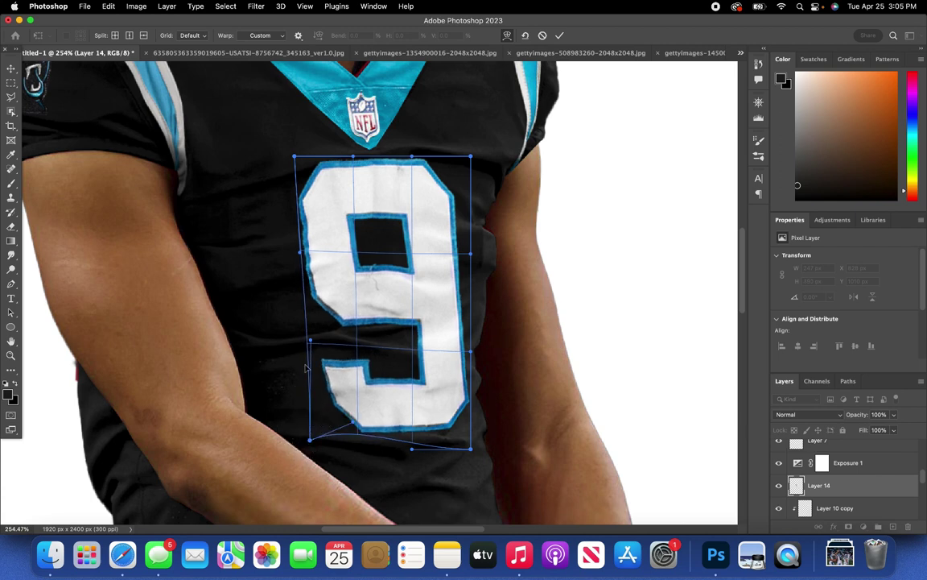
{"action": "left_click_drag", "start_coordinate": [310, 340], "coordinate": [322, 341]}
{"action": "left_click_drag", "start_coordinate": [311, 441], "coordinate": [306, 443]}
- Refine the warp along the 9's right and left edges and apply it, bringing the number to about 245 × 398 px
{"action": "mouse_move", "coordinate": [473, 447]}
{"action": "left_mouse_down"}
{"action": "mouse_move", "coordinate": [450, 442]}
{"action": "mouse_move", "coordinate": [459, 448]}
{"action": "left_mouse_up"}
{"action": "left_click_drag", "start_coordinate": [471, 352], "coordinate": [468, 353]}
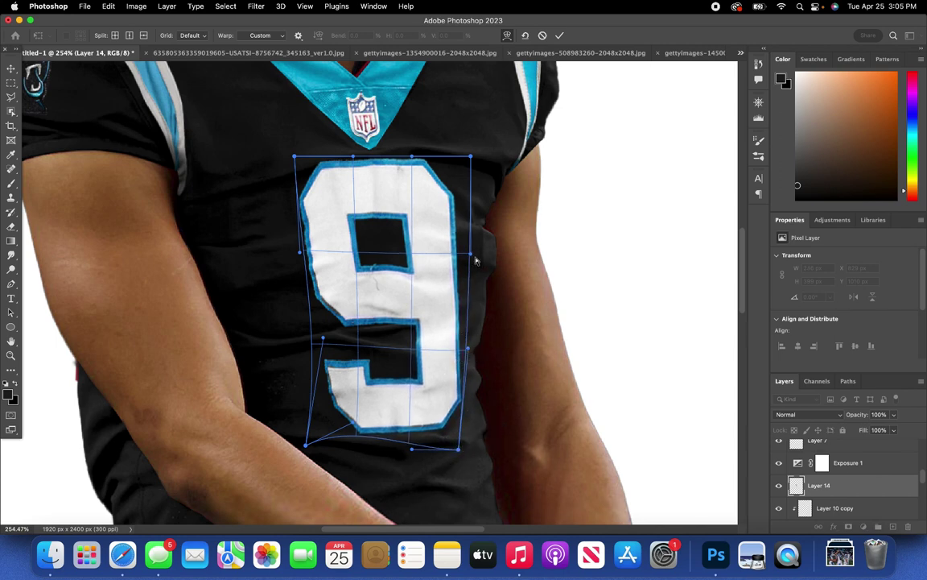
{"action": "left_click_drag", "start_coordinate": [471, 252], "coordinate": [472, 253]}
{"action": "left_click", "coordinate": [315, 352]}
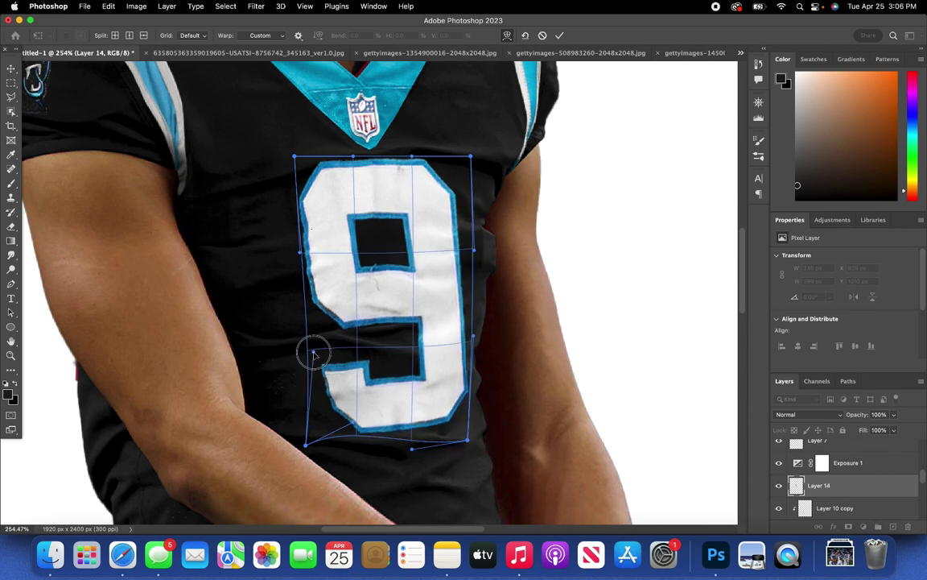
{"action": "left_click_drag", "start_coordinate": [300, 252], "coordinate": [303, 257]}
{"action": "key", "text": "Return"}
{"action": "key", "text": "z"}
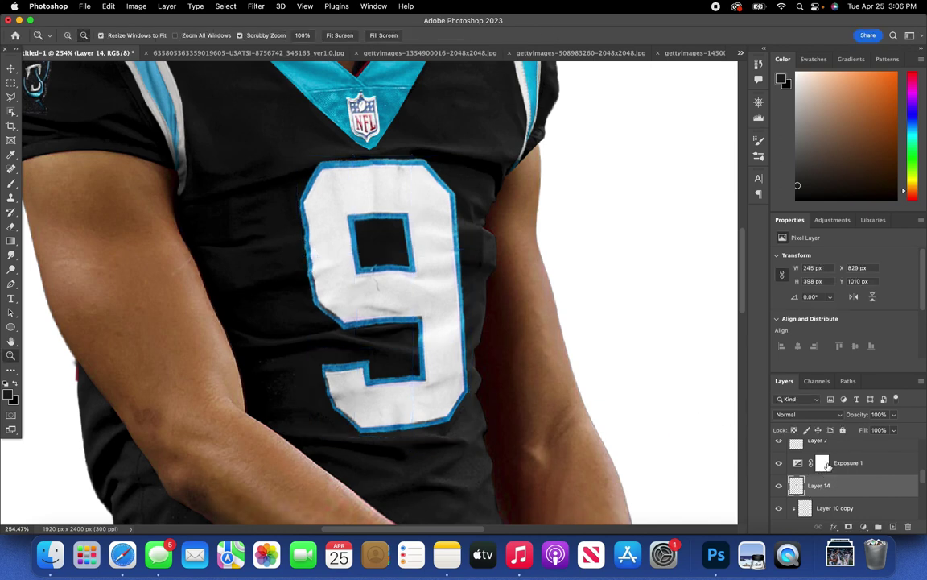
- Clip the Exposure adjustment to the chest number's layer and lower its exposure to -3.07
{"action": "left_click", "coordinate": [820, 466]}
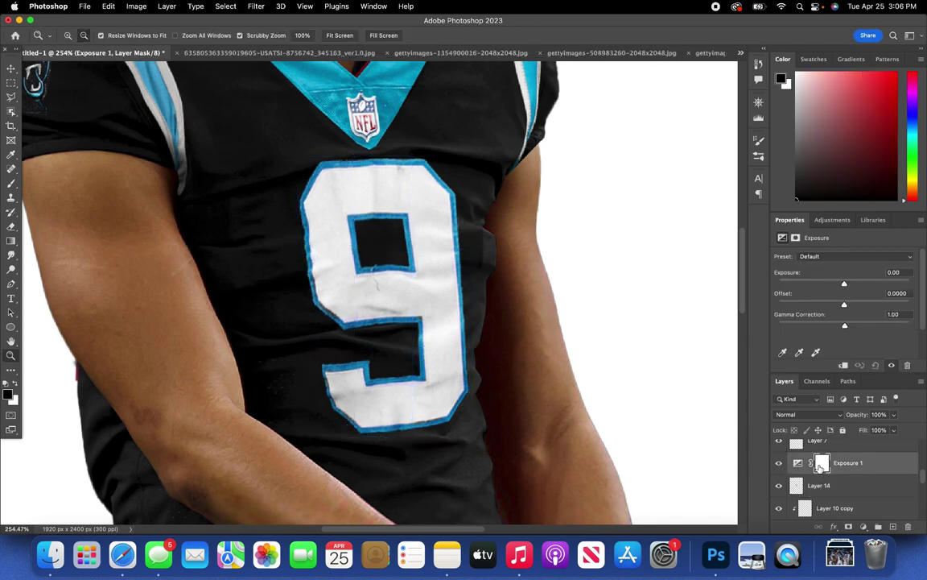
{"action": "left_click", "coordinate": [876, 469], "text": "alt"}
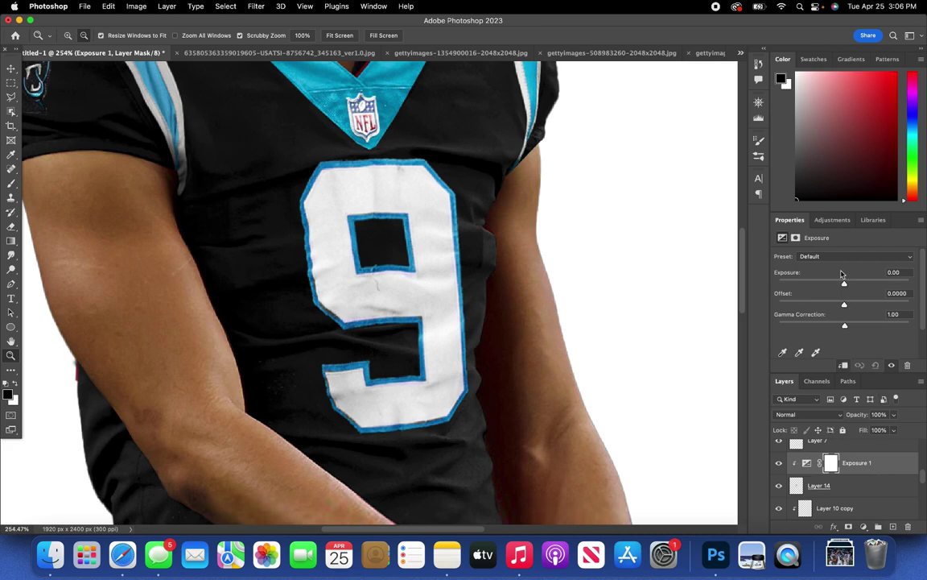
{"action": "left_click_drag", "start_coordinate": [845, 283], "coordinate": [814, 291]}
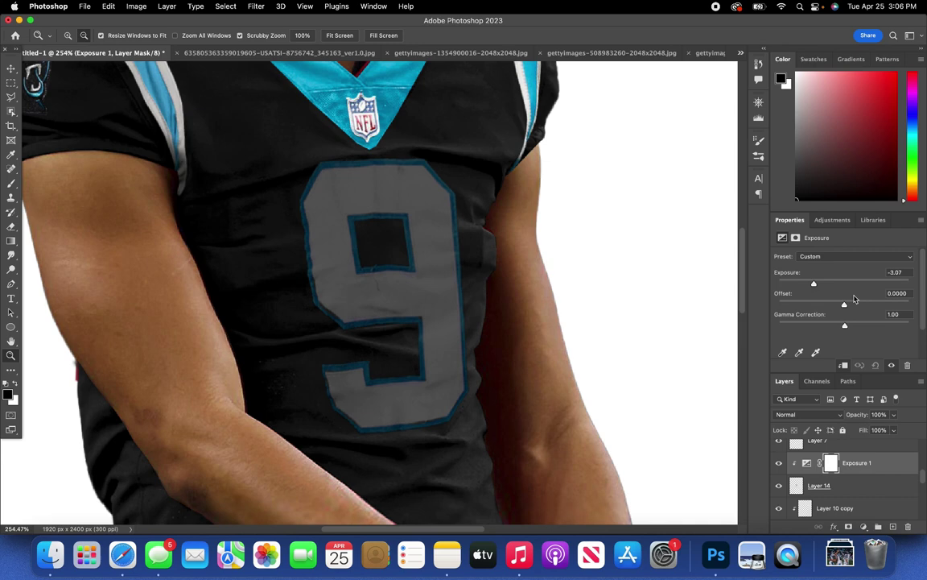
- Invert the Exposure adjustment's mask to black and set up a white soft round brush at 28 px with 21% flow
{"action": "key", "text": "super+i"}
{"action": "key", "text": "b"}
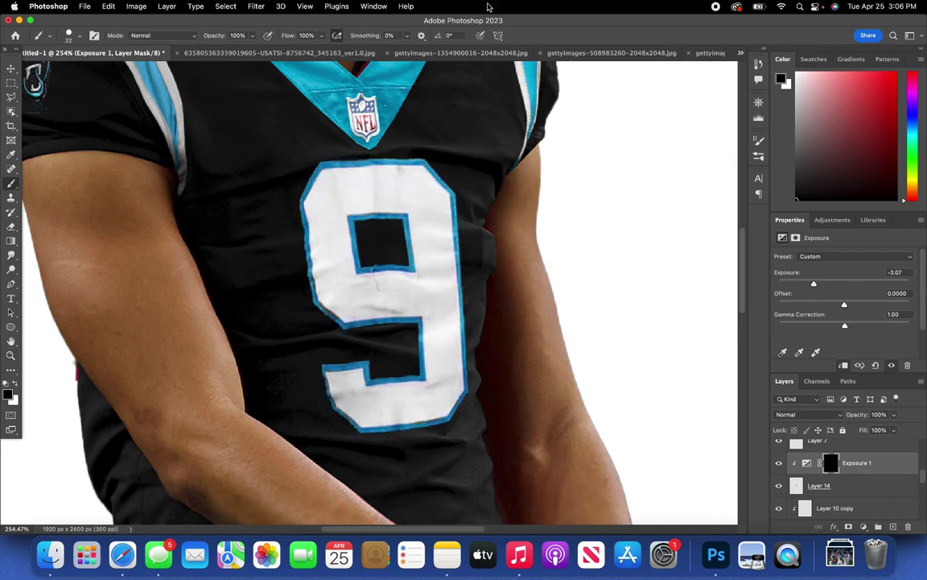
{"action": "left_click_drag", "start_coordinate": [318, 40], "coordinate": [281, 53]}
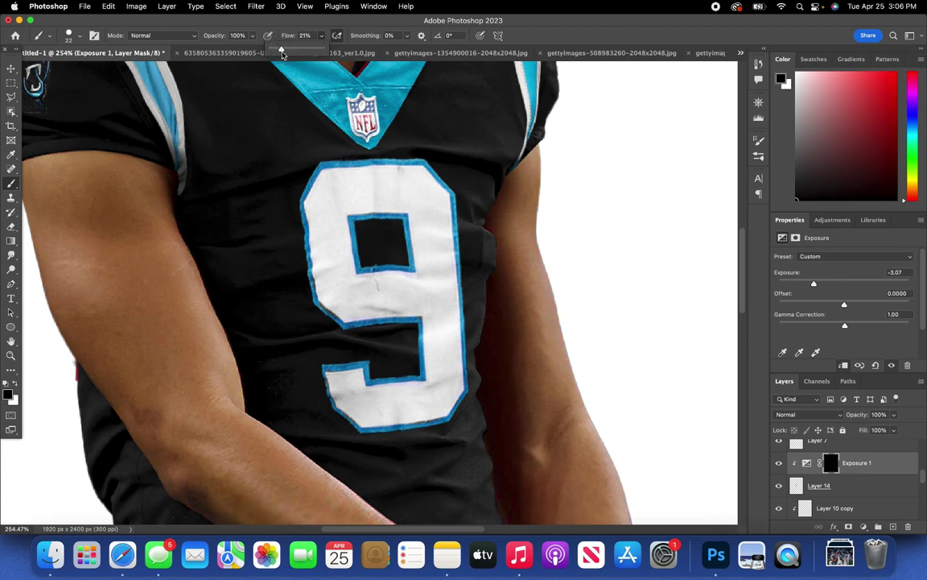
{"action": "left_click", "coordinate": [75, 35]}
{"action": "mouse_move", "coordinate": [129, 96]}
{"action": "left_mouse_down"}
{"action": "mouse_move", "coordinate": [62, 95]}
{"action": "mouse_move", "coordinate": [71, 71]}
{"action": "left_mouse_up"}
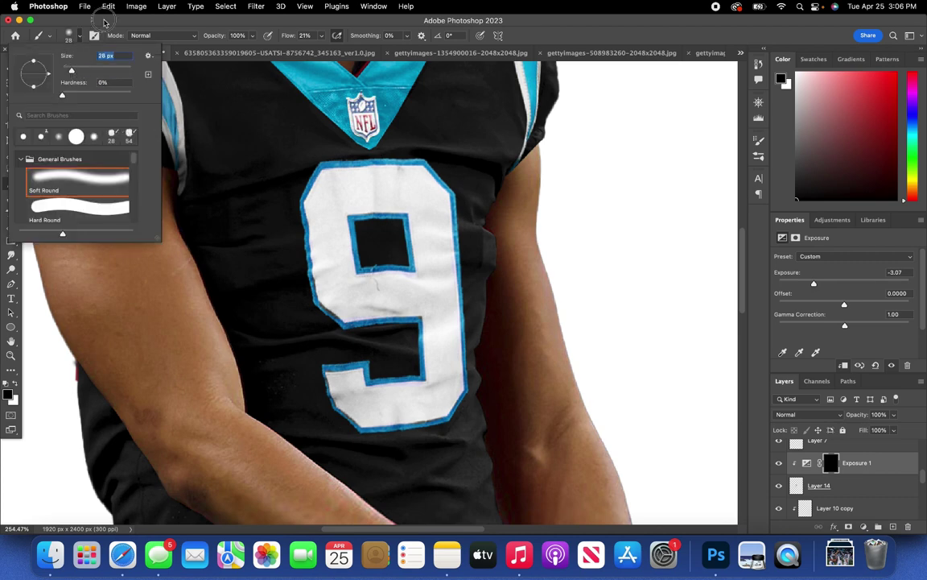
{"action": "key", "text": "Return"}
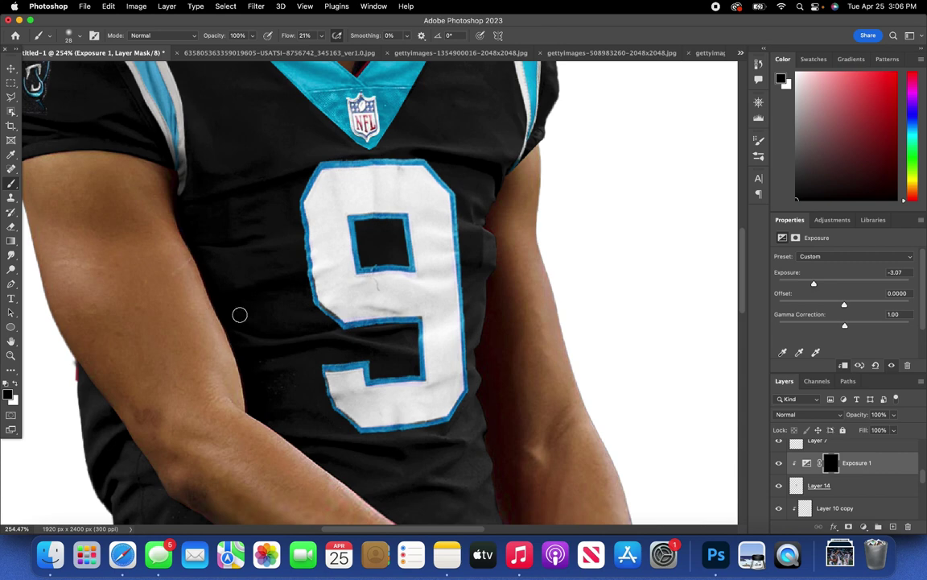
{"action": "key", "text": "x"}
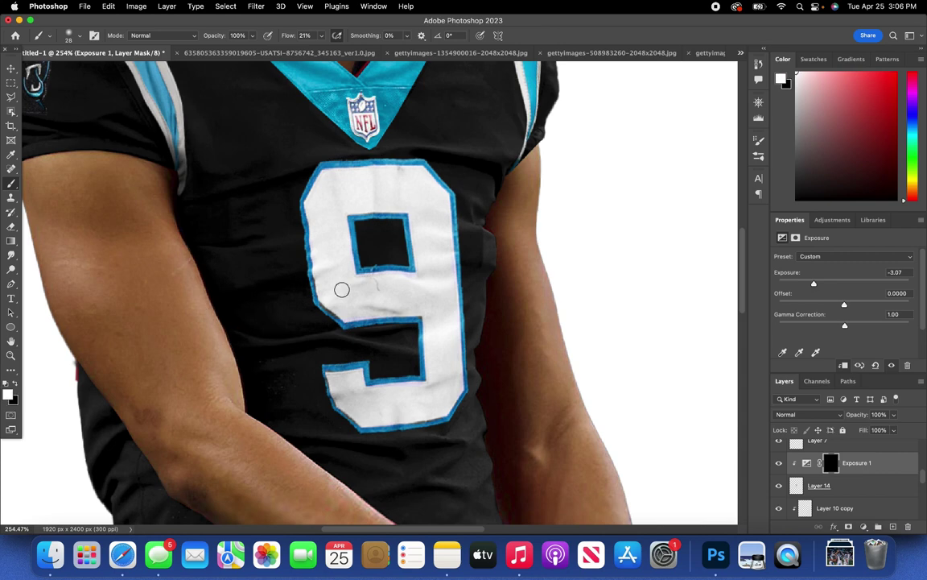
- Paint short horizontal fold shadows on the Exposure mask along the 9's right stem, left edge and upper-right edge
{"action": "scroll", "coordinate": [341, 289], "scroll_direction": "up", "scroll_amount": 3}
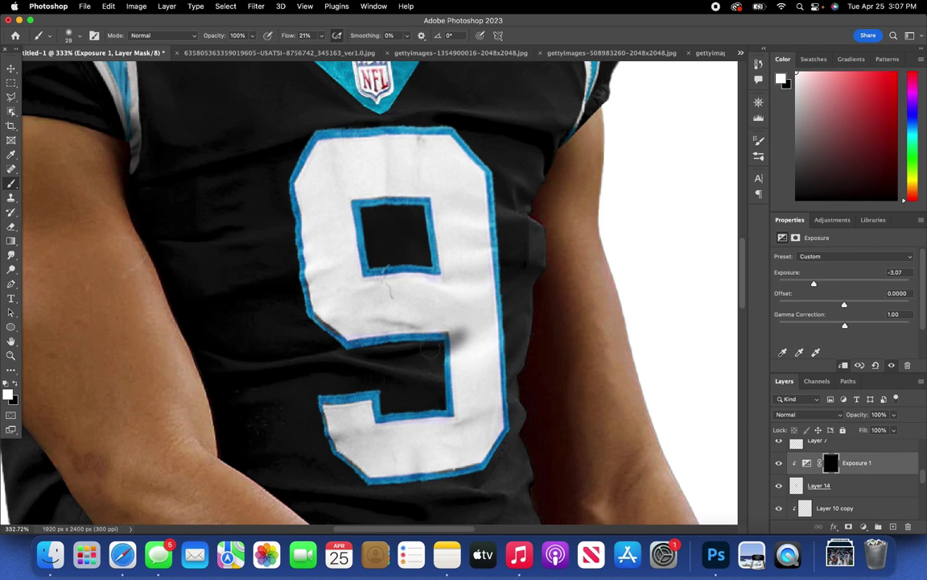
{"action": "left_click_drag", "start_coordinate": [456, 341], "coordinate": [473, 337]}
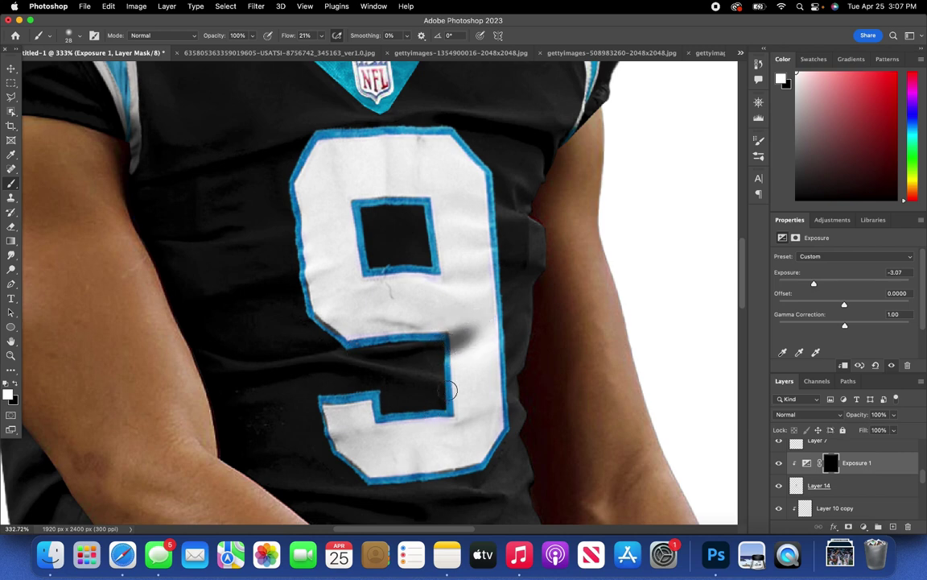
{"action": "left_click_drag", "start_coordinate": [476, 392], "coordinate": [478, 392]}
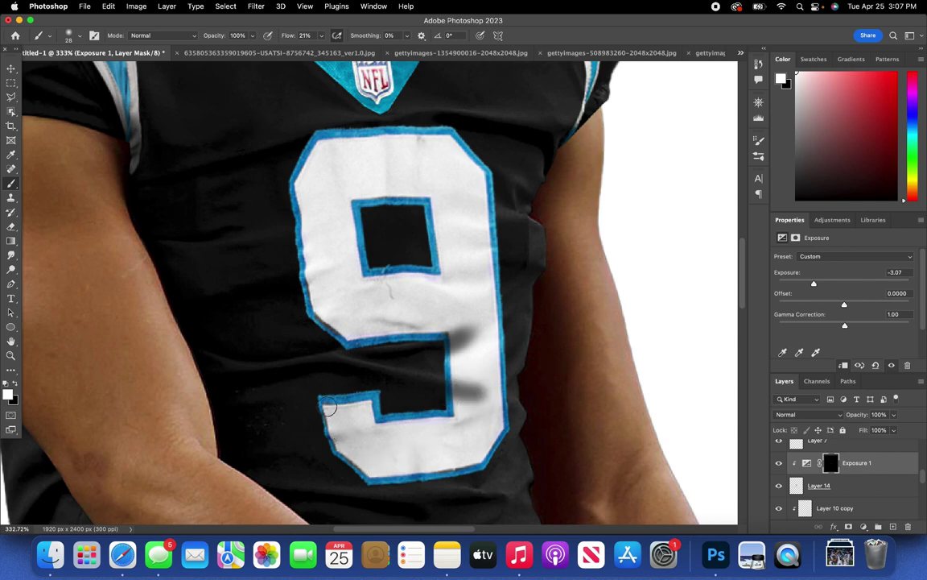
{"action": "scroll", "coordinate": [334, 380], "scroll_direction": "up", "scroll_amount": 2}
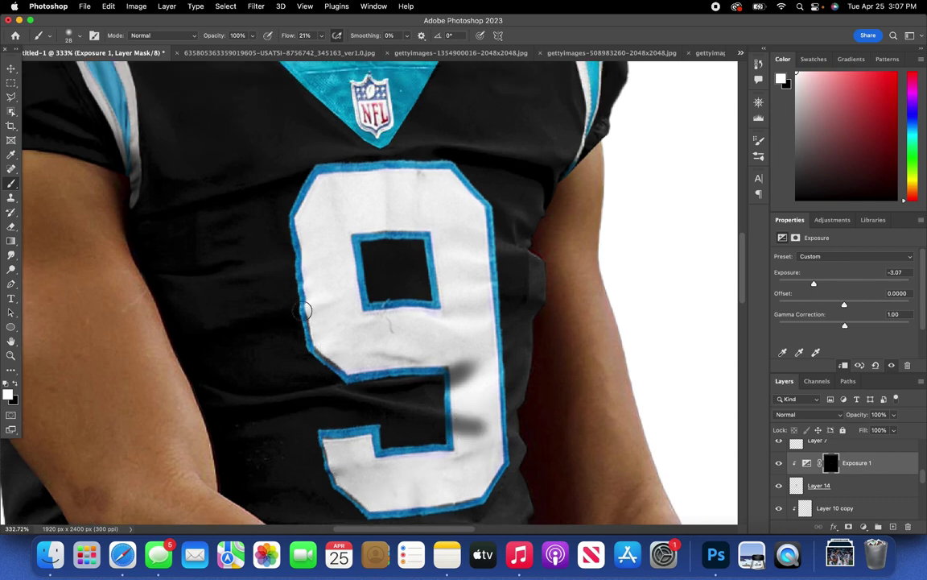
{"action": "mouse_move", "coordinate": [303, 310]}
{"action": "left_mouse_down"}
{"action": "mouse_move", "coordinate": [286, 311]}
{"action": "mouse_move", "coordinate": [330, 311]}
{"action": "left_mouse_up"}
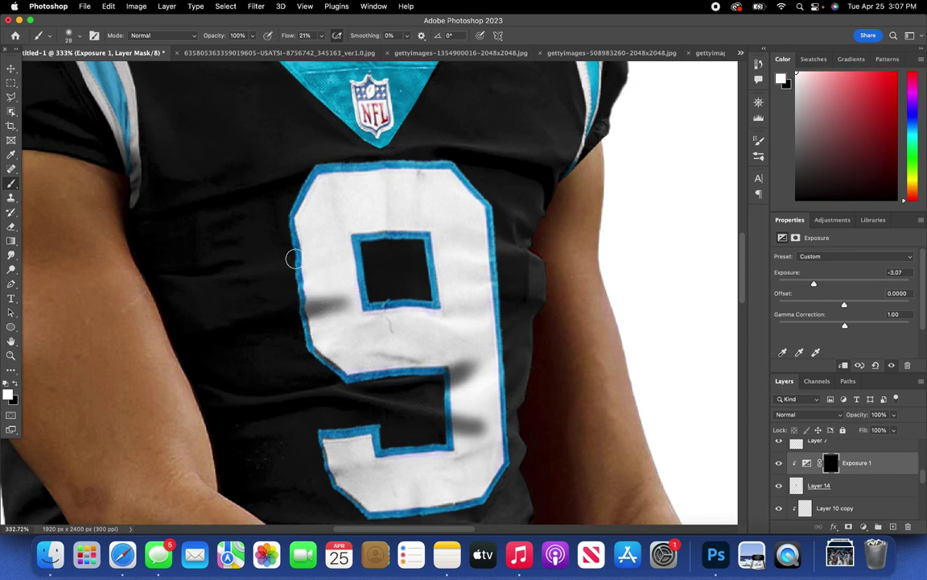
{"action": "mouse_move", "coordinate": [293, 259]}
{"action": "left_mouse_down"}
{"action": "mouse_move", "coordinate": [327, 246]}
{"action": "mouse_move", "coordinate": [314, 249]}
{"action": "left_mouse_up"}
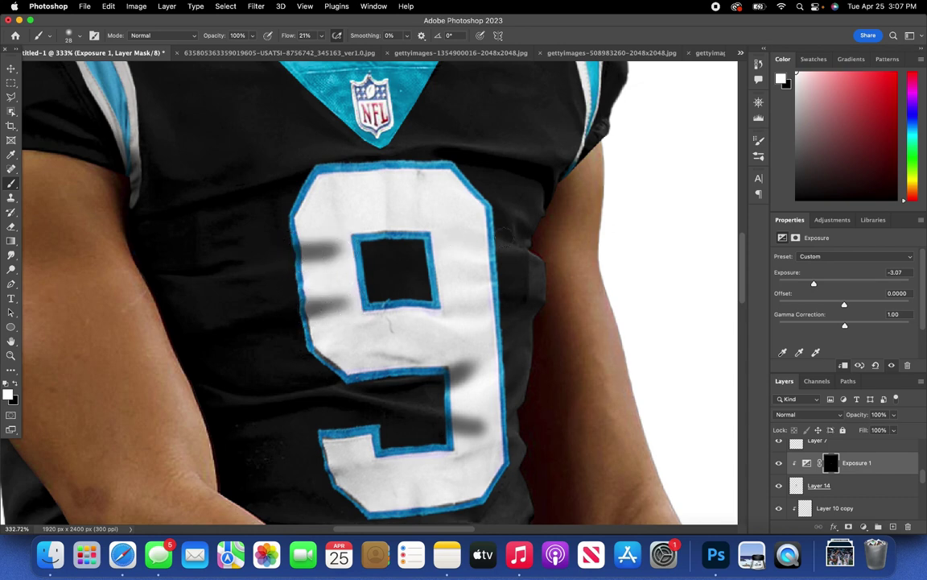
{"action": "left_click_drag", "start_coordinate": [485, 236], "coordinate": [480, 234]}
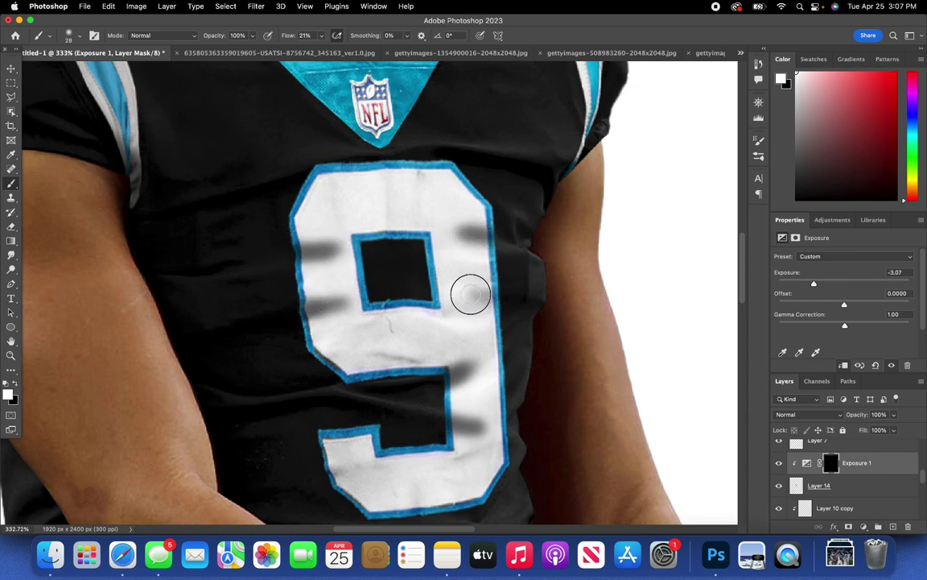
{"action": "scroll", "coordinate": [314, 161], "scroll_direction": "up", "scroll_amount": 2}
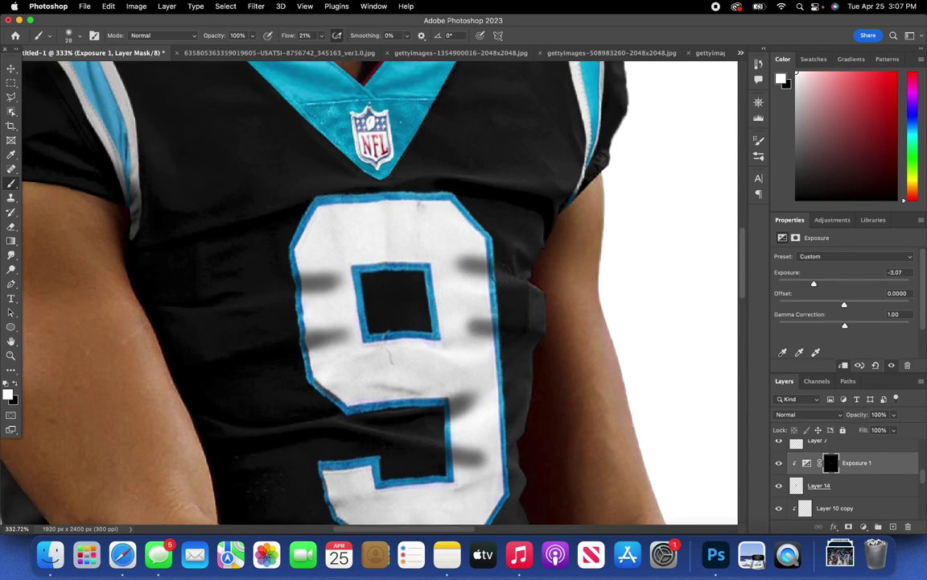
- Warp the chest number's layer, pulling its upper-left corner slightly inward to bring the number to about 238 px wide
{"action": "left_click", "coordinate": [834, 489]}
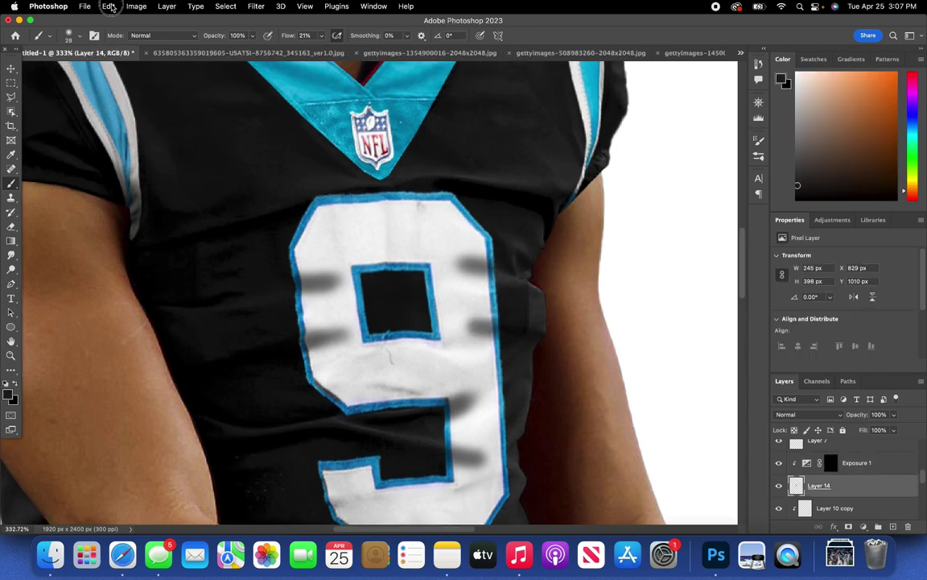
{"action": "left_click", "coordinate": [108, 6]}
{"action": "mouse_move", "coordinate": [161, 250]}
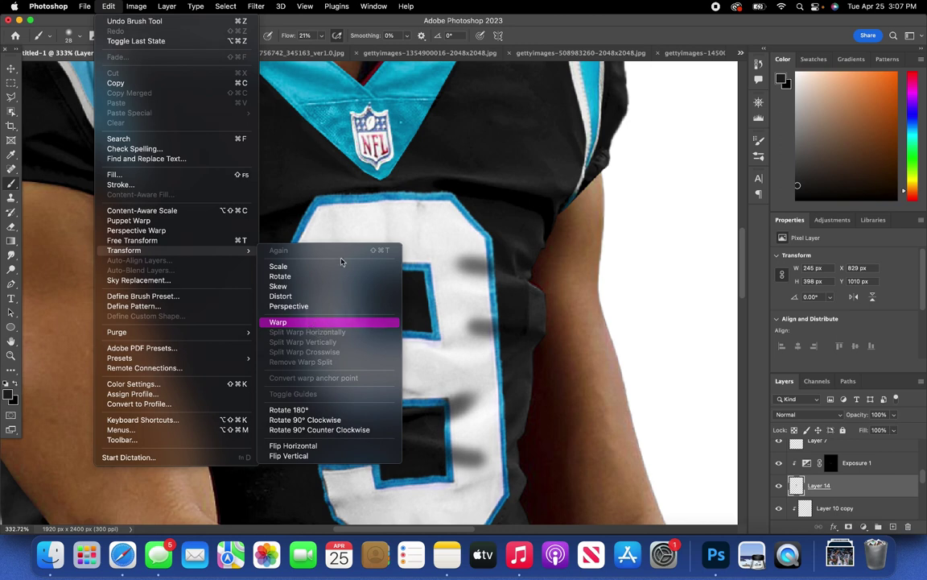
{"action": "left_click", "coordinate": [278, 322]}
{"action": "left_click_drag", "start_coordinate": [287, 189], "coordinate": [298, 195]}
- Shade the top edge of the 9 on the Exposure mask with a soft 68 px brush
{"action": "left_click", "coordinate": [831, 463]}
{"action": "key", "text": "b"}
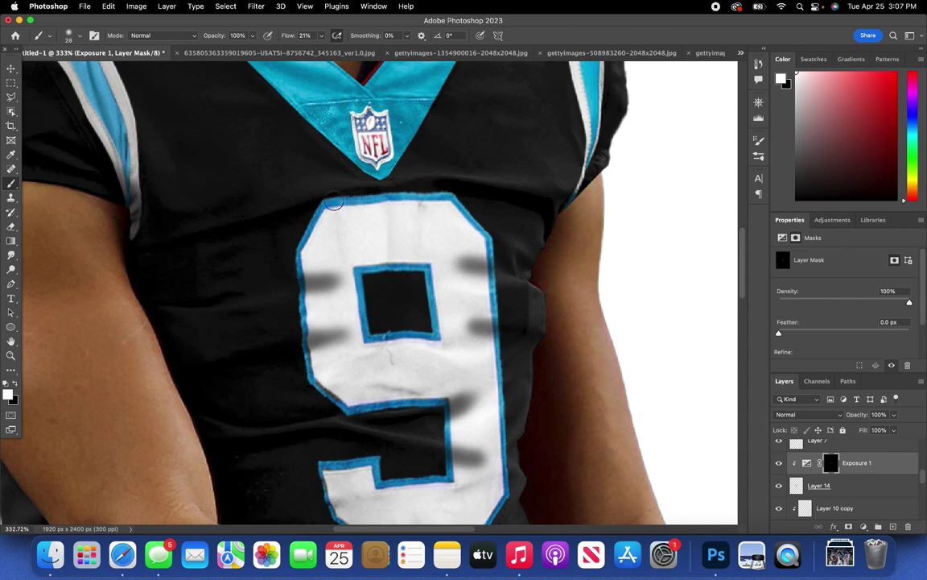
{"action": "left_click", "coordinate": [71, 37]}
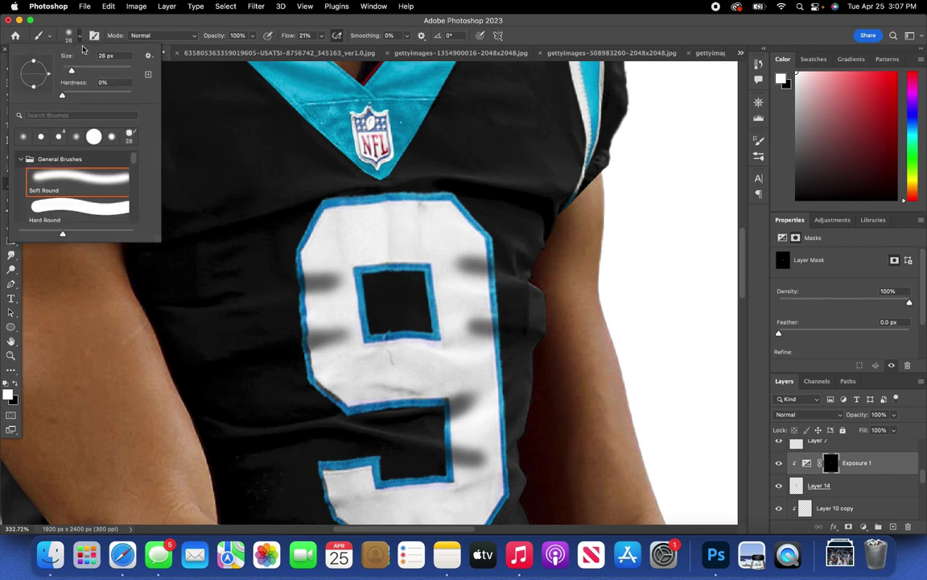
{"action": "left_click_drag", "start_coordinate": [72, 73], "coordinate": [86, 70]}
{"action": "left_click", "coordinate": [98, 22]}
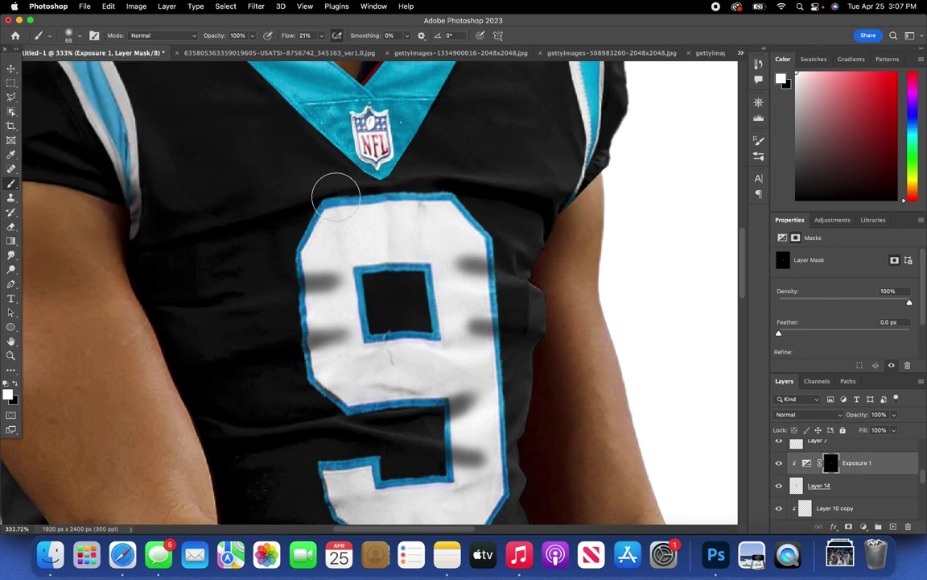
{"action": "mouse_move", "coordinate": [356, 189]}
{"action": "left_mouse_down"}
{"action": "mouse_move", "coordinate": [428, 183]}
{"action": "mouse_move", "coordinate": [312, 186]}
{"action": "mouse_move", "coordinate": [454, 175]}
{"action": "mouse_move", "coordinate": [290, 181]}
{"action": "mouse_move", "coordinate": [424, 183]}
{"action": "mouse_move", "coordinate": [330, 193]}
{"action": "mouse_move", "coordinate": [351, 190]}
{"action": "mouse_move", "coordinate": [328, 180]}
{"action": "mouse_move", "coordinate": [423, 184]}
{"action": "mouse_move", "coordinate": [315, 190]}
{"action": "mouse_move", "coordinate": [488, 194]}
{"action": "mouse_move", "coordinate": [447, 205]}
{"action": "mouse_move", "coordinate": [459, 206]}
{"action": "mouse_move", "coordinate": [452, 227]}
{"action": "mouse_move", "coordinate": [371, 225]}
{"action": "mouse_move", "coordinate": [437, 218]}
{"action": "left_mouse_up"}
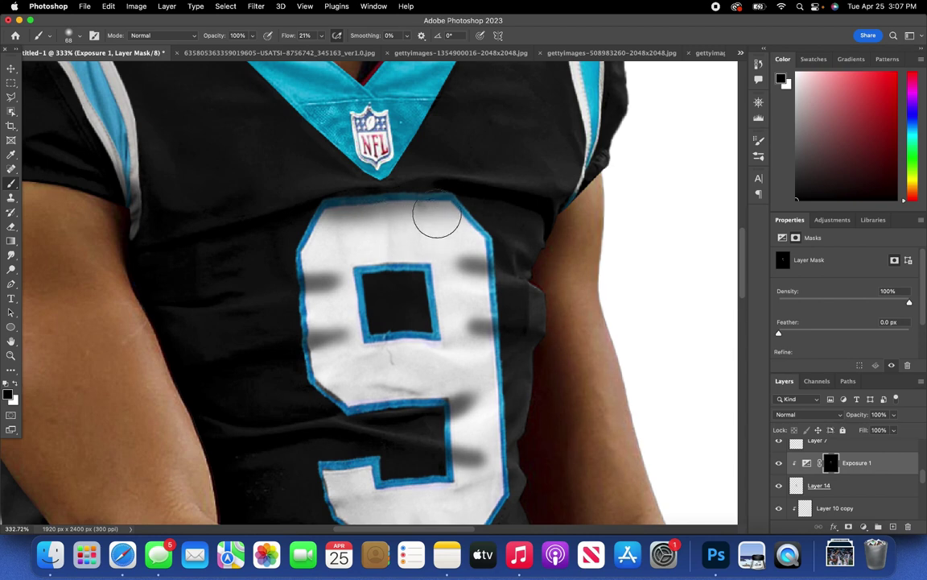
{"action": "key", "text": "x"}
{"action": "mouse_move", "coordinate": [406, 172]}
{"action": "left_mouse_down"}
{"action": "mouse_move", "coordinate": [387, 182]}
{"action": "mouse_move", "coordinate": [338, 165]}
{"action": "left_mouse_up"}
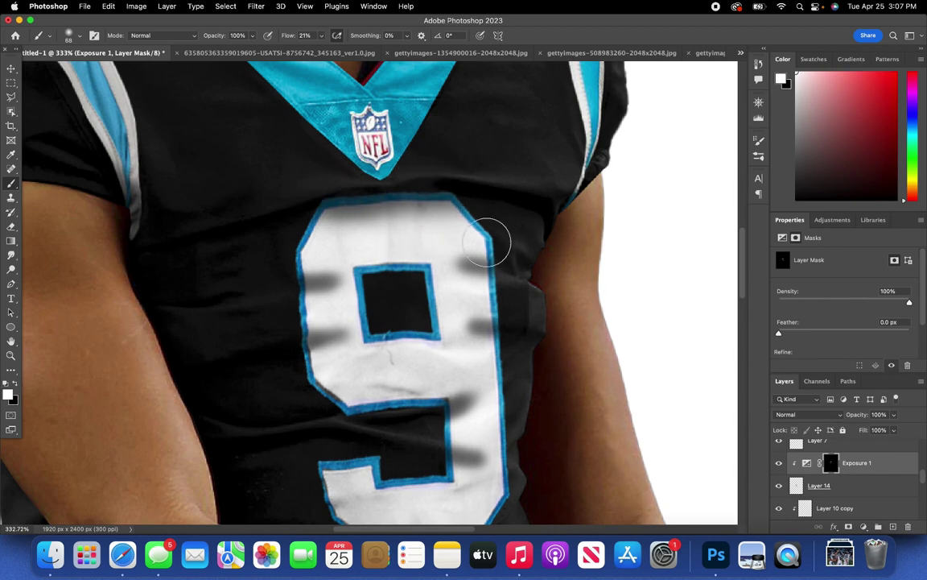
- Thin and soften the upper fold shadows on both sides of the 9 with a 22 px brush, painting black on the mask
{"action": "left_click", "coordinate": [69, 36]}
{"action": "left_click_drag", "start_coordinate": [82, 69], "coordinate": [70, 74]}
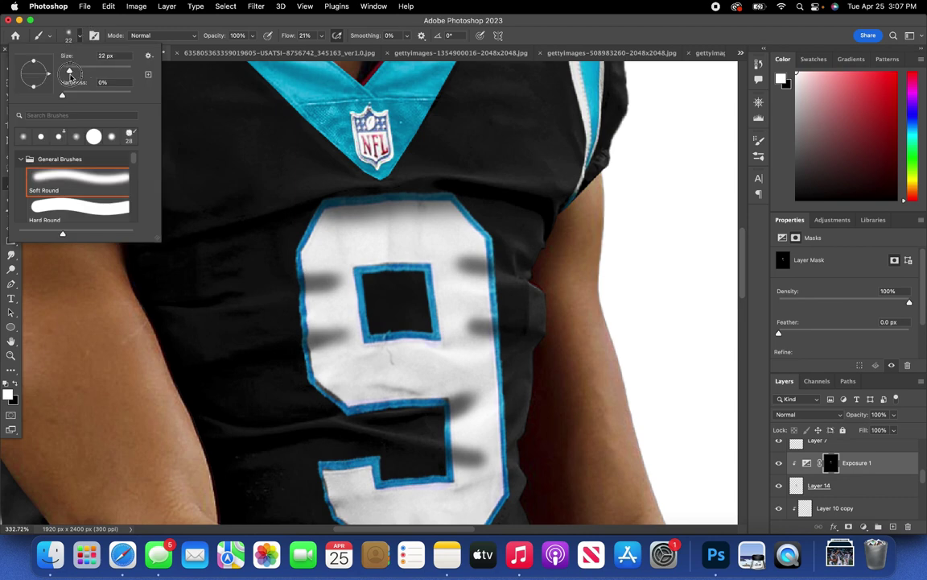
{"action": "left_click", "coordinate": [70, 33]}
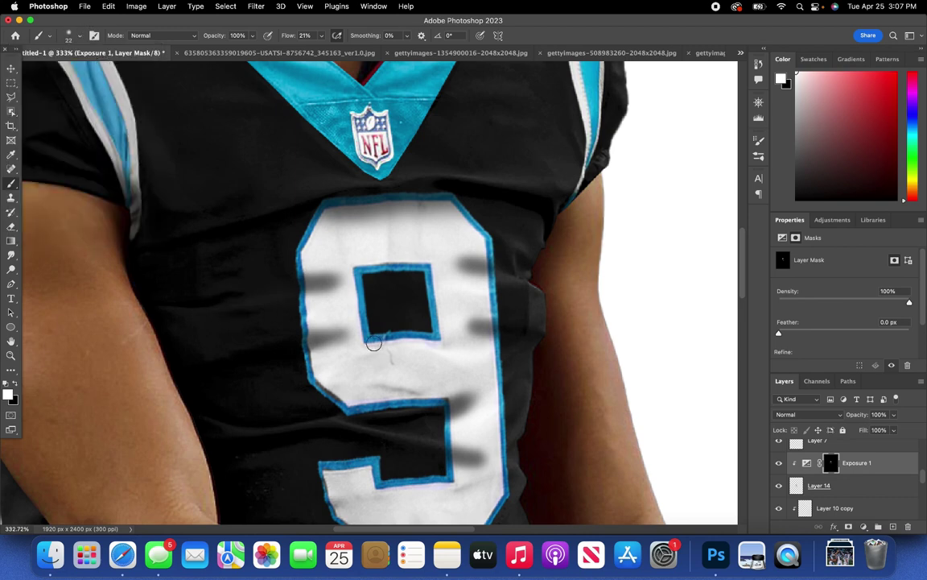
{"action": "key", "text": "x"}
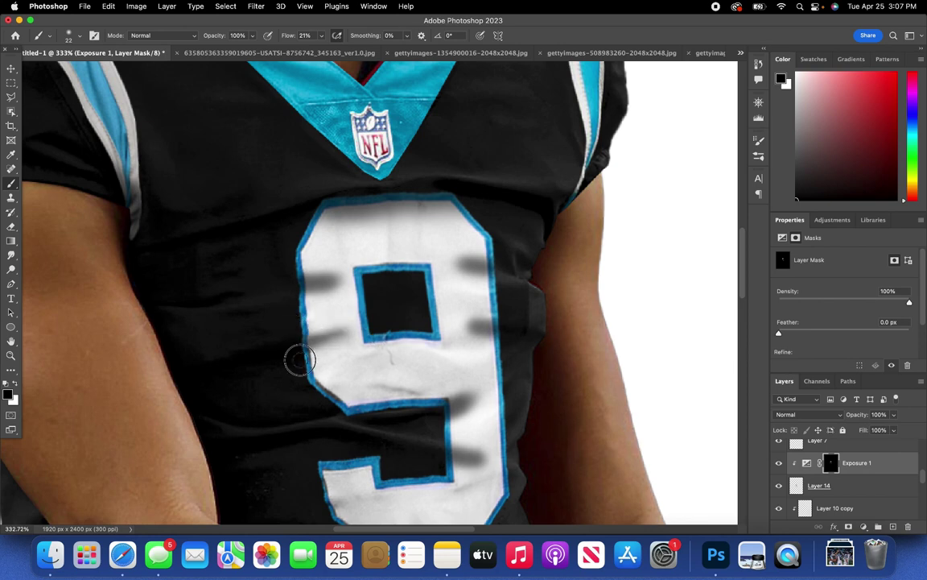
{"action": "key", "text": "x"}
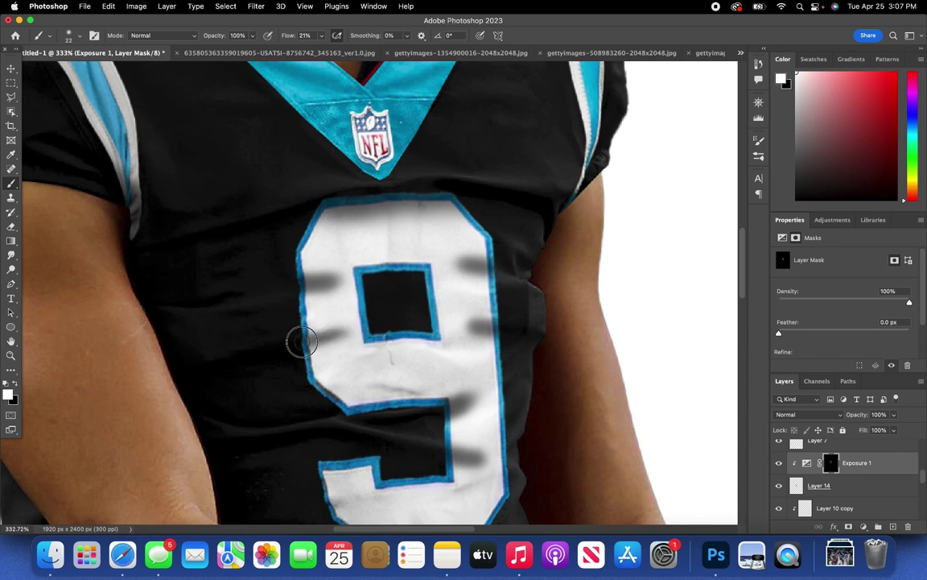
{"action": "key", "text": "x"}
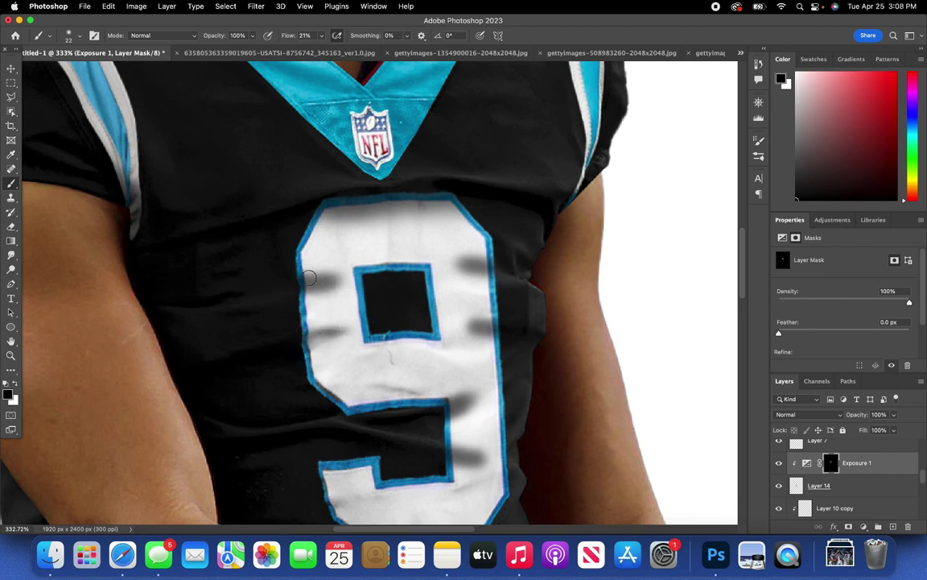
{"action": "mouse_move", "coordinate": [309, 277]}
{"action": "left_mouse_down"}
{"action": "mouse_move", "coordinate": [331, 269]}
{"action": "mouse_move", "coordinate": [315, 275]}
{"action": "mouse_move", "coordinate": [335, 293]}
{"action": "left_mouse_up"}
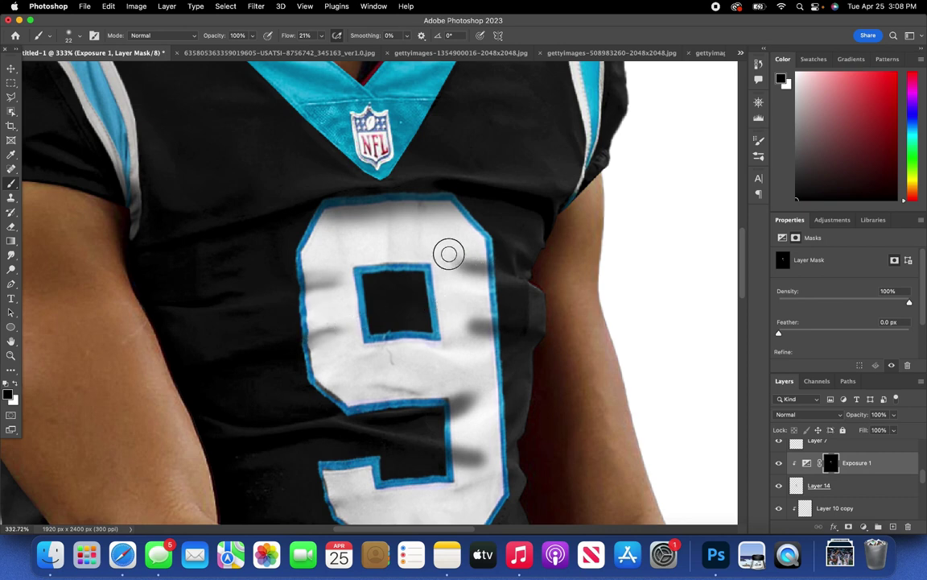
{"action": "left_click_drag", "start_coordinate": [447, 254], "coordinate": [507, 286]}
{"action": "left_click_drag", "start_coordinate": [457, 322], "coordinate": [488, 335]}
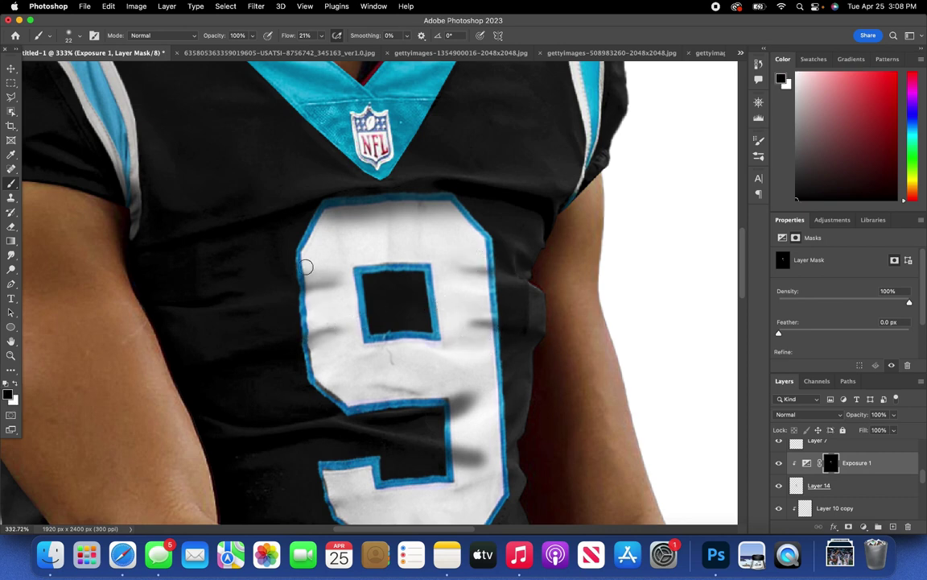
- Refine the two lower fold shadows on the 9's right stem into thinner, softer creases
{"action": "scroll", "coordinate": [406, 339], "scroll_direction": "down", "scroll_amount": 2}
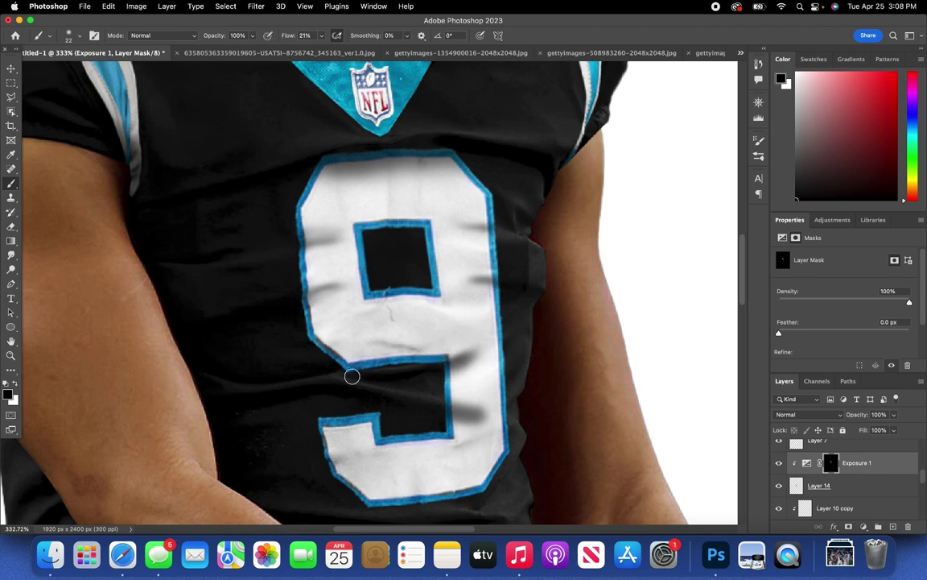
{"action": "key", "text": "x"}
{"action": "scroll", "coordinate": [493, 415], "scroll_direction": "down", "scroll_amount": 1}
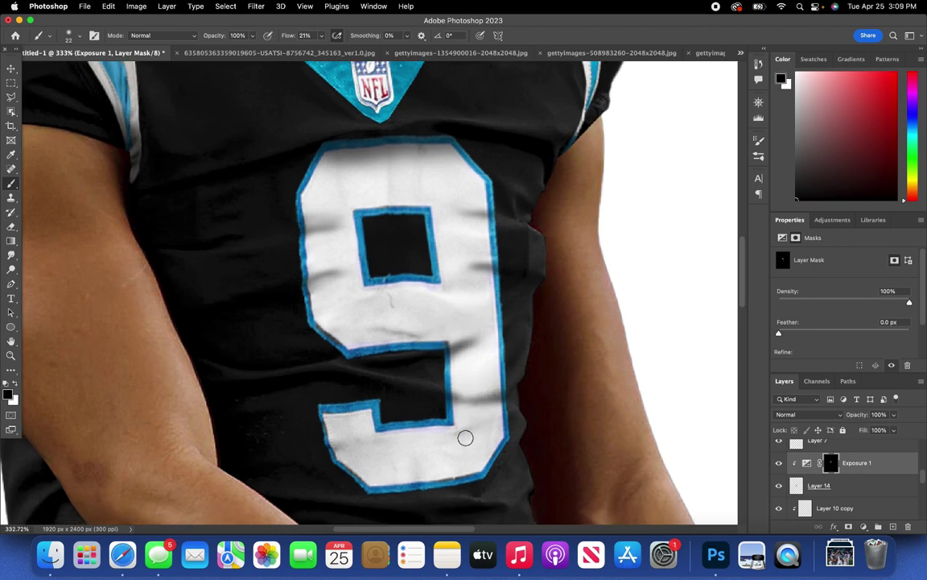
- Fit the whole image in view and feather the Exposure adjustment's mask by 6.0 px
{"action": "left_click", "coordinate": [305, 6]}
{"action": "left_click", "coordinate": [338, 99]}
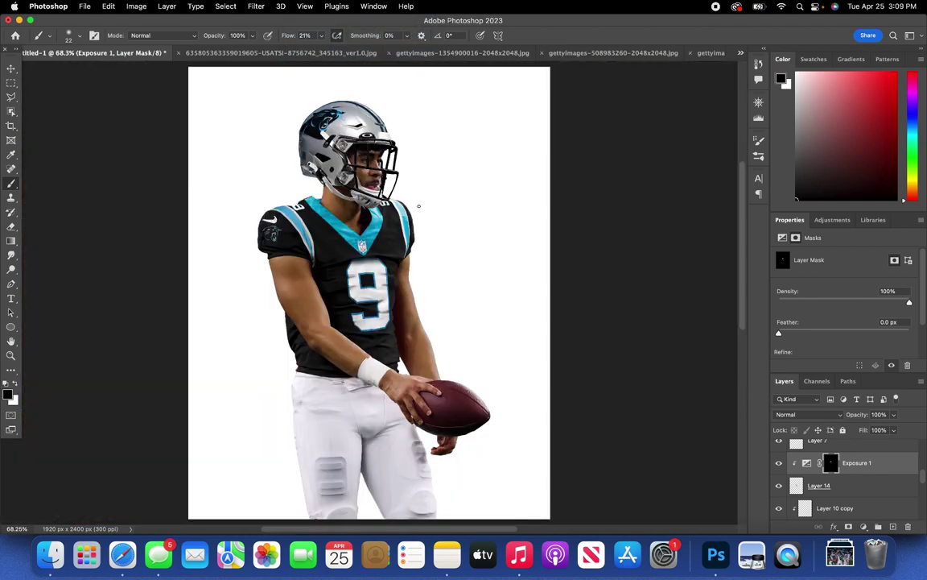
{"action": "left_click", "coordinate": [807, 465]}
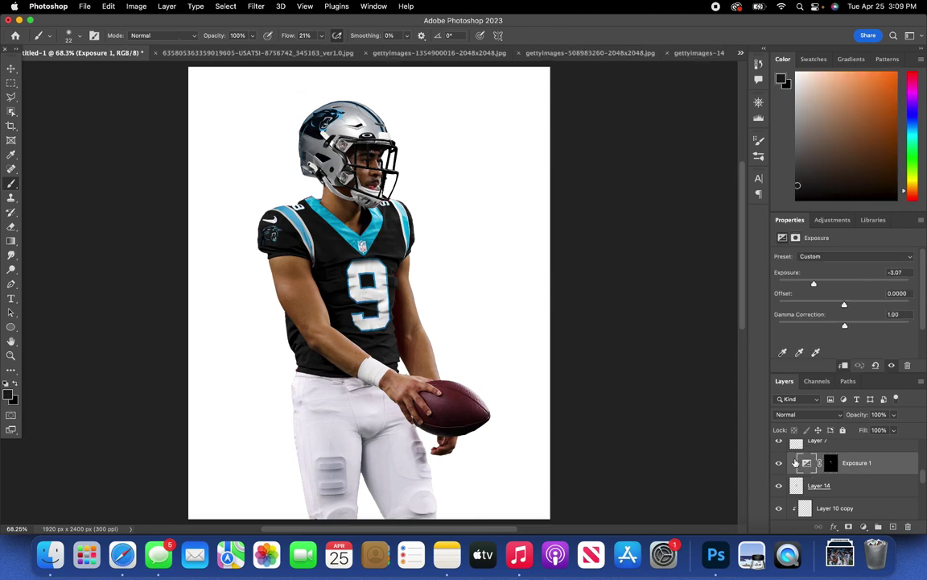
{"action": "left_click", "coordinate": [830, 464]}
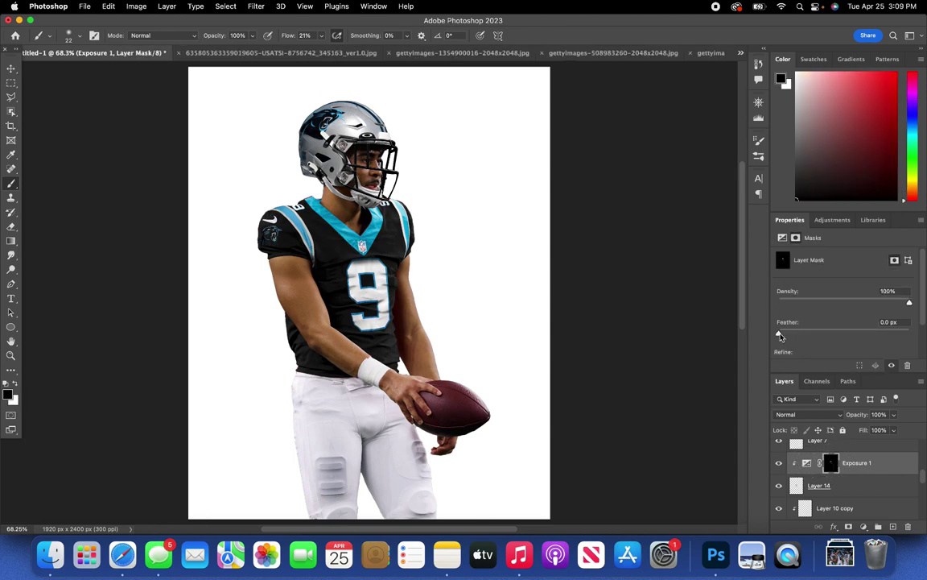
{"action": "left_click_drag", "start_coordinate": [779, 335], "coordinate": [789, 337]}
{"action": "left_click_drag", "start_coordinate": [790, 335], "coordinate": [818, 335]}
- Enlarge the chest number 9 on Layer 14 proportionally to about 106%, extending it toward the lower right
{"action": "left_click", "coordinate": [9, 66]}
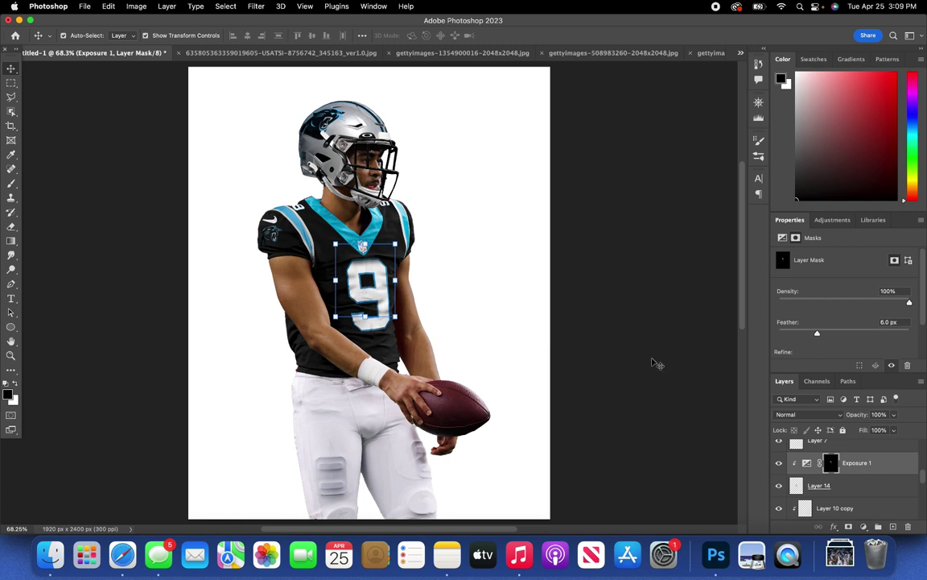
{"action": "left_click", "coordinate": [841, 487]}
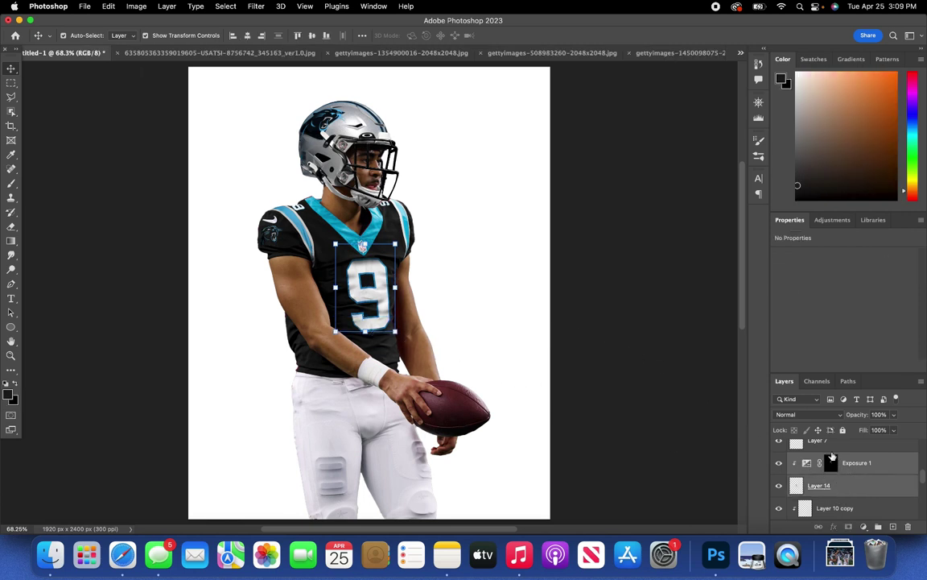
{"action": "left_click", "coordinate": [877, 483]}
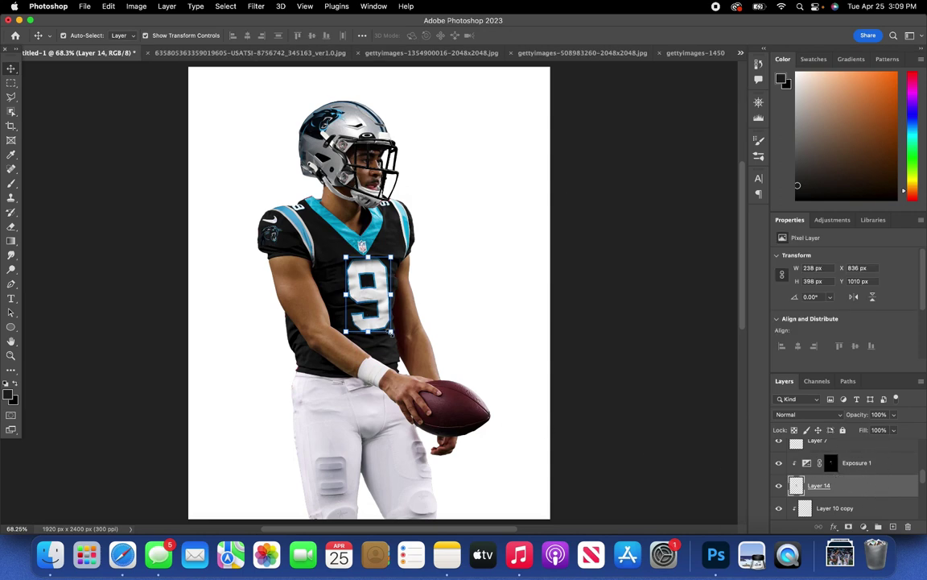
{"action": "scroll", "coordinate": [390, 332], "scroll_direction": "up", "scroll_amount": 6}
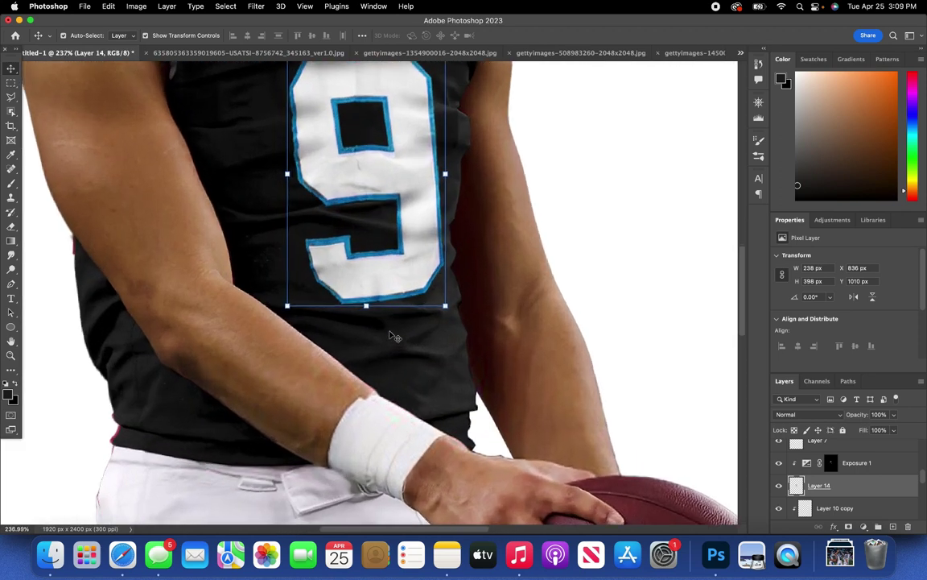
{"action": "left_click_drag", "start_coordinate": [447, 307], "coordinate": [458, 322]}
{"action": "scroll", "coordinate": [455, 324], "scroll_direction": "up", "scroll_amount": 5}
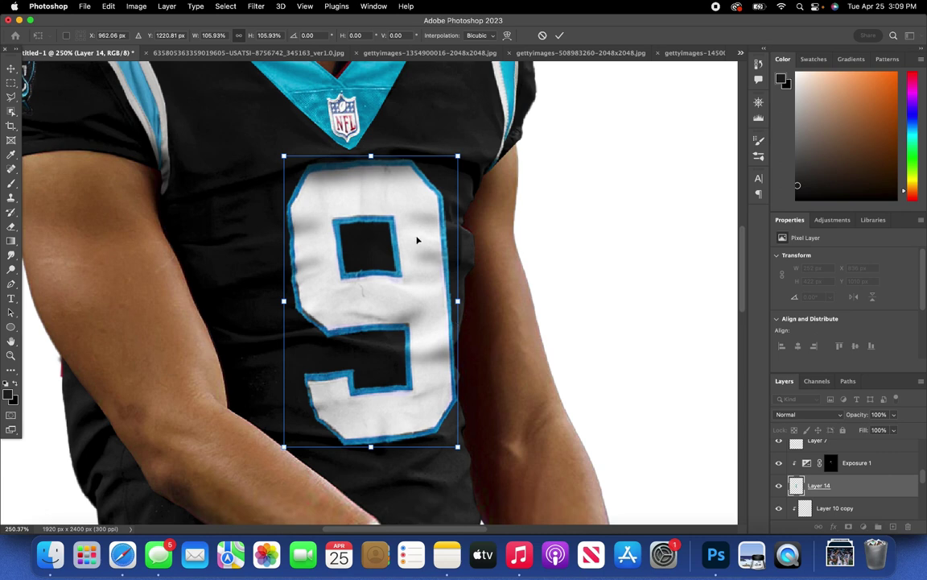
- Rotate the chest number about 1.1° clockwise, fit the whole image in view and apply the transform
{"action": "scroll", "coordinate": [396, 283], "scroll_direction": "left", "scroll_amount": 3}
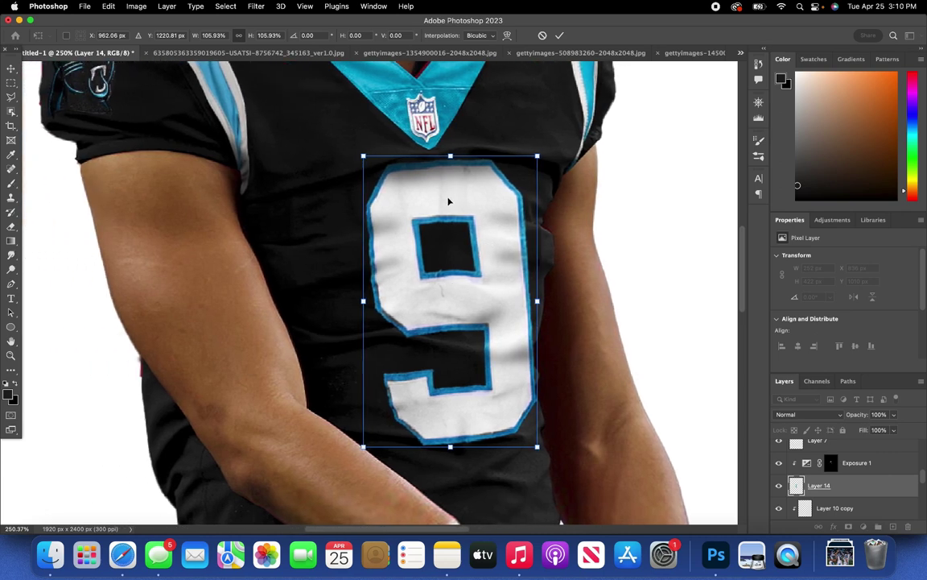
{"action": "left_click_drag", "start_coordinate": [521, 141], "coordinate": [524, 143]}
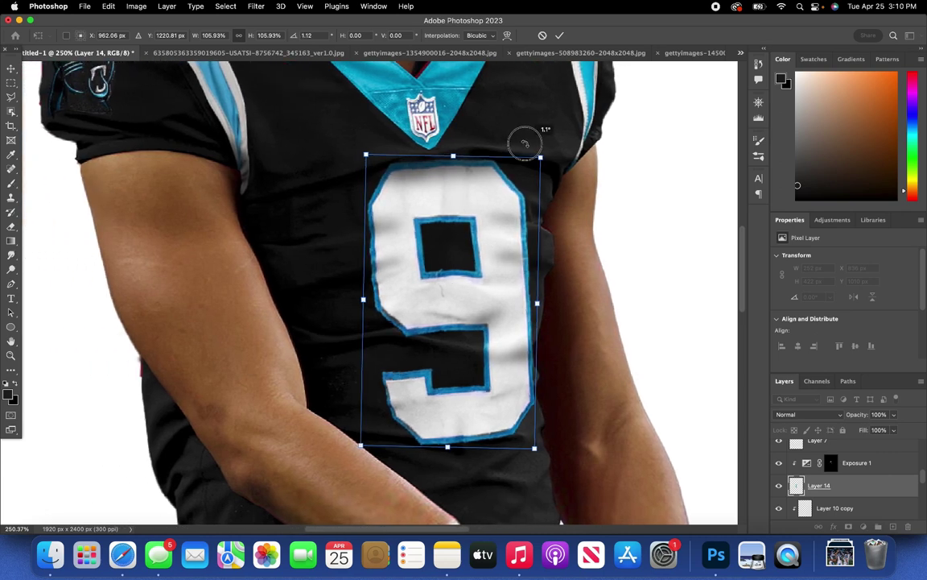
{"action": "left_click", "coordinate": [305, 6]}
{"action": "left_click", "coordinate": [318, 106]}
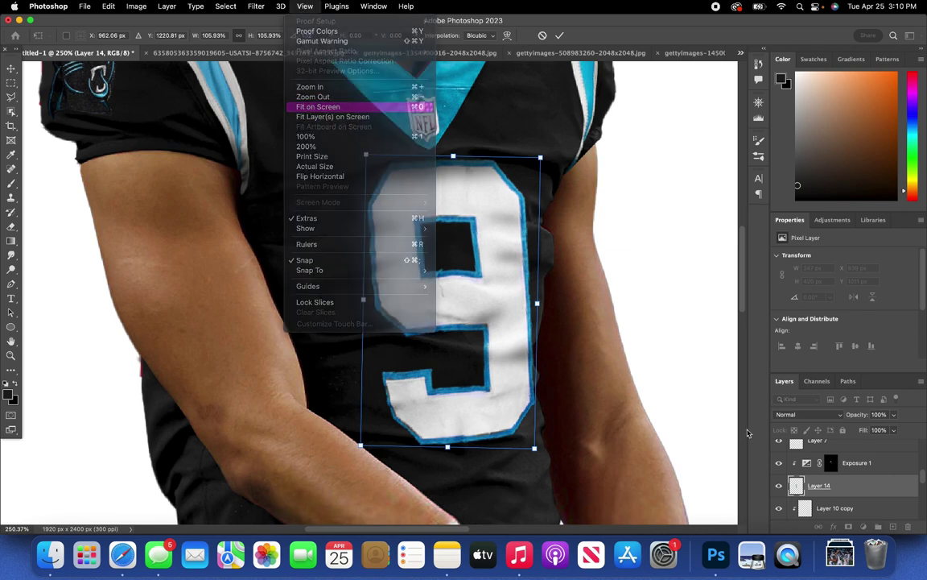
{"action": "key", "text": "Return"}
- Select the chest number's layer and nudge the 9 to the left by 12 px
{"action": "left_click", "coordinate": [806, 463]}
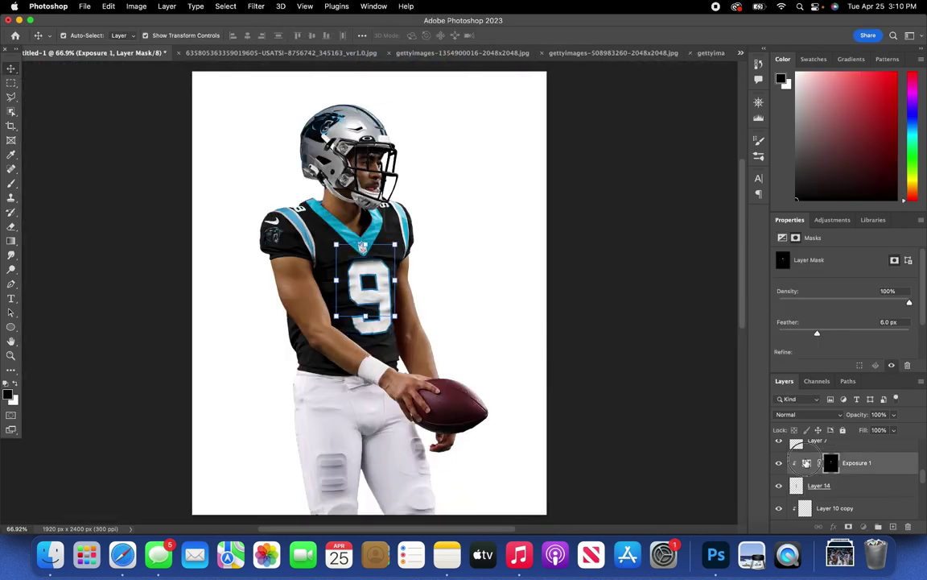
{"action": "left_click", "coordinate": [806, 463]}
{"action": "left_click", "coordinate": [832, 444]}
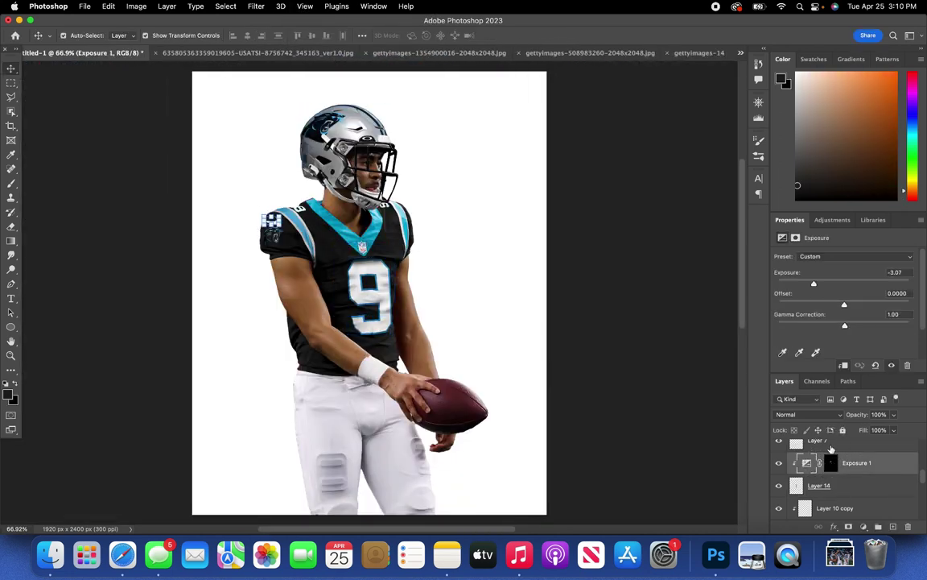
{"action": "left_click", "coordinate": [817, 494]}
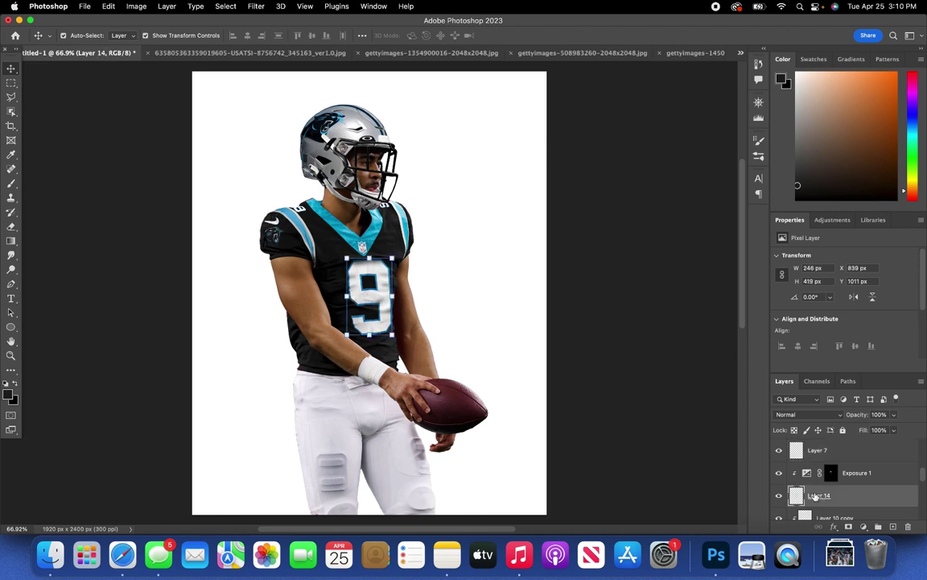
{"action": "key", "text": "Left"}
{"action": "key", "text": "Left"}
{"action": "key", "text": "Left"}
{"action": "key", "text": "Left"}
{"action": "key", "text": "Left"}
{"action": "key", "text": "Left"}
{"action": "key", "text": "Left"}
{"action": "key", "text": "Left"}
{"action": "key", "text": "Left"}
{"action": "key", "text": "Left"}
{"action": "key", "text": "Left"}
{"action": "key", "text": "Left"}
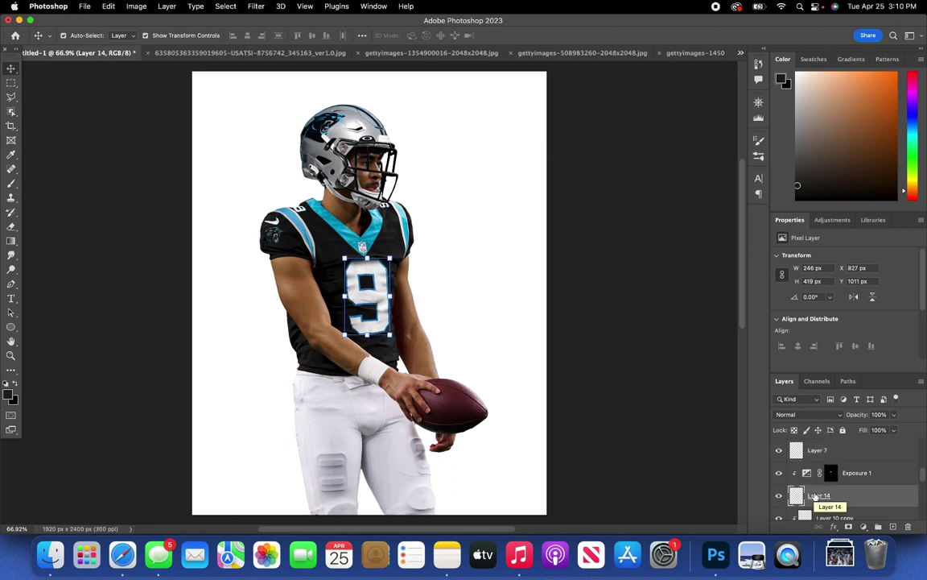
{"action": "left_click", "coordinate": [817, 451]}
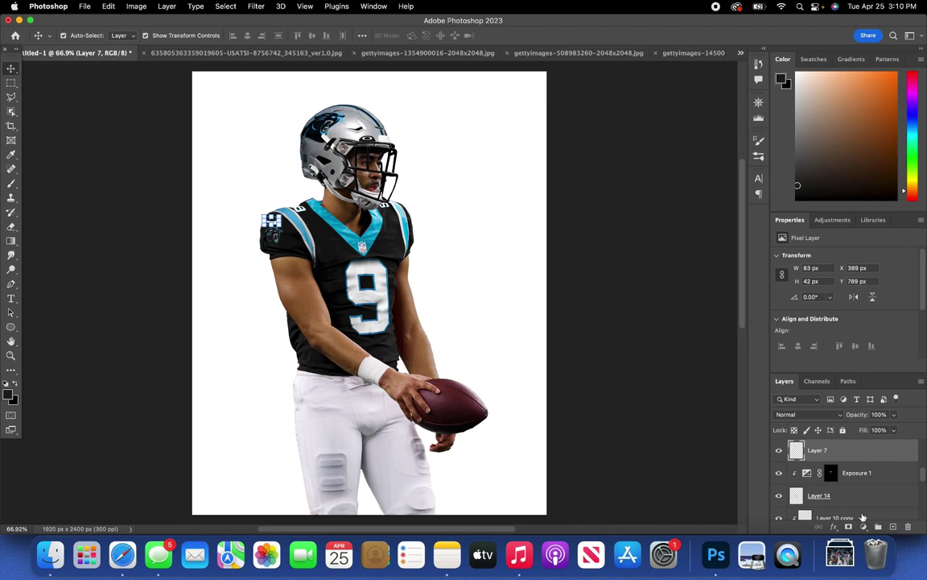
{"action": "scroll", "coordinate": [853, 507], "scroll_direction": "up", "scroll_amount": 3}
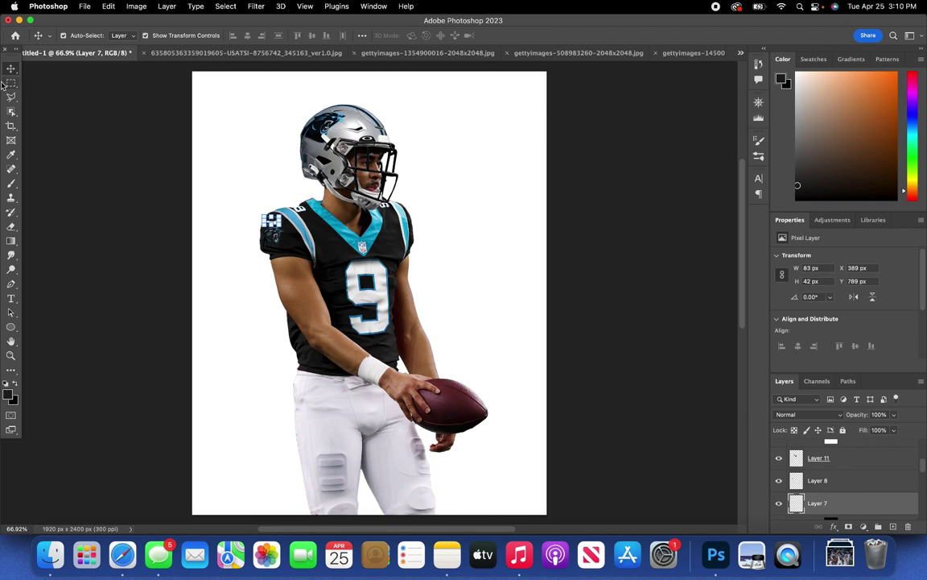
{"action": "scroll", "coordinate": [828, 483], "scroll_direction": "up", "scroll_amount": 5}
{"action": "scroll", "coordinate": [827, 483], "scroll_direction": "up", "scroll_amount": 3}
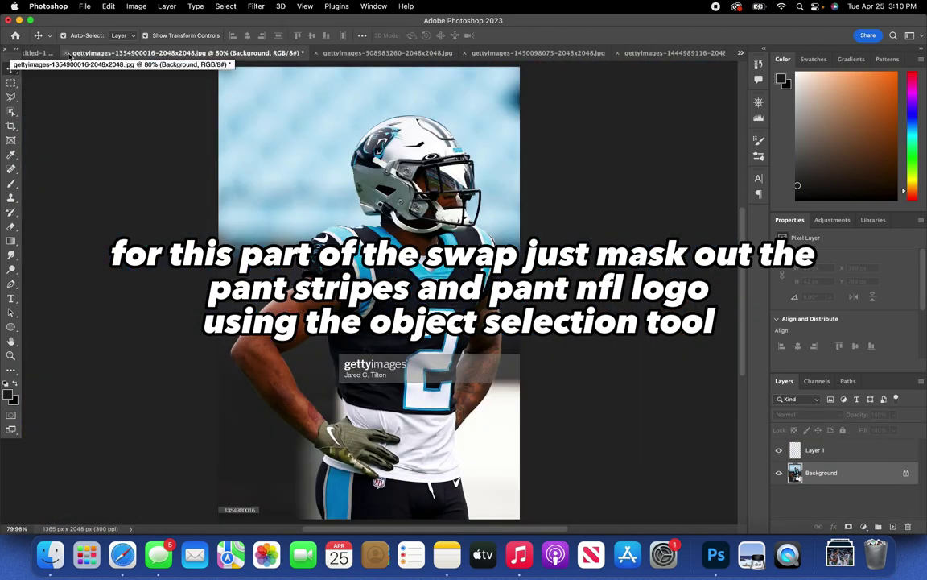
{"action": "left_click", "coordinate": [67, 53]}
{"action": "left_click", "coordinate": [354, 53]}
{"action": "left_click", "coordinate": [612, 54]}
{"action": "left_click", "coordinate": [476, 54]}
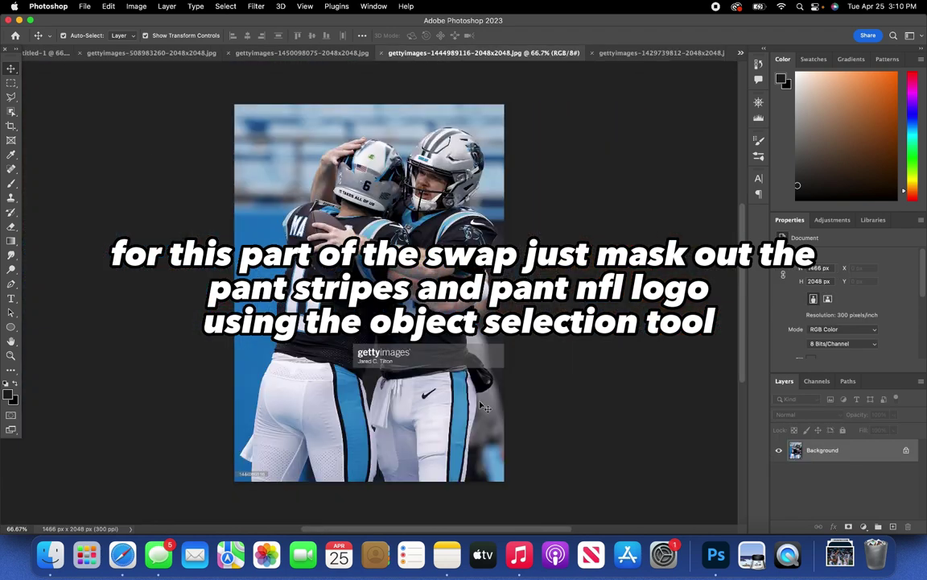
- Select the black-edged blue pant stripe on the right-hand player with the Object Selection tool and copy it to a new layer
{"action": "left_click", "coordinate": [11, 111]}
{"action": "scroll", "coordinate": [453, 395], "scroll_direction": "up", "scroll_amount": 5}
{"action": "left_click_drag", "start_coordinate": [387, 211], "coordinate": [428, 465]}
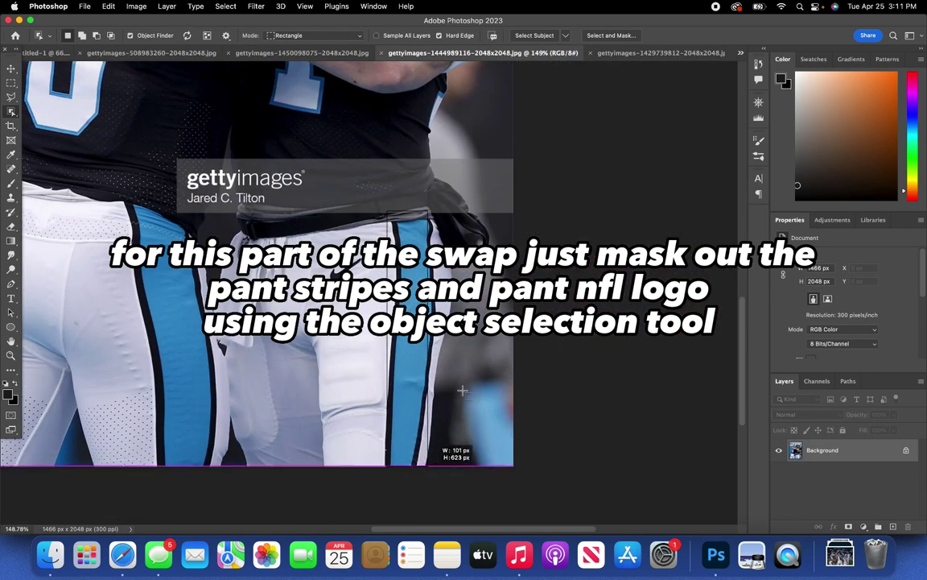
{"action": "left_click_drag", "start_coordinate": [463, 391], "coordinate": [464, 391]}
{"action": "left_click", "coordinate": [611, 36]}
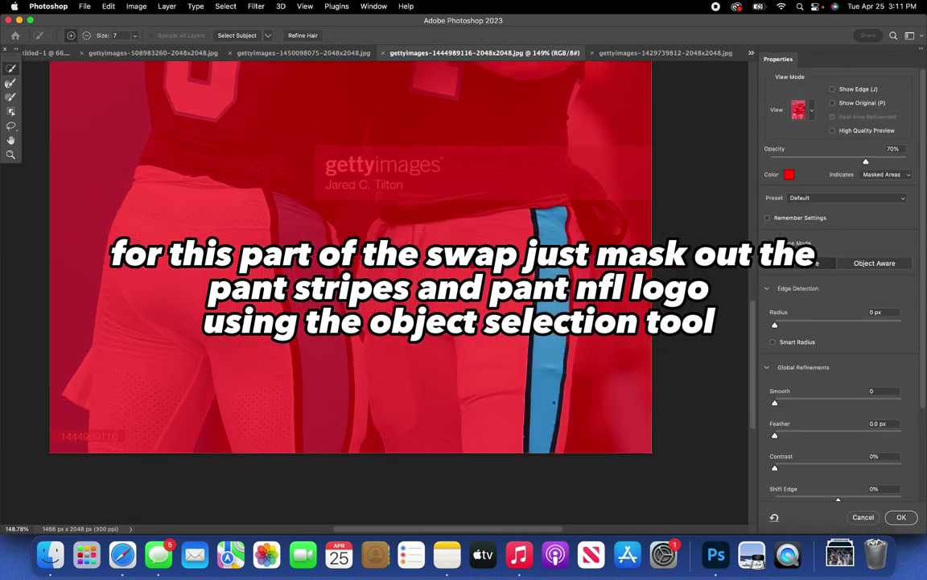
{"action": "key", "text": "Return"}
{"action": "key", "text": "cmd+j"}
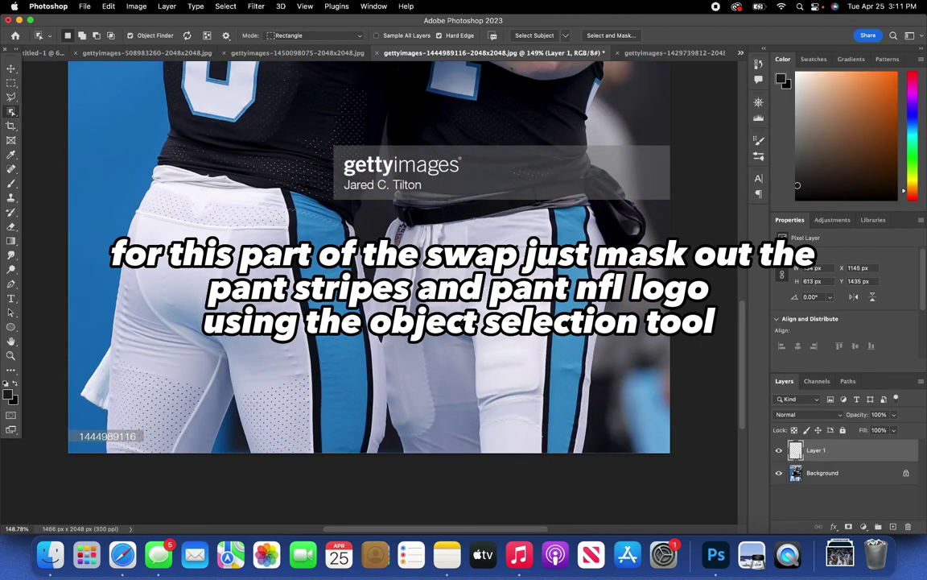
- Flip the copied stripe horizontally and bring it into the jersey swap document over the player's left-hand thigh
{"action": "key", "text": "v"}
{"action": "left_click", "coordinate": [108, 6]}
{"action": "mouse_move", "coordinate": [161, 249]}
{"action": "left_click", "coordinate": [291, 403]}
{"action": "left_click_drag", "start_coordinate": [564, 336], "coordinate": [309, 459]}
{"action": "left_click_drag", "start_coordinate": [309, 461], "coordinate": [327, 444]}
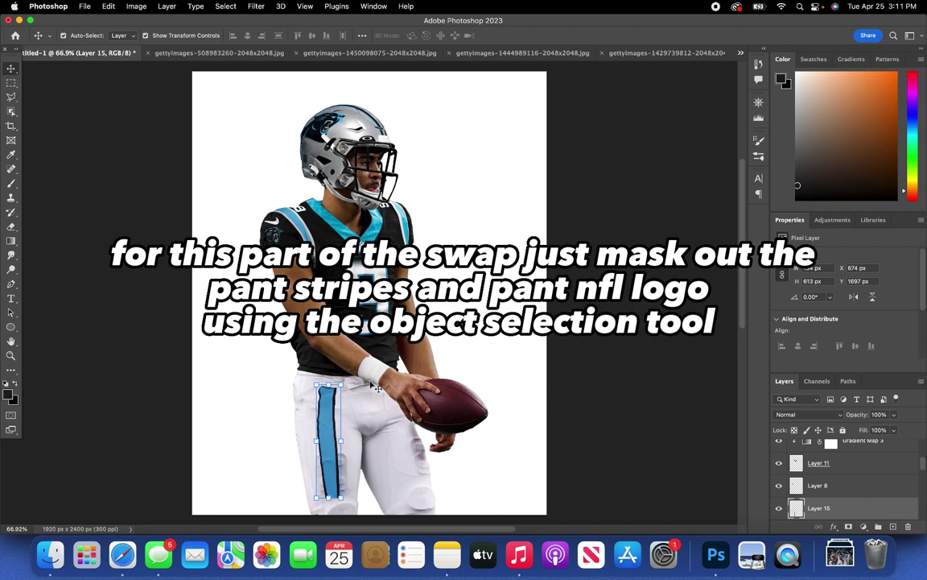
- Move and scale the stripe along the outer edge of the left-hand thigh and place its layer directly above Layer 1
{"action": "scroll", "coordinate": [378, 471], "scroll_direction": "up", "scroll_amount": 5}
{"action": "scroll", "coordinate": [354, 459], "scroll_direction": "down", "scroll_amount": 3}
{"action": "key", "text": "l"}
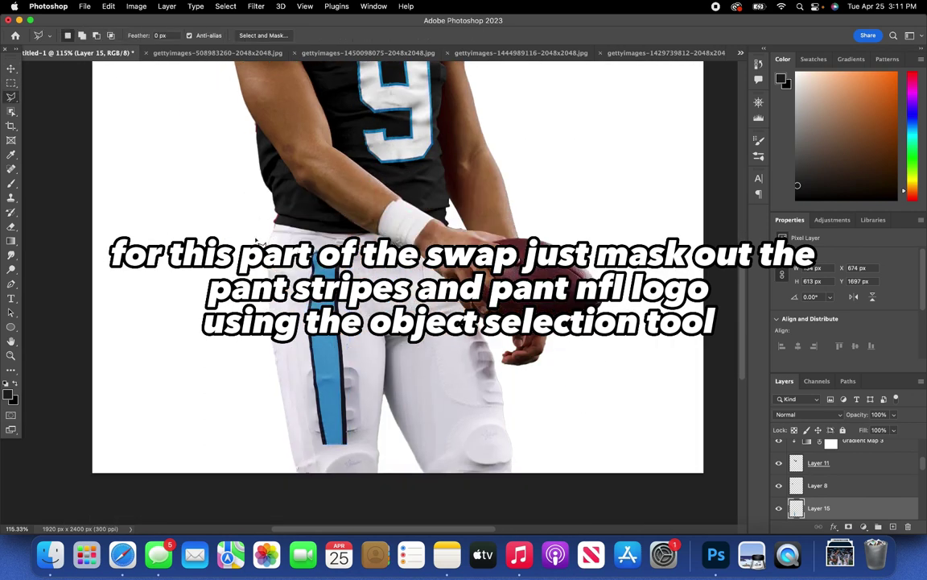
{"action": "left_click", "coordinate": [108, 6]}
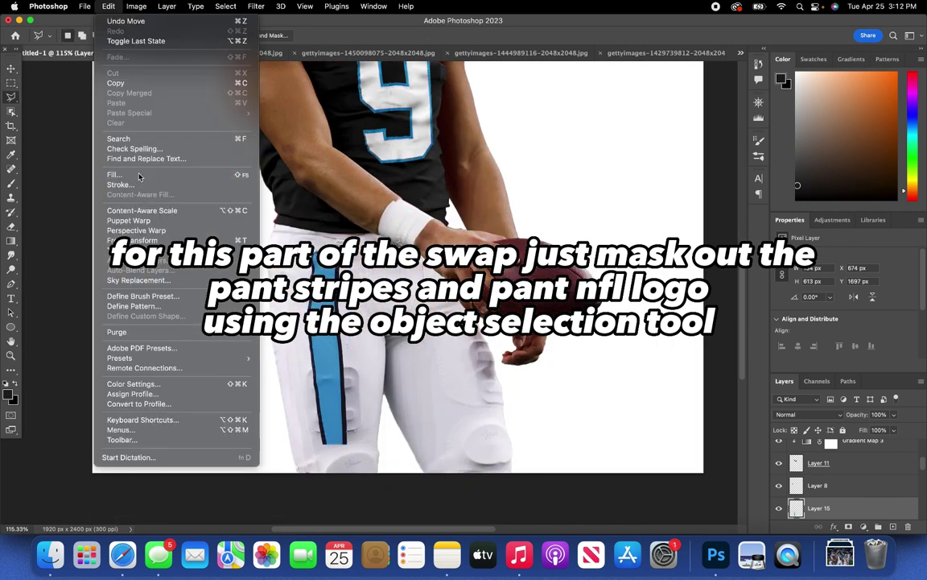
{"action": "left_click", "coordinate": [133, 184]}
{"action": "key", "text": "Escape"}
{"action": "key", "text": "v"}
{"action": "left_click_drag", "start_coordinate": [322, 281], "coordinate": [278, 225]}
{"action": "left_click_drag", "start_coordinate": [298, 338], "coordinate": [249, 350]}
{"action": "left_click_drag", "start_coordinate": [266, 354], "coordinate": [270, 356]}
{"action": "scroll", "coordinate": [868, 495], "scroll_direction": "down", "scroll_amount": 3}
{"action": "key", "text": "Return"}
{"action": "left_click_drag", "start_coordinate": [853, 447], "coordinate": [857, 475]}
- Warp the stripe so it follows the outer contour of the pants from waistband to knee
{"action": "left_click", "coordinate": [108, 6]}
{"action": "mouse_move", "coordinate": [133, 250]}
{"action": "left_click", "coordinate": [282, 322]}
{"action": "left_click_drag", "start_coordinate": [249, 216], "coordinate": [267, 221]}
{"action": "left_click_drag", "start_coordinate": [249, 482], "coordinate": [283, 481]}
{"action": "left_click_drag", "start_coordinate": [267, 398], "coordinate": [281, 400]}
{"action": "left_click_drag", "start_coordinate": [284, 481], "coordinate": [274, 485]}
{"action": "left_click_drag", "start_coordinate": [308, 394], "coordinate": [296, 393]}
{"action": "left_click_drag", "start_coordinate": [307, 484], "coordinate": [313, 484]}
{"action": "left_click_drag", "start_coordinate": [258, 393], "coordinate": [266, 397]}
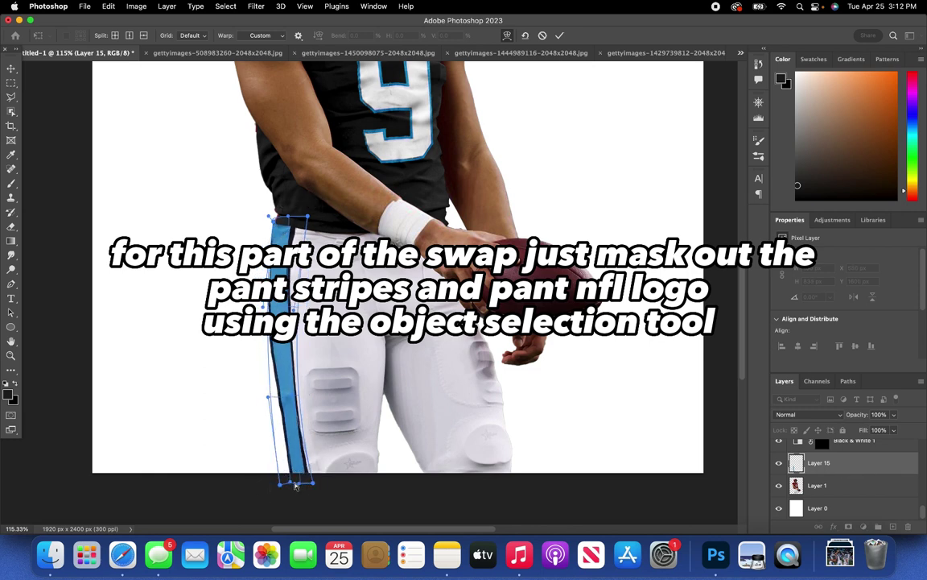
{"action": "key", "text": "Return"}
- Clip the stripe layer to the player's Layer 1 and start a second warp on it
{"action": "left_click", "coordinate": [108, 6]}
{"action": "mouse_move", "coordinate": [161, 249]}
{"action": "left_click", "coordinate": [282, 326]}
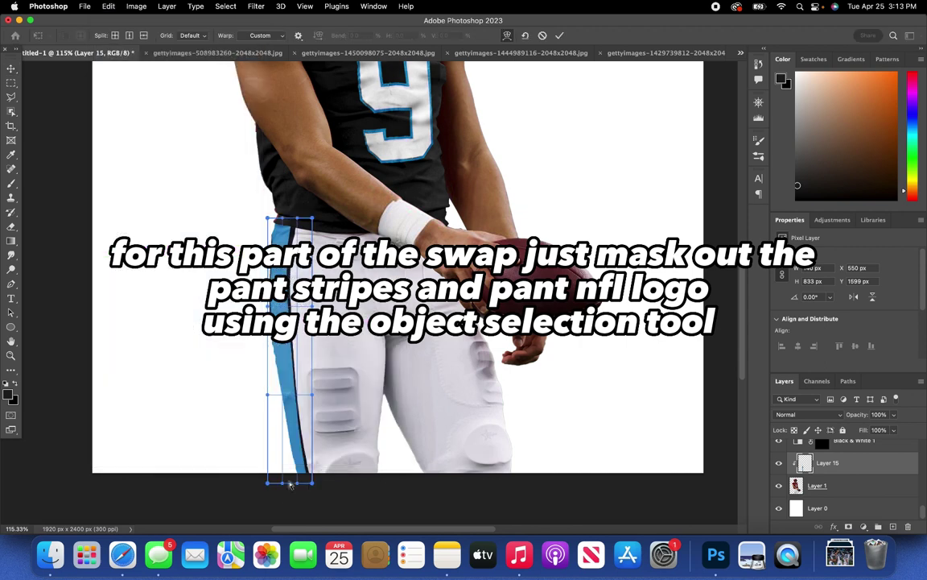
{"action": "left_click_drag", "start_coordinate": [290, 483], "coordinate": [299, 483]}
{"action": "left_click_drag", "start_coordinate": [269, 395], "coordinate": [274, 393]}
{"action": "left_click_drag", "start_coordinate": [268, 218], "coordinate": [269, 218]}
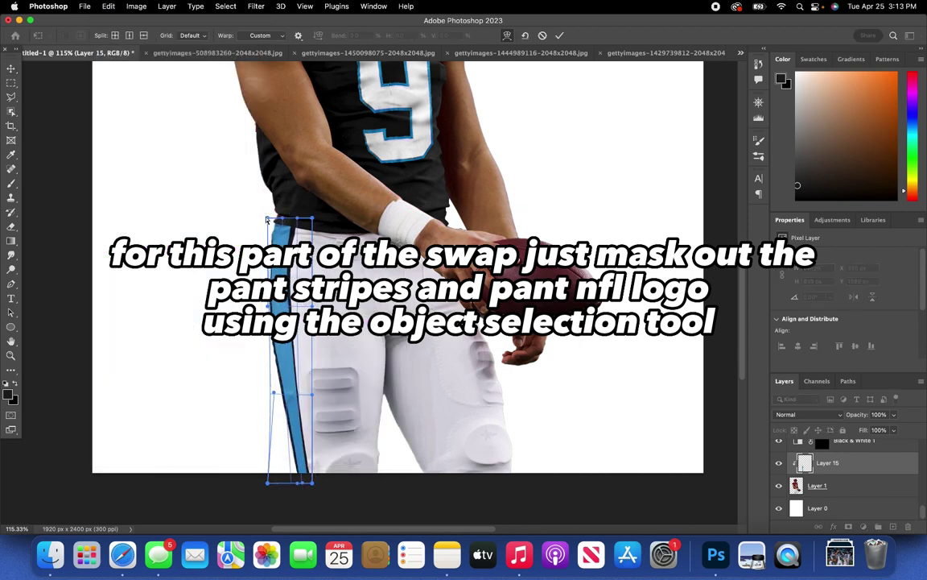
{"action": "key", "text": "super+z"}
{"action": "key", "text": "super+z"}
- Warp the clipped stripe's bottom, outer edge and top corner to hug the leg, and fit the whole image in view
{"action": "mouse_move", "coordinate": [291, 483]}
{"action": "left_mouse_down"}
{"action": "mouse_move", "coordinate": [302, 483]}
{"action": "mouse_move", "coordinate": [293, 483]}
{"action": "left_mouse_up"}
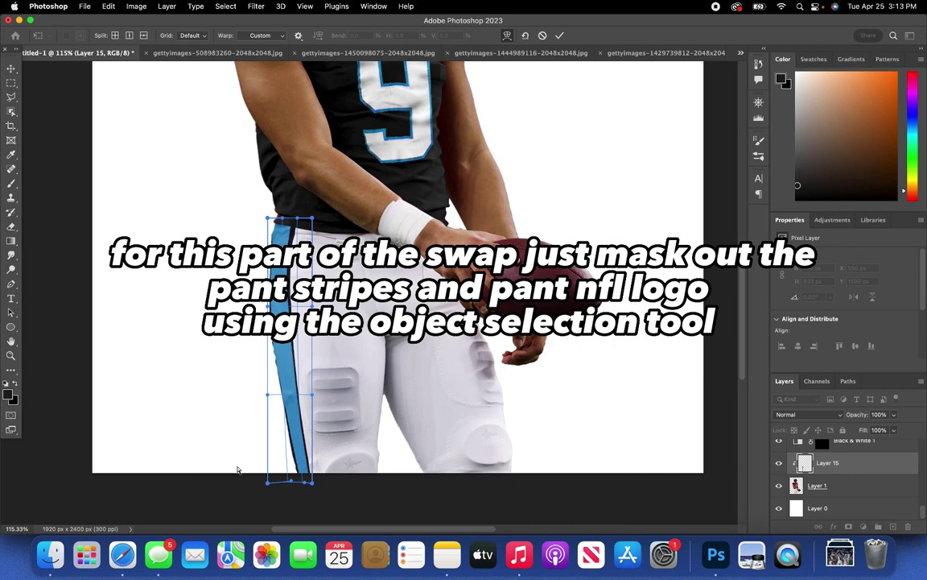
{"action": "left_click_drag", "start_coordinate": [268, 394], "coordinate": [275, 393]}
{"action": "left_click_drag", "start_coordinate": [268, 218], "coordinate": [269, 216]}
{"action": "key", "text": "Return"}
{"action": "scroll", "coordinate": [818, 479], "scroll_direction": "up", "scroll_amount": 2}
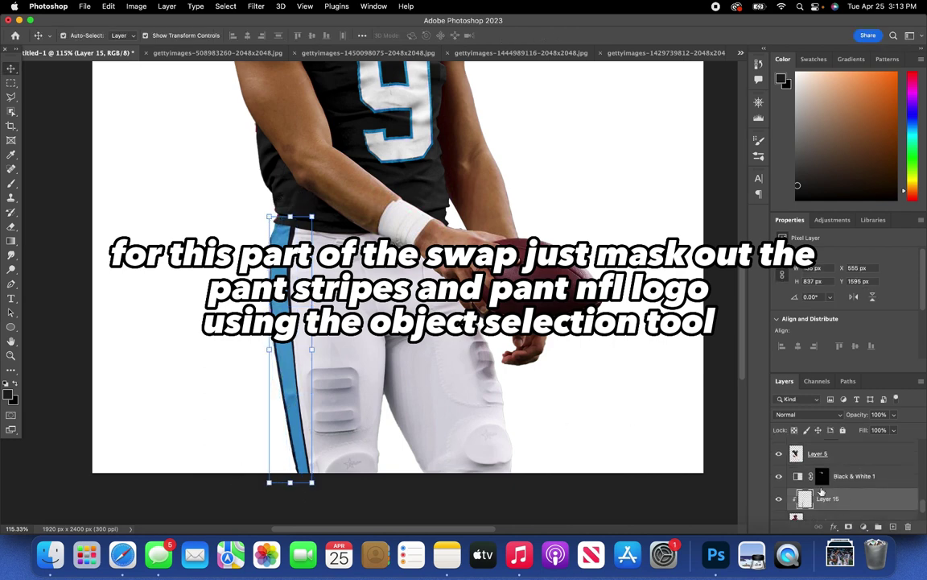
{"action": "left_click", "coordinate": [305, 6]}
{"action": "left_click", "coordinate": [344, 106]}
{"action": "scroll", "coordinate": [856, 491], "scroll_direction": "down", "scroll_amount": 2}
{"action": "left_click", "coordinate": [857, 513]}
{"action": "left_click", "coordinate": [646, 53]}
{"action": "key", "text": "w"}
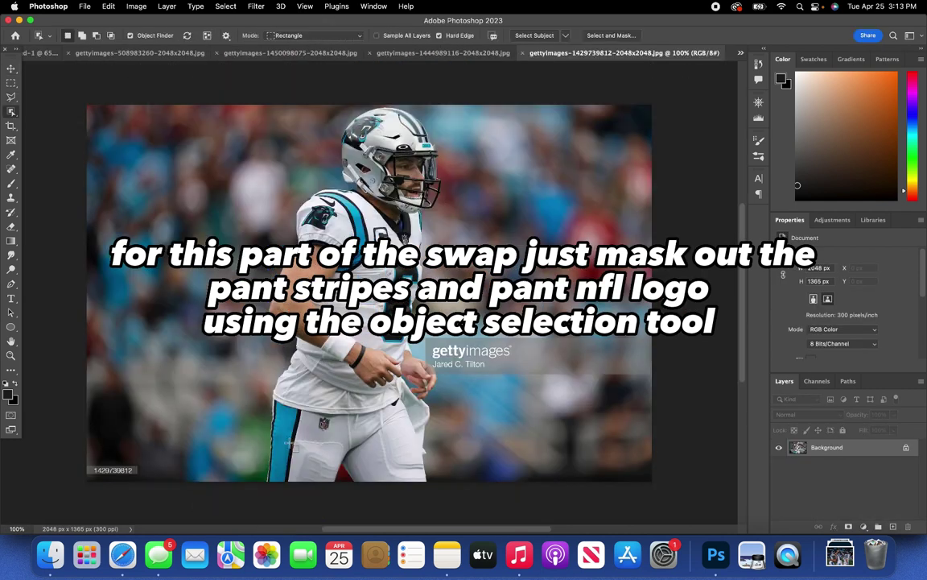
{"action": "scroll", "coordinate": [325, 433], "scroll_direction": "up", "scroll_amount": 5}
{"action": "left_click_drag", "start_coordinate": [299, 363], "coordinate": [345, 429]}
{"action": "key", "text": "super+j"}
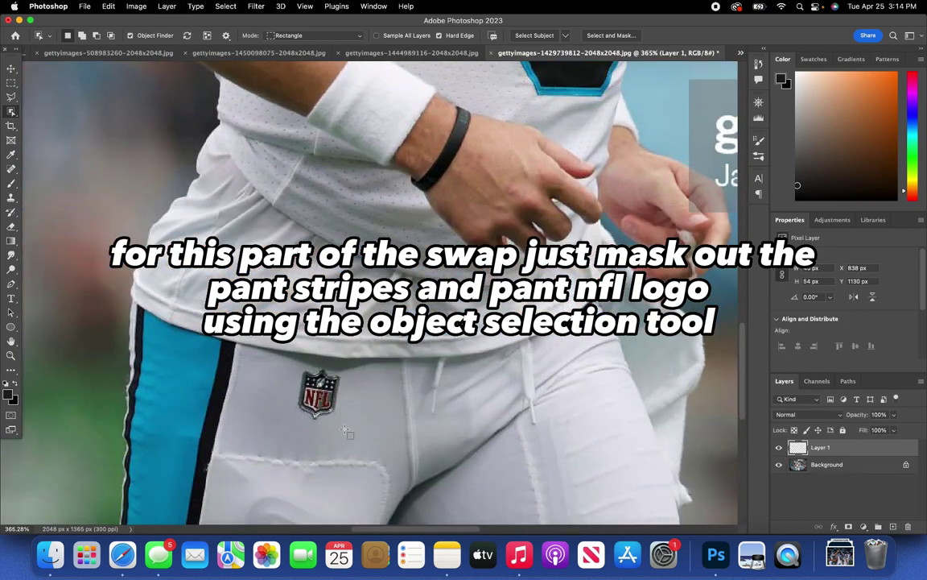
- Bring the copied NFL shield into the jersey swap document and place its layer directly above the stripe layer
{"action": "left_click", "coordinate": [11, 69]}
{"action": "left_click", "coordinate": [29, 52]}
{"action": "left_click", "coordinate": [667, 52]}
{"action": "left_click_drag", "start_coordinate": [863, 453], "coordinate": [346, 403]}
{"action": "left_click_drag", "start_coordinate": [857, 508], "coordinate": [856, 453]}
{"action": "scroll", "coordinate": [334, 419], "scroll_direction": "up", "scroll_amount": 3}
- Position the NFL shield on the hip beside the blue stripe and scale it to 74 px high
{"action": "left_click_drag", "start_coordinate": [366, 379], "coordinate": [330, 354]}
{"action": "key", "text": "Return"}
{"action": "left_click", "coordinate": [345, 352]}
{"action": "left_click", "coordinate": [325, 369]}
{"action": "key", "text": "Return"}
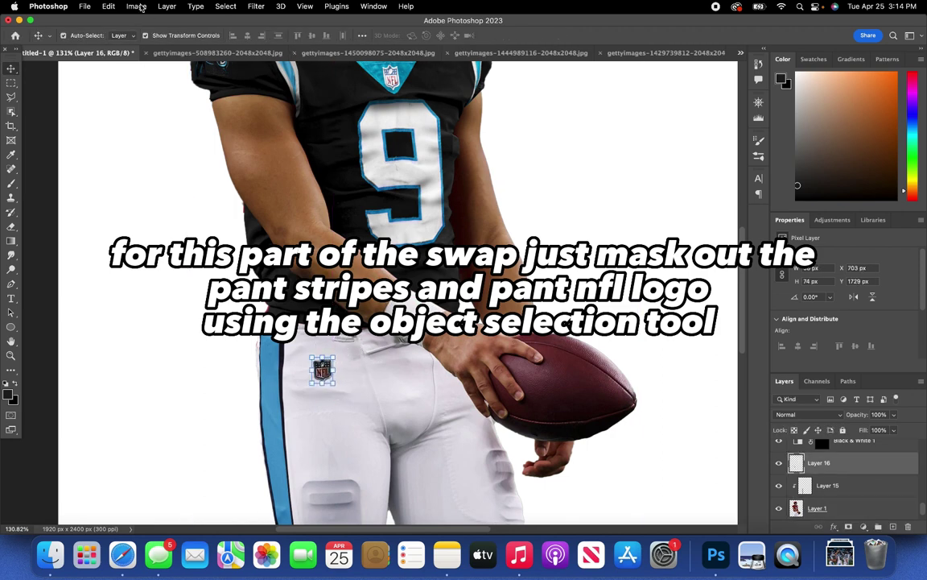
- Brighten the NFL shield with Curves by raising both its highlights and its shadows
{"action": "left_click", "coordinate": [138, 7]}
{"action": "left_click", "coordinate": [266, 54]}
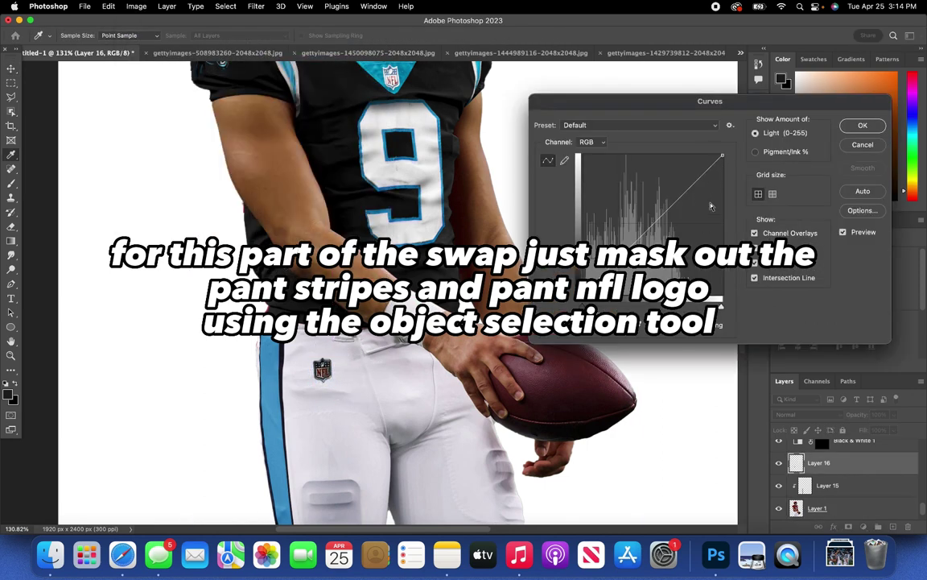
{"action": "mouse_move", "coordinate": [714, 164]}
{"action": "left_mouse_down"}
{"action": "mouse_move", "coordinate": [701, 150]}
{"action": "mouse_move", "coordinate": [713, 164]}
{"action": "left_mouse_up"}
{"action": "left_click_drag", "start_coordinate": [593, 282], "coordinate": [588, 274]}
{"action": "left_click_drag", "start_coordinate": [712, 164], "coordinate": [704, 166]}
{"action": "key", "text": "Return"}
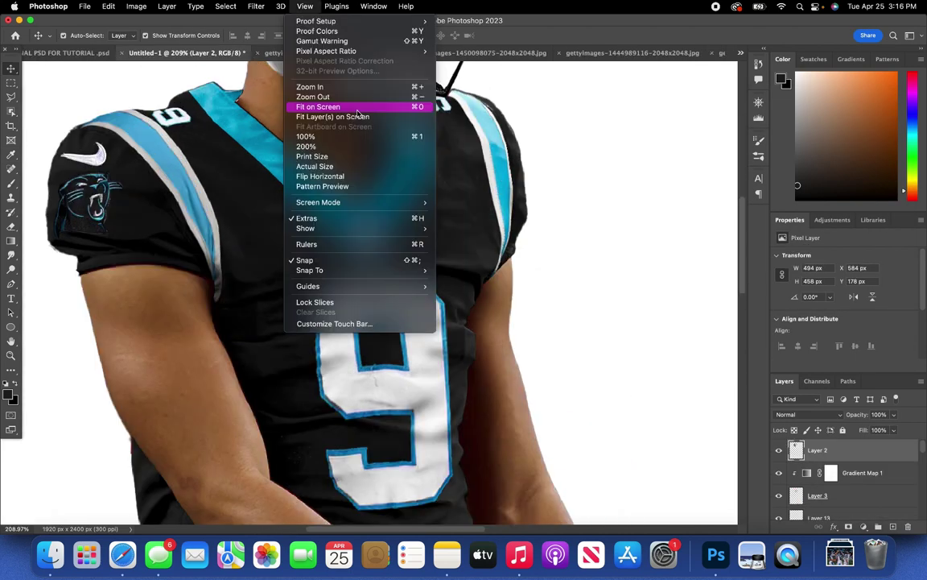
{"action": "left_click", "coordinate": [326, 106]}
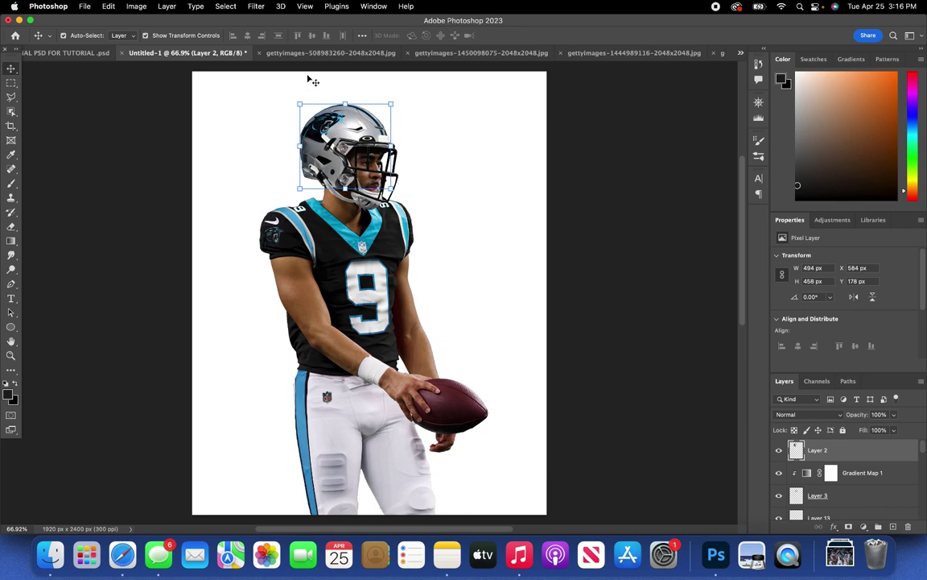
{"action": "left_click", "coordinate": [325, 53]}
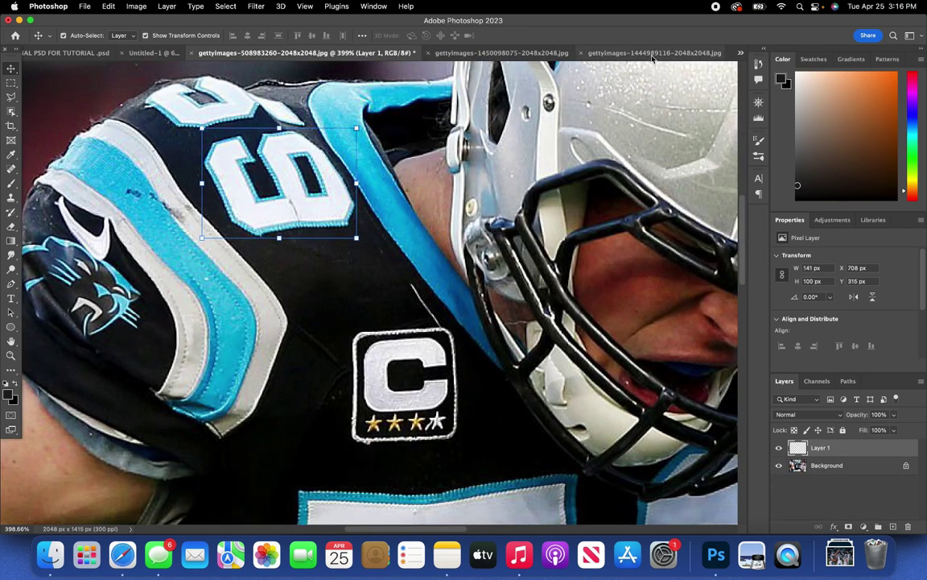
{"action": "left_click", "coordinate": [652, 54]}
{"action": "left_click", "coordinate": [740, 53]}
{"action": "left_click", "coordinate": [770, 116]}
{"action": "left_click", "coordinate": [740, 53]}
{"action": "left_click", "coordinate": [770, 128]}
{"action": "left_click", "coordinate": [740, 53]}
{"action": "left_click", "coordinate": [771, 140]}
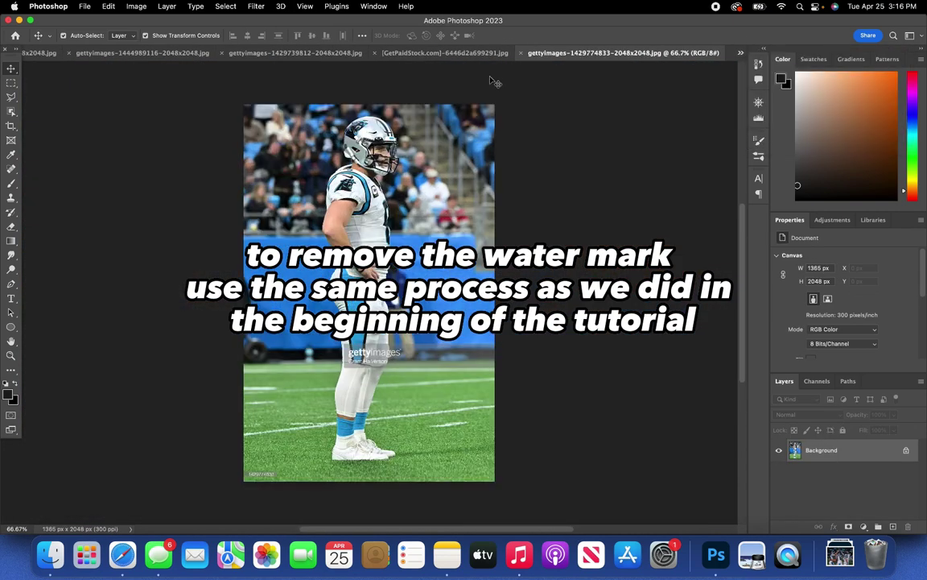
- Bring the watermark-free GetPaidStock copy into the full-length player shot, scale it to match the photo exactly and give it a layer mask
{"action": "left_click", "coordinate": [476, 54]}
{"action": "mouse_move", "coordinate": [369, 292]}
{"action": "left_mouse_down"}
{"action": "mouse_move", "coordinate": [620, 53]}
{"action": "mouse_move", "coordinate": [368, 296]}
{"action": "mouse_move", "coordinate": [637, 352]}
{"action": "mouse_move", "coordinate": [369, 296]}
{"action": "left_mouse_up"}
{"action": "left_click_drag", "start_coordinate": [416, 398], "coordinate": [495, 497]}
{"action": "left_click_drag", "start_coordinate": [373, 354], "coordinate": [370, 332]}
{"action": "key", "text": "Return"}
{"action": "left_click", "coordinate": [906, 473]}
{"action": "left_click", "coordinate": [849, 526]}
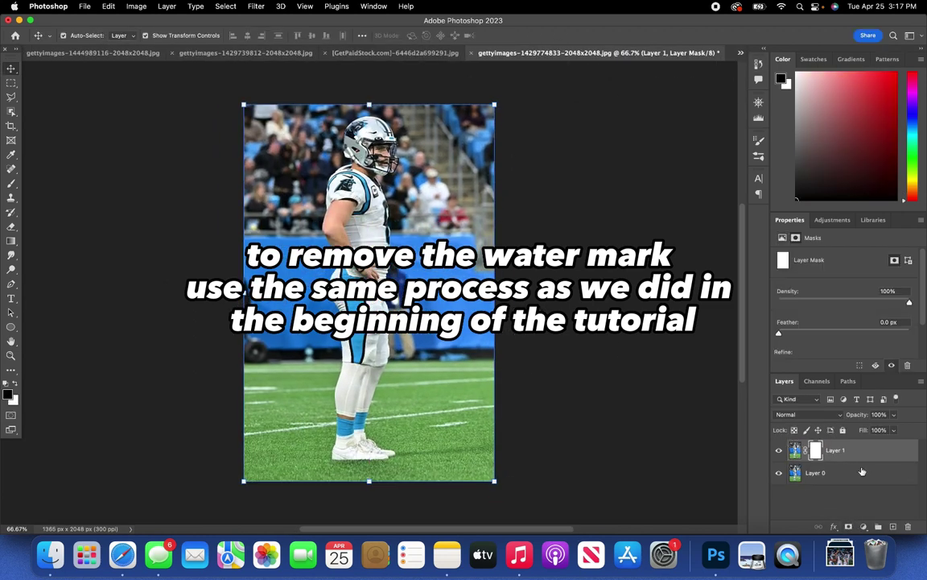
- Invert the copy's mask, paint white over the watermark area to cover it, and merge the result into a single layer
{"action": "key", "text": "super+i"}
{"action": "key", "text": "b"}
{"action": "left_click", "coordinate": [321, 36]}
{"action": "left_click_drag", "start_coordinate": [321, 49], "coordinate": [336, 48]}
{"action": "left_click", "coordinate": [79, 35]}
{"action": "key", "text": "x"}
{"action": "left_click_drag", "start_coordinate": [322, 331], "coordinate": [349, 354]}
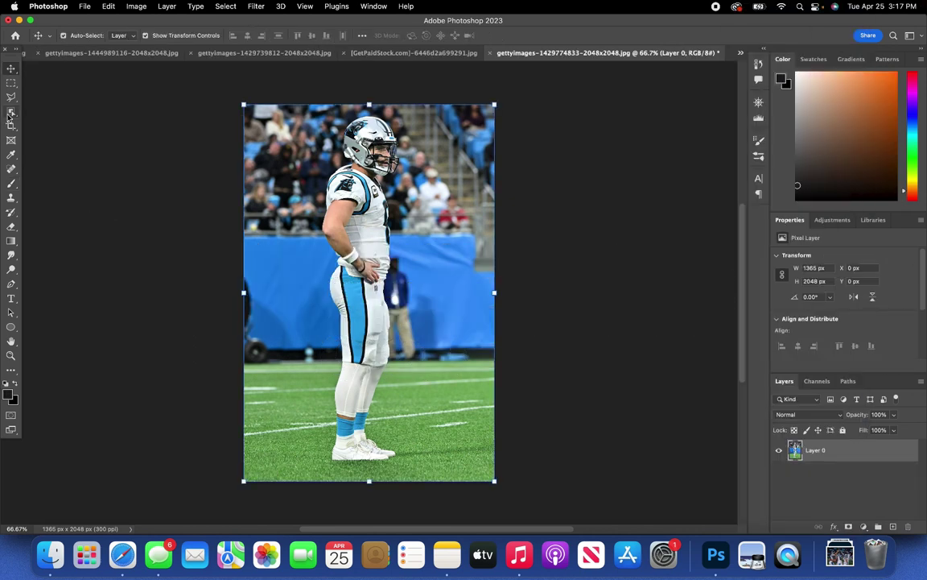
{"action": "left_click", "coordinate": [11, 111]}
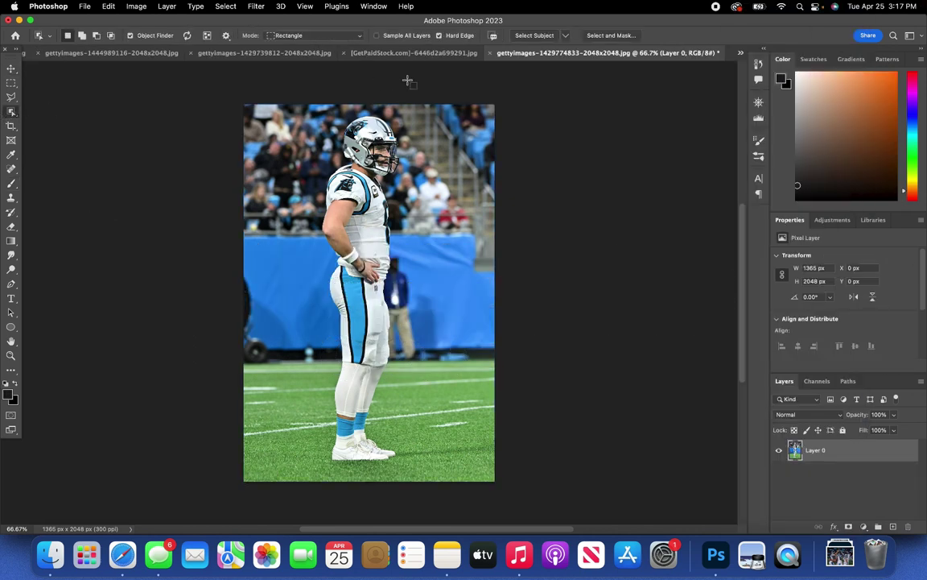
{"action": "left_click", "coordinate": [535, 36]}
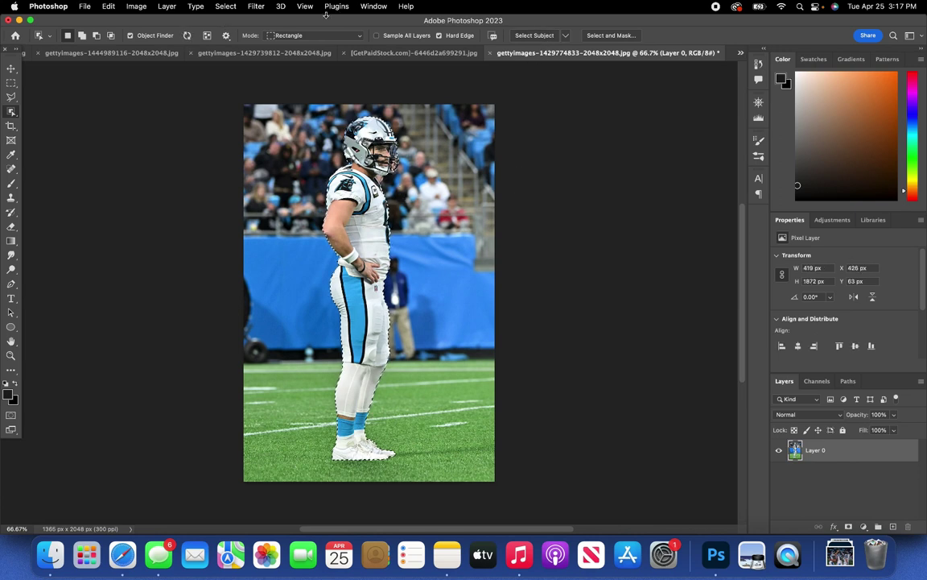
{"action": "left_click", "coordinate": [226, 5]}
{"action": "left_click", "coordinate": [247, 31]}
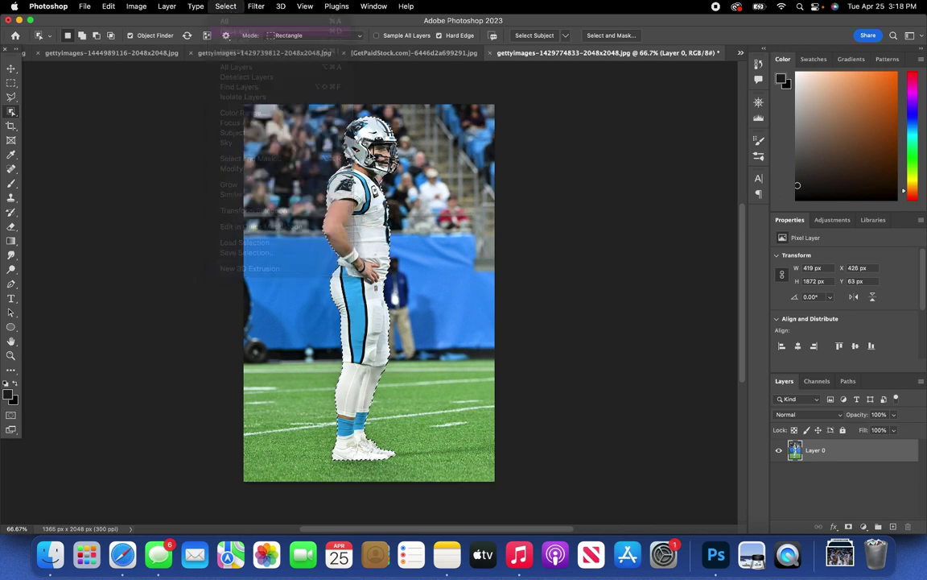
- Outline the whole player from helmet to shoes with a loose Polygonal Lasso selection that leaves a small margin of background
{"action": "left_click", "coordinate": [11, 98]}
{"action": "scroll", "coordinate": [432, 312], "scroll_direction": "up", "scroll_amount": 5}
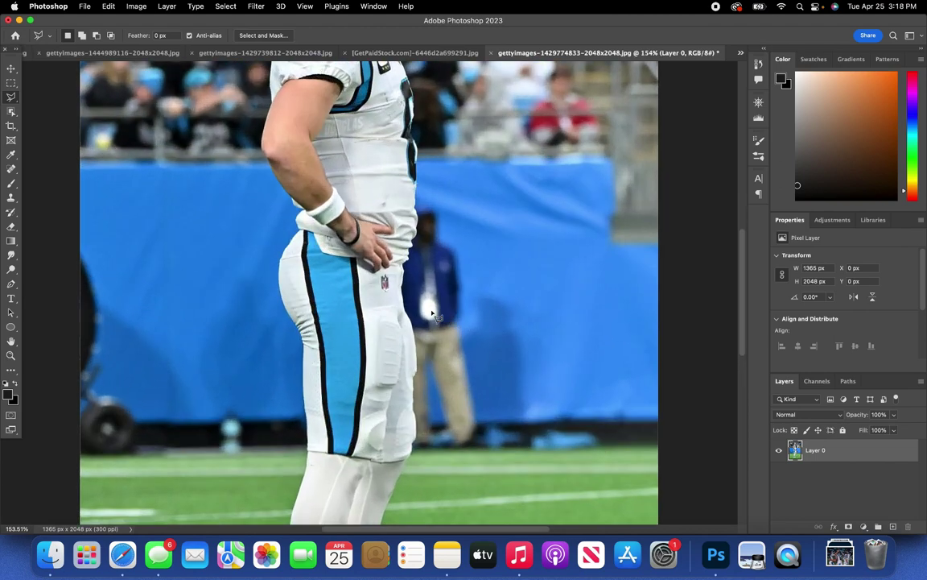
{"action": "scroll", "coordinate": [432, 312], "scroll_direction": "down", "scroll_amount": 5}
{"action": "scroll", "coordinate": [432, 312], "scroll_direction": "down", "scroll_amount": 3}
{"action": "scroll", "coordinate": [432, 315], "scroll_direction": "up", "scroll_amount": 5}
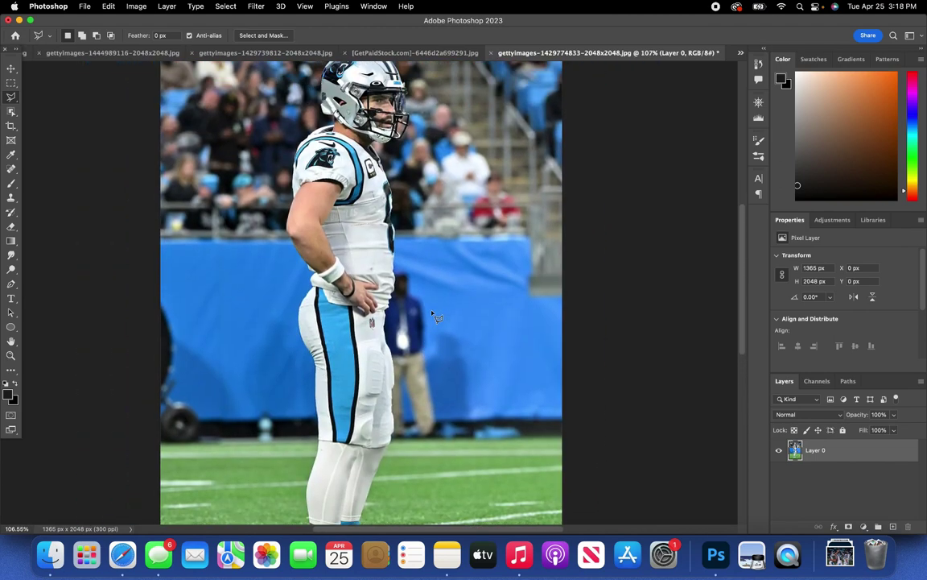
{"action": "scroll", "coordinate": [432, 315], "scroll_direction": "down", "scroll_amount": 3}
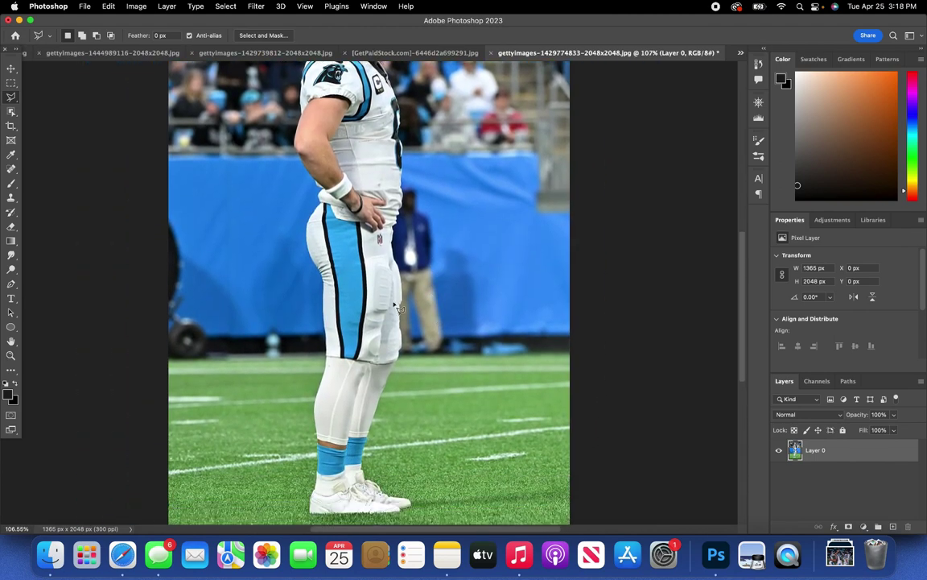
{"action": "left_click", "coordinate": [322, 205]}
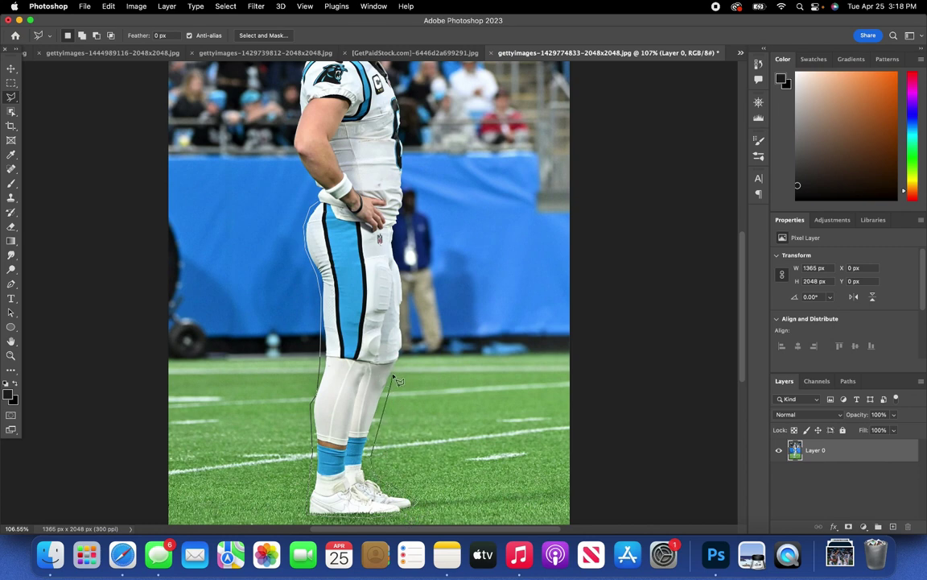
{"action": "left_click", "coordinate": [406, 355]}
{"action": "scroll", "coordinate": [407, 215], "scroll_direction": "up", "scroll_amount": 2}
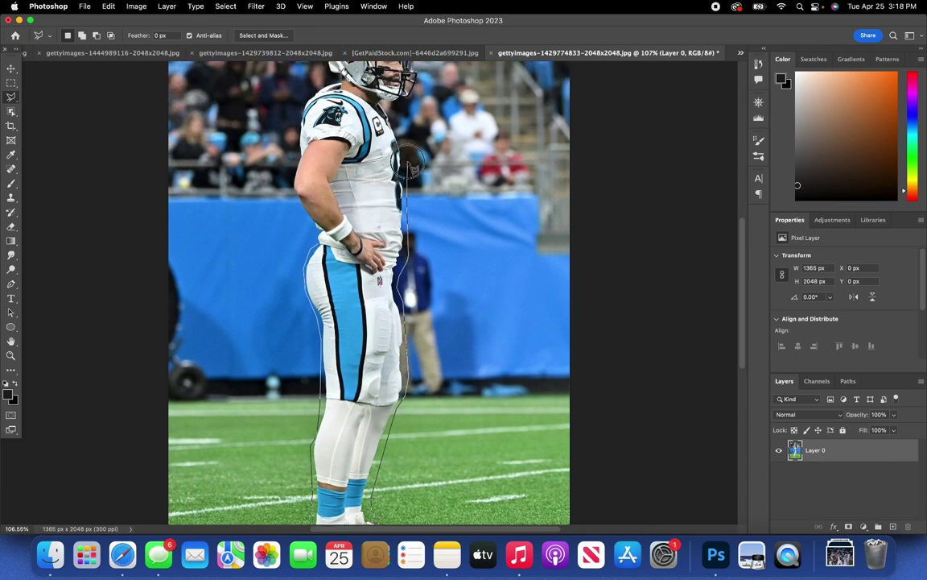
{"action": "scroll", "coordinate": [399, 149], "scroll_direction": "up", "scroll_amount": 2}
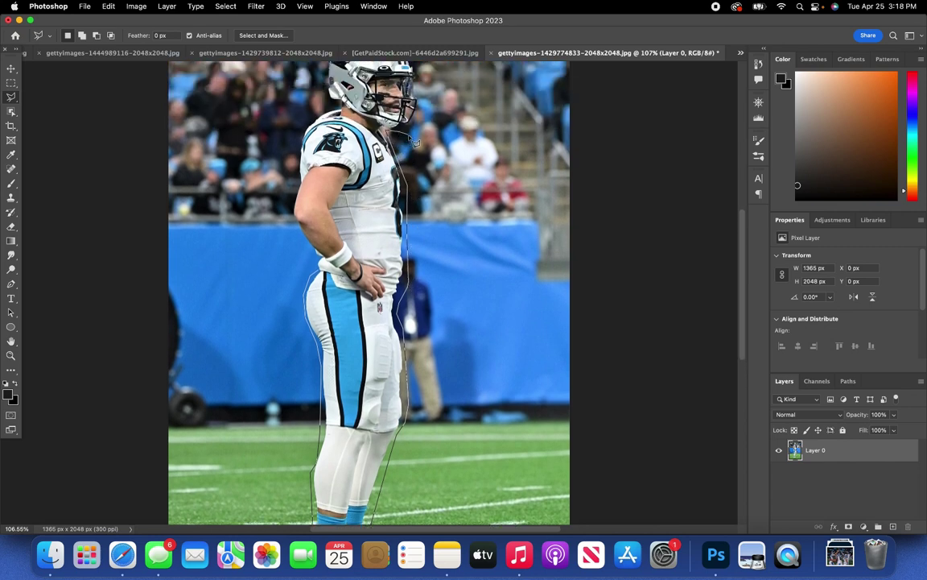
{"action": "scroll", "coordinate": [371, 128], "scroll_direction": "up", "scroll_amount": 2}
{"action": "mouse_move", "coordinate": [419, 226]}
{"action": "left_mouse_down"}
{"action": "mouse_move", "coordinate": [422, 166]}
{"action": "mouse_move", "coordinate": [423, 185]}
{"action": "mouse_move", "coordinate": [427, 175]}
{"action": "mouse_move", "coordinate": [411, 120]}
{"action": "mouse_move", "coordinate": [338, 109]}
{"action": "mouse_move", "coordinate": [326, 128]}
{"action": "mouse_move", "coordinate": [344, 191]}
{"action": "left_mouse_up"}
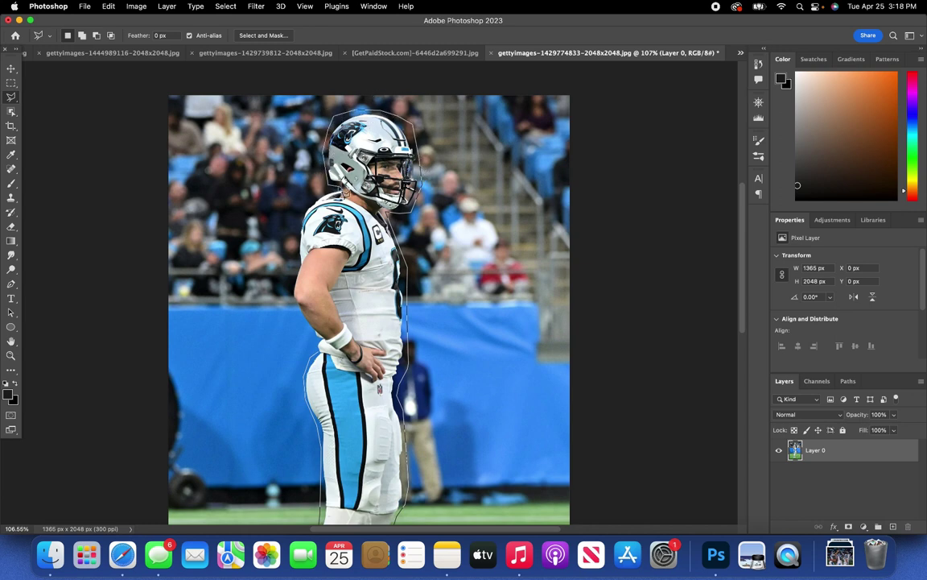
{"action": "left_click", "coordinate": [327, 192]}
{"action": "left_click", "coordinate": [313, 206]}
{"action": "left_click", "coordinate": [297, 223]}
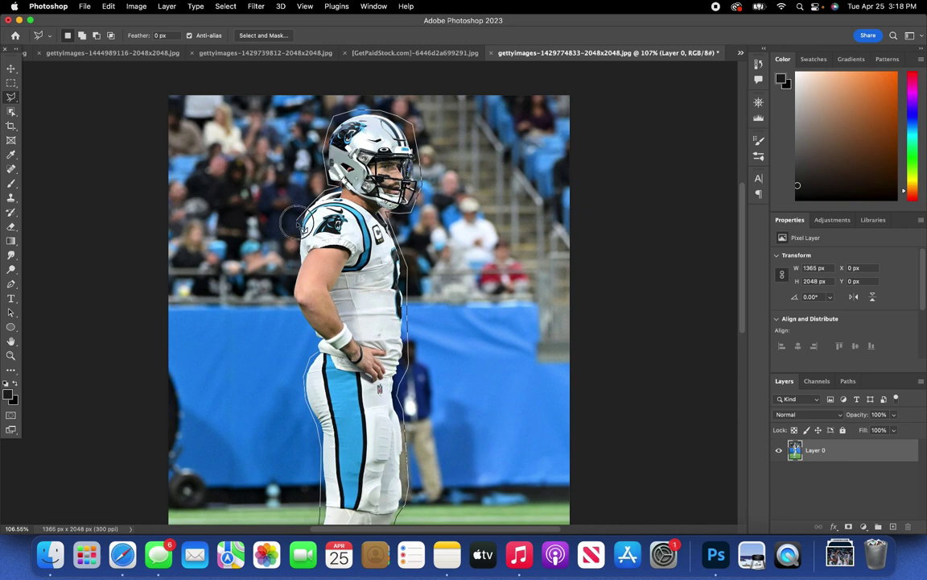
{"action": "mouse_move", "coordinate": [297, 222]}
{"action": "left_mouse_down"}
{"action": "mouse_move", "coordinate": [297, 302]}
{"action": "mouse_move", "coordinate": [288, 299]}
{"action": "mouse_move", "coordinate": [323, 358]}
{"action": "left_mouse_up"}
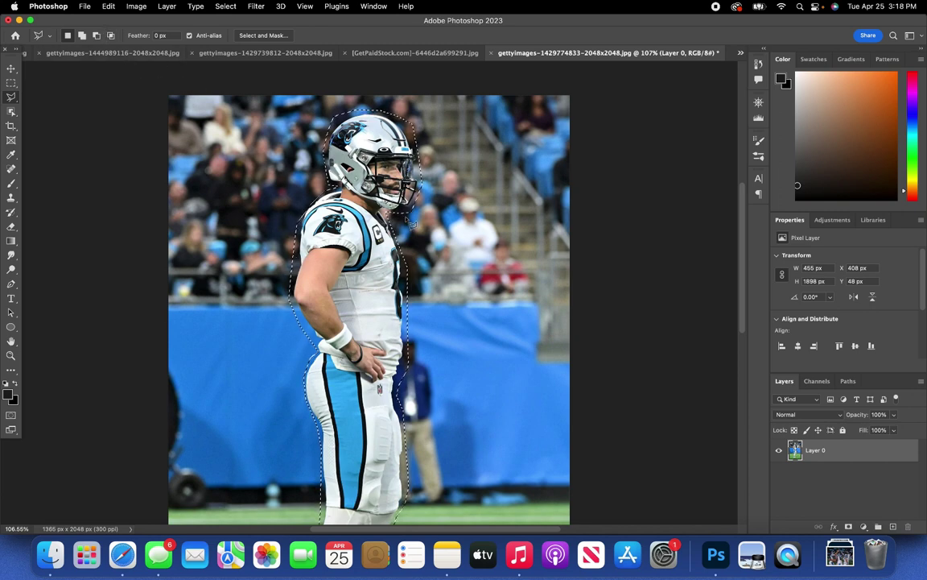
- Fill the player selection with Content-Aware at 100% opacity to remove him from the stadium, and deselect
{"action": "left_click", "coordinate": [112, 6]}
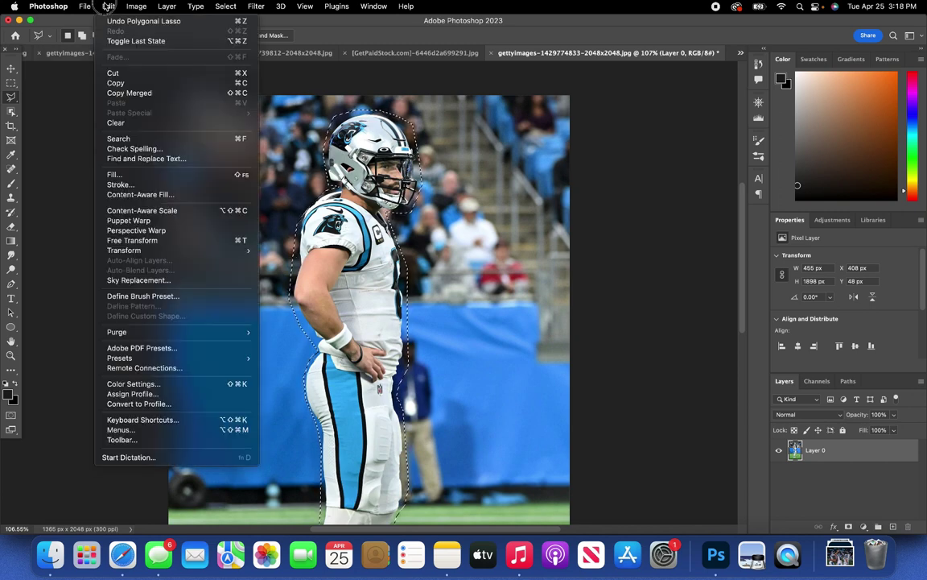
{"action": "left_click", "coordinate": [182, 177]}
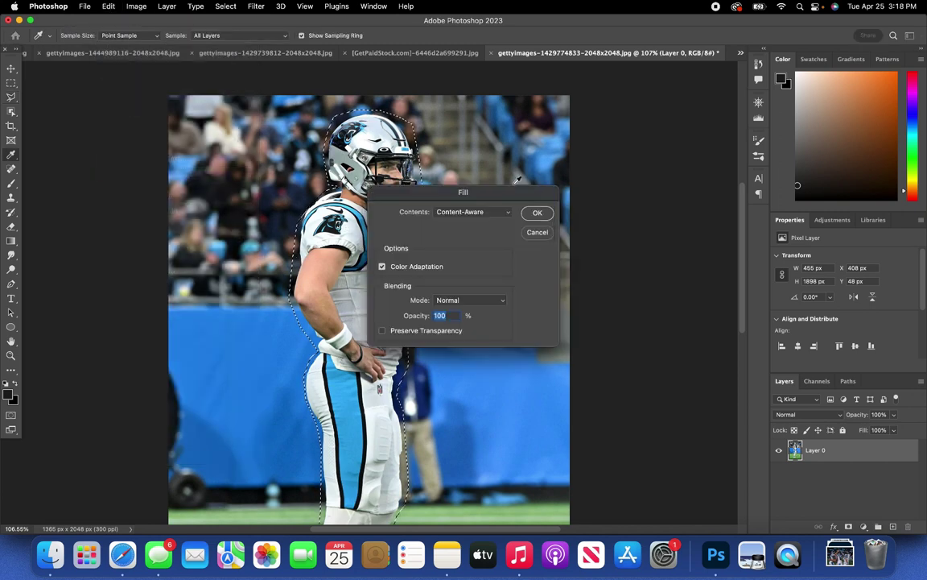
{"action": "left_click", "coordinate": [535, 214]}
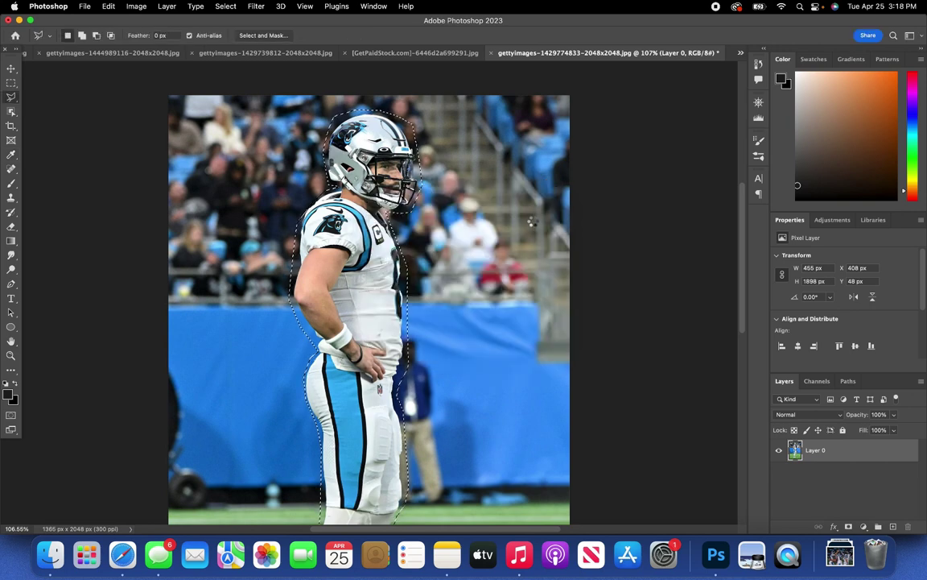
{"action": "scroll", "coordinate": [529, 211], "scroll_direction": "down", "scroll_amount": 1}
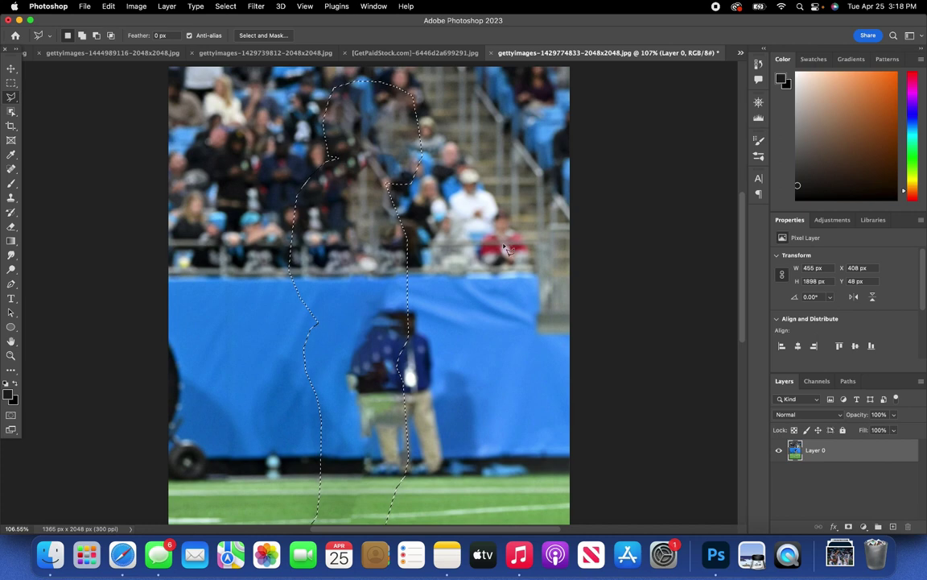
{"action": "scroll", "coordinate": [534, 215], "scroll_direction": "down", "scroll_amount": 5}
{"action": "left_click", "coordinate": [225, 5]}
{"action": "left_click", "coordinate": [229, 31]}
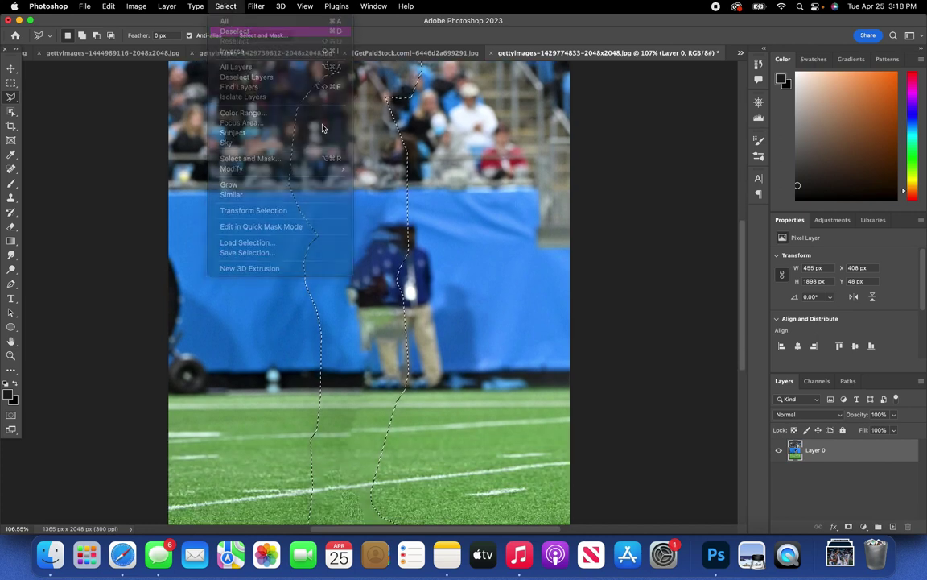
{"action": "scroll", "coordinate": [421, 232], "scroll_direction": "down", "scroll_amount": 5}
{"action": "scroll", "coordinate": [418, 229], "scroll_direction": "up", "scroll_amount": 5}
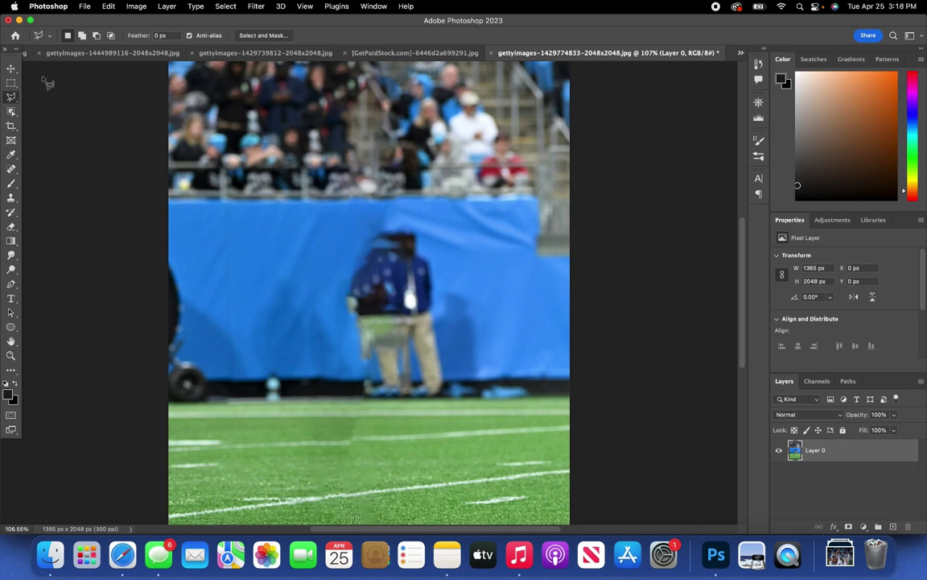
- Place the stadium document next to the jersey swap document and copy its layer into the jersey swap as the topmost layer
{"action": "left_click", "coordinate": [12, 69]}
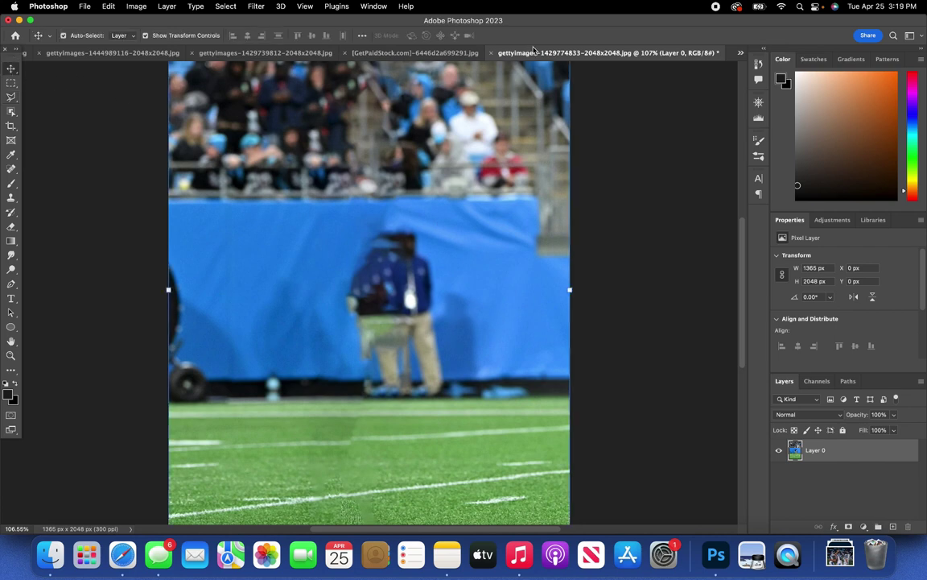
{"action": "left_click_drag", "start_coordinate": [533, 50], "coordinate": [37, 45]}
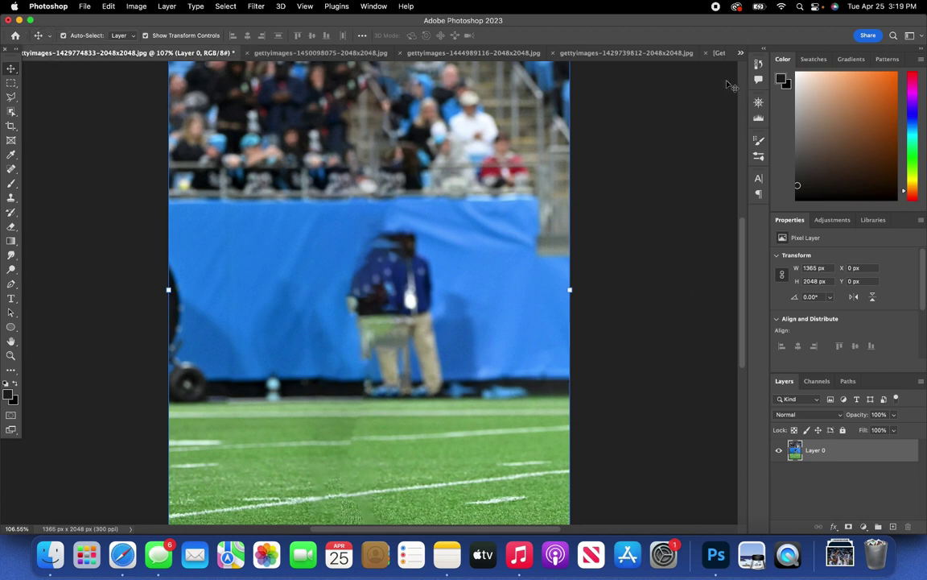
{"action": "left_click", "coordinate": [741, 52]}
{"action": "left_click", "coordinate": [766, 66]}
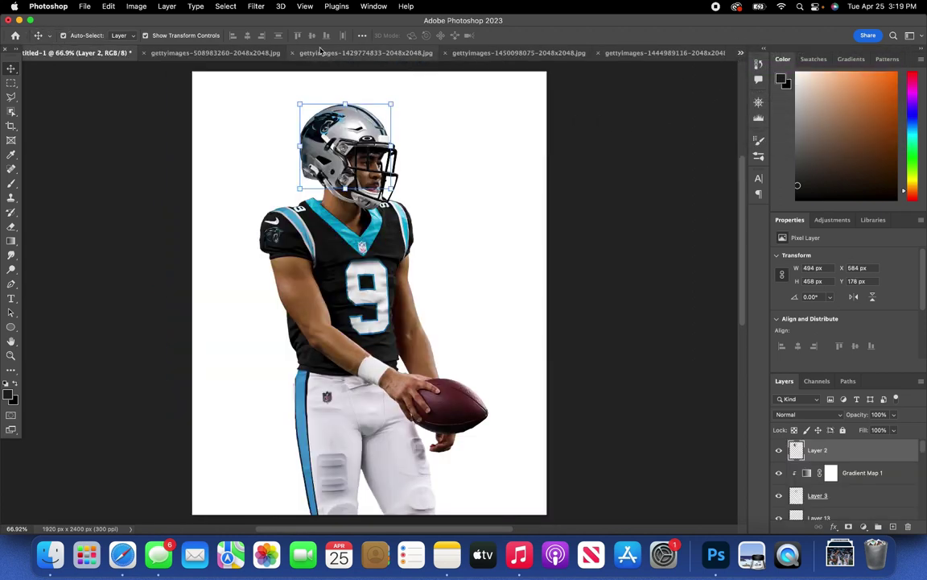
{"action": "left_click", "coordinate": [319, 50]}
{"action": "left_click_drag", "start_coordinate": [422, 209], "coordinate": [319, 284]}
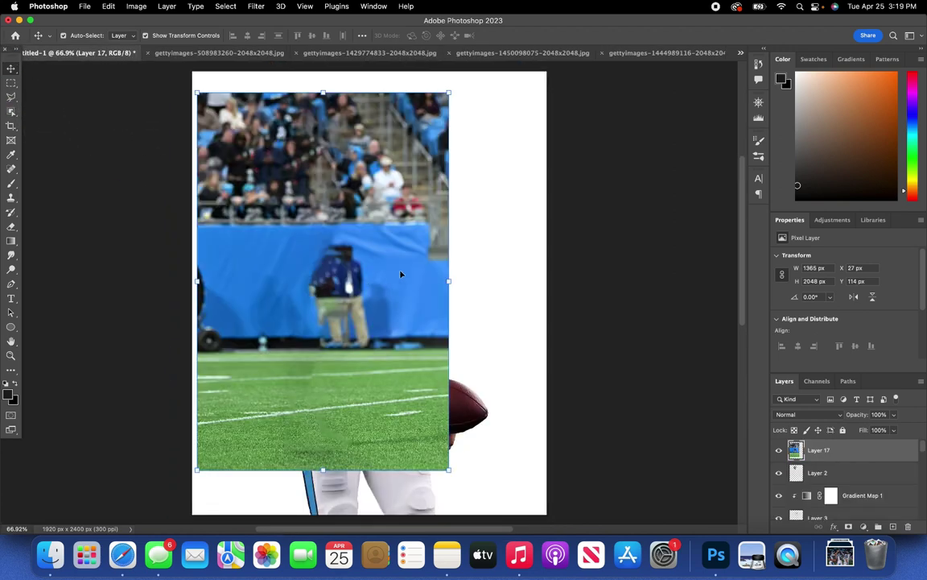
- Scale the stadium layer proportionally to 2387 x 3580 px so that it covers the whole canvas
{"action": "left_click_drag", "start_coordinate": [375, 268], "coordinate": [417, 272]}
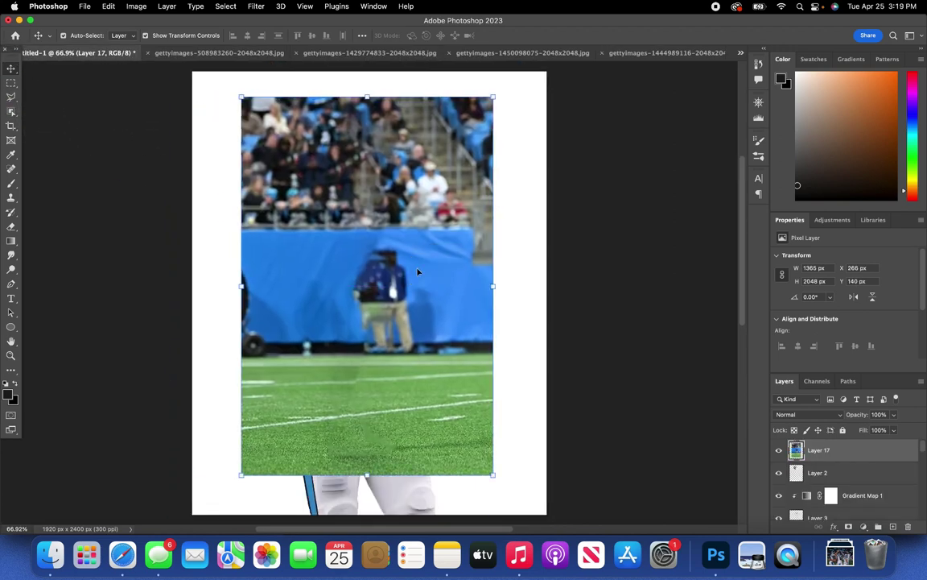
{"action": "left_click_drag", "start_coordinate": [367, 92], "coordinate": [367, 61]}
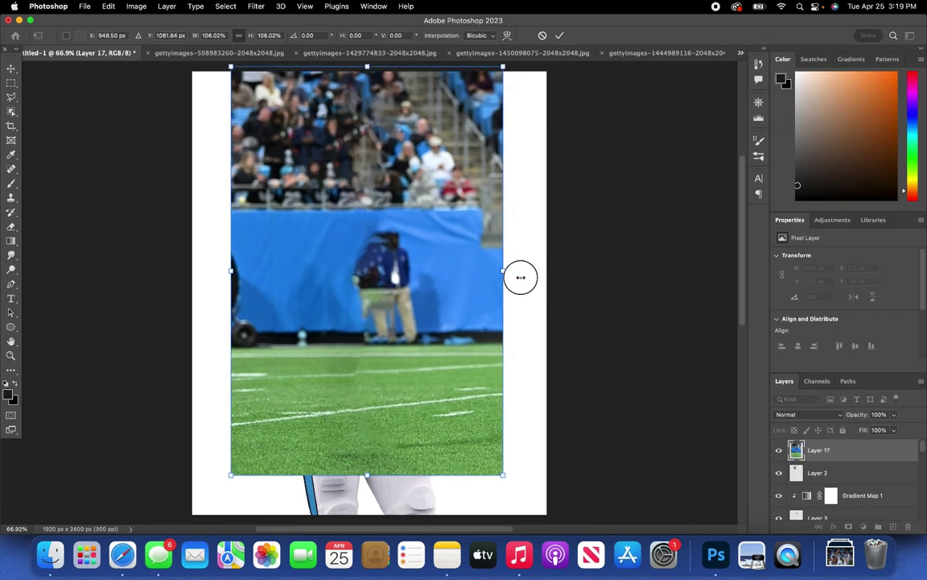
{"action": "left_click_drag", "start_coordinate": [519, 276], "coordinate": [604, 296]}
{"action": "left_click_drag", "start_coordinate": [541, 301], "coordinate": [608, 296]}
{"action": "left_click_drag", "start_coordinate": [550, 279], "coordinate": [529, 333]}
- Place the stadium layer directly beneath the player's Layer 1 and shift it to X -271 px, Y -235 px
{"action": "scroll", "coordinate": [537, 321], "scroll_direction": "up", "scroll_amount": 5}
{"action": "scroll", "coordinate": [529, 332], "scroll_direction": "down", "scroll_amount": 5}
{"action": "scroll", "coordinate": [529, 332], "scroll_direction": "down", "scroll_amount": 3}
{"action": "left_click_drag", "start_coordinate": [854, 454], "coordinate": [846, 501]}
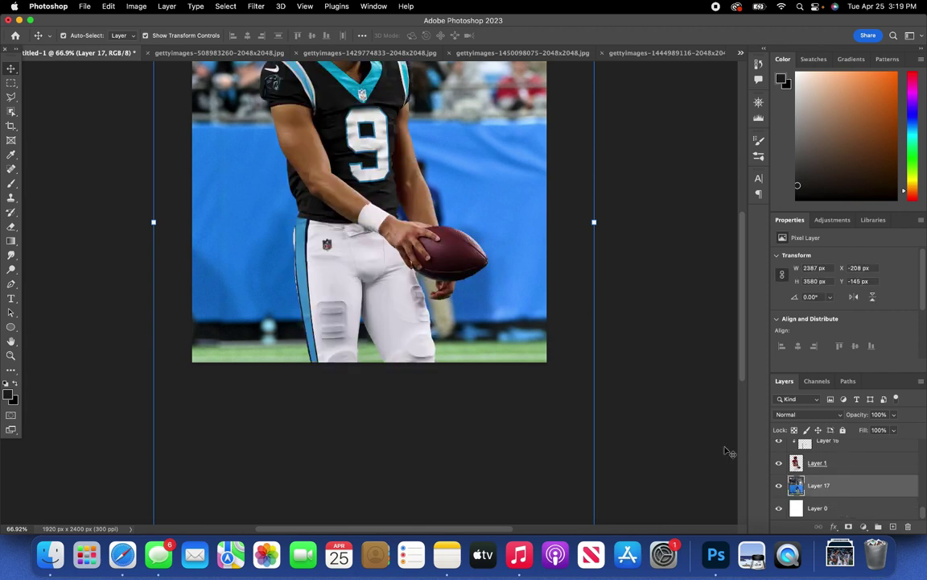
{"action": "scroll", "coordinate": [596, 371], "scroll_direction": "up", "scroll_amount": 7}
{"action": "mouse_move", "coordinate": [513, 326]}
{"action": "left_mouse_down"}
{"action": "mouse_move", "coordinate": [504, 309]}
{"action": "mouse_move", "coordinate": [502, 325]}
{"action": "mouse_move", "coordinate": [500, 311]}
{"action": "left_mouse_up"}
{"action": "scroll", "coordinate": [602, 384], "scroll_direction": "up", "scroll_amount": 3}
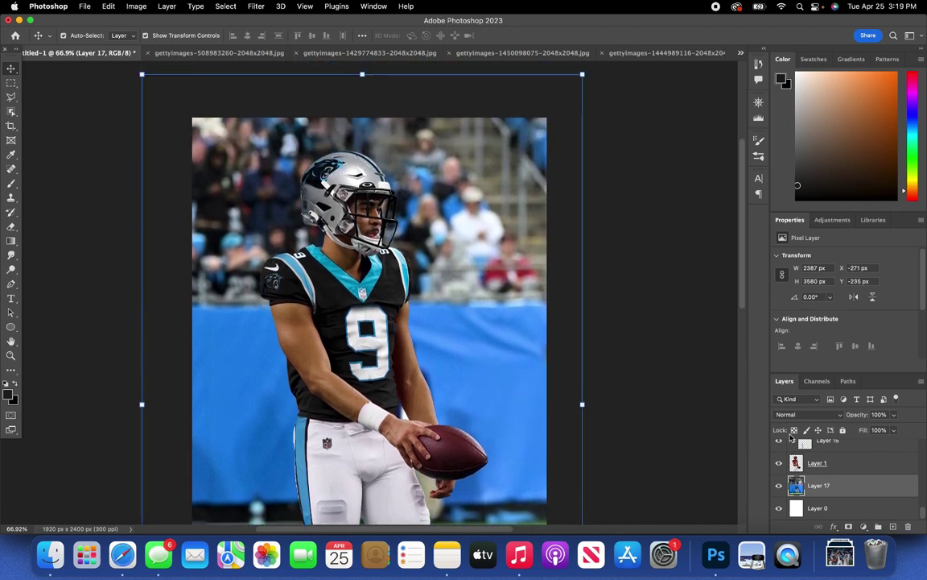
{"action": "left_click", "coordinate": [829, 501]}
{"action": "scroll", "coordinate": [622, 387], "scroll_direction": "down", "scroll_amount": 2}
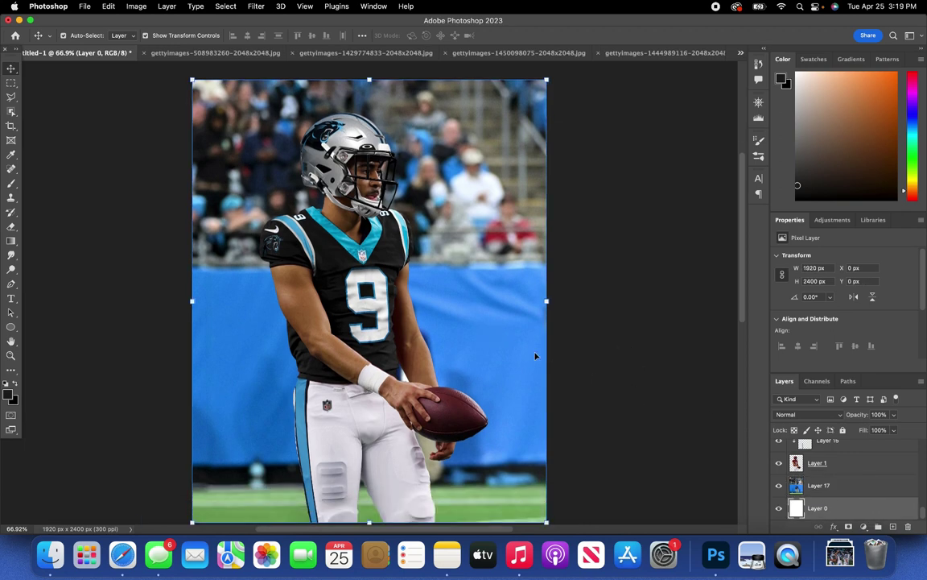
{"action": "scroll", "coordinate": [533, 355], "scroll_direction": "down", "scroll_amount": 2}
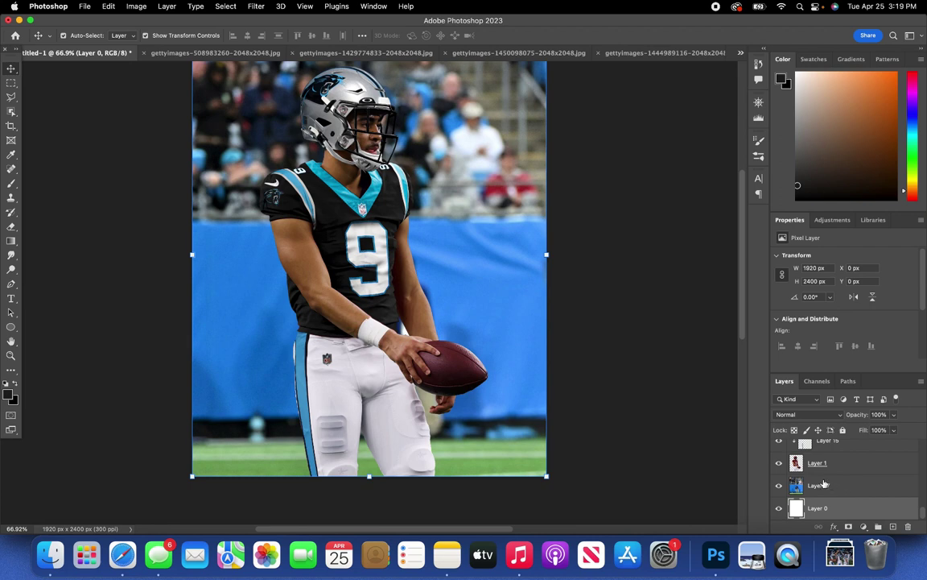
- Add an empty layer above the helmet's Layer 2 and set up a 38 px brush with 0% hardness
{"action": "scroll", "coordinate": [844, 486], "scroll_direction": "up", "scroll_amount": 5}
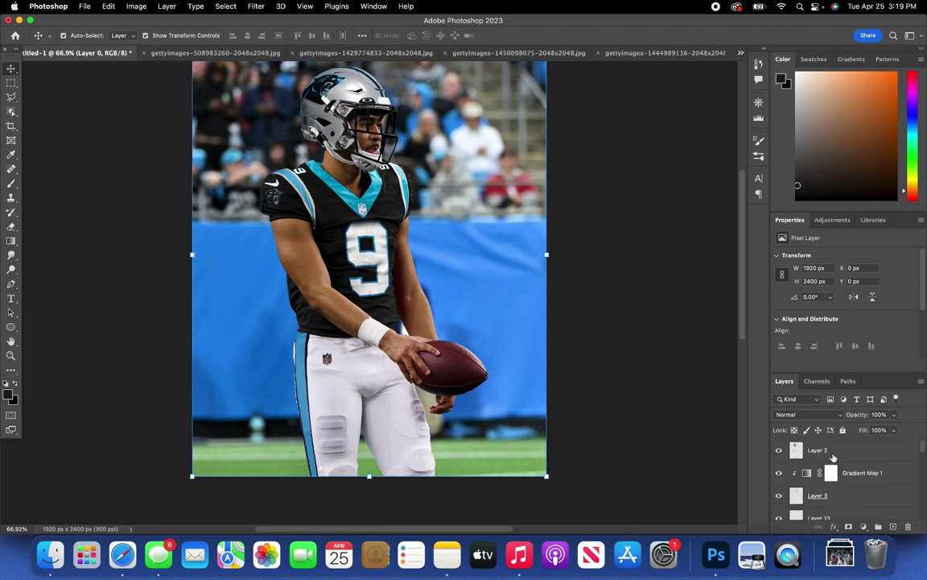
{"action": "left_click", "coordinate": [833, 456]}
{"action": "left_click", "coordinate": [893, 528]}
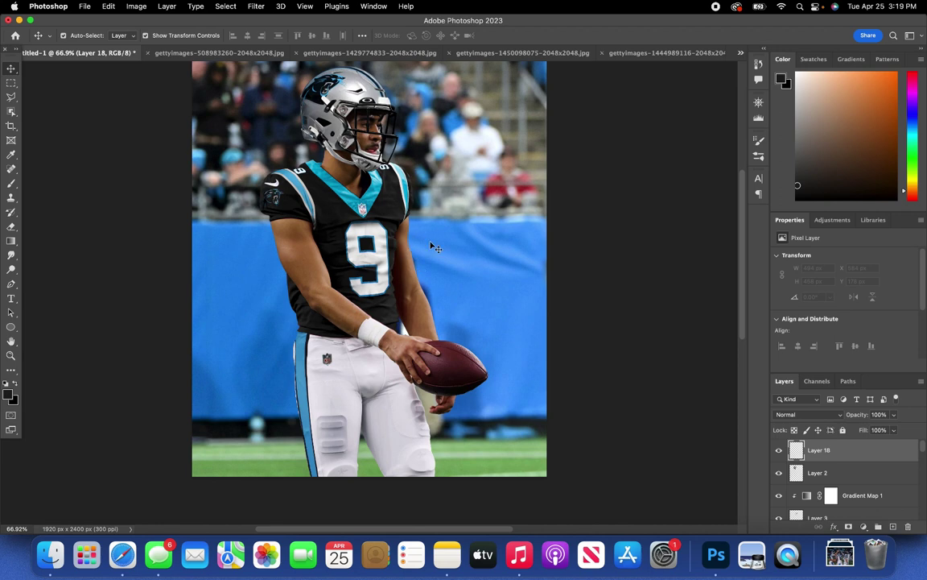
{"action": "left_click", "coordinate": [13, 184]}
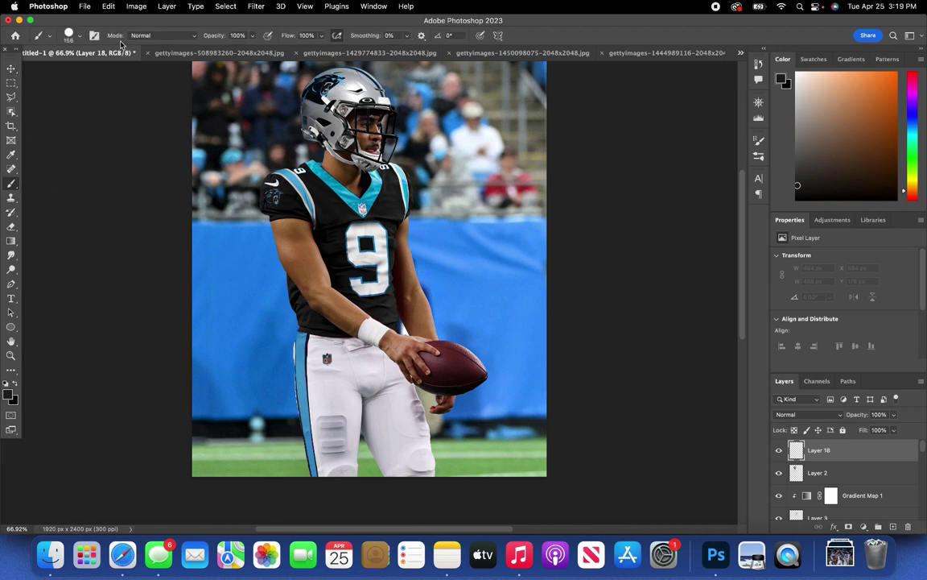
{"action": "left_click", "coordinate": [79, 36]}
{"action": "left_click_drag", "start_coordinate": [96, 70], "coordinate": [75, 73]}
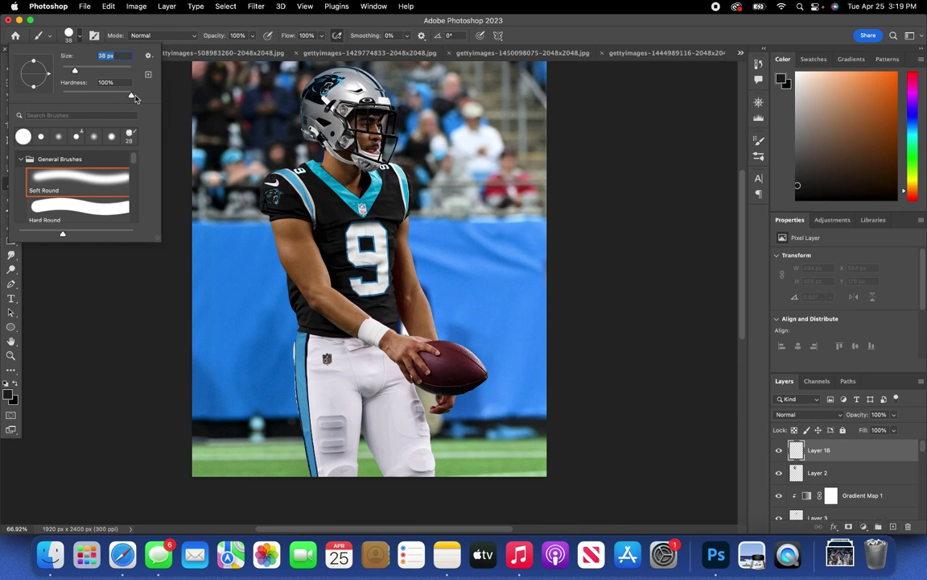
{"action": "left_click_drag", "start_coordinate": [131, 96], "coordinate": [61, 95]}
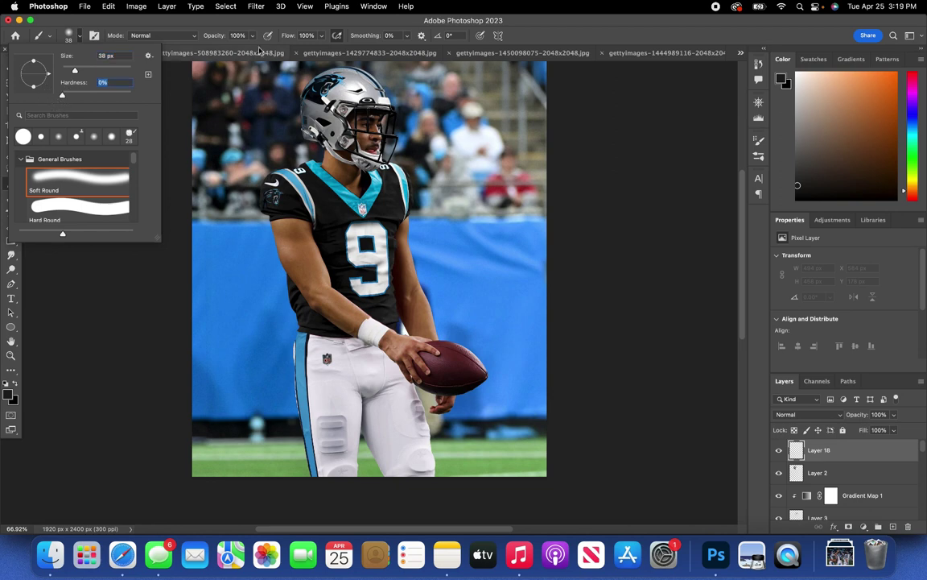
- Lower the brush flow to 24% and reduce the brush size to 11 px
{"action": "left_click", "coordinate": [320, 37]}
{"action": "left_click_drag", "start_coordinate": [319, 45], "coordinate": [283, 51]}
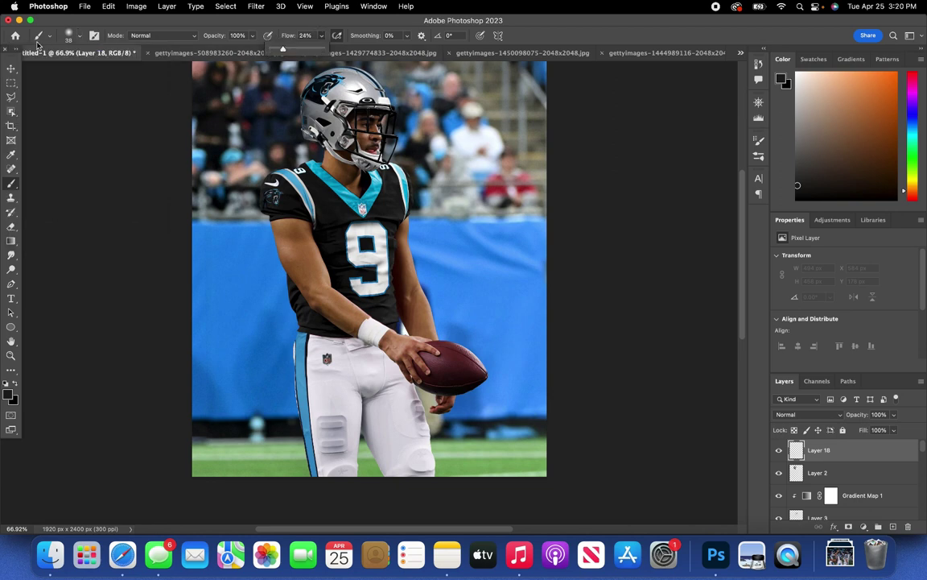
{"action": "left_click", "coordinate": [79, 39]}
{"action": "left_click_drag", "start_coordinate": [71, 69], "coordinate": [66, 75]}
{"action": "left_click", "coordinate": [88, 25]}
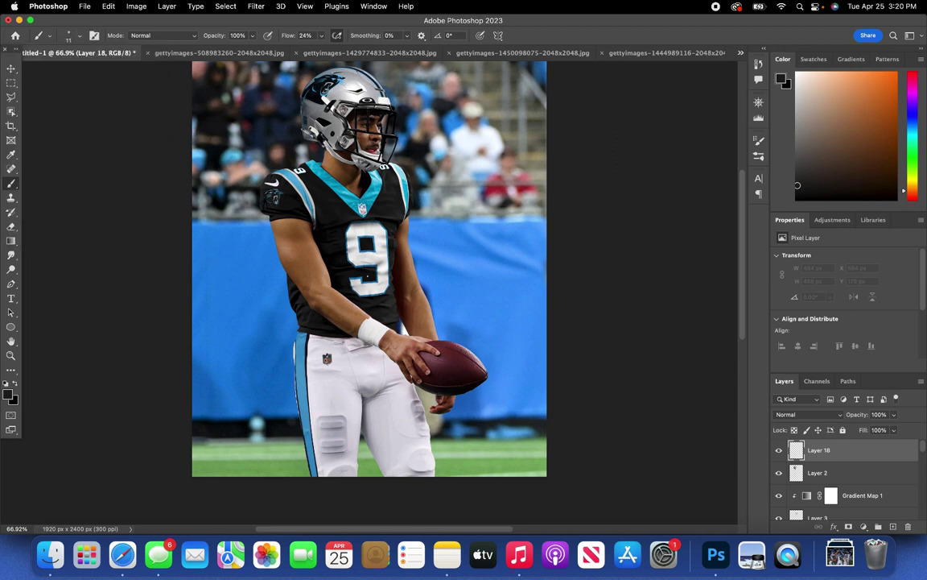
- Sample the jersey's black and paint over the red fringe along the forearm's upper edge down to the wrist
{"action": "scroll", "coordinate": [369, 239], "scroll_direction": "up", "scroll_amount": 10}
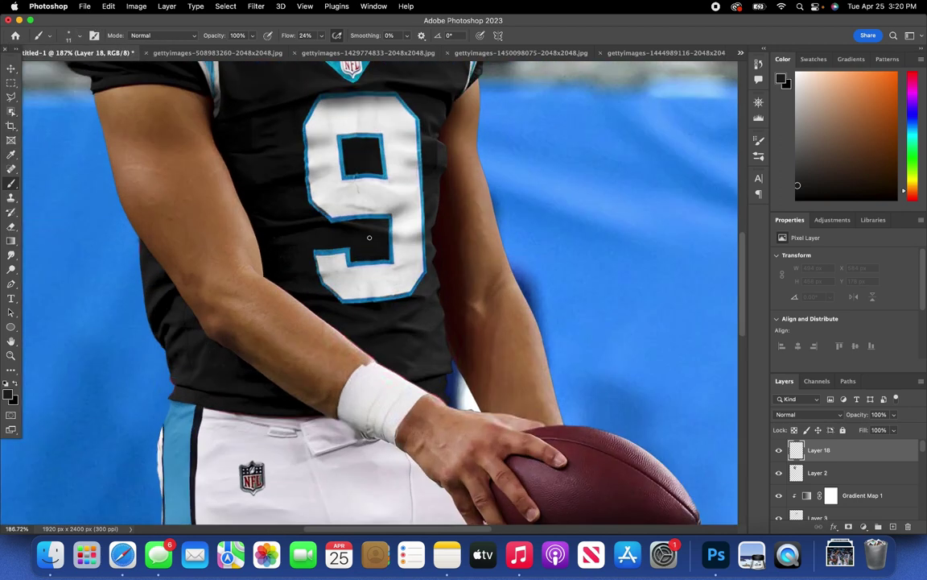
{"action": "scroll", "coordinate": [368, 237], "scroll_direction": "left", "scroll_amount": 5}
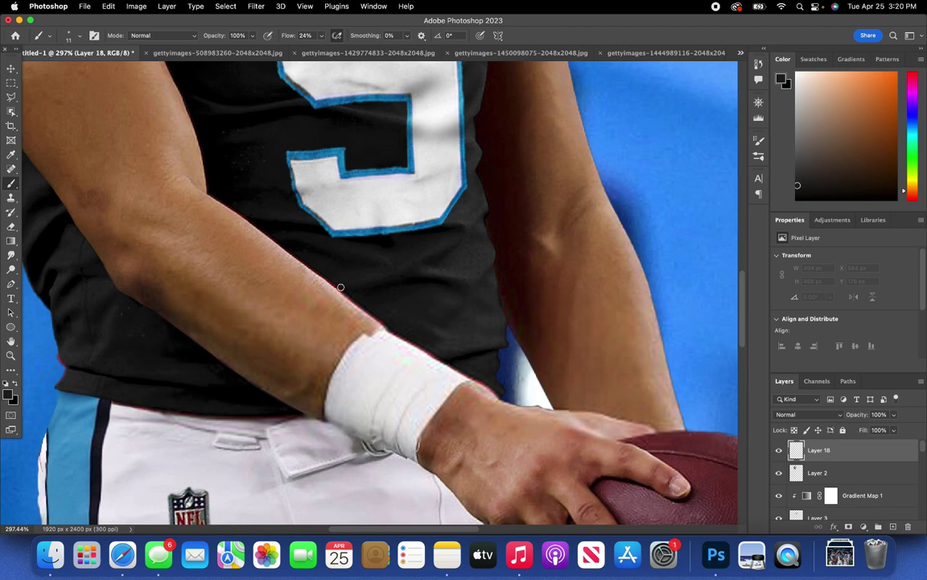
{"action": "key", "text": "i"}
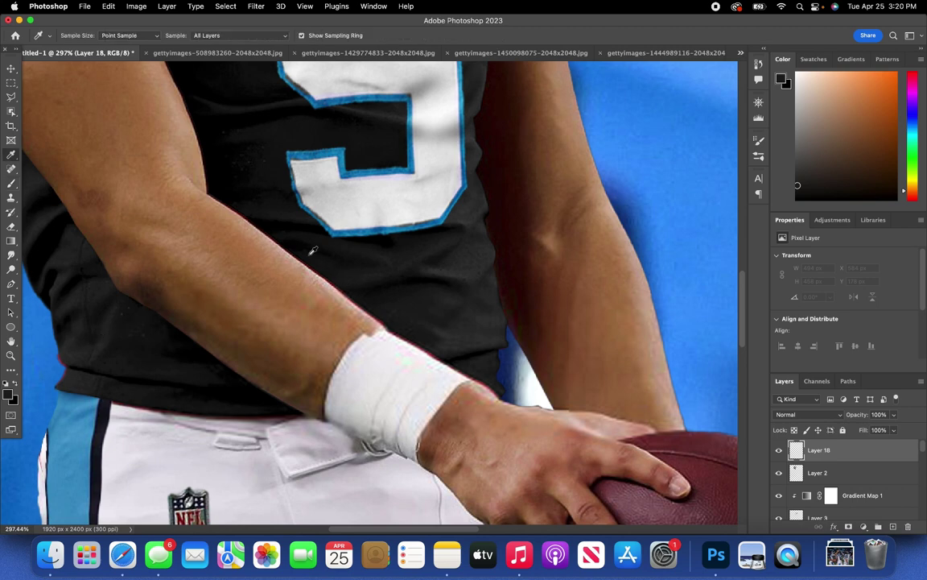
{"action": "left_click", "coordinate": [236, 204]}
{"action": "key", "text": "b"}
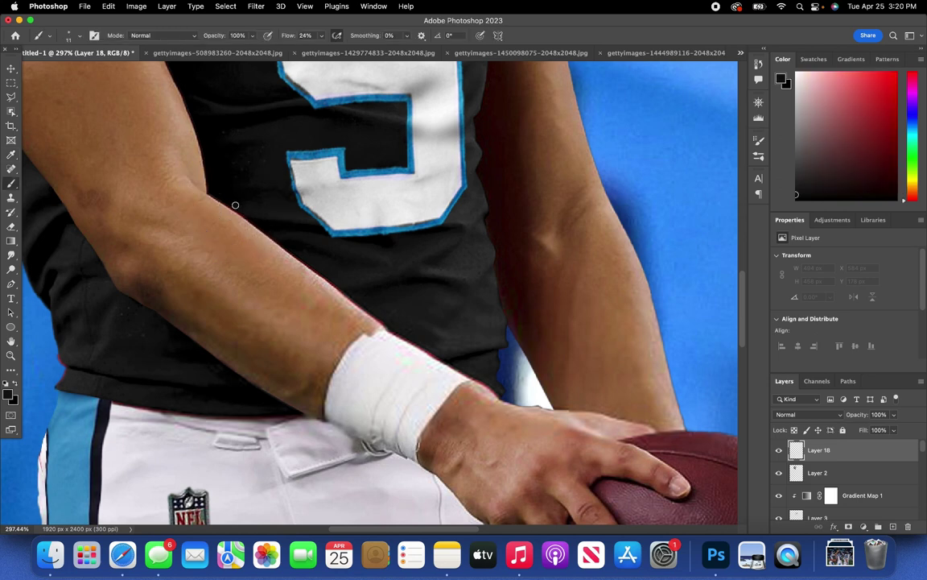
{"action": "left_click_drag", "start_coordinate": [245, 209], "coordinate": [254, 221]}
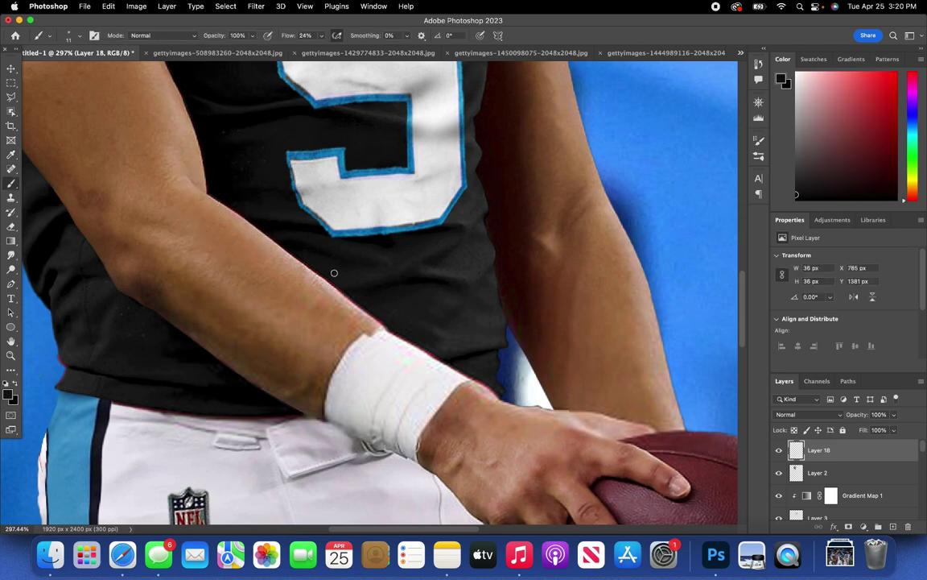
{"action": "mouse_move", "coordinate": [326, 274]}
{"action": "left_mouse_down"}
{"action": "mouse_move", "coordinate": [352, 301]}
{"action": "mouse_move", "coordinate": [483, 383]}
{"action": "left_mouse_up"}
- Sample nearby colours and touch up the jersey edges at the shoulder below the facemask and along the opposite sleeve
{"action": "scroll", "coordinate": [499, 383], "scroll_direction": "up", "scroll_amount": 10}
{"action": "left_click", "coordinate": [398, 223], "text": "alt"}
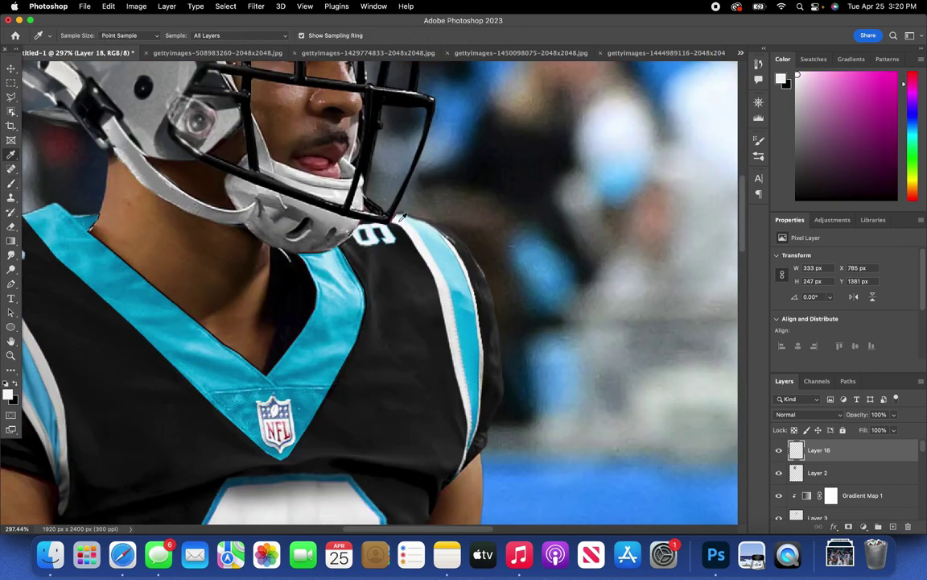
{"action": "left_click", "coordinate": [393, 220]}
{"action": "left_click", "coordinate": [372, 262], "text": "alt"}
{"action": "scroll", "coordinate": [208, 228], "scroll_direction": "left", "scroll_amount": 8}
{"action": "left_click", "coordinate": [201, 218], "text": "alt"}
{"action": "left_click_drag", "start_coordinate": [202, 222], "coordinate": [198, 288]}
- Paint over the fringe around the jersey's waist hem and side, erase the overspill, and fit the whole image in view
{"action": "scroll", "coordinate": [343, 241], "scroll_direction": "down", "scroll_amount": 7}
{"action": "scroll", "coordinate": [343, 241], "scroll_direction": "down", "scroll_amount": 5}
{"action": "left_click_drag", "start_coordinate": [305, 309], "coordinate": [307, 327]}
{"action": "key", "text": "e"}
{"action": "left_click", "coordinate": [291, 313]}
{"action": "key", "text": "b"}
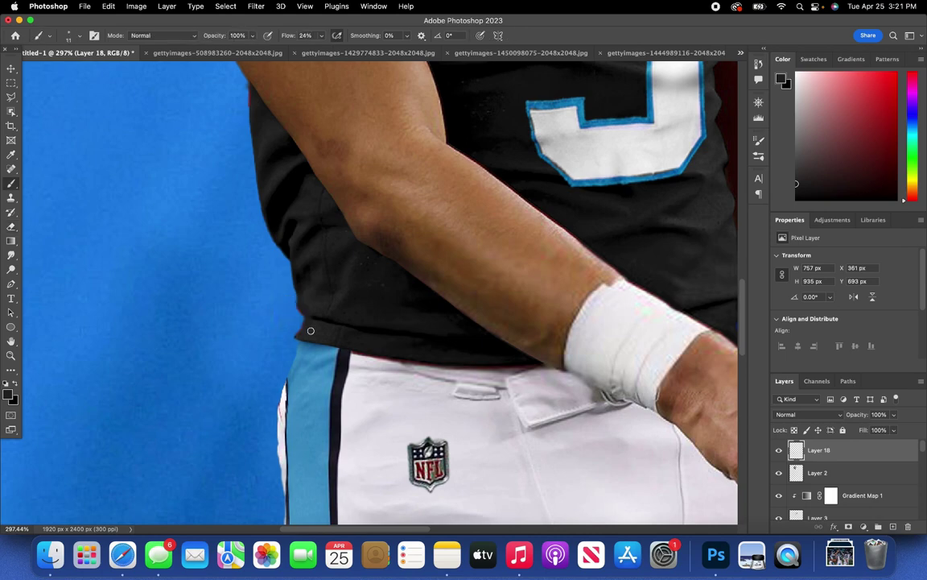
{"action": "scroll", "coordinate": [311, 331], "scroll_direction": "right", "scroll_amount": 7}
{"action": "left_click", "coordinate": [305, 5]}
{"action": "left_click", "coordinate": [331, 107]}
{"action": "key", "text": "v"}
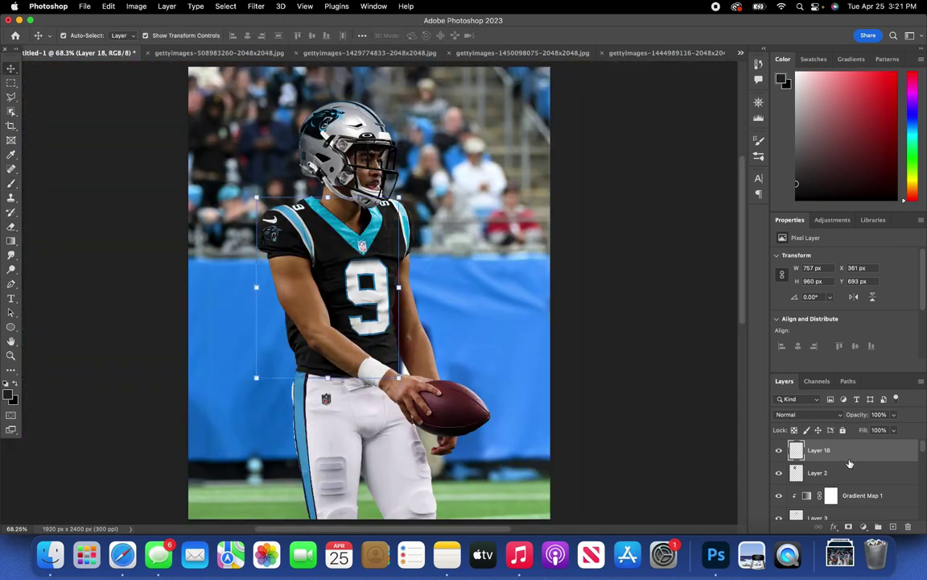
- Add a new layer above Layer 18 and fill it with the merged image using Apply Image
{"action": "scroll", "coordinate": [705, 431], "scroll_direction": "left", "scroll_amount": 4}
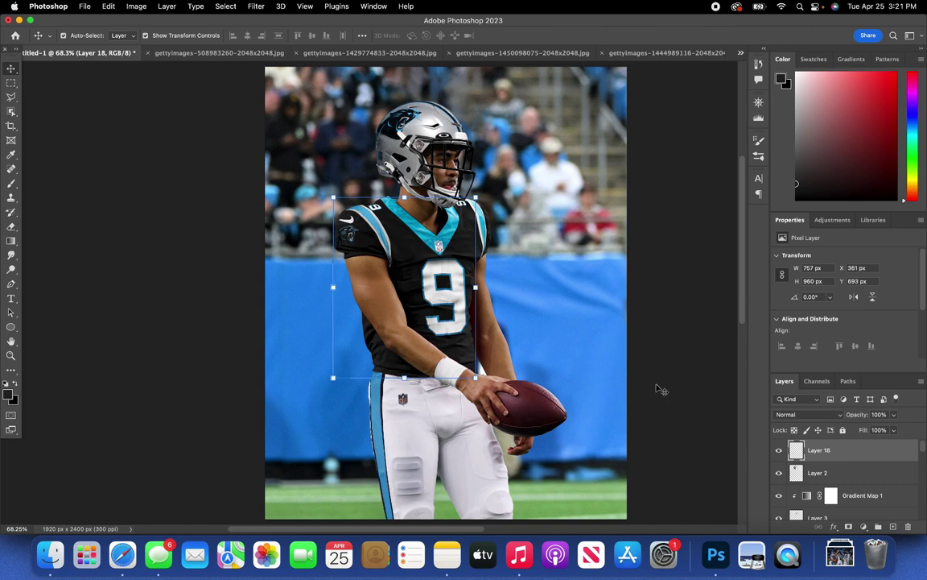
{"action": "scroll", "coordinate": [654, 388], "scroll_direction": "right", "scroll_amount": 5}
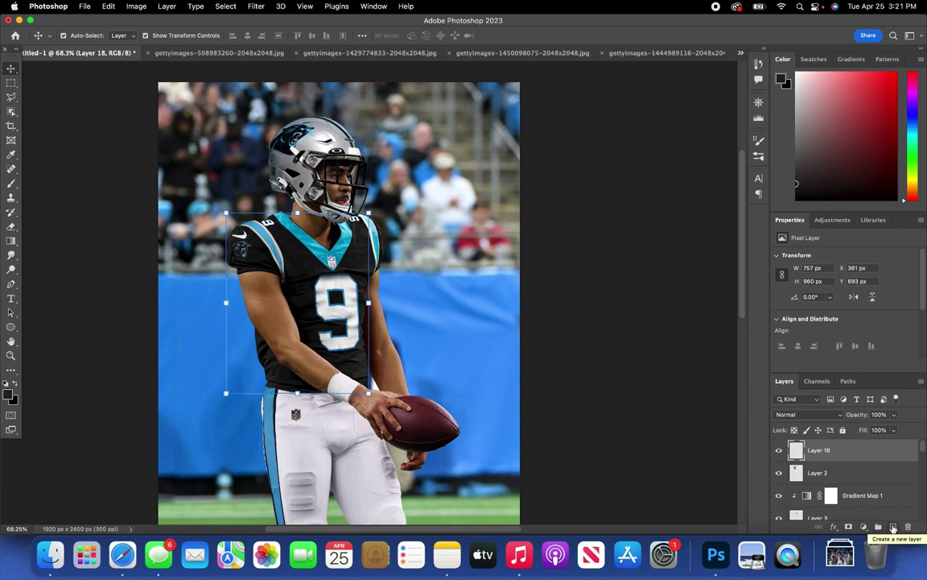
{"action": "left_click", "coordinate": [893, 527]}
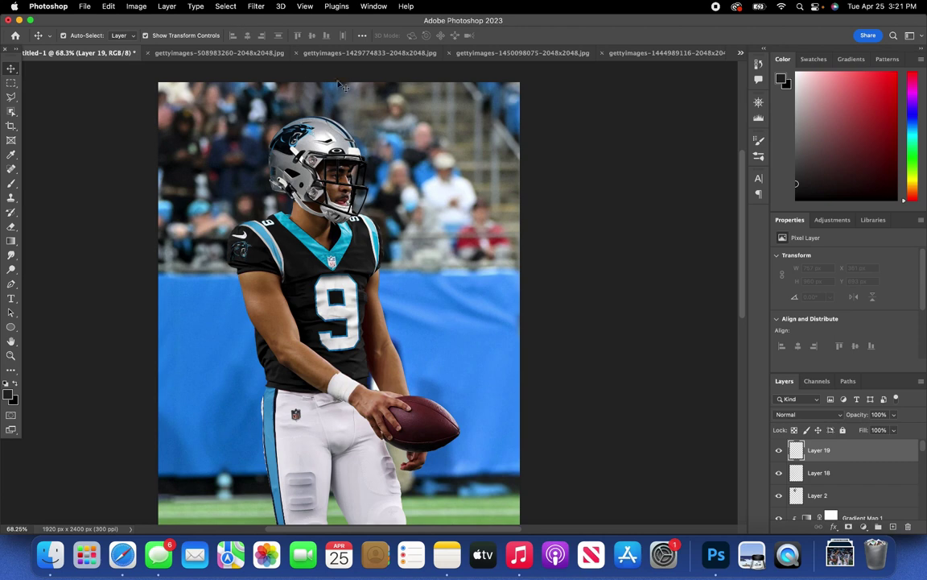
{"action": "left_click", "coordinate": [136, 7]}
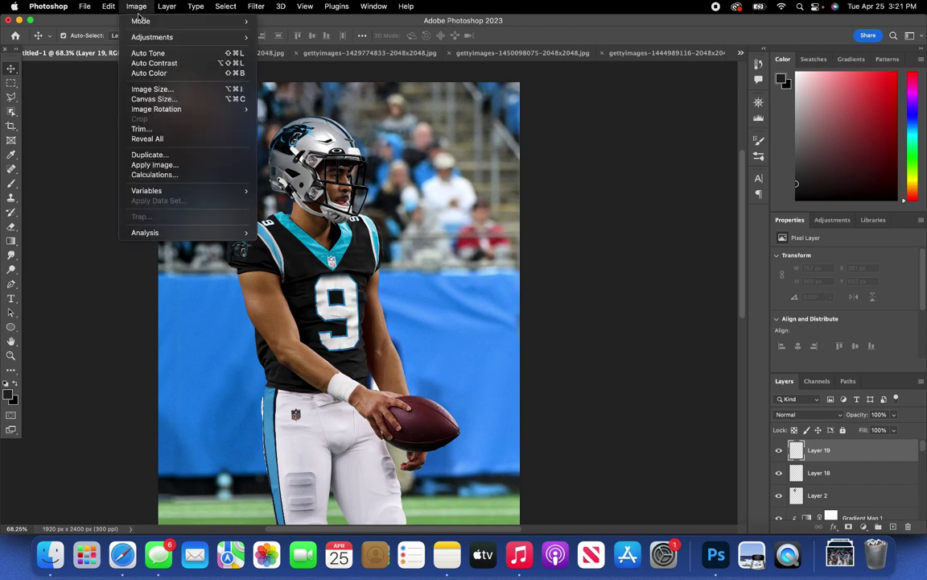
{"action": "left_click", "coordinate": [190, 167]}
{"action": "left_click", "coordinate": [563, 159]}
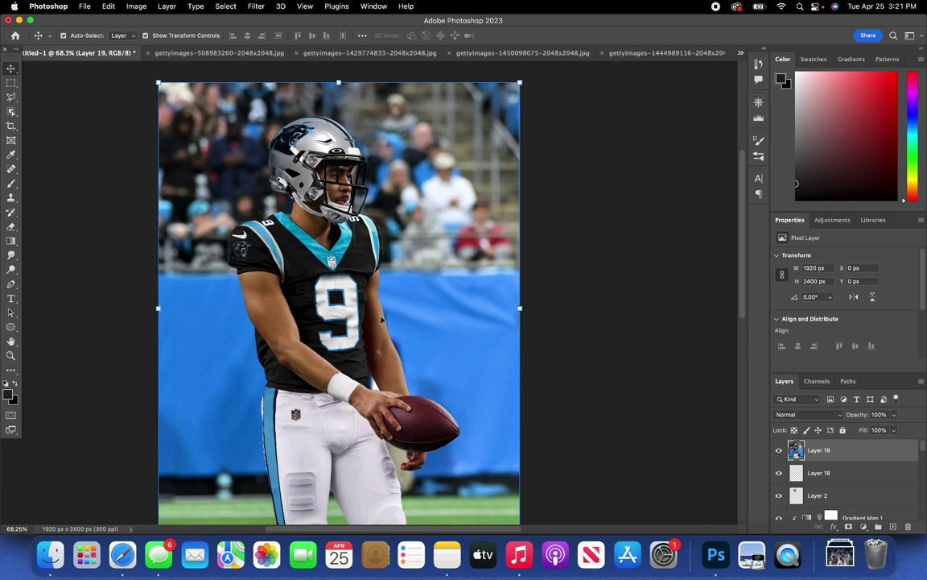
- Open the merged layer in the Camera Raw Filter and browse to the Modern profiles
{"action": "scroll", "coordinate": [522, 309], "scroll_direction": "down", "scroll_amount": 2}
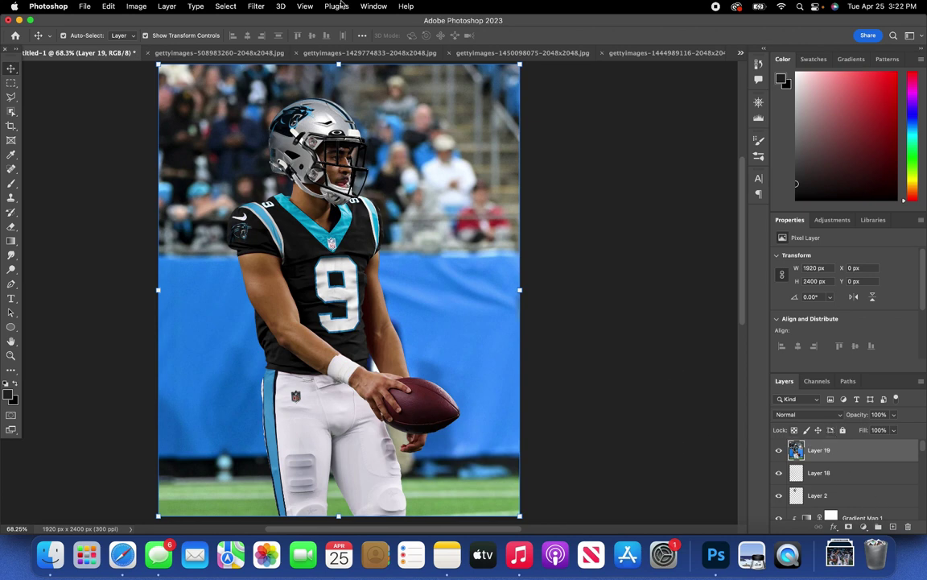
{"action": "left_click", "coordinate": [256, 6]}
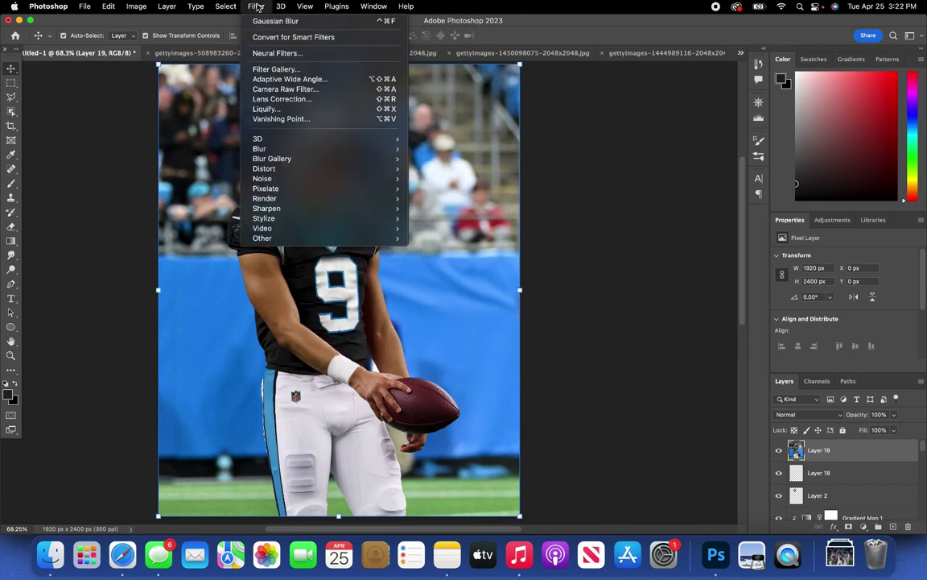
{"action": "left_click", "coordinate": [307, 90]}
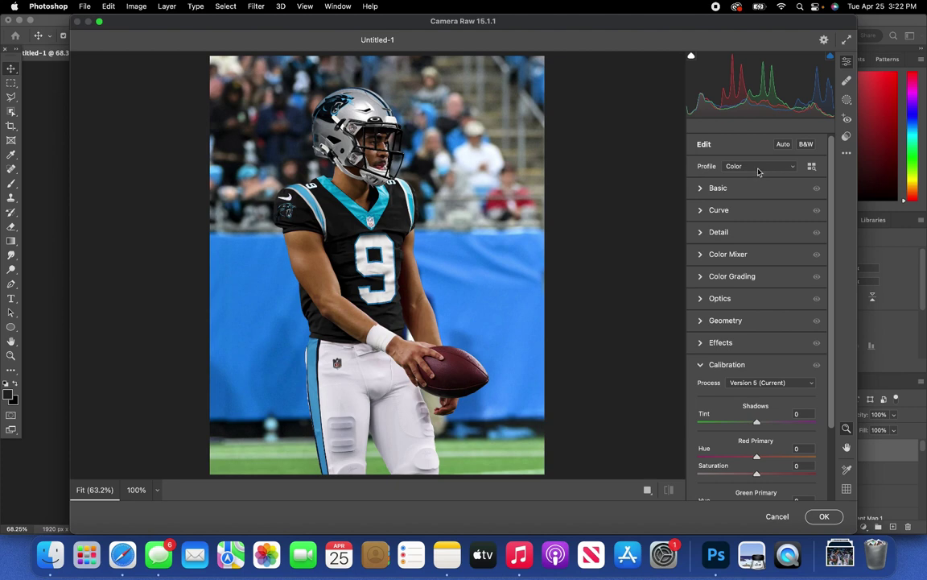
{"action": "left_click", "coordinate": [758, 167]}
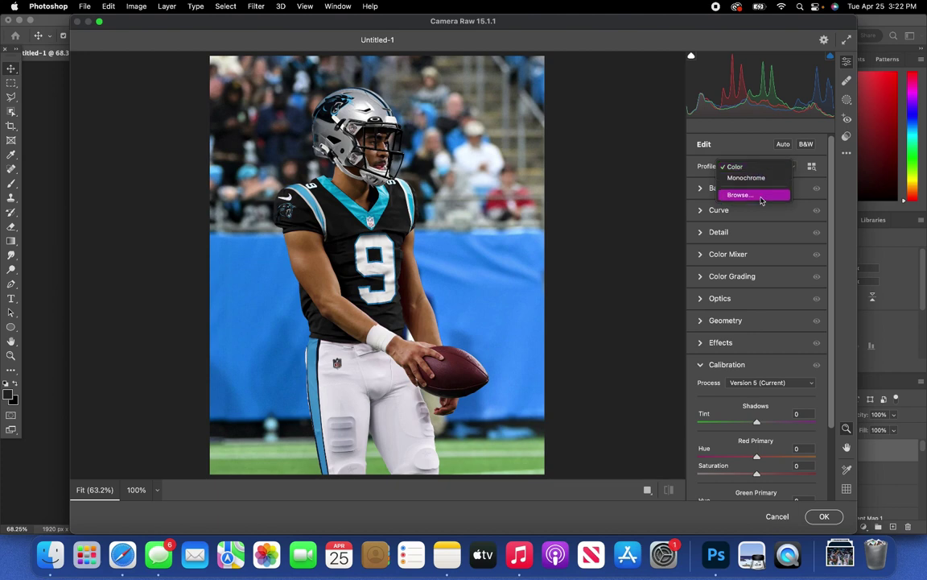
{"action": "left_click", "coordinate": [760, 199]}
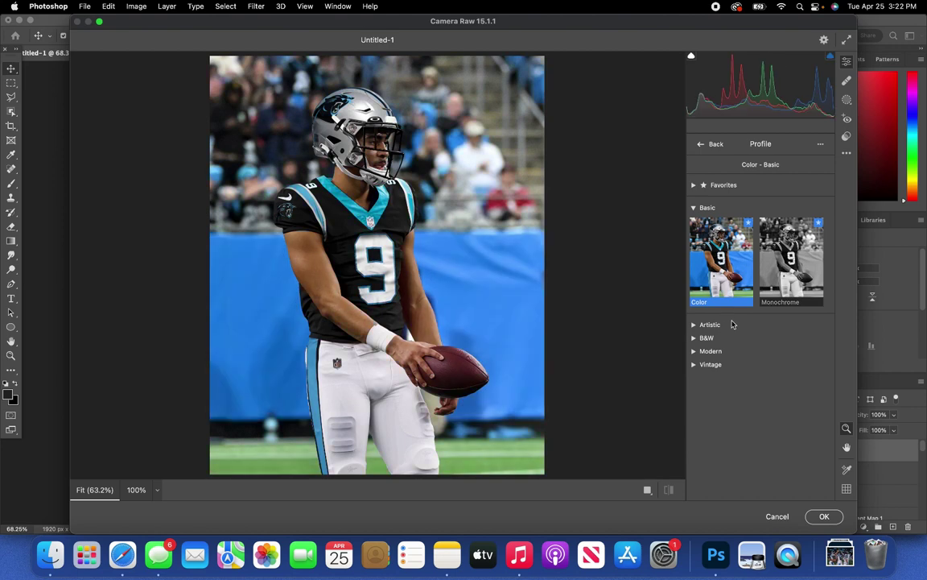
{"action": "left_click", "coordinate": [695, 352]}
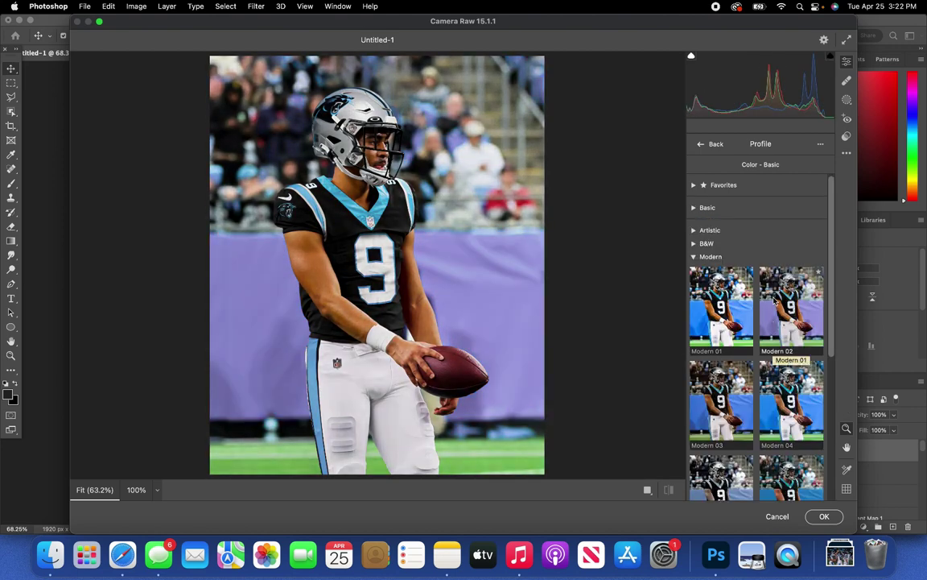
- Preview the Modern profiles on the image, apply Modern 10, and return to the edit settings
{"action": "scroll", "coordinate": [774, 322], "scroll_direction": "down", "scroll_amount": 2}
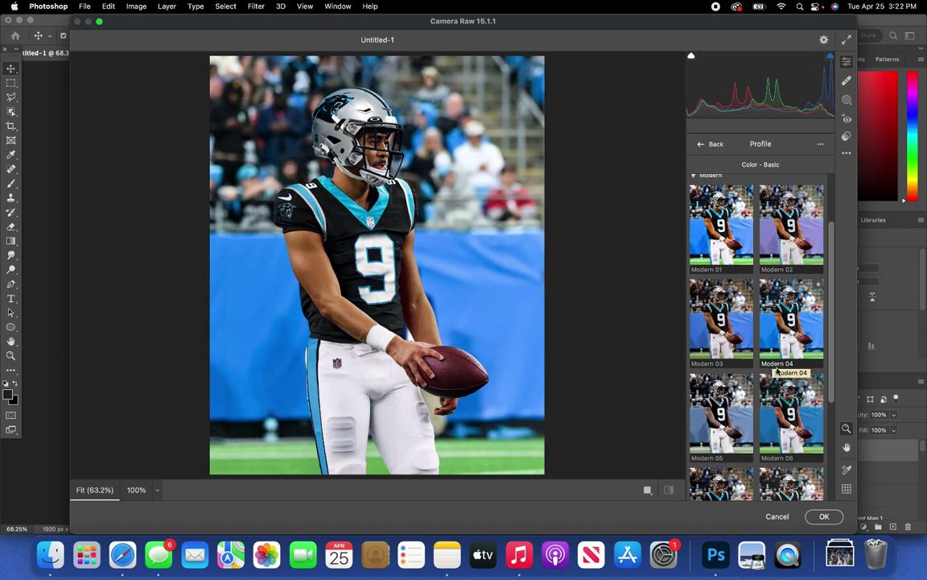
{"action": "scroll", "coordinate": [779, 372], "scroll_direction": "down", "scroll_amount": 1}
{"action": "scroll", "coordinate": [780, 372], "scroll_direction": "down", "scroll_amount": 3}
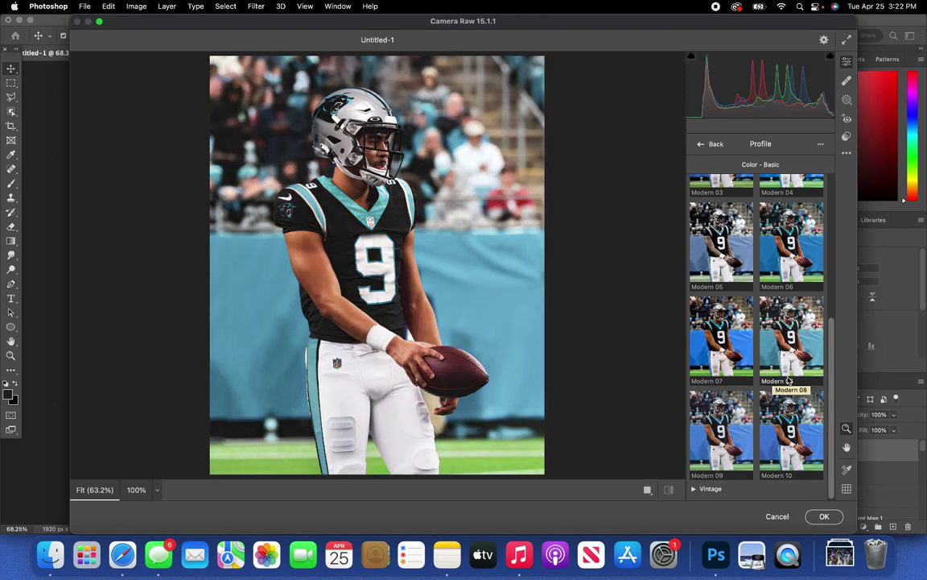
{"action": "scroll", "coordinate": [757, 374], "scroll_direction": "up", "scroll_amount": 1}
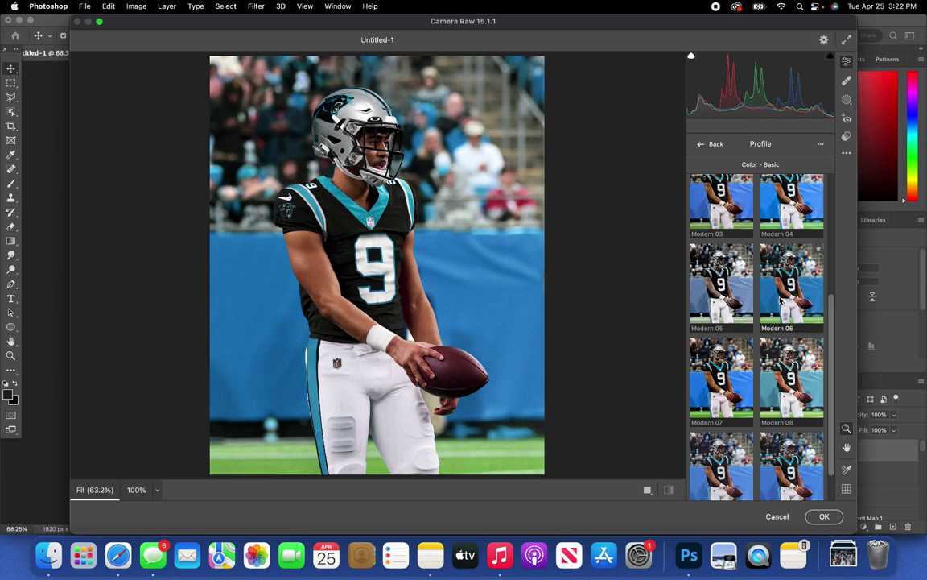
{"action": "scroll", "coordinate": [791, 466], "scroll_direction": "down", "scroll_amount": 1}
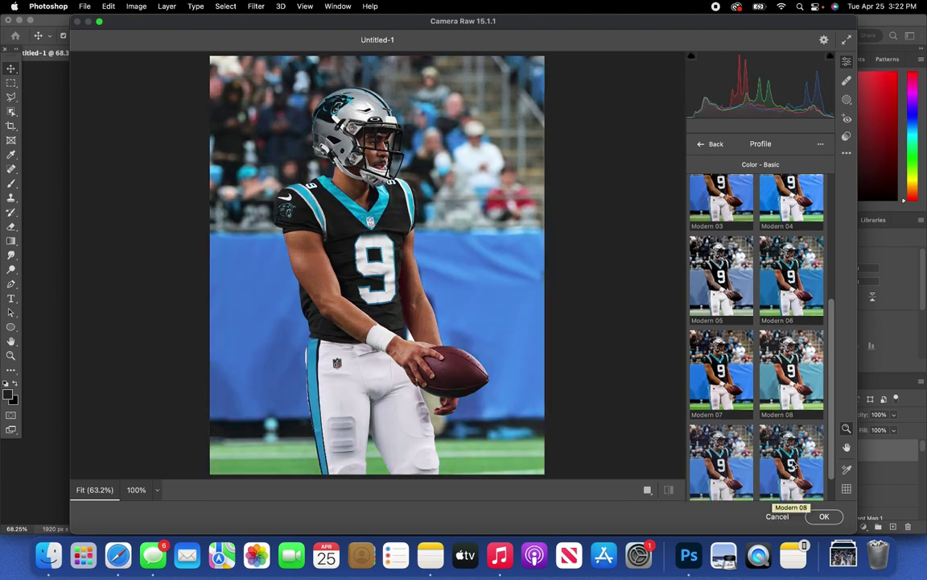
{"action": "scroll", "coordinate": [792, 465], "scroll_direction": "down", "scroll_amount": 2}
{"action": "left_click", "coordinate": [791, 451]}
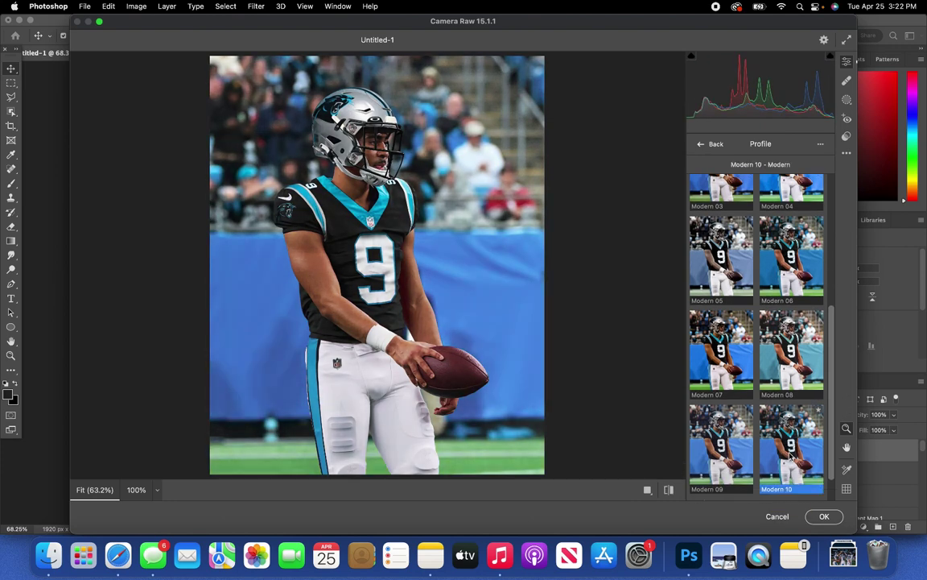
{"action": "left_click", "coordinate": [701, 146]}
- Raise Contrast slightly and set Highlights -6, Shadows +13, Whites -18, Blacks +25, Texture +19, Clarity +20, Sharpening 20 and Noise Reduction 10
{"action": "left_click", "coordinate": [698, 208]}
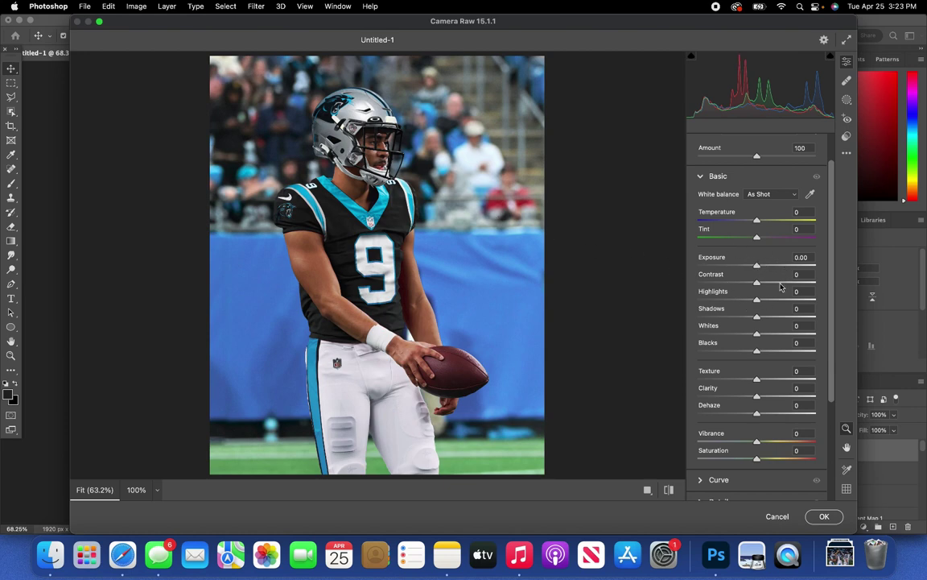
{"action": "left_click_drag", "start_coordinate": [757, 266], "coordinate": [768, 400]}
{"action": "scroll", "coordinate": [727, 394], "scroll_direction": "down", "scroll_amount": 5}
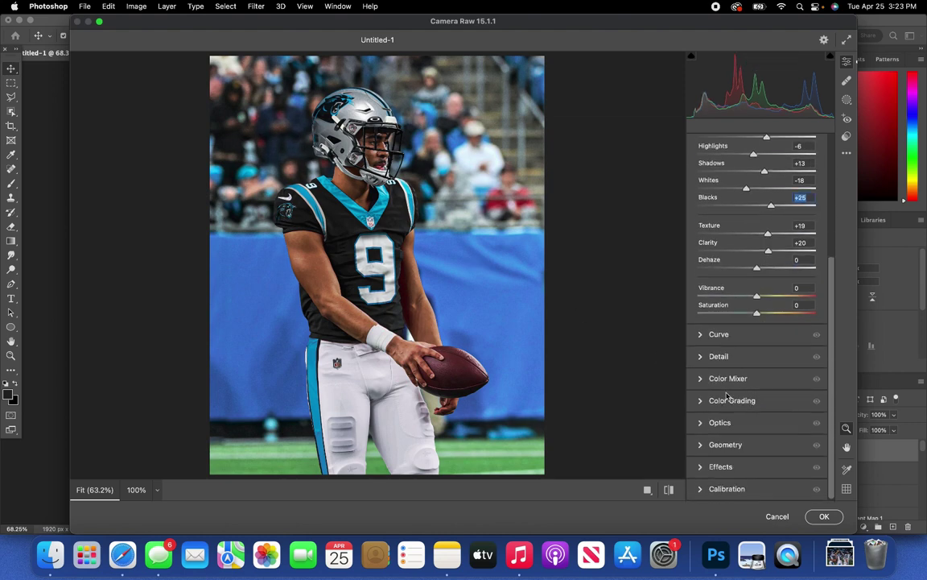
{"action": "left_click", "coordinate": [700, 357]}
{"action": "left_click_drag", "start_coordinate": [702, 285], "coordinate": [713, 308]}
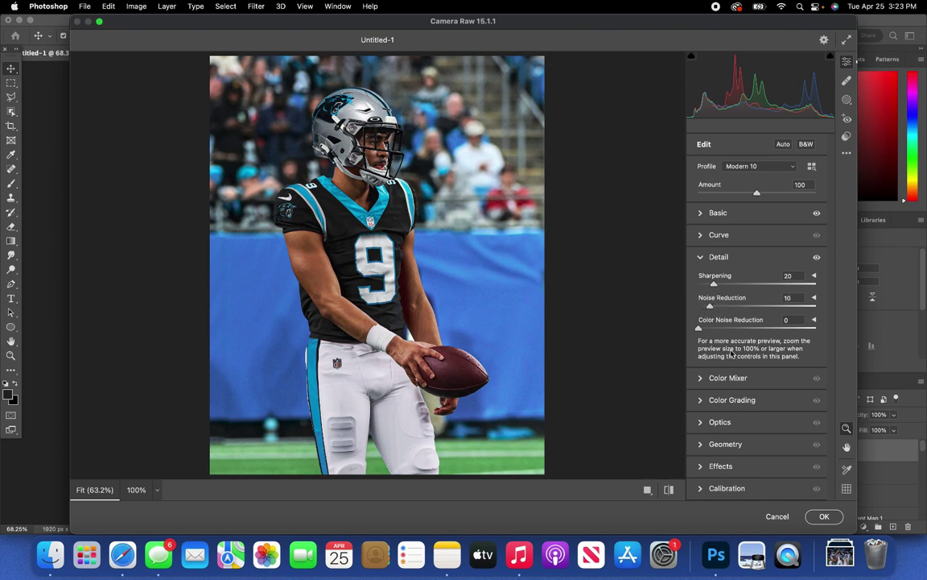
- Set the Color Mixer hues to Oranges -10, Yellows -2 and Blues -3, and apply the Camera Raw adjustments
{"action": "left_click", "coordinate": [711, 377]}
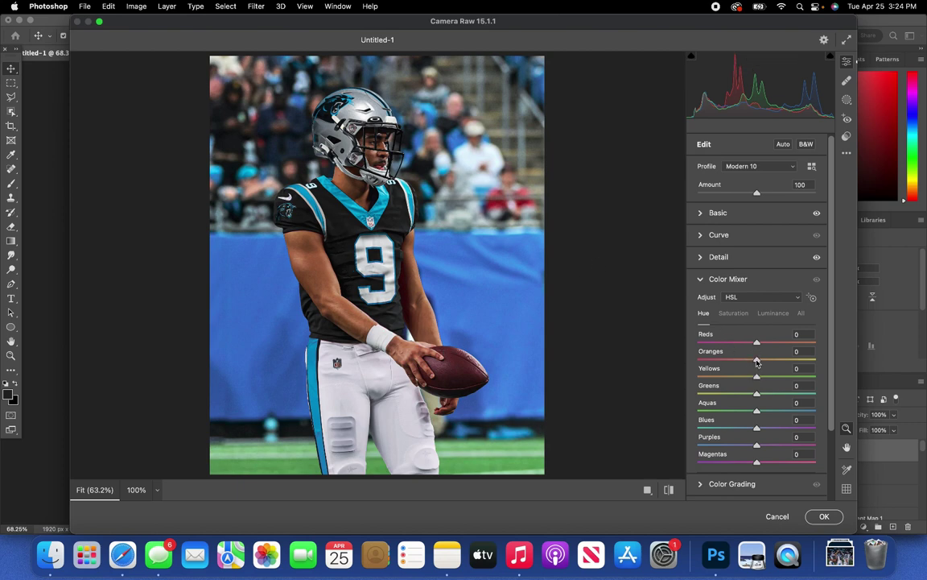
{"action": "left_click_drag", "start_coordinate": [757, 362], "coordinate": [755, 385]}
{"action": "mouse_move", "coordinate": [757, 430]}
{"action": "left_mouse_down"}
{"action": "mouse_move", "coordinate": [777, 430]}
{"action": "mouse_move", "coordinate": [755, 432]}
{"action": "left_mouse_up"}
{"action": "scroll", "coordinate": [755, 432], "scroll_direction": "down", "scroll_amount": 1}
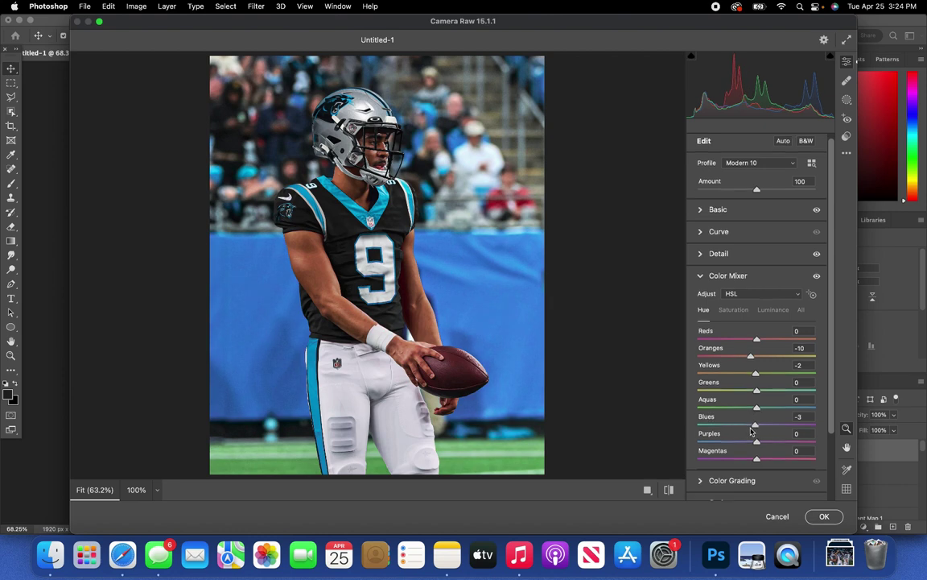
{"action": "scroll", "coordinate": [751, 432], "scroll_direction": "down", "scroll_amount": 5}
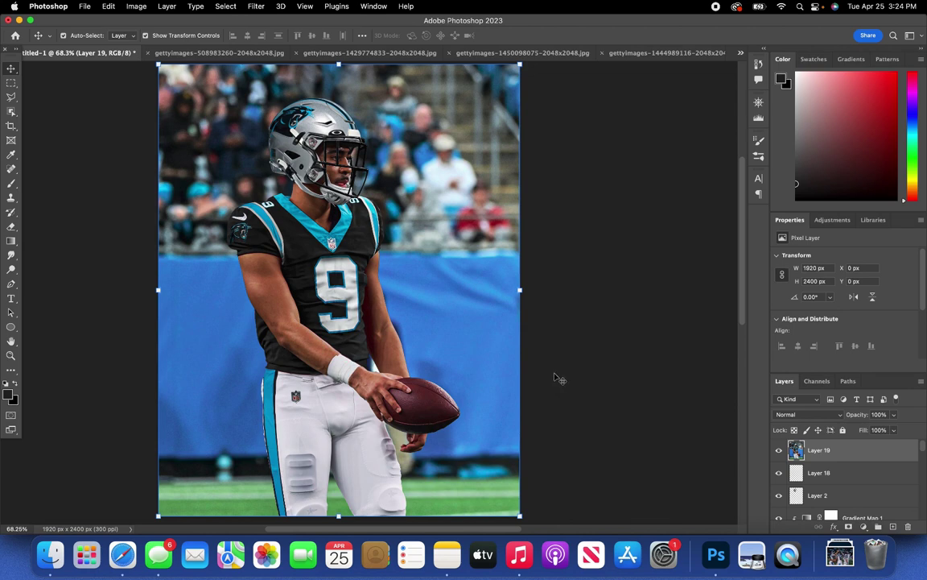
- Compare the image with Layer 19 hidden and shown, and add an empty layer above it
{"action": "left_click_drag", "start_coordinate": [523, 335], "coordinate": [536, 335]}
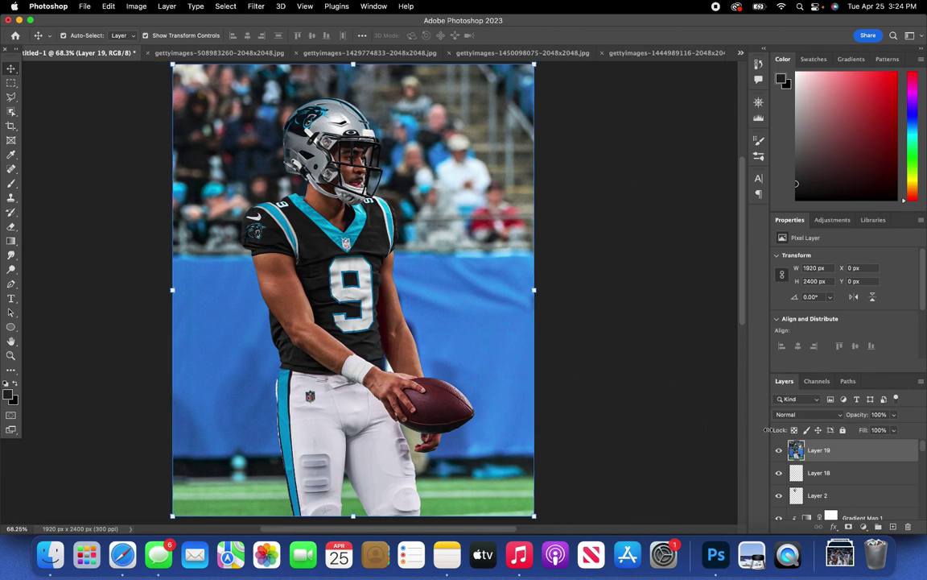
{"action": "left_click", "coordinate": [778, 451]}
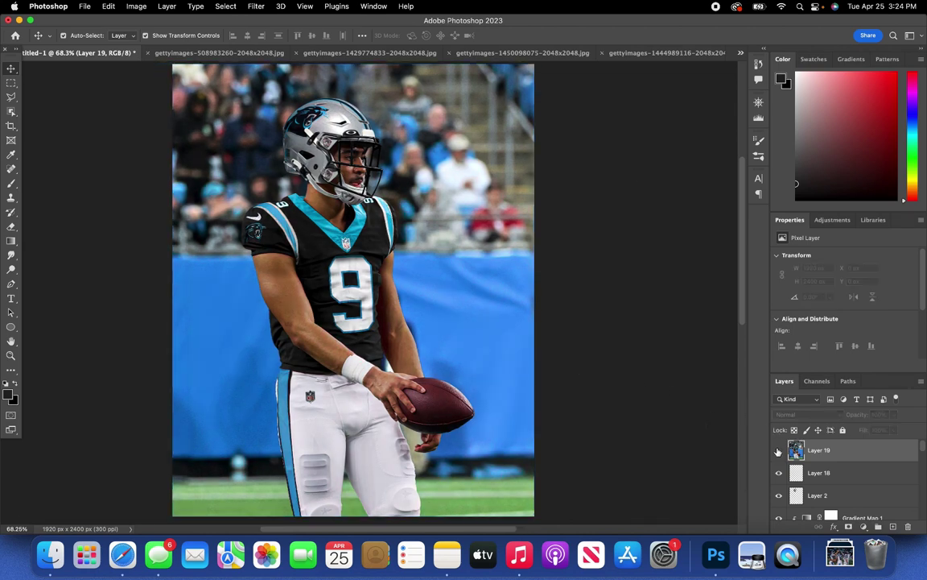
{"action": "left_click", "coordinate": [777, 451]}
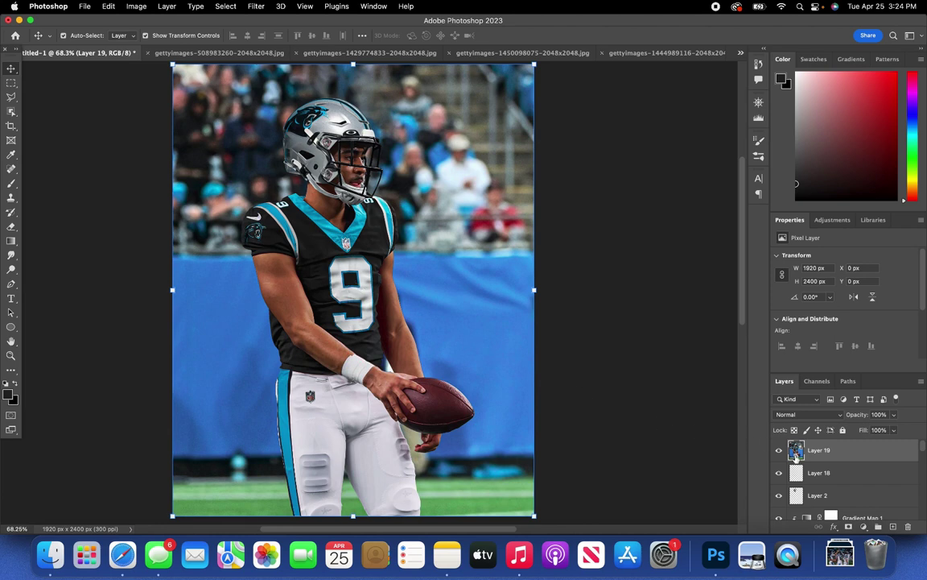
{"action": "left_click", "coordinate": [894, 525]}
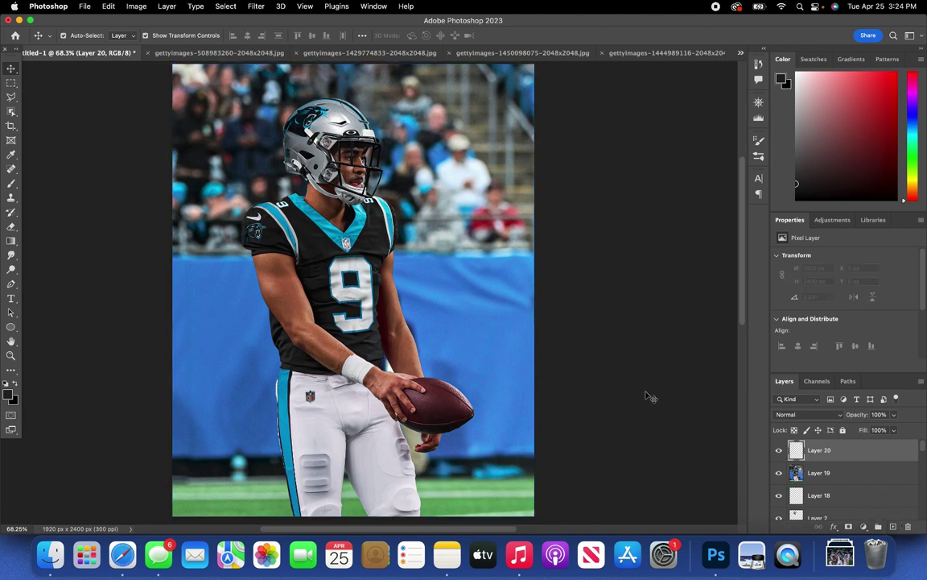
{"action": "scroll", "coordinate": [651, 393], "scroll_direction": "left", "scroll_amount": 3}
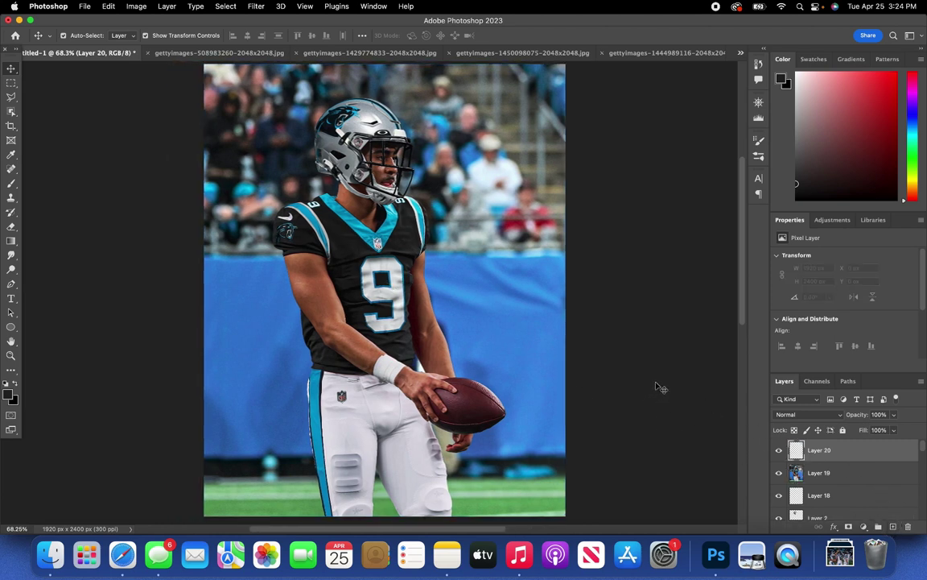